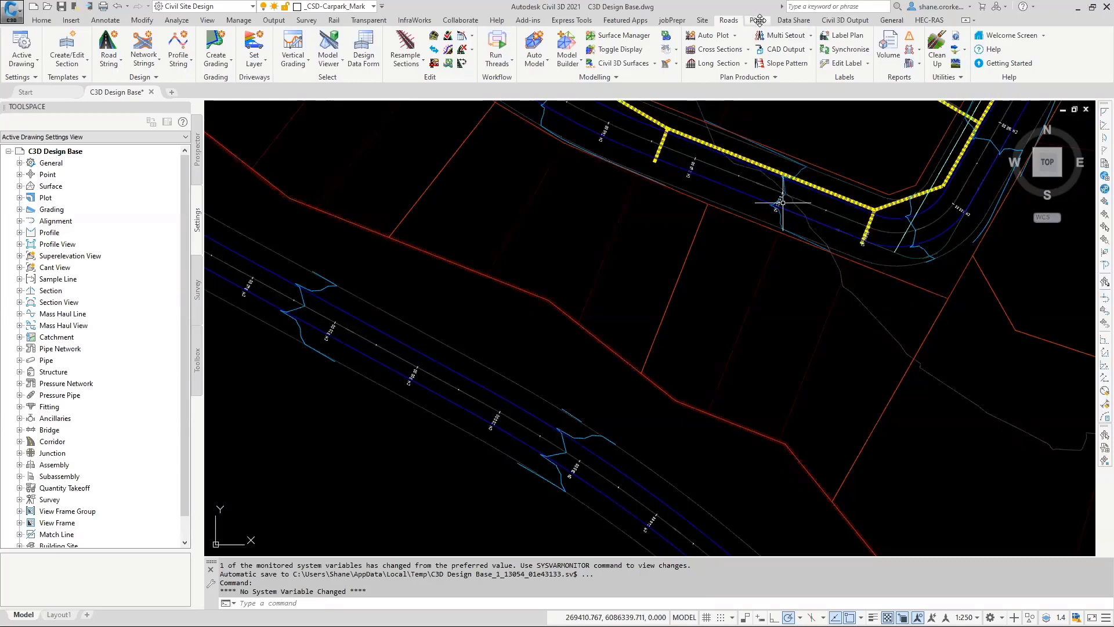
{"action": "left_click", "coordinate": [758, 20]}
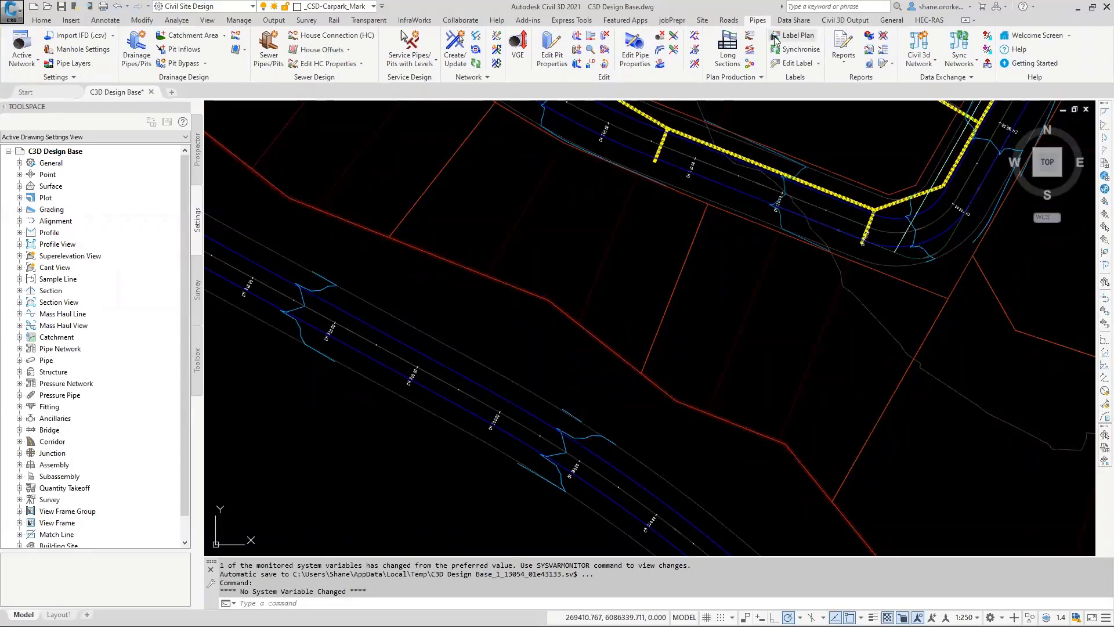
{"action": "left_click", "coordinate": [921, 63]}
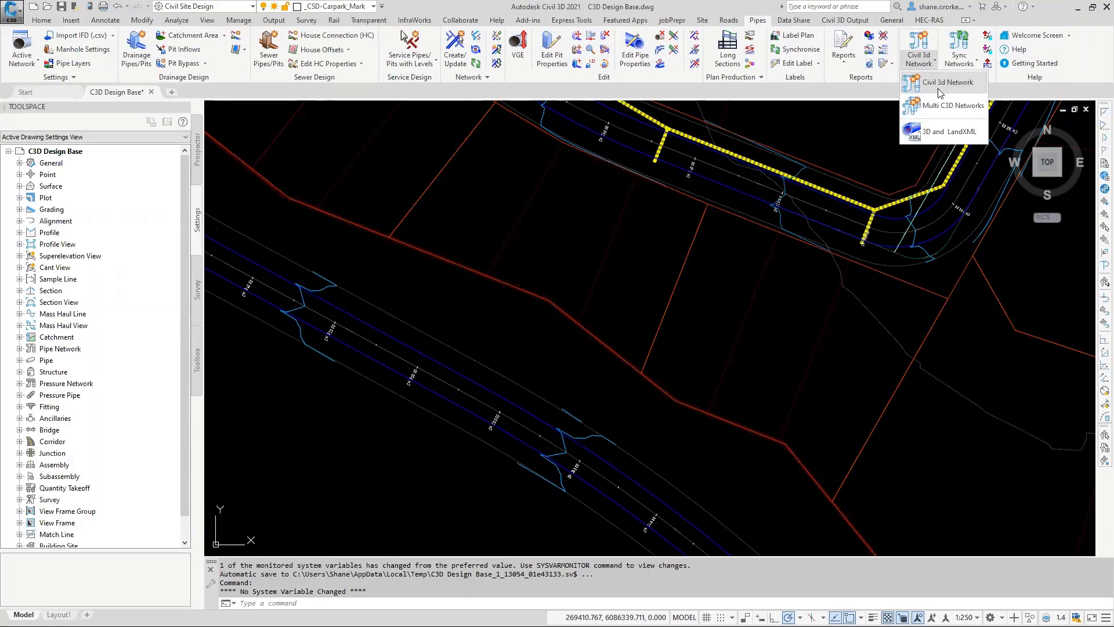
{"action": "left_click", "coordinate": [963, 63]}
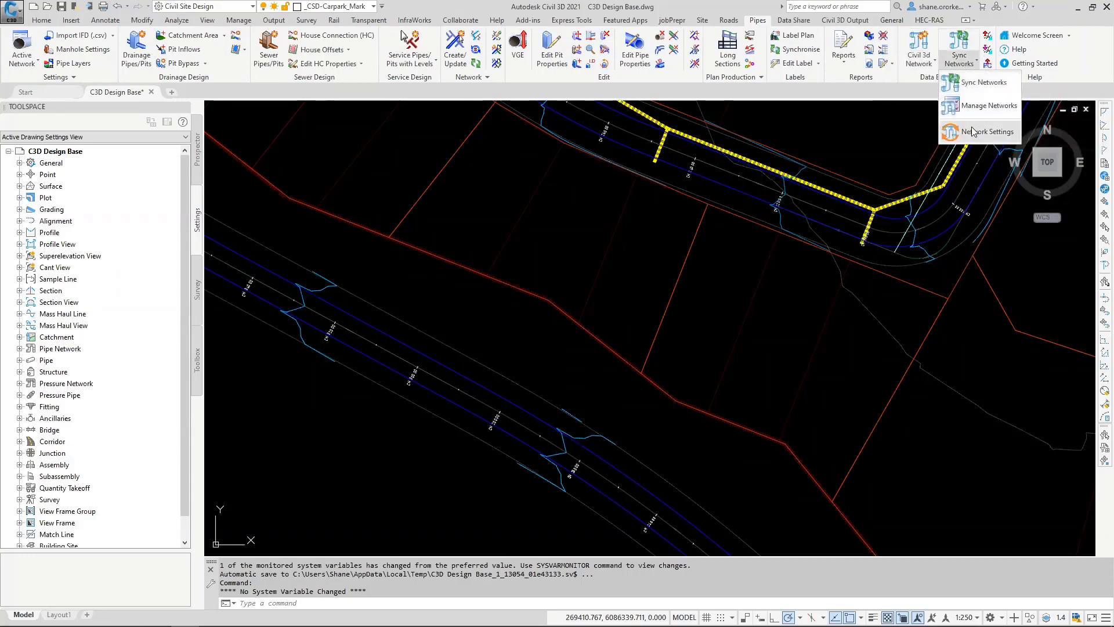
{"action": "left_click", "coordinate": [841, 22]}
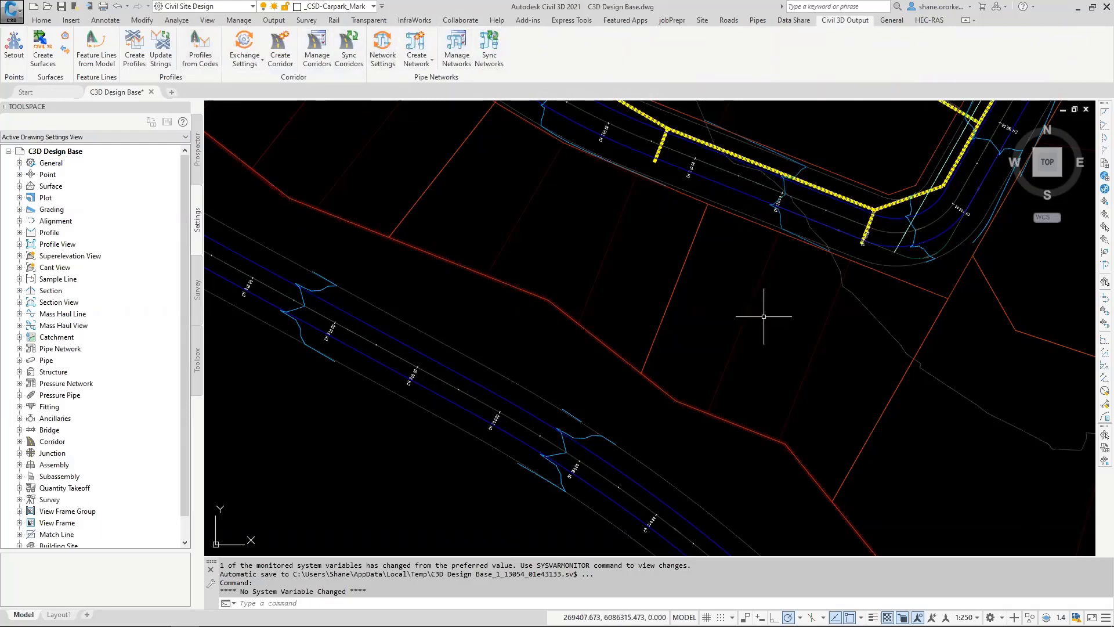
{"action": "scroll", "coordinate": [691, 352], "scroll_direction": "down", "scroll_amount": 8}
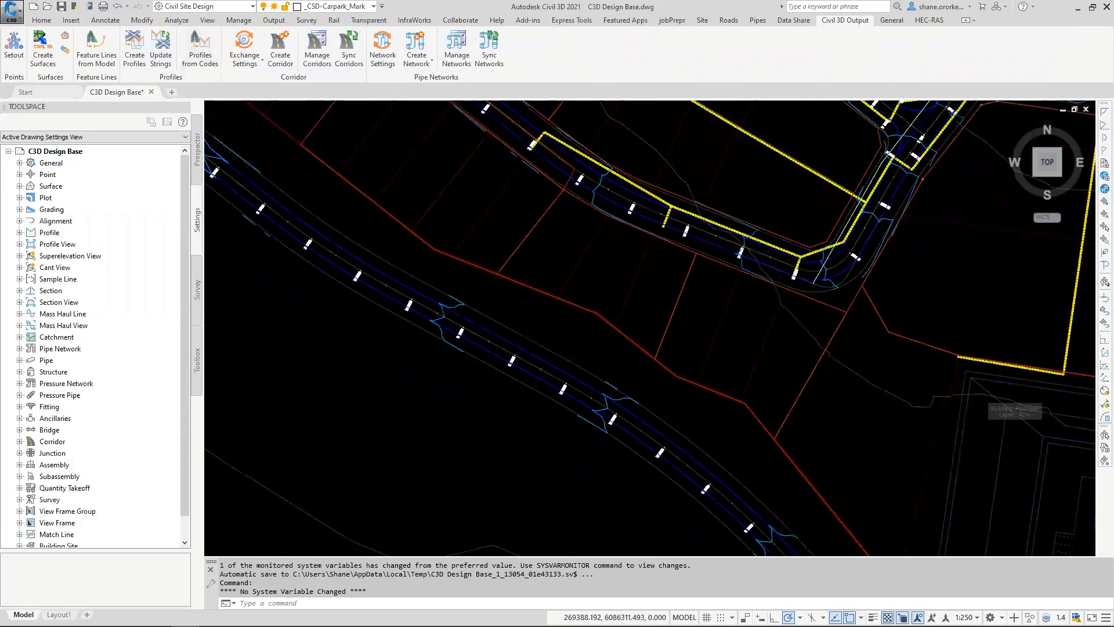
{"action": "middle_click_drag", "start_coordinate": [647, 315], "coordinate": [573, 339]}
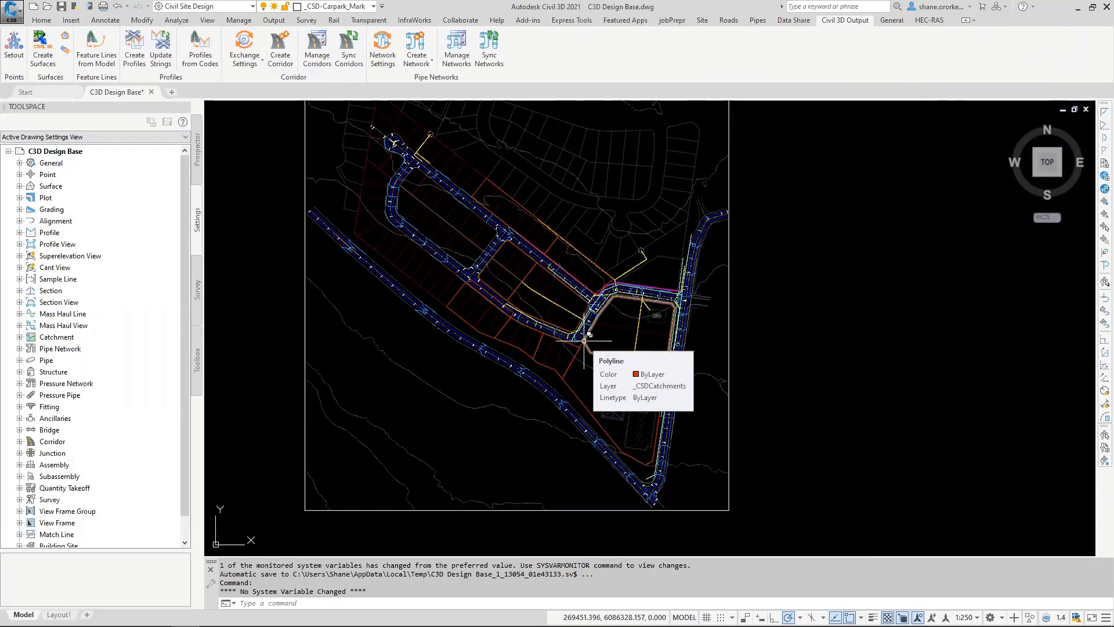
Step: Check which layer the yellow drainage polyline through the large lot above the building platform is on
{"action": "left_click", "coordinate": [757, 20]}
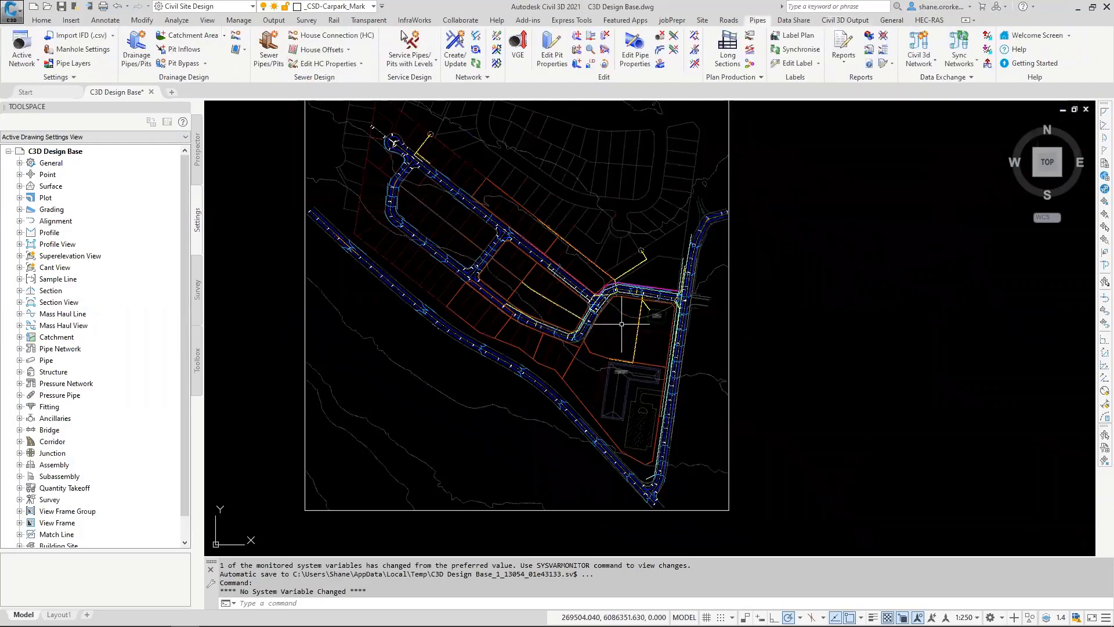
{"action": "scroll", "coordinate": [622, 324], "scroll_direction": "up", "scroll_amount": 6}
{"action": "left_click", "coordinate": [668, 378]}
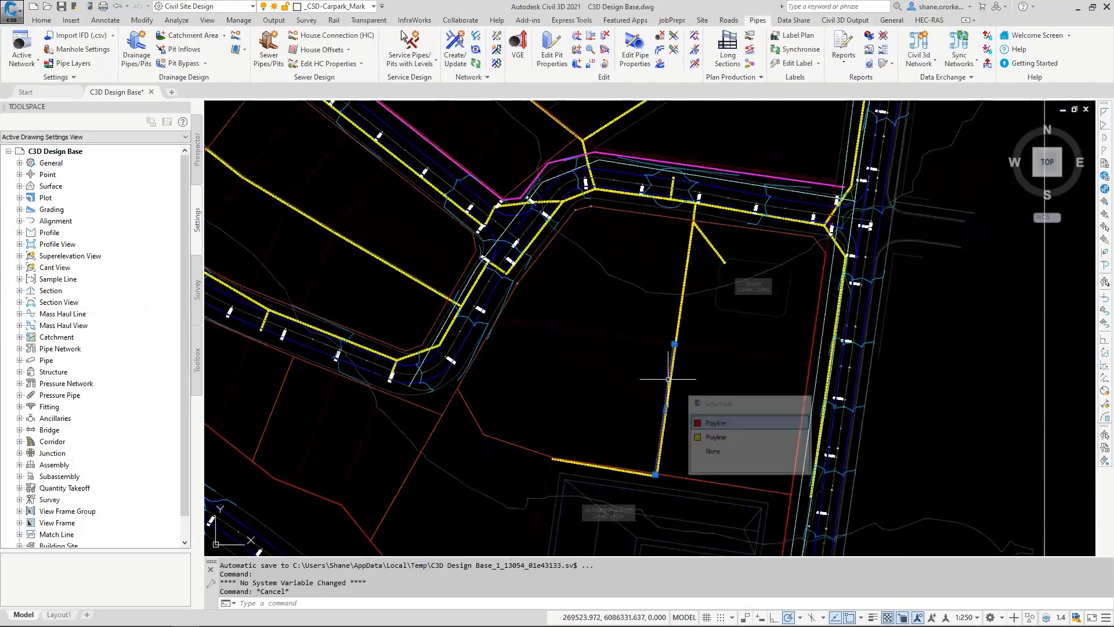
{"action": "left_click", "coordinate": [717, 439]}
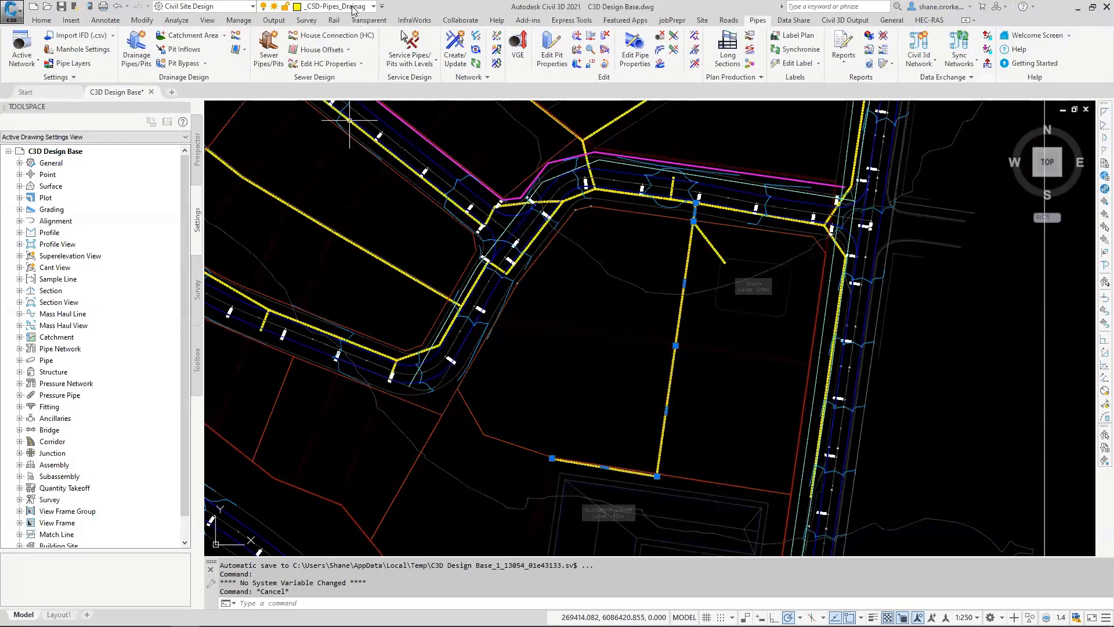
{"action": "key", "text": "Escape"}
{"action": "scroll", "coordinate": [587, 291], "scroll_direction": "down", "scroll_amount": 4}
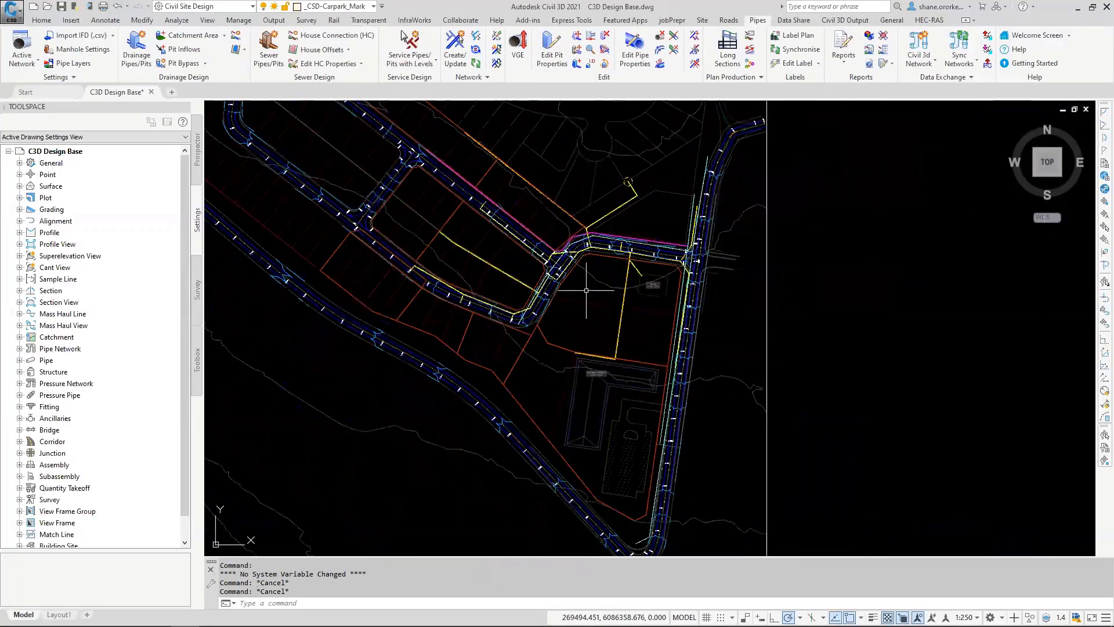
{"action": "middle_click_drag", "start_coordinate": [586, 291], "coordinate": [553, 347]}
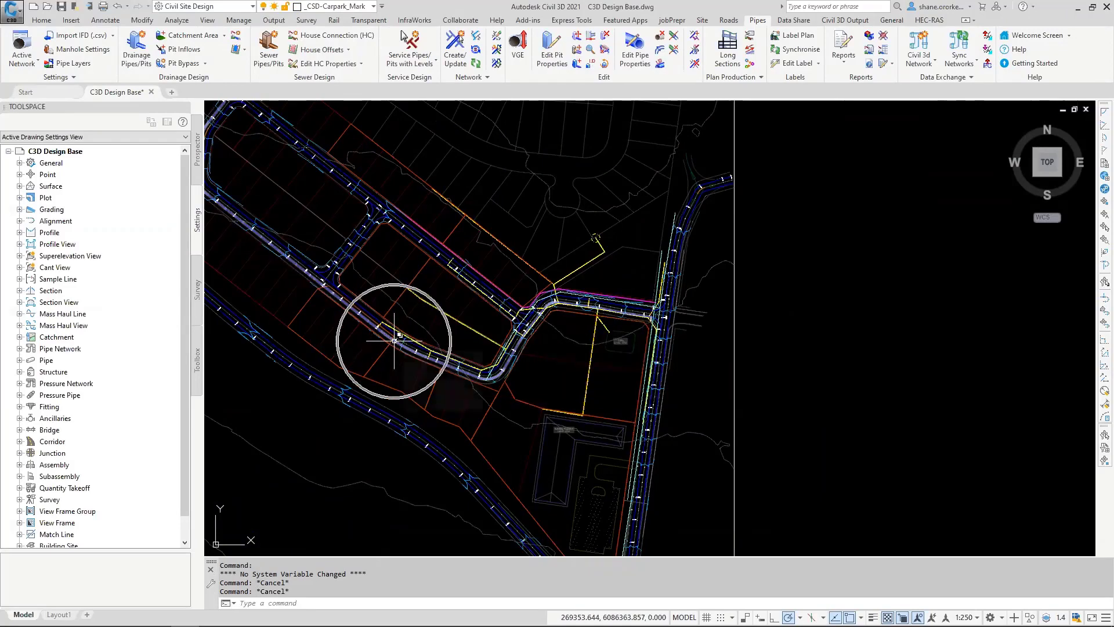
{"action": "scroll", "coordinate": [459, 446], "scroll_direction": "up", "scroll_amount": 4}
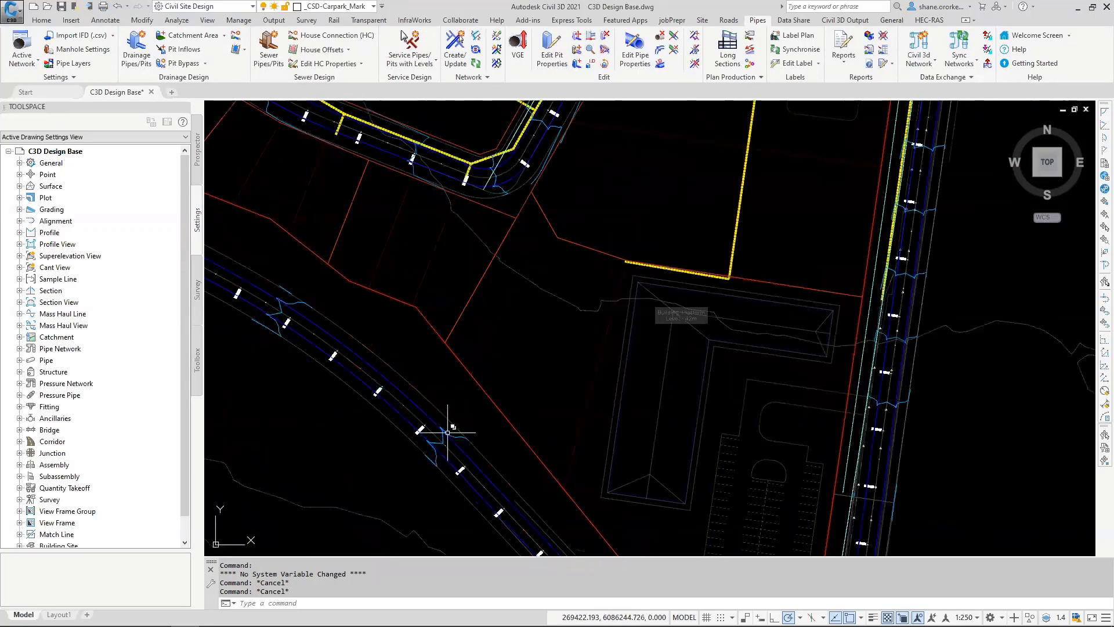
{"action": "left_click", "coordinate": [445, 104]}
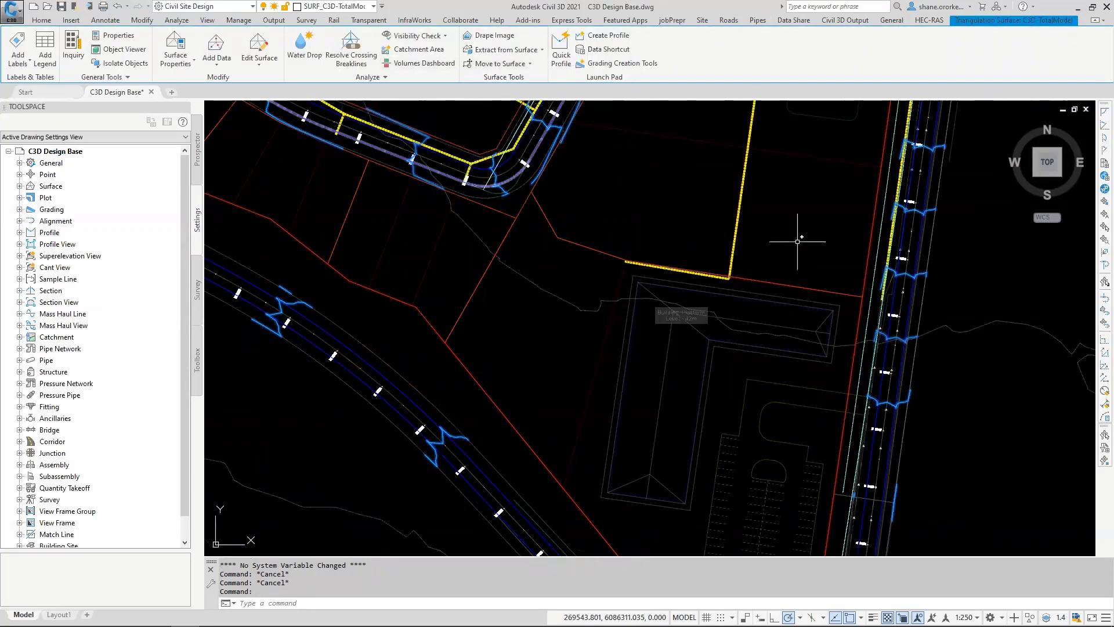
{"action": "scroll", "coordinate": [798, 241], "scroll_direction": "down", "scroll_amount": 6}
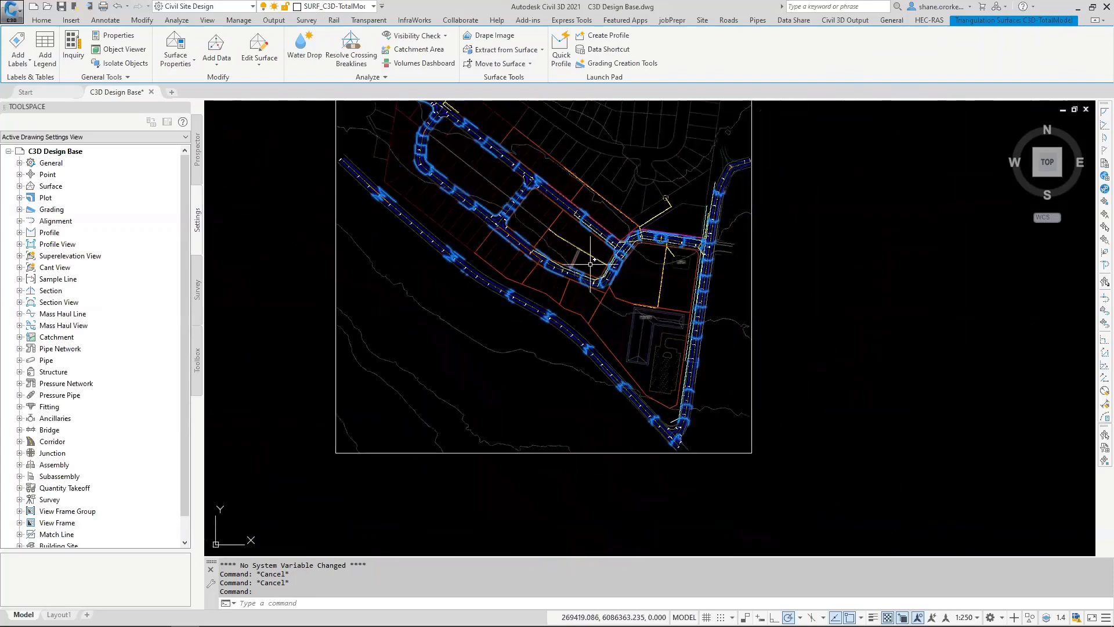
{"action": "key", "text": "Escape"}
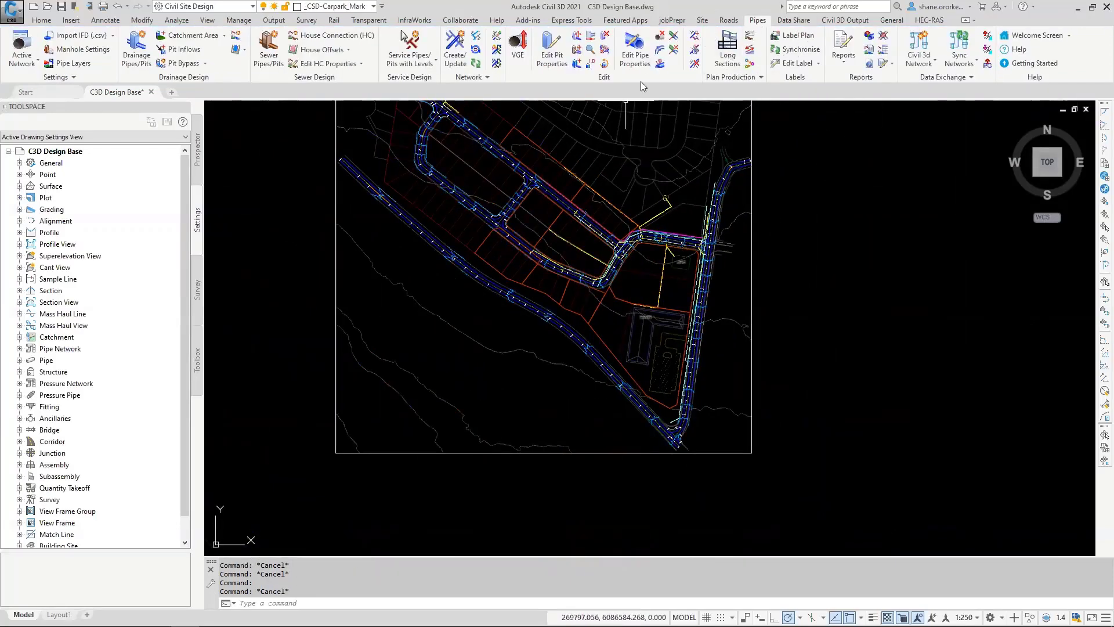
Step: Start creating drainage pipes and pits with default pit family SEP & Grate 1.50m and pit type SEP & Grate 10.0% Longitudinal Grade
{"action": "mouse_move", "coordinate": [549, 159]}
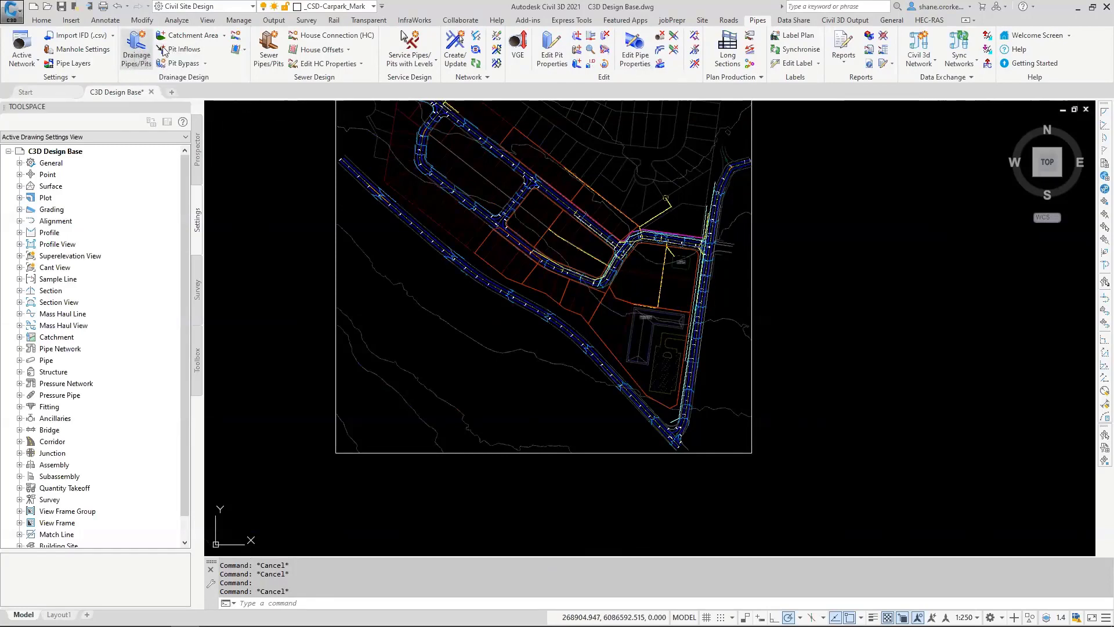
{"action": "left_click", "coordinate": [523, 222]}
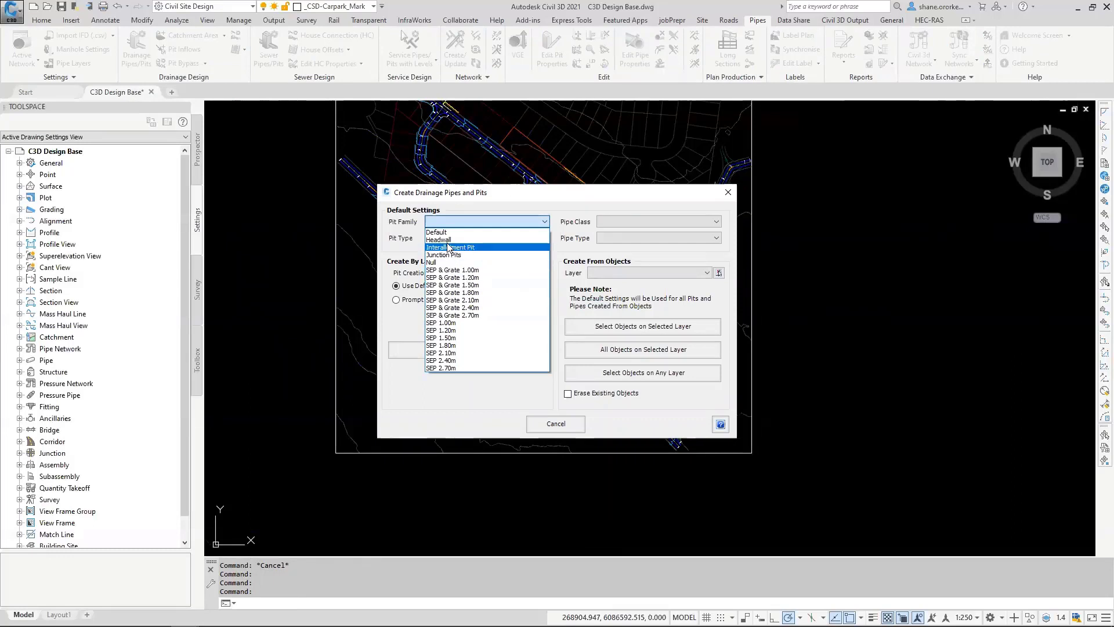
{"action": "left_click", "coordinate": [461, 285]}
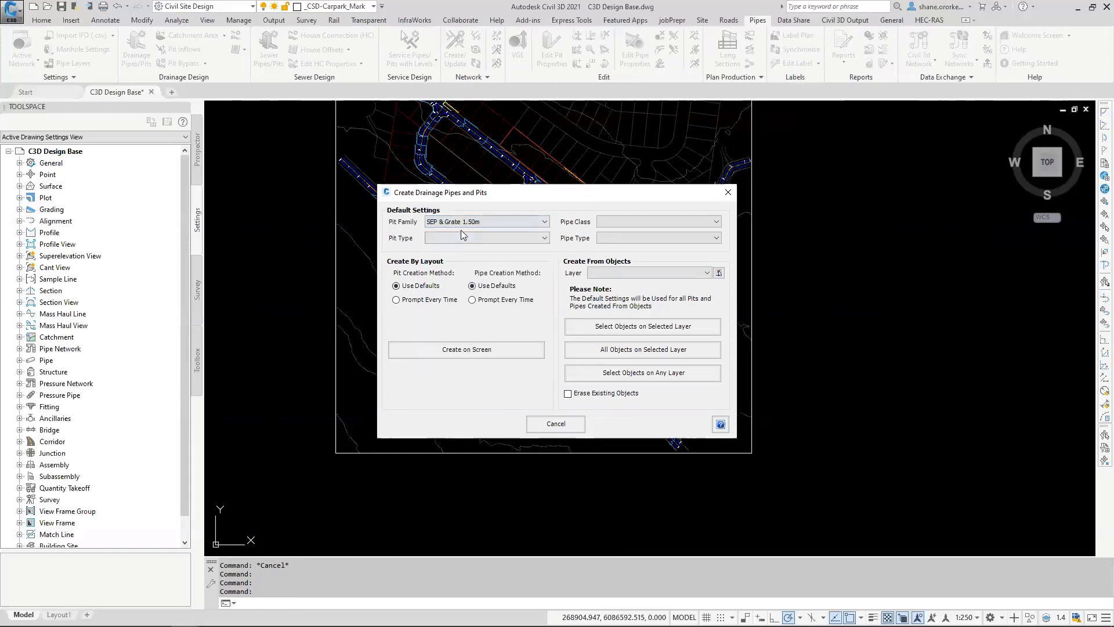
{"action": "left_click", "coordinate": [465, 238]}
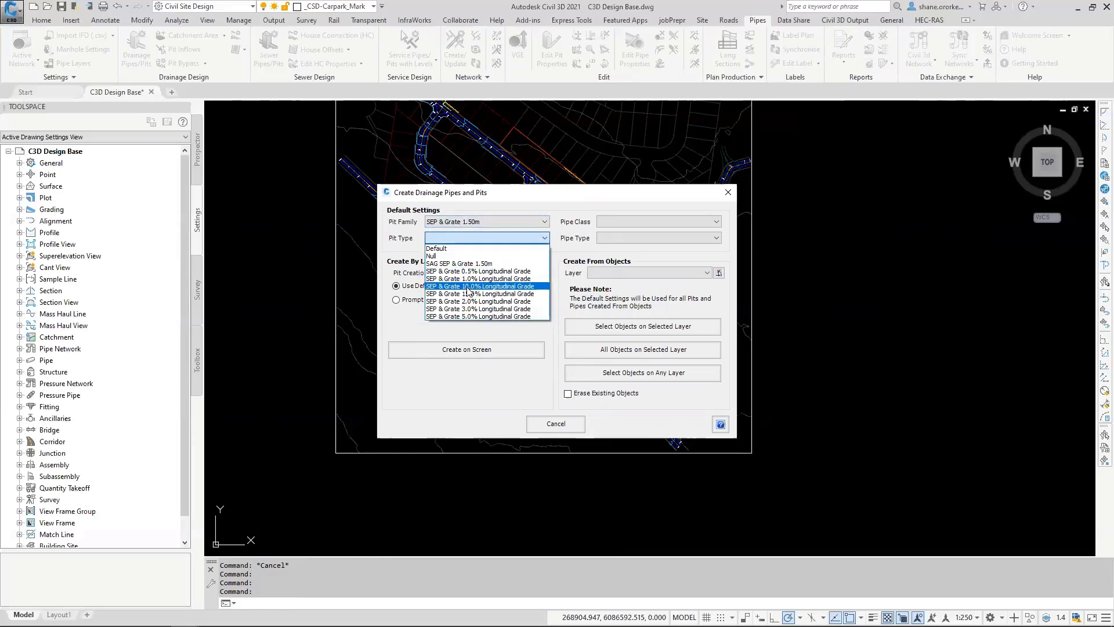
{"action": "left_click", "coordinate": [463, 286]}
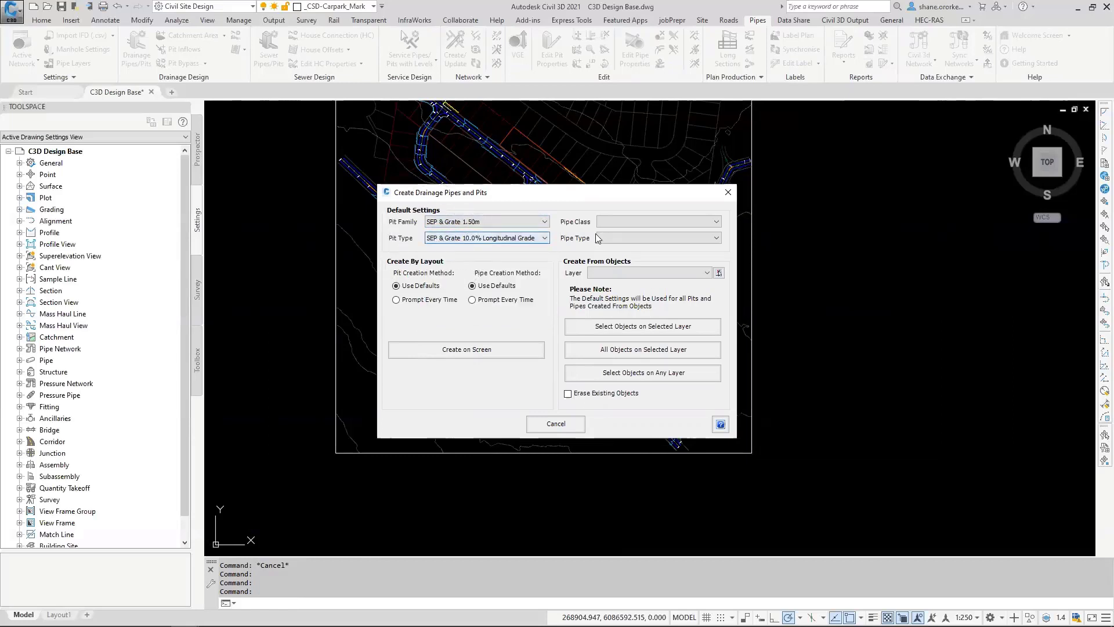
Step: Set the default pipe class to P-Class 2 RRJ and the pipe type to 300
{"action": "left_click", "coordinate": [660, 223]}
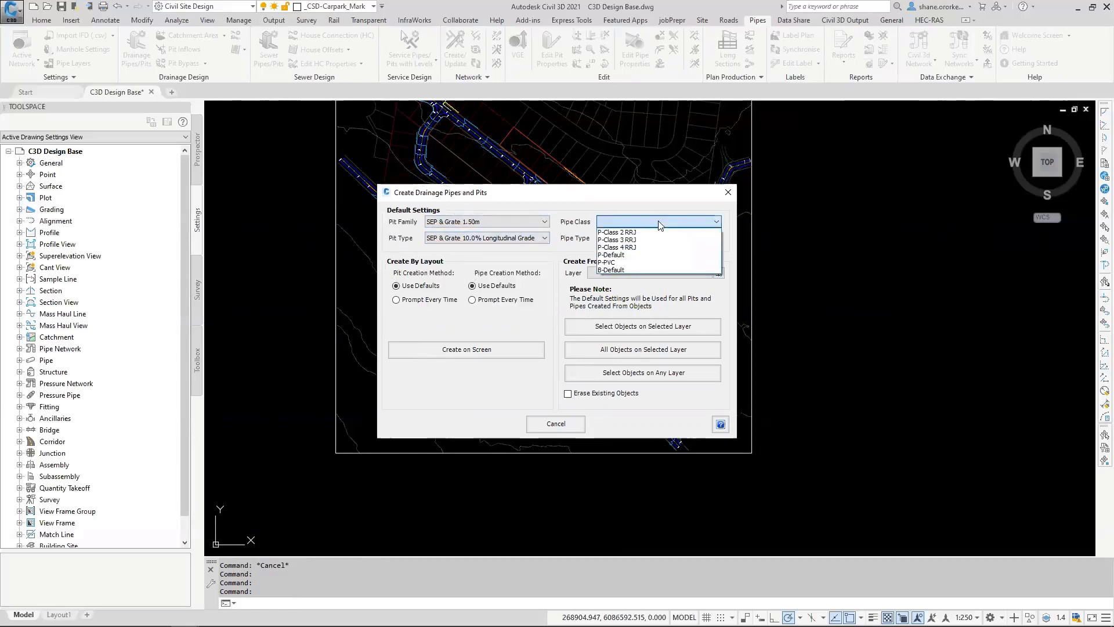
{"action": "left_click", "coordinate": [618, 232]}
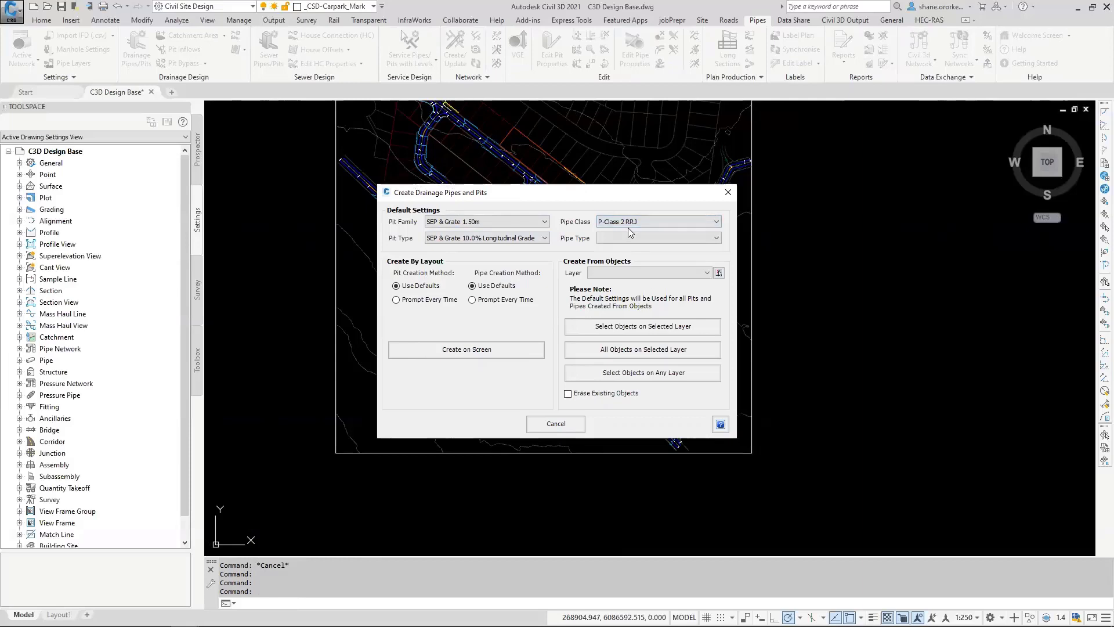
{"action": "left_click", "coordinate": [640, 238]}
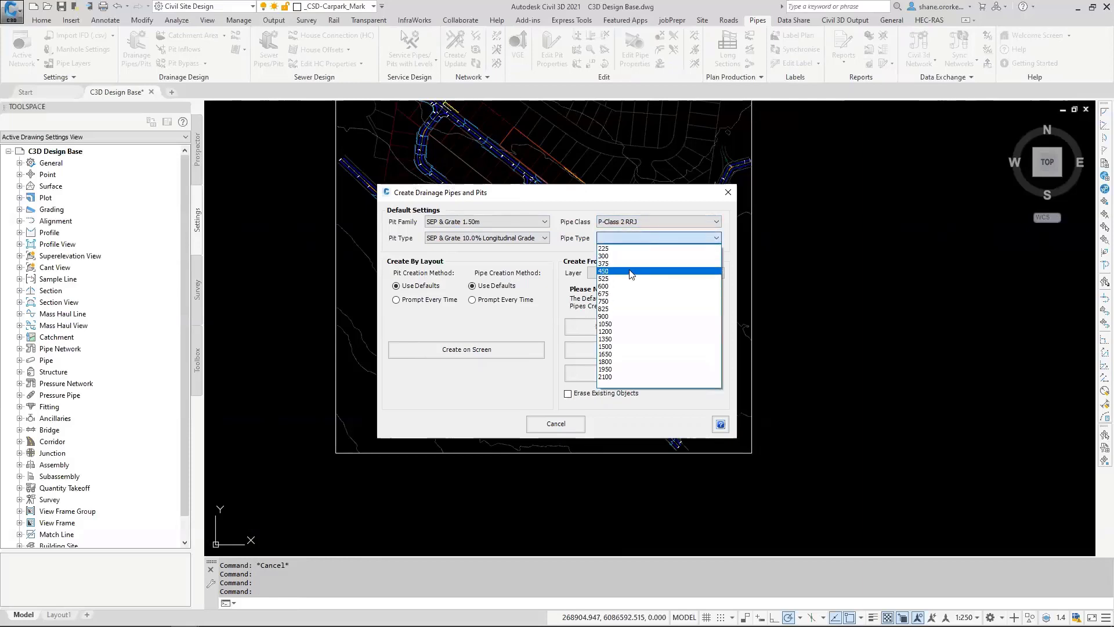
{"action": "left_click", "coordinate": [617, 260]}
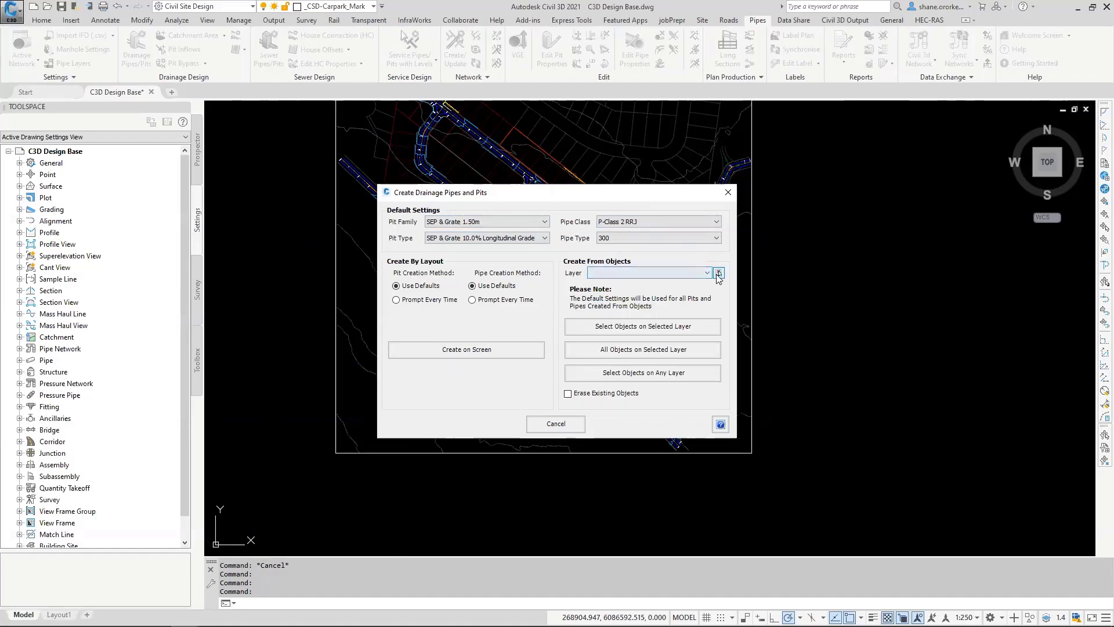
Step: Set the source layer to _CSD-Pipes_Drainage by picking the yellow drainage polyline in the drawing
{"action": "left_click", "coordinate": [719, 273]}
{"action": "left_click", "coordinate": [661, 290]}
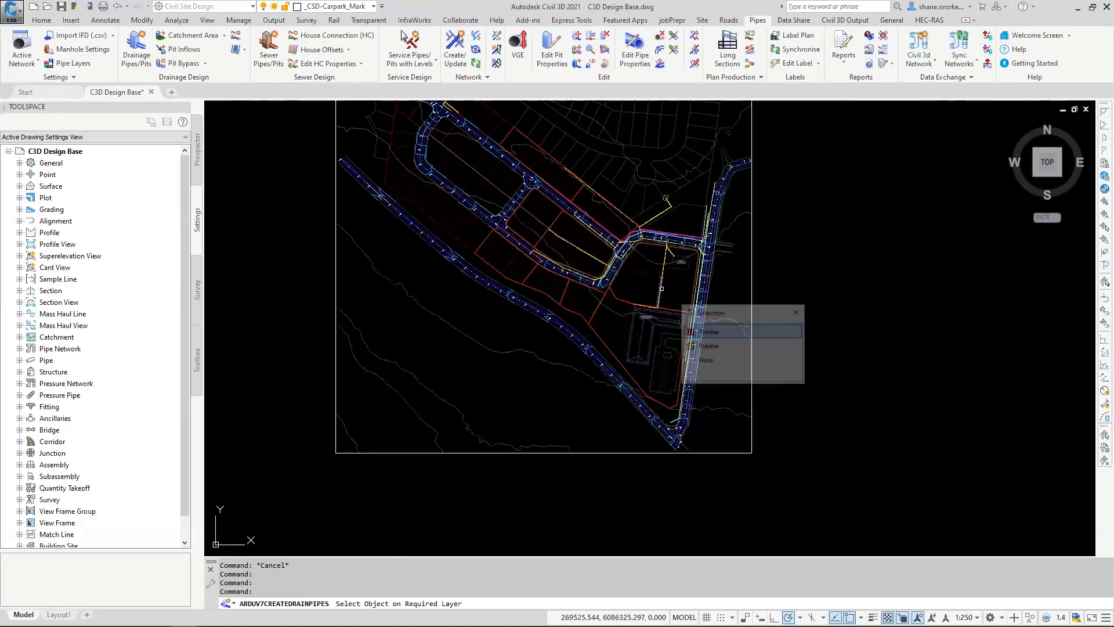
{"action": "left_click", "coordinate": [709, 346]}
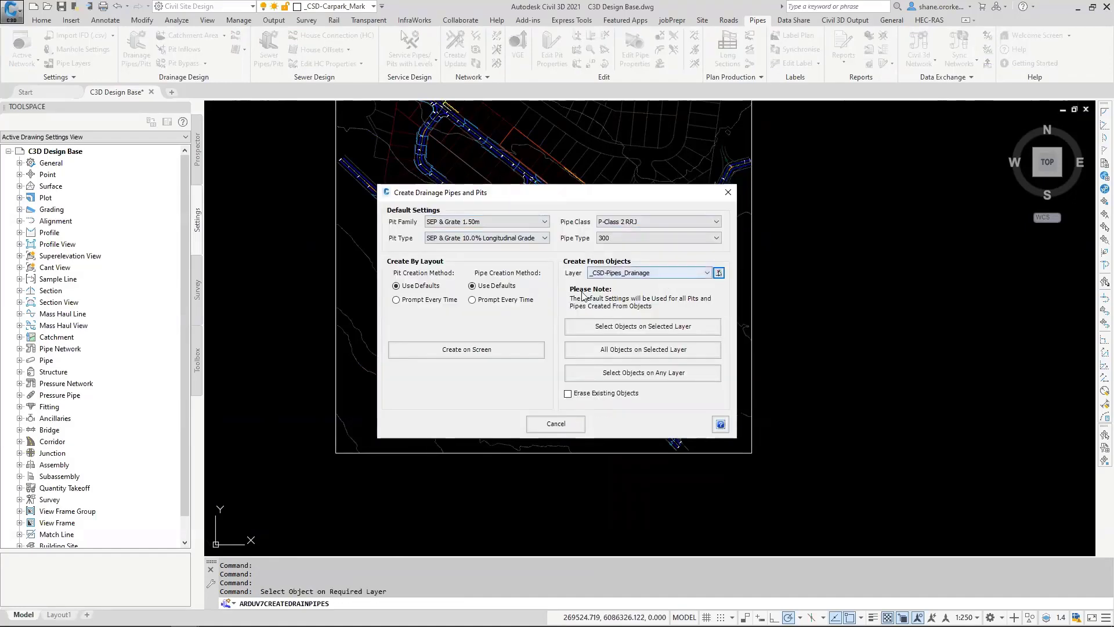
Step: Create pipes and pits from all objects on the selected layer, with the existing objects erased
{"action": "left_click", "coordinate": [581, 392]}
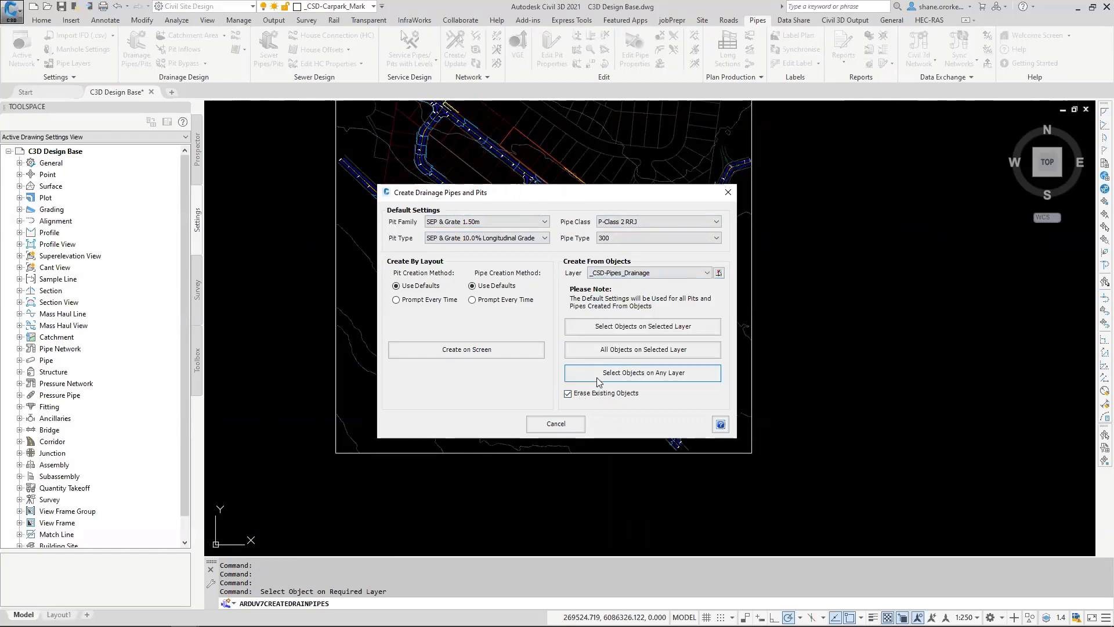
{"action": "left_click", "coordinate": [614, 349]}
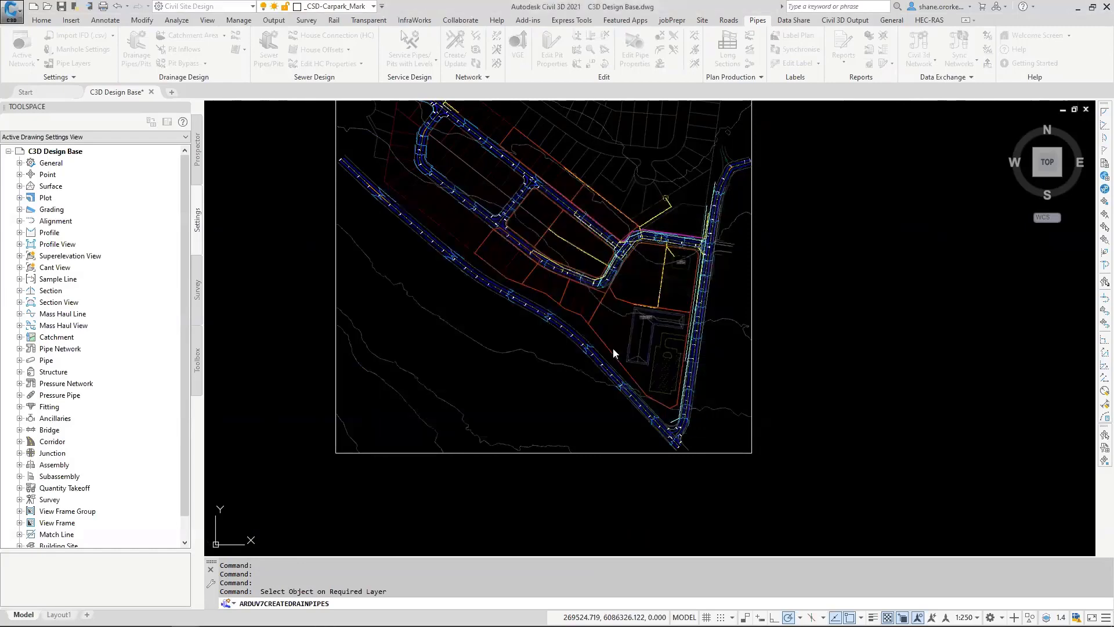
{"action": "left_click", "coordinate": [578, 338]}
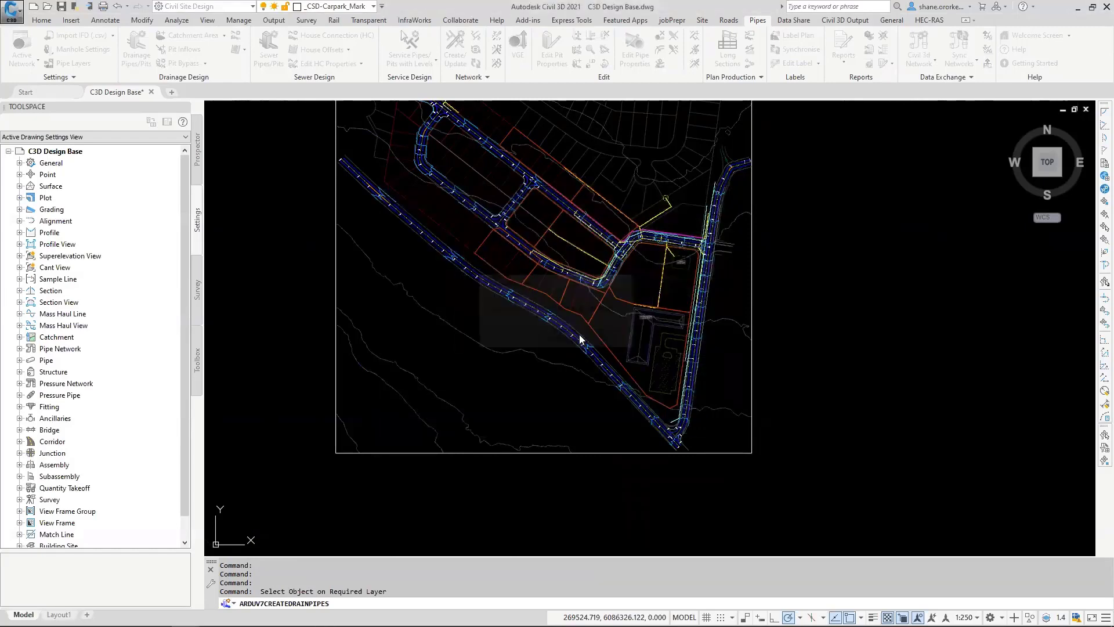
{"action": "left_click", "coordinate": [560, 340]}
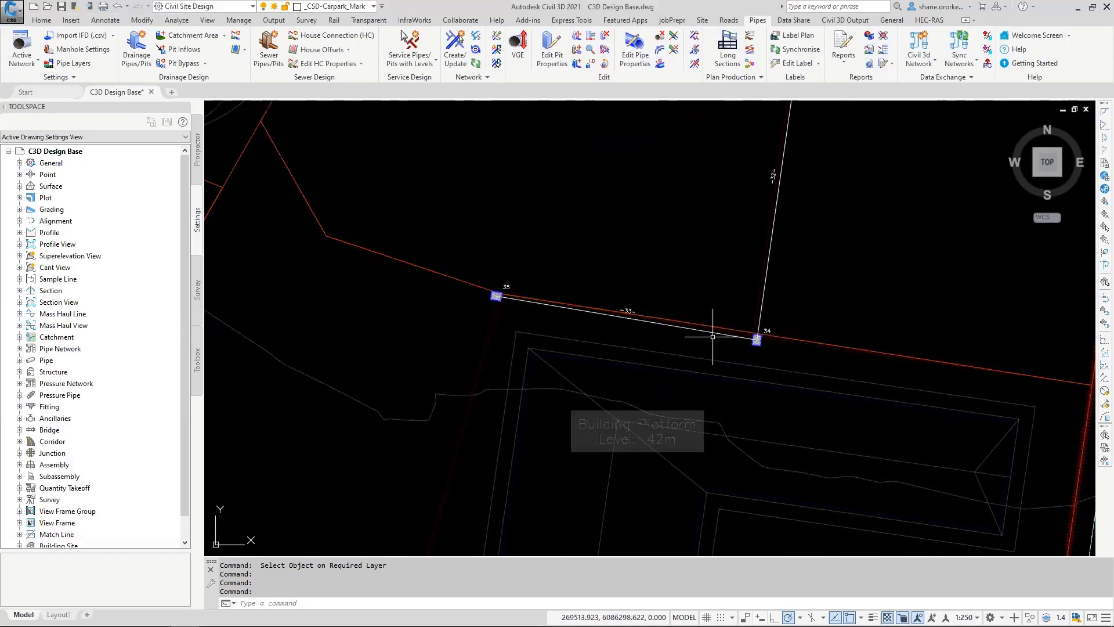
{"action": "middle_click_drag", "start_coordinate": [688, 256], "coordinate": [609, 466]}
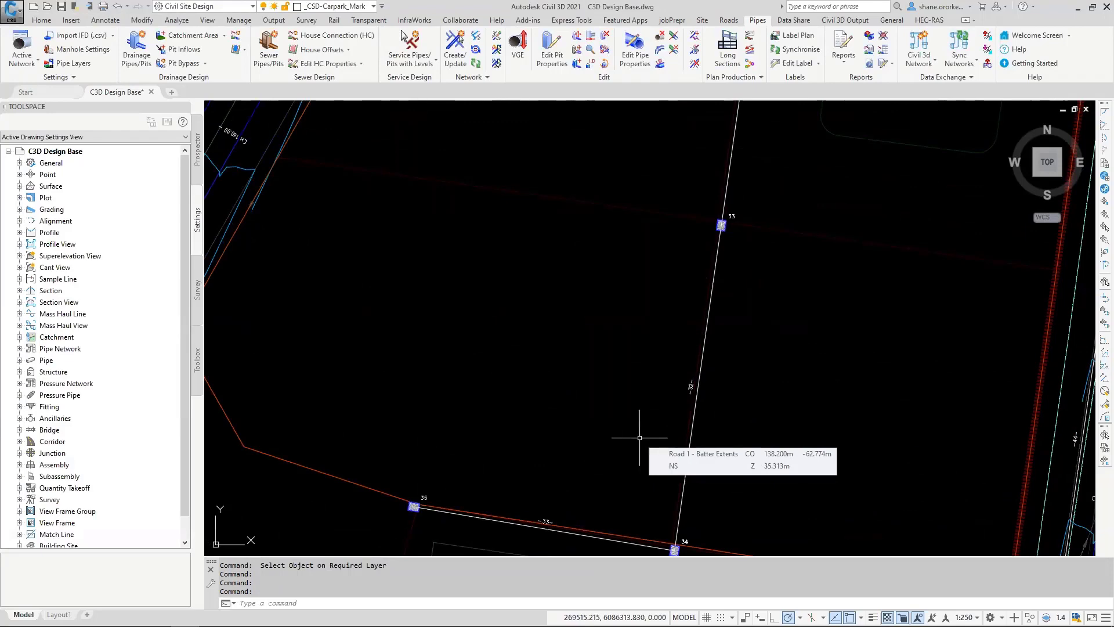
{"action": "scroll", "coordinate": [726, 433], "scroll_direction": "down", "scroll_amount": 2}
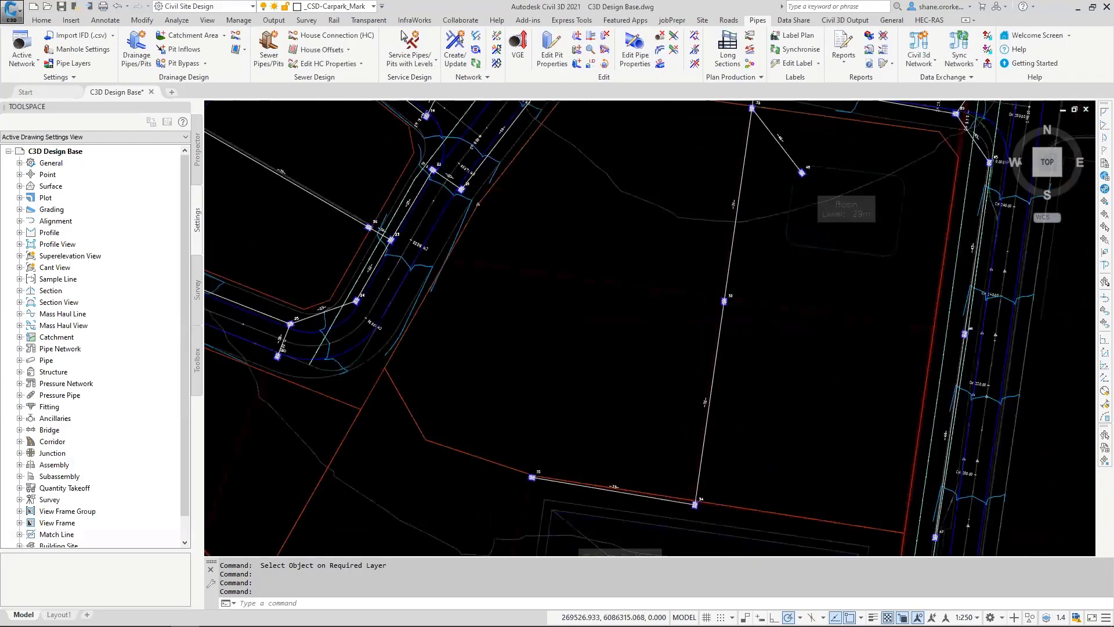
{"action": "scroll", "coordinate": [720, 434], "scroll_direction": "down", "scroll_amount": 2}
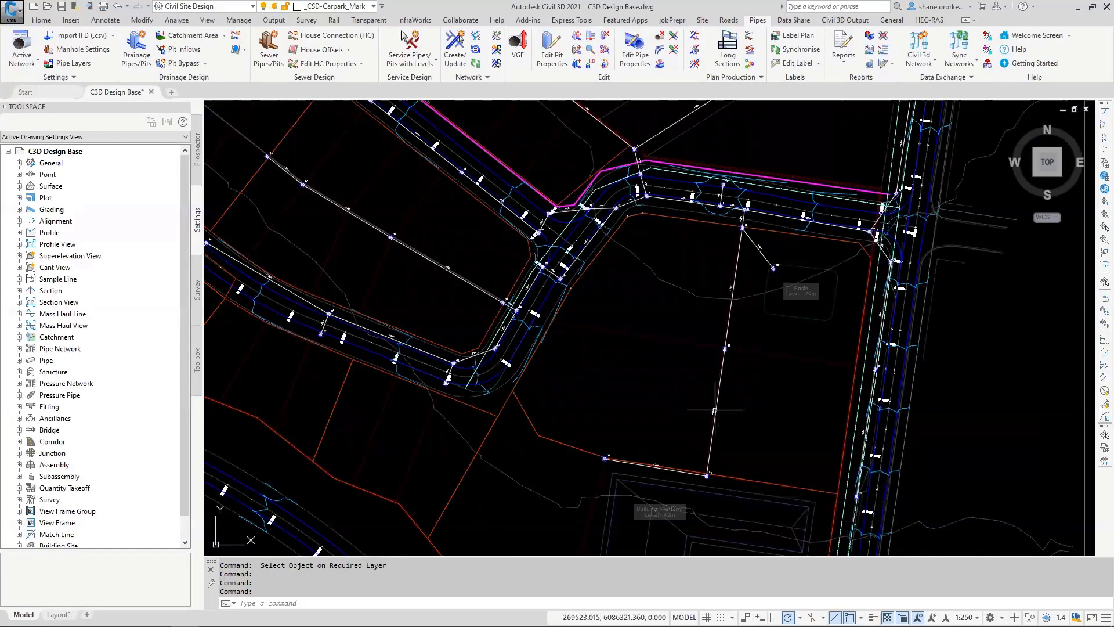
{"action": "scroll", "coordinate": [715, 410], "scroll_direction": "up", "scroll_amount": 5}
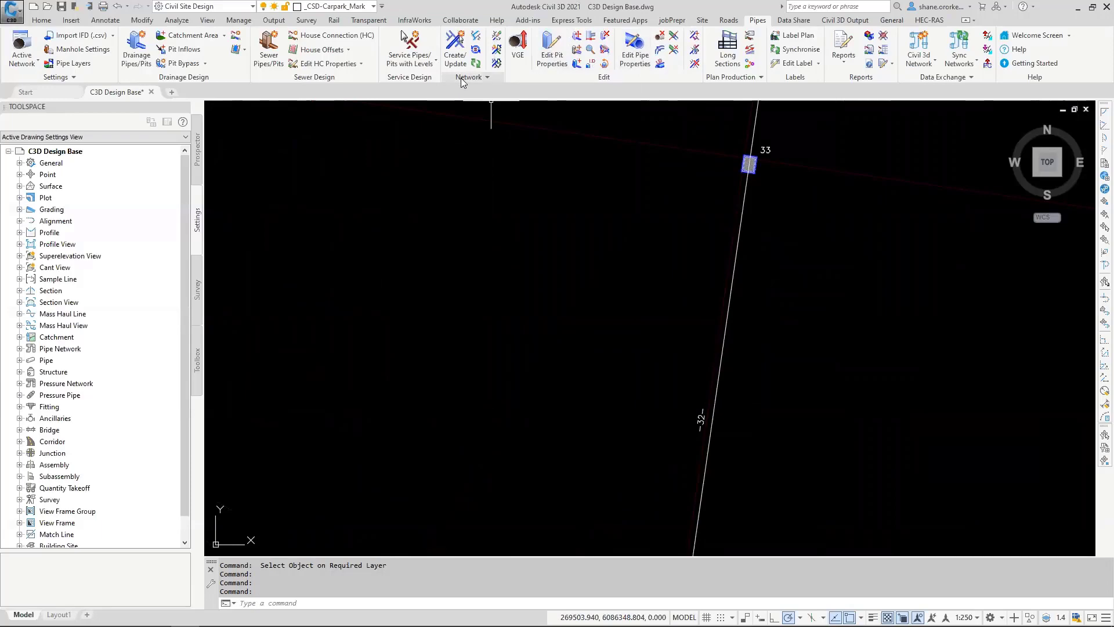
{"action": "scroll", "coordinate": [726, 291], "scroll_direction": "down", "scroll_amount": 6}
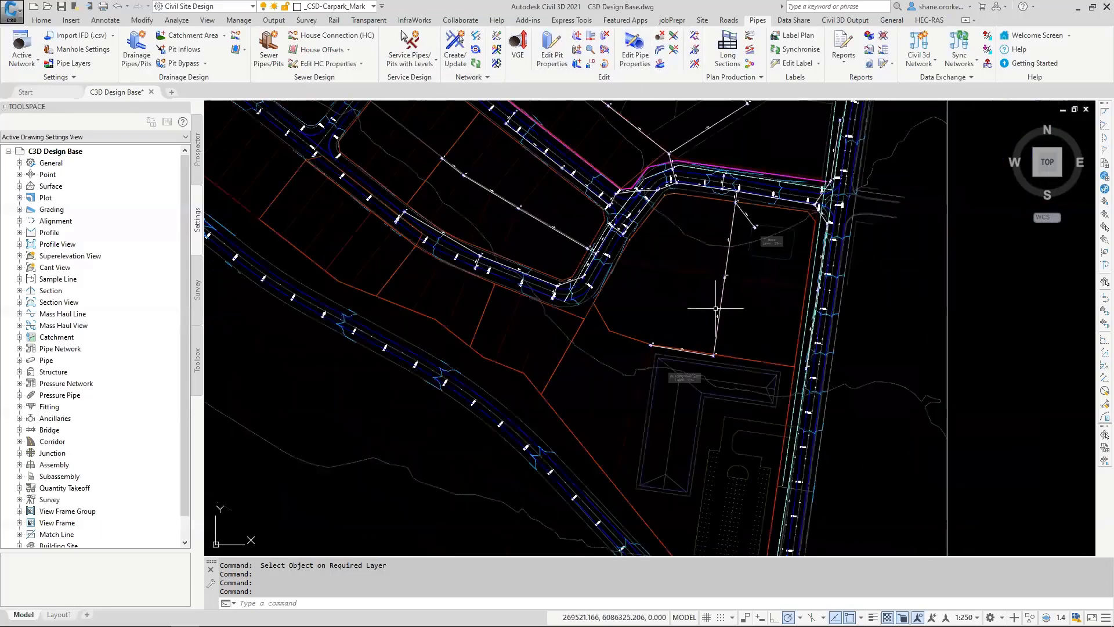
Step: Create drainage network SW1 from the circled outlet end pit, with the downstream water level at Top of Pipe and 0.000 additional cover
{"action": "scroll", "coordinate": [696, 236], "scroll_direction": "up", "scroll_amount": 4}
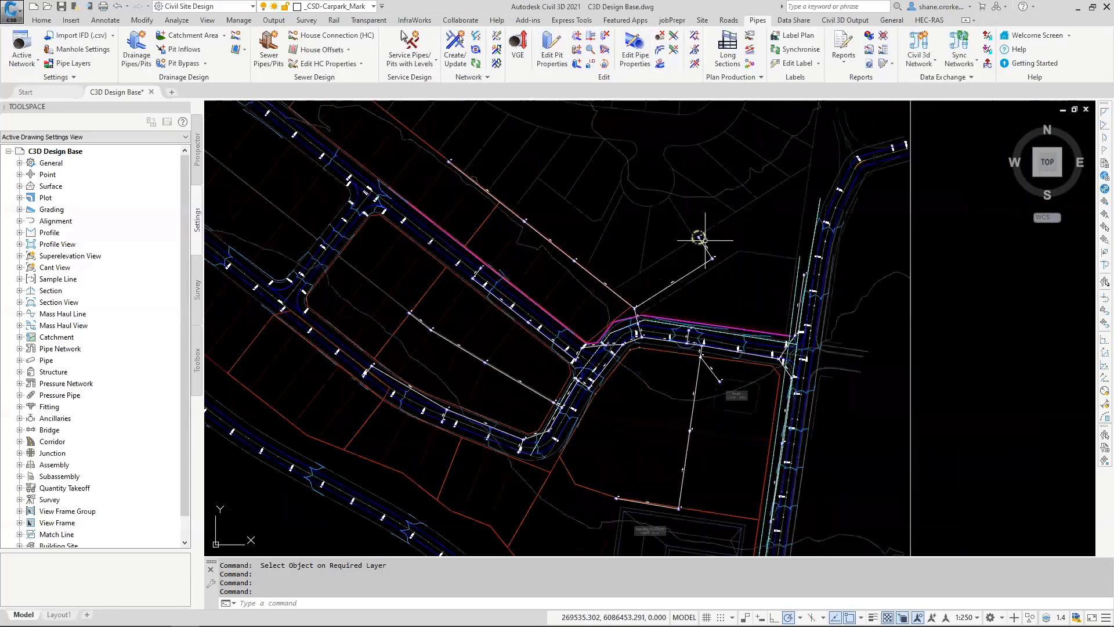
{"action": "left_click", "coordinate": [456, 45]}
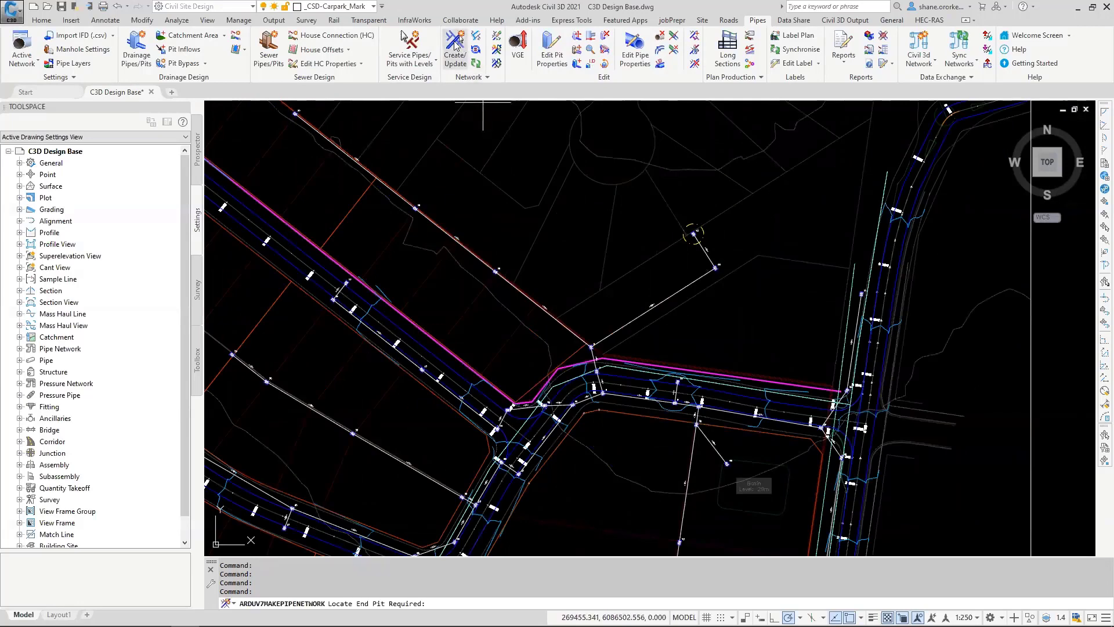
{"action": "left_click", "coordinate": [694, 234]}
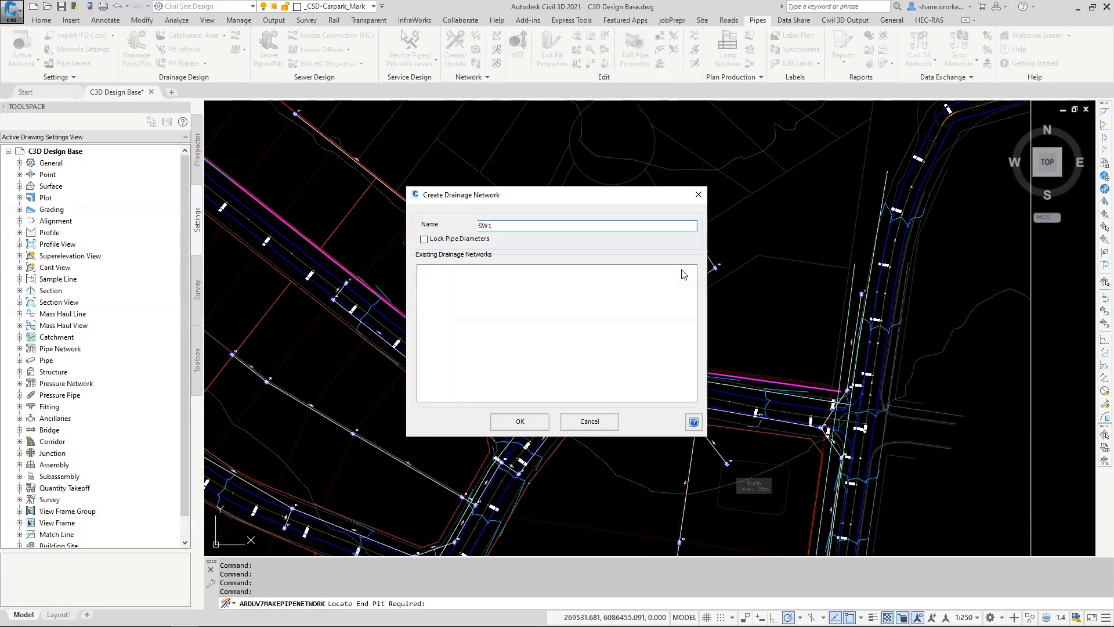
{"action": "left_click", "coordinate": [514, 421]}
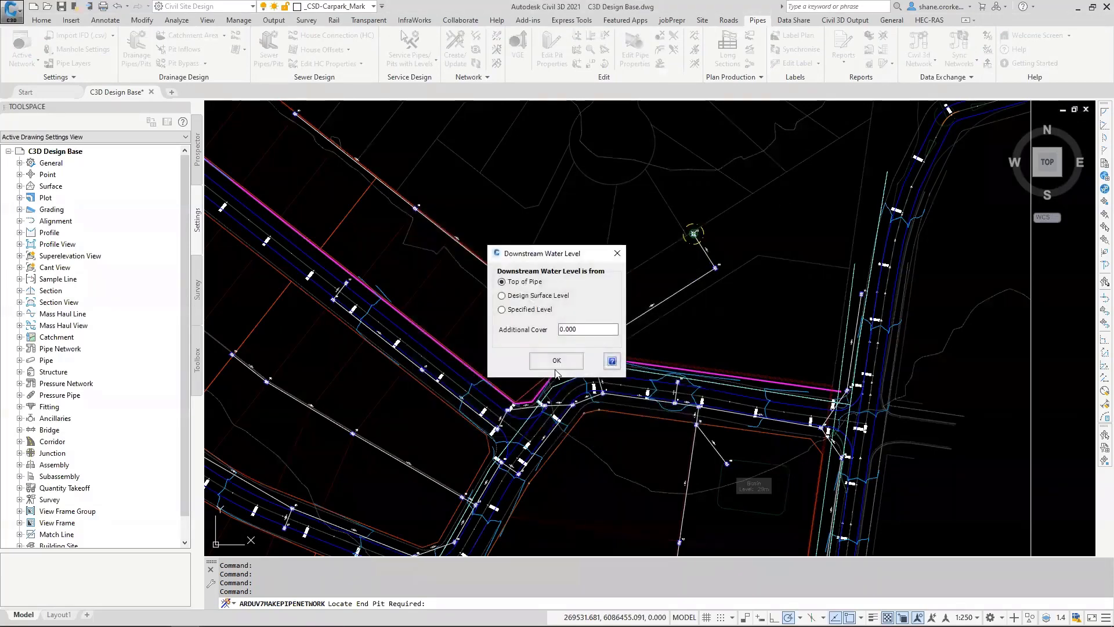
{"action": "left_click", "coordinate": [557, 361]}
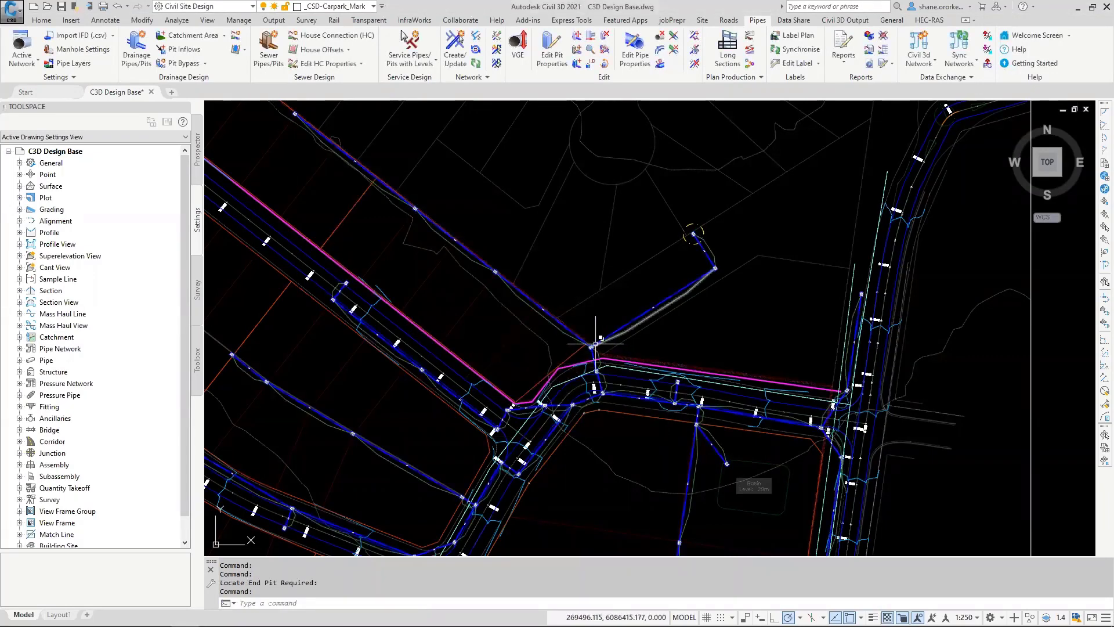
Step: Open the vertical grading editor (VGE) for the SW1 run through the pit midway between the basin and the building platform
{"action": "scroll", "coordinate": [598, 344], "scroll_direction": "up", "scroll_amount": 2}
{"action": "scroll", "coordinate": [515, 373], "scroll_direction": "up", "scroll_amount": 4}
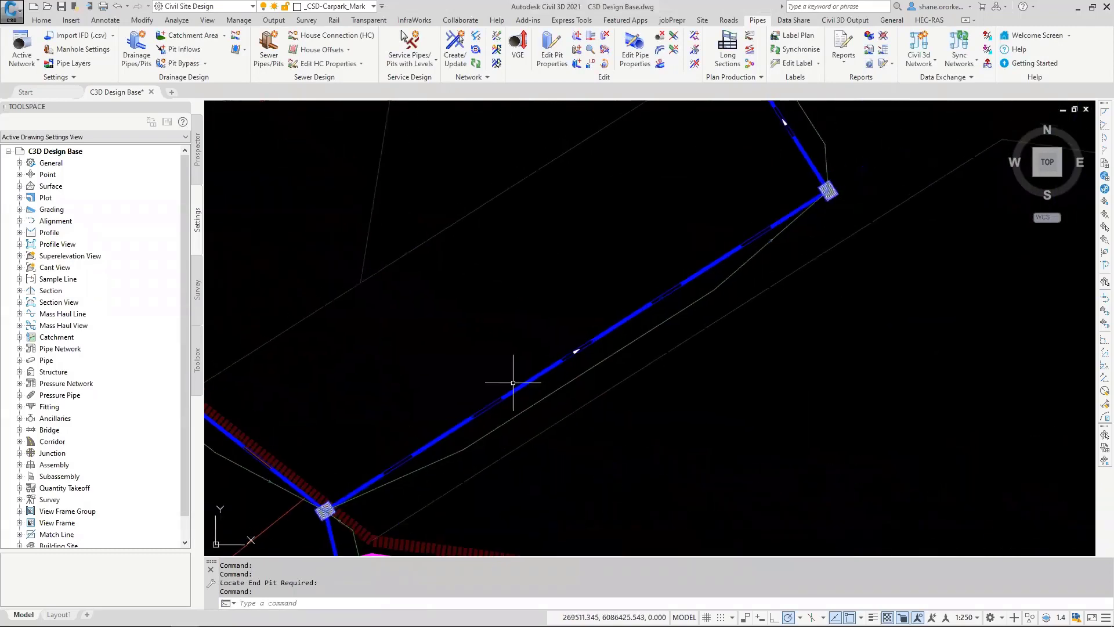
{"action": "scroll", "coordinate": [514, 373], "scroll_direction": "down", "scroll_amount": 2}
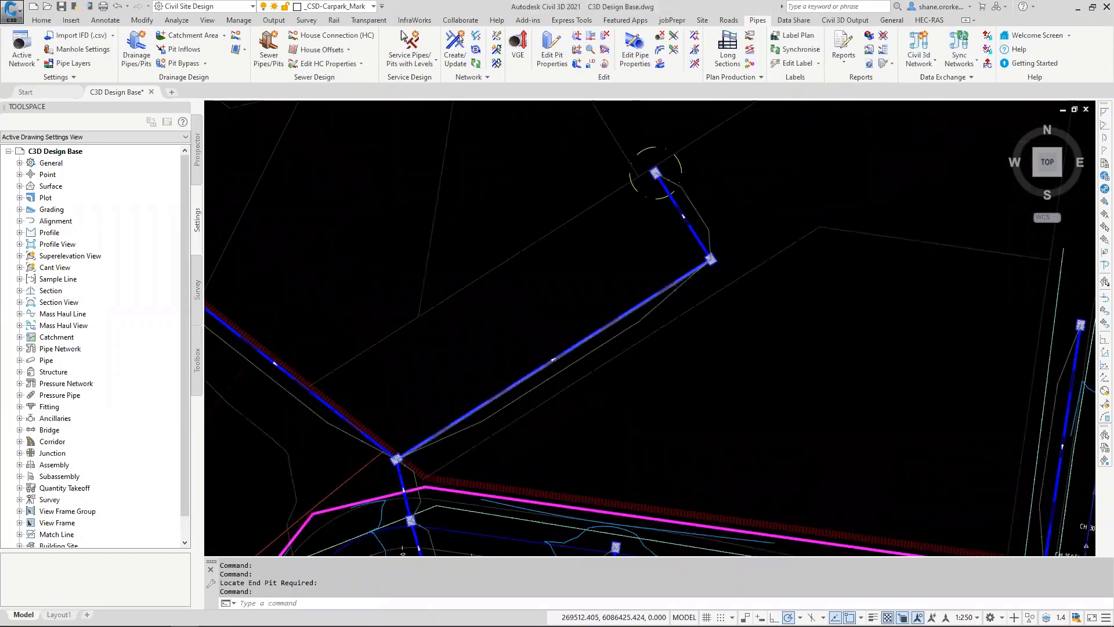
{"action": "scroll", "coordinate": [522, 379], "scroll_direction": "down", "scroll_amount": 4}
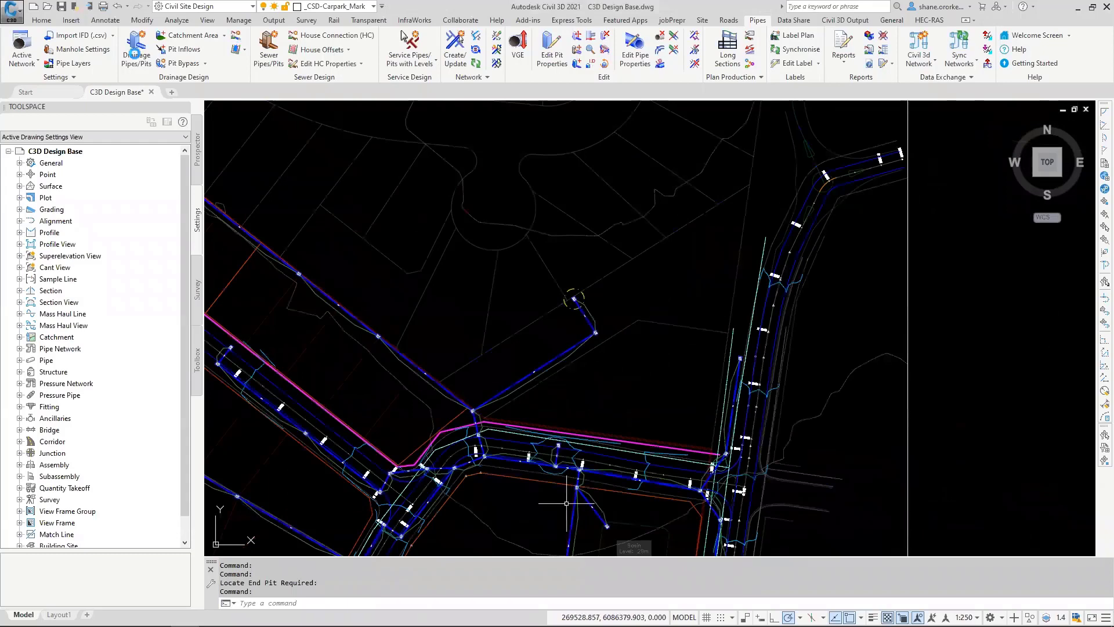
{"action": "middle_click_drag", "start_coordinate": [408, 521], "coordinate": [437, 129]}
{"action": "scroll", "coordinate": [437, 129], "scroll_direction": "up", "scroll_amount": 2}
{"action": "left_click", "coordinate": [517, 48]}
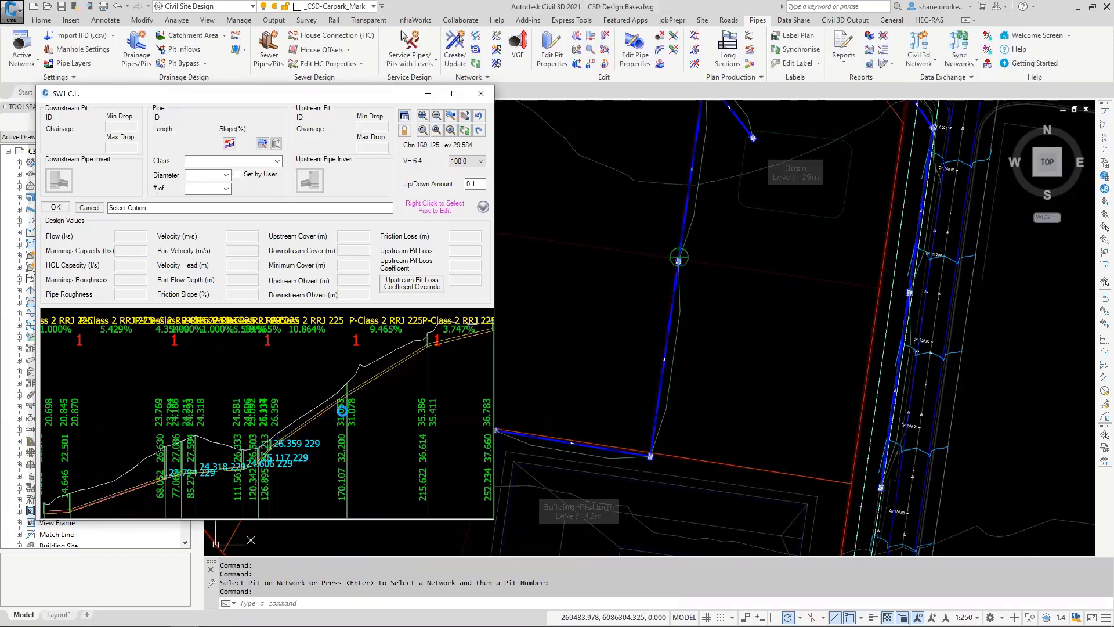
Step: Examine the slope, cover and invert values of pipes 31 and 32 in the SW1 long section and close the editor
{"action": "left_click", "coordinate": [305, 424]}
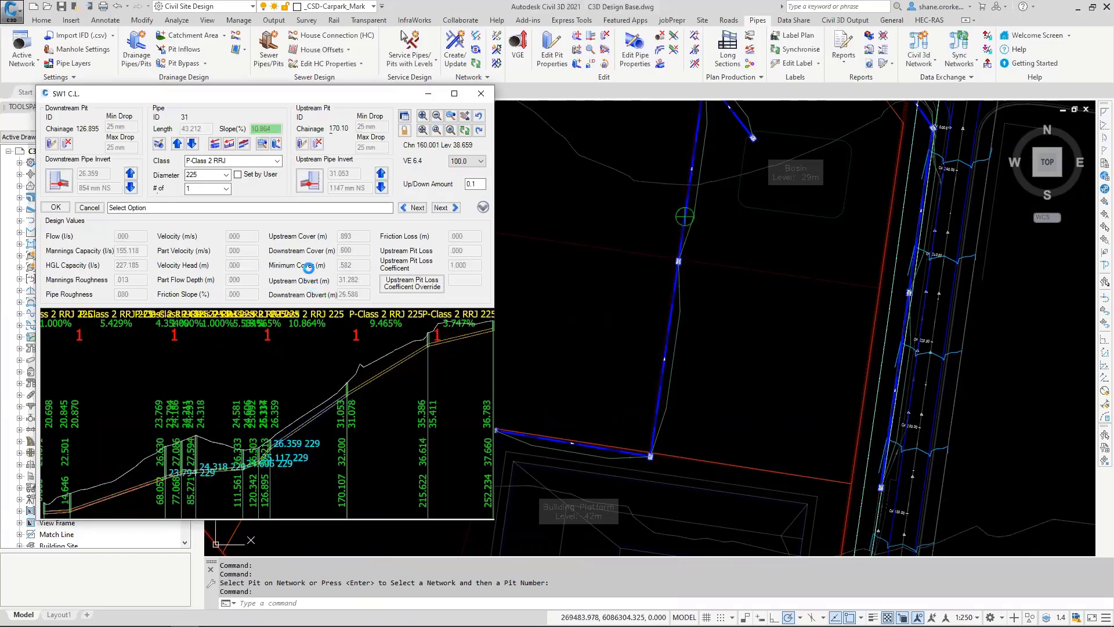
{"action": "key", "text": "ctrl"}
{"action": "key", "text": "ctrl"}
{"action": "key", "text": "ctrl"}
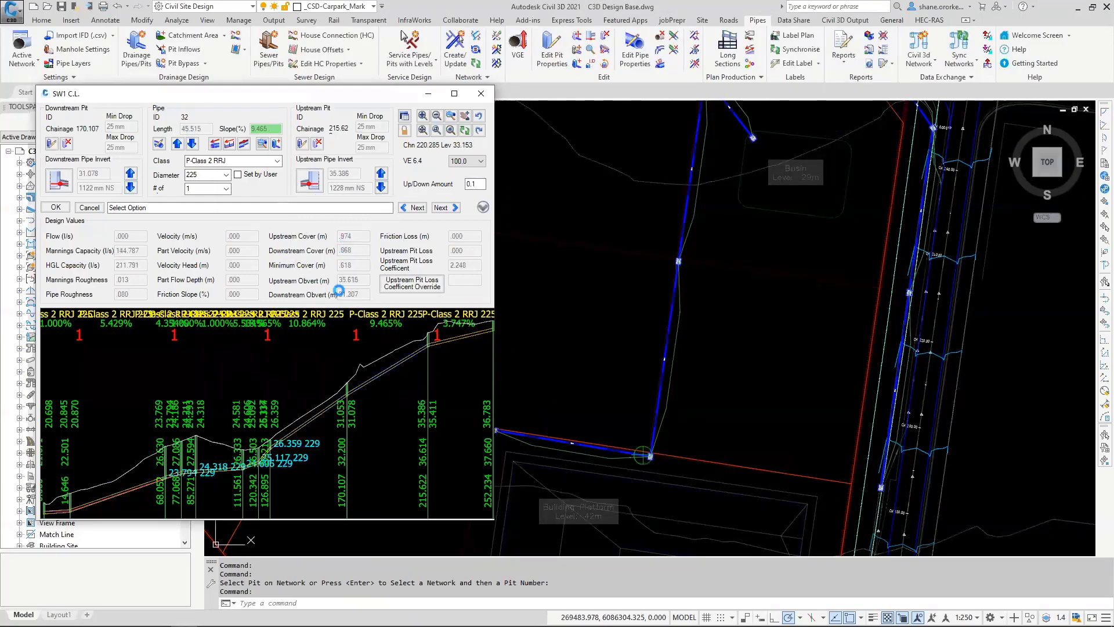
{"action": "left_click", "coordinate": [411, 333]}
{"action": "left_click", "coordinate": [55, 208]}
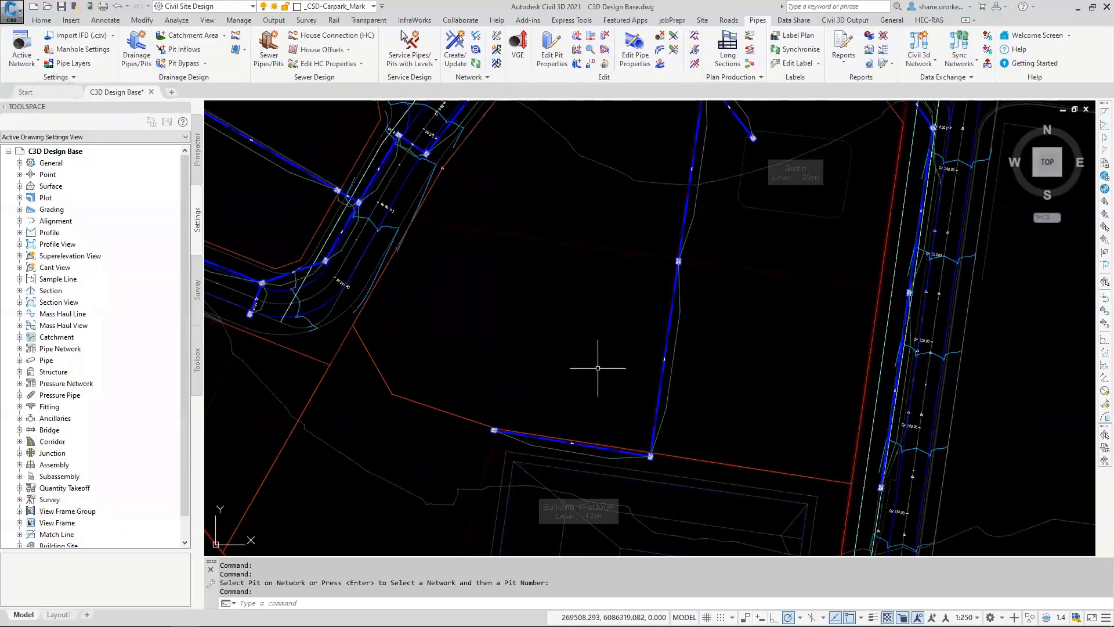
Step: Add a catchment area to the end pit northwest of the building platform and load the design style Typical Houses Simple.rat
{"action": "scroll", "coordinate": [581, 380], "scroll_direction": "down", "scroll_amount": 4}
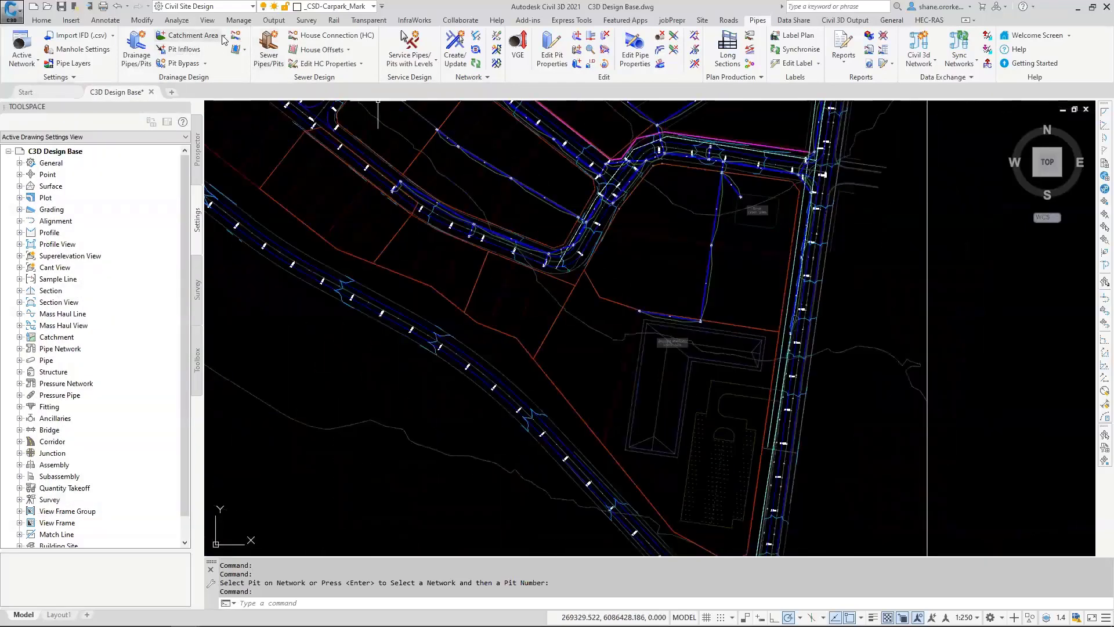
{"action": "left_click", "coordinate": [224, 36]}
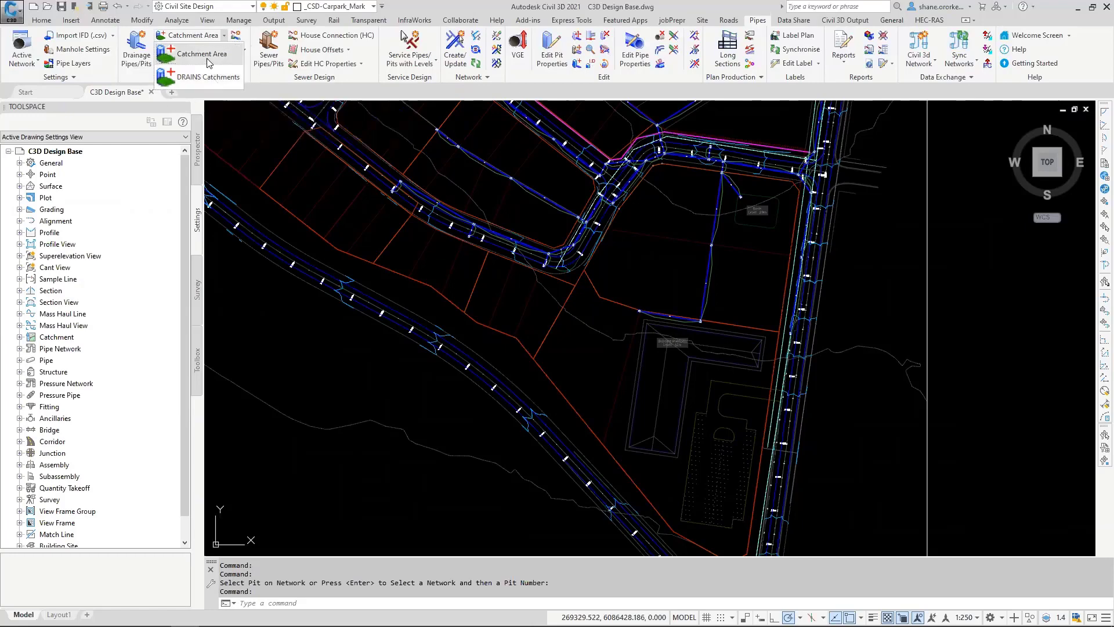
{"action": "left_click", "coordinate": [209, 58]}
{"action": "left_click", "coordinate": [638, 312]}
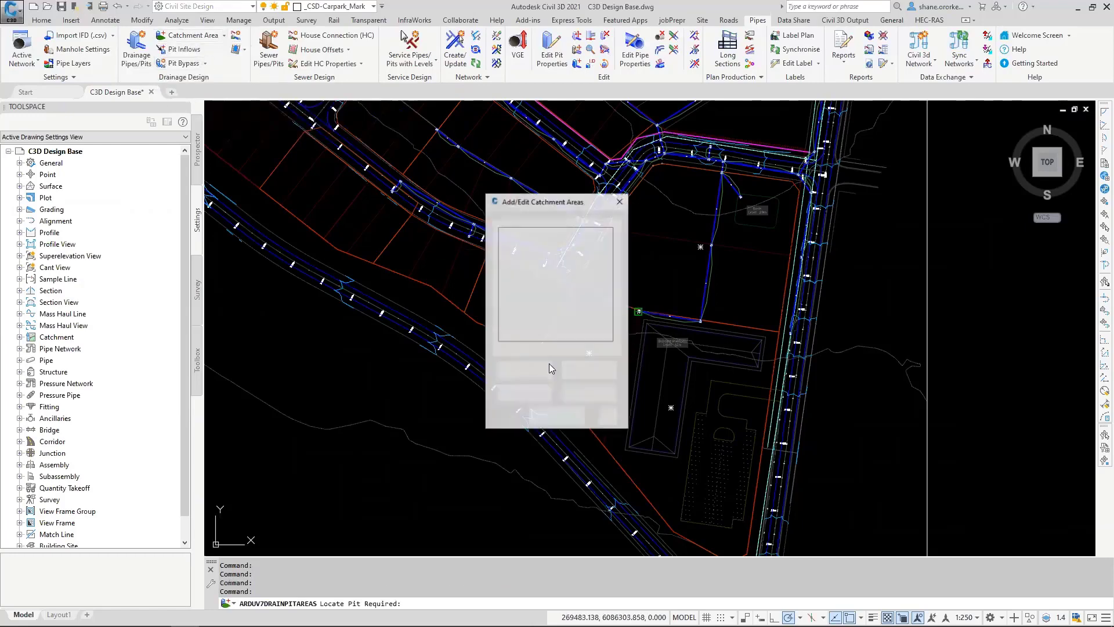
{"action": "left_click", "coordinate": [520, 370]}
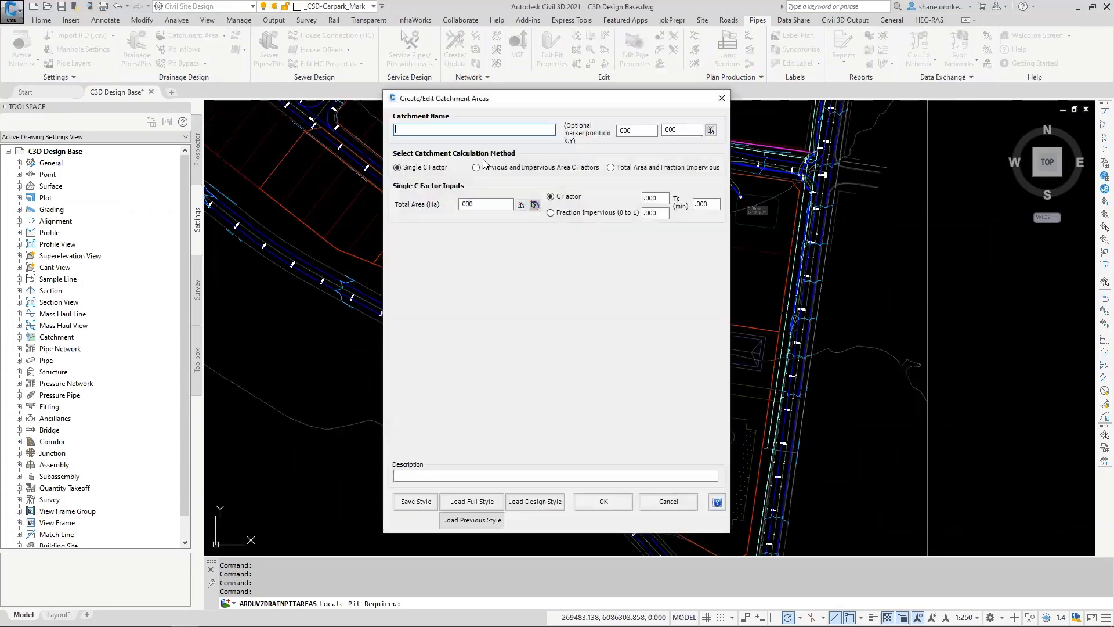
{"action": "left_click", "coordinate": [530, 502]}
{"action": "left_click", "coordinate": [586, 259]}
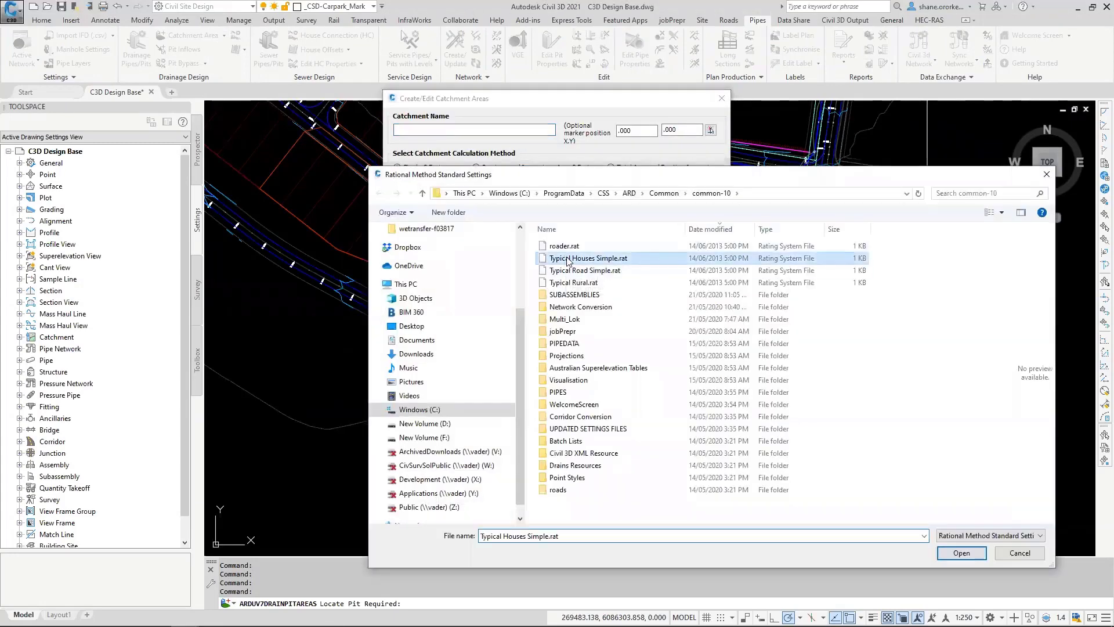
{"action": "left_click", "coordinate": [961, 552]}
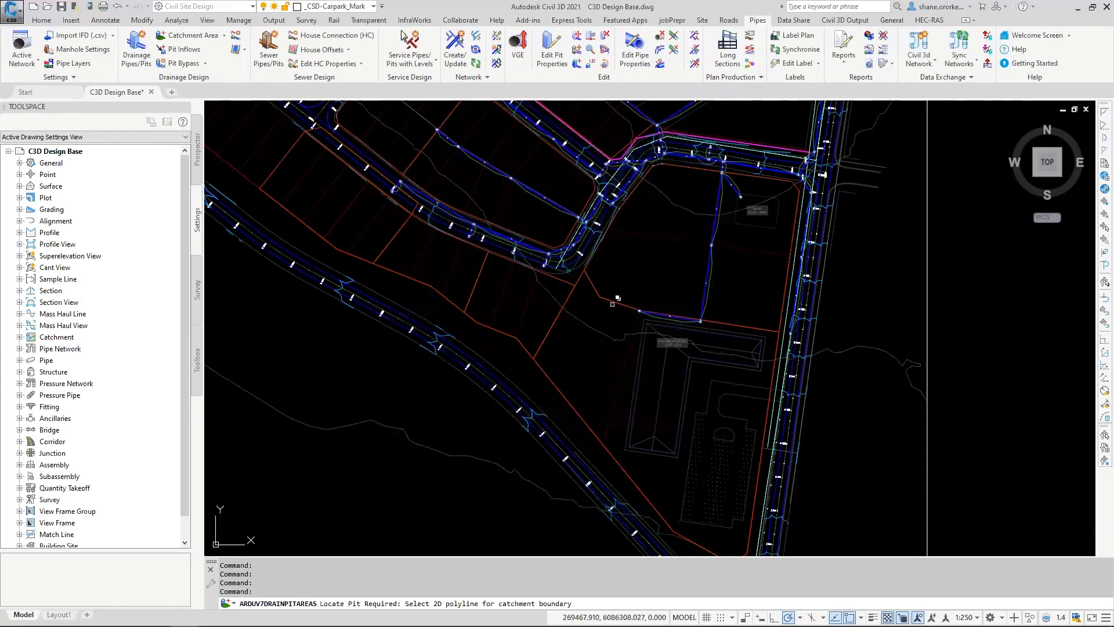
Step: Set the catchment's total area from the boundary polyline of the large lot containing the building platform and save the catchment
{"action": "left_click", "coordinate": [612, 302]}
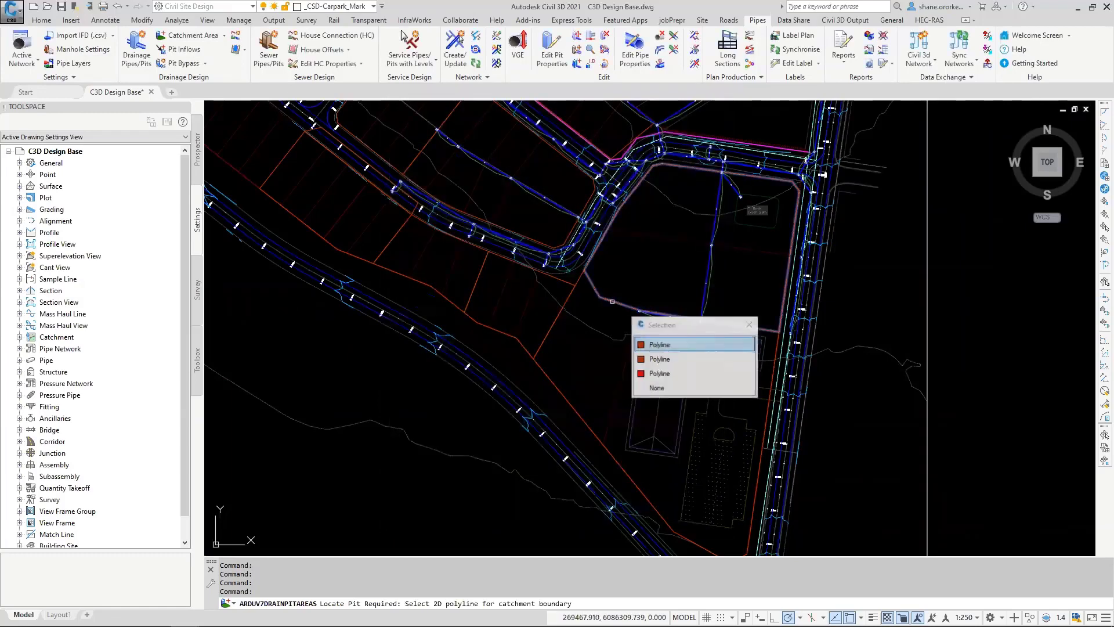
{"action": "left_click", "coordinate": [584, 274]}
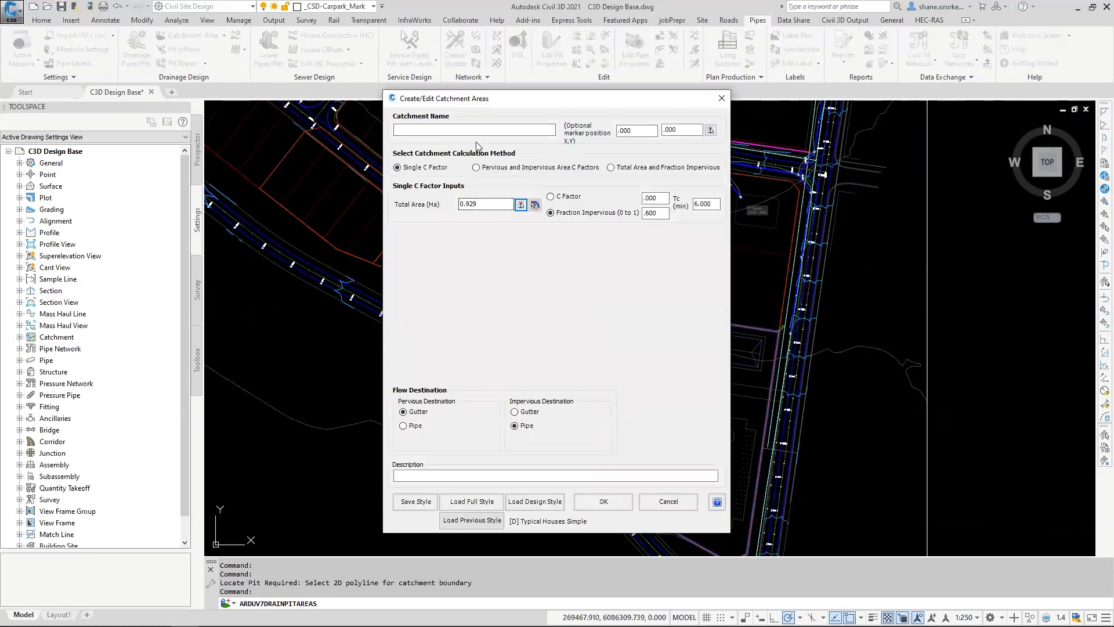
{"action": "left_click", "coordinate": [614, 500]}
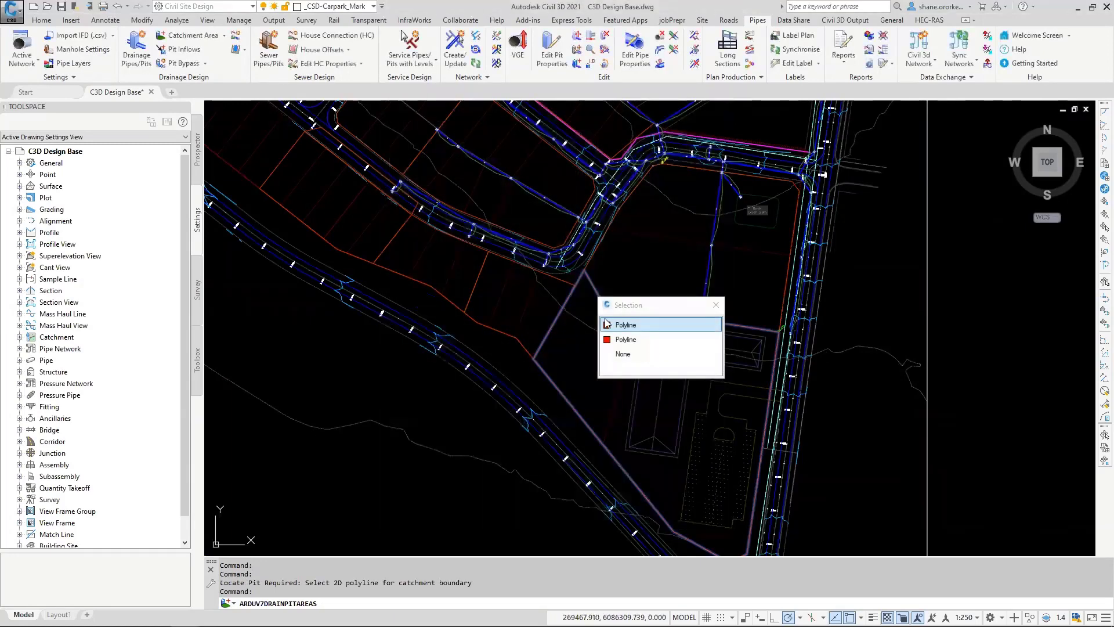
{"action": "left_click", "coordinate": [525, 371]}
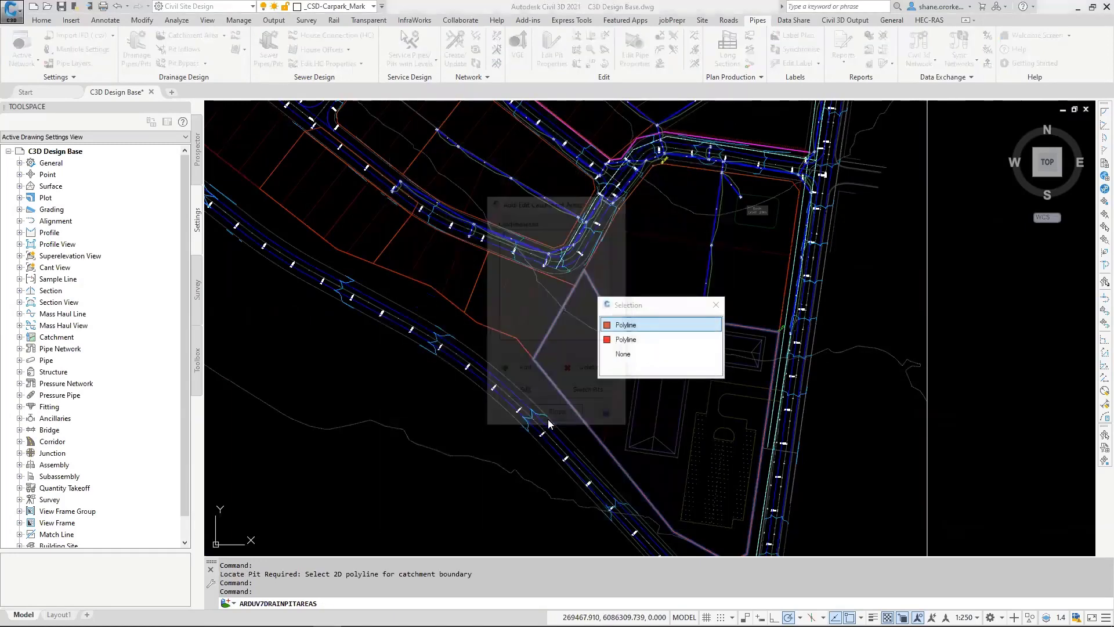
{"action": "mouse_move", "coordinate": [407, 279]}
{"action": "middle_mouse_down"}
{"action": "mouse_move", "coordinate": [502, 328]}
{"action": "mouse_move", "coordinate": [548, 377]}
{"action": "middle_mouse_up"}
{"action": "left_click", "coordinate": [551, 343]}
{"action": "key", "text": "Return"}
Step: Add a catchment area to the upstream pit on the south side of the curved subdivision road, reusing the previous catchment style
{"action": "scroll", "coordinate": [510, 261], "scroll_direction": "up", "scroll_amount": 4}
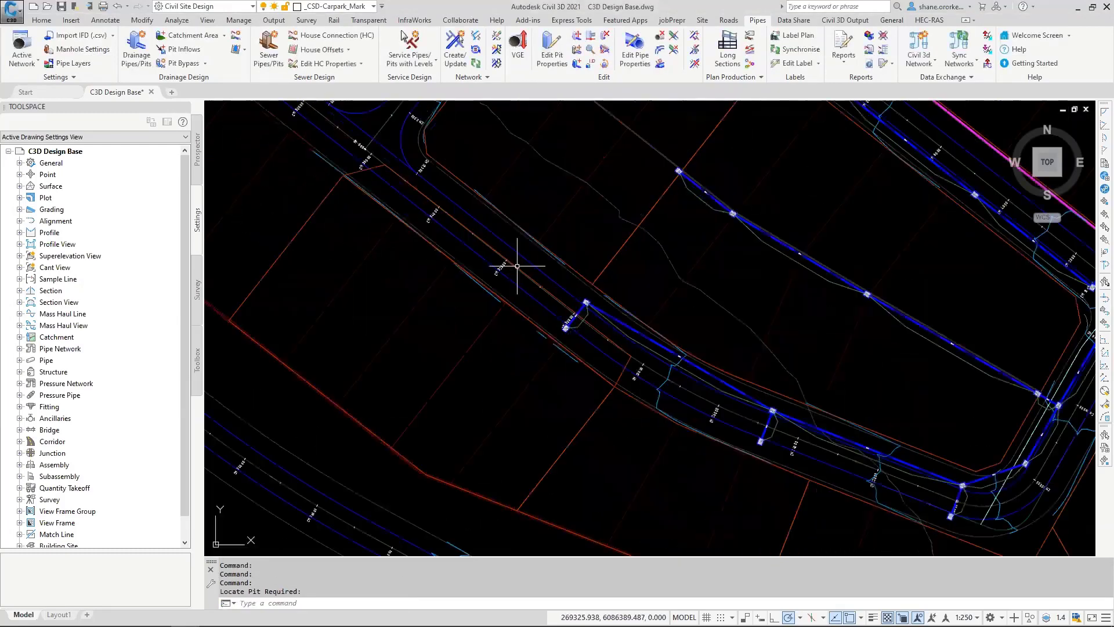
{"action": "left_click", "coordinate": [566, 328]}
{"action": "key", "text": "Escape"}
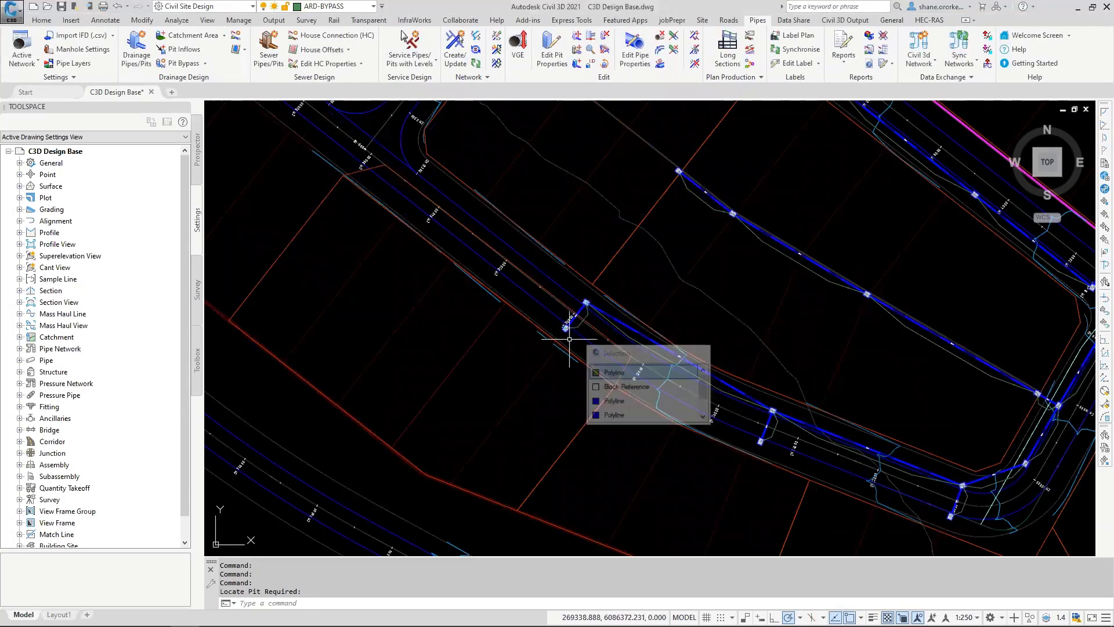
{"action": "key", "text": "Return"}
{"action": "left_click", "coordinate": [566, 328]}
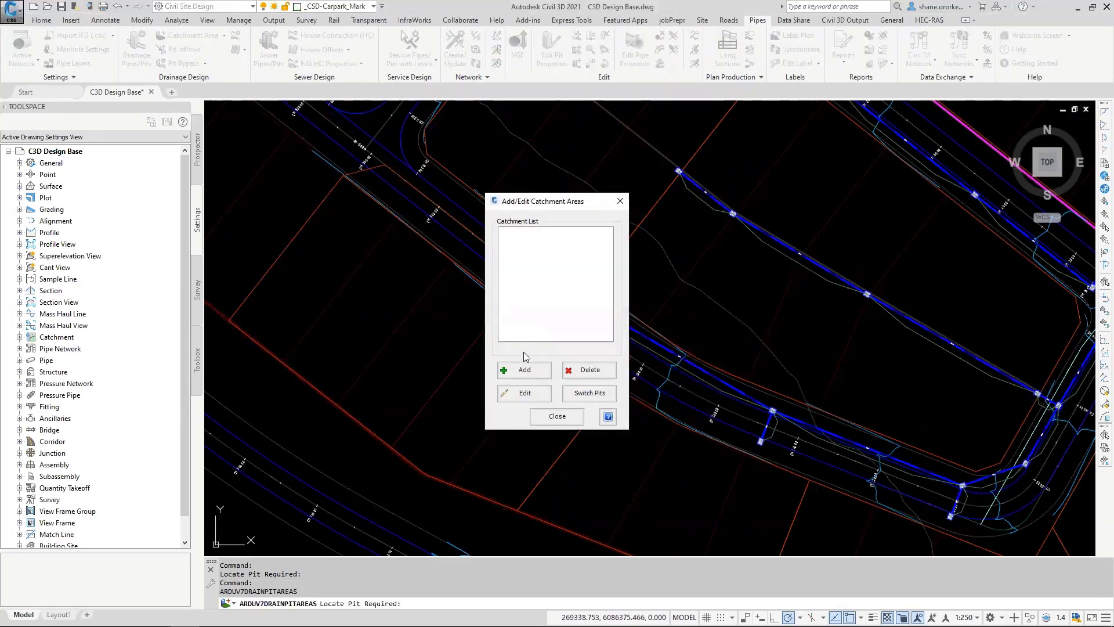
{"action": "left_click", "coordinate": [455, 367]}
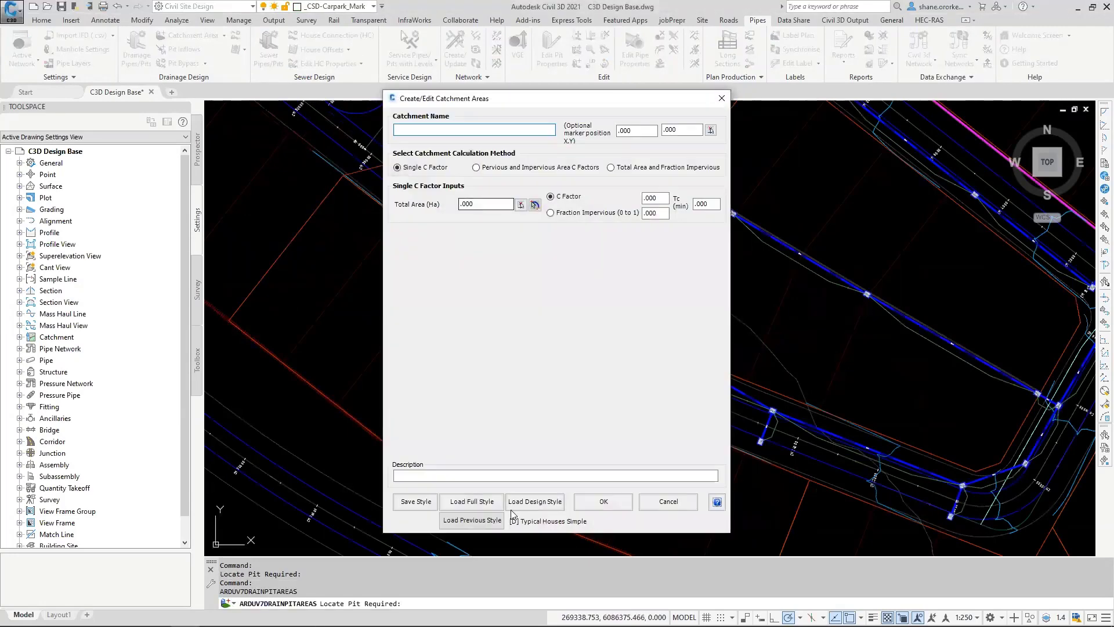
{"action": "left_click", "coordinate": [490, 520]}
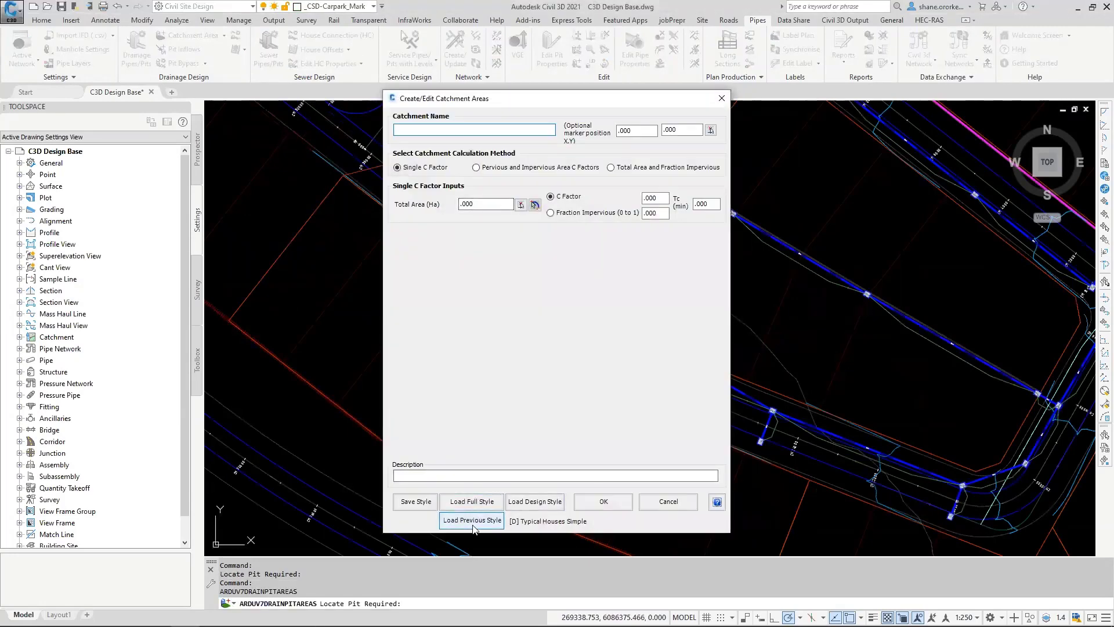
Step: Try to take the catchment's total area from a boundary polyline of the lot block southwest of the pit
{"action": "left_click", "coordinate": [520, 204]}
{"action": "left_click", "coordinate": [445, 289]}
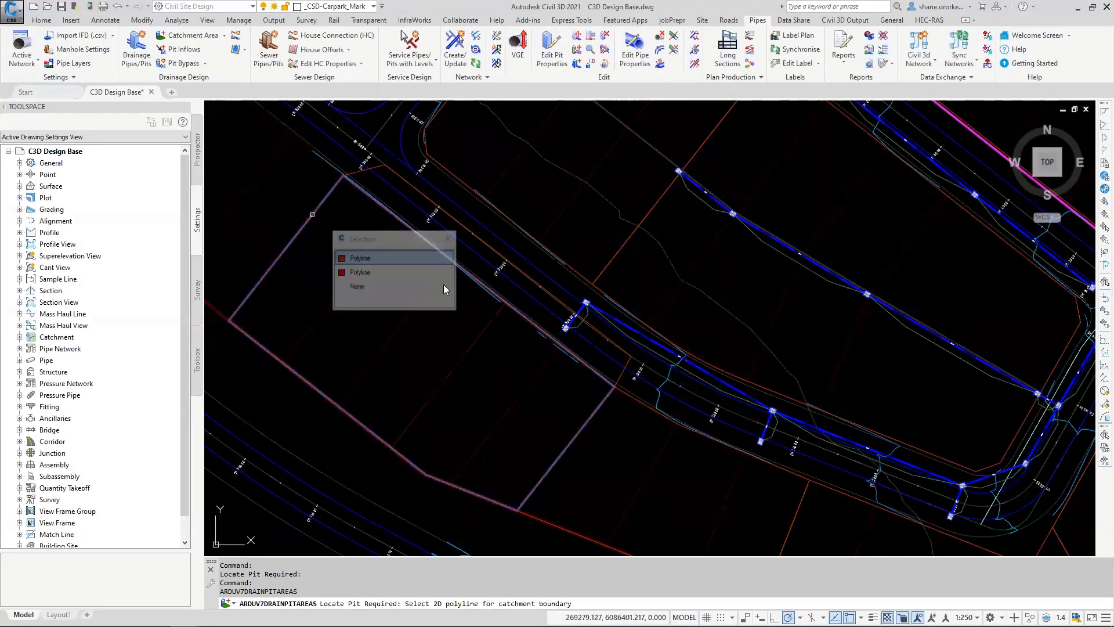
{"action": "left_click", "coordinate": [360, 272]}
{"action": "left_click", "coordinate": [586, 501]}
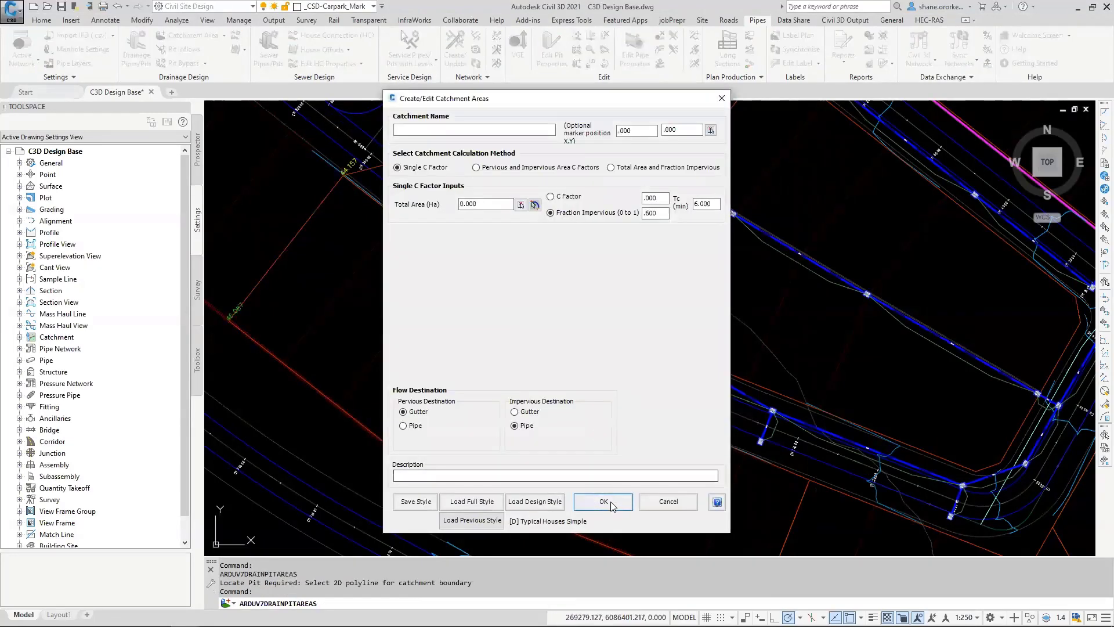
{"action": "left_click", "coordinate": [596, 337]}
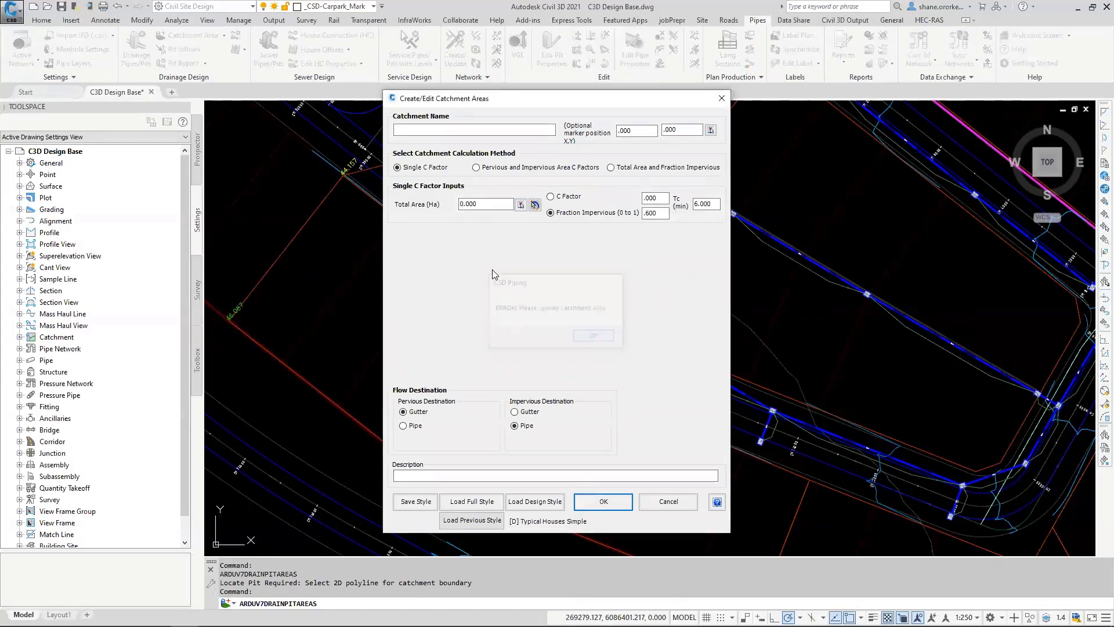
Step: Pick the closed boundary polyline of the lot block southwest of the pit as the catchment's total area and save the catchment
{"action": "left_click", "coordinate": [521, 205]}
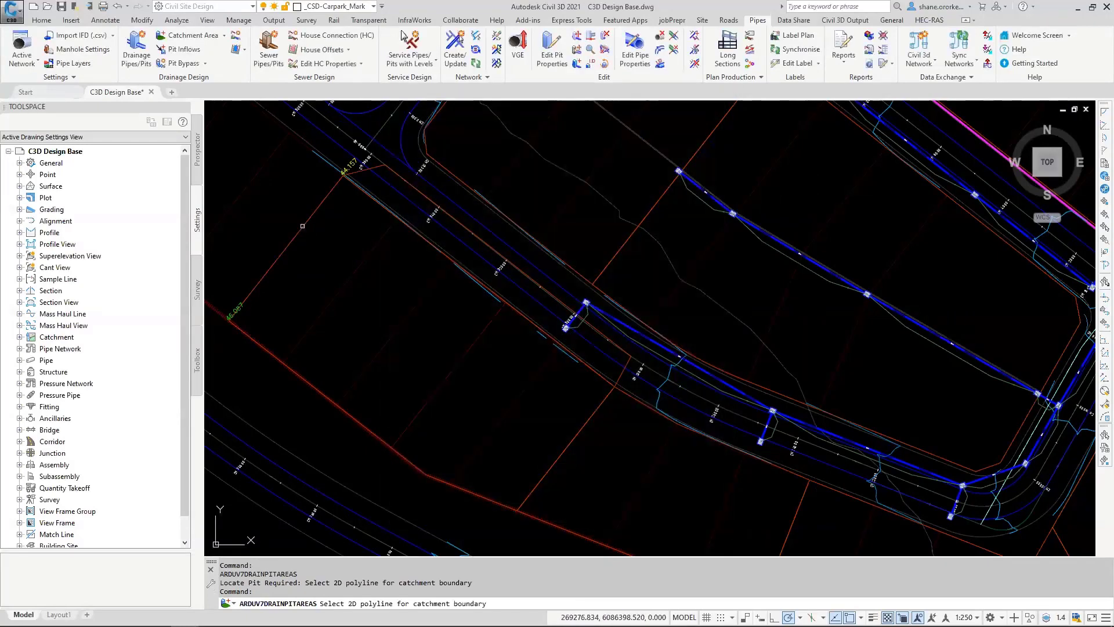
{"action": "left_click", "coordinate": [351, 299]}
{"action": "left_click", "coordinate": [352, 271]}
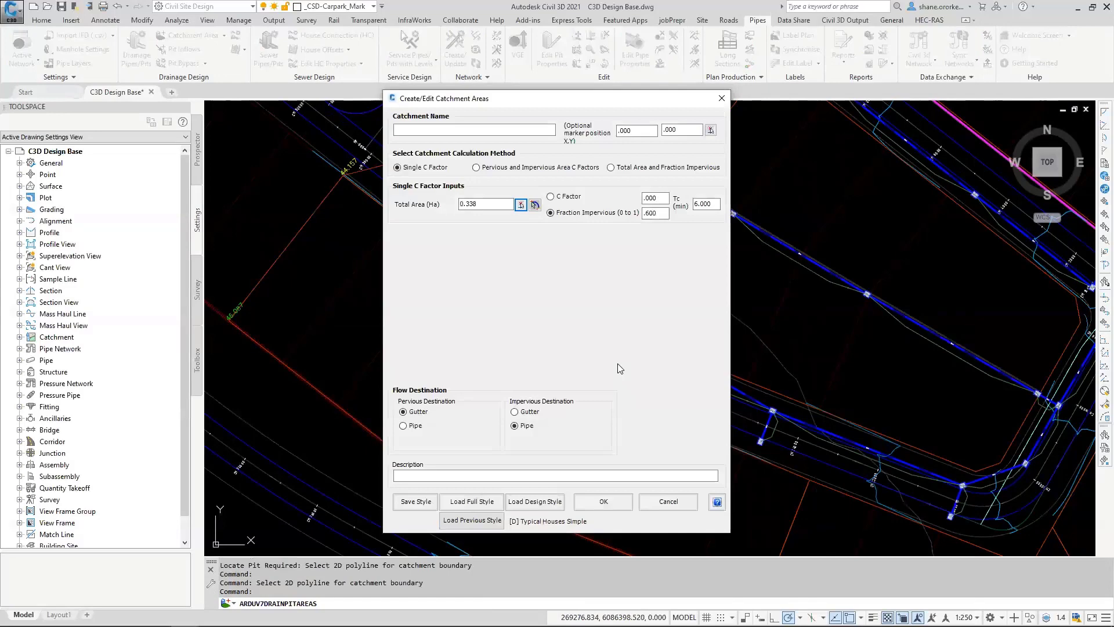
{"action": "left_click", "coordinate": [603, 503]}
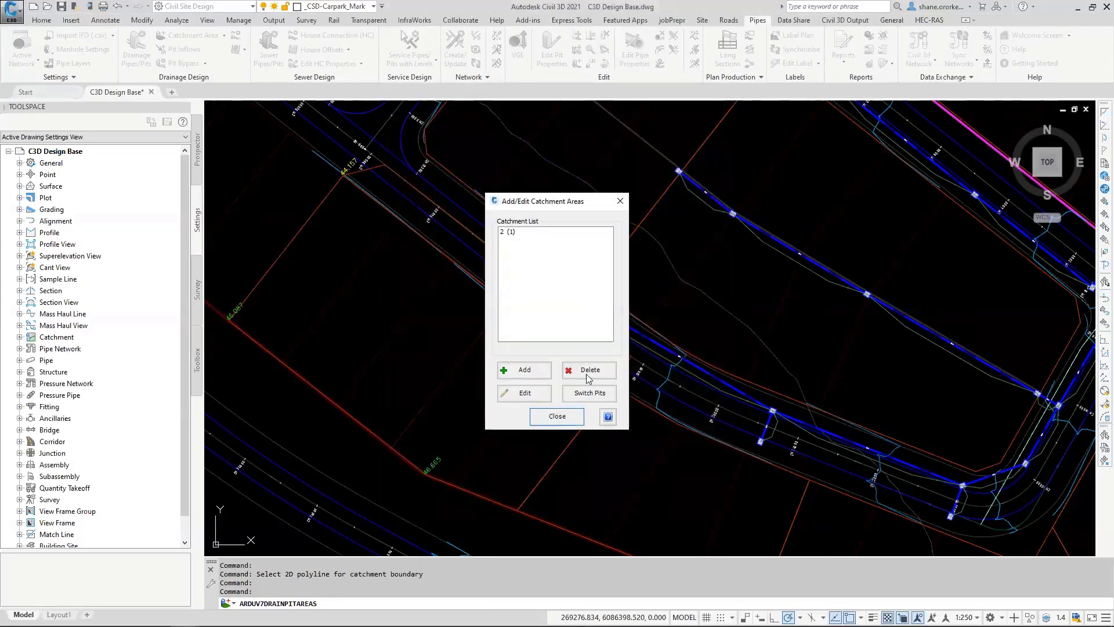
{"action": "left_click", "coordinate": [588, 374]}
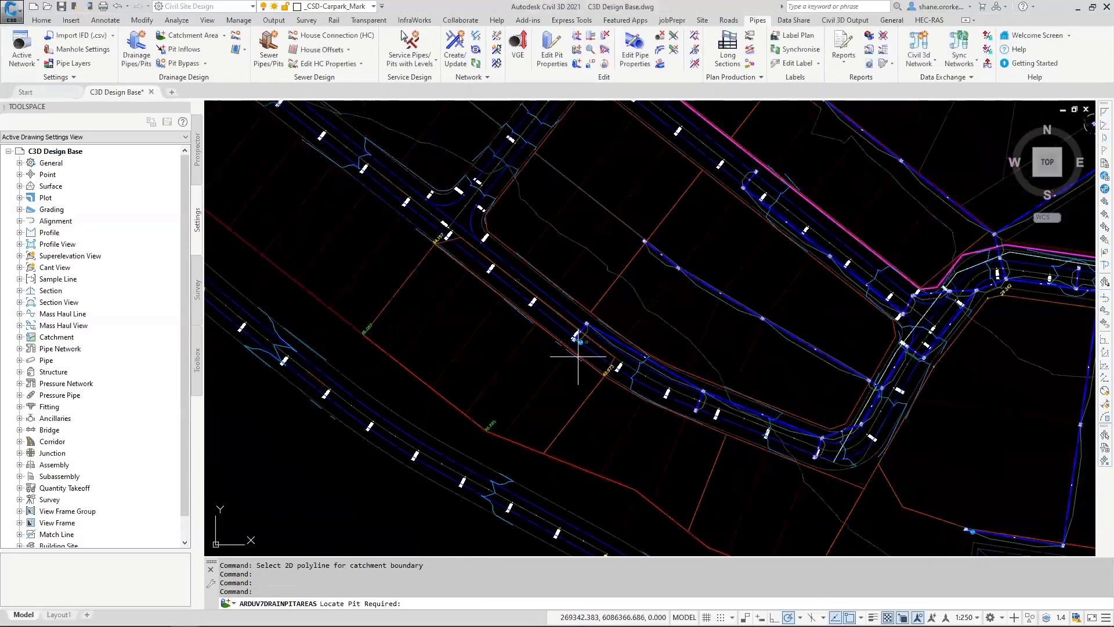
{"action": "scroll", "coordinate": [578, 351], "scroll_direction": "down", "scroll_amount": 3}
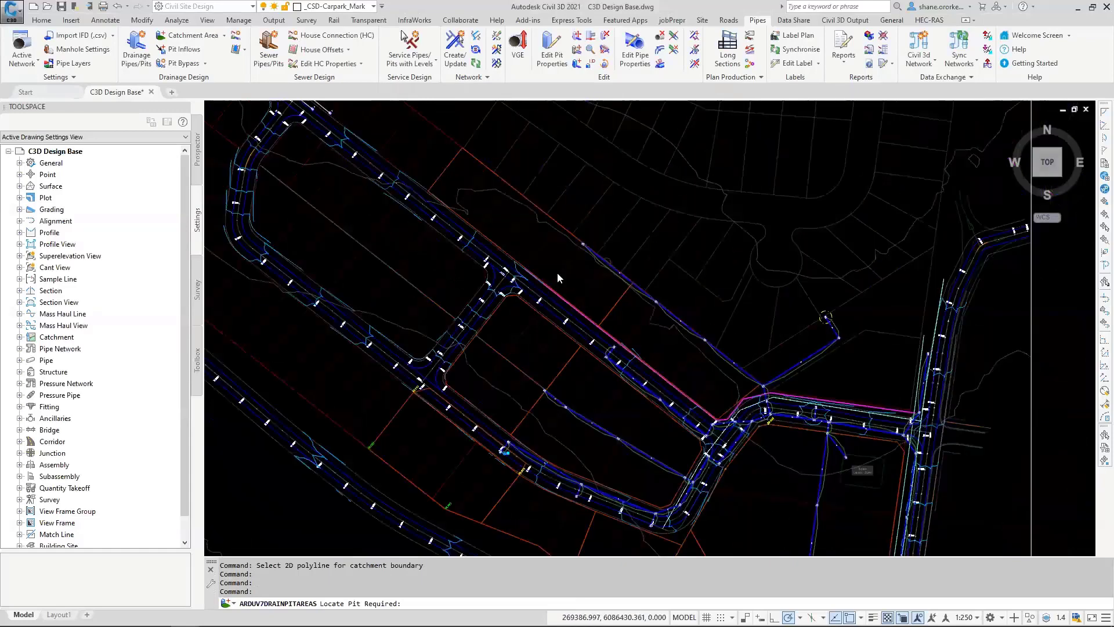
Step: Add a catchment area to the upstream pit of the inner lot block's drainage line, using that block's boundary polyline and the previous catchment style
{"action": "left_click", "coordinate": [506, 359]}
{"action": "left_click", "coordinate": [524, 370]}
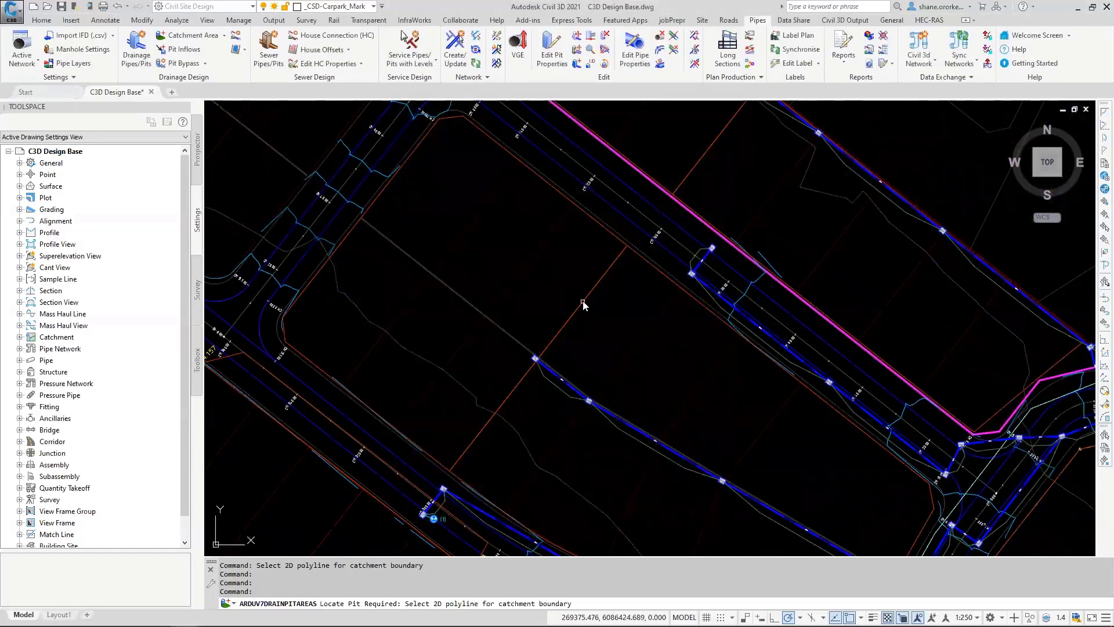
{"action": "left_click", "coordinate": [583, 302]}
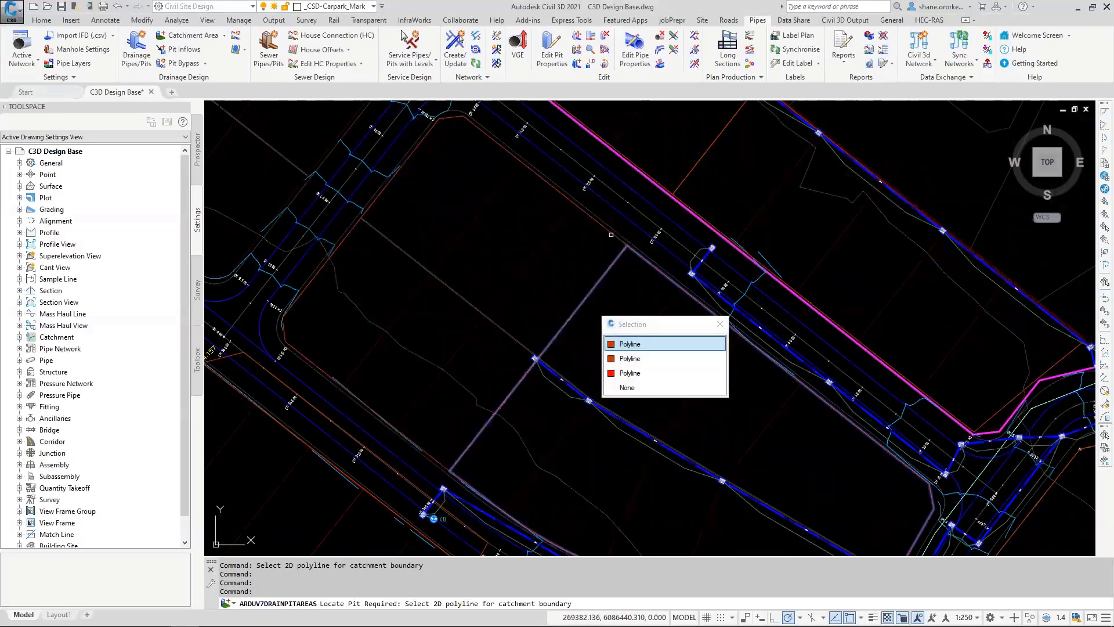
{"action": "left_click", "coordinate": [622, 344]}
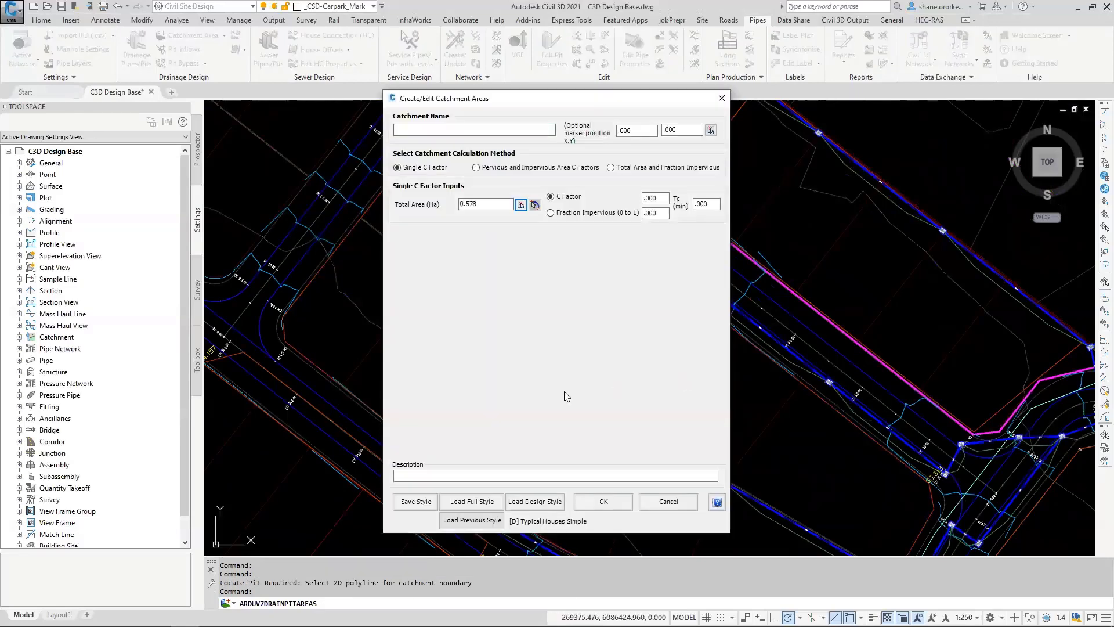
{"action": "left_click", "coordinate": [473, 520]}
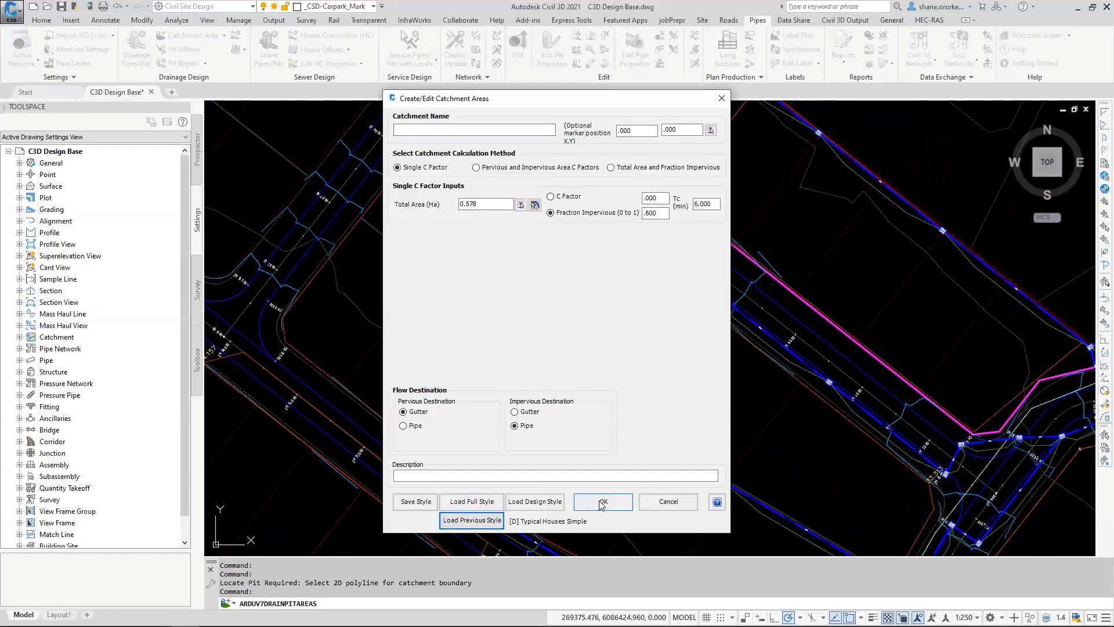
{"action": "left_click", "coordinate": [603, 503]}
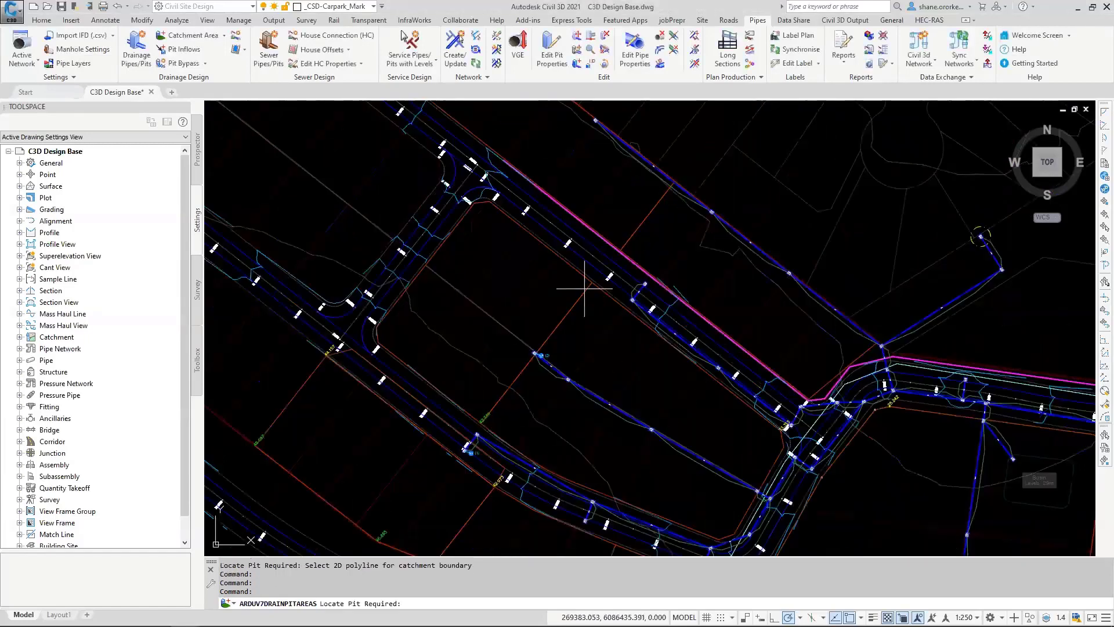
Step: Try to open the vertical grading editor from the upstream pit beside the building platform
{"action": "scroll", "coordinate": [582, 297], "scroll_direction": "down", "scroll_amount": 2}
{"action": "middle_click_drag", "start_coordinate": [548, 354], "coordinate": [484, 353]}
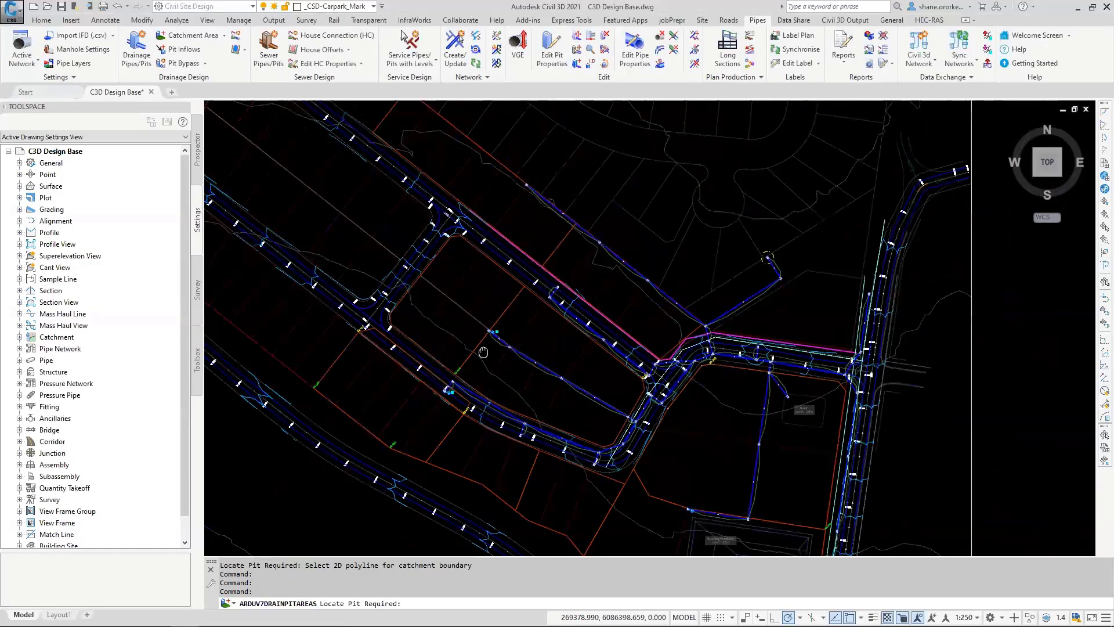
{"action": "left_click", "coordinate": [519, 48]}
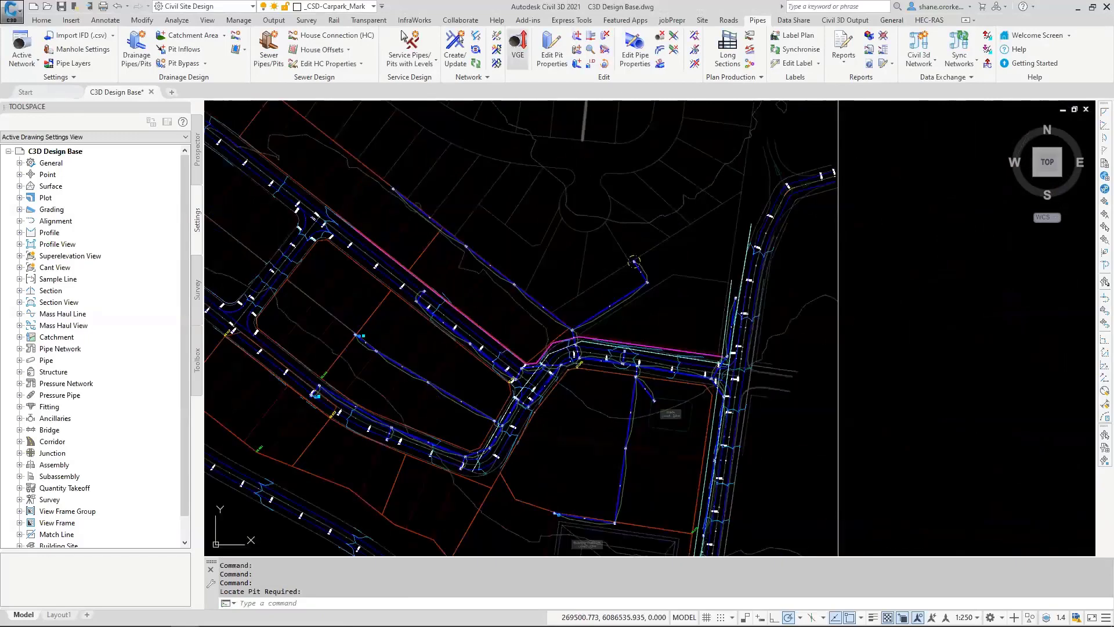
{"action": "left_click", "coordinate": [566, 519]}
{"action": "left_click", "coordinate": [530, 337]}
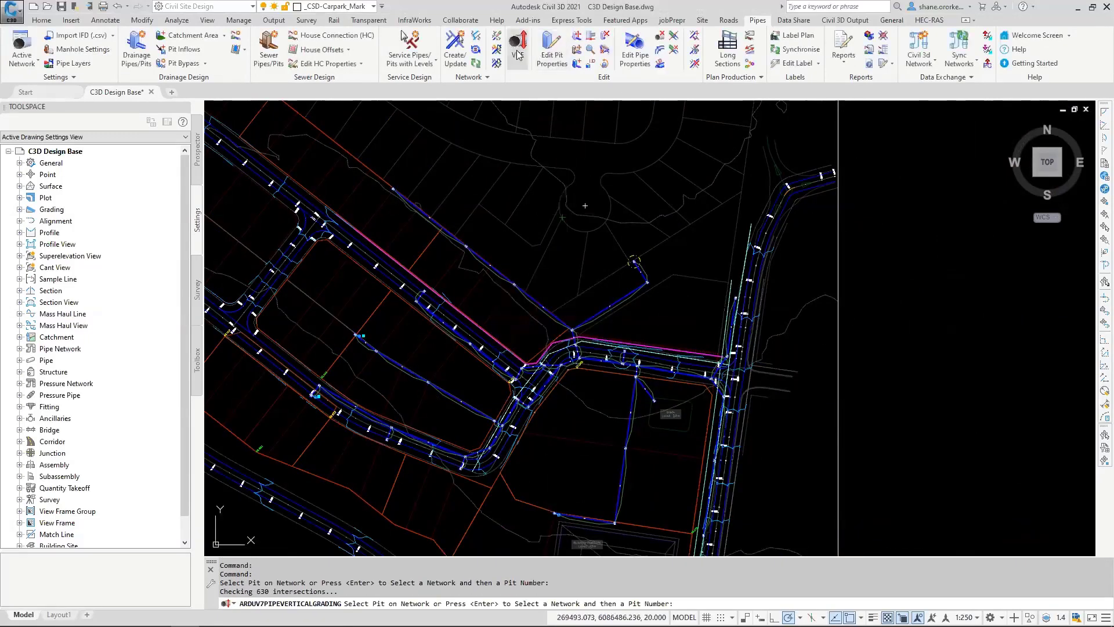
{"action": "left_click", "coordinate": [518, 52]}
{"action": "left_click", "coordinate": [566, 509]}
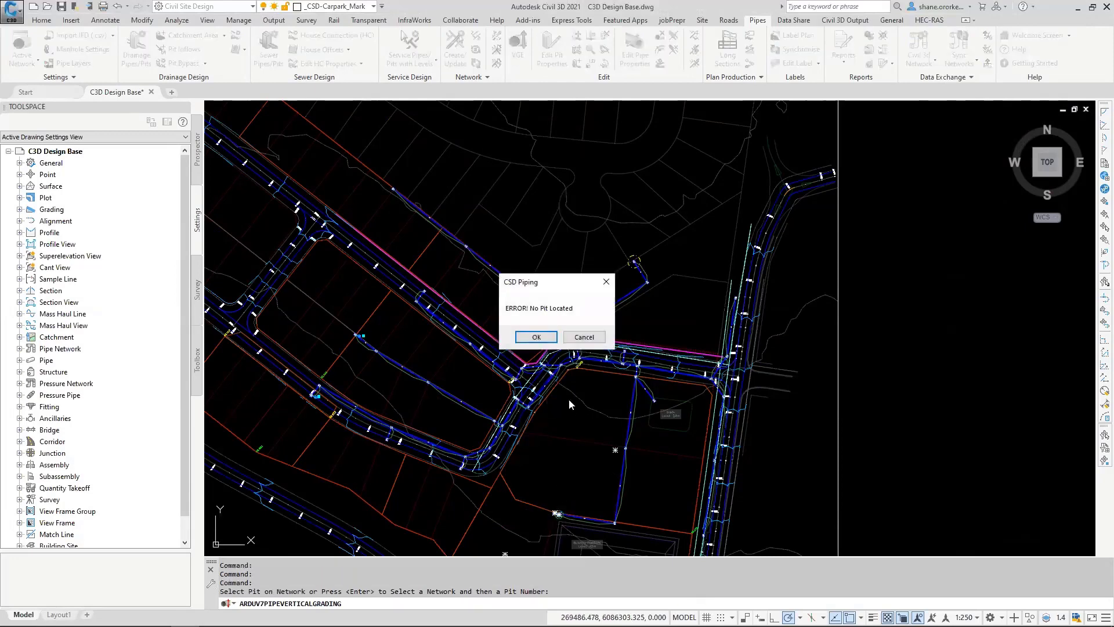
{"action": "left_click", "coordinate": [536, 337]}
Step: Open the vertical grading editor for network SW1 from the upstream pit at the northwest corner of the building platform
{"action": "left_click", "coordinate": [518, 52]}
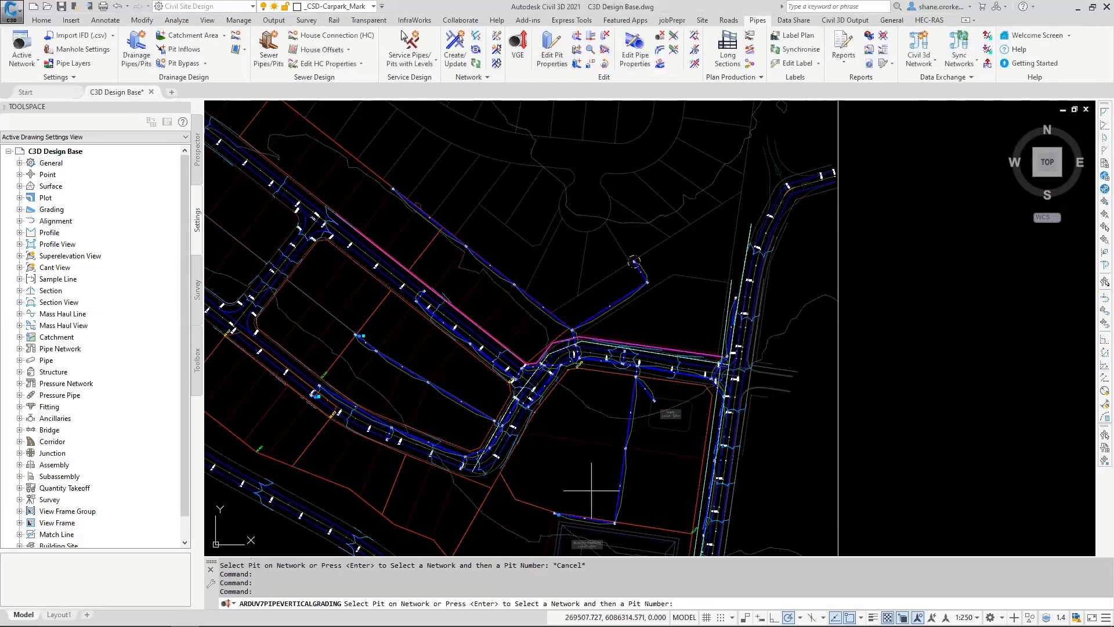
{"action": "middle_click_drag", "start_coordinate": [584, 471], "coordinate": [559, 350]}
{"action": "scroll", "coordinate": [530, 392], "scroll_direction": "up", "scroll_amount": 5}
{"action": "left_click", "coordinate": [528, 388]}
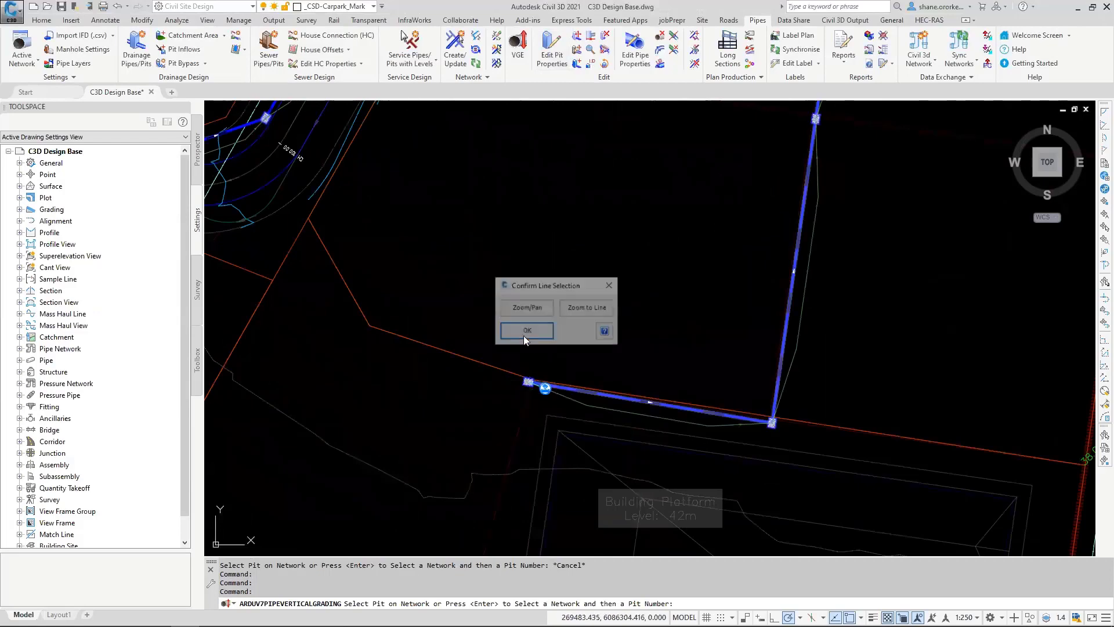
{"action": "left_click", "coordinate": [525, 331]}
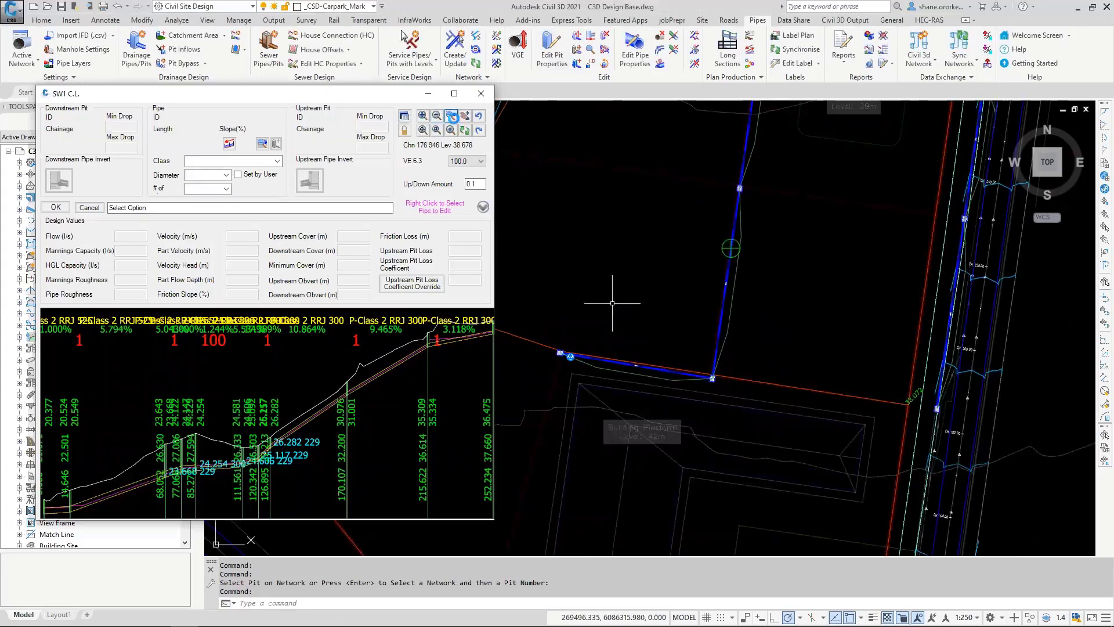
Step: Select the most upstream SW1 pipe for editing and restrict the long section display to a set number of pipes around it
{"action": "left_click", "coordinate": [453, 118]}
{"action": "left_click", "coordinate": [273, 328]}
{"action": "right_click", "coordinate": [430, 350]}
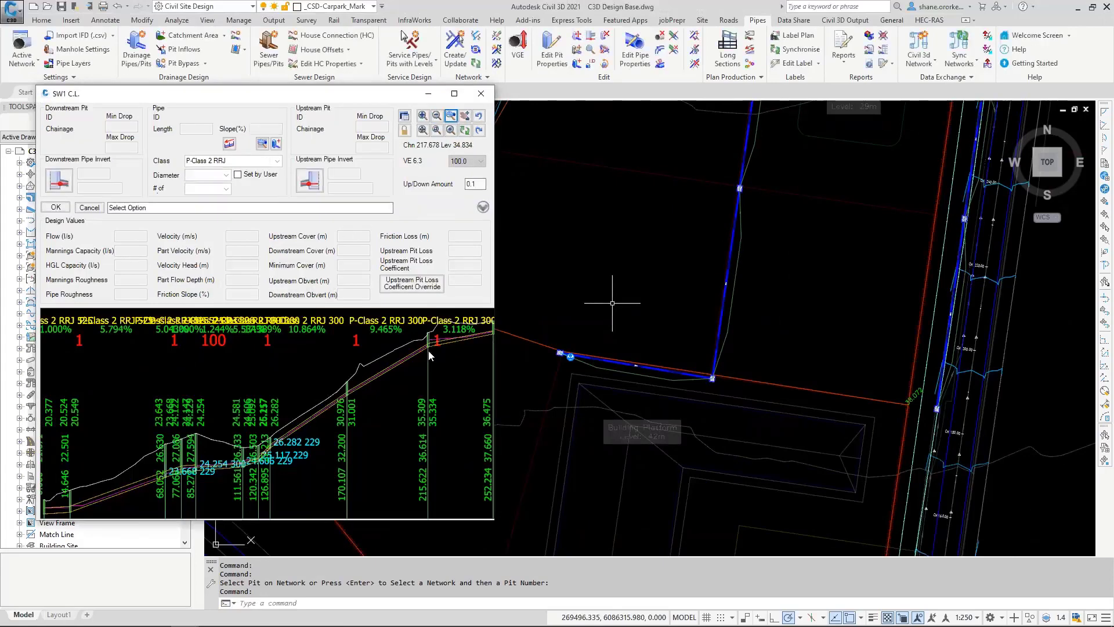
{"action": "left_click", "coordinate": [452, 116]}
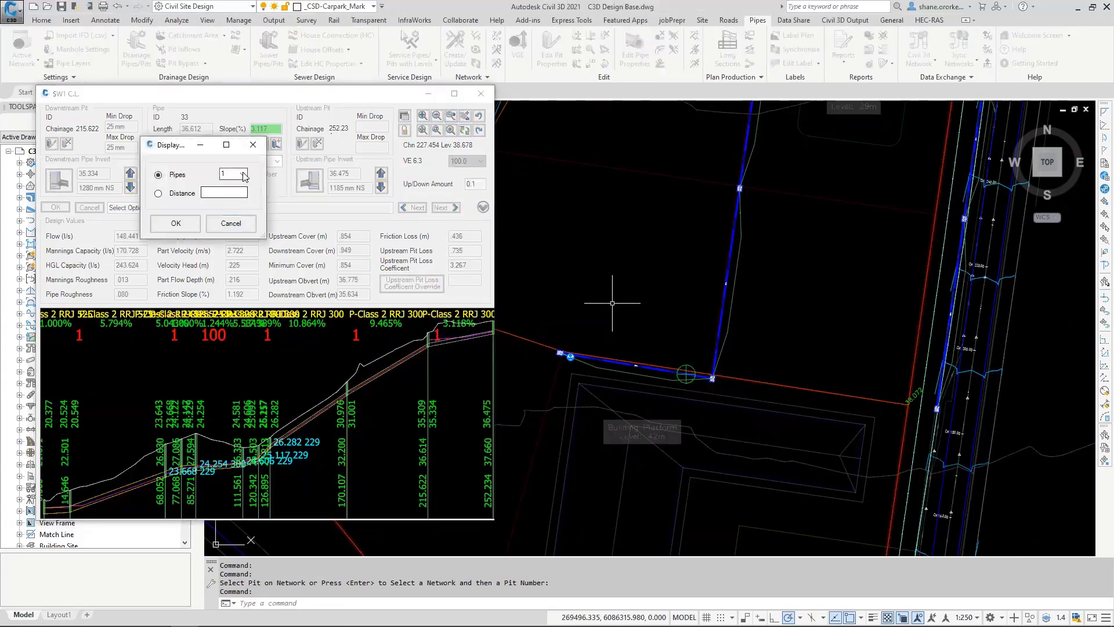
{"action": "left_click", "coordinate": [241, 173]}
{"action": "left_click", "coordinate": [234, 199]}
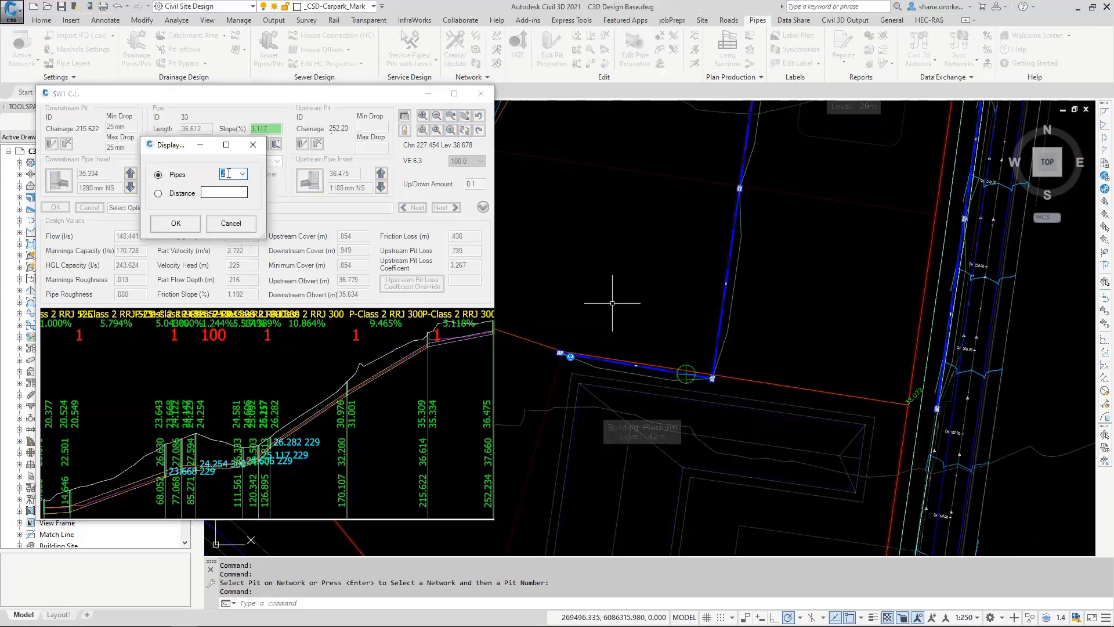
{"action": "left_click", "coordinate": [175, 224]}
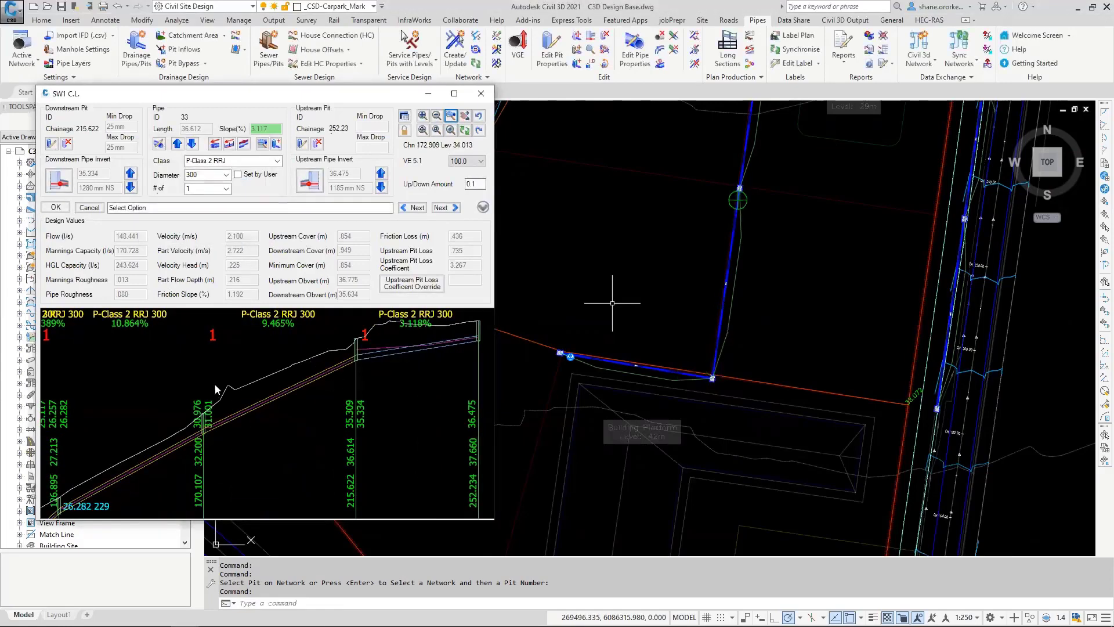
Step: Step downstream through the SW1 pipes and select the pipe between chainages 14.646 and 68.052 for editing
{"action": "left_click", "coordinate": [412, 208]}
{"action": "left_click", "coordinate": [412, 207]}
{"action": "left_click", "coordinate": [413, 207]}
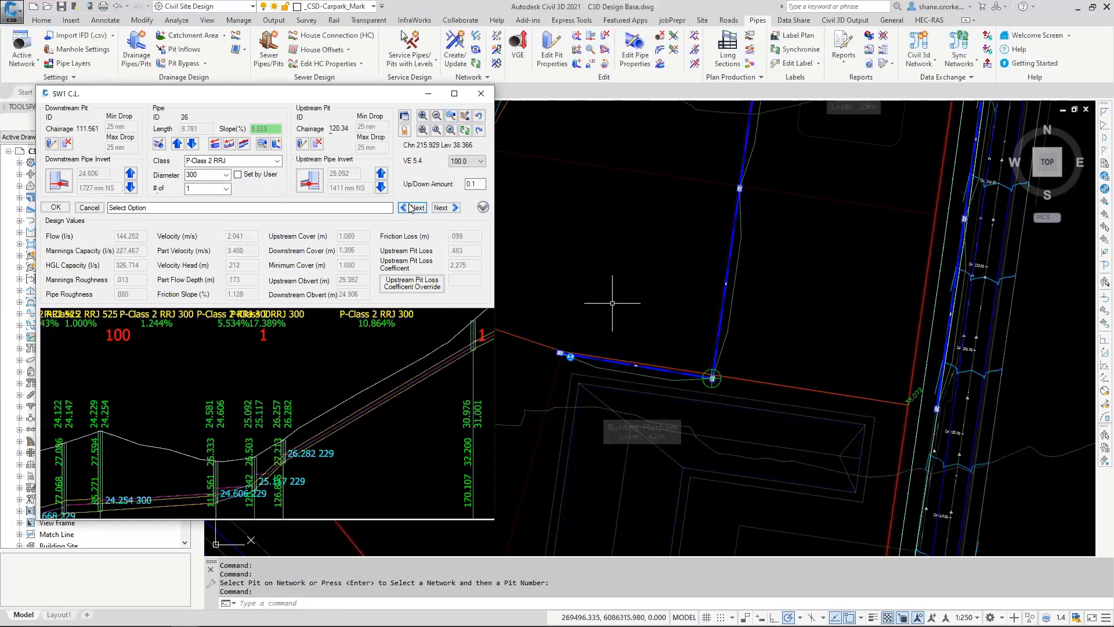
{"action": "left_click", "coordinate": [412, 208]}
{"action": "left_click", "coordinate": [412, 207]}
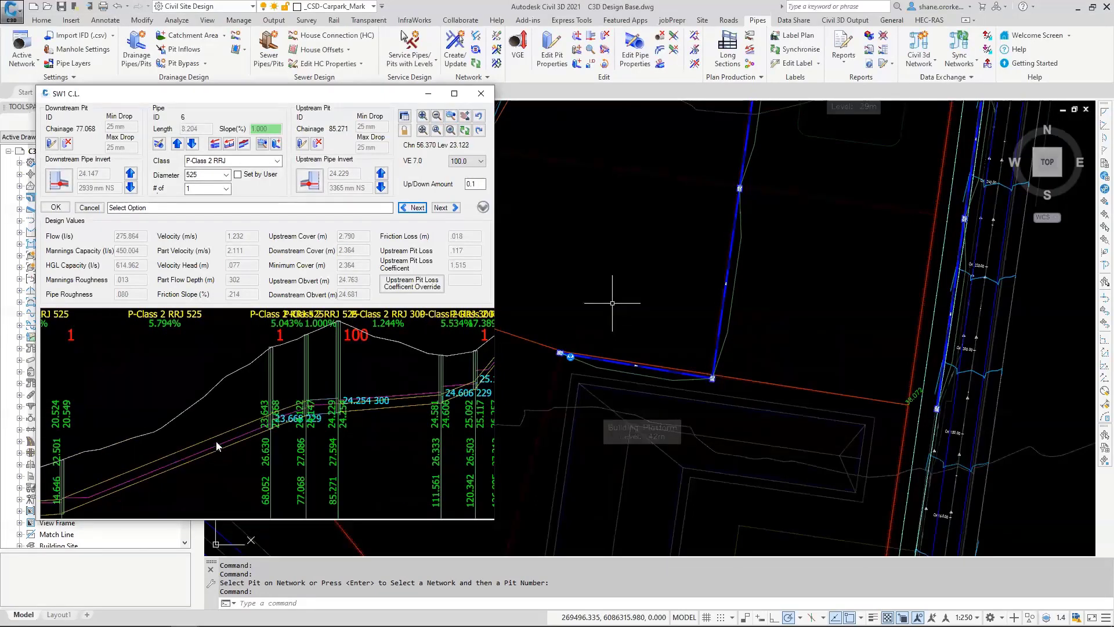
{"action": "left_click", "coordinate": [230, 450]}
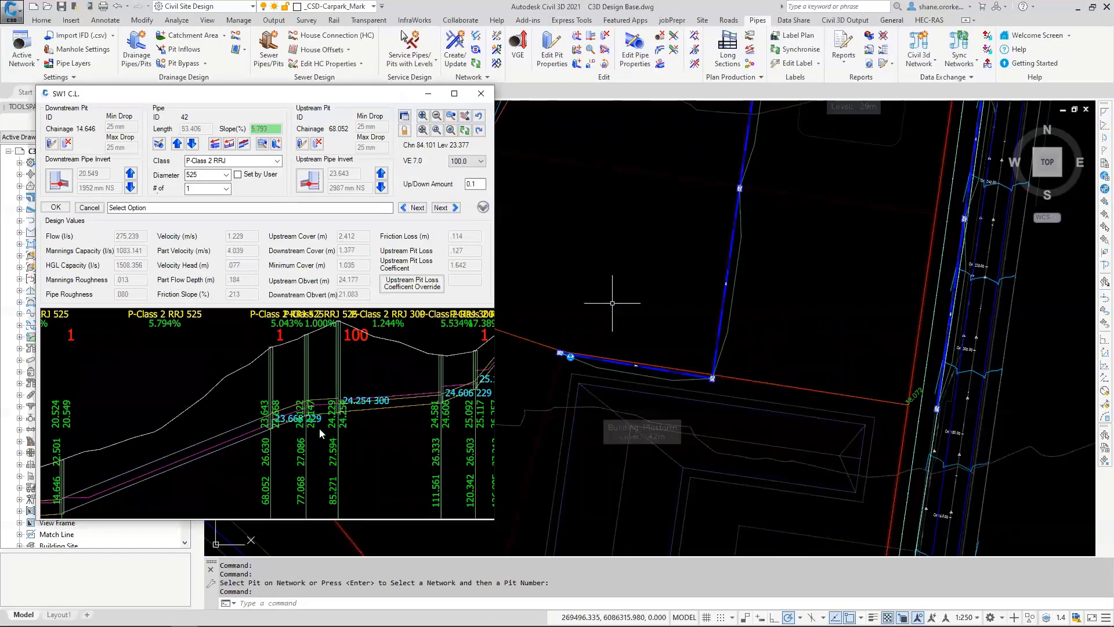
Step: Lower the upstream invert of the pipe between chainages 14.646 and 68.052 to 22.943 in 0.1 increments
{"action": "scroll", "coordinate": [661, 316], "scroll_direction": "down", "scroll_amount": 3}
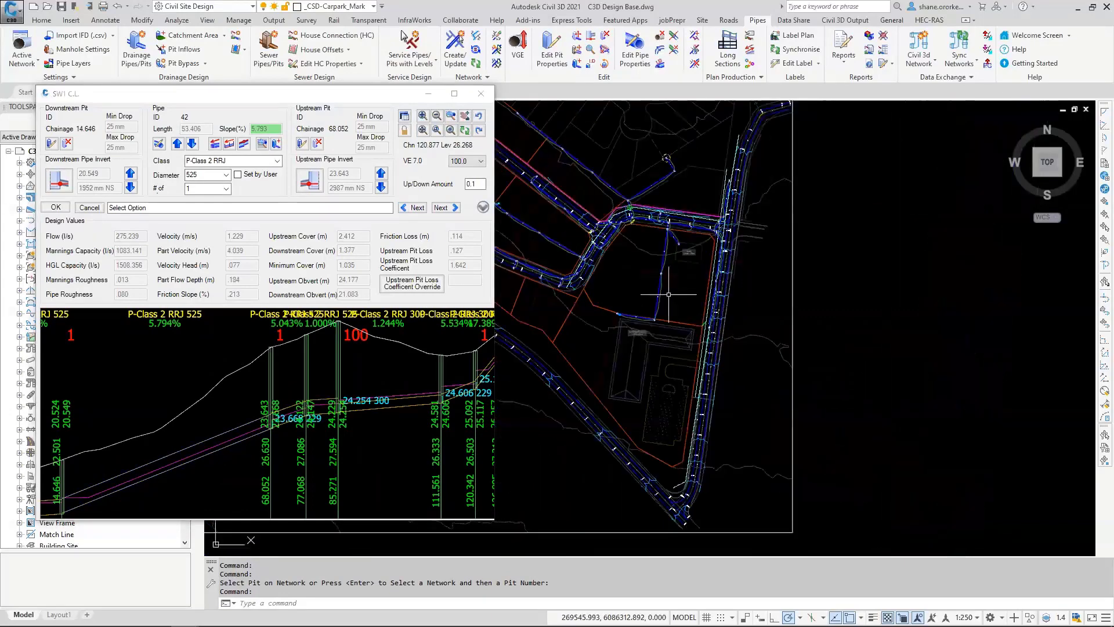
{"action": "middle_click_drag", "start_coordinate": [661, 316], "coordinate": [694, 354]}
{"action": "scroll", "coordinate": [690, 313], "scroll_direction": "up", "scroll_amount": 6}
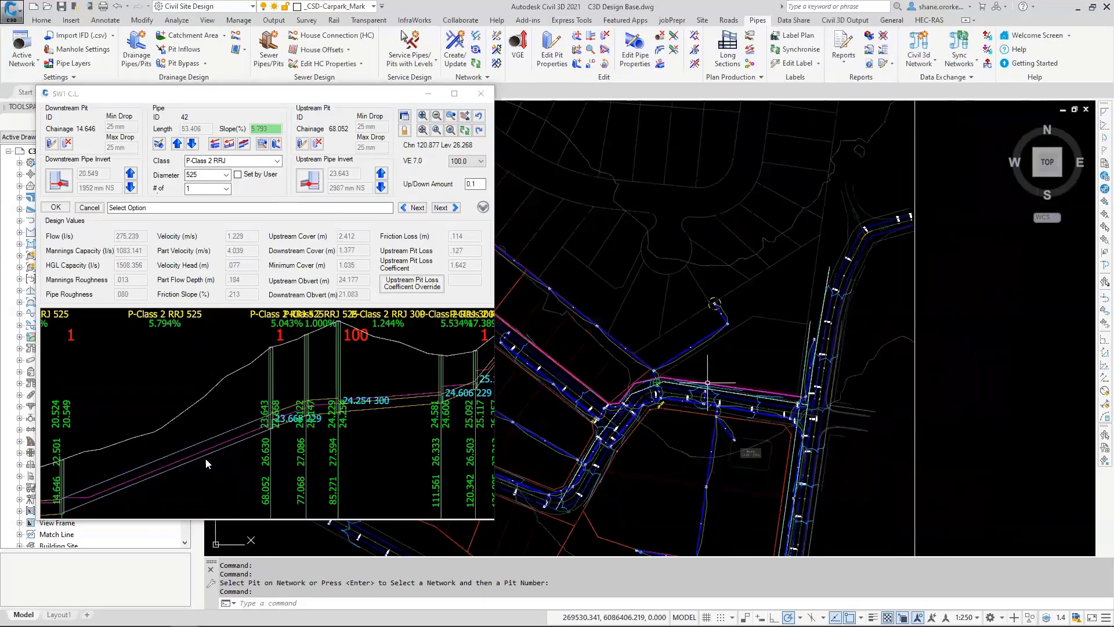
{"action": "middle_click_drag", "start_coordinate": [690, 313], "coordinate": [732, 328]}
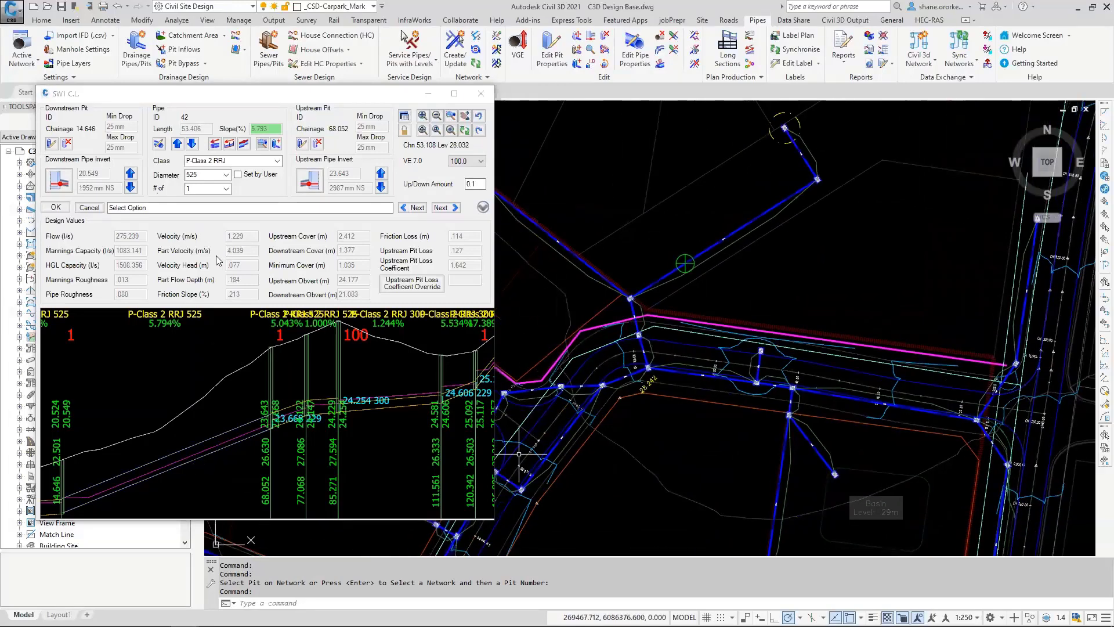
{"action": "left_click", "coordinate": [382, 187]}
{"action": "left_click", "coordinate": [382, 187]}
{"action": "left_click", "coordinate": [382, 187]}
{"action": "left_click", "coordinate": [382, 187]}
{"action": "left_click", "coordinate": [382, 187]}
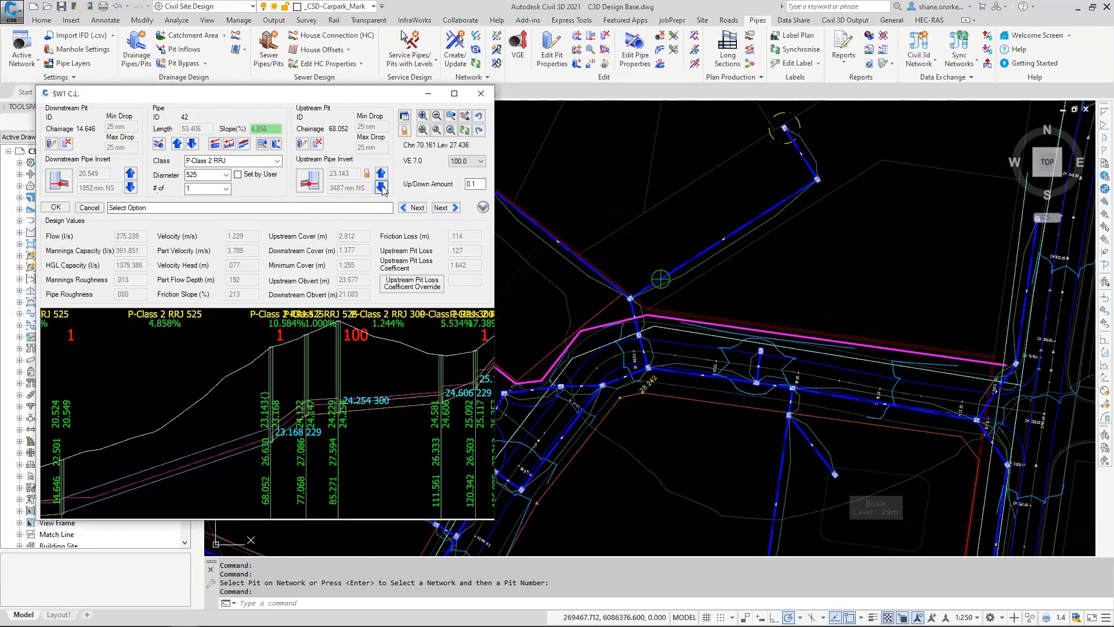
{"action": "left_click", "coordinate": [382, 187]}
{"action": "left_click", "coordinate": [382, 187]}
Step: Raise the downstream invert of the pipe between chainages 68.052 and 77.068 to 23.668 and save the vertical grading
{"action": "left_click", "coordinate": [281, 428]}
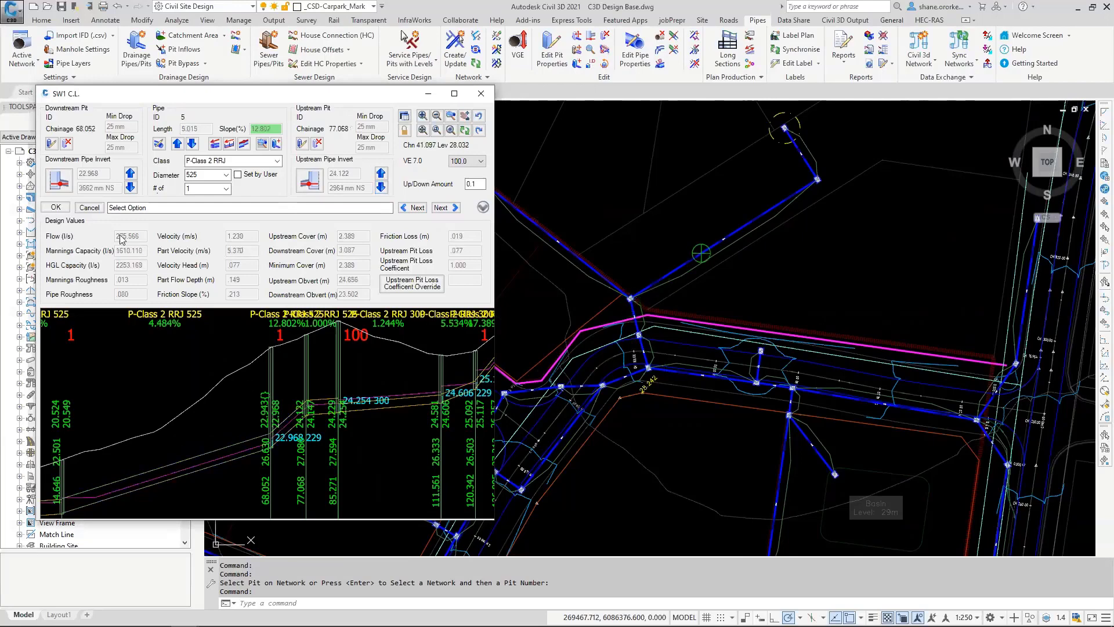
{"action": "left_click", "coordinate": [130, 174]}
{"action": "left_click", "coordinate": [131, 174]}
{"action": "left_click", "coordinate": [131, 174]}
{"action": "left_click", "coordinate": [130, 174]}
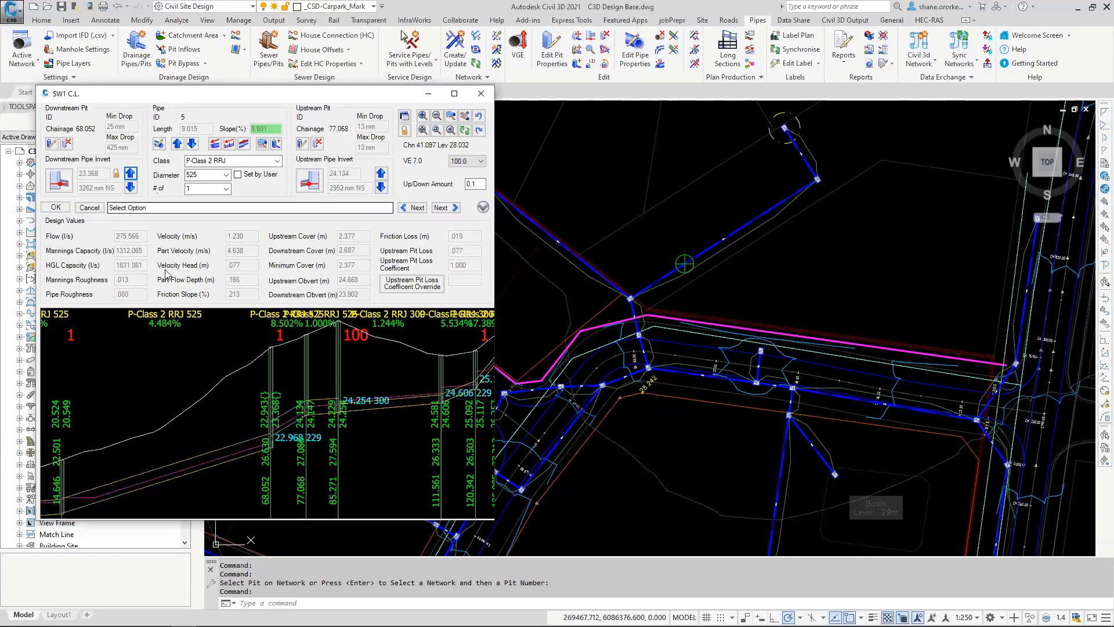
{"action": "left_click", "coordinate": [131, 173]}
{"action": "left_click", "coordinate": [131, 173]}
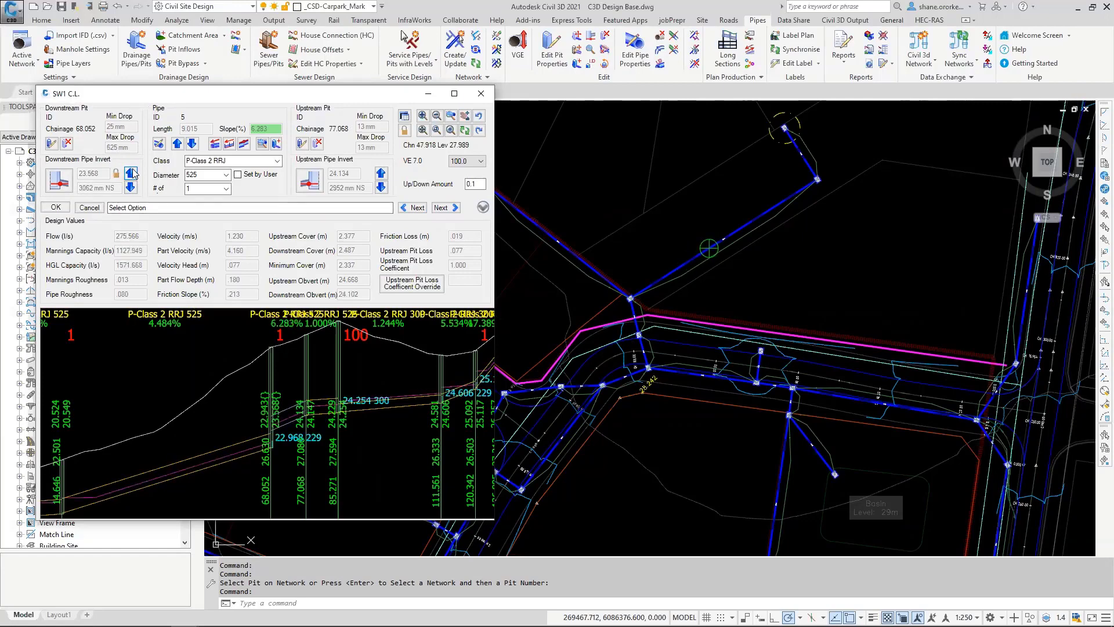
{"action": "left_click", "coordinate": [131, 173]}
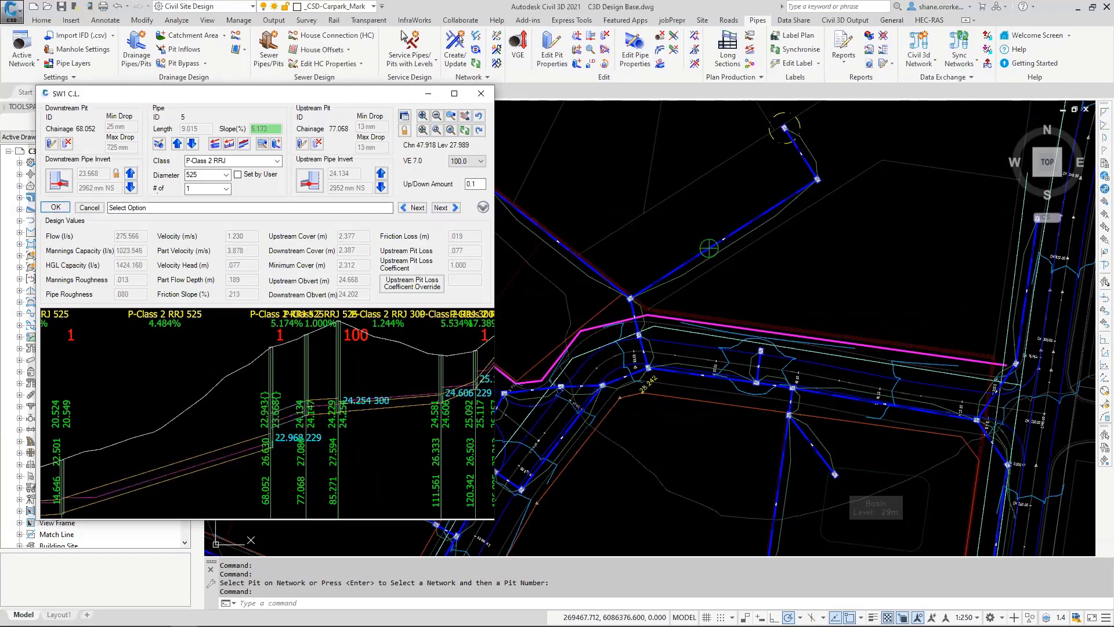
{"action": "left_click", "coordinate": [55, 208]}
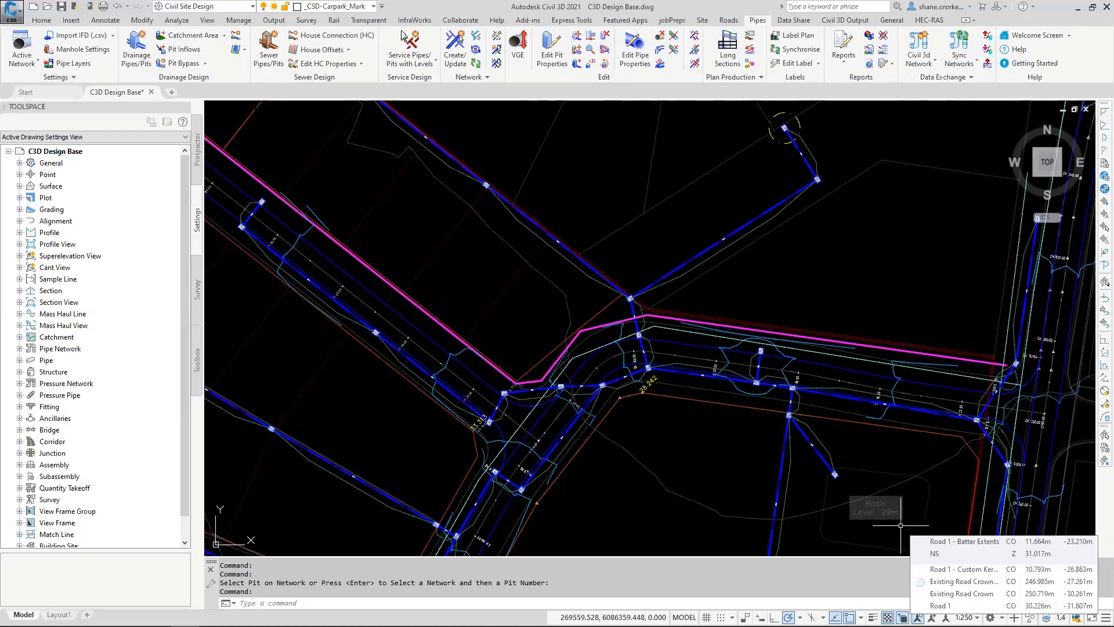
Step: Set the design surface in the piping default settings to C3D-TotalModel
{"action": "scroll", "coordinate": [571, 337], "scroll_direction": "down", "scroll_amount": 2}
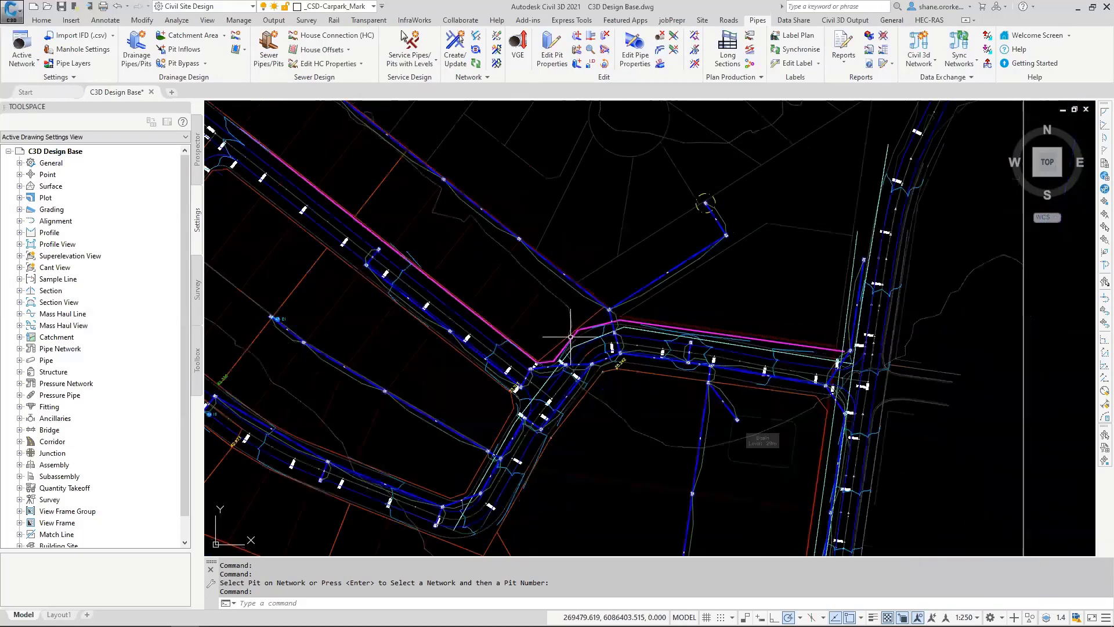
{"action": "scroll", "coordinate": [571, 336], "scroll_direction": "down", "scroll_amount": 3}
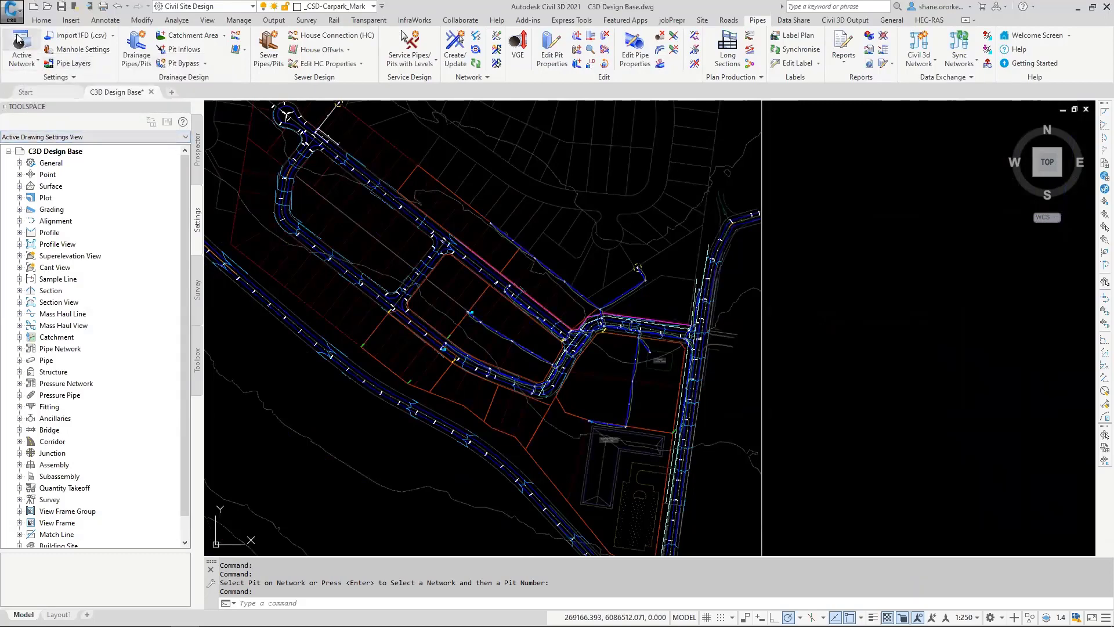
{"action": "left_click", "coordinate": [46, 54]}
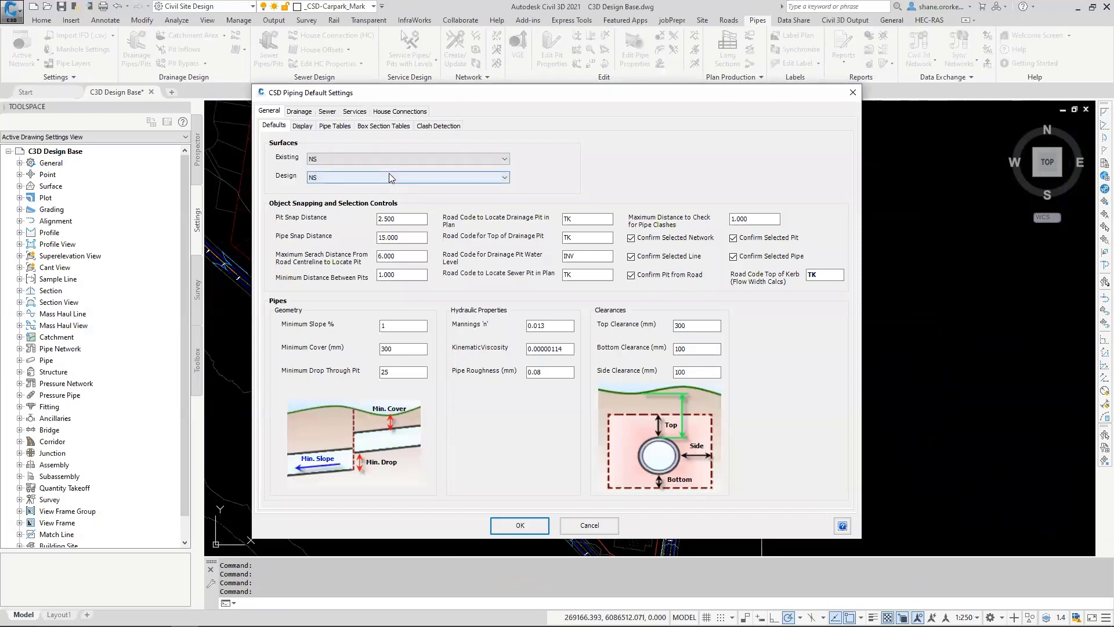
{"action": "left_click", "coordinate": [389, 173]}
{"action": "left_click", "coordinate": [334, 202]}
{"action": "left_click", "coordinate": [325, 184]}
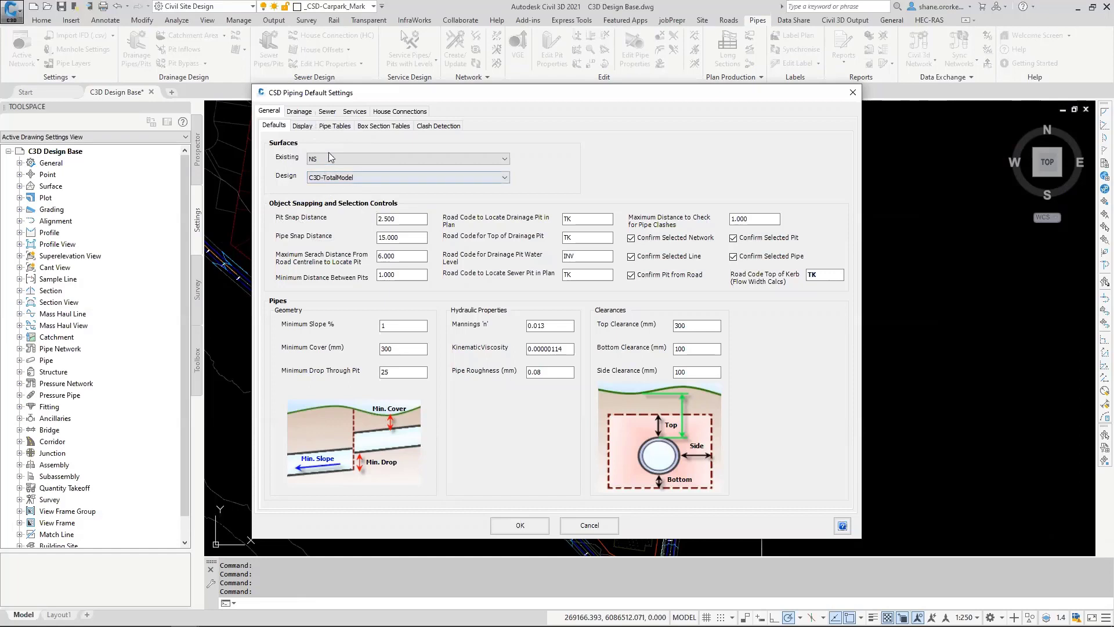
Step: Display the Class 2 RRJ pipe table in the piping defaults and review the available pipe classes
{"action": "left_click", "coordinate": [335, 126]}
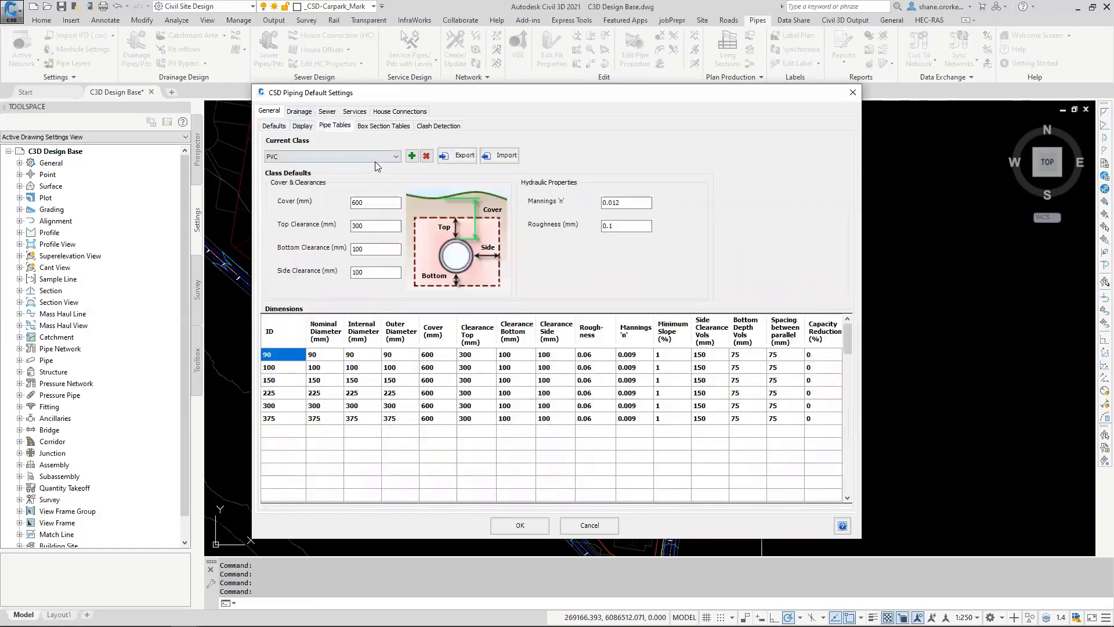
{"action": "left_click", "coordinate": [379, 156]}
{"action": "left_click", "coordinate": [283, 168]}
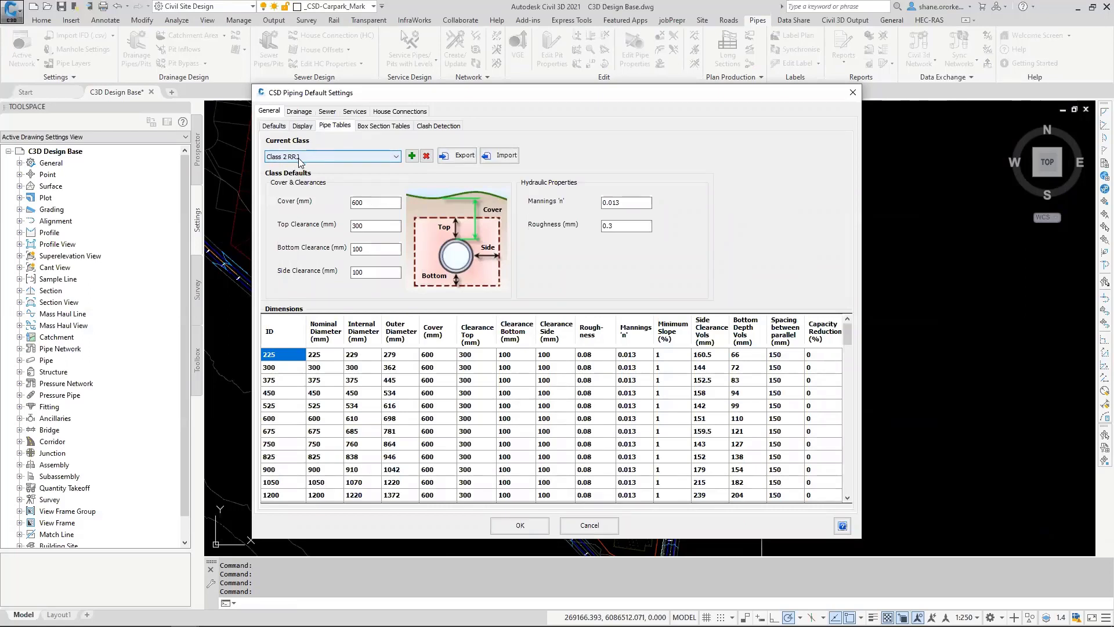
{"action": "left_click", "coordinate": [302, 159]}
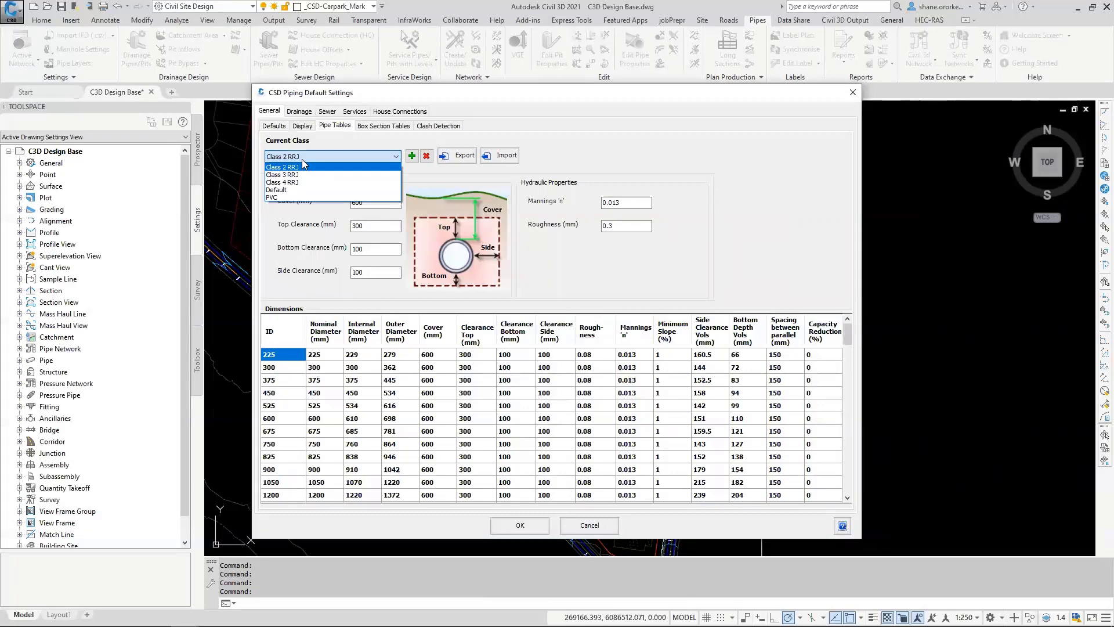
{"action": "left_click", "coordinate": [302, 159]}
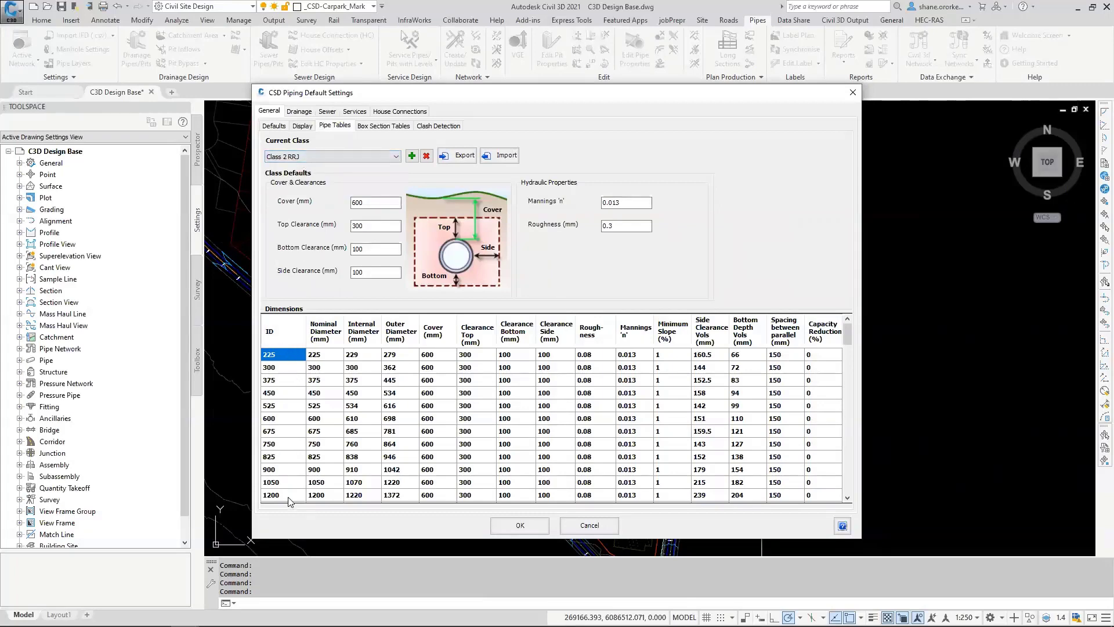
Step: Display the drainage pit table for the SEP & Grate 1.80m family with the SEP & Grate 10.0% Longitudinal Grade type
{"action": "left_click", "coordinate": [308, 113]}
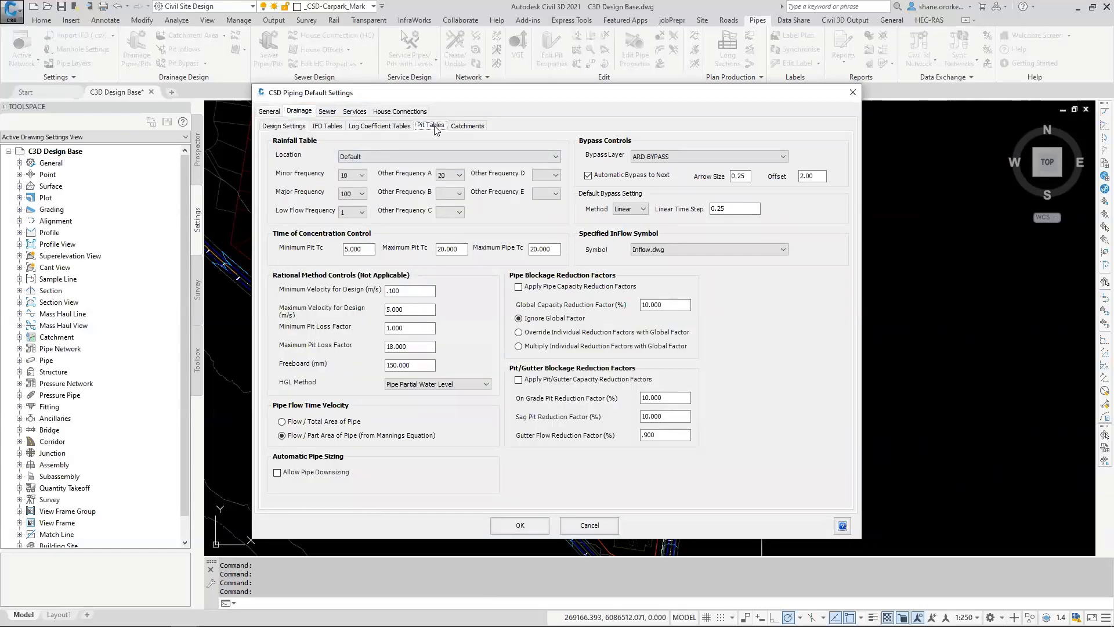
{"action": "left_click", "coordinate": [437, 128]}
{"action": "left_click", "coordinate": [322, 150]}
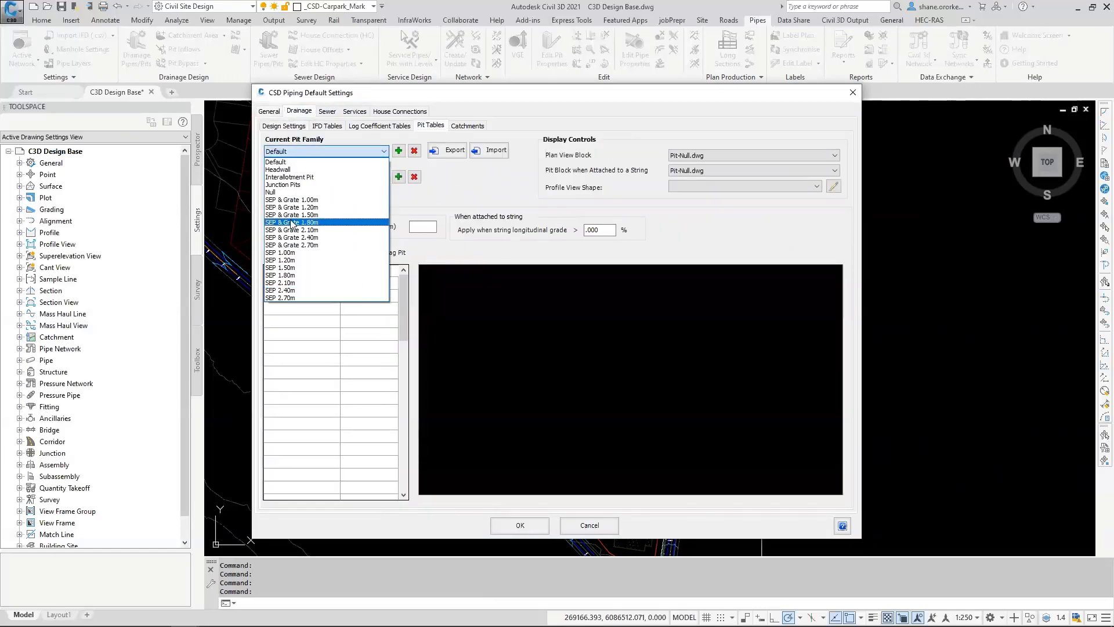
{"action": "left_click", "coordinate": [291, 223]}
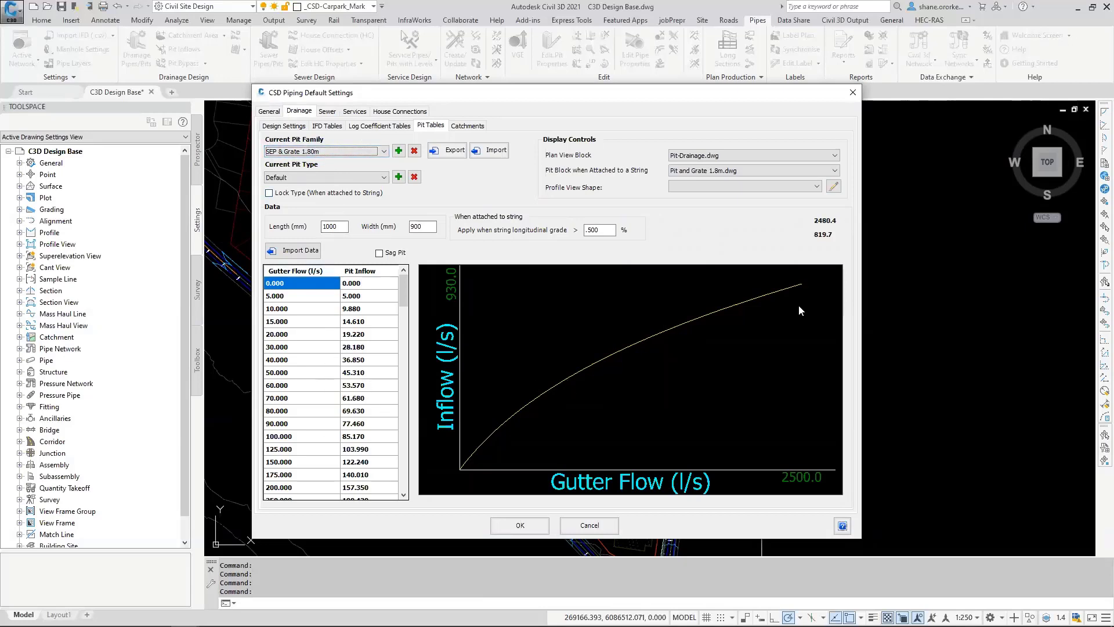
{"action": "left_click", "coordinate": [364, 177]}
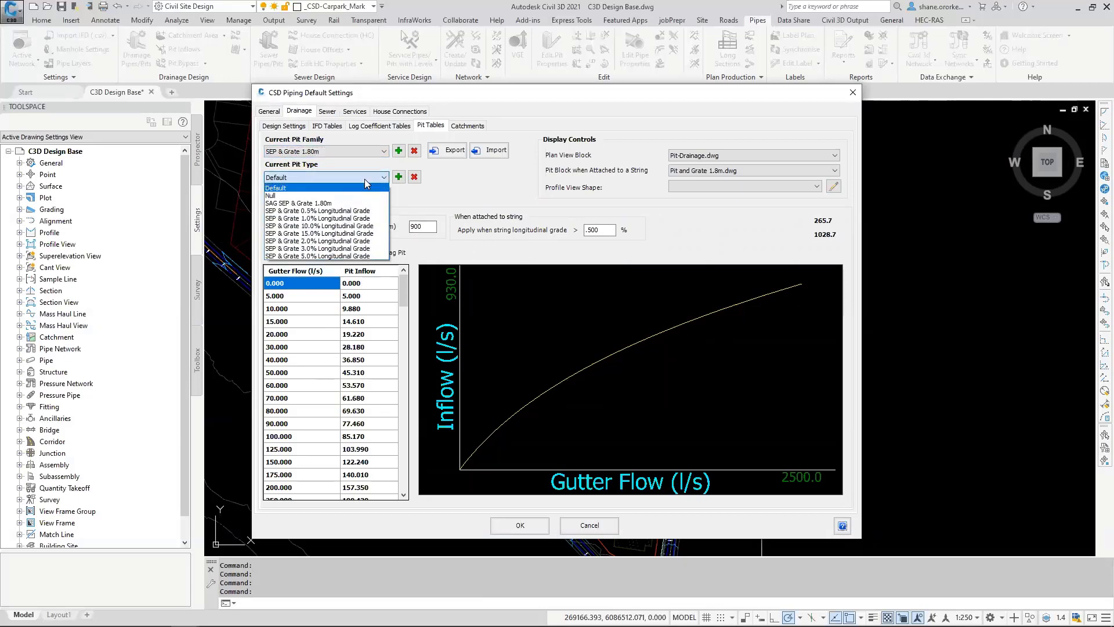
{"action": "left_click", "coordinate": [333, 226]}
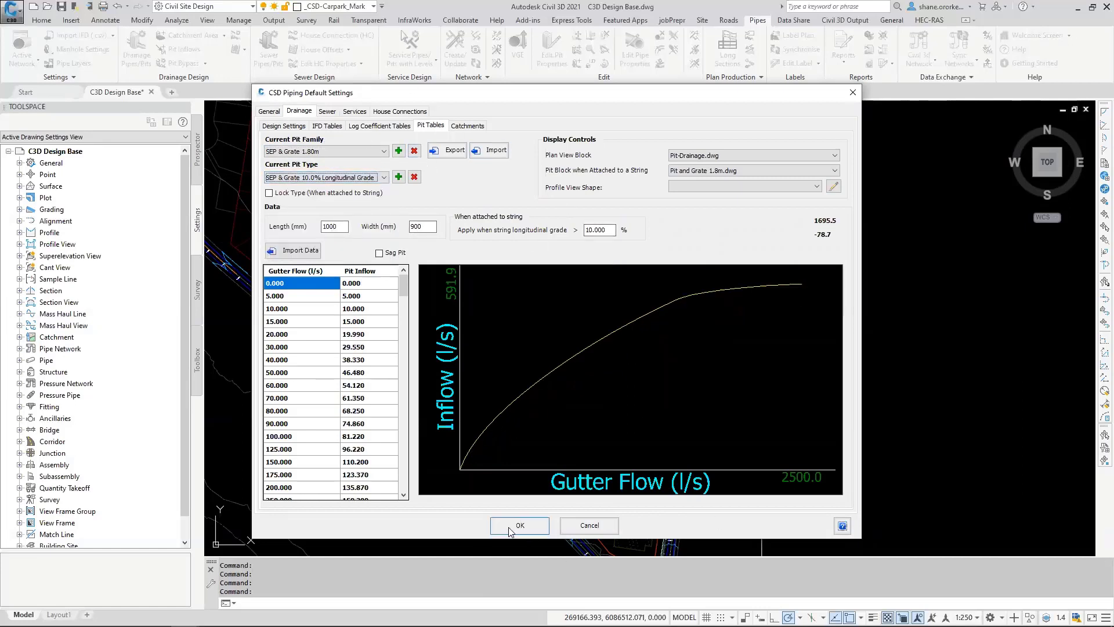
Step: Review the house connection defaults and the Pipe 1650 service, and accept the piping default settings
{"action": "left_click", "coordinate": [400, 111]}
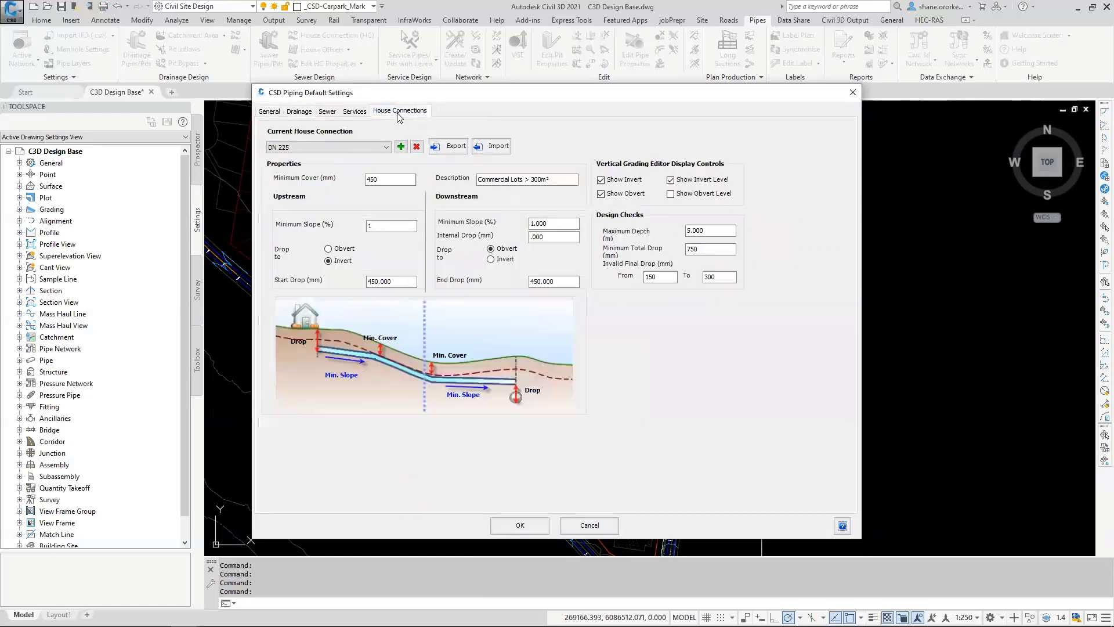
{"action": "left_click", "coordinate": [354, 111]}
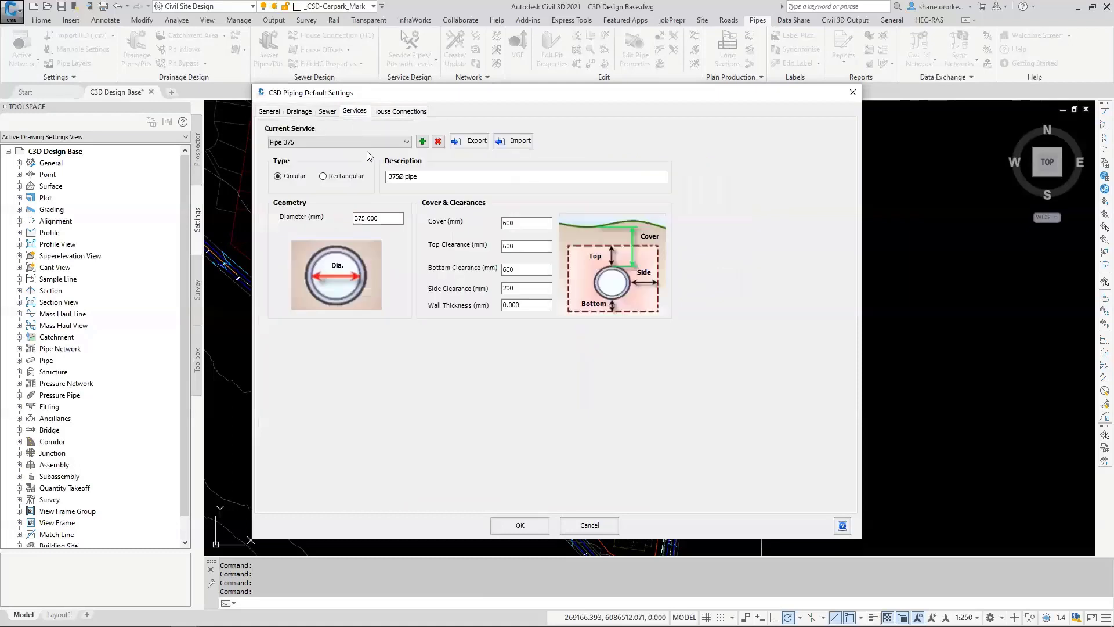
{"action": "left_click", "coordinate": [395, 143]}
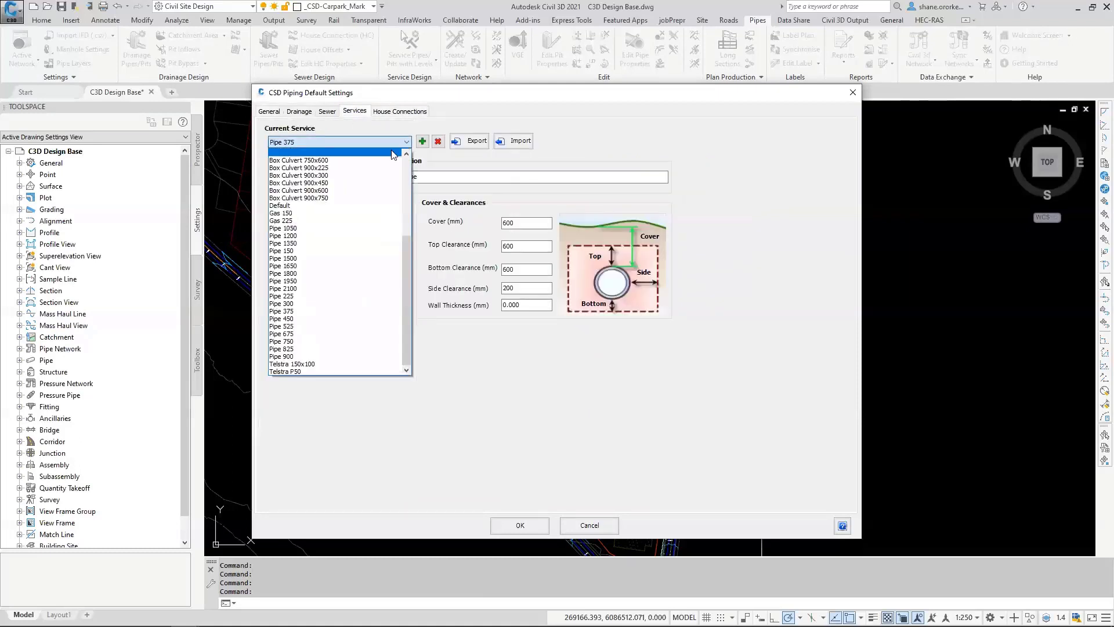
{"action": "left_click", "coordinate": [305, 266]}
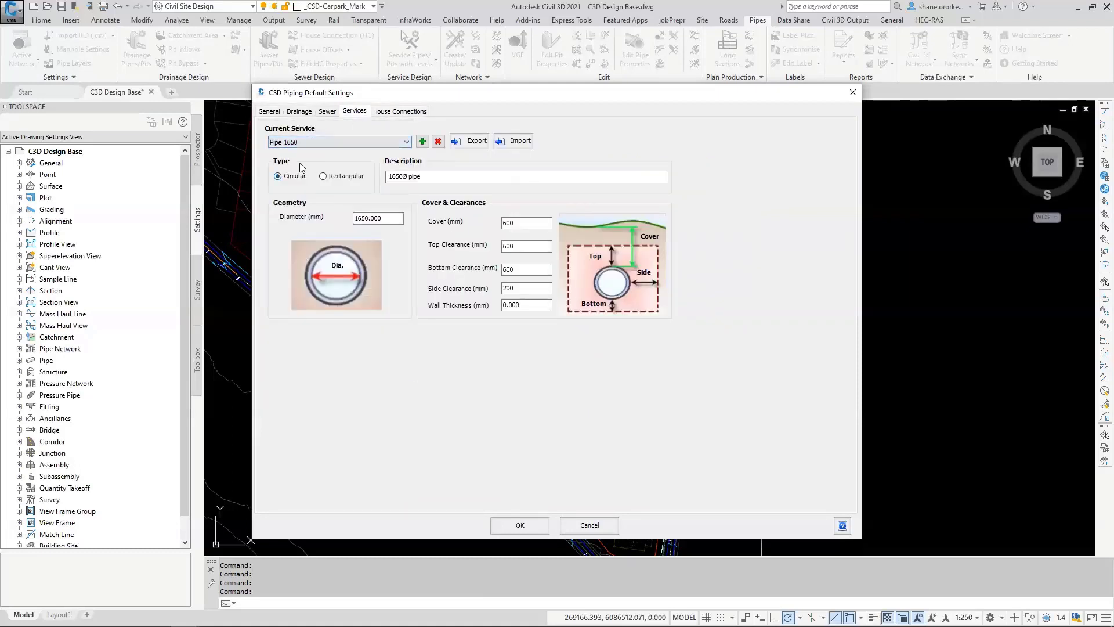
{"action": "left_click", "coordinate": [378, 220]}
{"action": "left_click", "coordinate": [525, 525]}
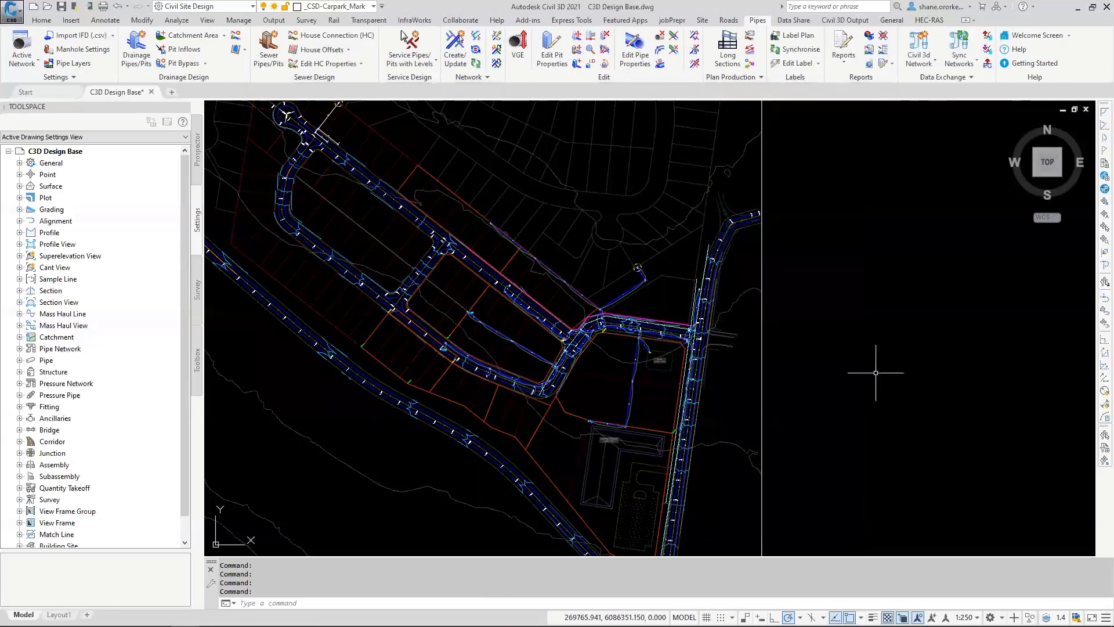
Step: Display the Standard Cylindrical 1050 type in the sewer manhole settings, review its pit shape dimensions, and close the settings
{"action": "left_click", "coordinate": [82, 51]}
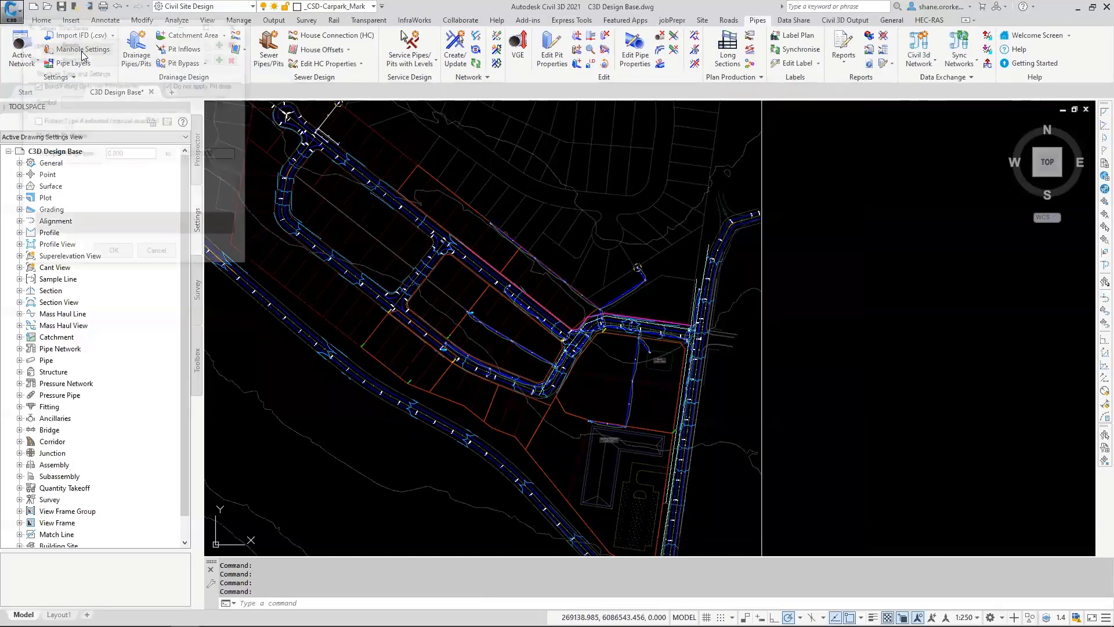
{"action": "left_click_drag", "start_coordinate": [131, 30], "coordinate": [240, 72]}
{"action": "key", "text": "ctrl"}
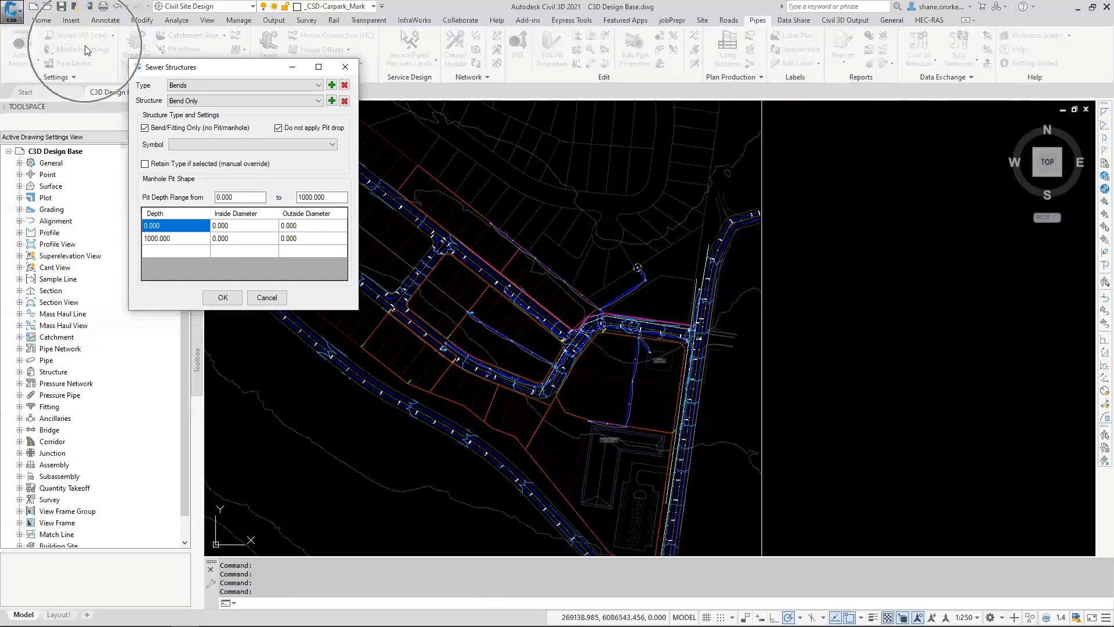
{"action": "left_click", "coordinate": [200, 85]}
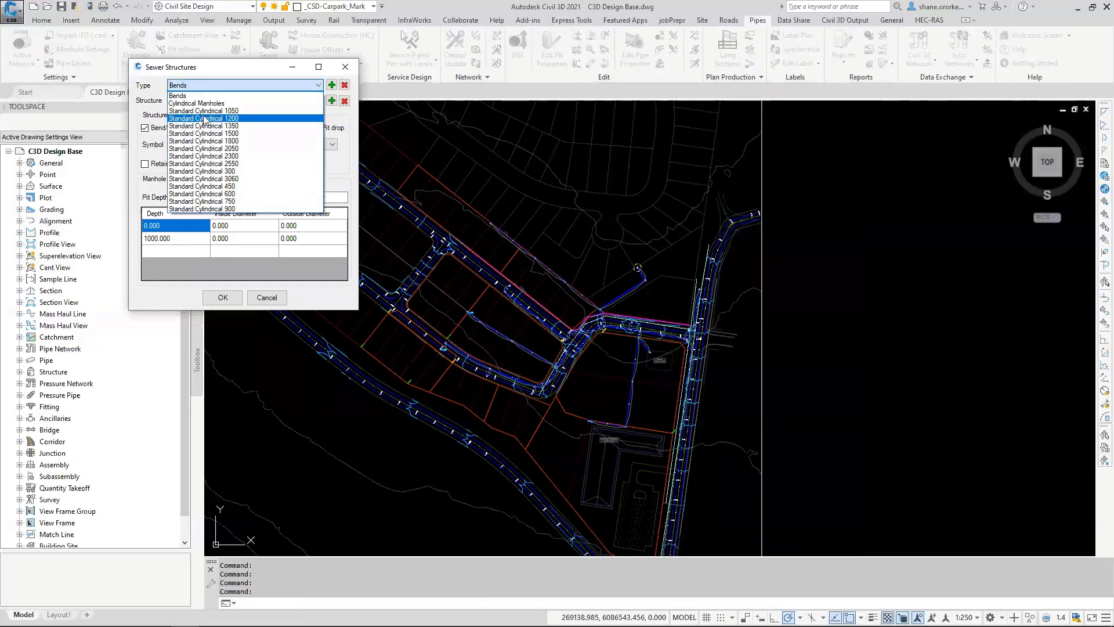
{"action": "left_click", "coordinate": [204, 111]}
{"action": "key", "text": "ctrl"}
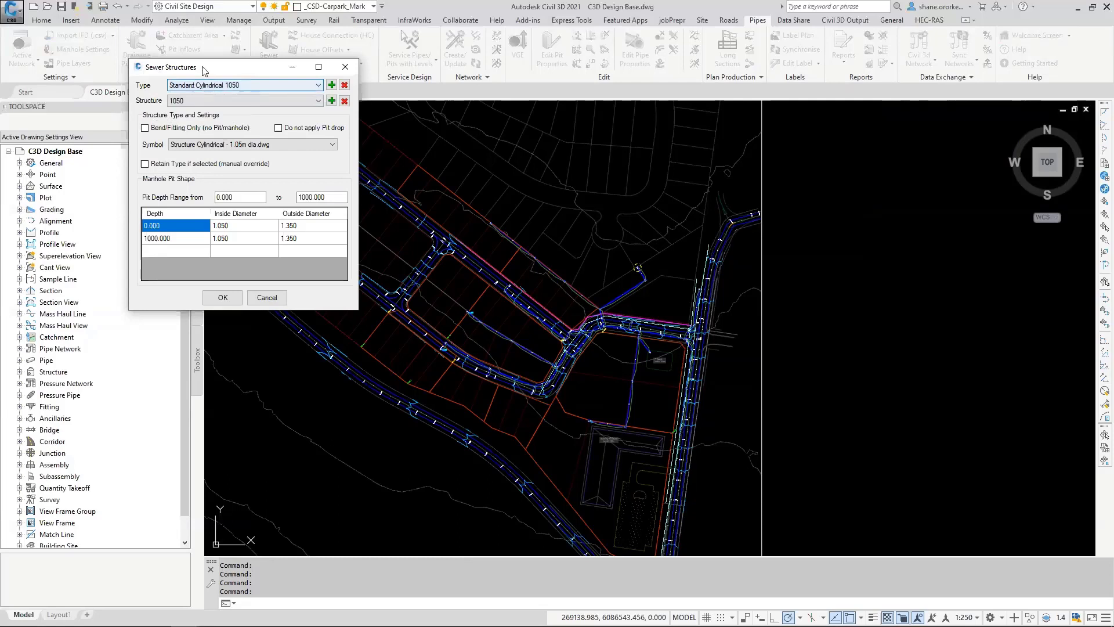
{"action": "key", "text": "ctrl"}
{"action": "key", "text": "ctrl"}
{"action": "key", "text": "ctrl"}
{"action": "key", "text": "ctrl"}
{"action": "key", "text": "ctrl"}
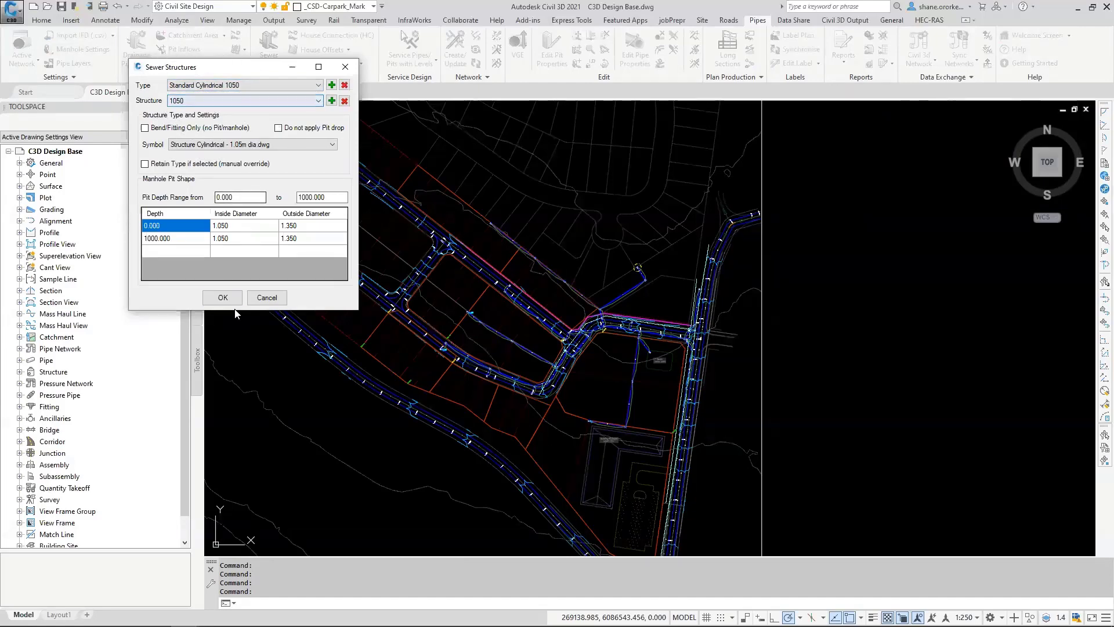
{"action": "left_click", "coordinate": [222, 298]}
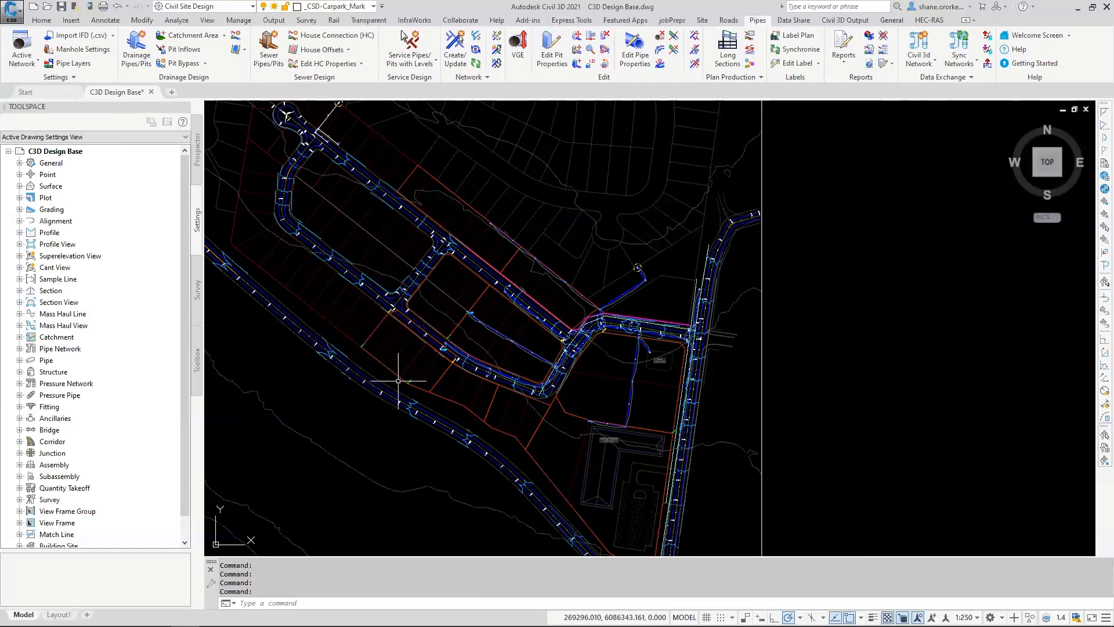
Step: Open the Drainage Pipes & Pits parts list of the pipe network settings for editing and enlarge its window
{"action": "key", "text": "ctrl"}
{"action": "key", "text": "ctrl"}
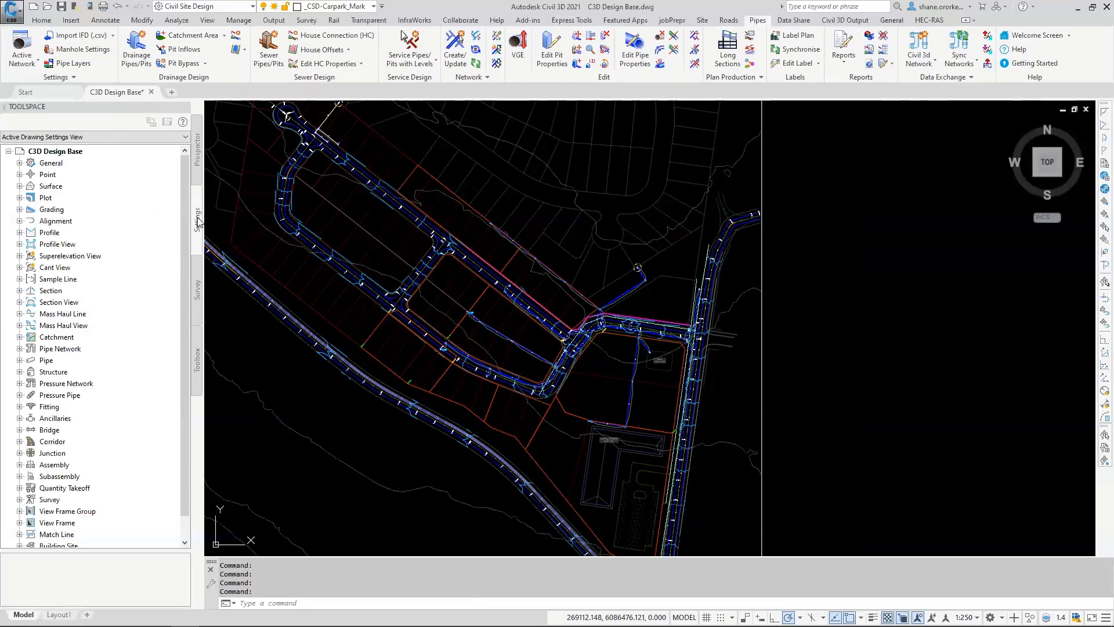
{"action": "left_click", "coordinate": [20, 349]}
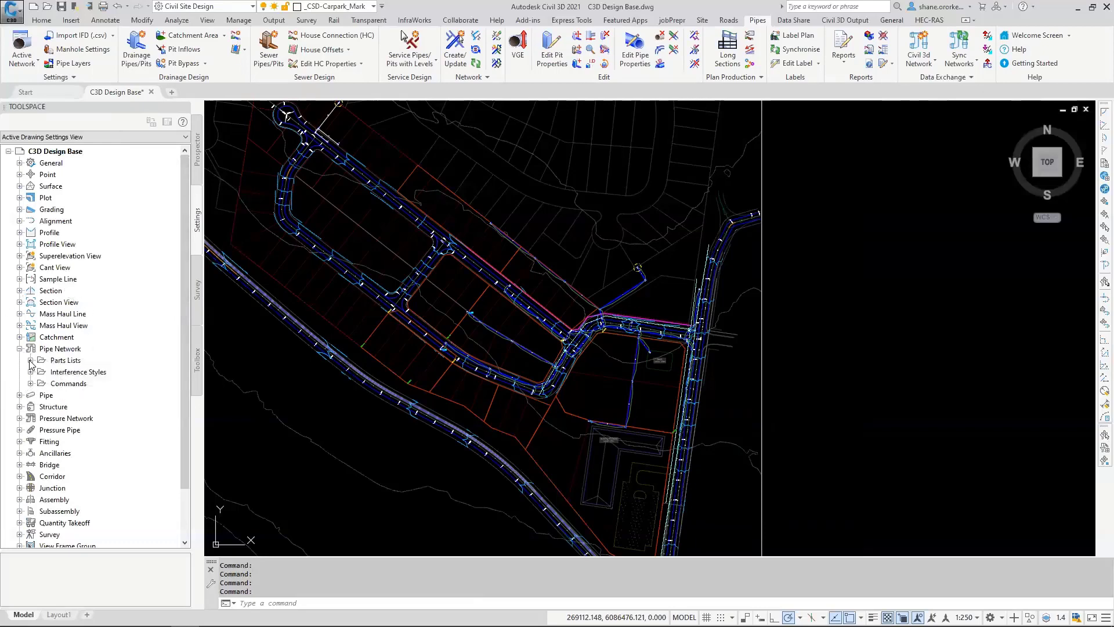
{"action": "left_click", "coordinate": [30, 360]}
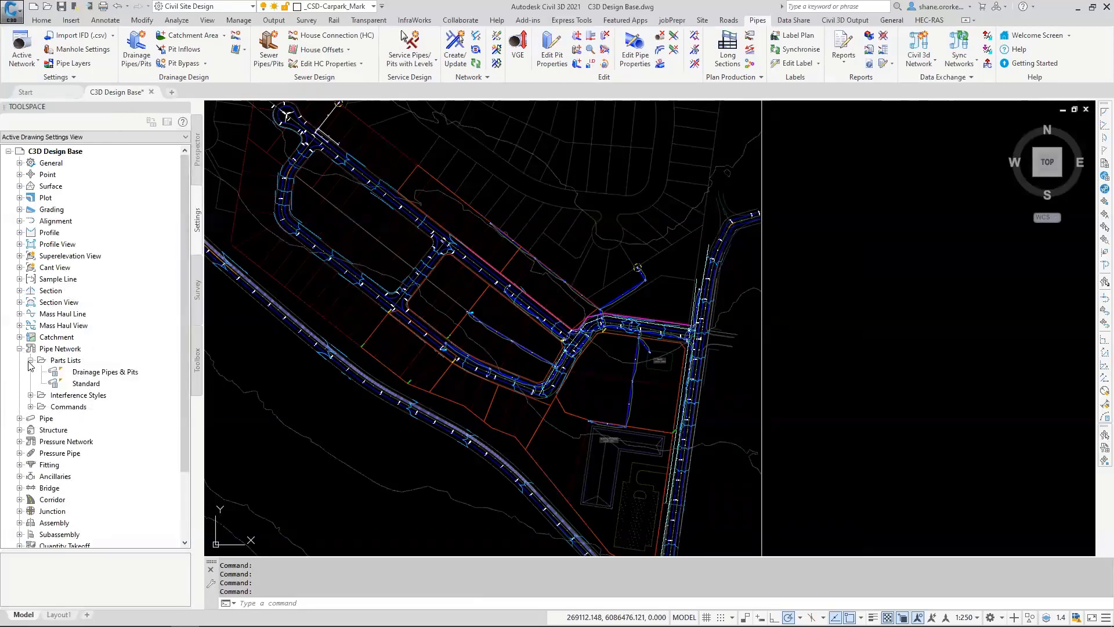
{"action": "left_click", "coordinate": [119, 372]}
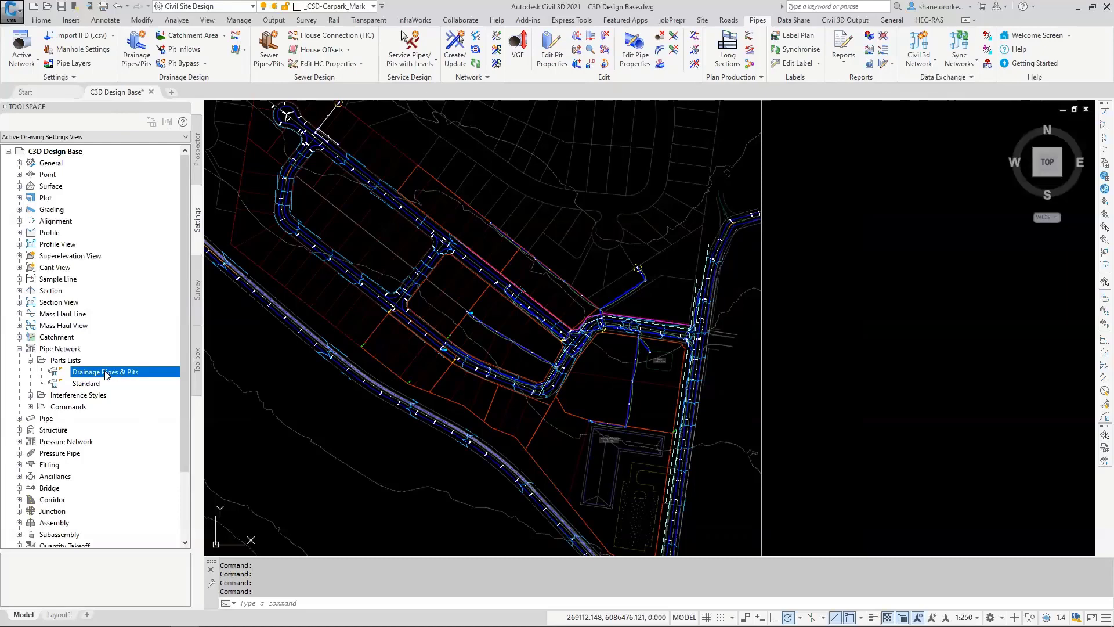
{"action": "right_click", "coordinate": [118, 373]}
{"action": "left_click", "coordinate": [123, 380]}
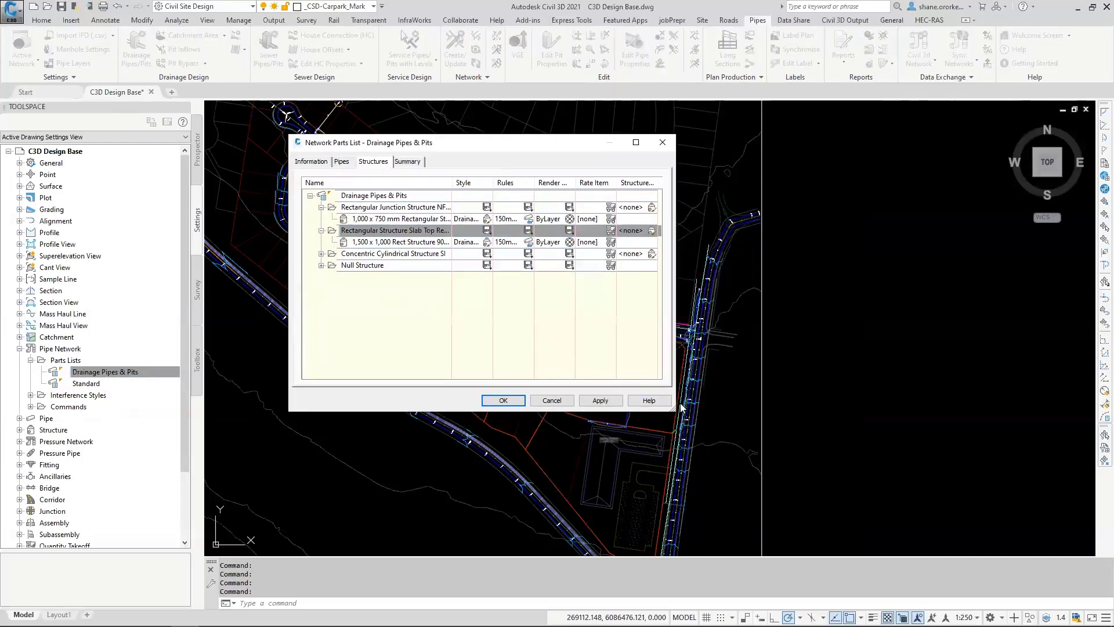
{"action": "left_click_drag", "start_coordinate": [672, 409], "coordinate": [854, 492]}
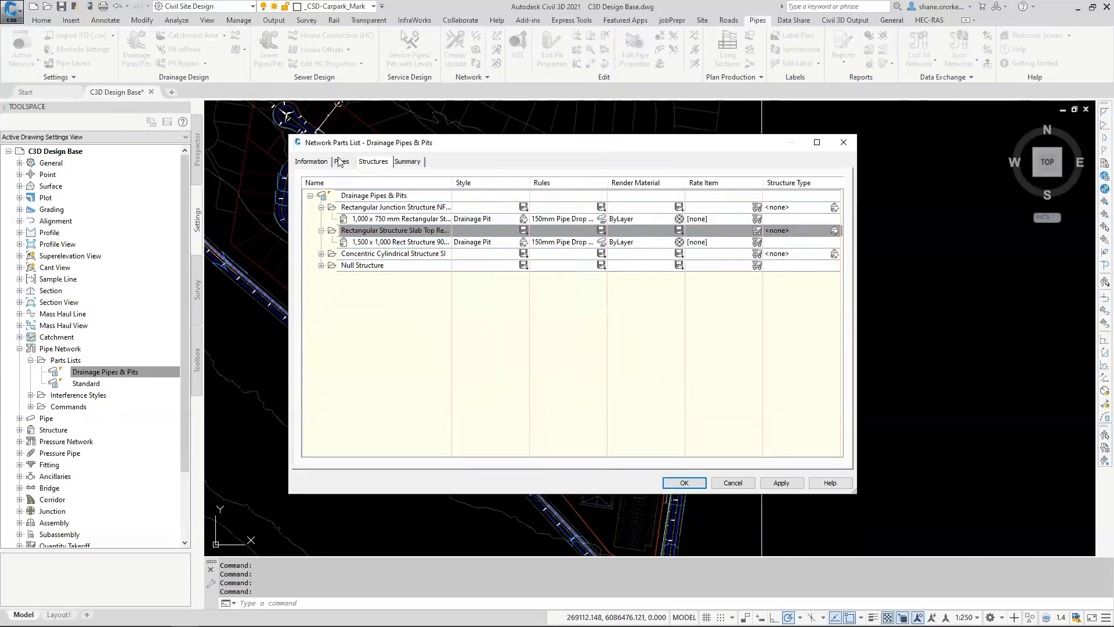
Step: Add all inner pipe diameter sizes to the Concrete Pipe SI family and check the extended size list
{"action": "left_click", "coordinate": [341, 162]}
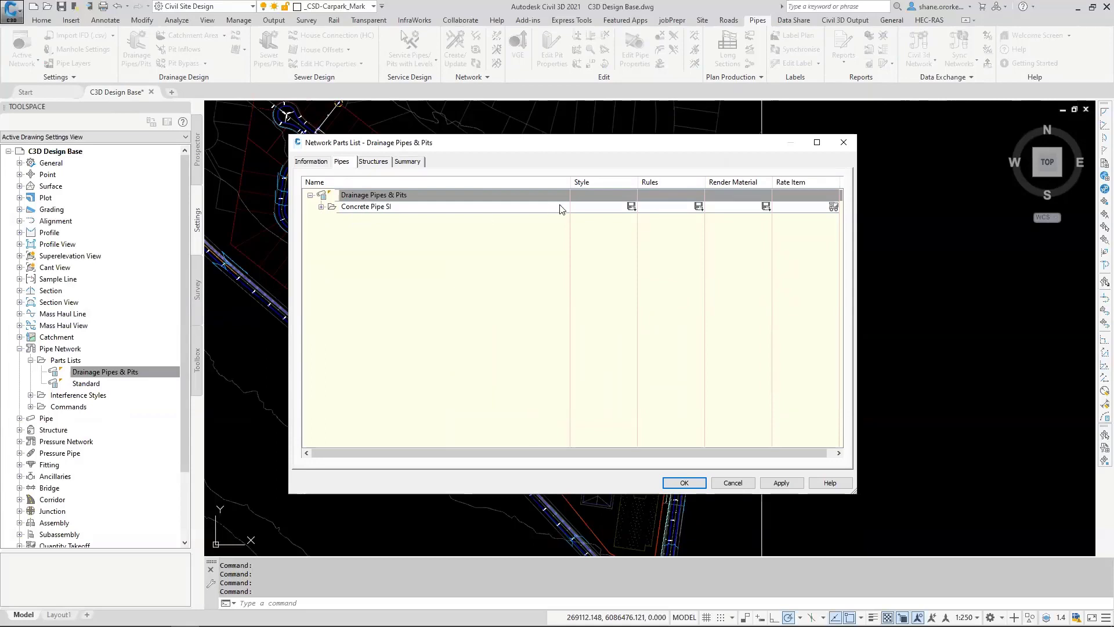
{"action": "left_click", "coordinate": [699, 208]}
{"action": "left_click", "coordinate": [631, 208]}
{"action": "left_click", "coordinate": [321, 207]}
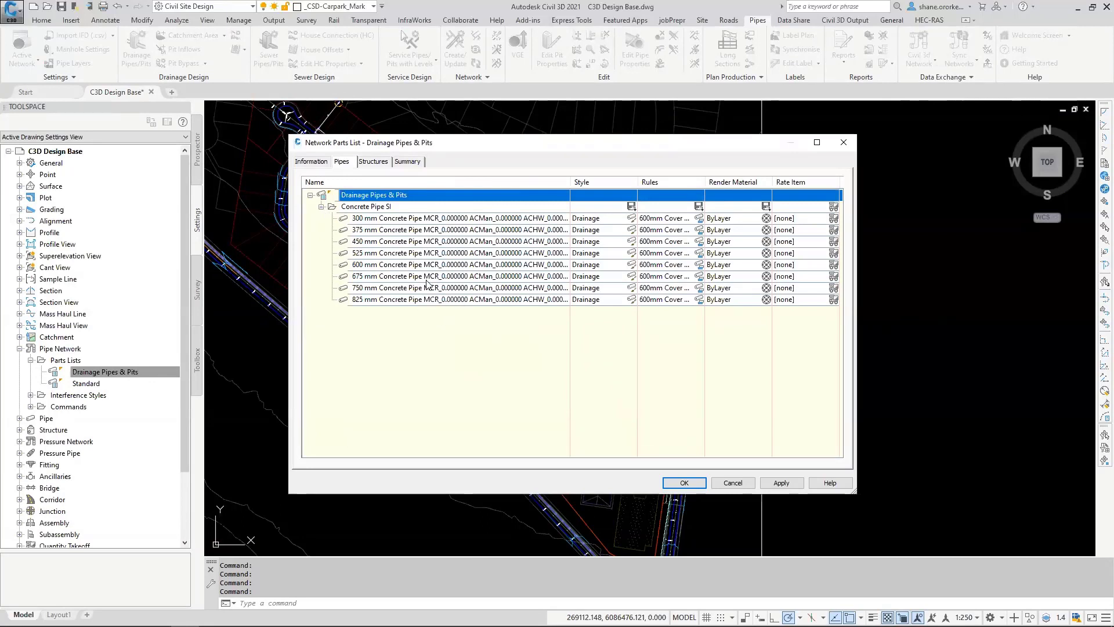
{"action": "right_click", "coordinate": [364, 207]}
{"action": "left_click", "coordinate": [409, 213]}
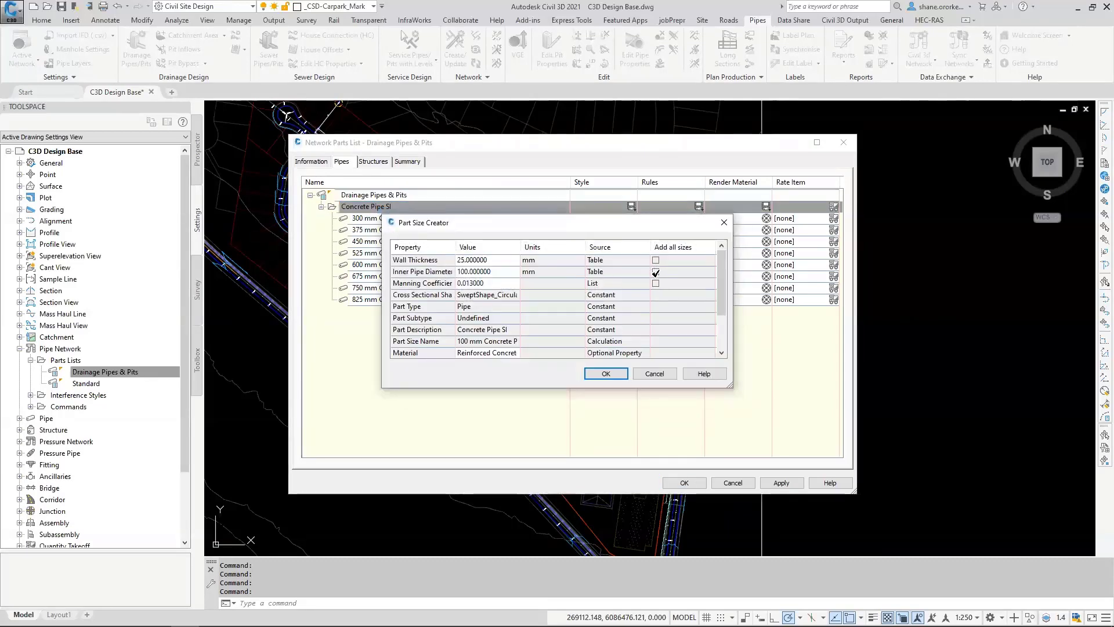
{"action": "left_click", "coordinate": [656, 272]}
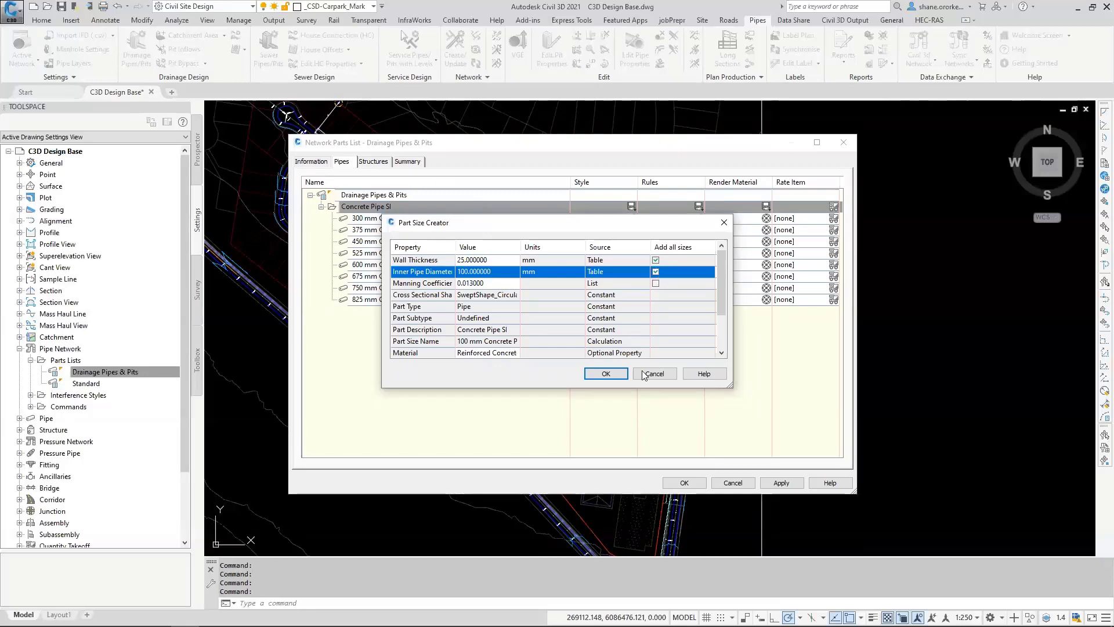
{"action": "left_click", "coordinate": [604, 376]}
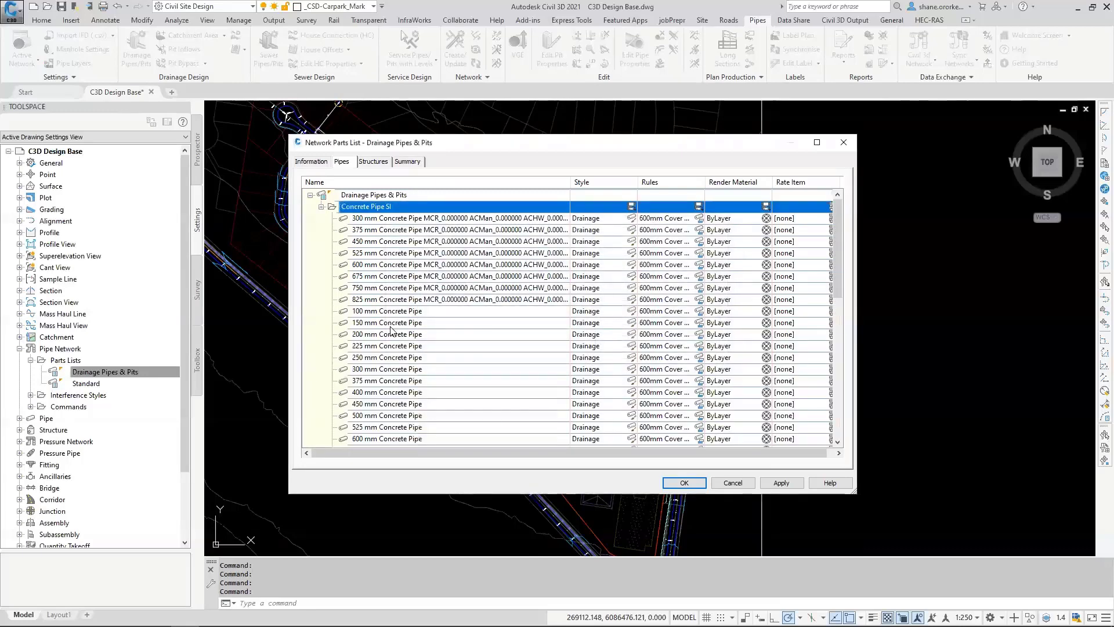
{"action": "scroll", "coordinate": [395, 333], "scroll_direction": "down", "scroll_amount": 5}
{"action": "scroll", "coordinate": [399, 340], "scroll_direction": "up", "scroll_amount": 5}
Step: Add the circular PVC Pipe SI part family to the Drainage Pipes & Pits parts list
{"action": "right_click", "coordinate": [382, 197]}
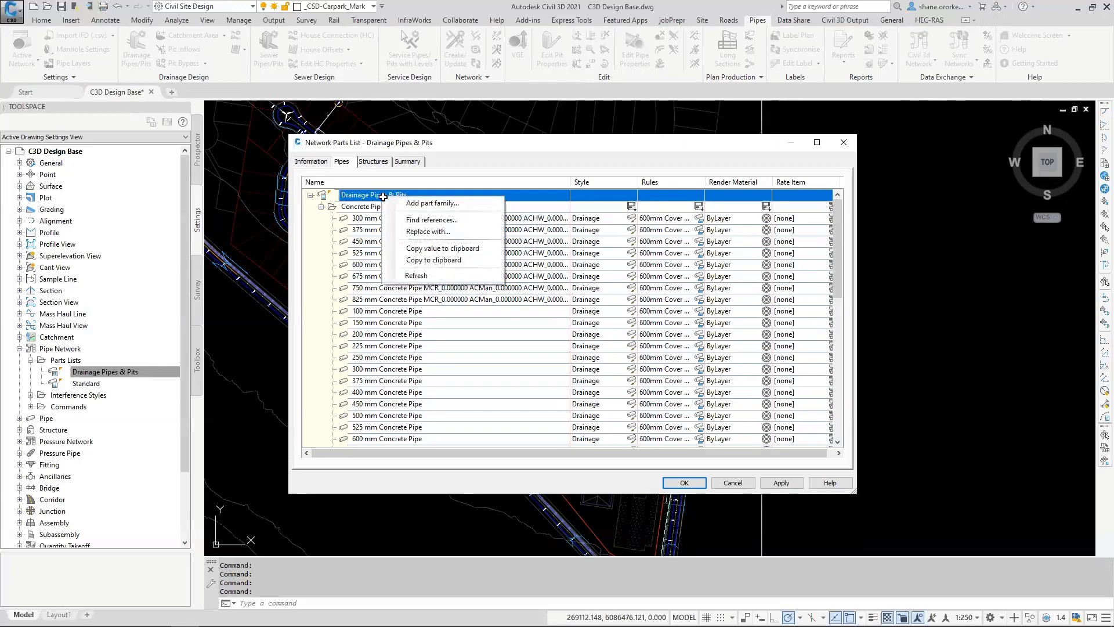
{"action": "left_click", "coordinate": [429, 203]}
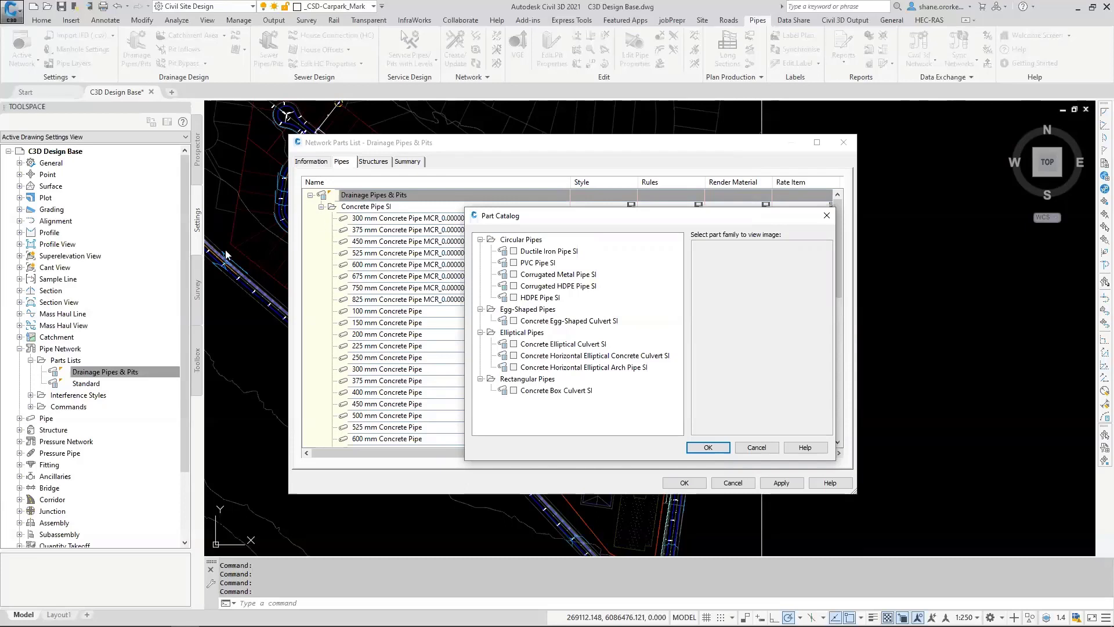
{"action": "left_click", "coordinate": [514, 263]}
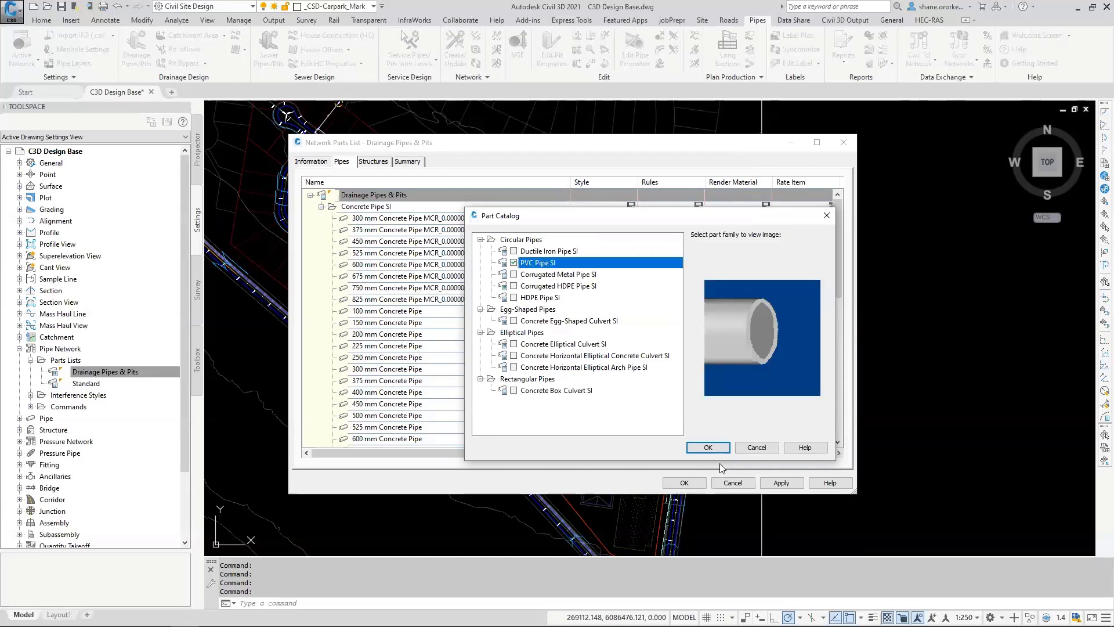
{"action": "left_click", "coordinate": [708, 447]}
Step: Add all inner pipe diameter sizes to the PVC Pipe SI family and expand it to review them
{"action": "right_click", "coordinate": [364, 221]}
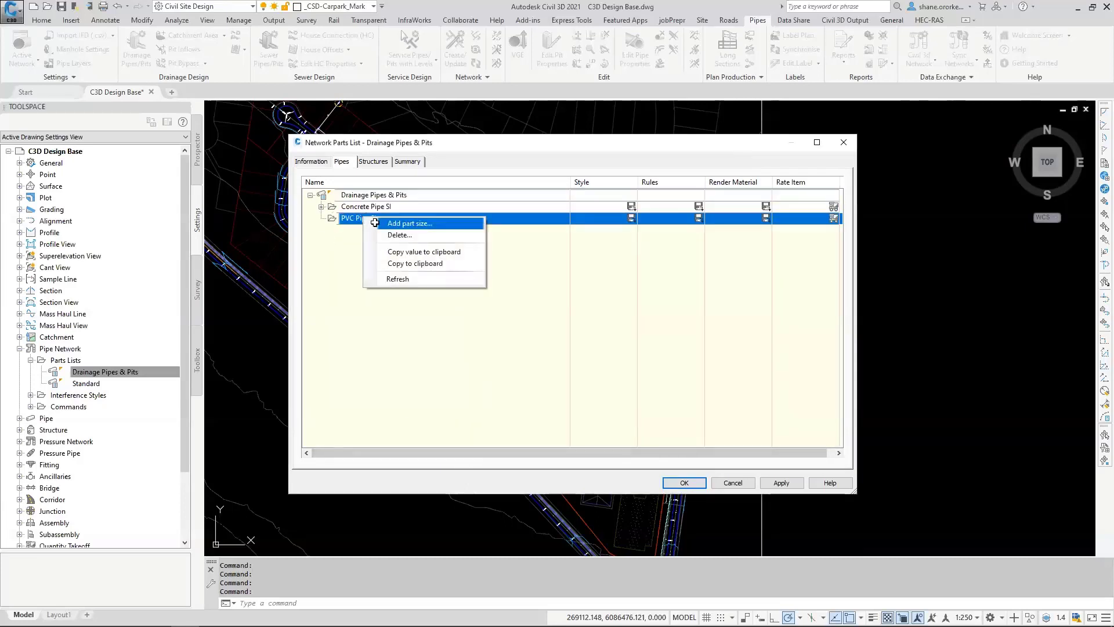
{"action": "left_click", "coordinate": [383, 227]}
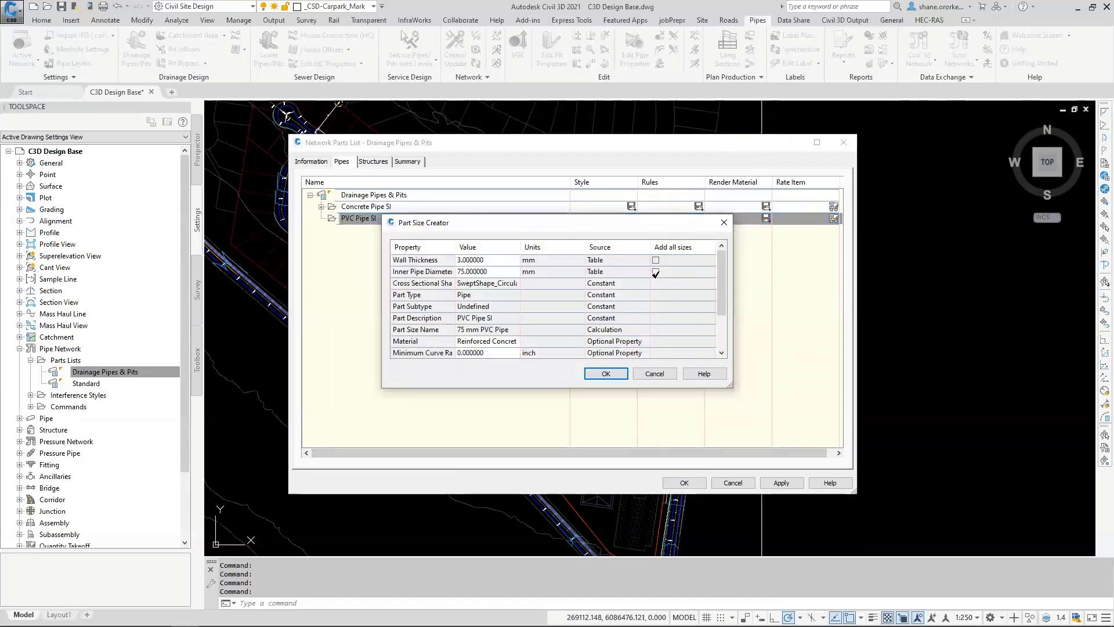
{"action": "left_click", "coordinate": [655, 271]}
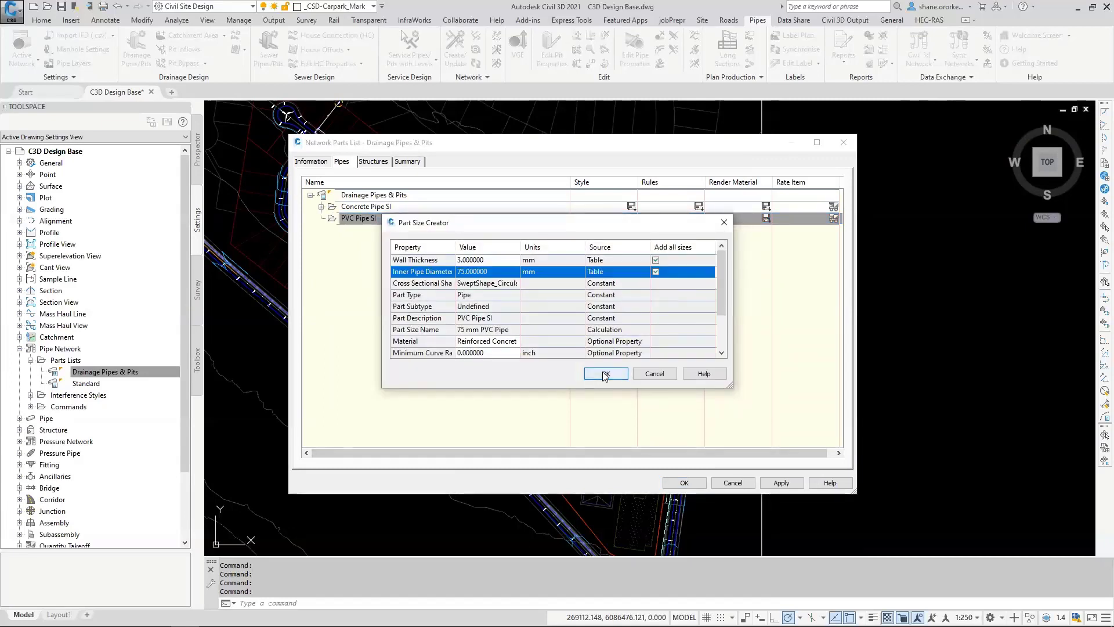
{"action": "left_click", "coordinate": [606, 373]}
{"action": "left_click", "coordinate": [321, 218]}
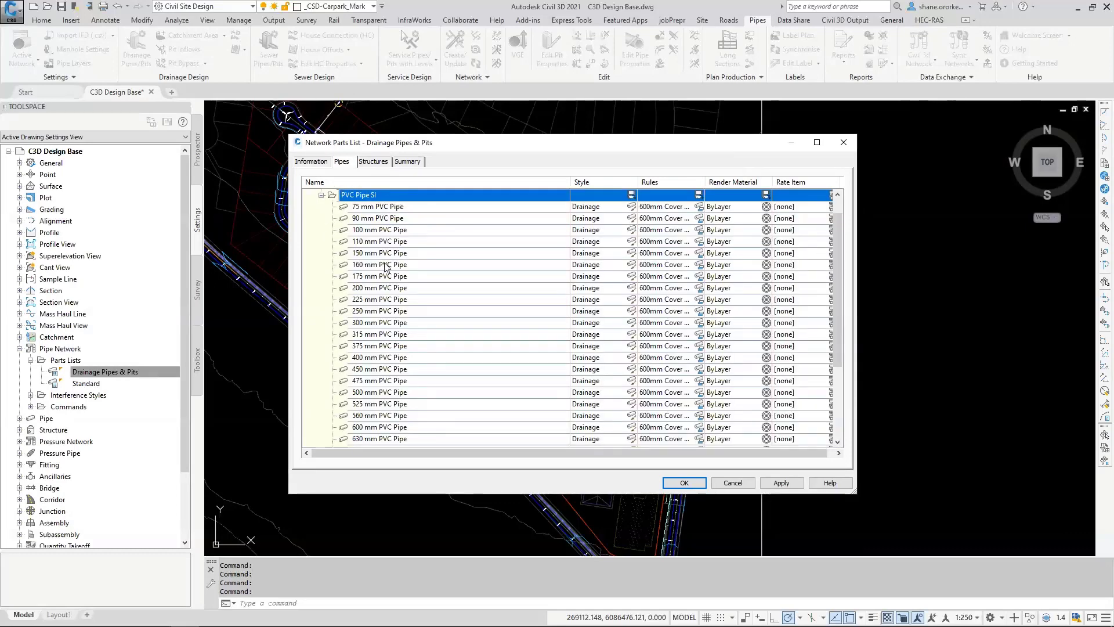
{"action": "scroll", "coordinate": [452, 381], "scroll_direction": "down", "scroll_amount": 2}
{"action": "scroll", "coordinate": [452, 380], "scroll_direction": "up", "scroll_amount": 3}
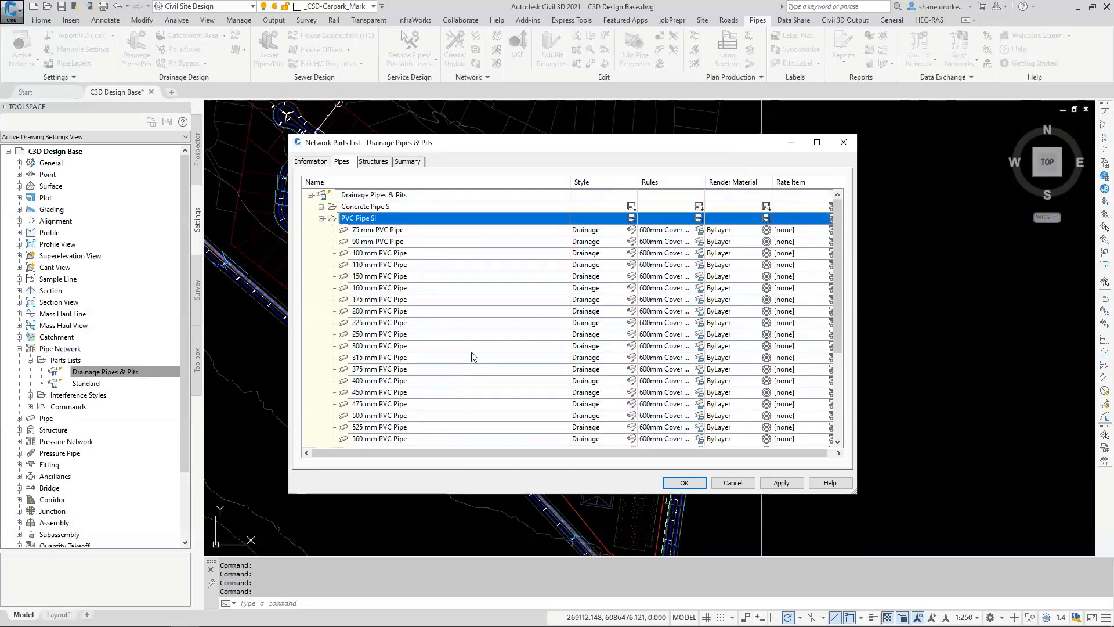
Step: Add a part size with 1875 mm inner structure length to the Rectangular Structure Slab Top family and accept the parts list
{"action": "left_click", "coordinate": [373, 161]}
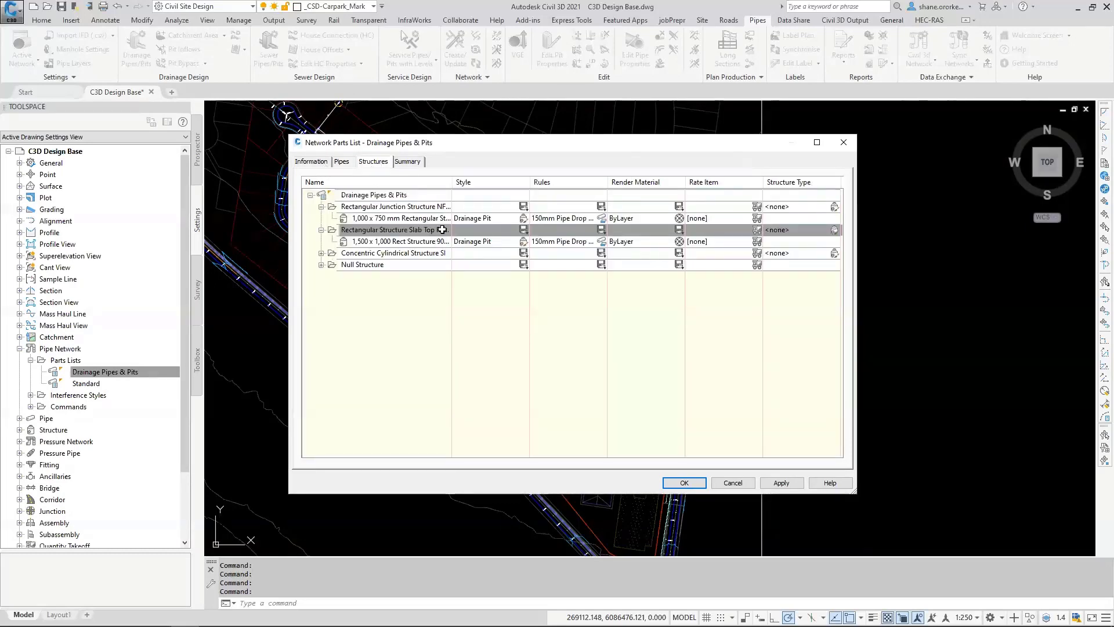
{"action": "right_click", "coordinate": [387, 230]}
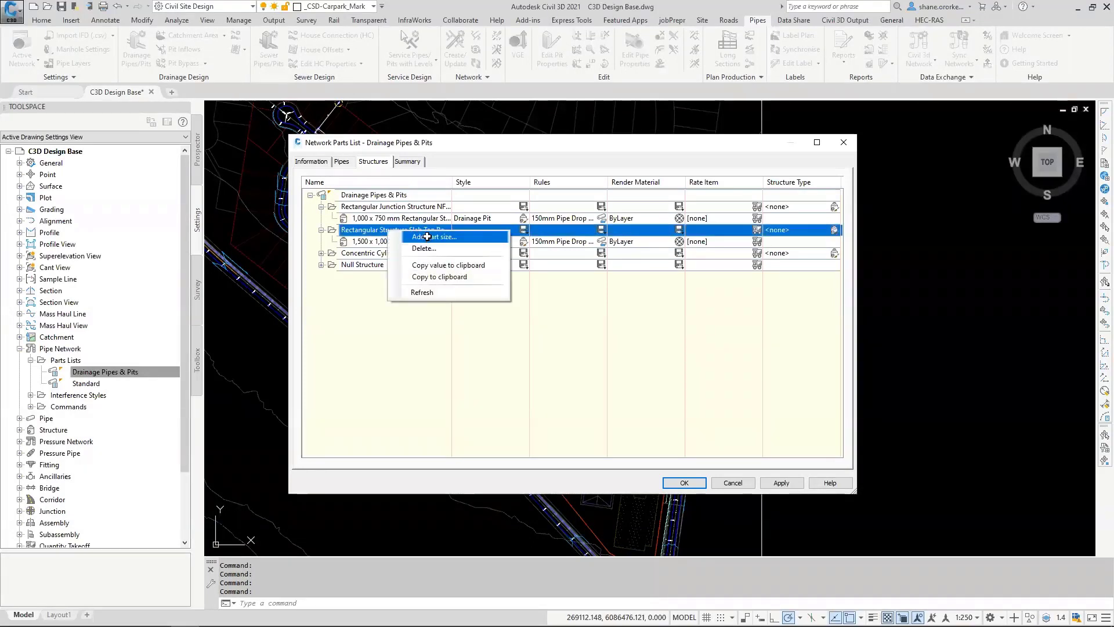
{"action": "left_click", "coordinate": [426, 237]}
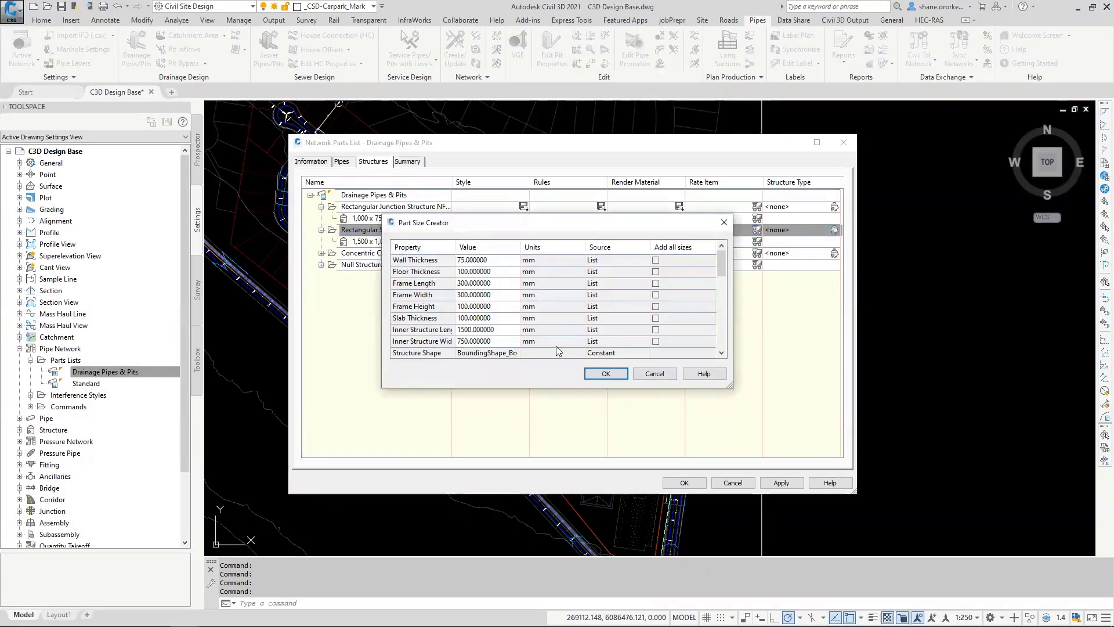
{"action": "left_click", "coordinate": [498, 329]}
{"action": "left_click", "coordinate": [502, 330]}
{"action": "left_click", "coordinate": [489, 365]}
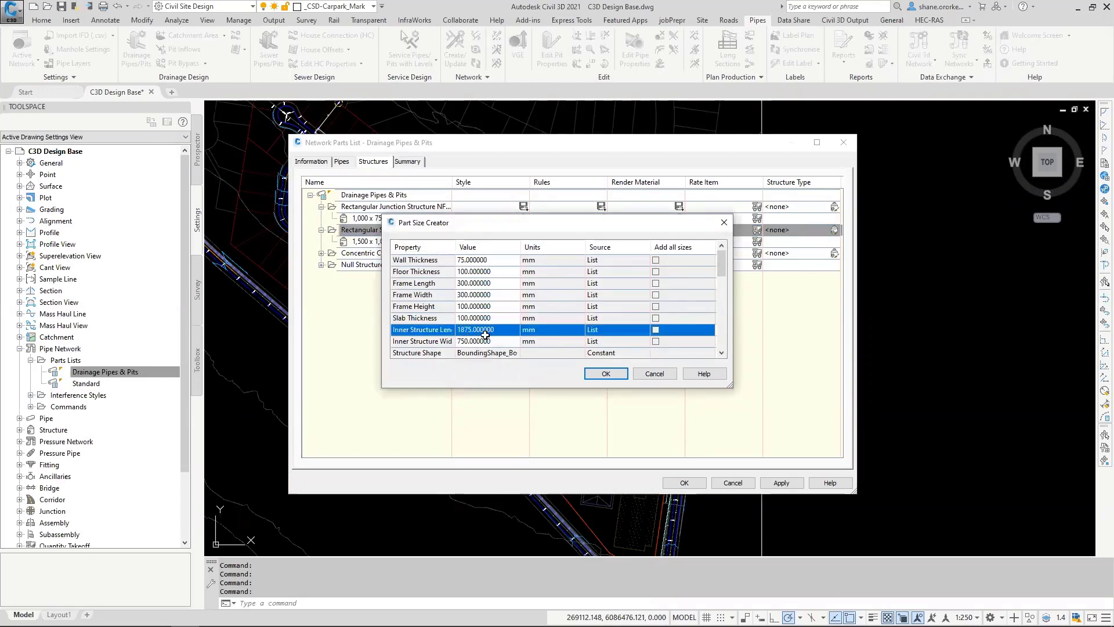
{"action": "left_click", "coordinate": [590, 377]}
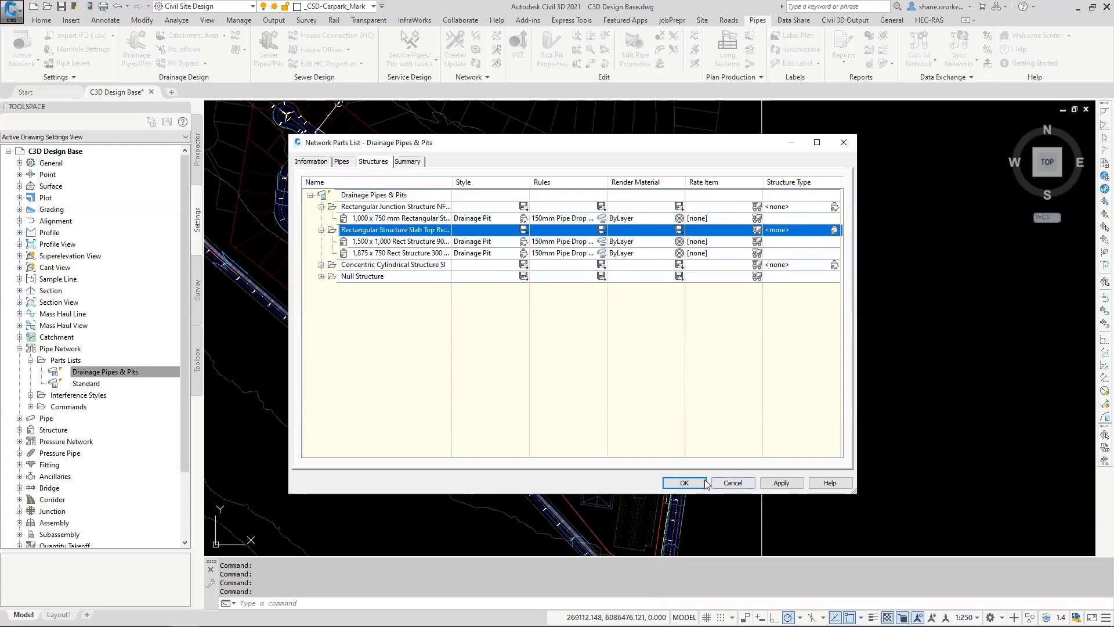
{"action": "left_click", "coordinate": [685, 483]}
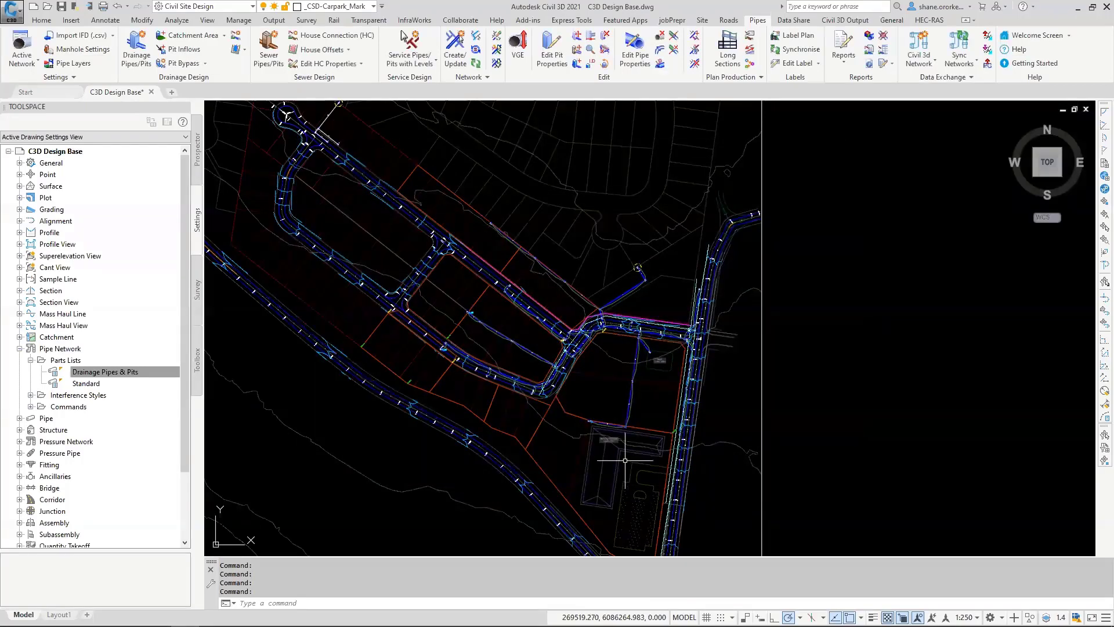
Step: Open the Civil 3D pipe network exchange settings and create a new conversion file named Demo Day
{"action": "left_click", "coordinate": [845, 21]}
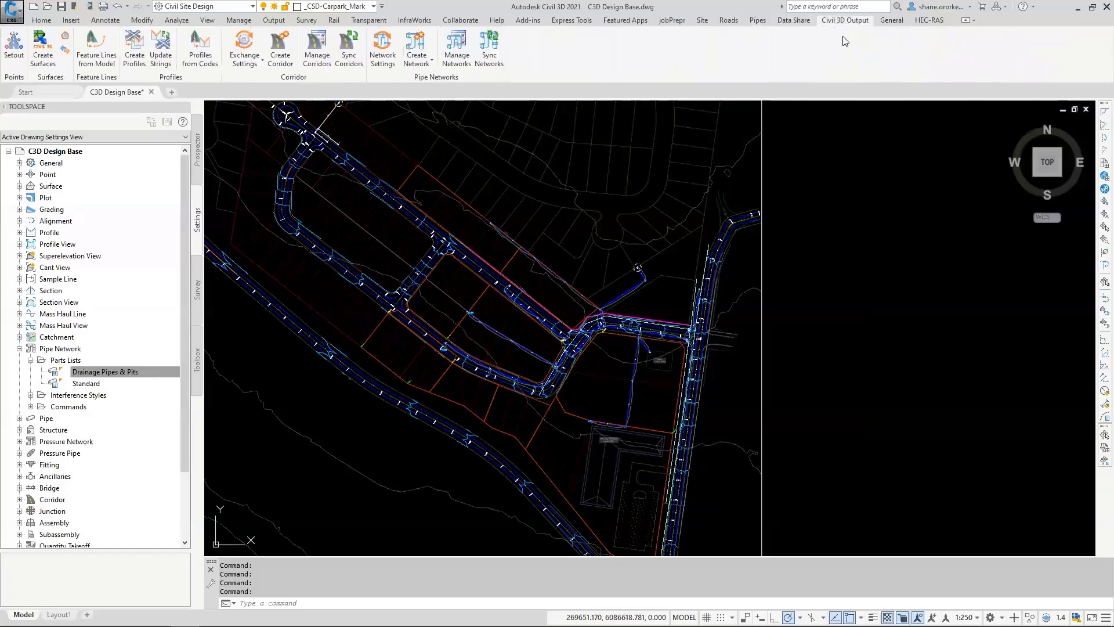
{"action": "left_click", "coordinate": [382, 44]}
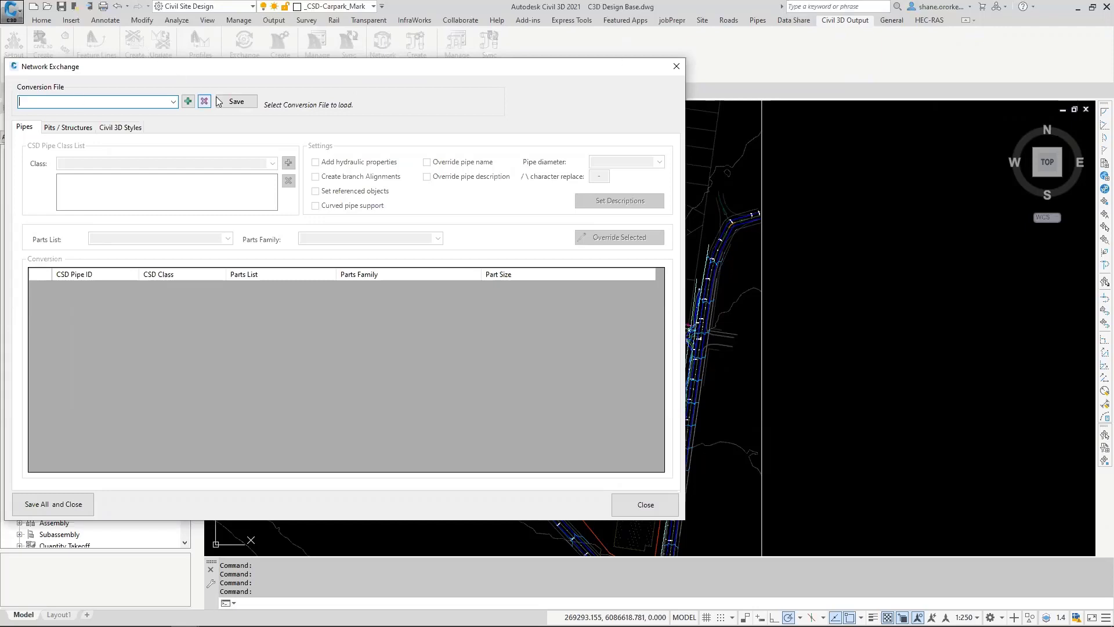
{"action": "left_click", "coordinate": [173, 102]}
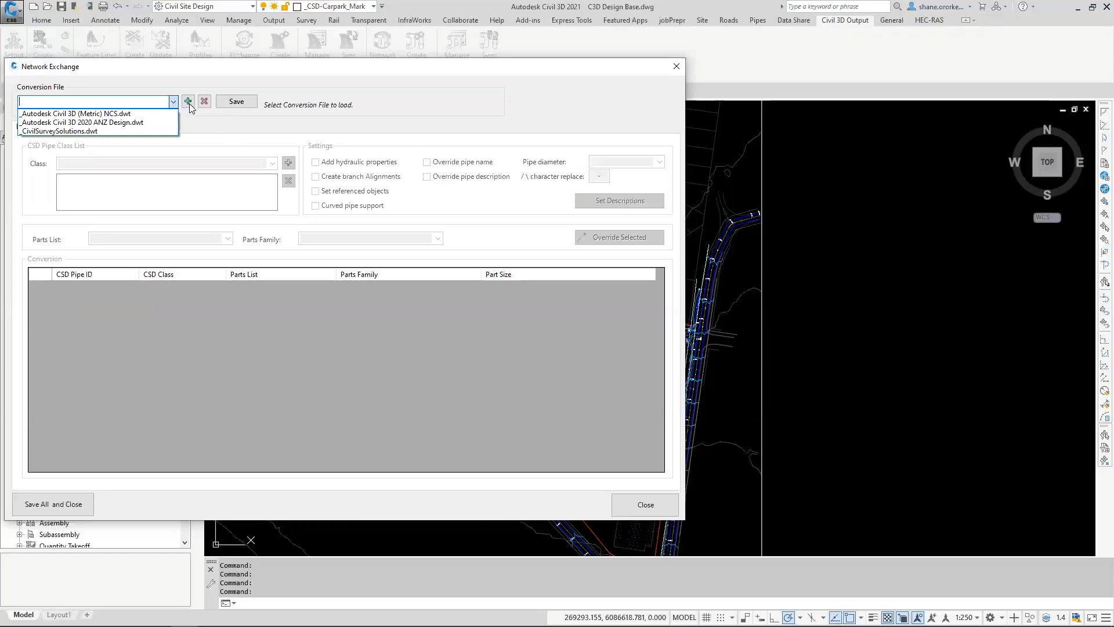
{"action": "left_click", "coordinate": [189, 101]}
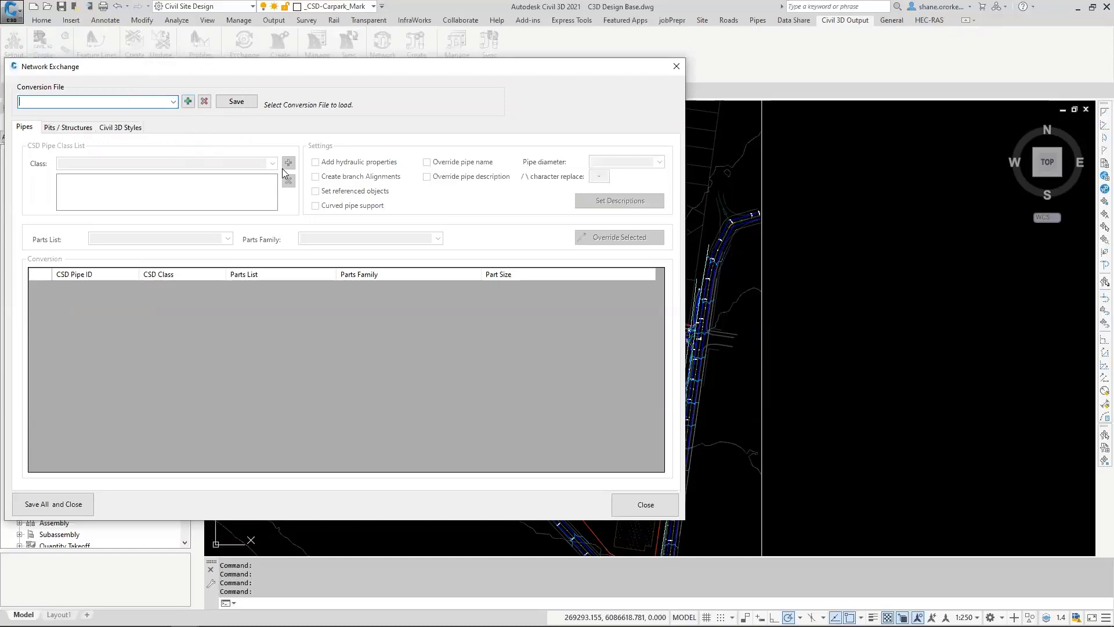
{"action": "left_click", "coordinate": [188, 102]}
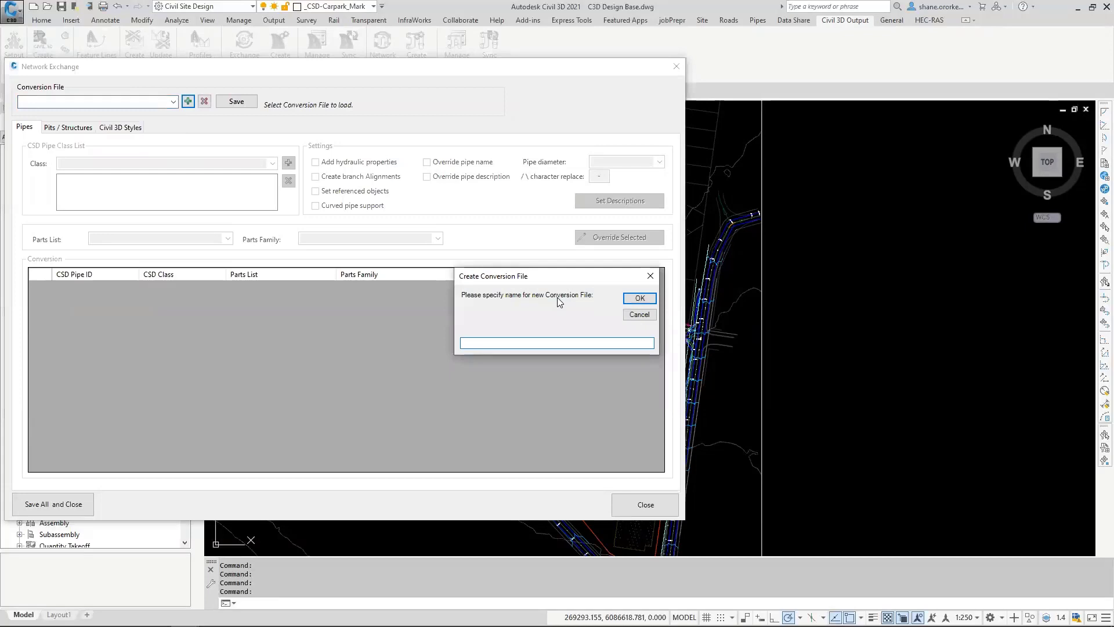
{"action": "type", "text": "Demo Day"}
{"action": "key", "text": "Return"}
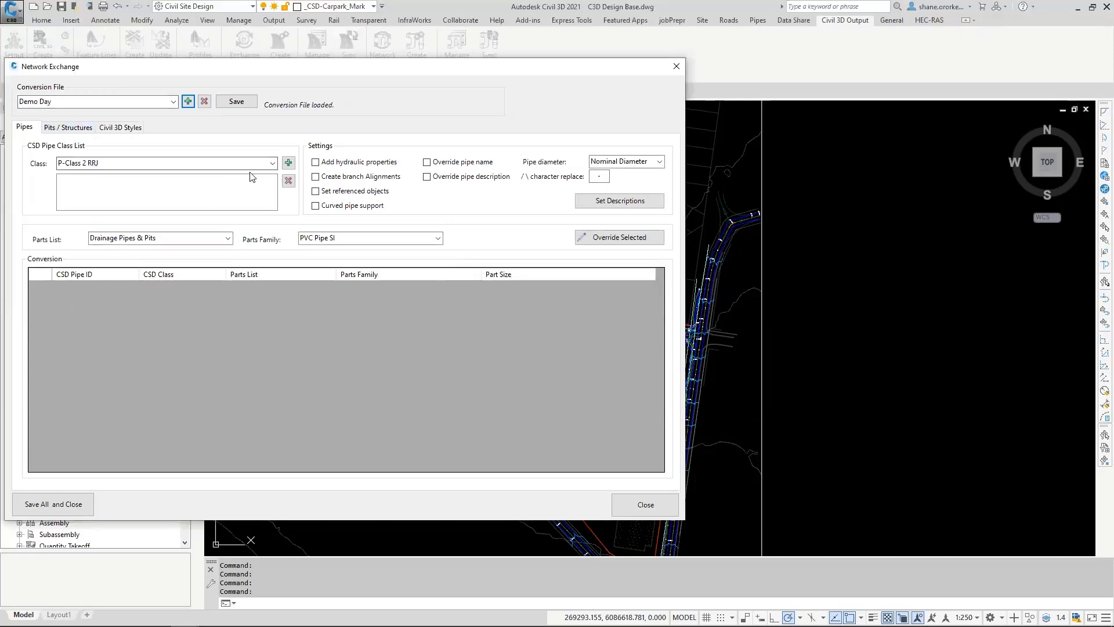
Step: Add the P-Class 2 RRJ pipe class to the conversion using the Concrete Pipe SI parts family
{"action": "left_click", "coordinate": [271, 163]}
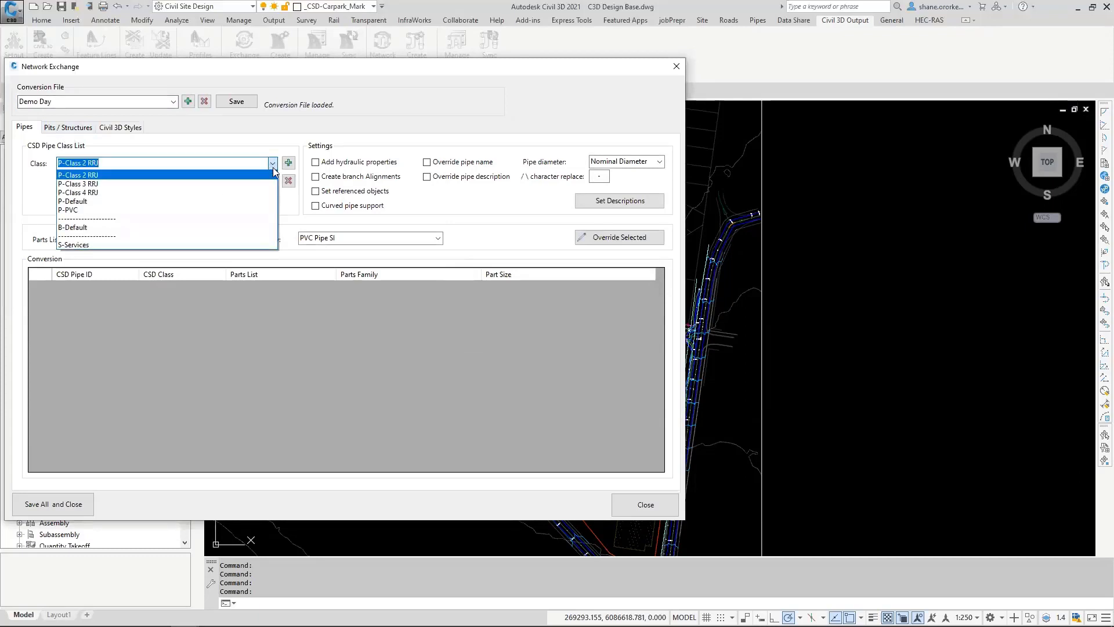
{"action": "left_click", "coordinate": [91, 175]}
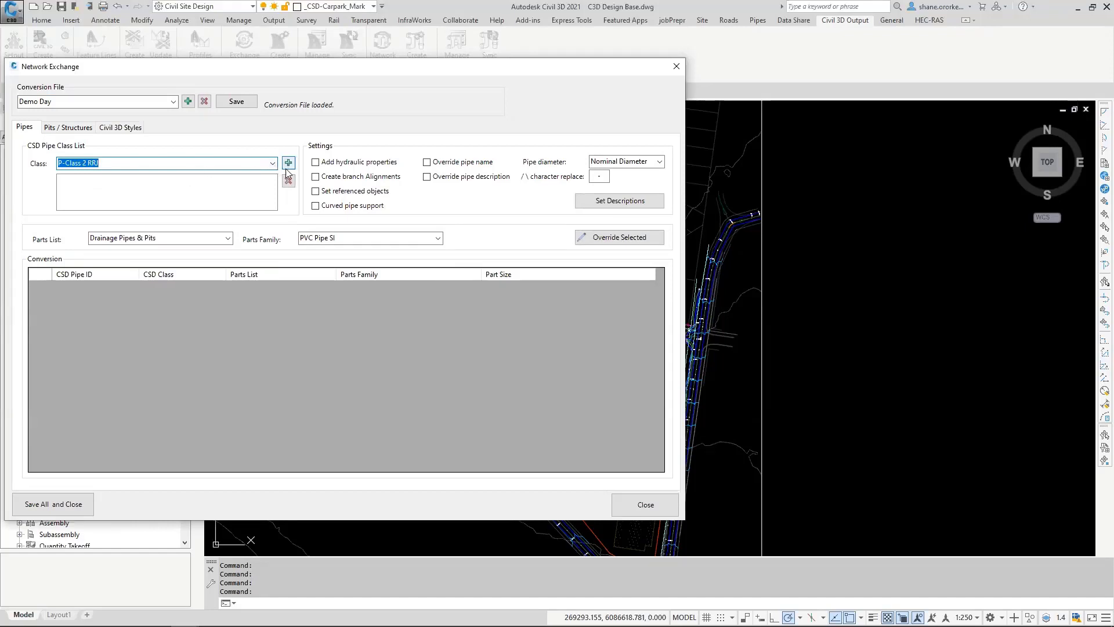
{"action": "key", "text": "ctrl"}
{"action": "key", "text": "ctrl"}
{"action": "left_click", "coordinate": [438, 239]}
{"action": "left_click", "coordinate": [349, 249]}
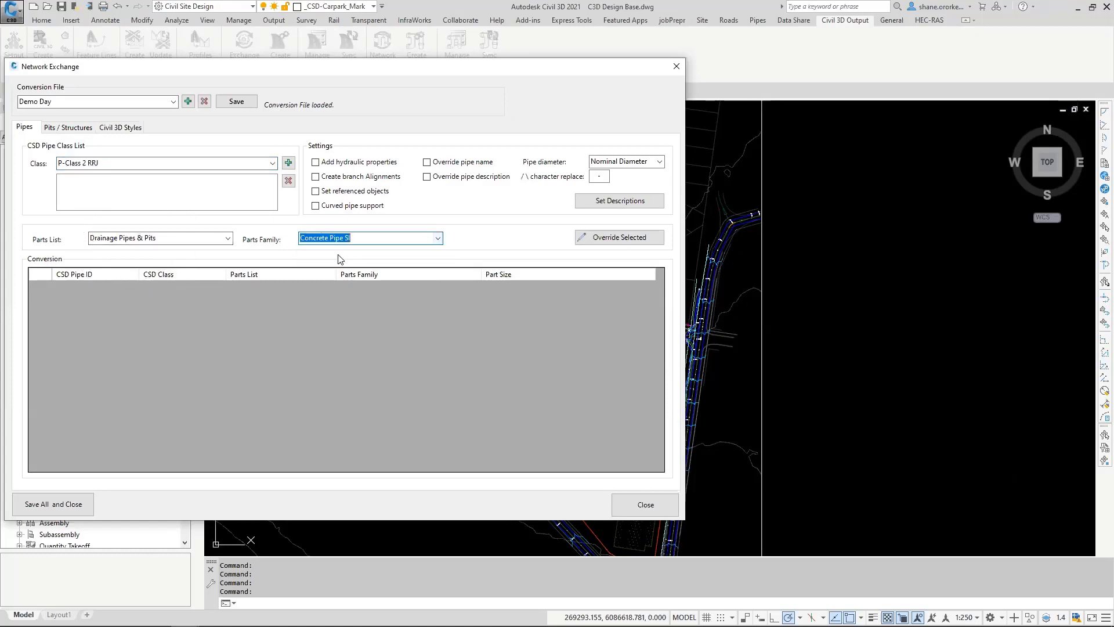
{"action": "key", "text": "ctrl"}
{"action": "left_click", "coordinate": [287, 164]}
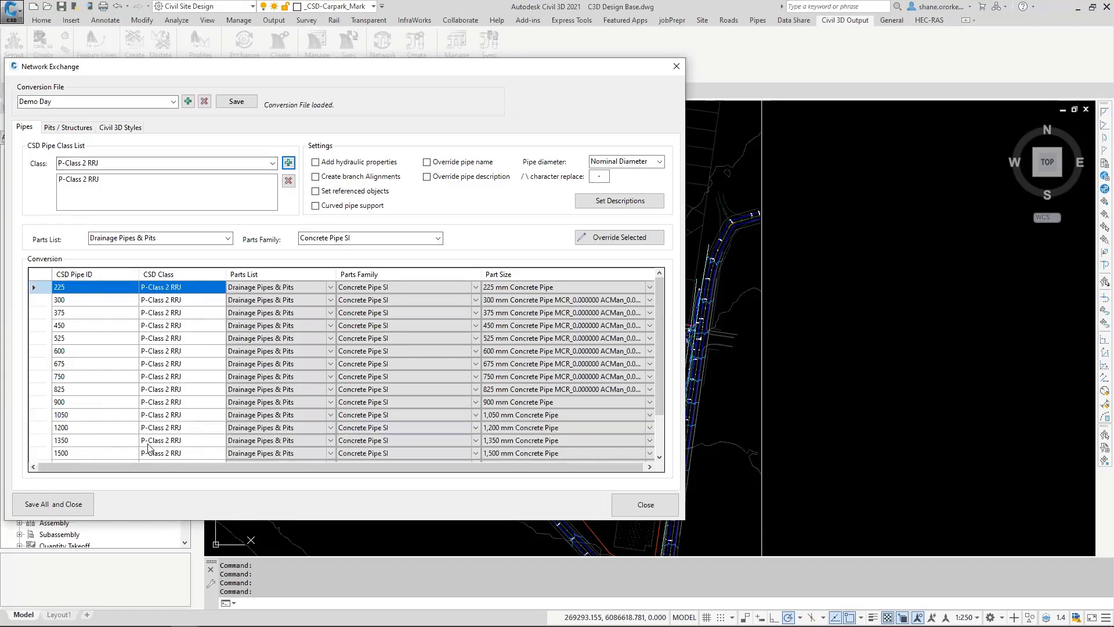
Step: Check the part sizes available for the 225 pipe and review the P-Class 2 RRJ conversion rows
{"action": "left_click", "coordinate": [376, 287]}
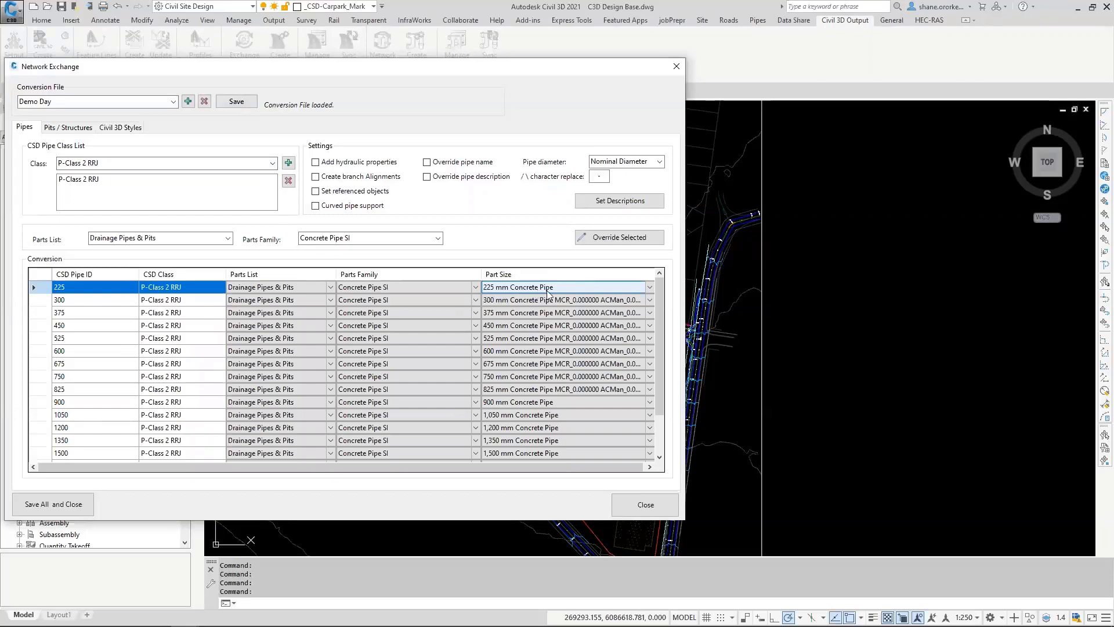
{"action": "left_click", "coordinate": [651, 286]}
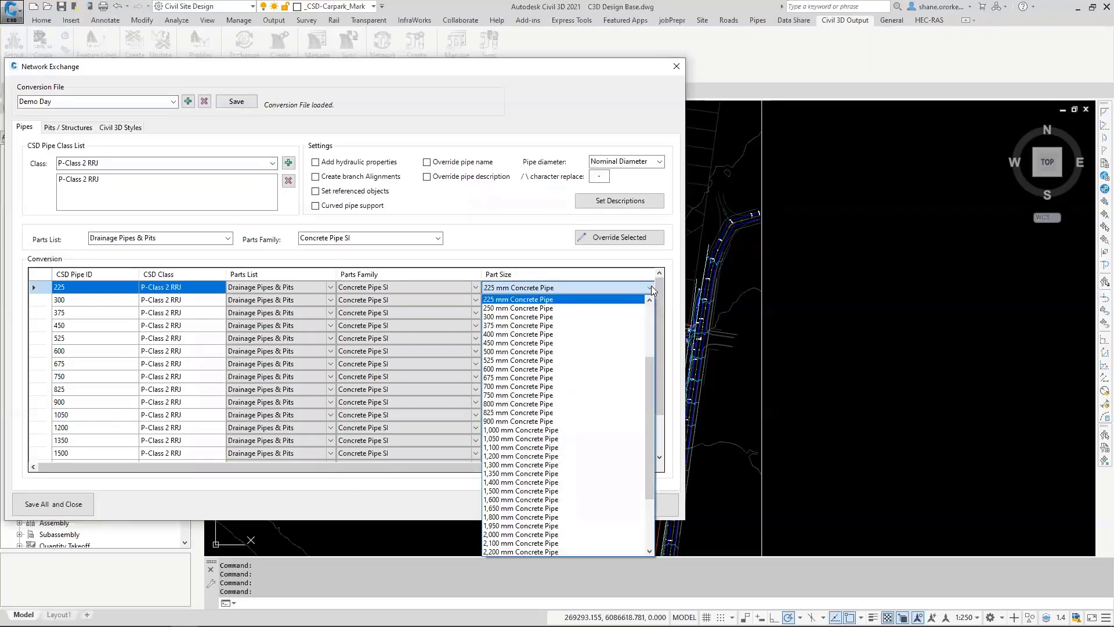
{"action": "left_click", "coordinate": [579, 301]}
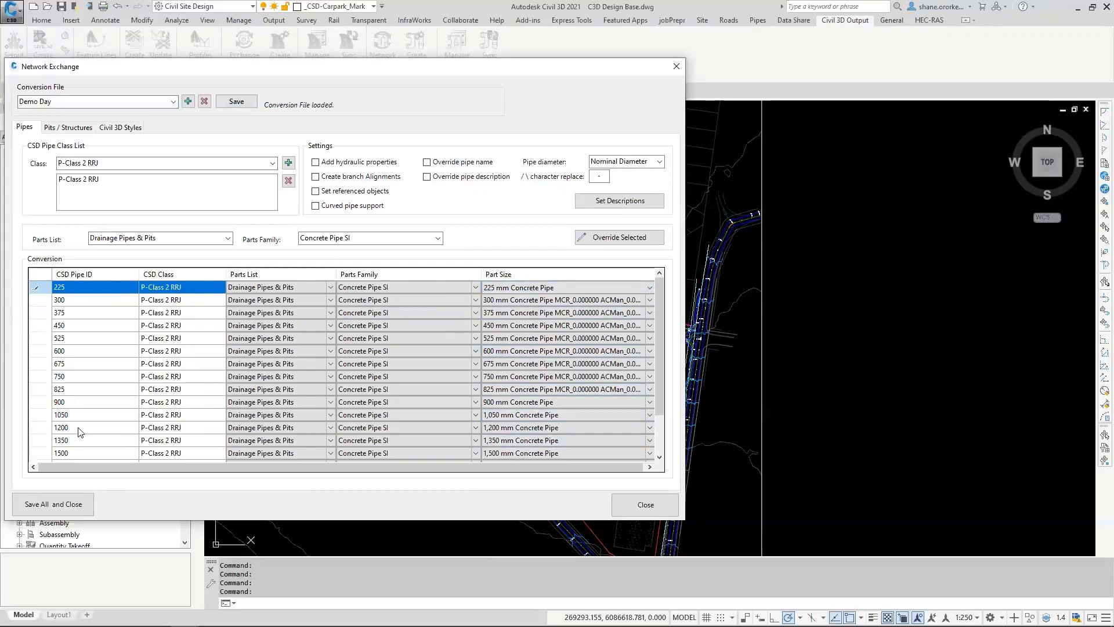
{"action": "scroll", "coordinate": [509, 382], "scroll_direction": "down", "scroll_amount": 2}
{"action": "scroll", "coordinate": [508, 382], "scroll_direction": "up", "scroll_amount": 2}
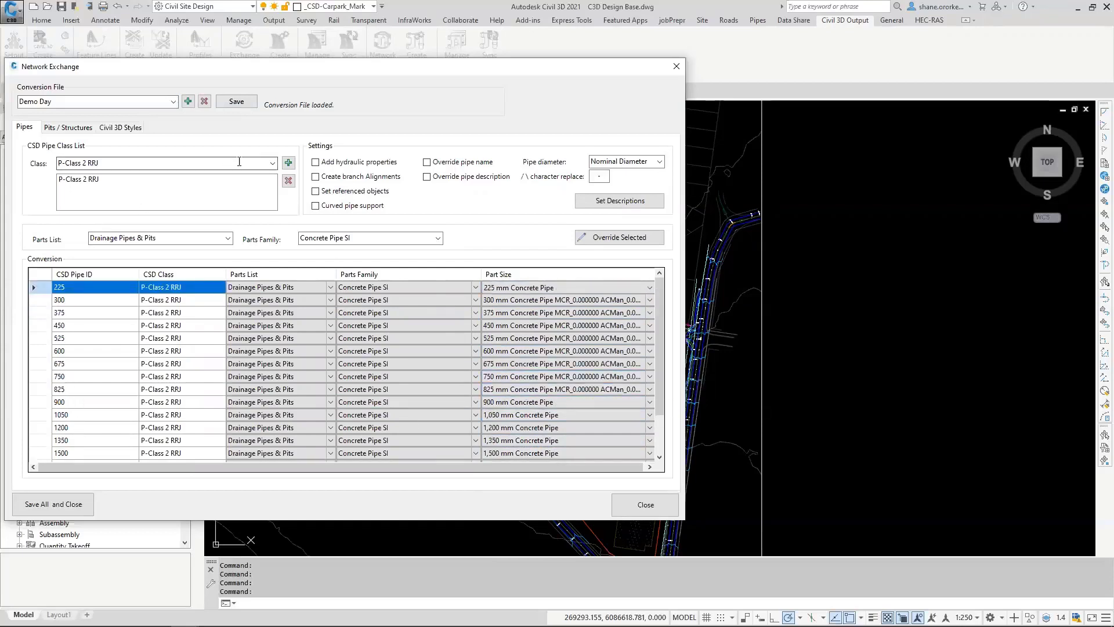
Step: Add the P-PVC pipe class to the conversion and check the parts matched to its pipes
{"action": "left_click", "coordinate": [273, 163]}
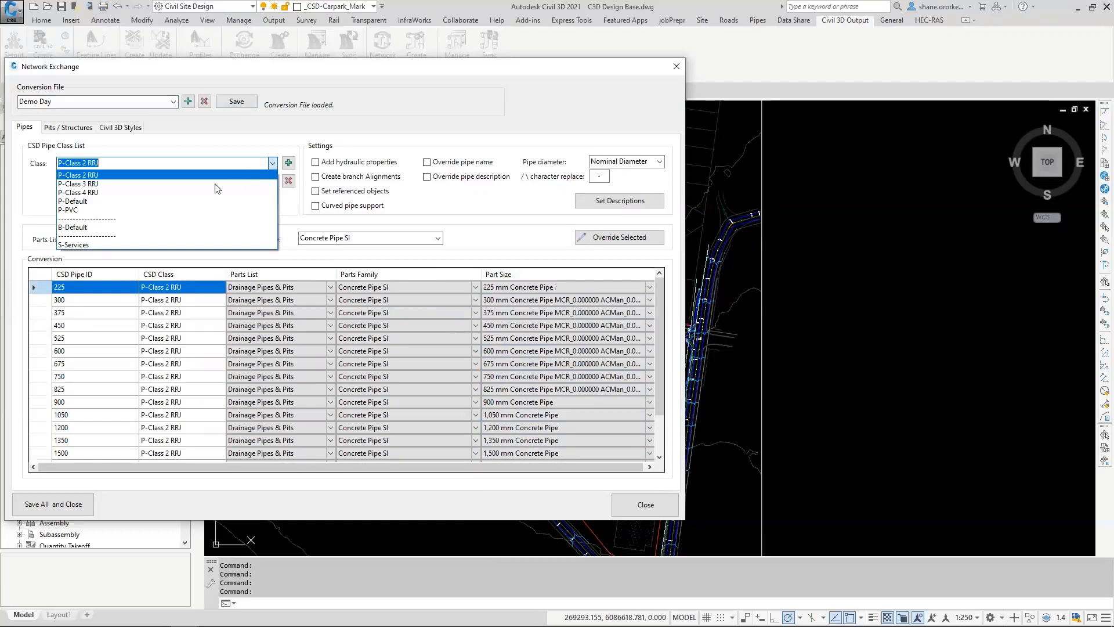
{"action": "left_click", "coordinate": [72, 210]}
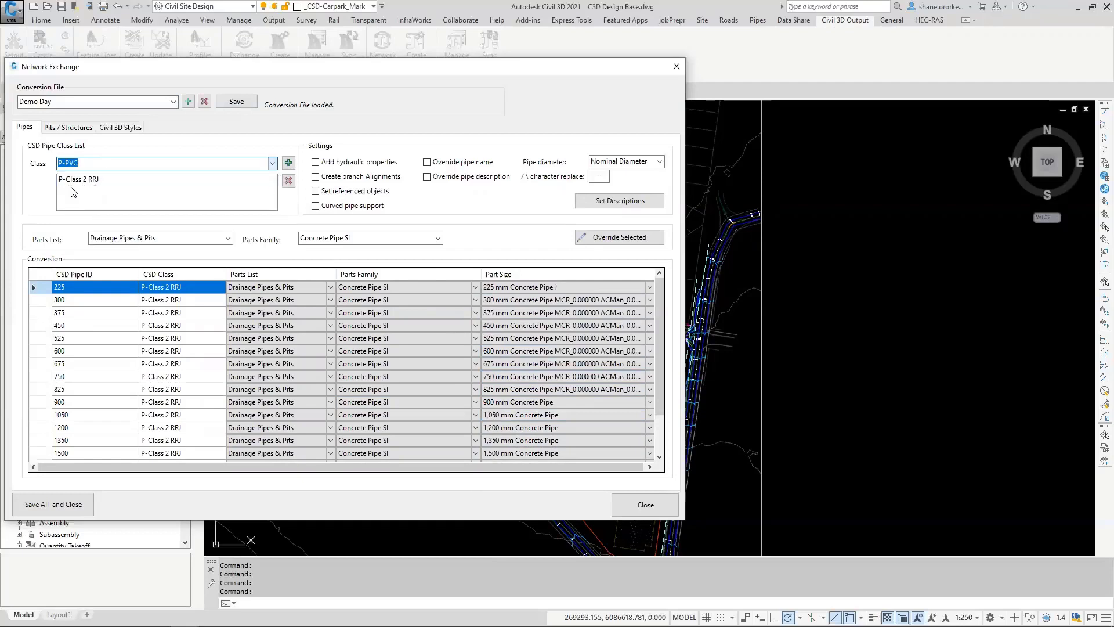
{"action": "left_click", "coordinate": [288, 162]}
{"action": "left_click", "coordinate": [432, 285]}
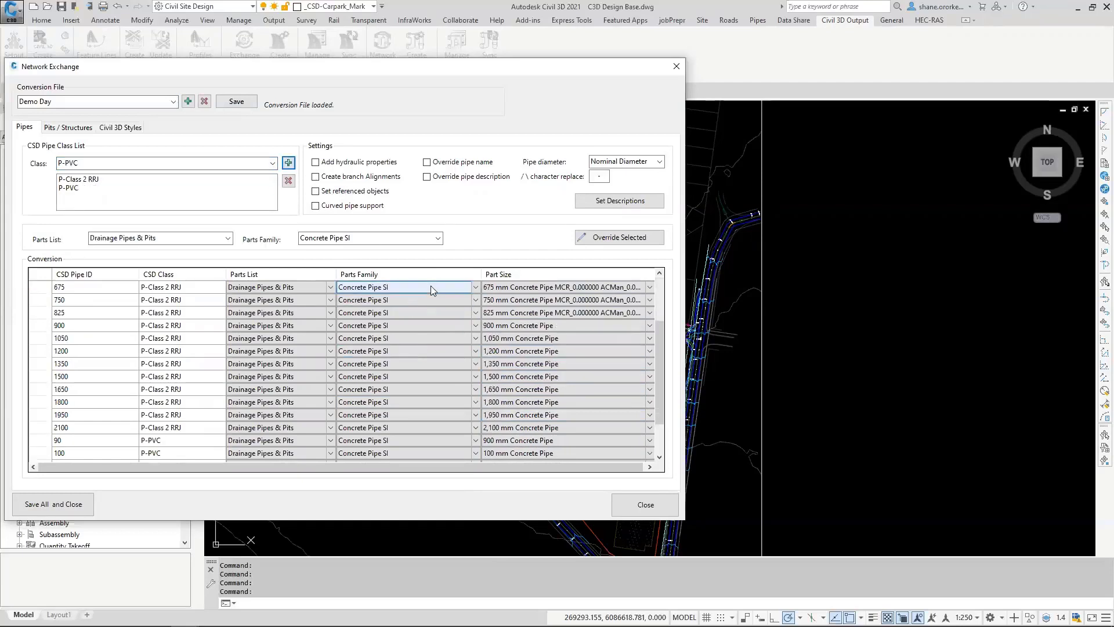
{"action": "scroll", "coordinate": [434, 289], "scroll_direction": "down", "scroll_amount": 3}
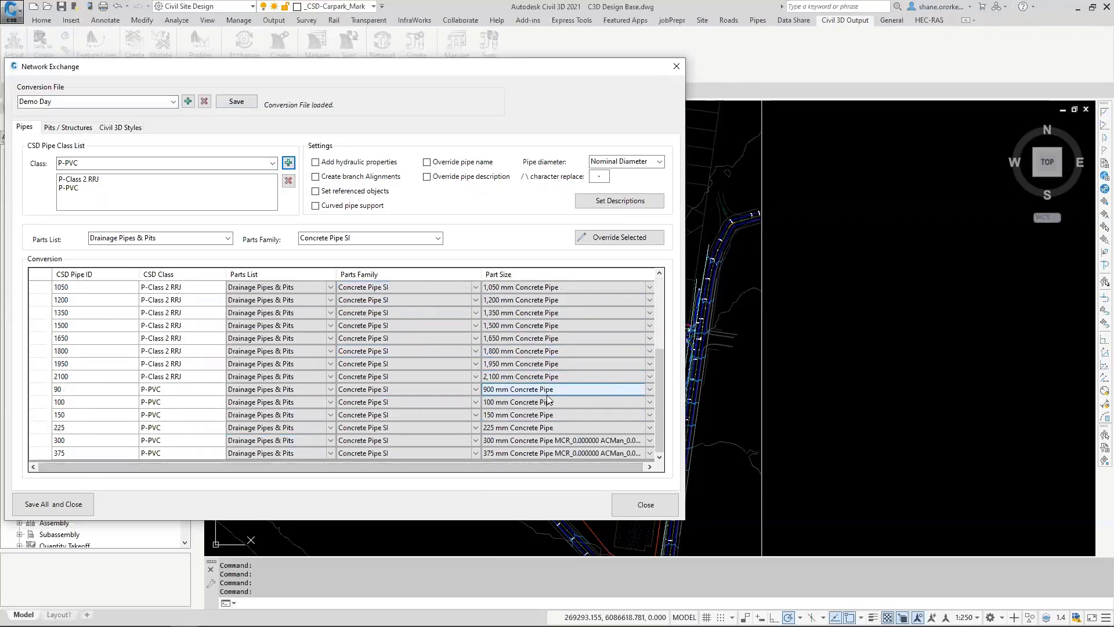
Step: Override the parts family of all P-PVC rows, 90 to 375, with PVC Pipe SI and check the matched sizes
{"action": "left_click", "coordinate": [90, 390]}
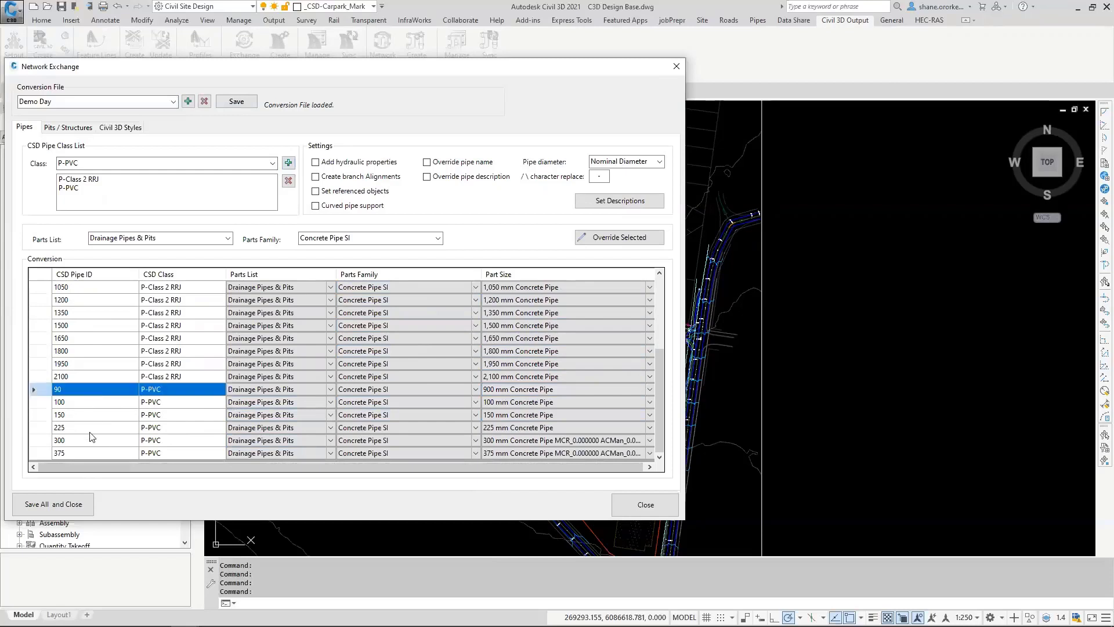
{"action": "left_click", "coordinate": [83, 451], "text": "shift"}
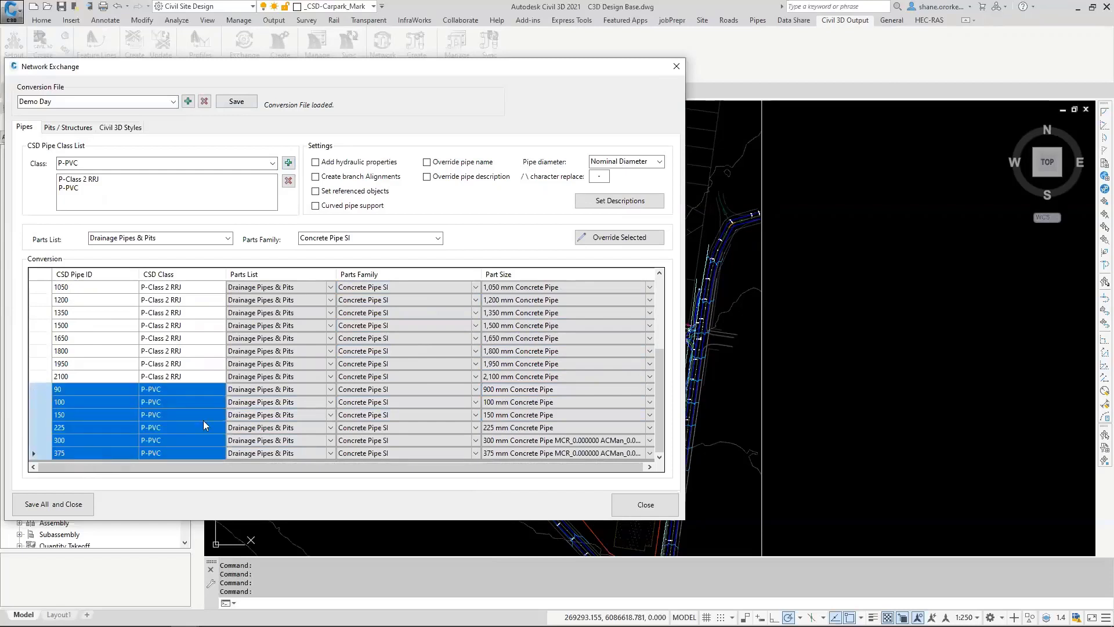
{"action": "left_click", "coordinate": [437, 238]}
{"action": "left_click", "coordinate": [343, 257]}
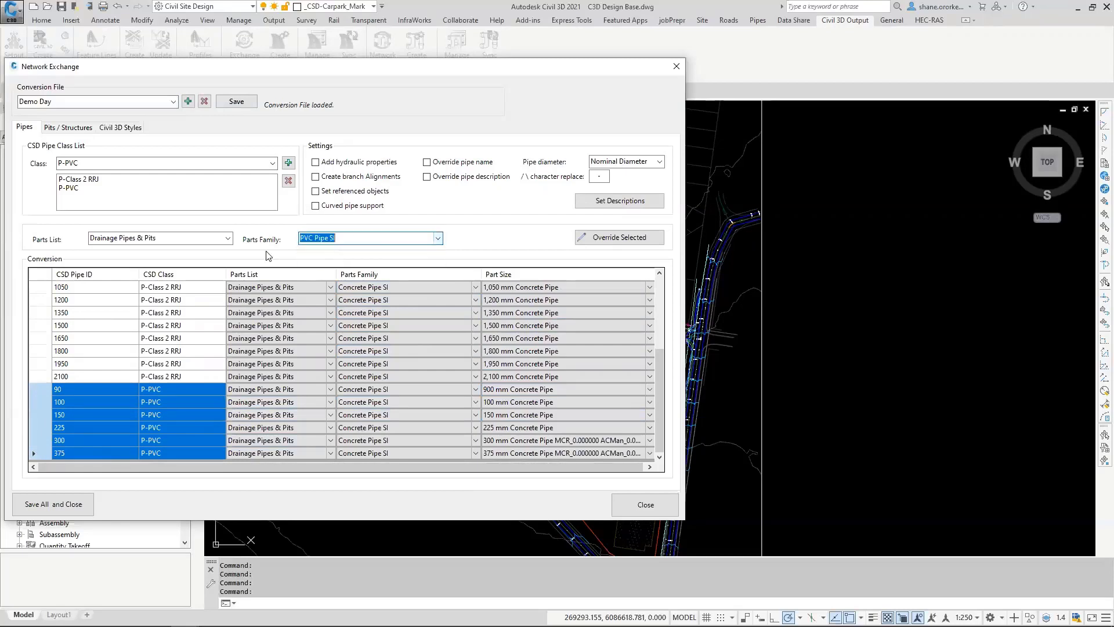
{"action": "left_click", "coordinate": [611, 237]}
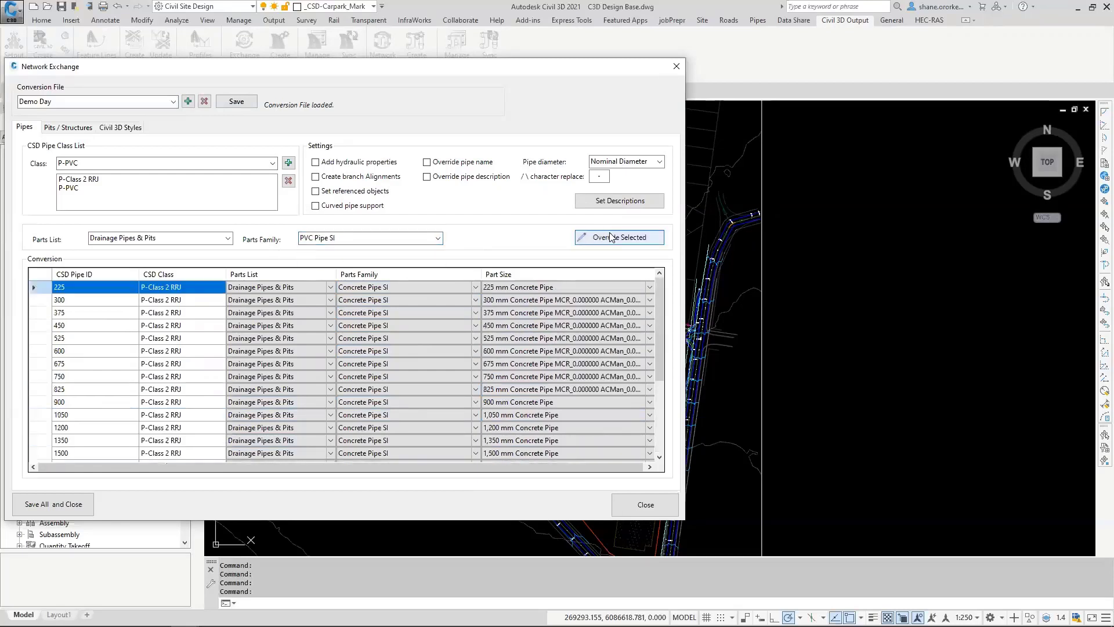
{"action": "scroll", "coordinate": [499, 400], "scroll_direction": "down", "scroll_amount": 4}
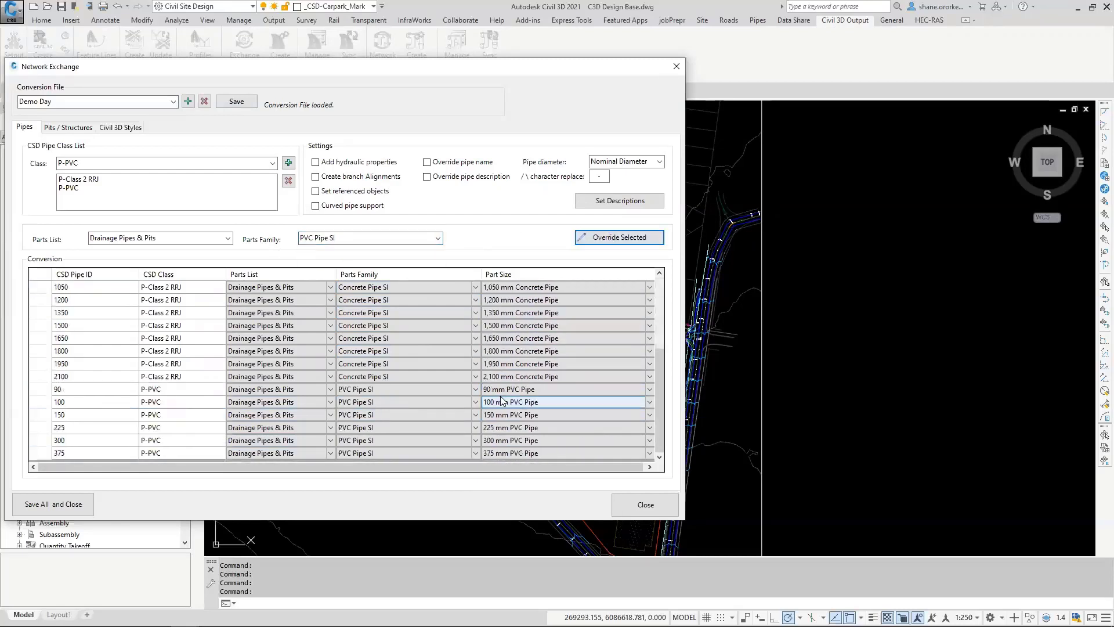
{"action": "left_click", "coordinate": [104, 390]}
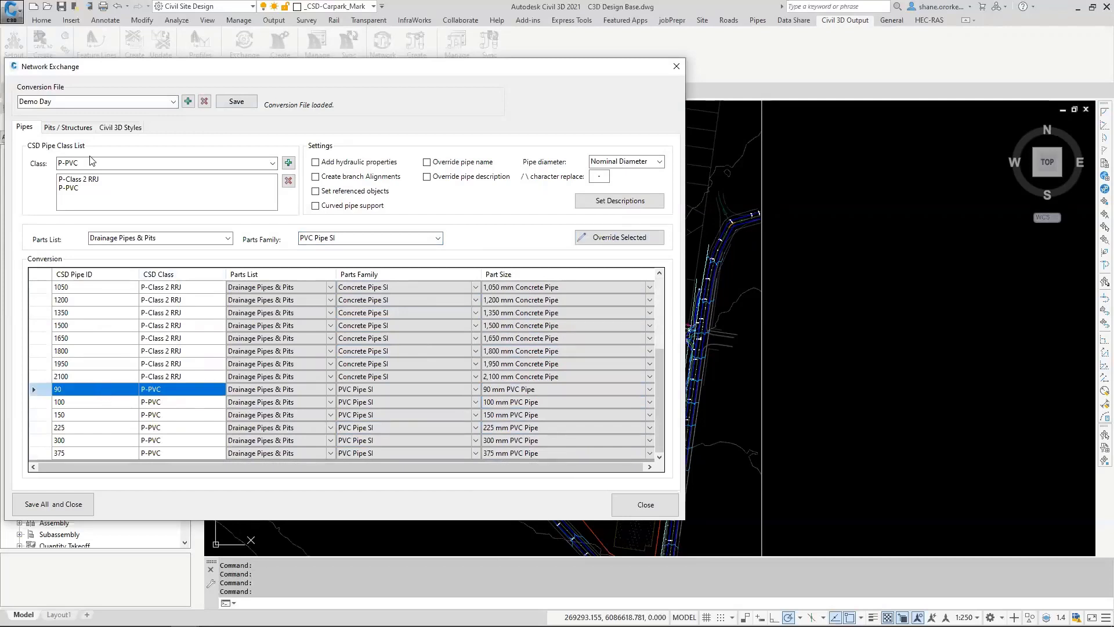
Step: Add the S-Services pipe class to the conversion and review its rows in the conversion table
{"action": "left_click", "coordinate": [67, 189]}
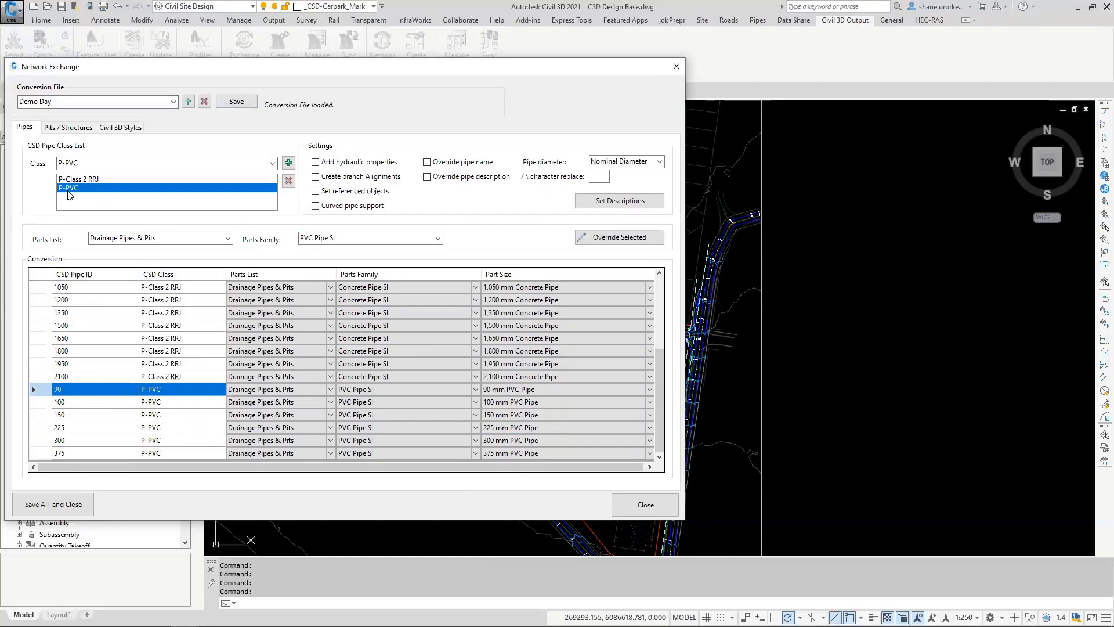
{"action": "left_click", "coordinate": [272, 163]}
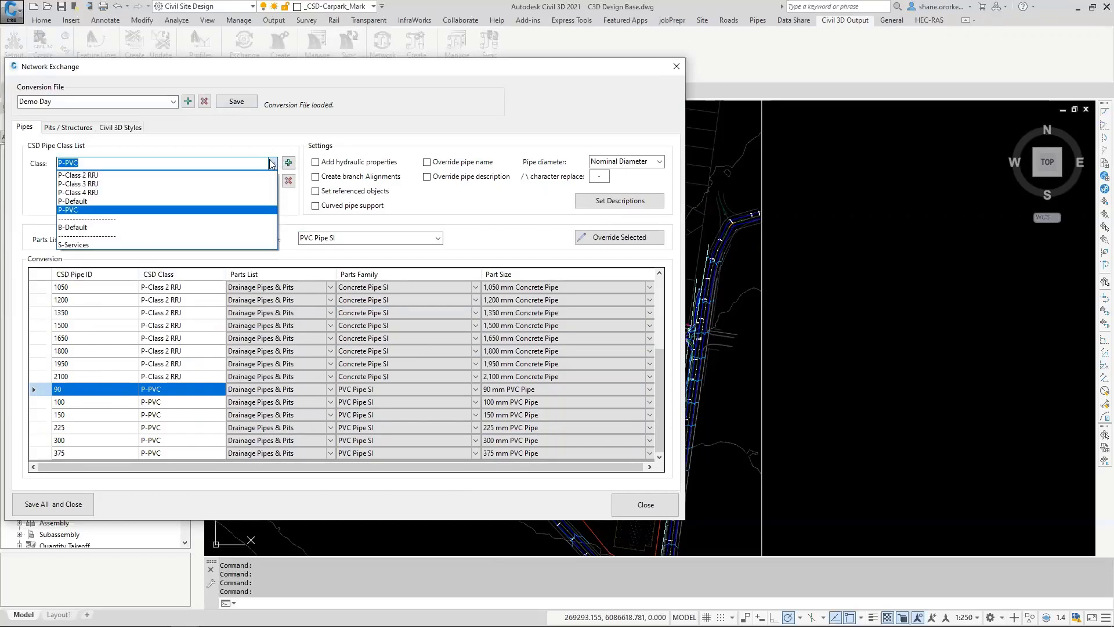
{"action": "left_click", "coordinate": [75, 244]}
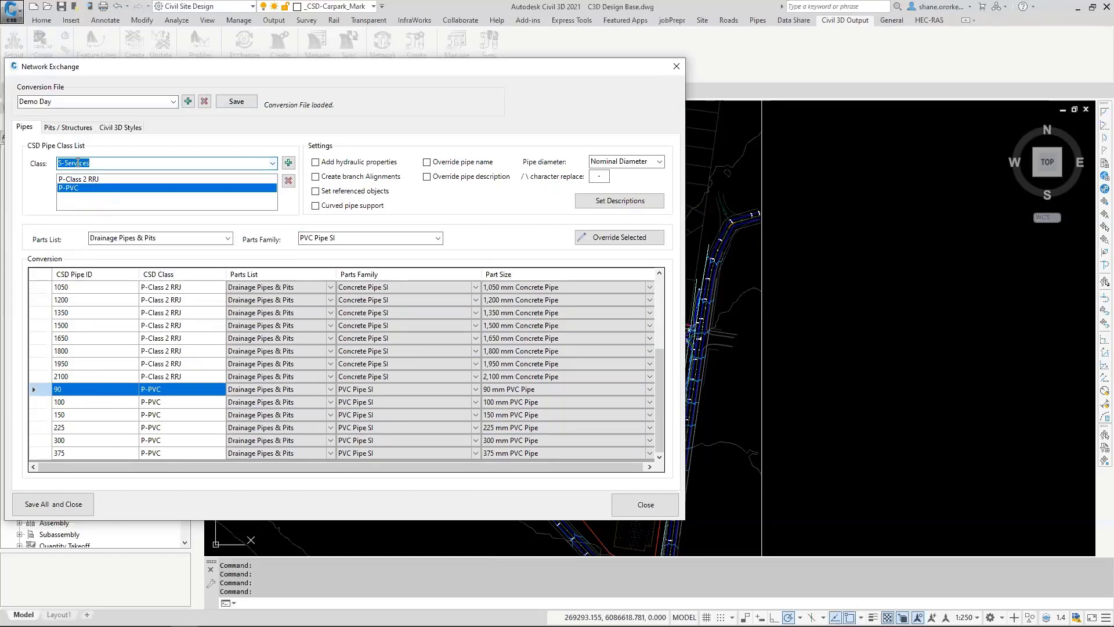
{"action": "left_click", "coordinate": [287, 163]}
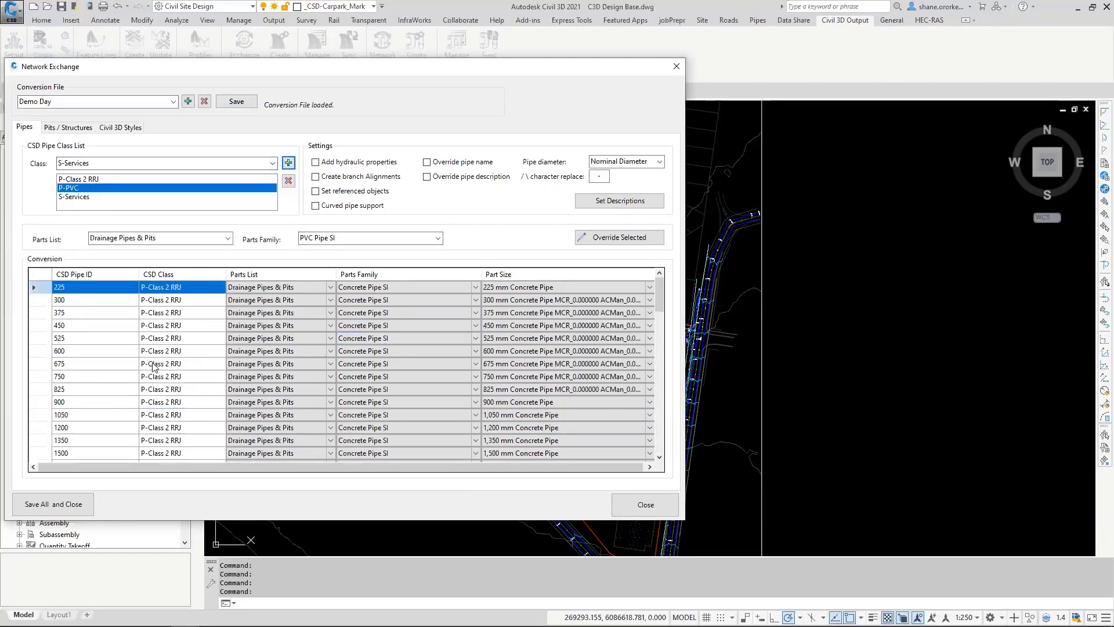
{"action": "scroll", "coordinate": [189, 382], "scroll_direction": "down", "scroll_amount": 4}
{"action": "scroll", "coordinate": [189, 382], "scroll_direction": "up", "scroll_amount": 3}
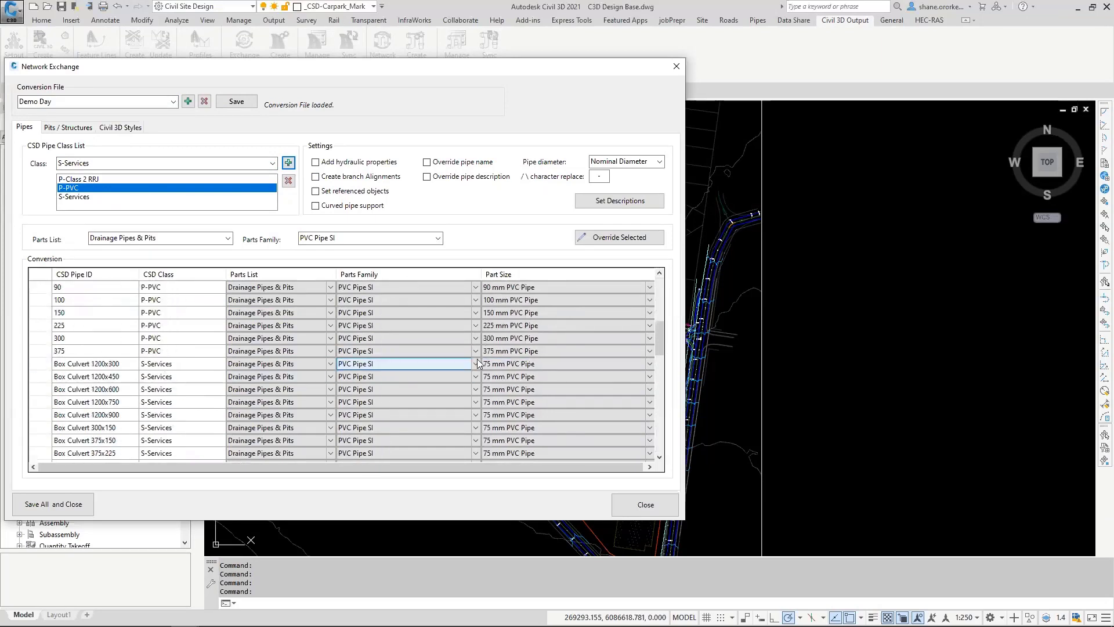
Step: Map the Box Culvert 1200x300 row of S-Services to the Concrete Pipe SI family with the 450 mm Concrete Pipe size
{"action": "scroll", "coordinate": [456, 359], "scroll_direction": "up", "scroll_amount": 2}
{"action": "scroll", "coordinate": [510, 359], "scroll_direction": "up", "scroll_amount": 1}
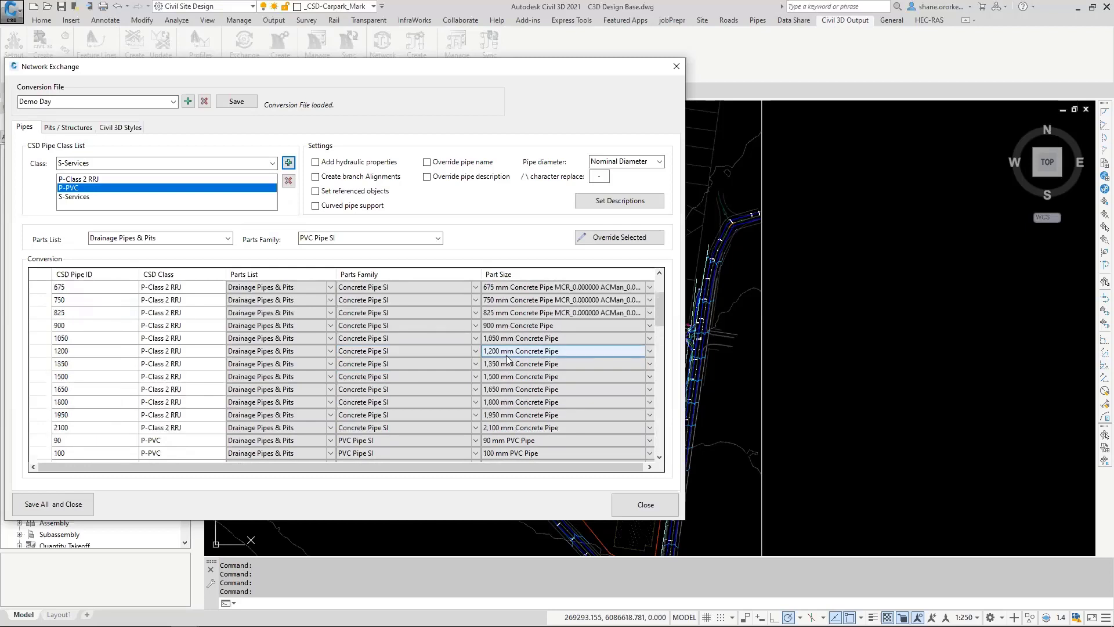
{"action": "scroll", "coordinate": [511, 359], "scroll_direction": "down", "scroll_amount": 6}
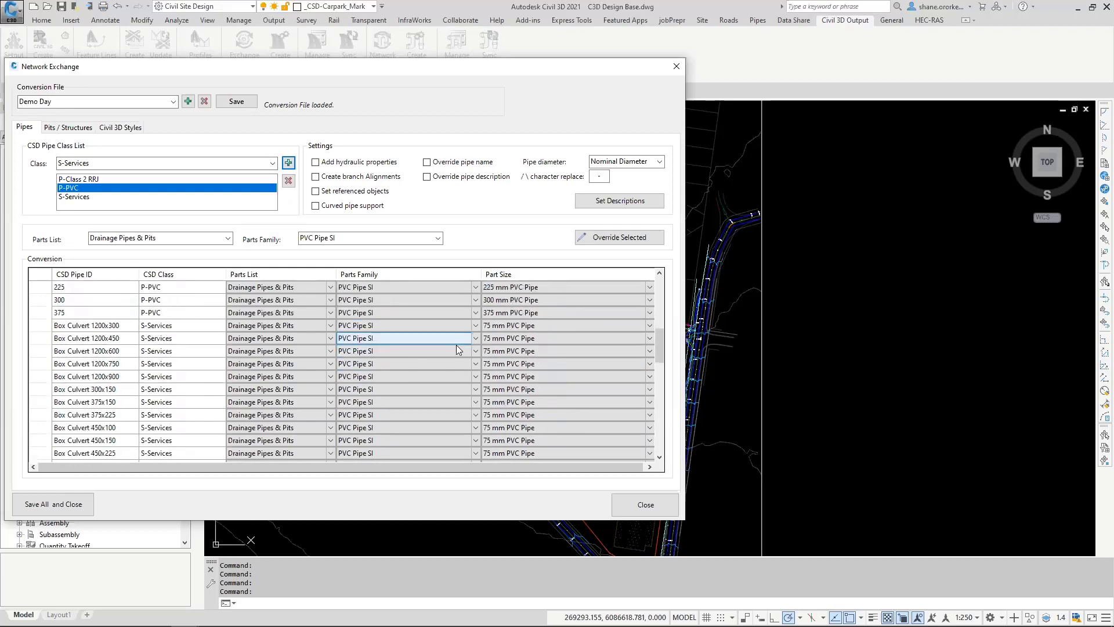
{"action": "left_click", "coordinate": [514, 330]}
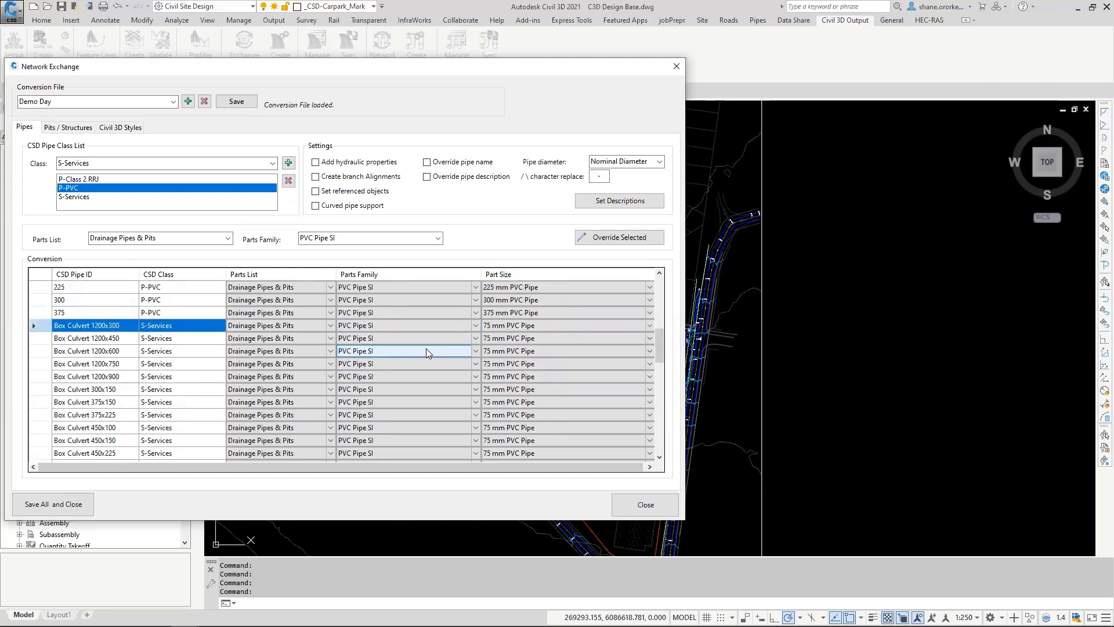
{"action": "left_click", "coordinate": [420, 327]}
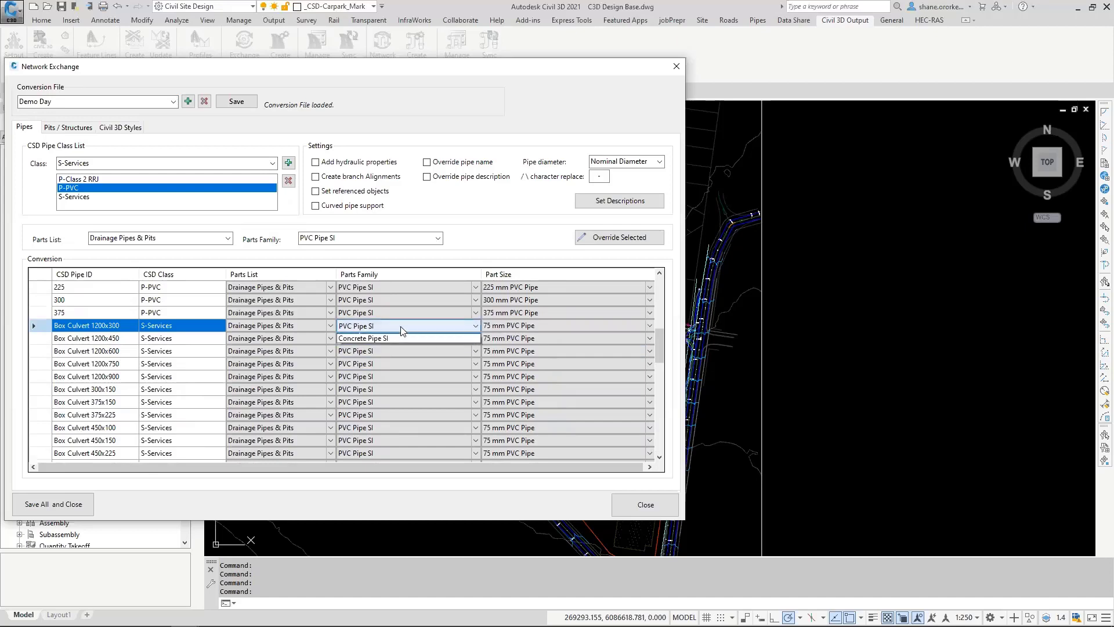
{"action": "left_click", "coordinate": [388, 341]}
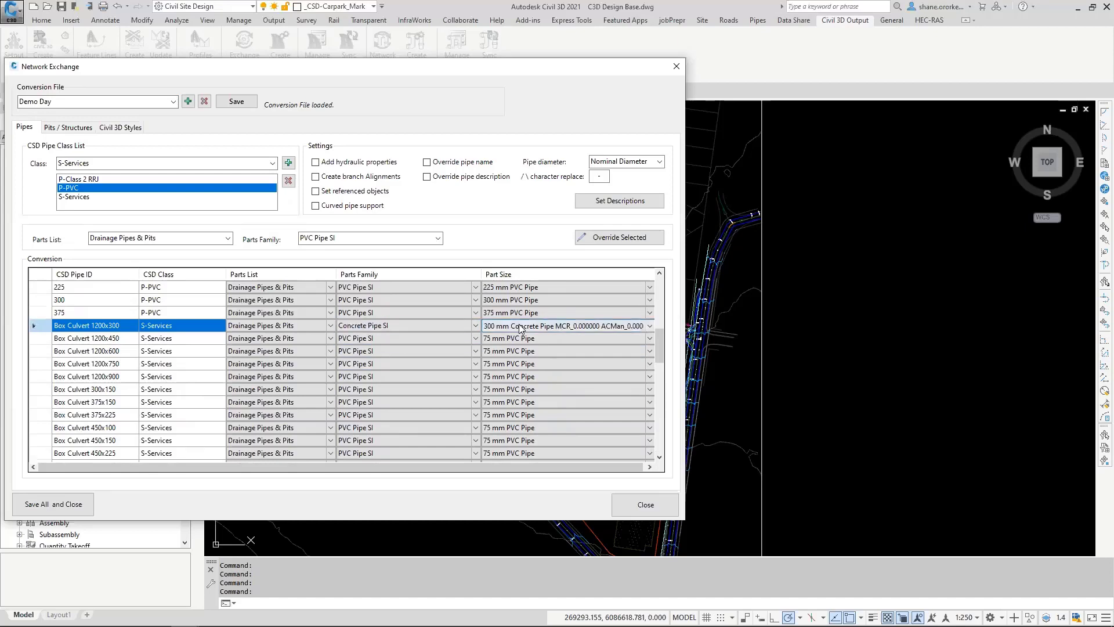
{"action": "left_click", "coordinate": [518, 329]}
{"action": "left_click", "coordinate": [513, 347]}
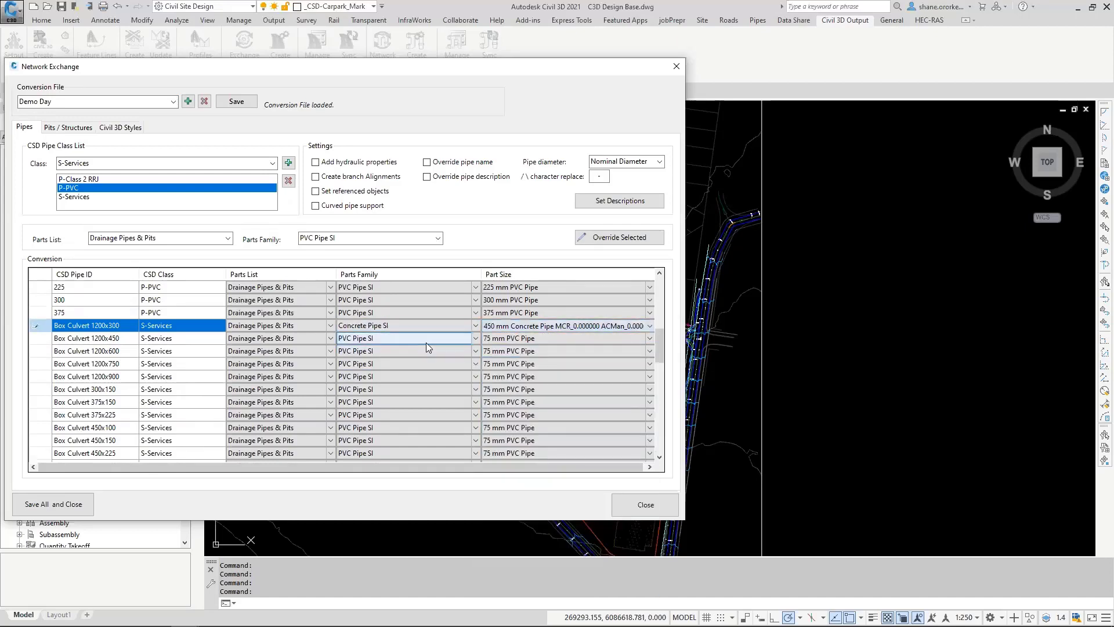
Step: Set the part size of Telstra 150x100 to 150 mm PVC Pipe and of Telstra P50 to 75 mm PVC Pipe
{"action": "scroll", "coordinate": [435, 351], "scroll_direction": "down", "scroll_amount": 8}
{"action": "scroll", "coordinate": [416, 358], "scroll_direction": "down", "scroll_amount": 5}
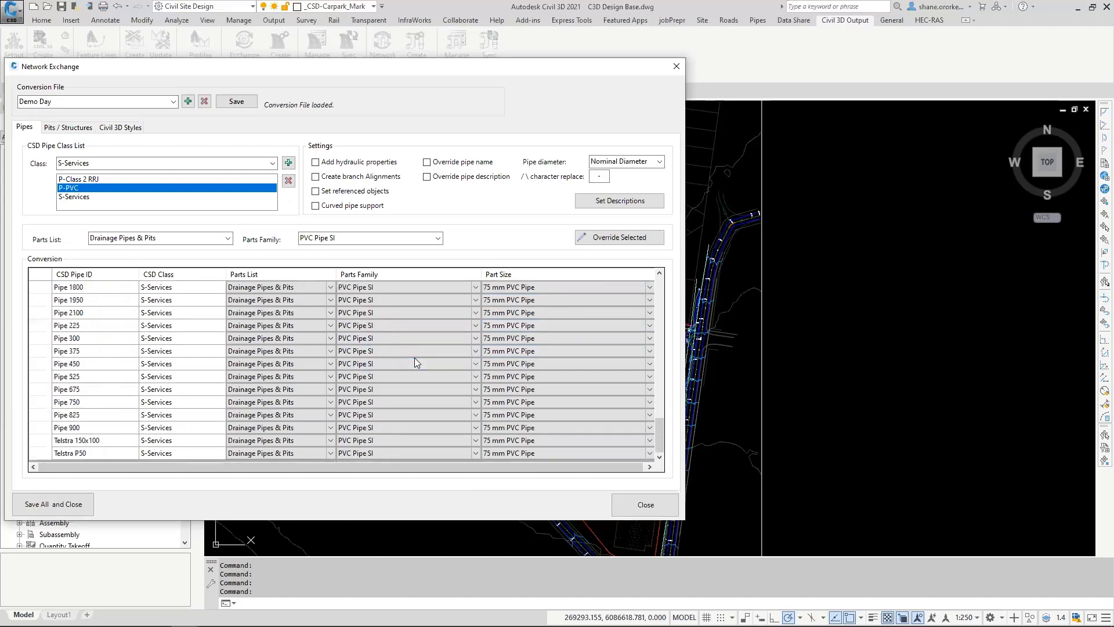
{"action": "left_click", "coordinate": [565, 441]}
{"action": "left_click", "coordinate": [565, 440]}
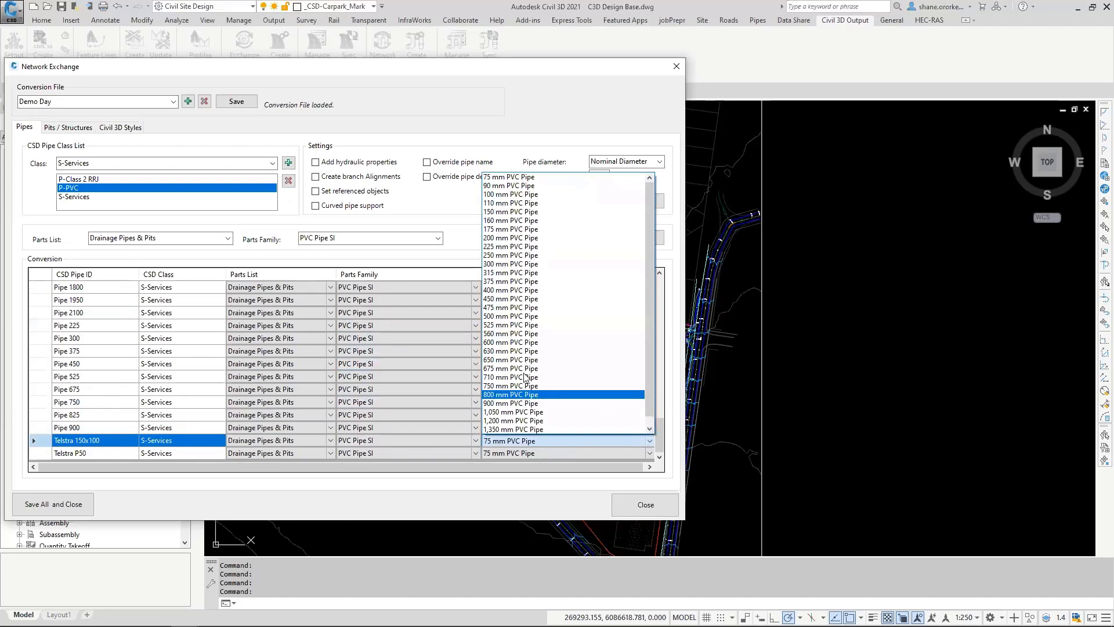
{"action": "left_click", "coordinate": [511, 213]}
{"action": "left_click", "coordinate": [538, 452]}
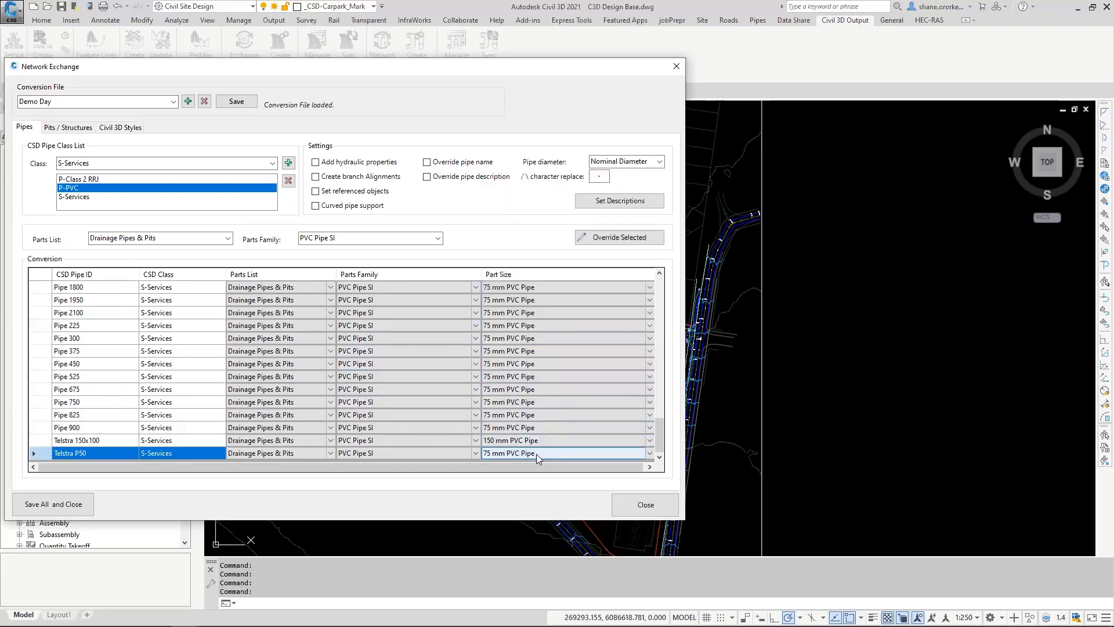
{"action": "left_click", "coordinate": [537, 454]}
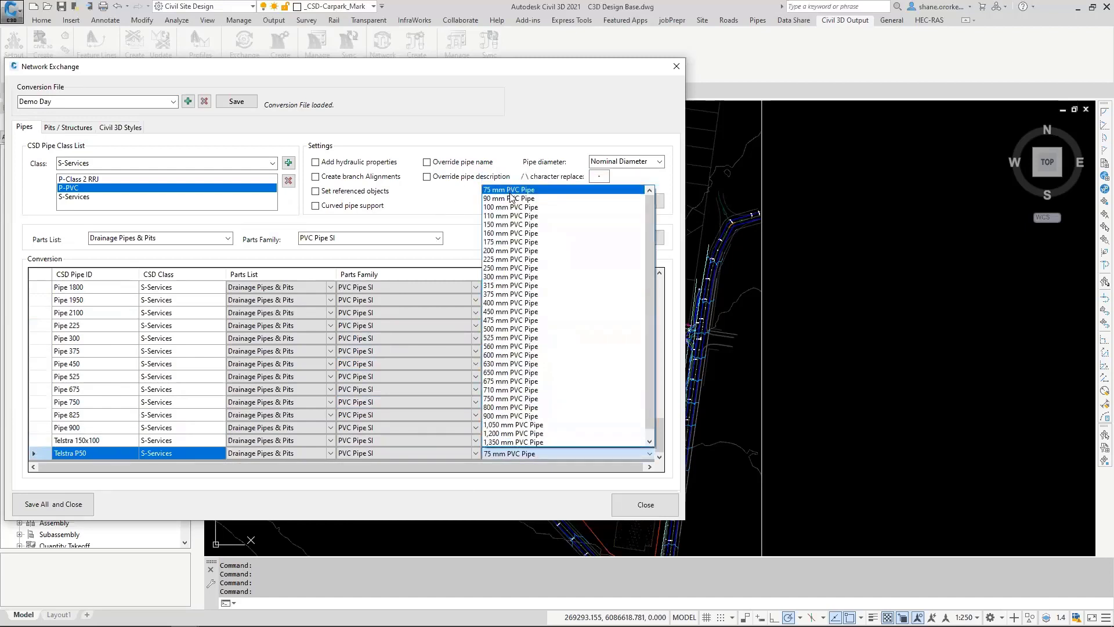
{"action": "left_click", "coordinate": [512, 191]}
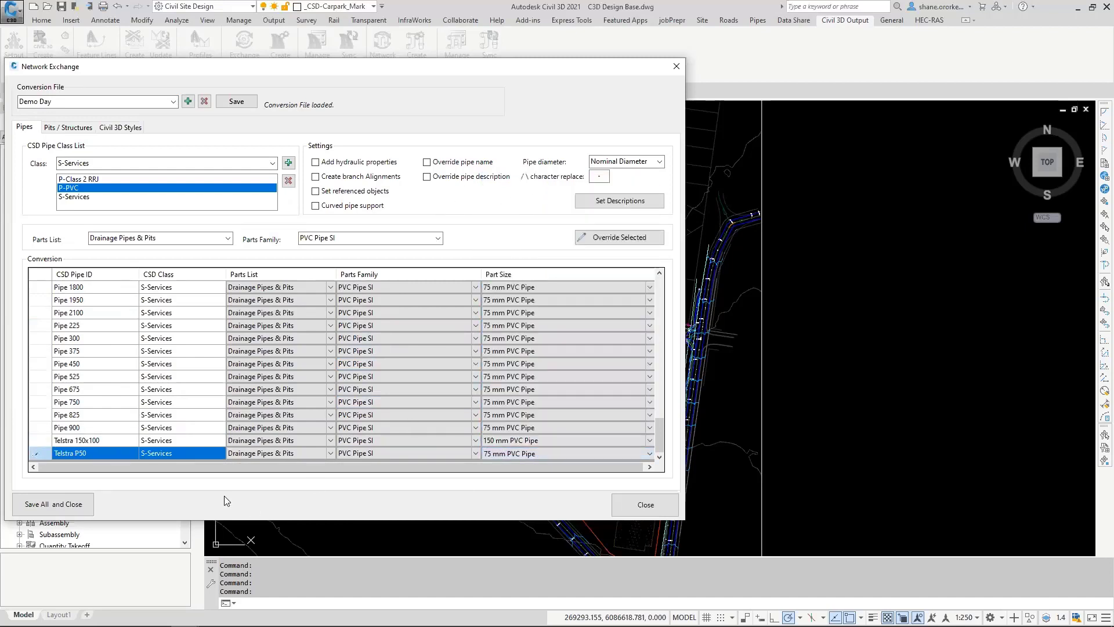
{"action": "left_click", "coordinate": [82, 452]}
Step: Enable hydraulic properties, branch alignments, referenced objects, curved pipe support, and the pipe name and description overrides
{"action": "left_click", "coordinate": [316, 164]}
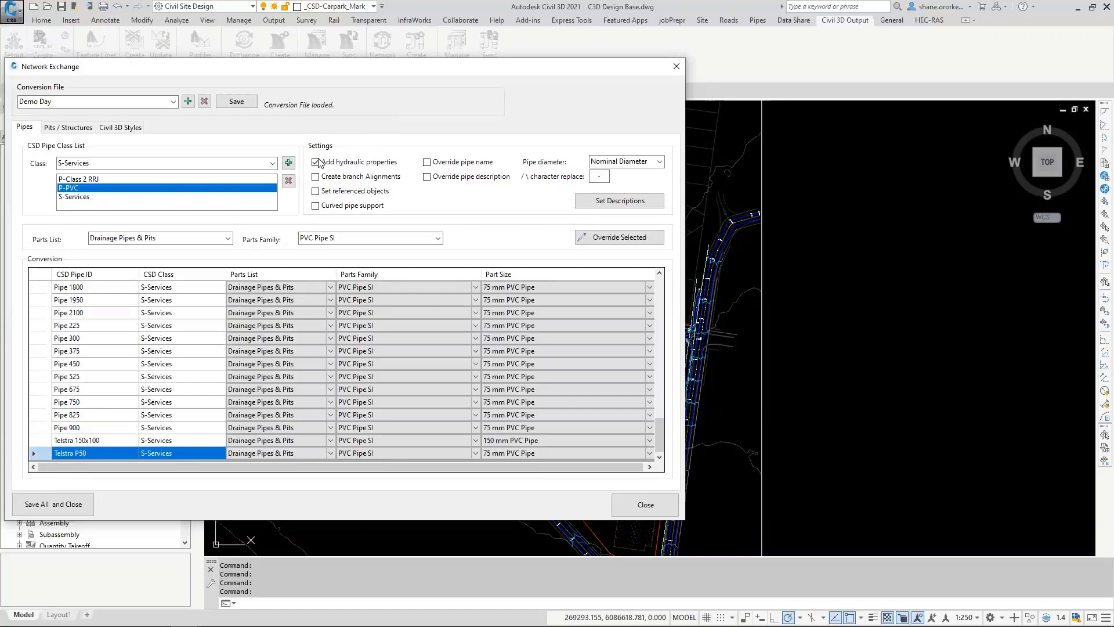
{"action": "left_click", "coordinate": [317, 178]}
{"action": "left_click", "coordinate": [315, 206]}
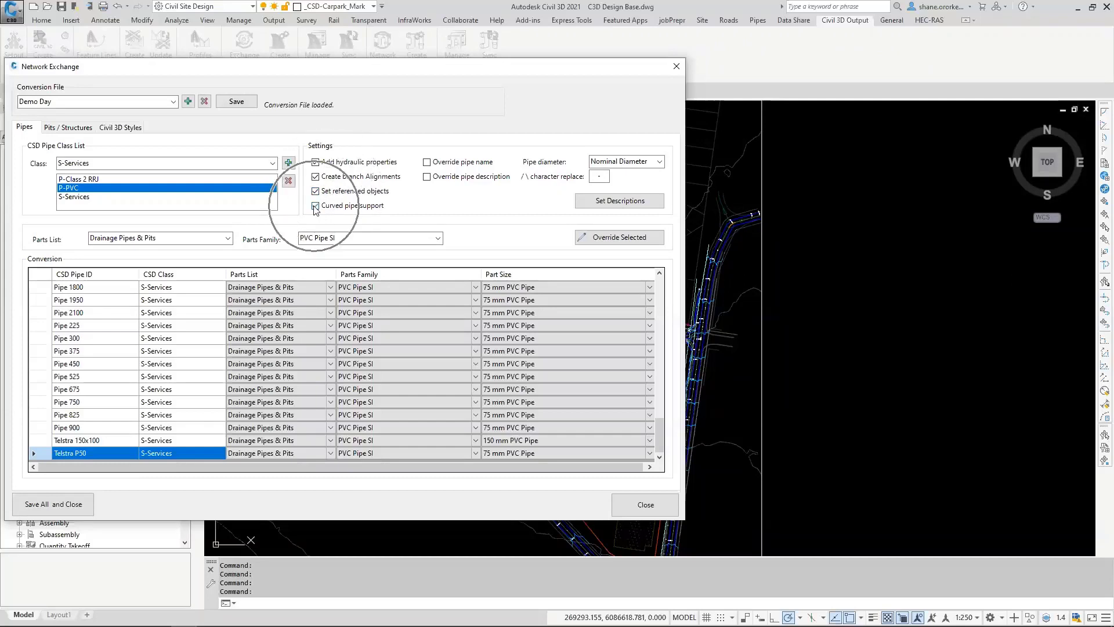
{"action": "left_click", "coordinate": [315, 206]}
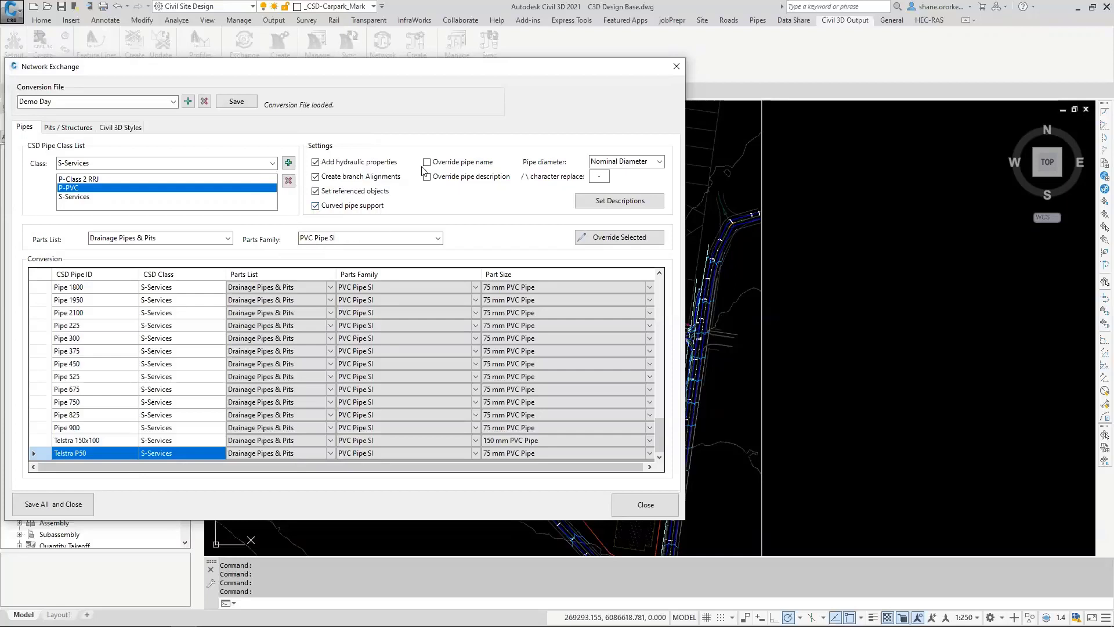
{"action": "left_click", "coordinate": [457, 166]}
{"action": "key", "text": "ctrl"}
{"action": "left_click", "coordinate": [427, 178]}
Step: Set the Civil 3D object description of the 225 P-Class 2 RRJ pipe to "225 dia RCP" and apply it
{"action": "left_click", "coordinate": [605, 204]}
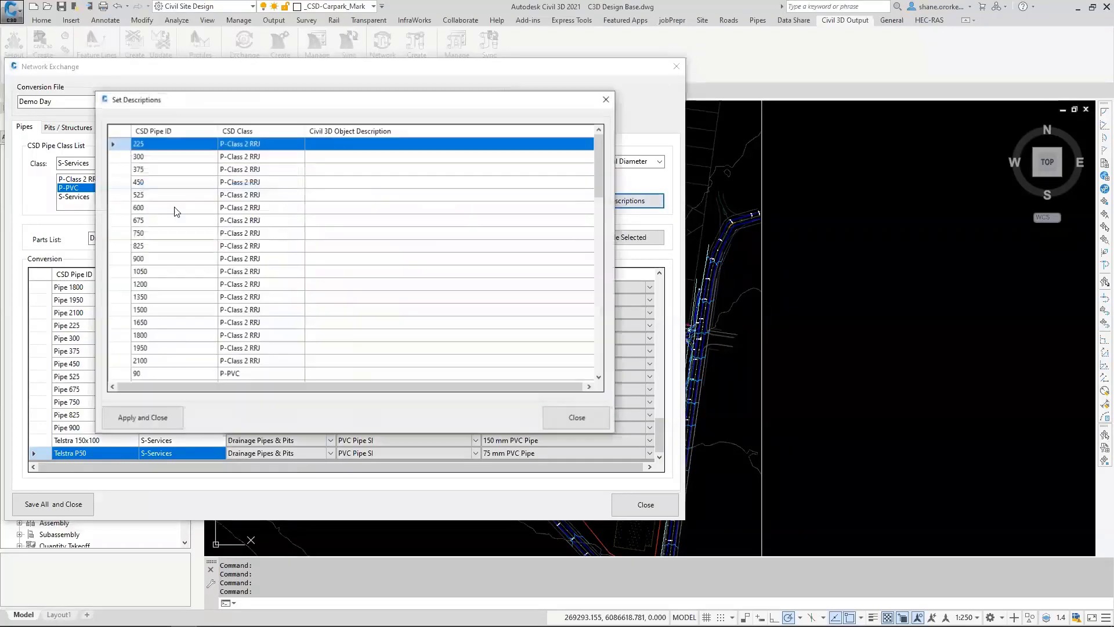
{"action": "left_click", "coordinate": [346, 144]}
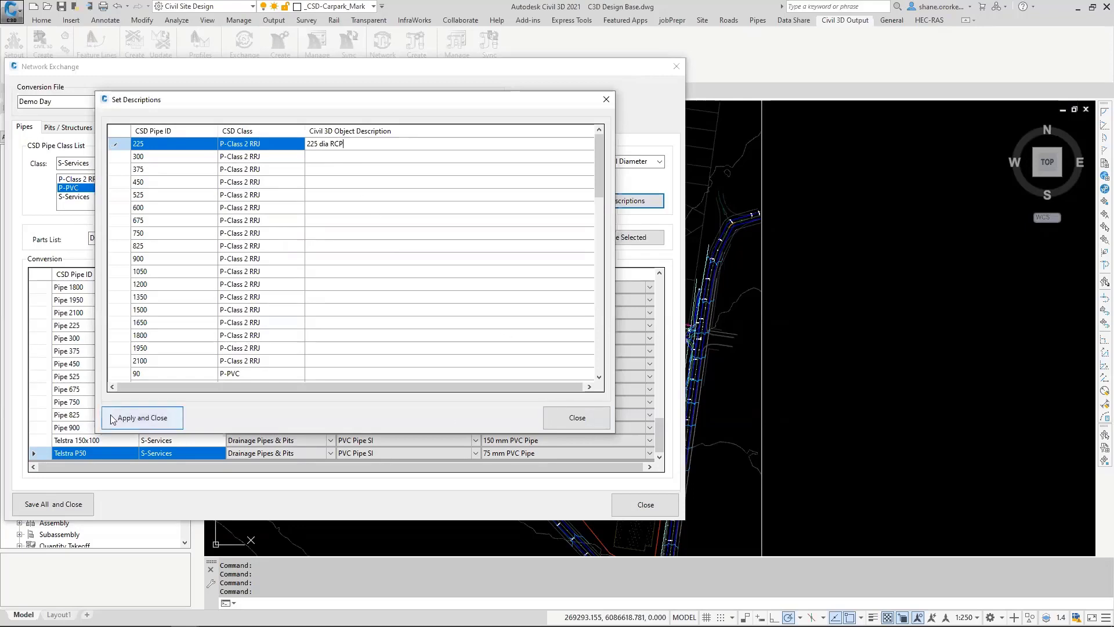
{"action": "left_click", "coordinate": [143, 419]}
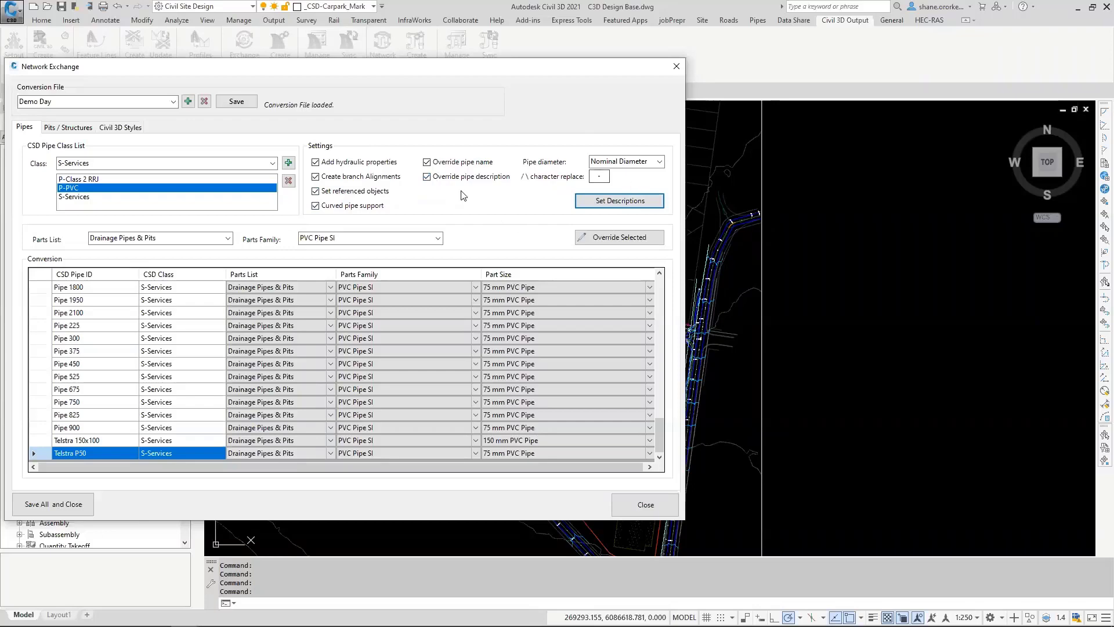
Step: Set the Civil 3D object description of the 300 P-Class 2 RRJ pipe to "200 RCP" and apply it
{"action": "left_click", "coordinate": [609, 201]}
{"action": "left_click", "coordinate": [339, 153]}
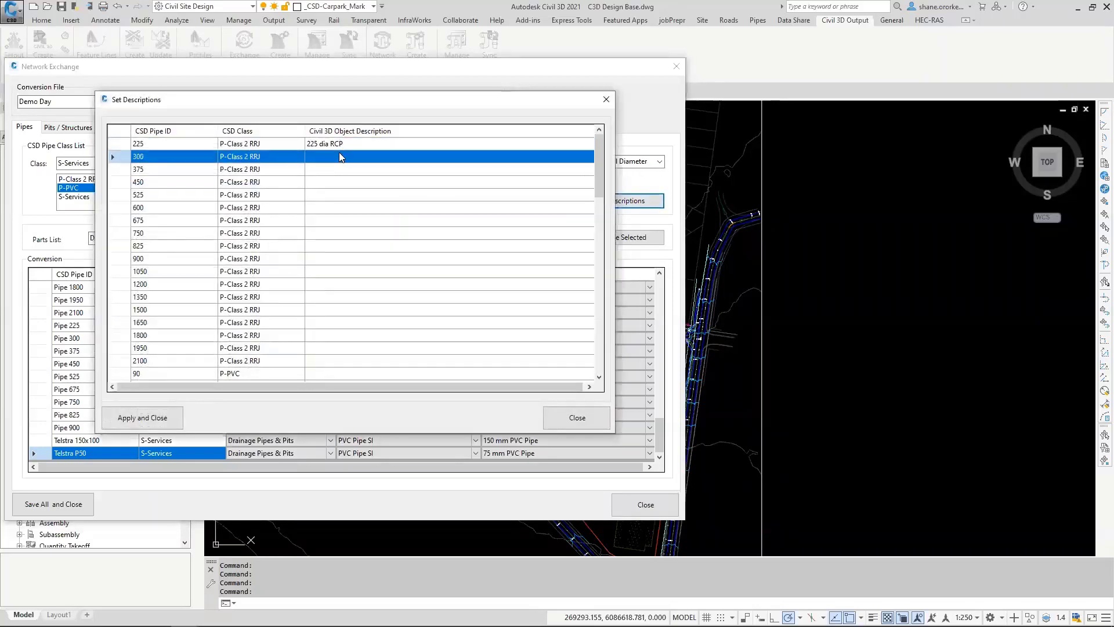
{"action": "left_click", "coordinate": [338, 153]}
{"action": "type", "text": "200 R"}
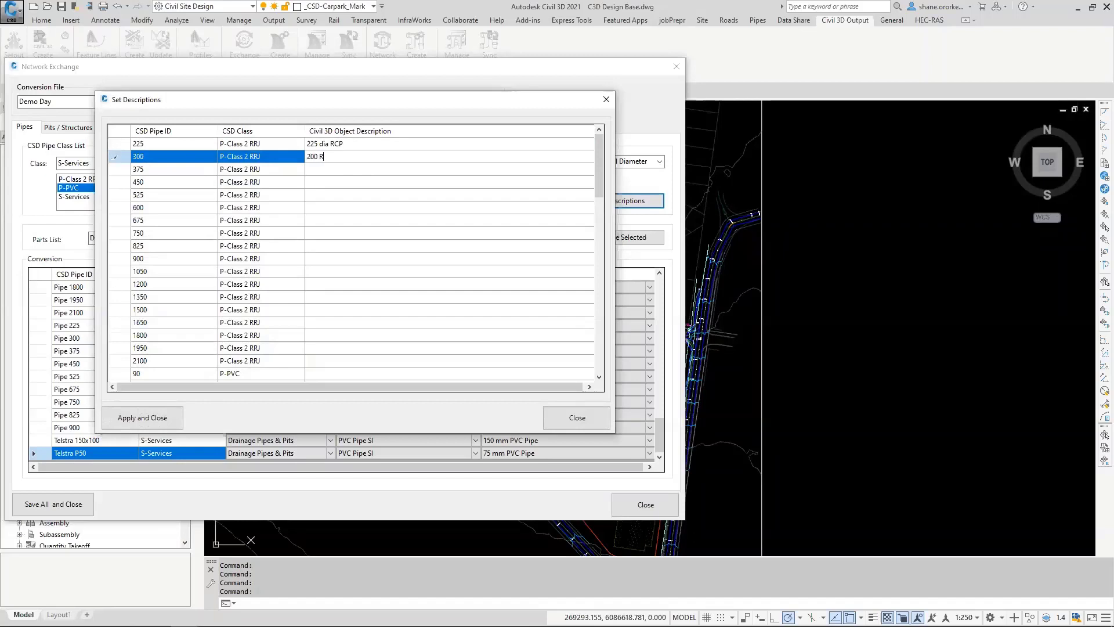
{"action": "type", "text": "C"}
{"action": "right_click", "coordinate": [451, 157]}
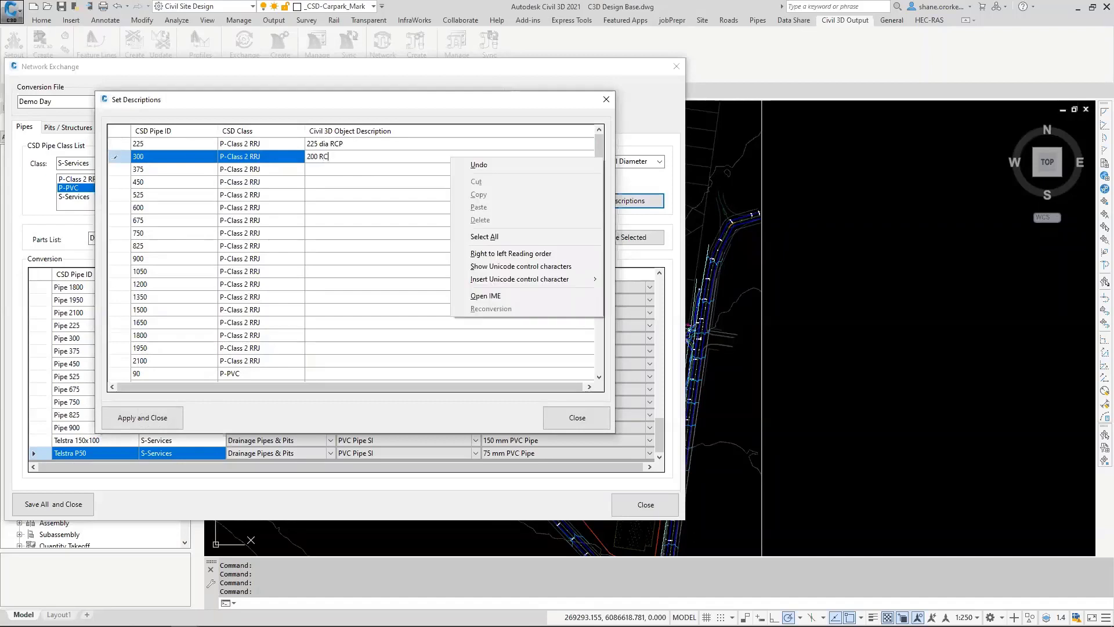
{"action": "left_click", "coordinate": [337, 154]}
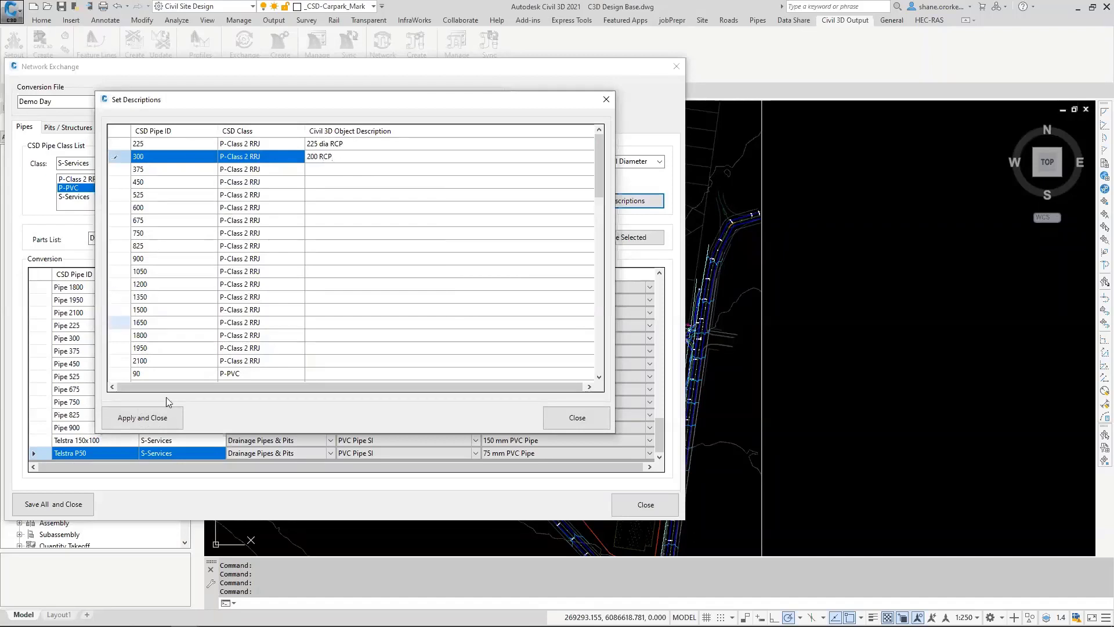
{"action": "left_click", "coordinate": [147, 420]}
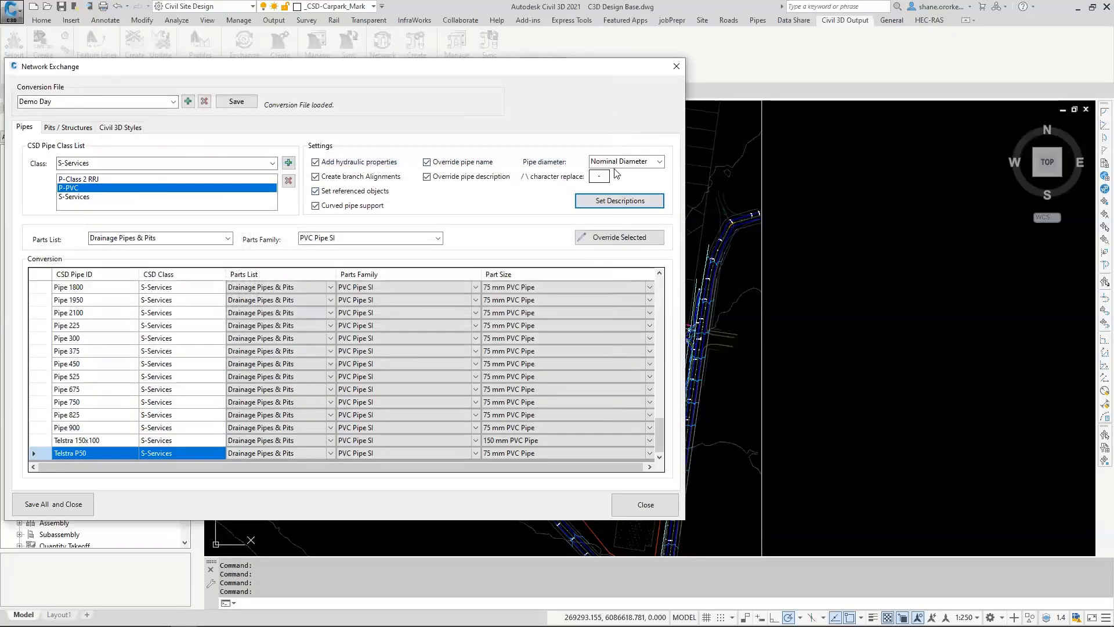
{"action": "key", "text": "ctrl"}
{"action": "key", "text": "ctrl"}
{"action": "key", "text": "ctrl"}
{"action": "double_click", "coordinate": [599, 176]}
Step: Add the SEP & Grate 1.80m pit family to the conversion with parts list Drainage Pipes & Pits and family Rectangular Structure Slab Top Rectangular Frame
{"action": "left_click", "coordinate": [69, 128]}
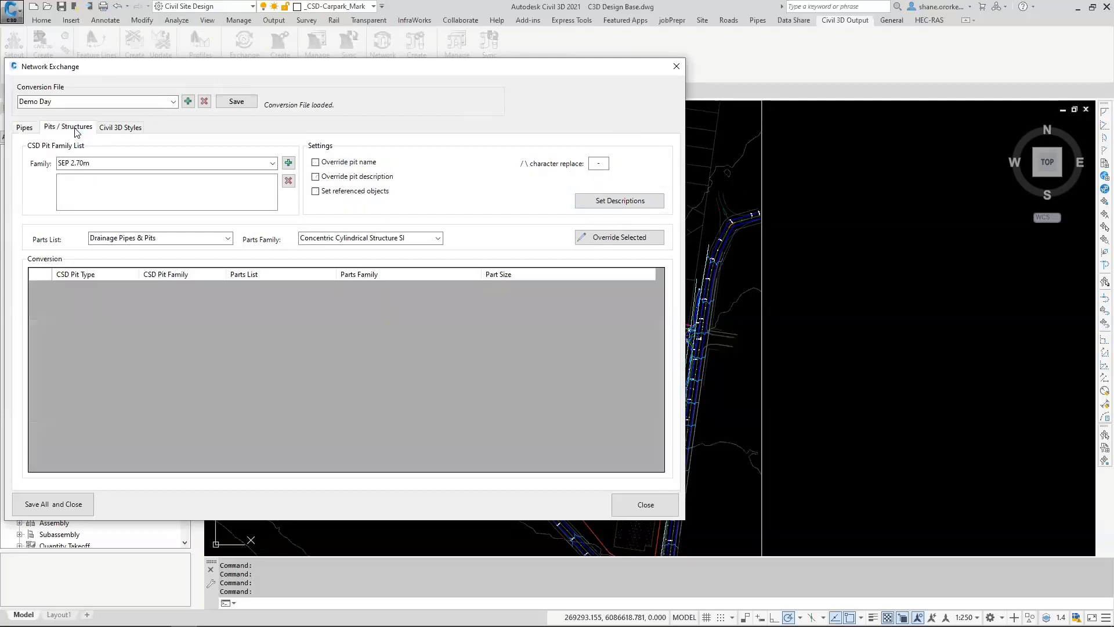
{"action": "key", "text": "ctrl"}
{"action": "key", "text": "ctrl"}
{"action": "left_click", "coordinate": [243, 163]}
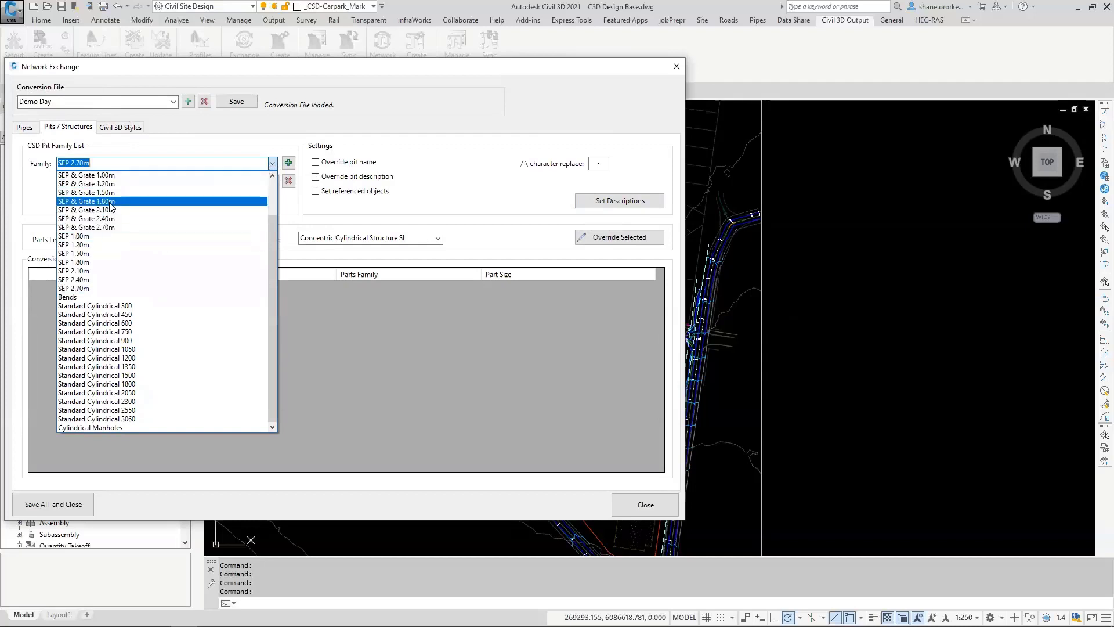
{"action": "left_click", "coordinate": [82, 201]}
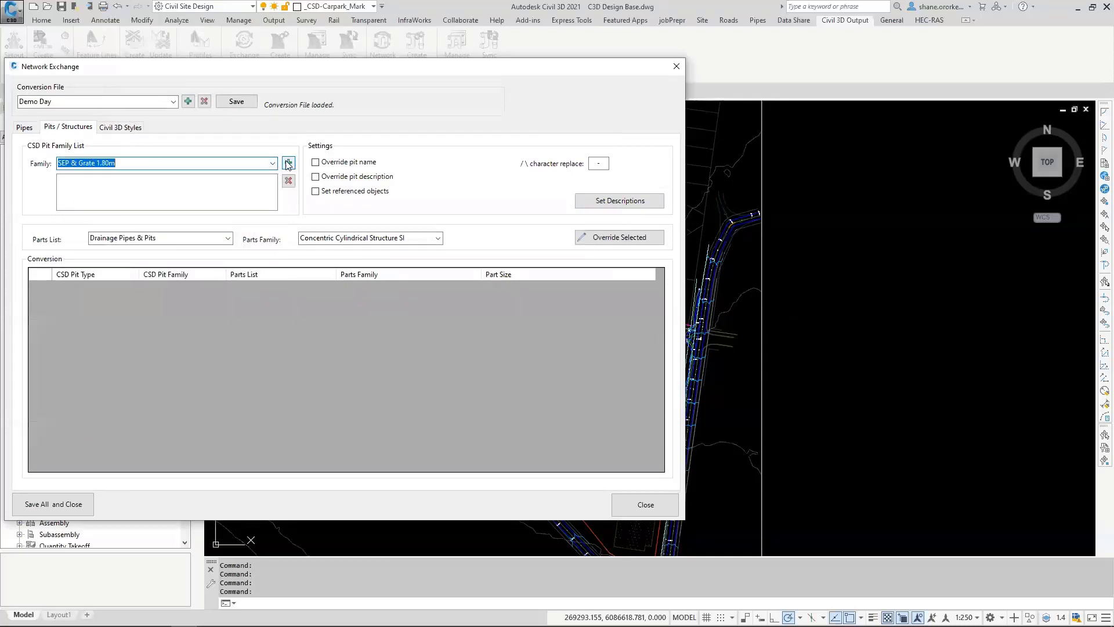
{"action": "left_click", "coordinate": [228, 238]}
{"action": "left_click", "coordinate": [223, 248]}
{"action": "left_click", "coordinate": [357, 240]}
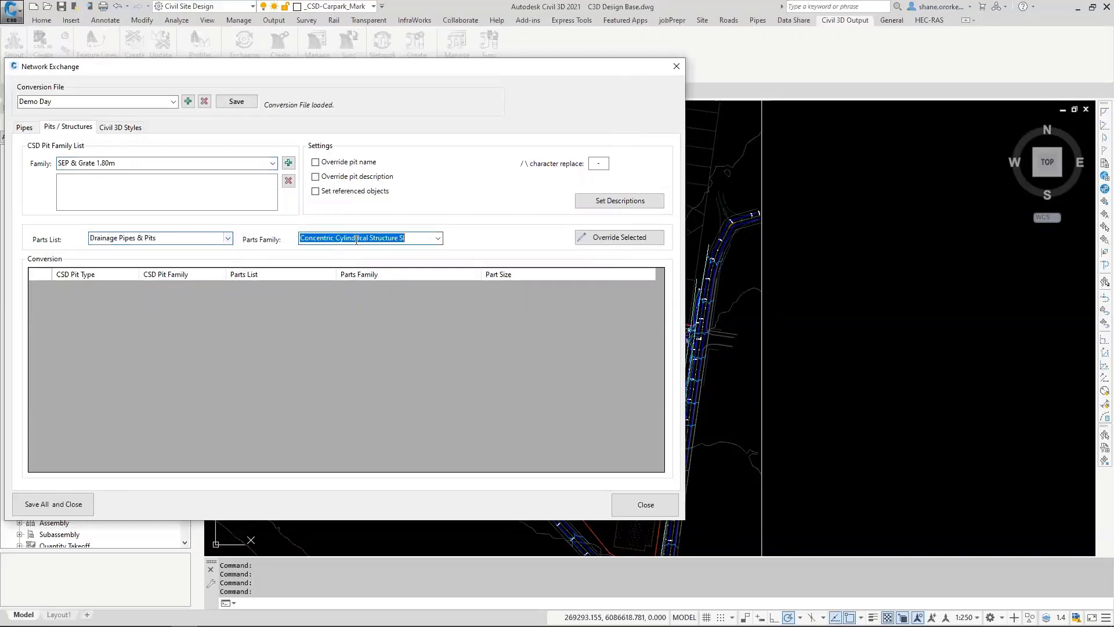
{"action": "left_click", "coordinate": [438, 238]}
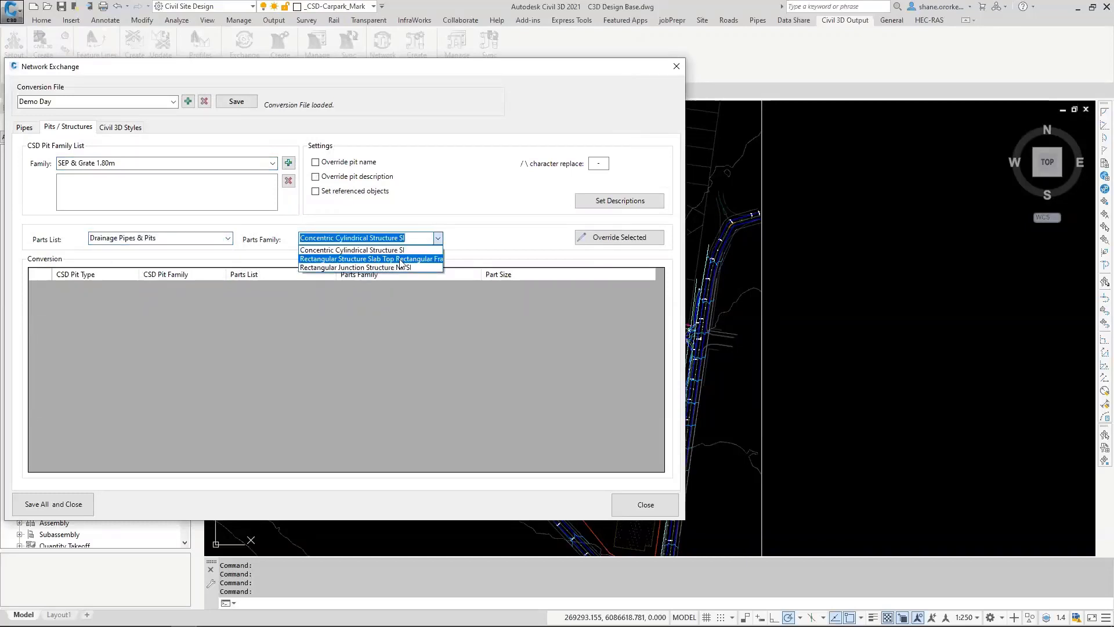
{"action": "left_click", "coordinate": [400, 259]}
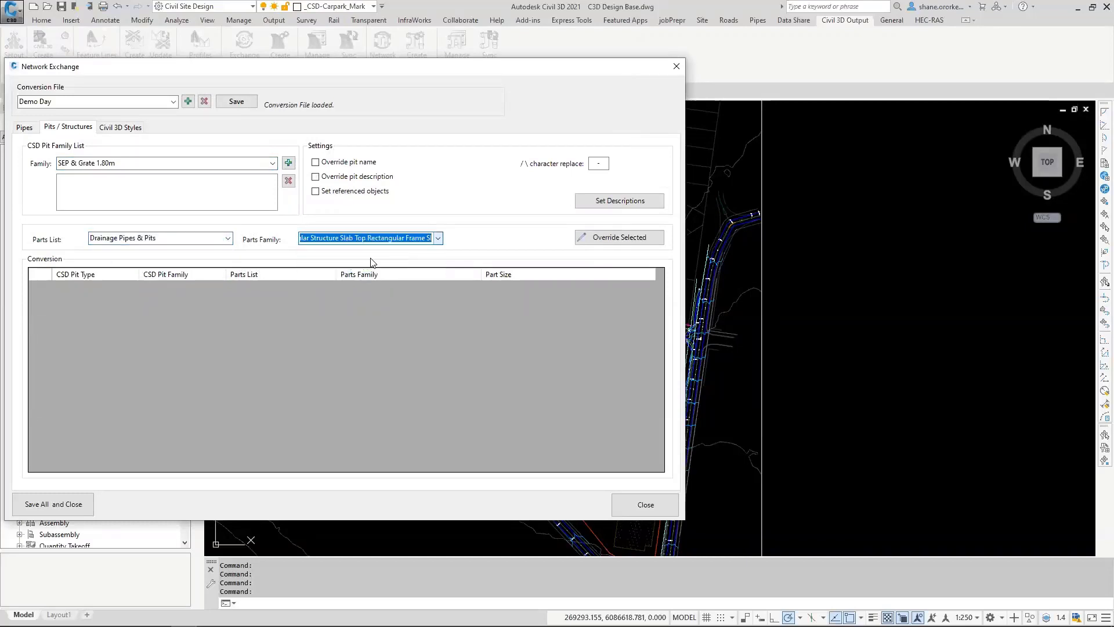
{"action": "left_click", "coordinate": [288, 163]}
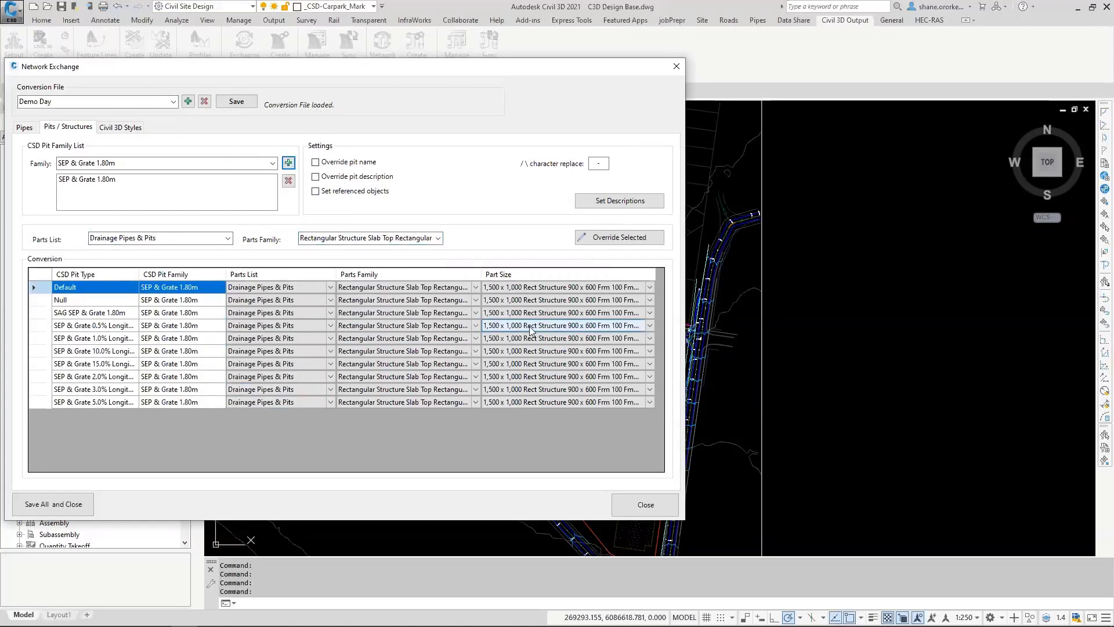
Step: Set the part size of the Null and SAG SEP & Grate 1.80m pits to 1,875 x 750 Rect Structure 300 x 300 Frm
{"action": "left_click", "coordinate": [558, 301]}
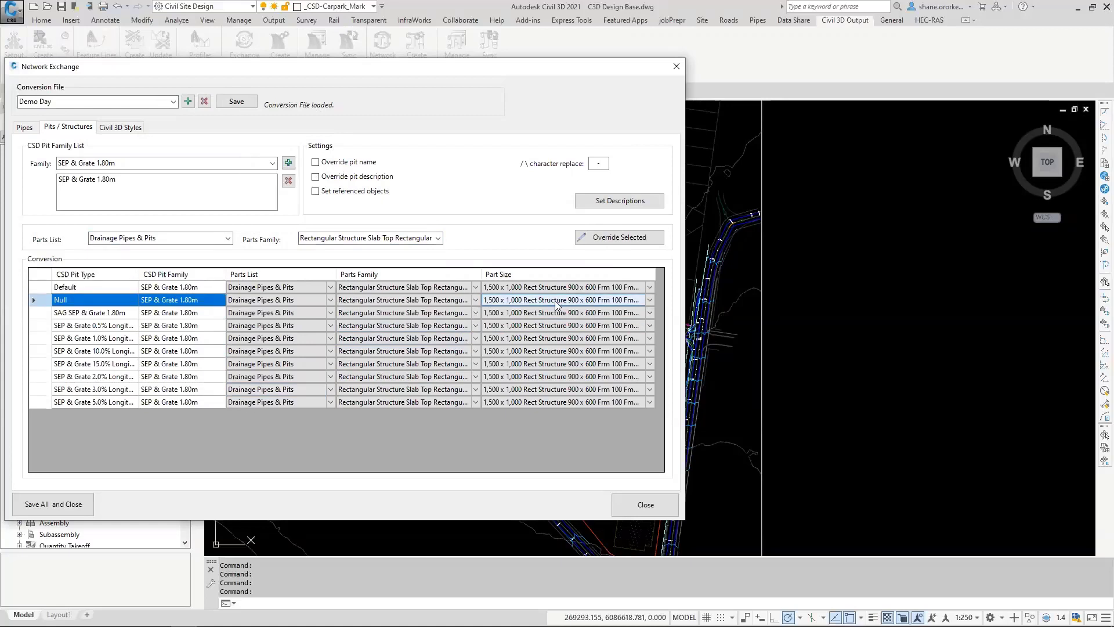
{"action": "left_click", "coordinate": [556, 301]}
{"action": "left_click", "coordinate": [534, 323]}
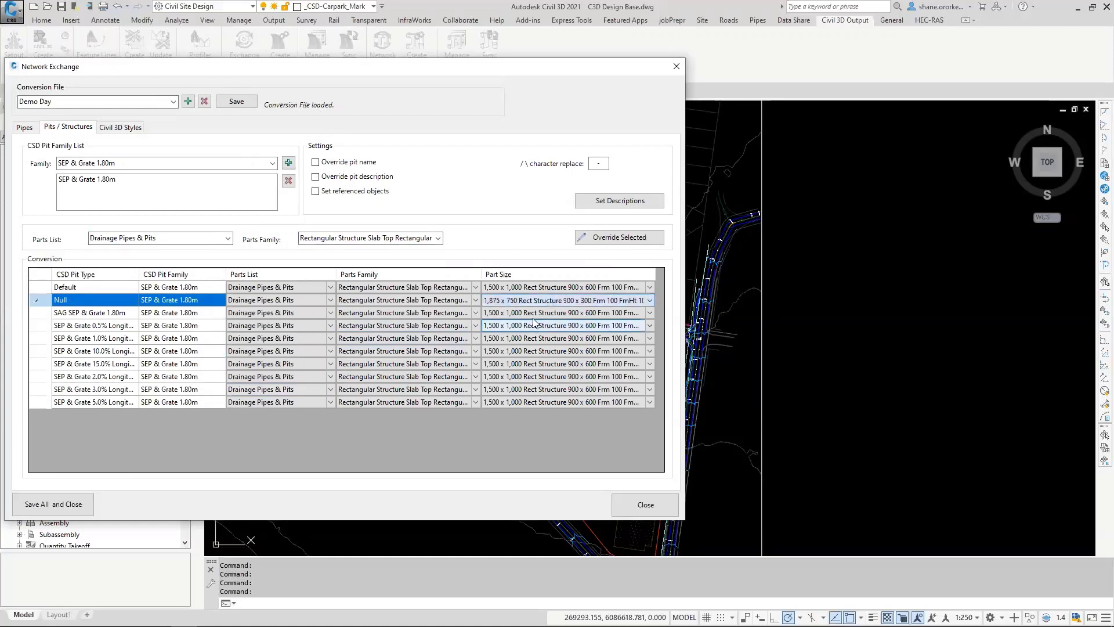
{"action": "left_click", "coordinate": [534, 314]}
{"action": "left_click", "coordinate": [534, 314]}
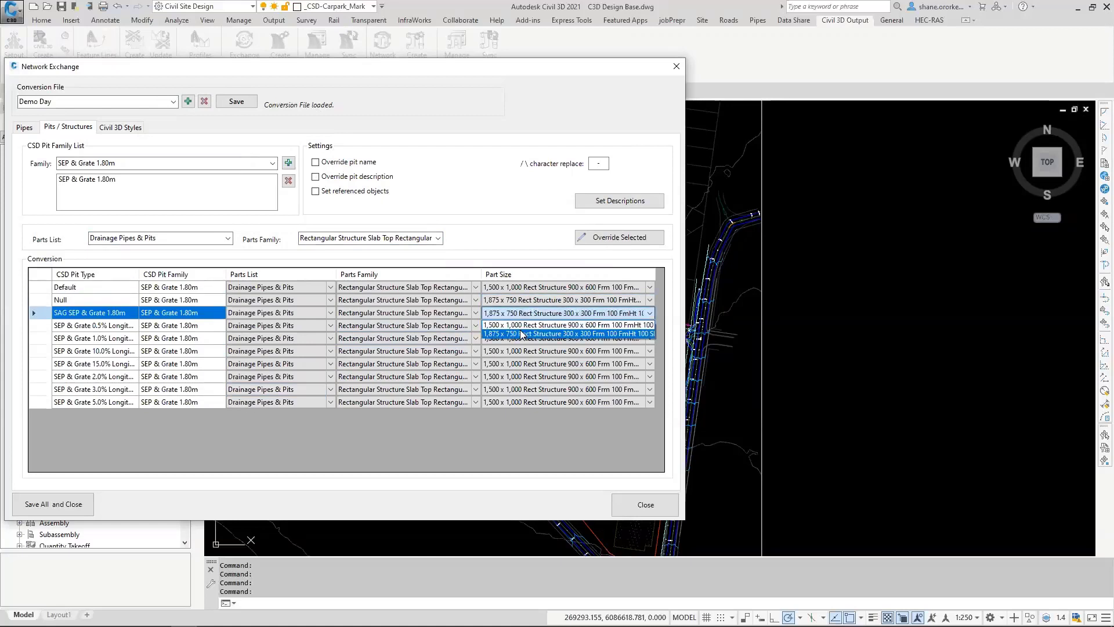
{"action": "left_click", "coordinate": [521, 334]}
Step: Add the SEP & Grate 1.50m pit family to the conversion with the same parts list and parts family
{"action": "left_click", "coordinate": [271, 163]}
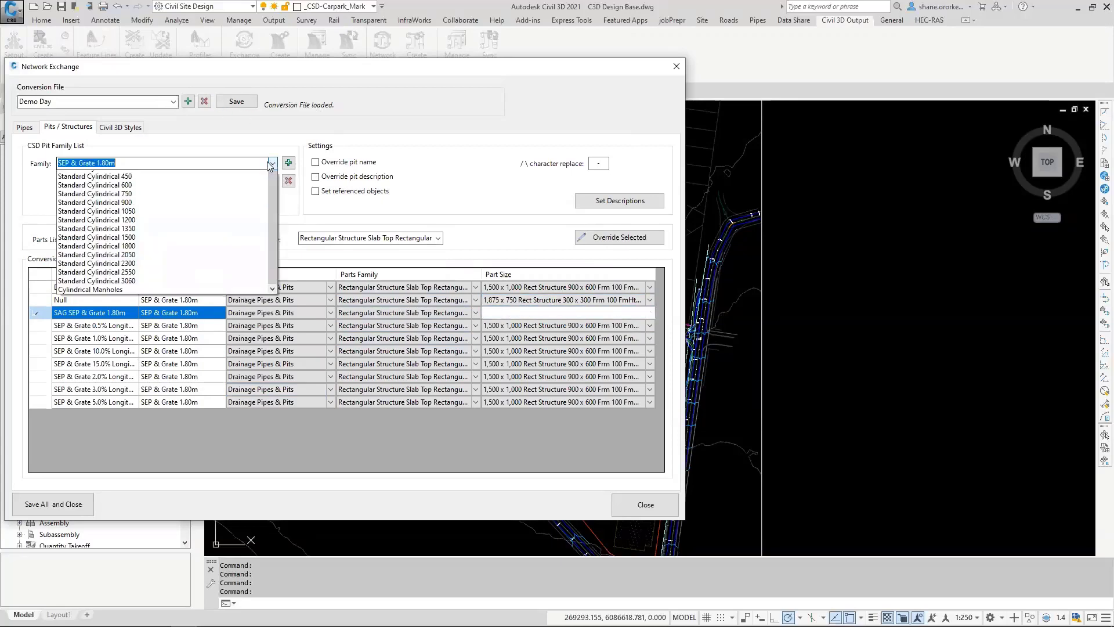
{"action": "scroll", "coordinate": [162, 232], "scroll_direction": "up", "scroll_amount": 5}
{"action": "left_click", "coordinate": [120, 193]}
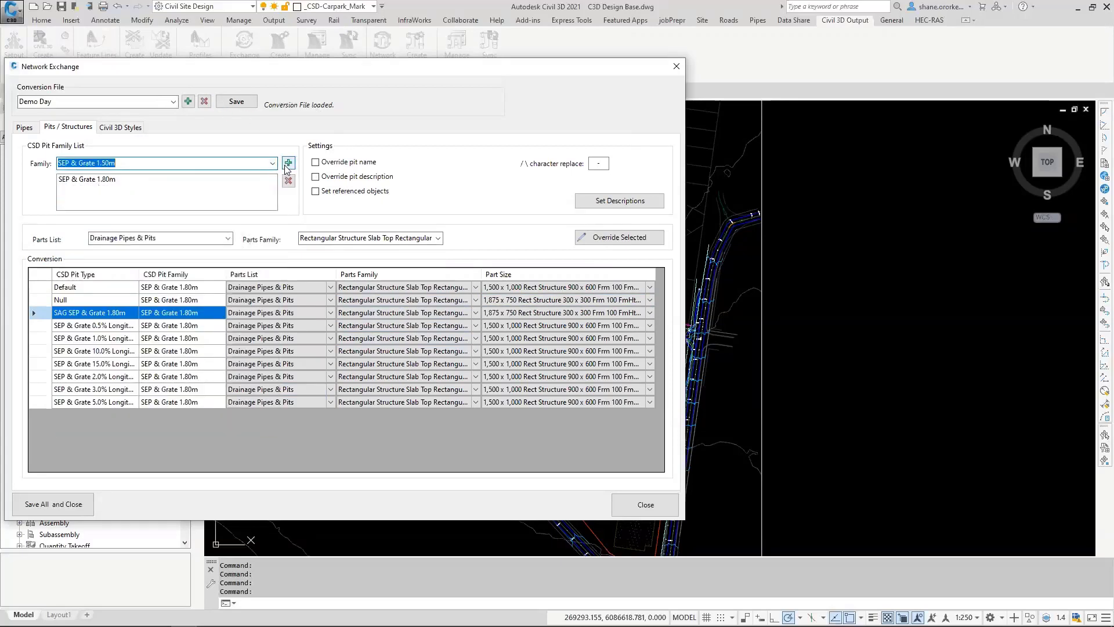
{"action": "left_click", "coordinate": [288, 165]}
Step: Add the Junction Pits and Interallotment Pit families to the conversion, keeping the same parts list and parts family
{"action": "left_click", "coordinate": [272, 164]}
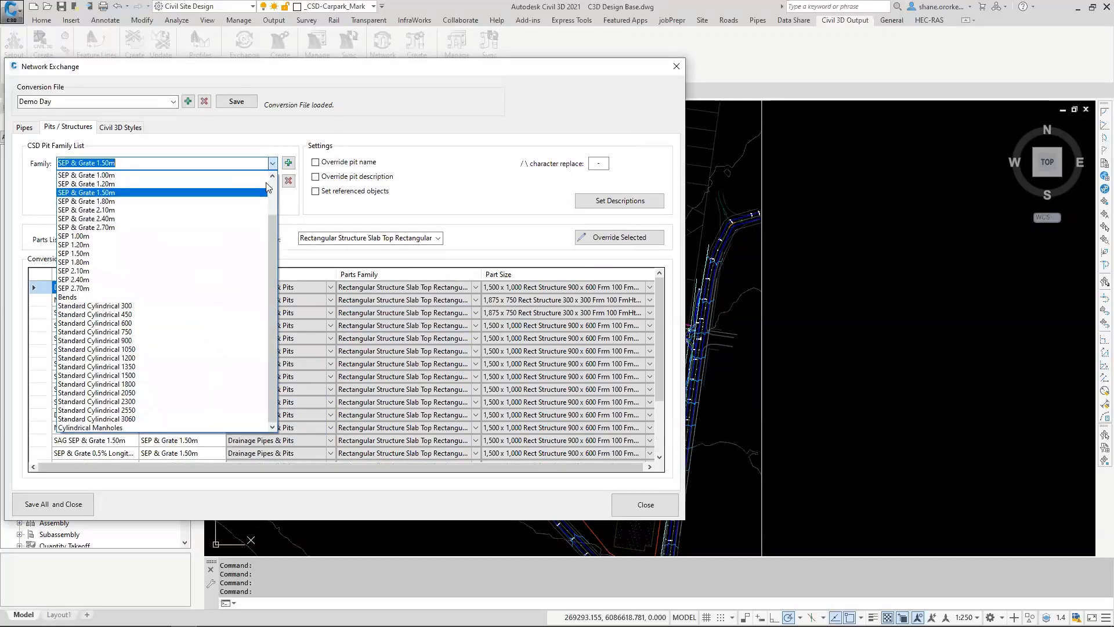
{"action": "scroll", "coordinate": [121, 228], "scroll_direction": "up", "scroll_amount": 1}
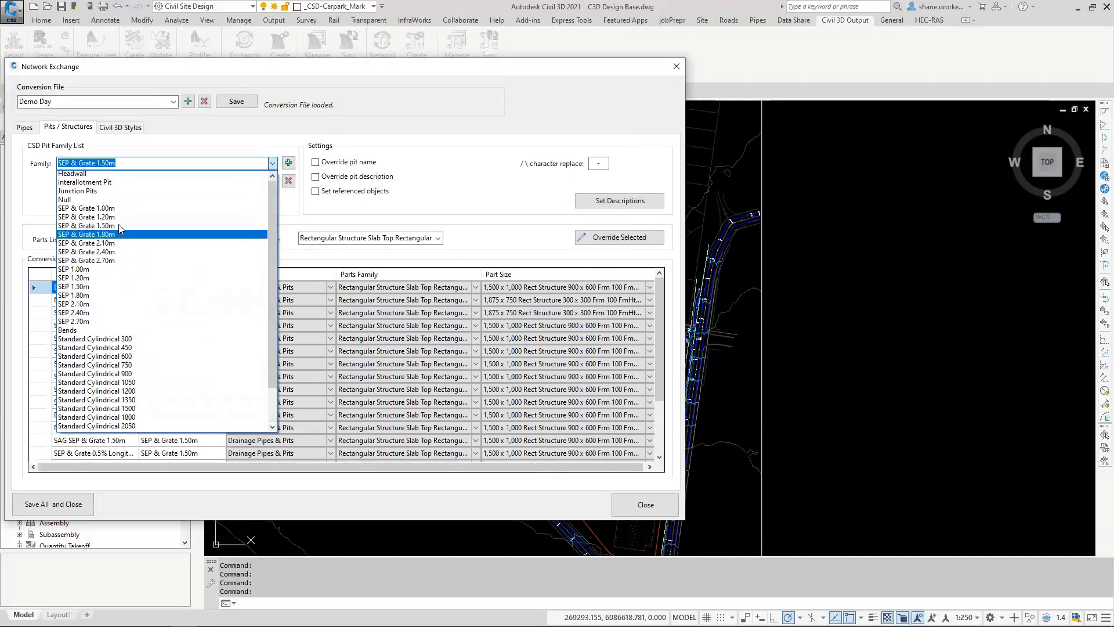
{"action": "left_click", "coordinate": [110, 191]}
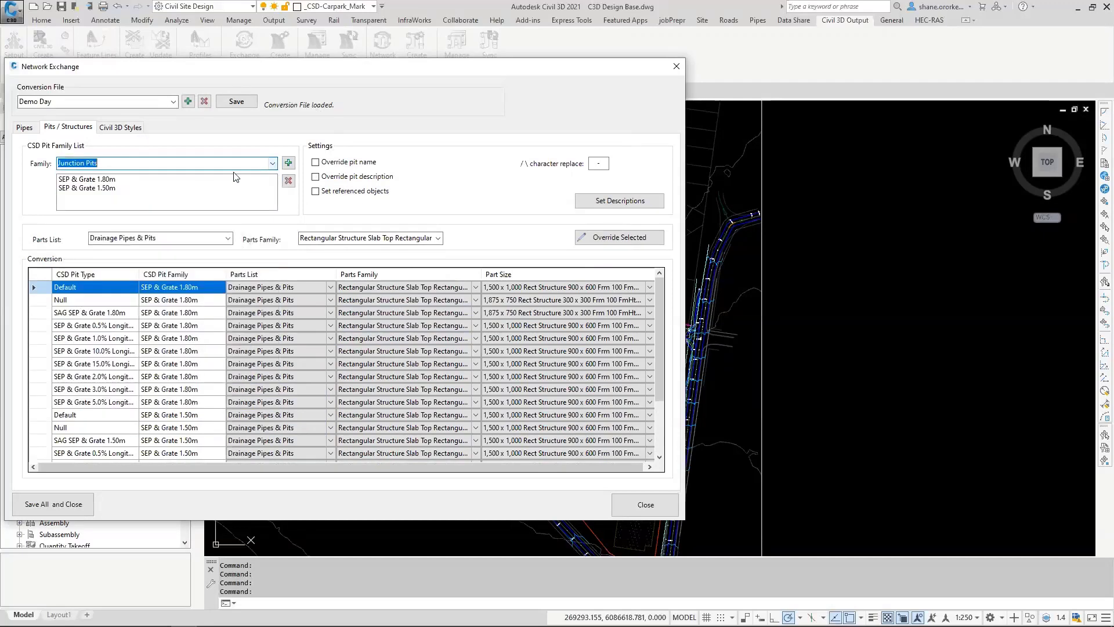
{"action": "left_click", "coordinate": [288, 164]}
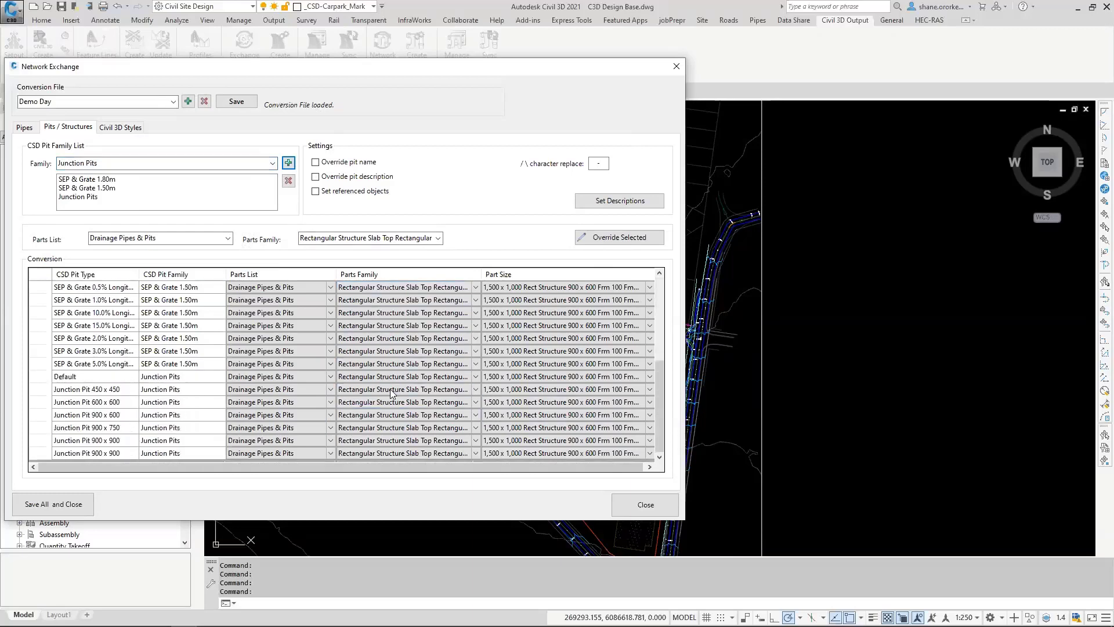
{"action": "left_click", "coordinate": [272, 163]}
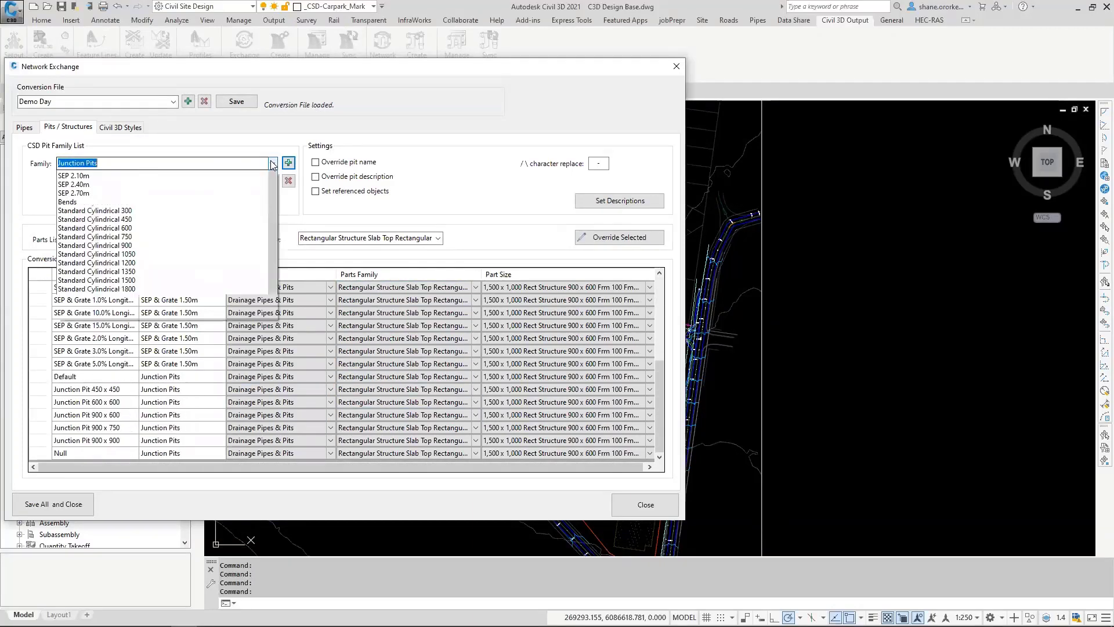
{"action": "left_click", "coordinate": [87, 194]}
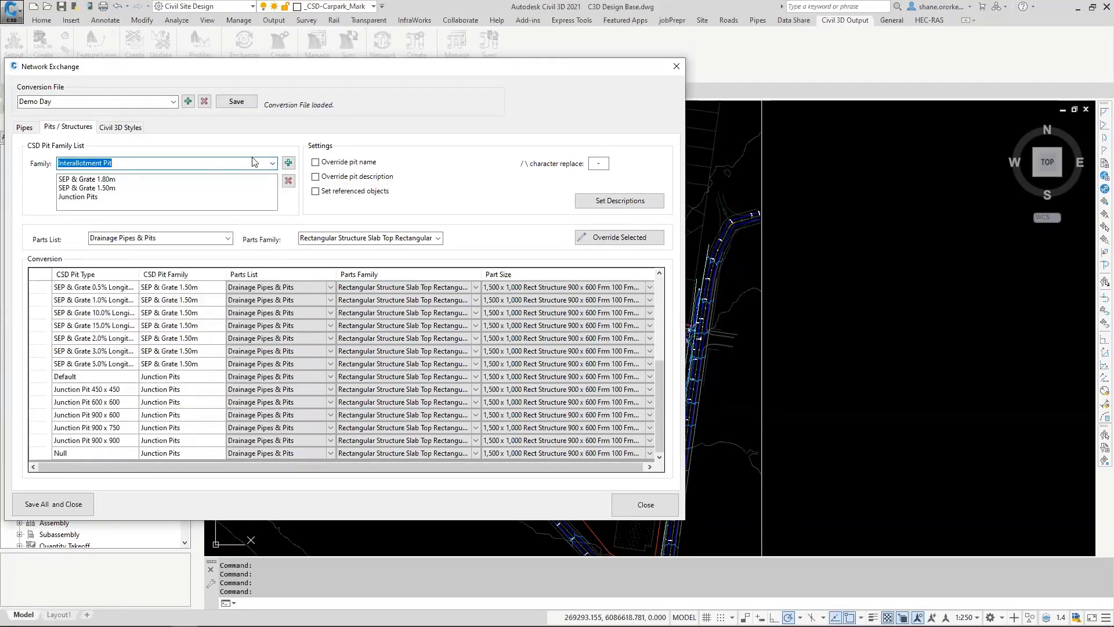
{"action": "left_click", "coordinate": [288, 163]}
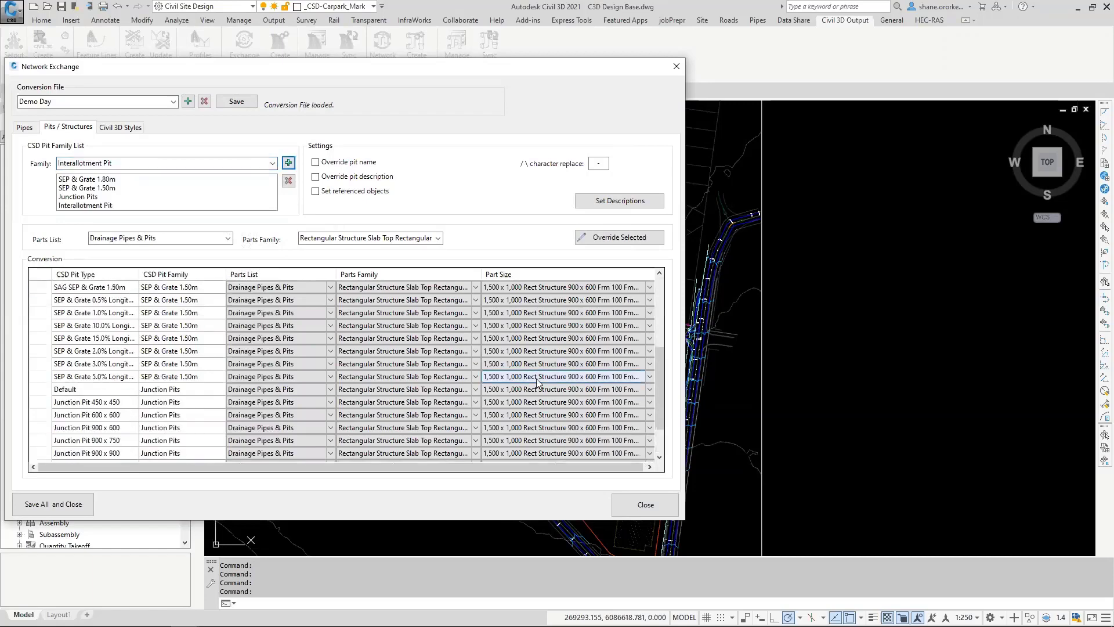
{"action": "scroll", "coordinate": [537, 382], "scroll_direction": "down", "scroll_amount": 2}
Step: Add the Standard Cylindrical 1050 pit family with parts family Concentric Cylindrical Structure SI, and enable Override pit name and Set referenced objects
{"action": "left_click", "coordinate": [273, 164]}
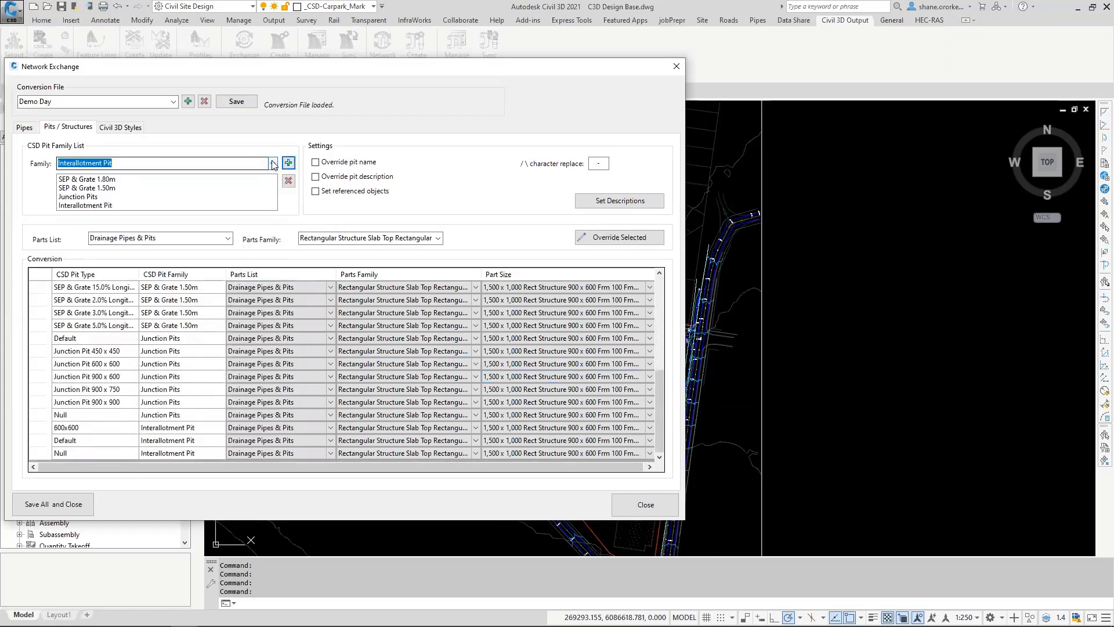
{"action": "left_click", "coordinate": [273, 163]}
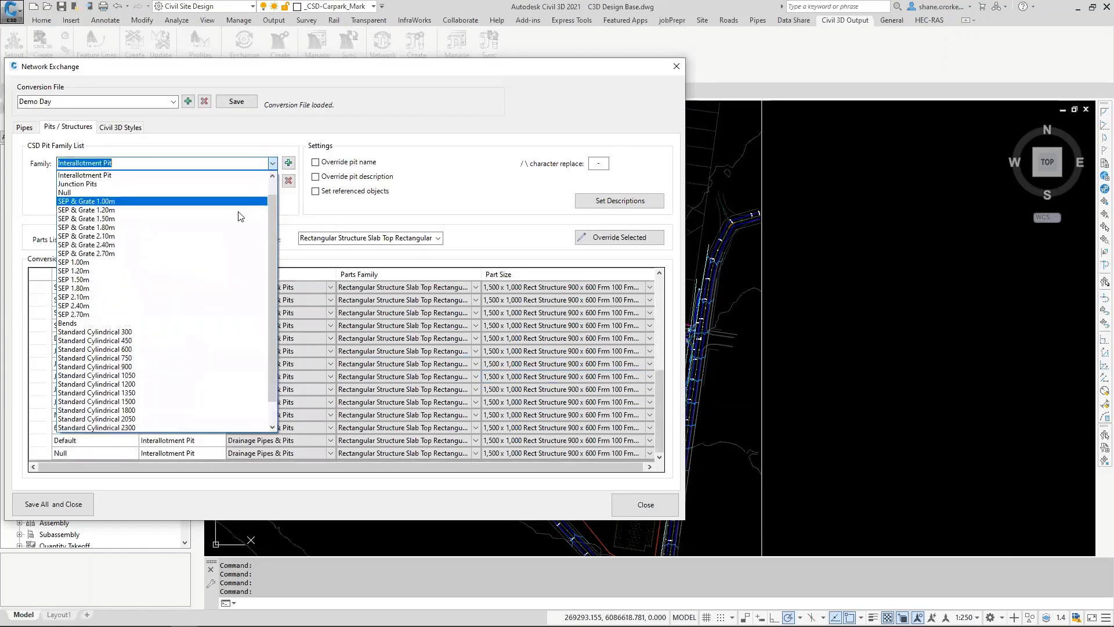
{"action": "left_click", "coordinate": [114, 376]}
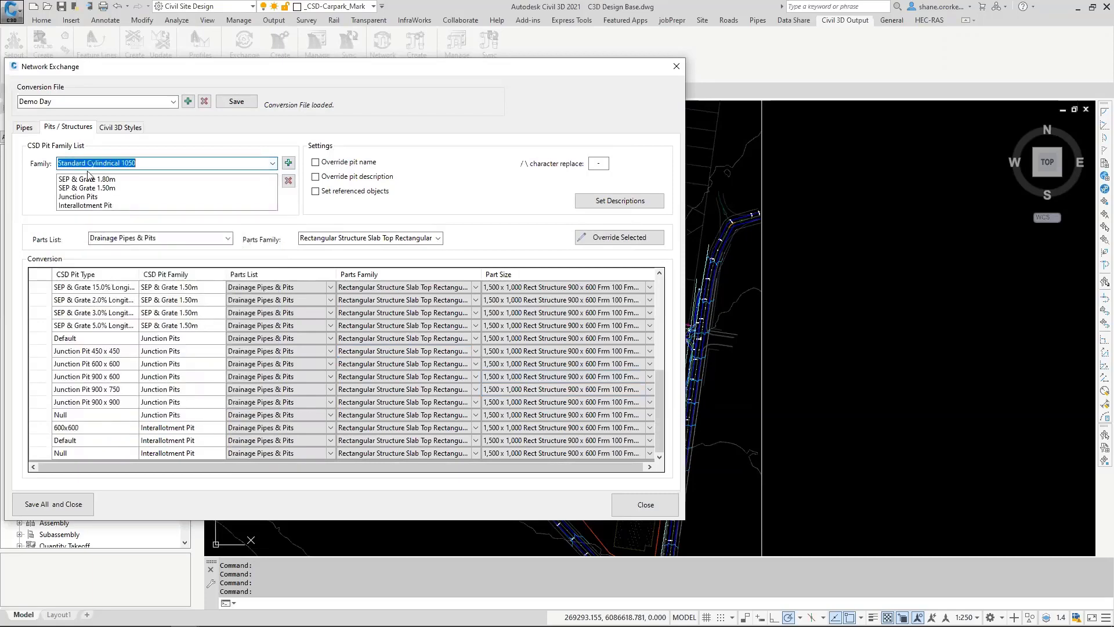
{"action": "left_click", "coordinate": [438, 238]}
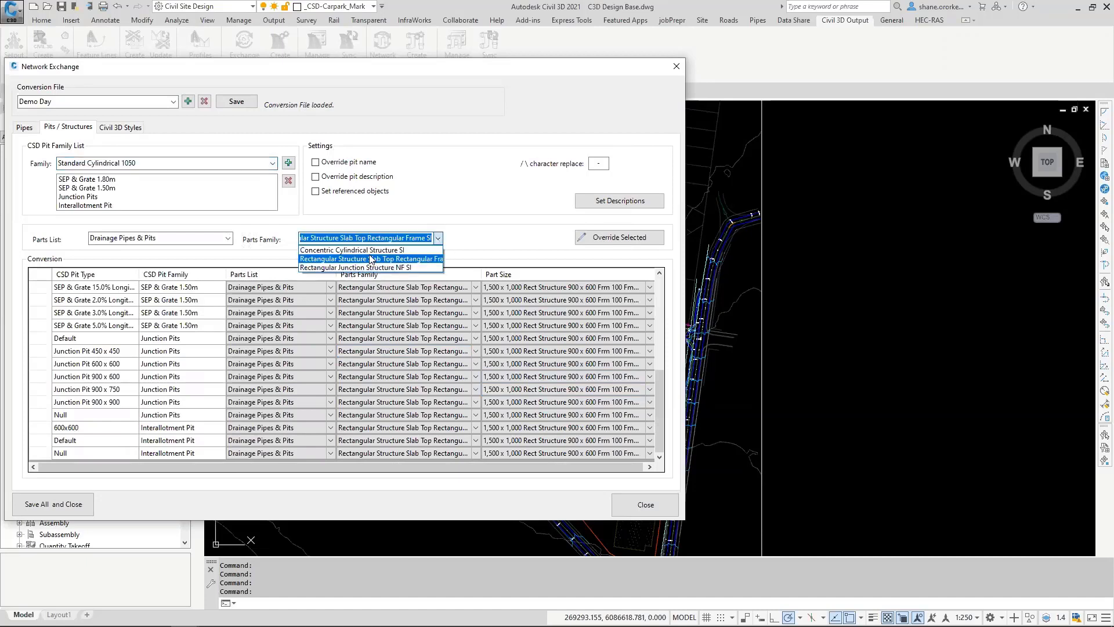
{"action": "left_click", "coordinate": [352, 251]}
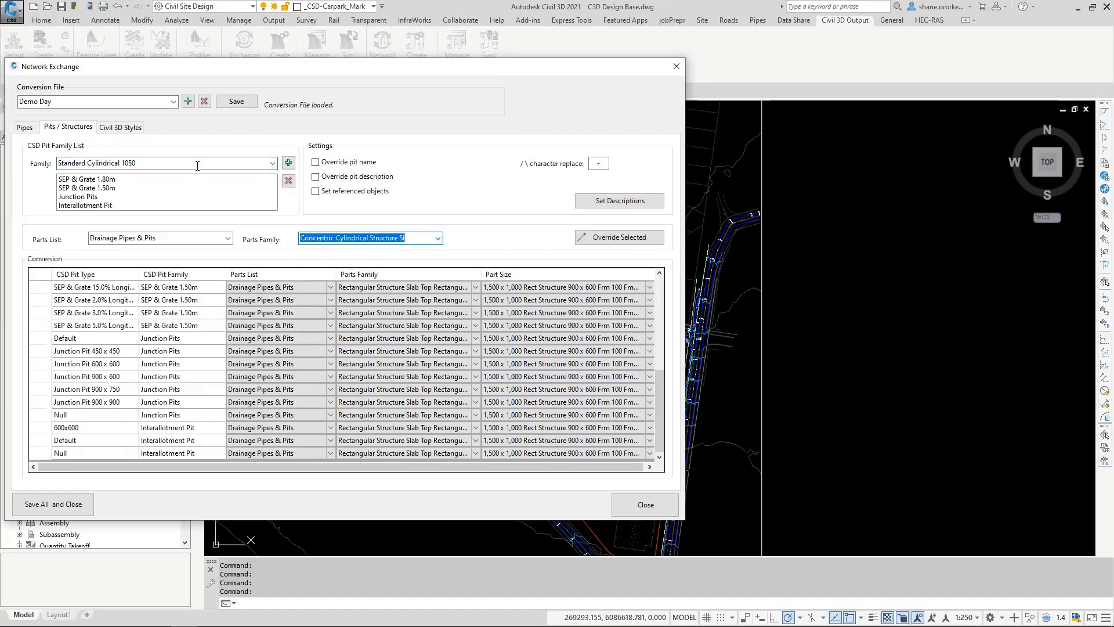
{"action": "left_click", "coordinate": [288, 163]}
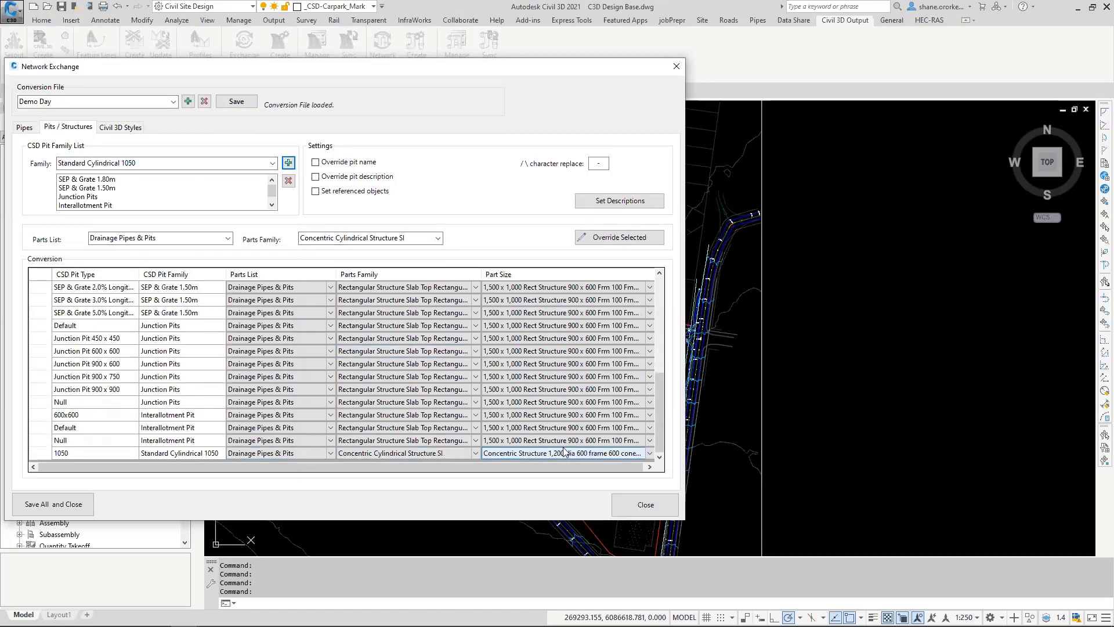
{"action": "left_click", "coordinate": [649, 453]}
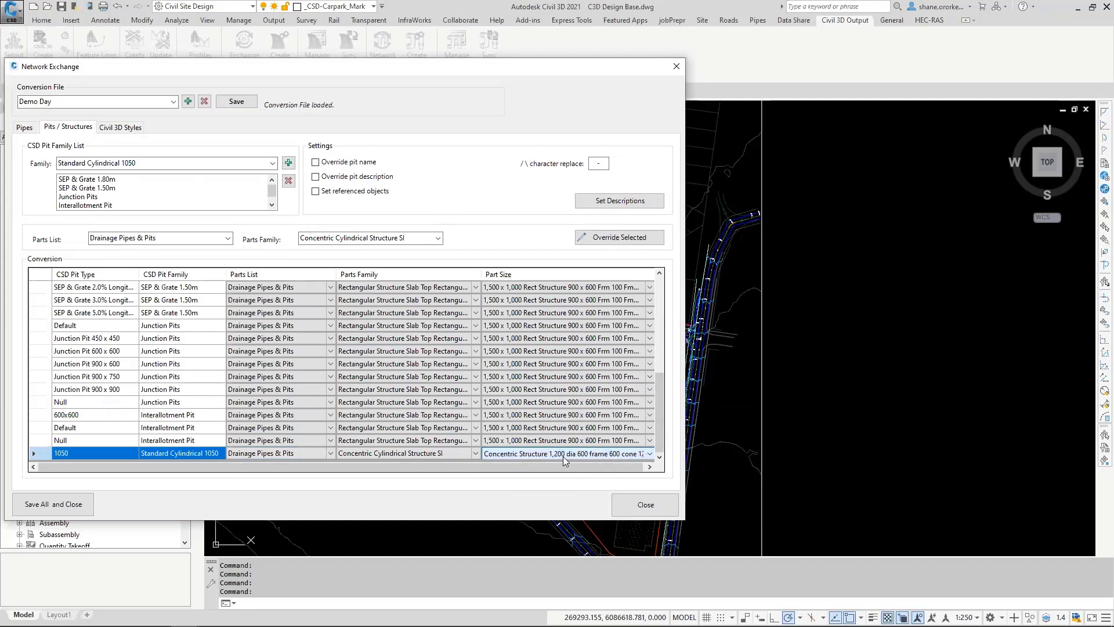
{"action": "left_click", "coordinate": [316, 163]}
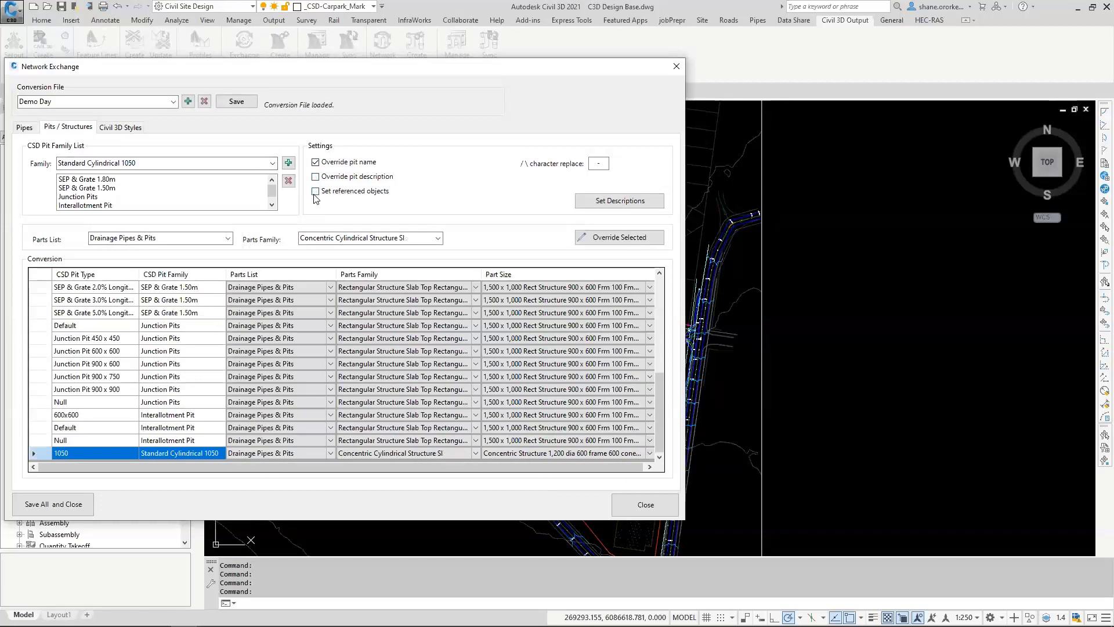
{"action": "left_click", "coordinate": [316, 192]}
Step: In the Civil 3D styles, set the alignment style to Centreline and its label set to Major & Geometry - 20m
{"action": "left_click", "coordinate": [120, 128]}
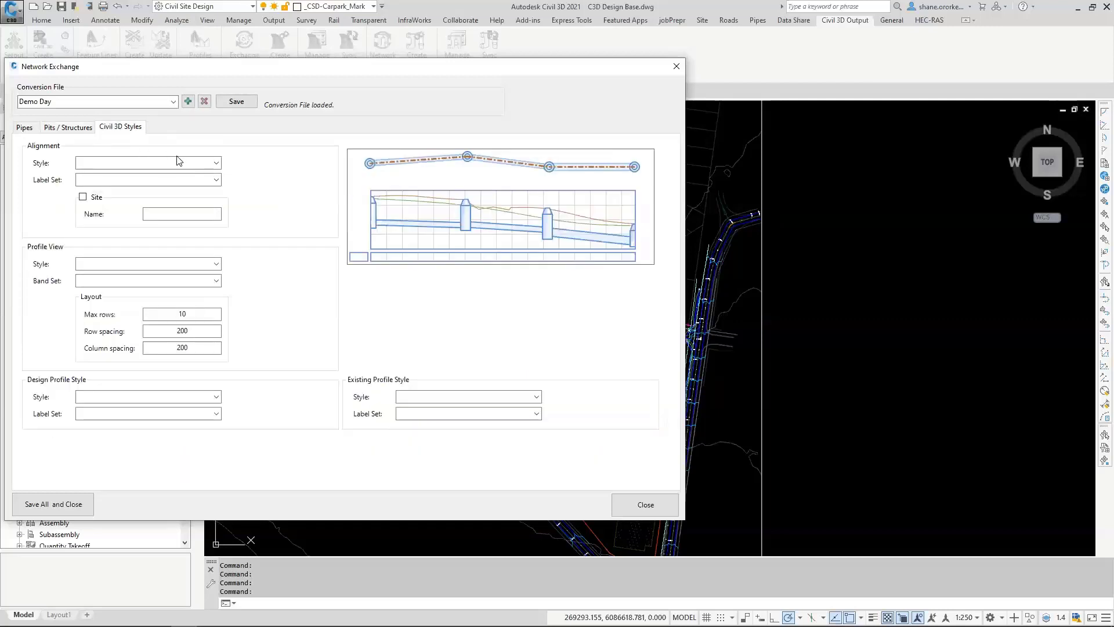
{"action": "left_click", "coordinate": [216, 163]}
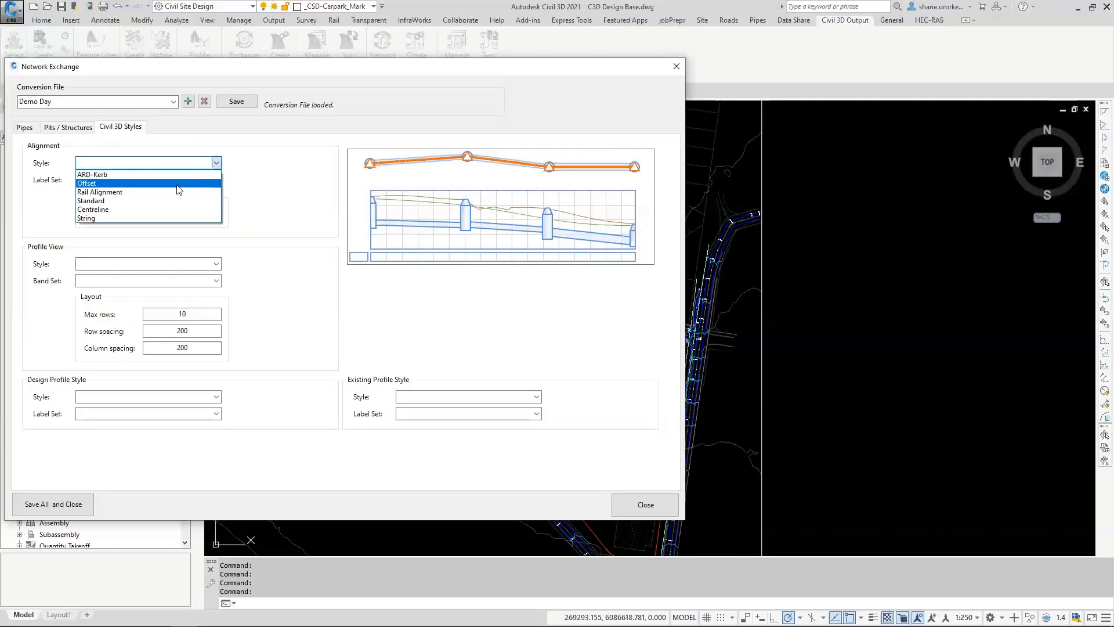
{"action": "left_click", "coordinate": [112, 210]}
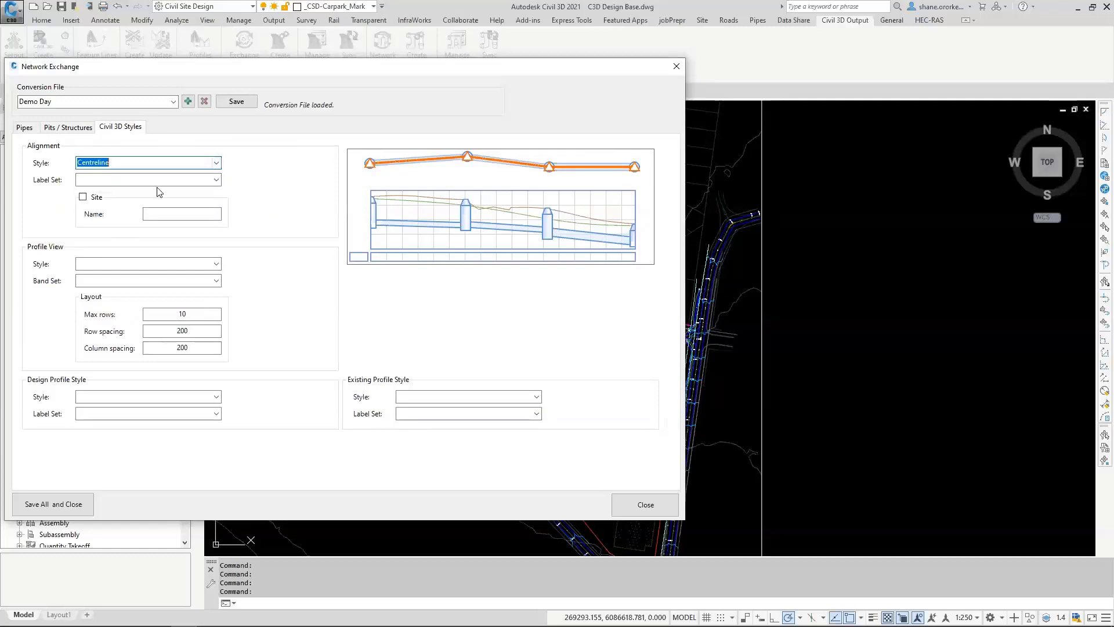
{"action": "left_click", "coordinate": [216, 180]}
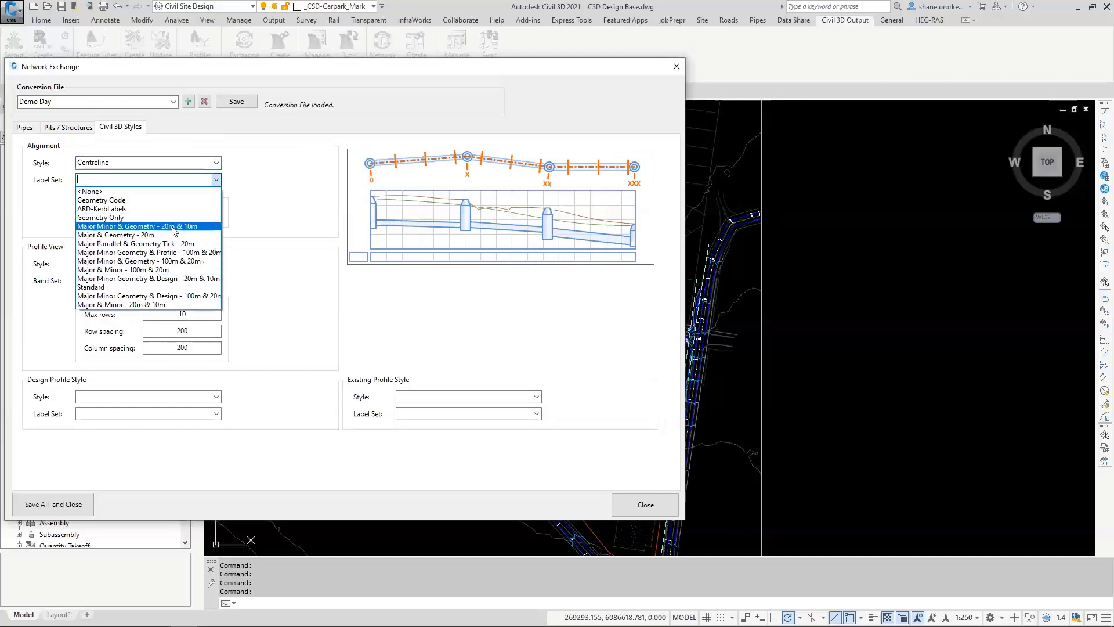
{"action": "left_click", "coordinate": [130, 235]}
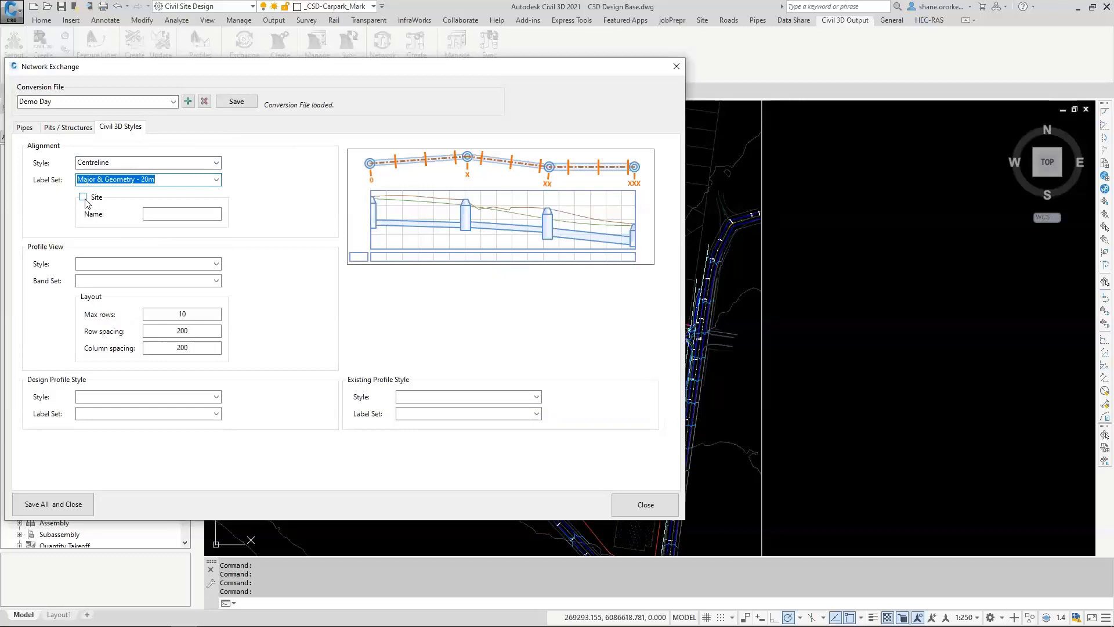
Step: Set the profile view style to Road (10x), the band set to Drainage Pipes with Depth to Inverts, and the column spacing to 500
{"action": "left_click", "coordinate": [216, 265]}
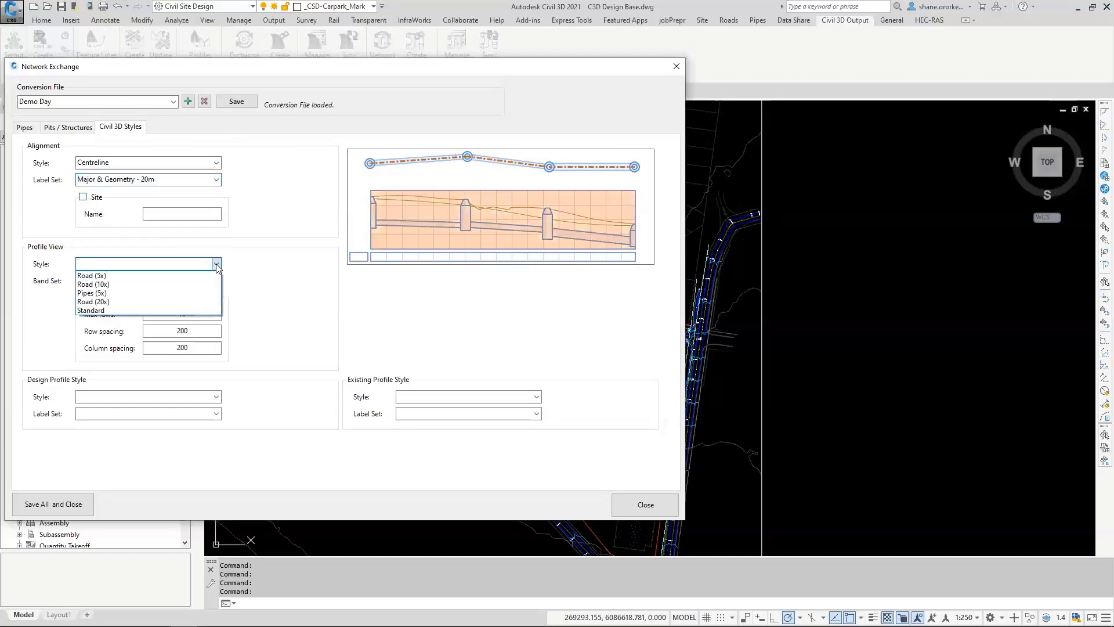
{"action": "left_click", "coordinate": [161, 285]}
{"action": "left_click", "coordinate": [161, 281]}
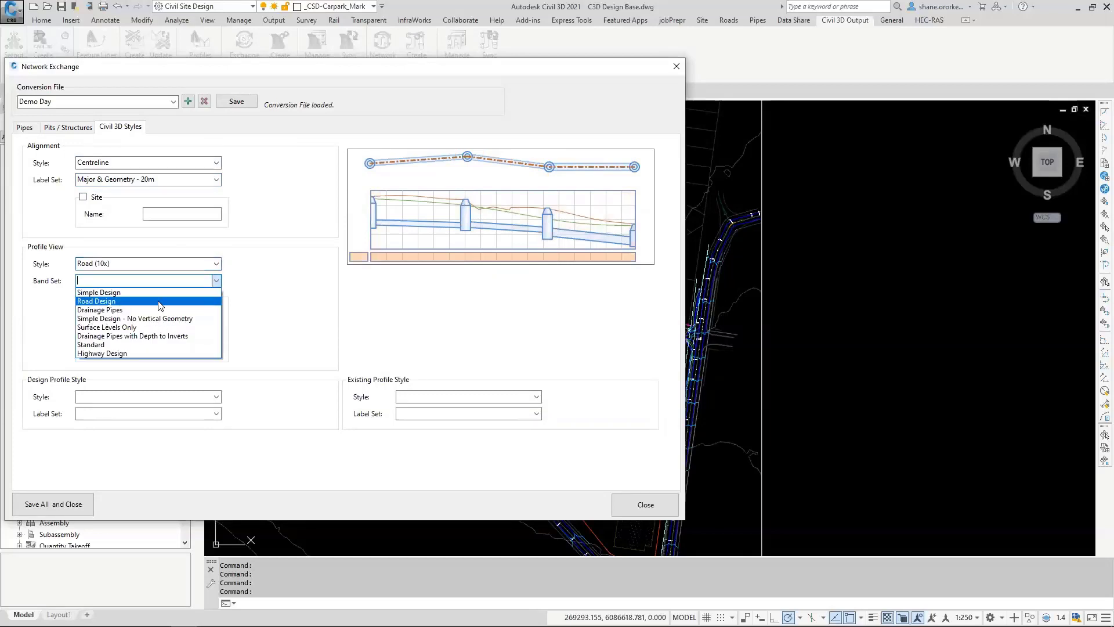
{"action": "left_click", "coordinate": [119, 336]}
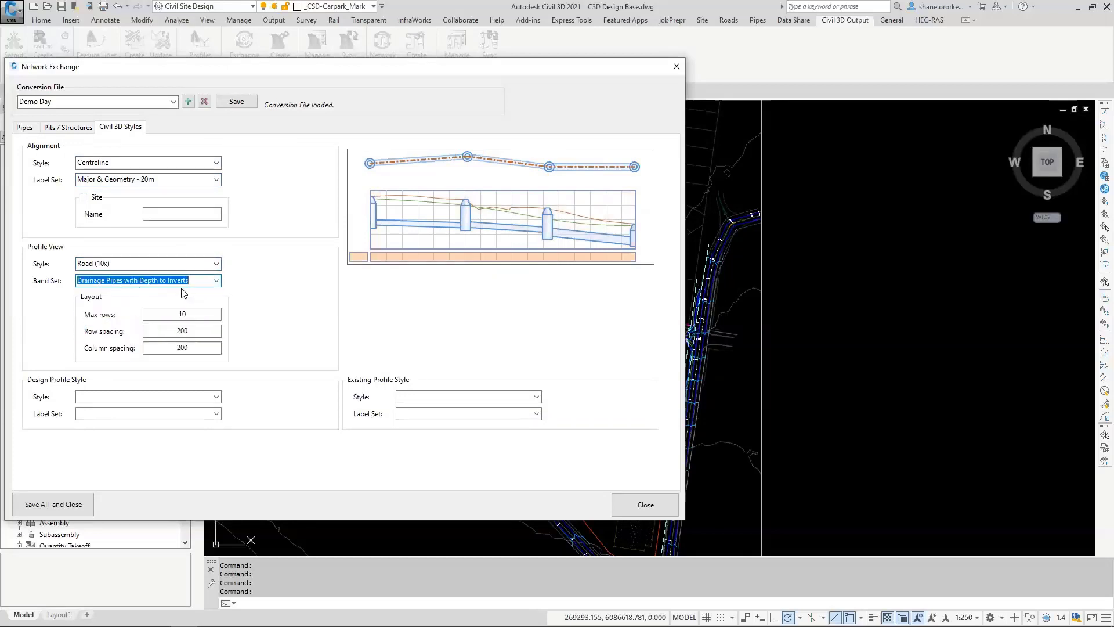
{"action": "mouse_move", "coordinate": [198, 317]}
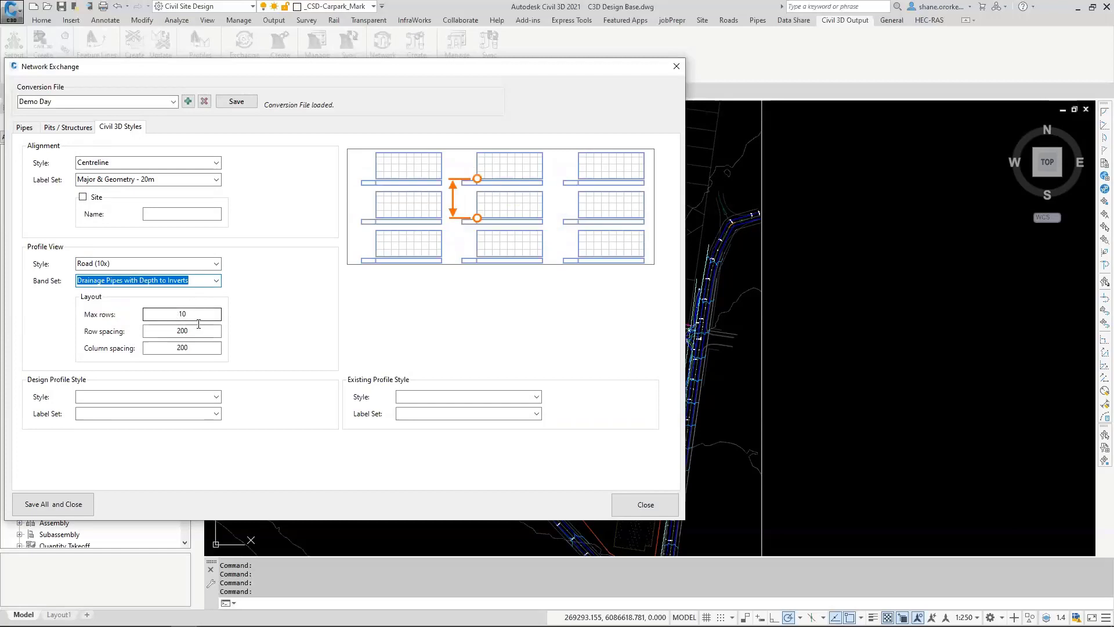
{"action": "left_click", "coordinate": [170, 353]}
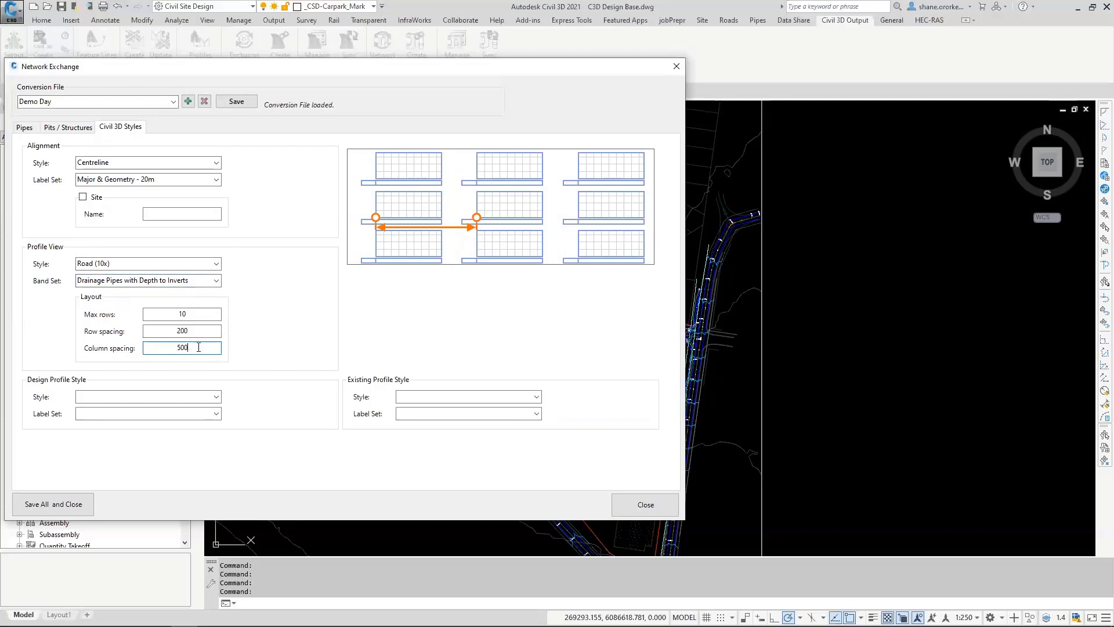
Step: Set the design profile style to Design Surface and the existing profile style to Existing Surface, both with label set <none>
{"action": "left_click", "coordinate": [216, 397]}
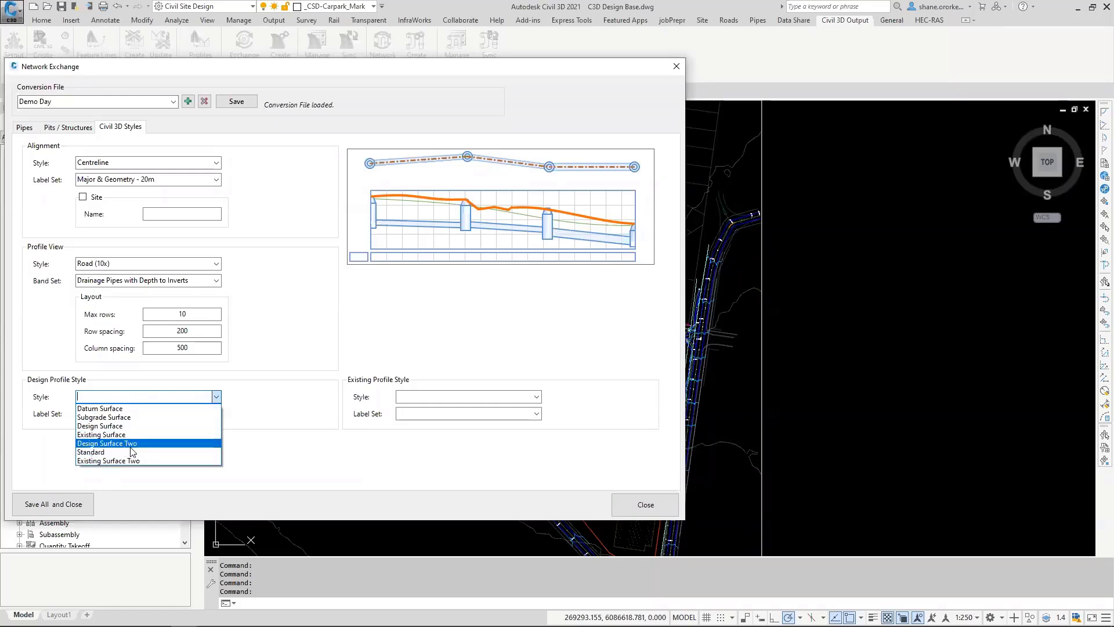
{"action": "left_click", "coordinate": [119, 424]}
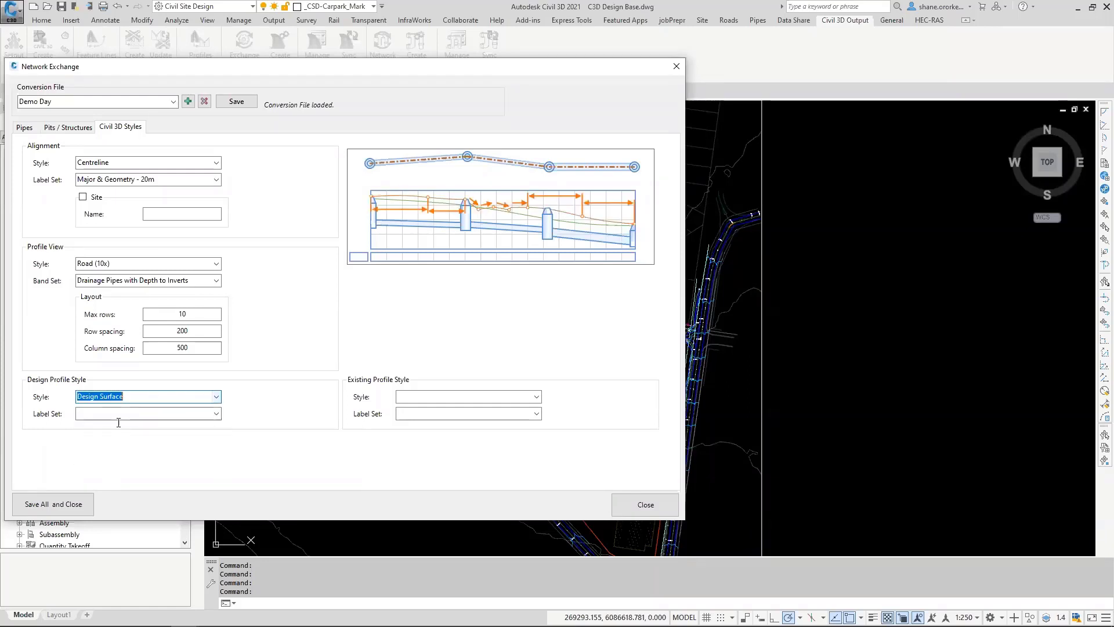
{"action": "left_click", "coordinate": [122, 414]}
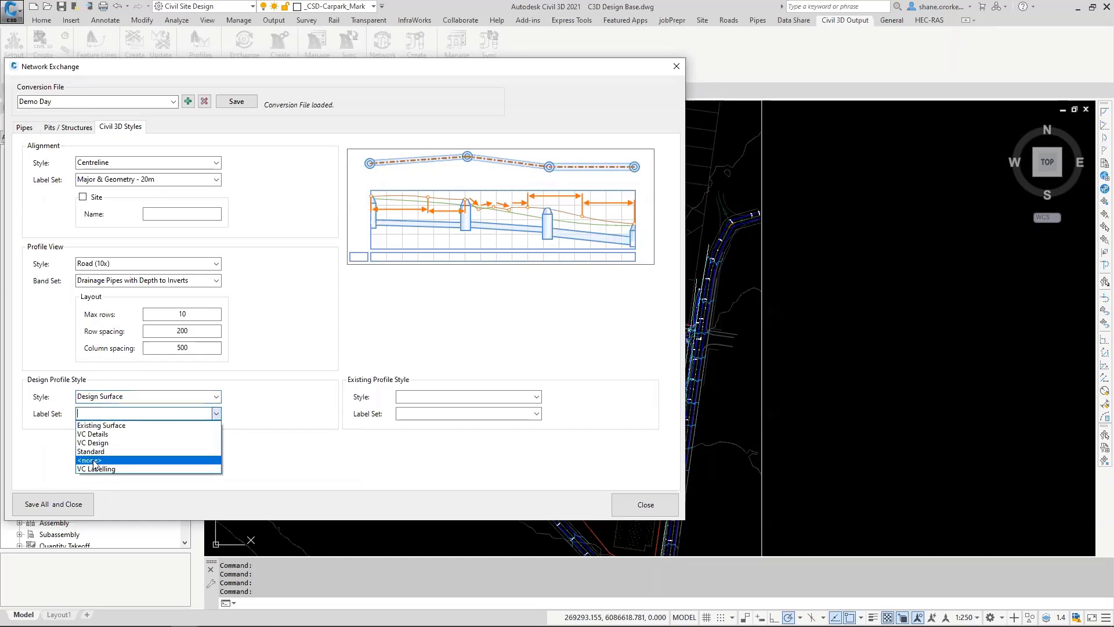
{"action": "left_click", "coordinate": [93, 462]}
{"action": "left_click", "coordinate": [531, 398]}
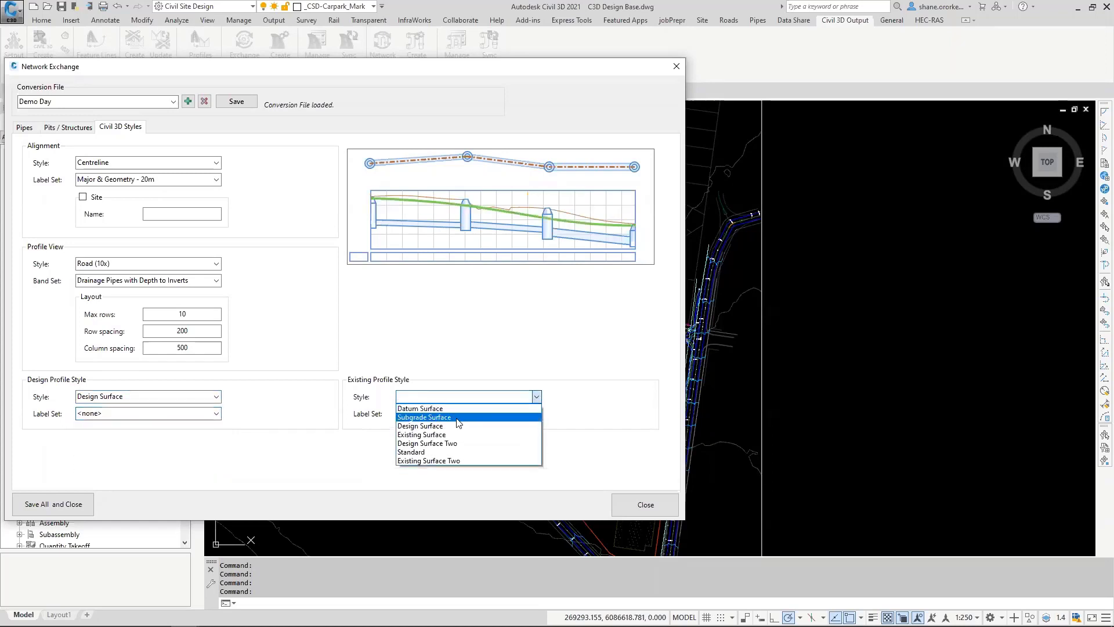
{"action": "left_click", "coordinate": [455, 435]}
{"action": "left_click", "coordinate": [519, 414]}
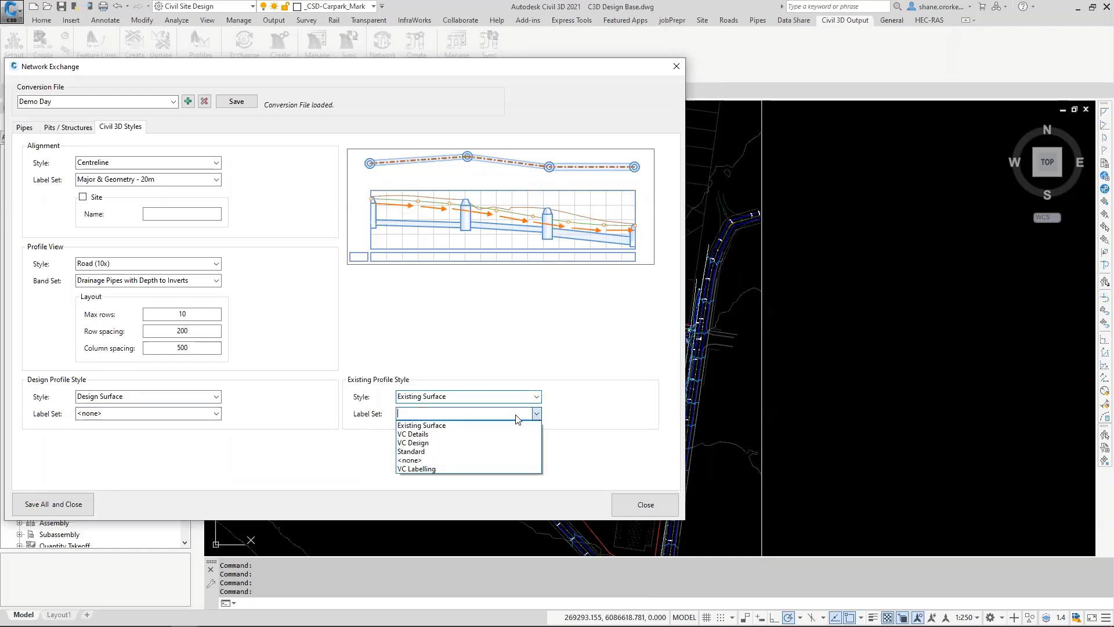
{"action": "left_click", "coordinate": [414, 460]}
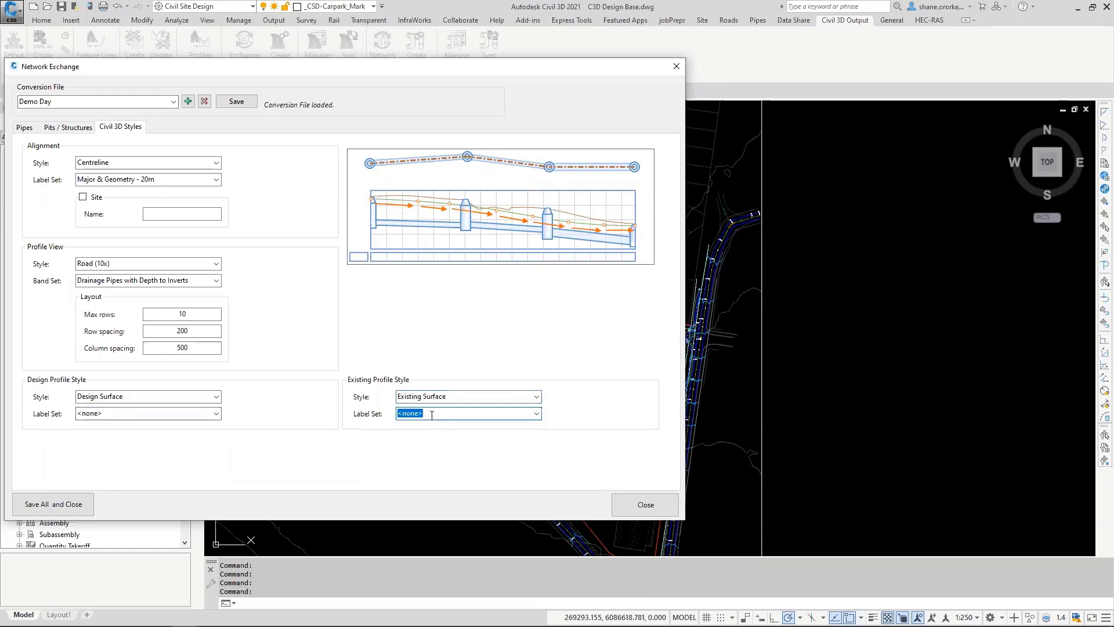
Step: Save the Demo Day conversion file and close the Network Exchange settings
{"action": "left_click", "coordinate": [237, 101]}
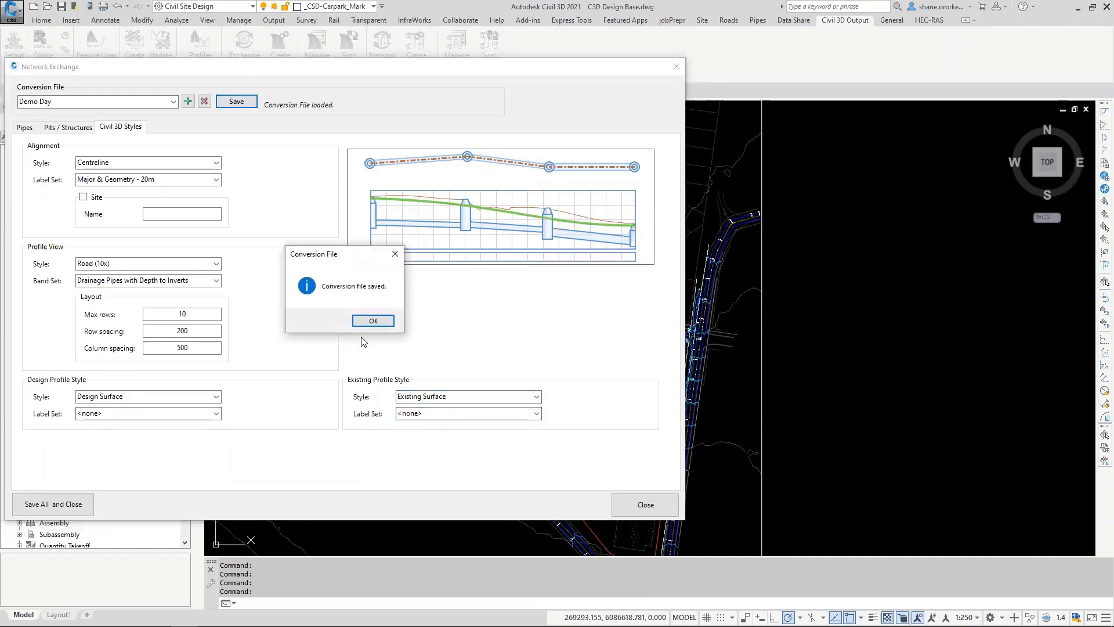
{"action": "left_click", "coordinate": [373, 321]}
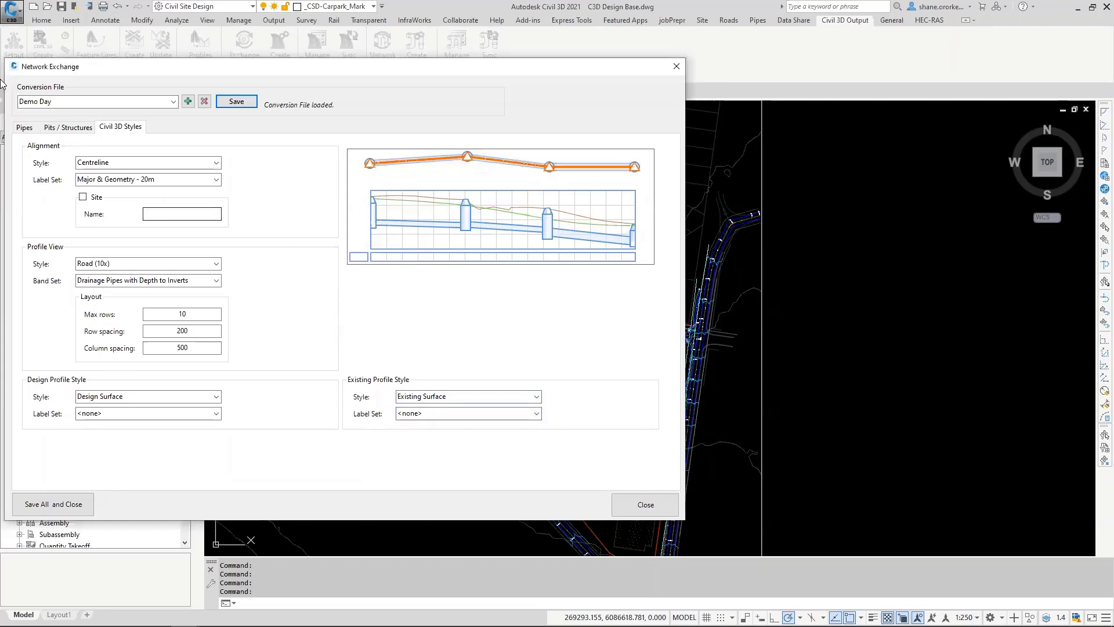
{"action": "left_click", "coordinate": [64, 101]}
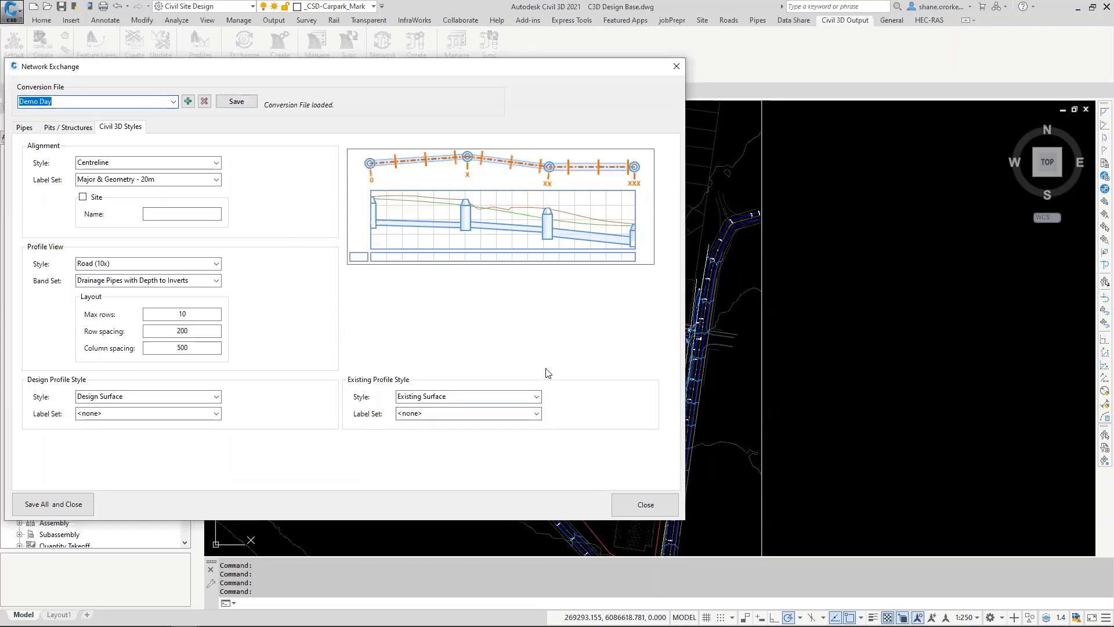
{"action": "left_click", "coordinate": [643, 506]}
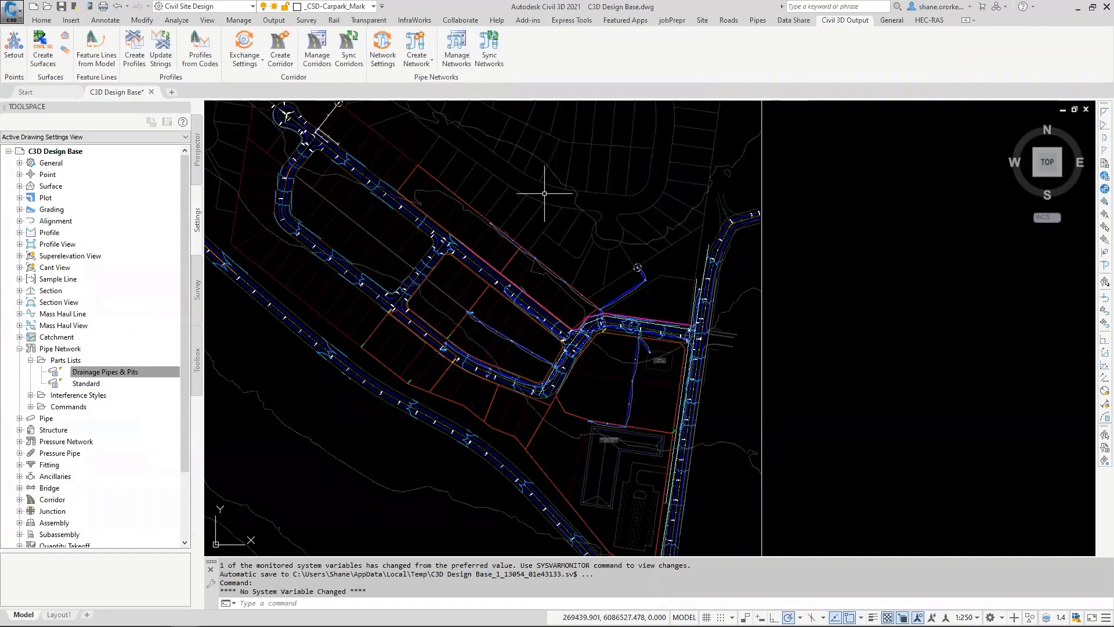
{"action": "left_click", "coordinate": [757, 21]}
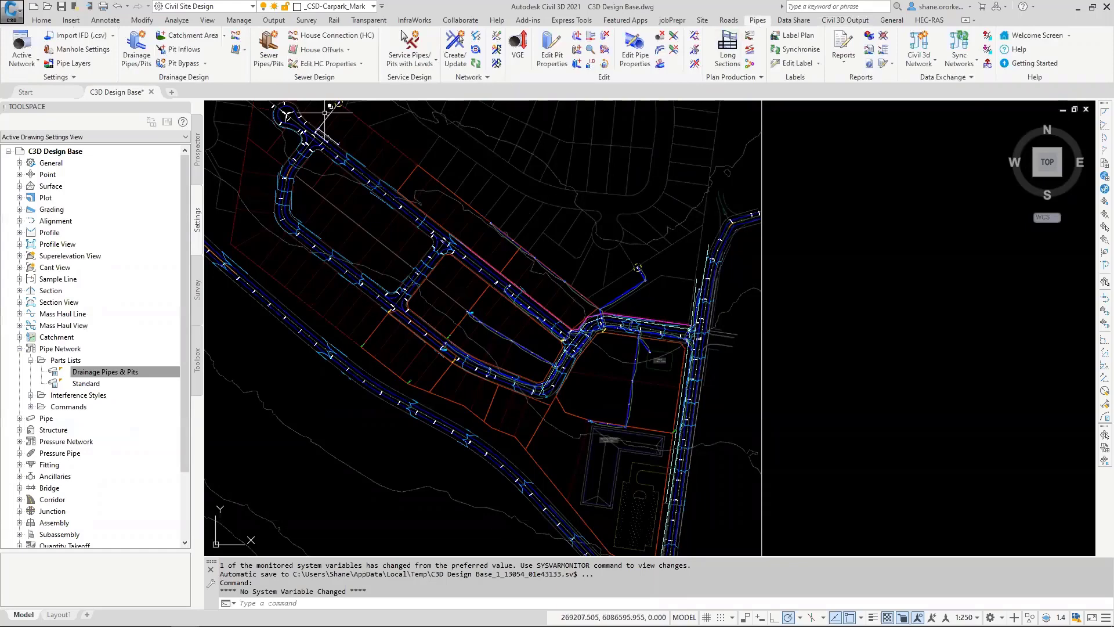
{"action": "key", "text": "ctrl"}
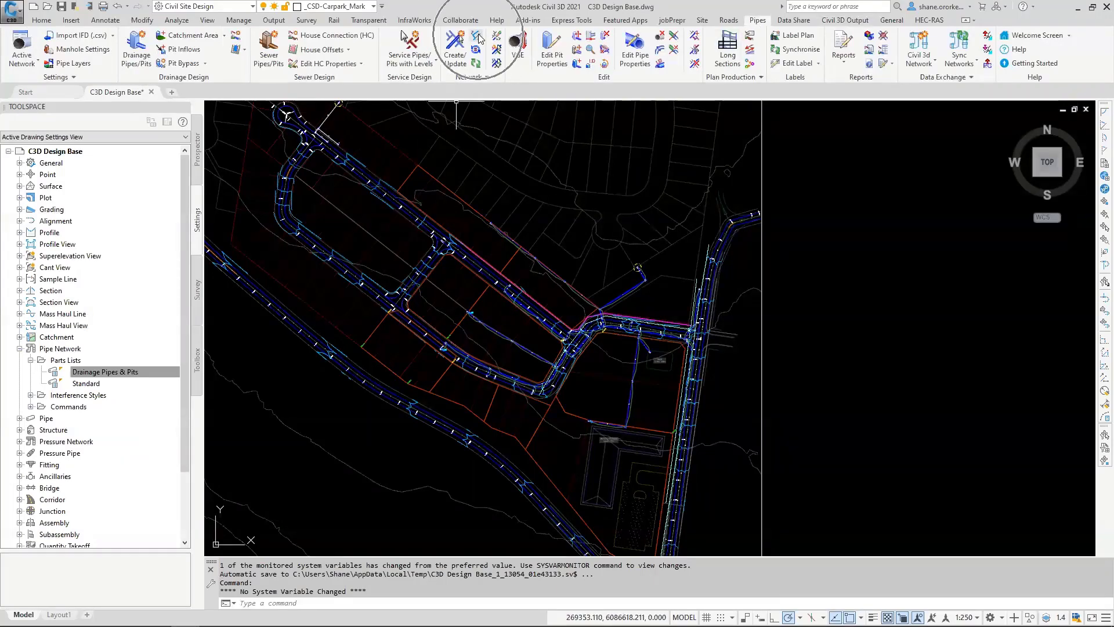
{"action": "left_click", "coordinate": [479, 37]}
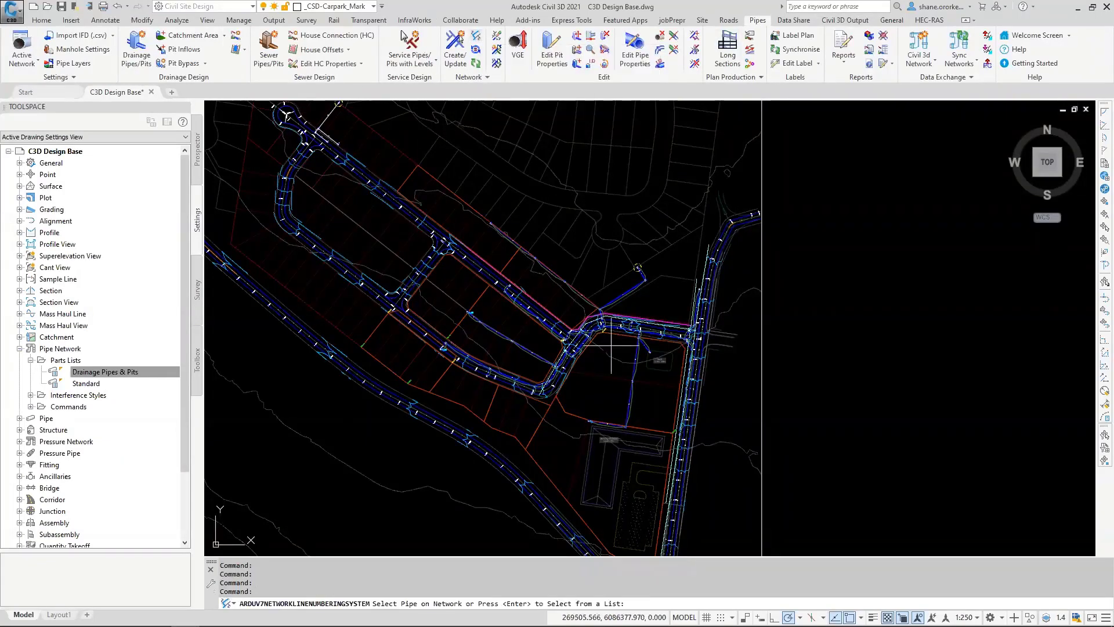
{"action": "scroll", "coordinate": [617, 313], "scroll_direction": "up", "scroll_amount": 2}
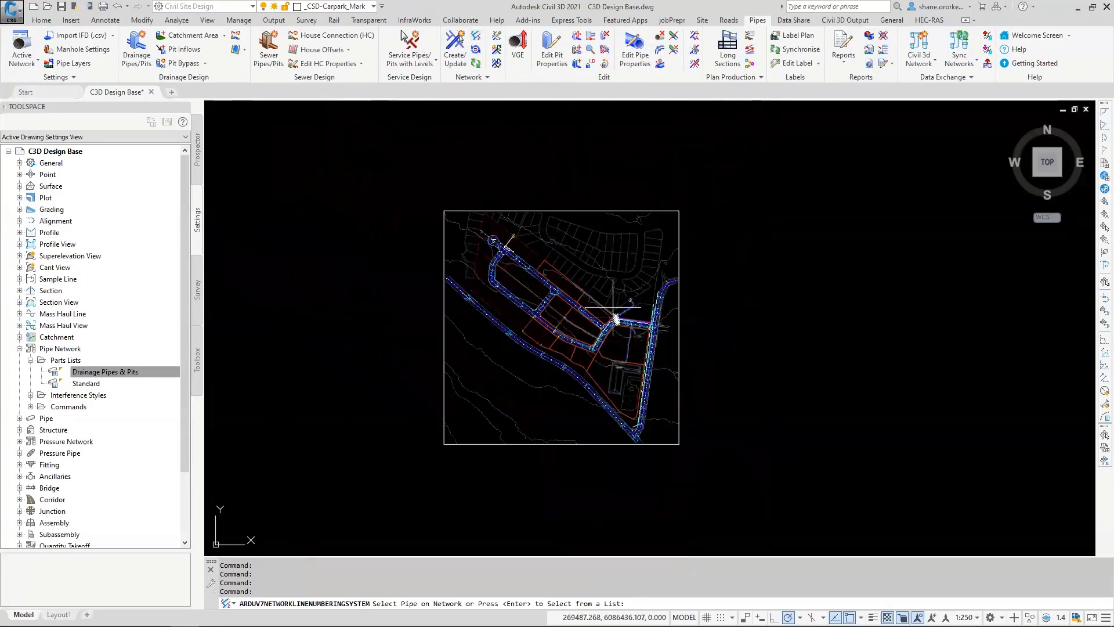
{"action": "scroll", "coordinate": [604, 291], "scroll_direction": "down", "scroll_amount": 3}
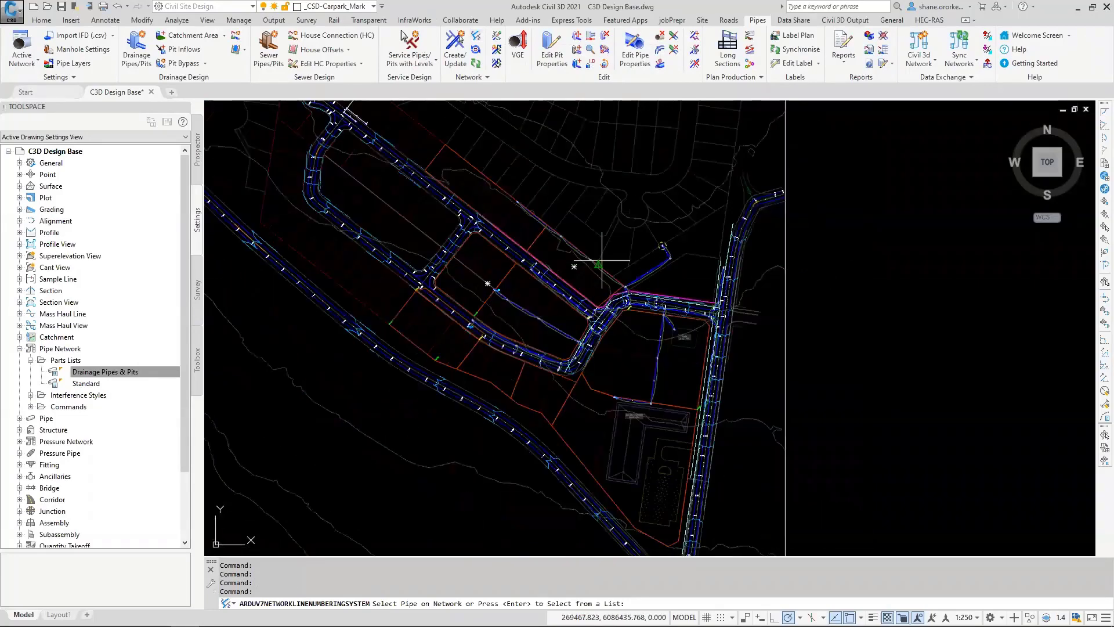
{"action": "key", "text": "Escape"}
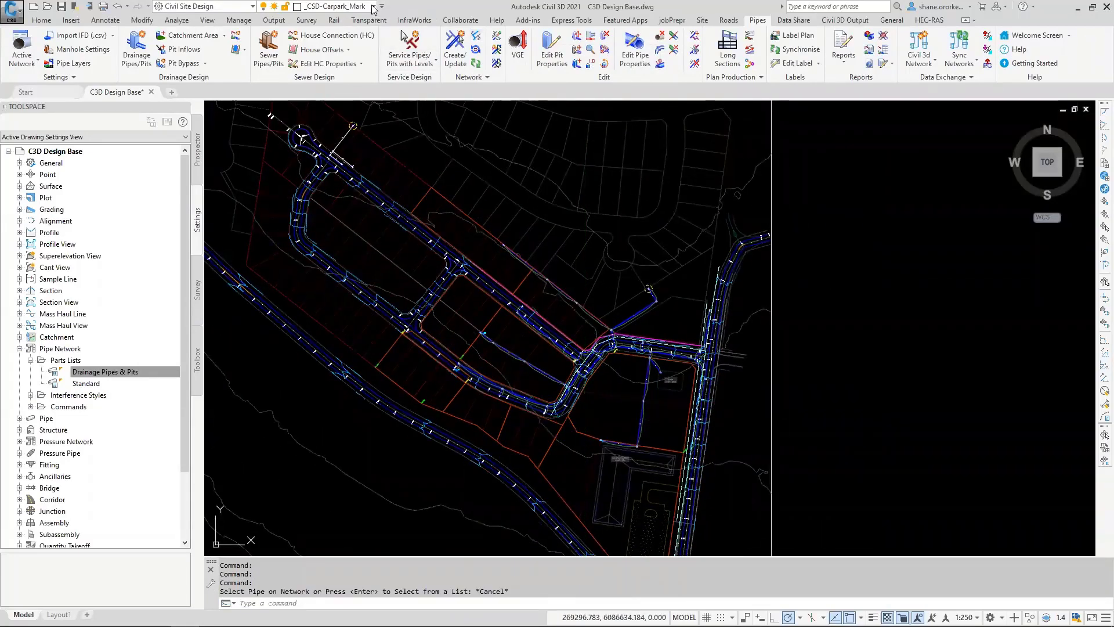
Step: Turn off the transparency display so the drawing's linework shows at full intensity
{"action": "left_click", "coordinate": [374, 6]}
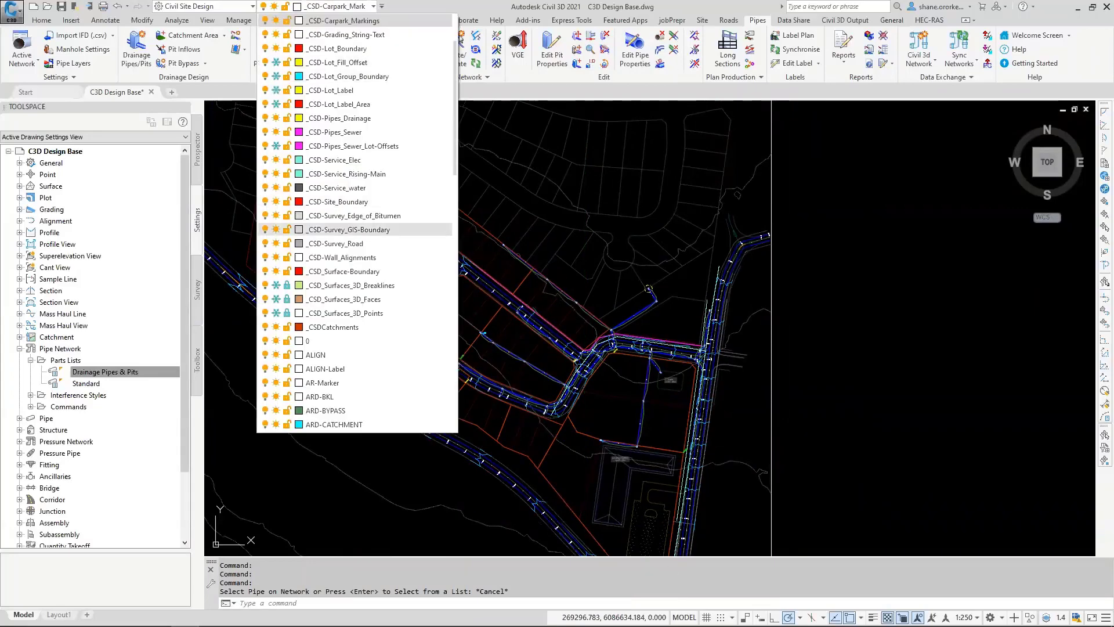
{"action": "key", "text": "Escape"}
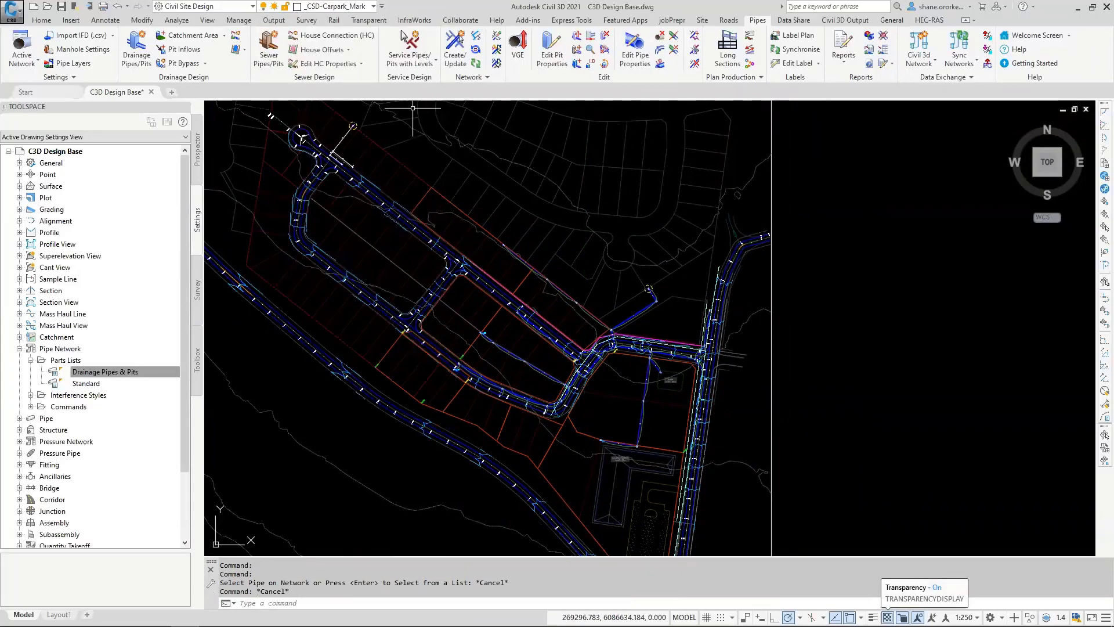
{"action": "left_click", "coordinate": [888, 617]}
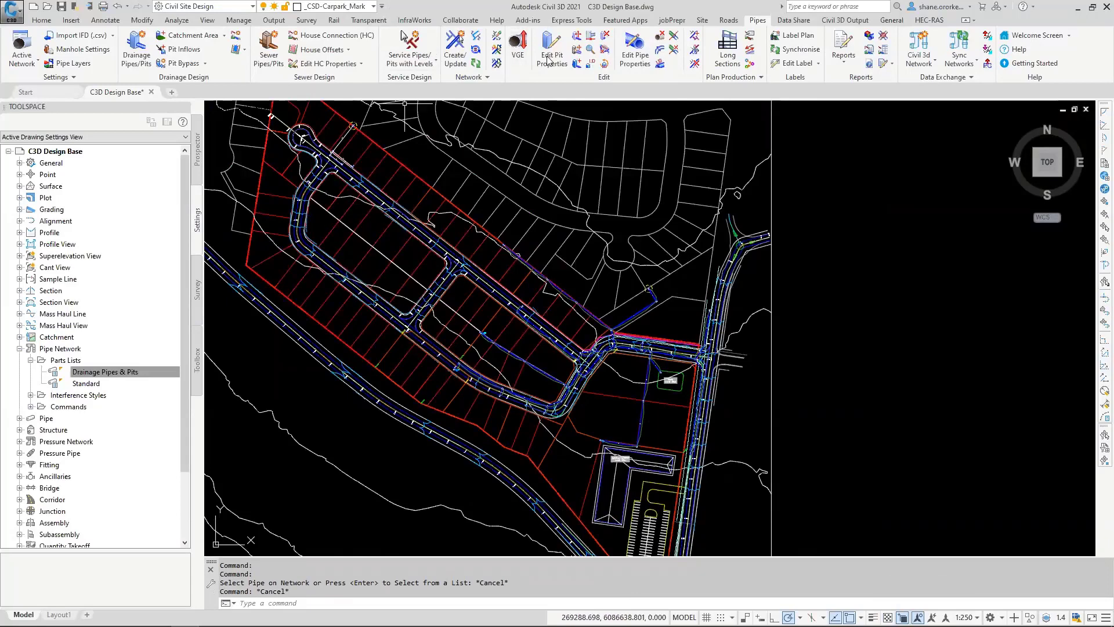
Step: Open branch sequencing for the drainage network by picking one of its pipes, and automatically sequence all its branches
{"action": "left_click", "coordinate": [511, 44]}
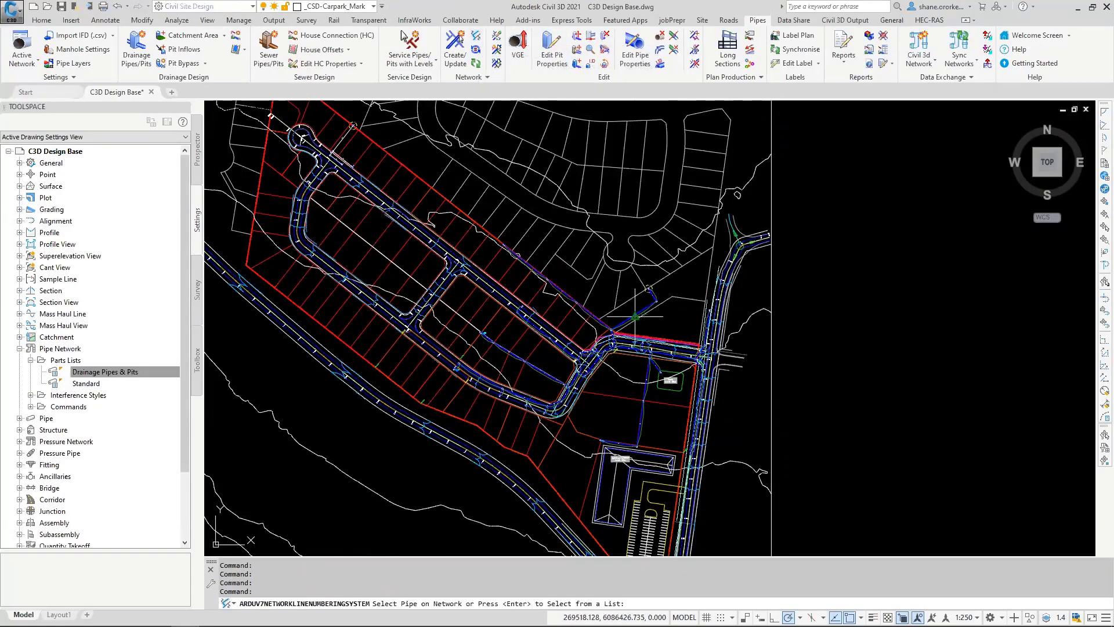
{"action": "left_click", "coordinate": [546, 350]}
{"action": "left_click", "coordinate": [514, 331]}
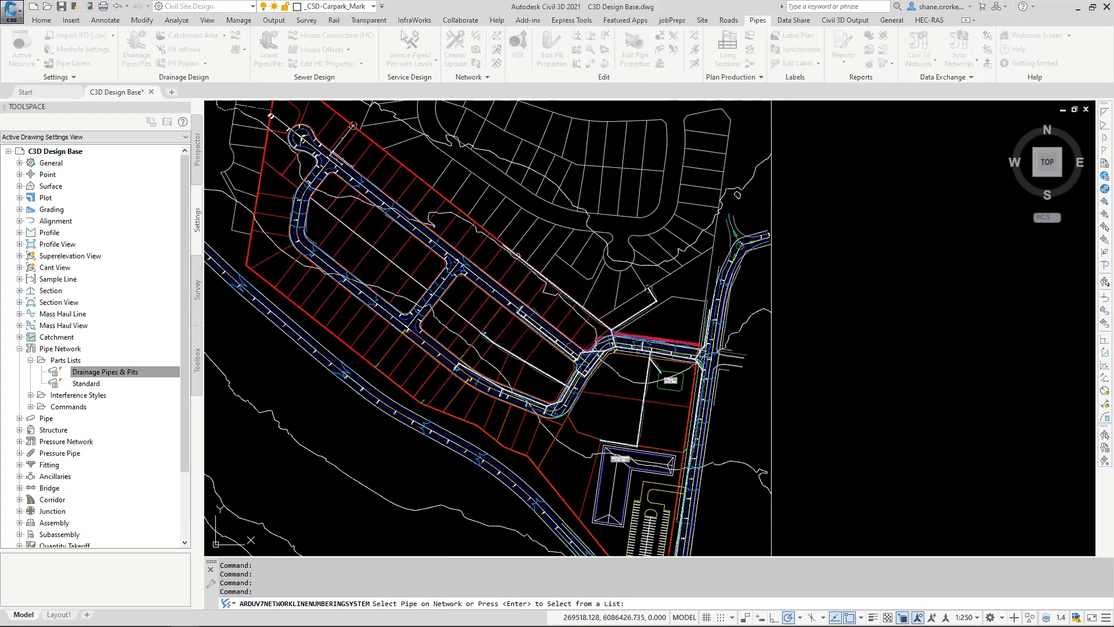
{"action": "left_click_drag", "start_coordinate": [531, 201], "coordinate": [275, 183]}
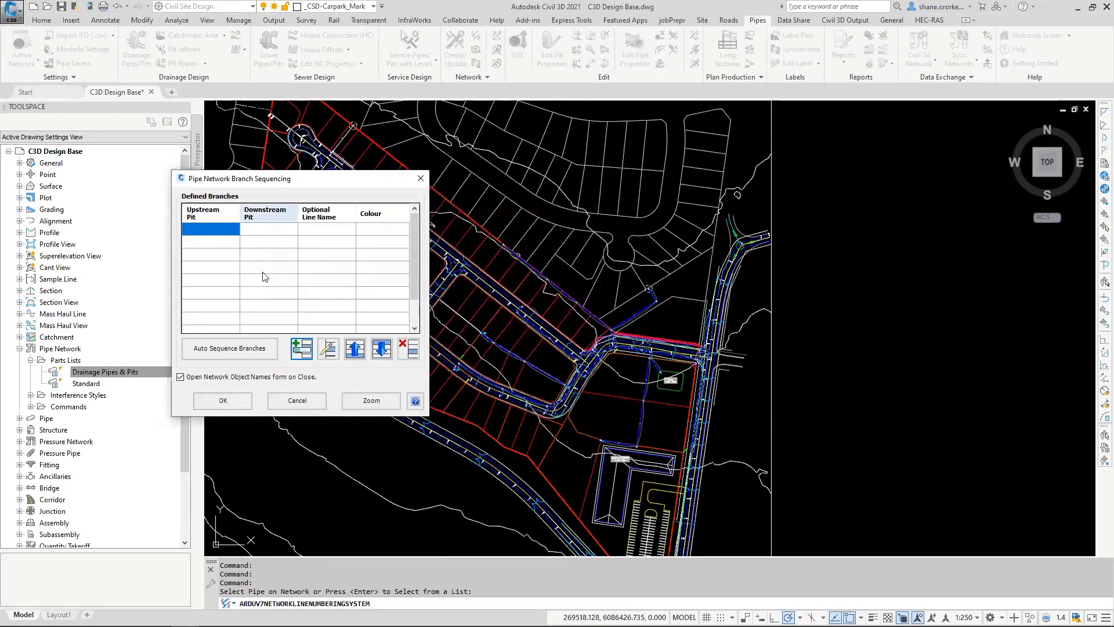
{"action": "left_click", "coordinate": [240, 353]}
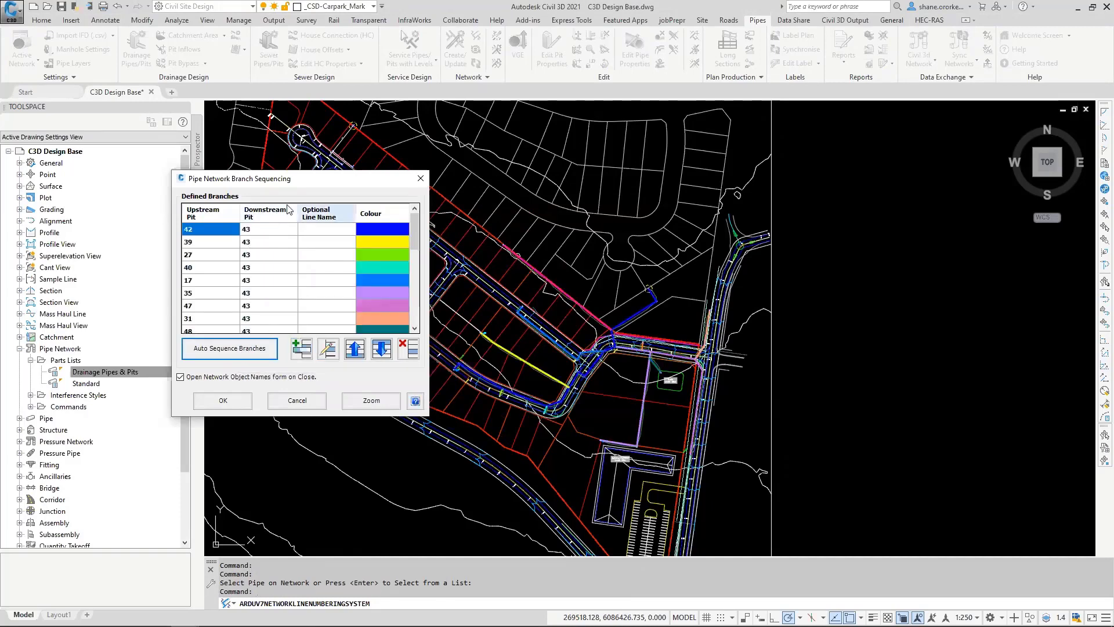
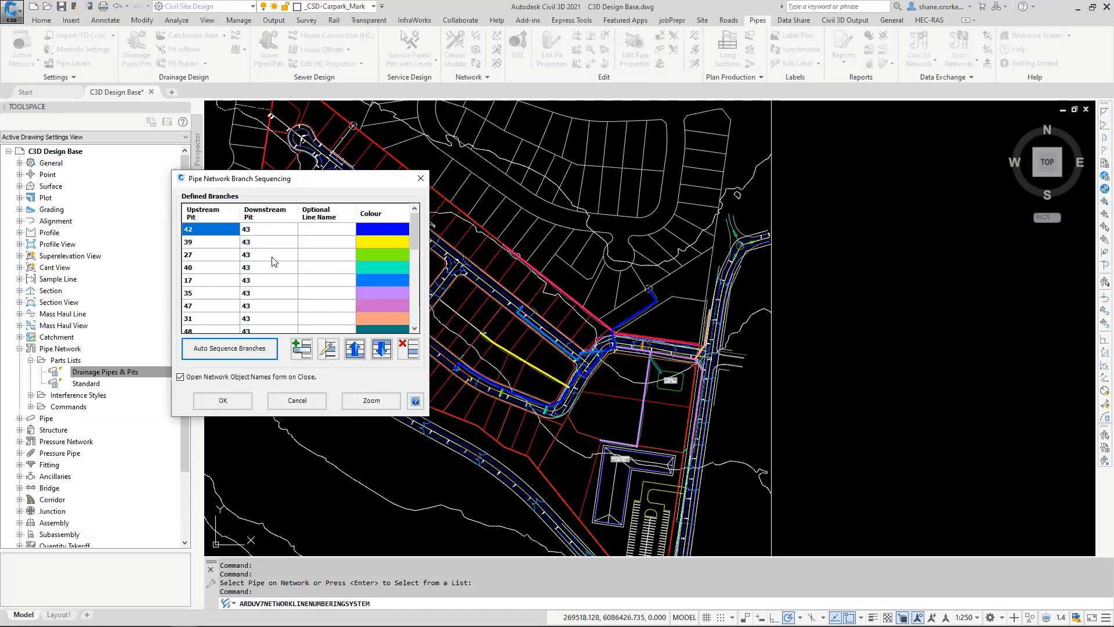
Step: Move the branch from pit 20 to pit 43 up to second place in the branch sequence
{"action": "scroll", "coordinate": [378, 285], "scroll_direction": "down", "scroll_amount": 2}
{"action": "left_click", "coordinate": [377, 281]}
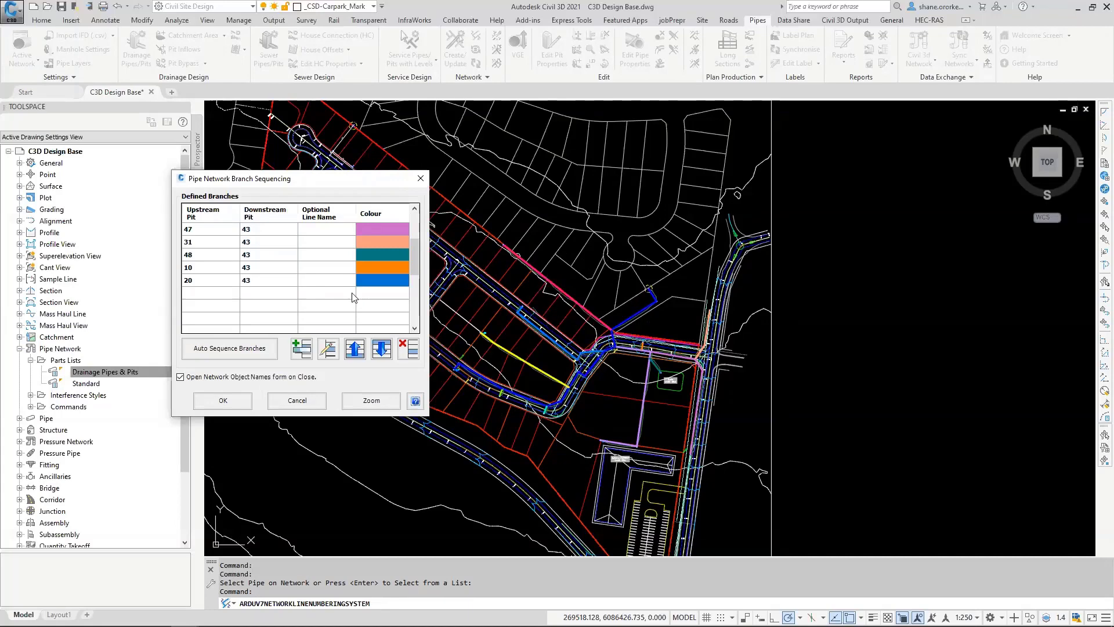
{"action": "left_click", "coordinate": [209, 281]}
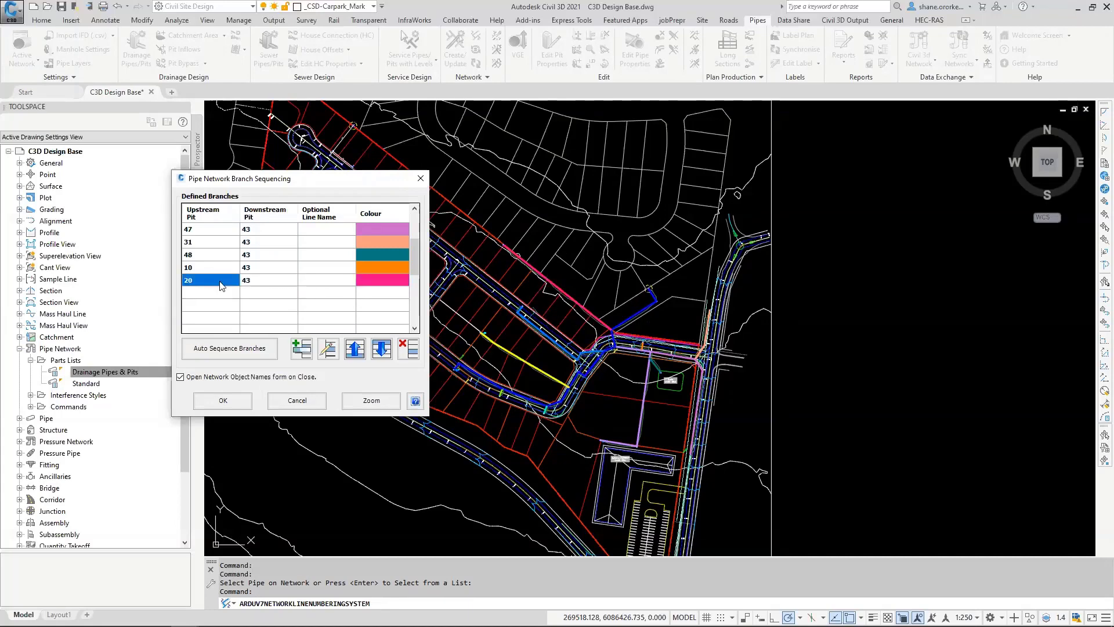
{"action": "left_click", "coordinate": [355, 349]}
{"action": "left_click", "coordinate": [356, 349]}
{"action": "left_click", "coordinate": [355, 349]}
{"action": "left_click", "coordinate": [355, 349]}
{"action": "left_click", "coordinate": [355, 349]}
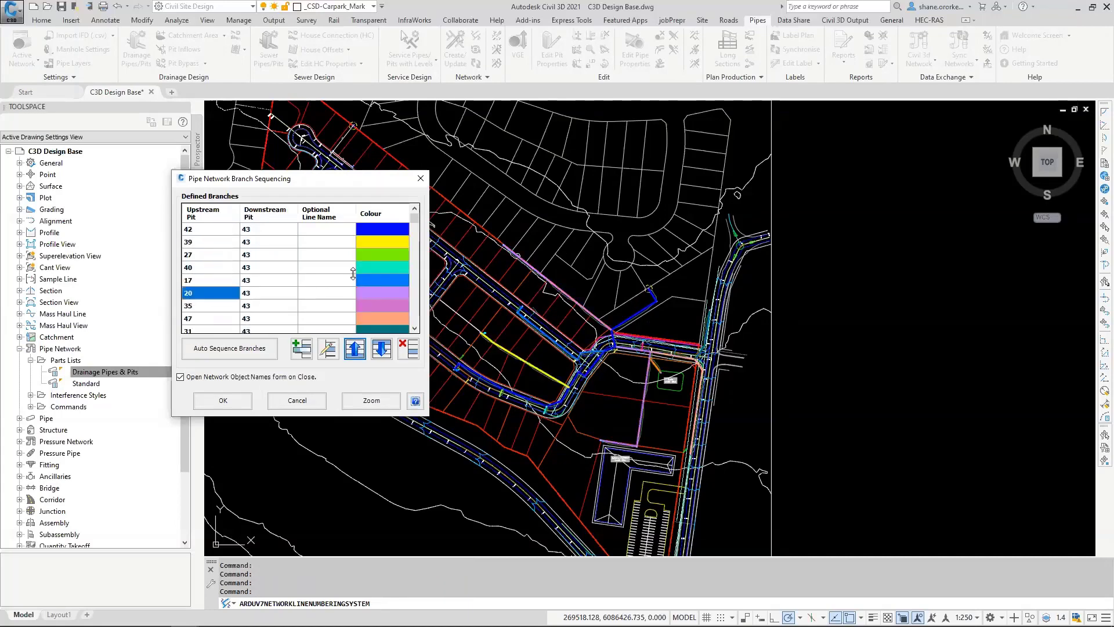
{"action": "left_click", "coordinate": [355, 349]}
{"action": "left_click", "coordinate": [355, 349]}
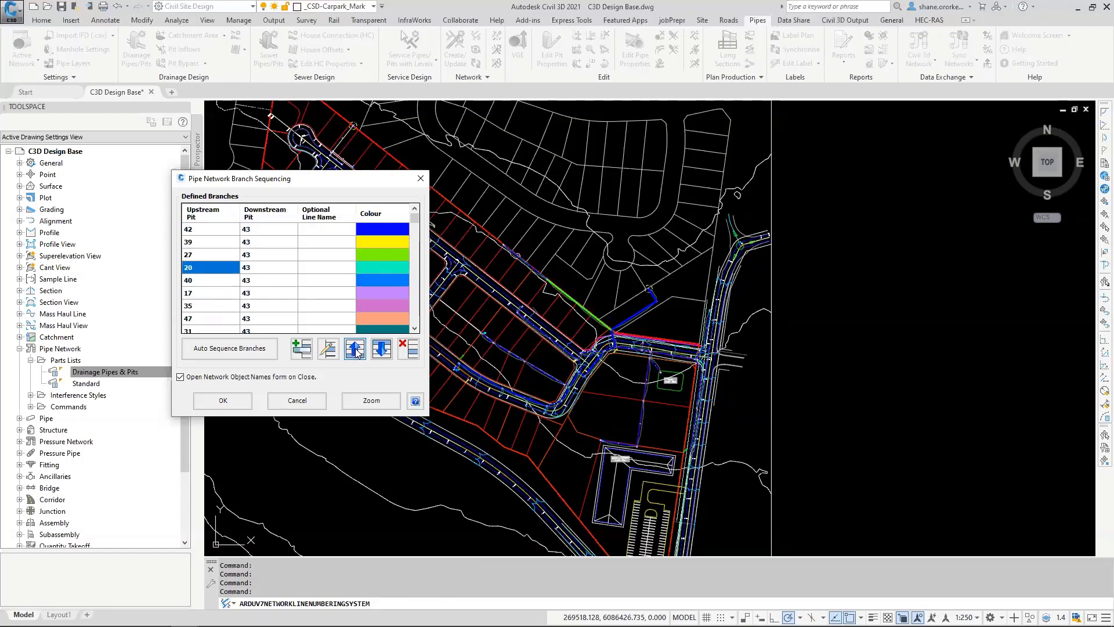
{"action": "left_click", "coordinate": [355, 348]}
{"action": "left_click", "coordinate": [356, 349]}
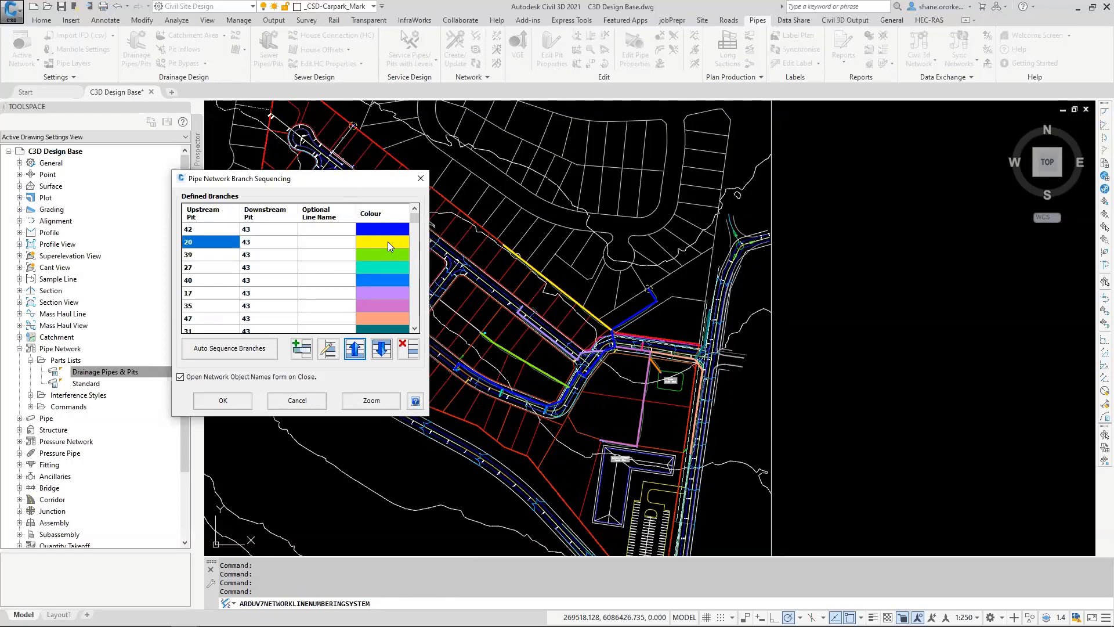
{"action": "left_click", "coordinate": [314, 243]}
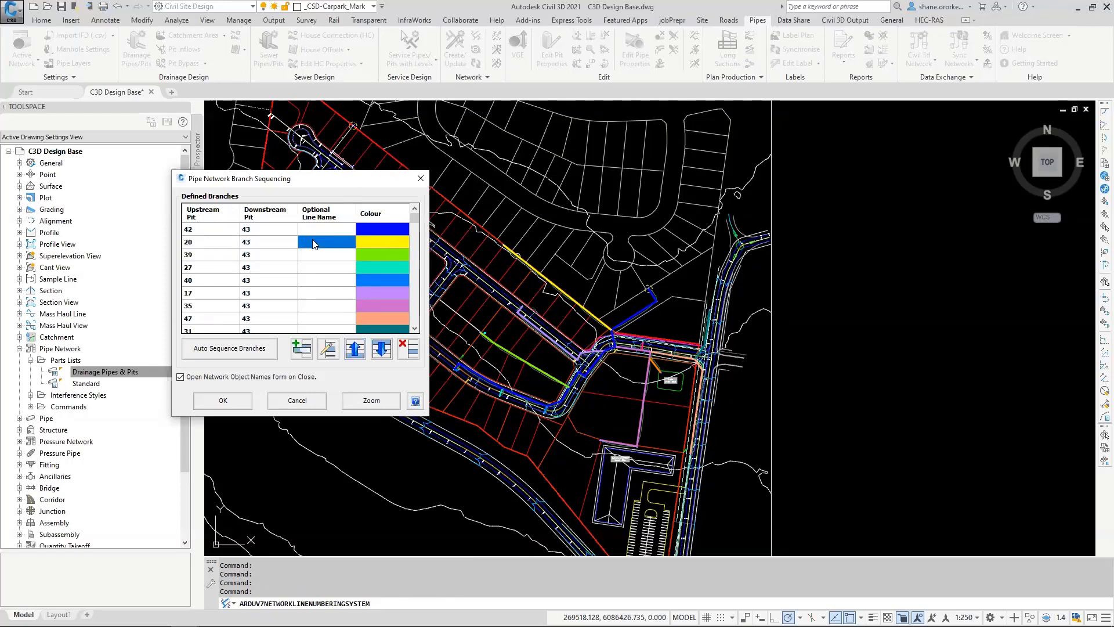
{"action": "left_click", "coordinate": [311, 239]}
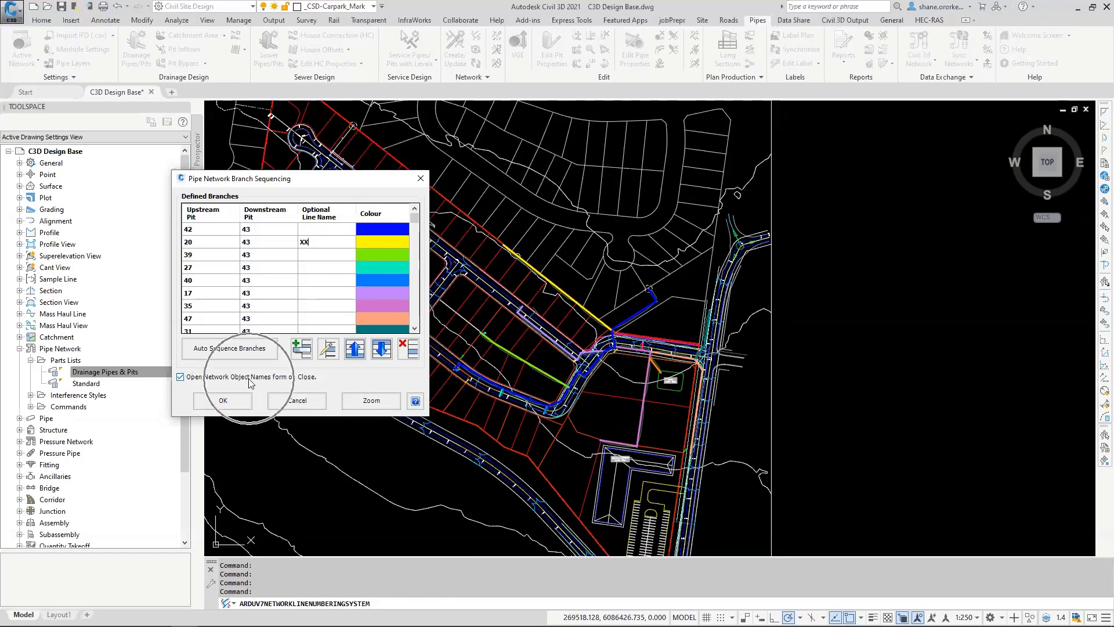
Step: Accept the branch sequence and automatically name the network's pits and pipes with the Line Number.Pit Number naming style
{"action": "left_click", "coordinate": [223, 401]}
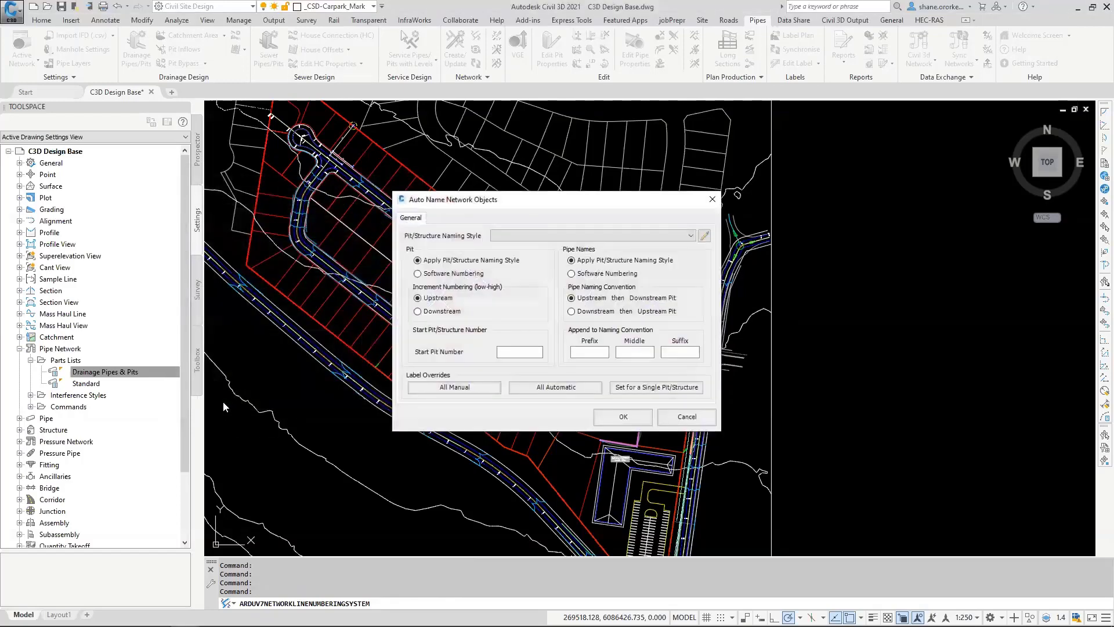
{"action": "left_click_drag", "start_coordinate": [585, 203], "coordinate": [314, 187]}
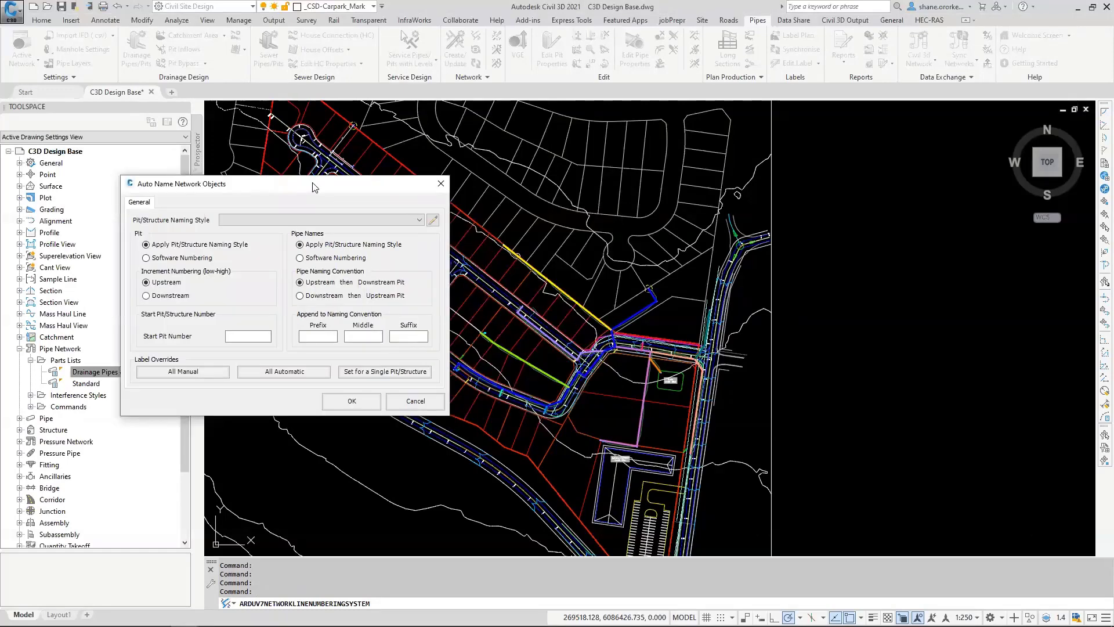
{"action": "left_click", "coordinate": [423, 221]}
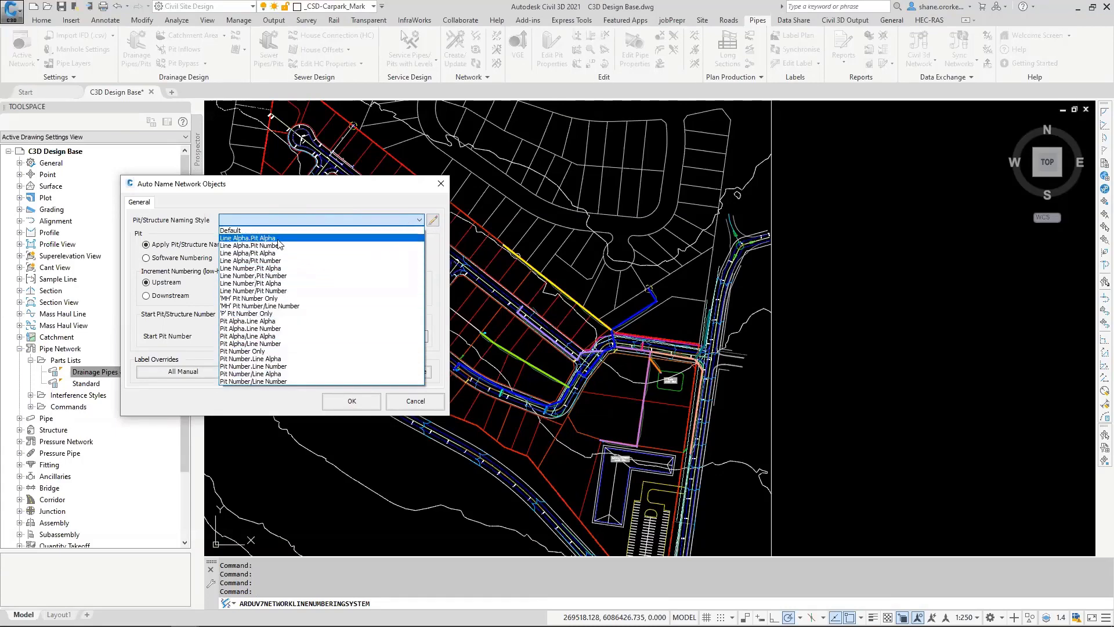
{"action": "left_click", "coordinate": [258, 277]}
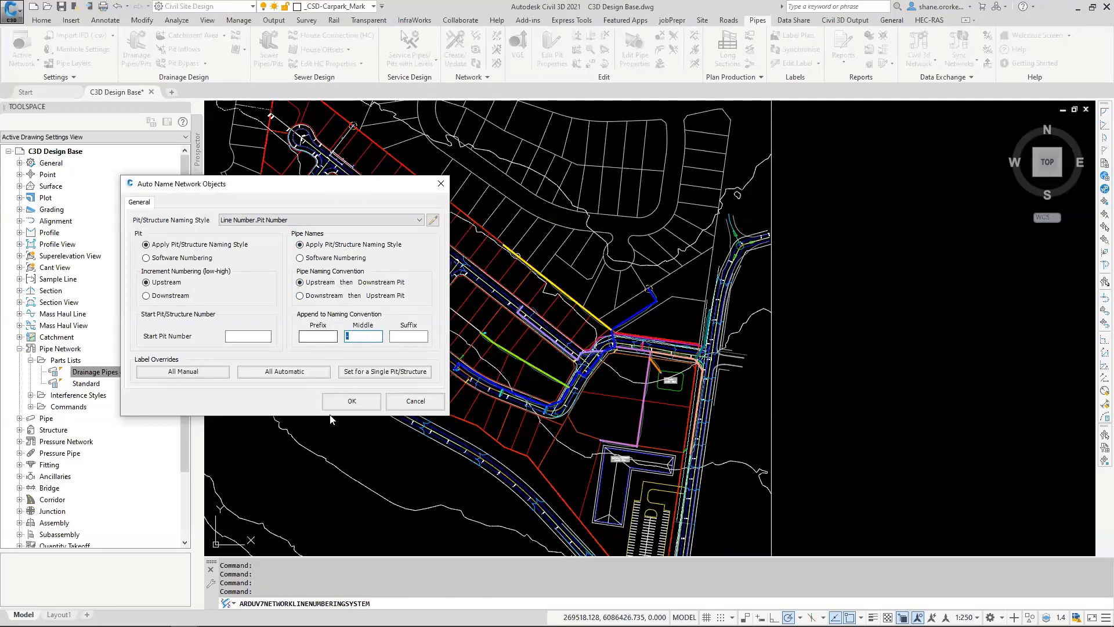
{"action": "left_click", "coordinate": [355, 401]}
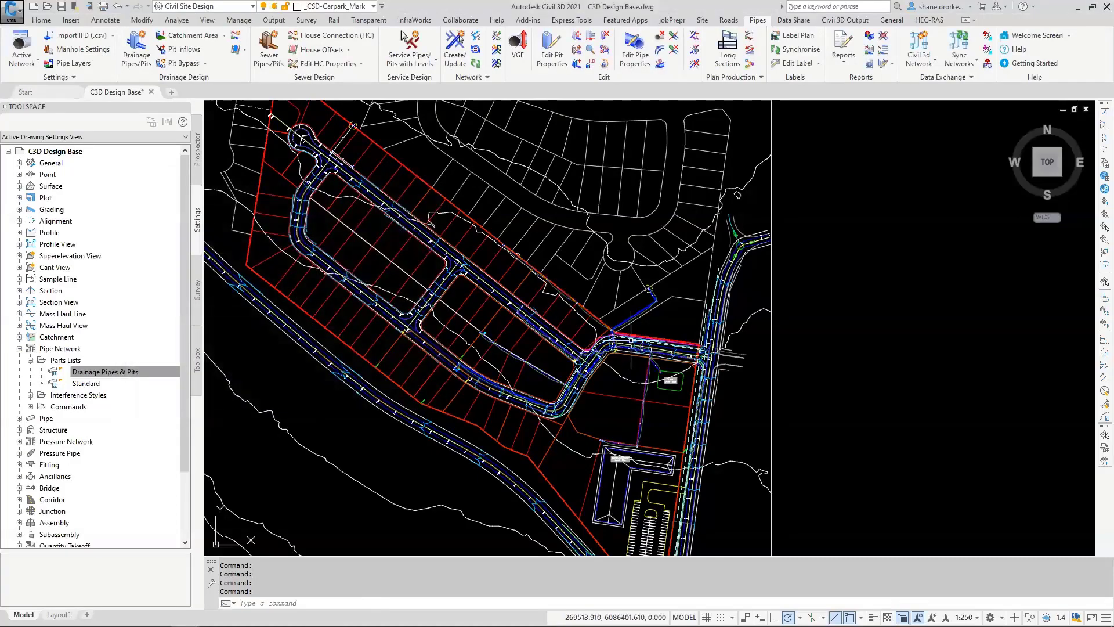
Step: Turn the transparency display back on around the pit junction near the road bend
{"action": "scroll", "coordinate": [617, 311], "scroll_direction": "down", "scroll_amount": 5}
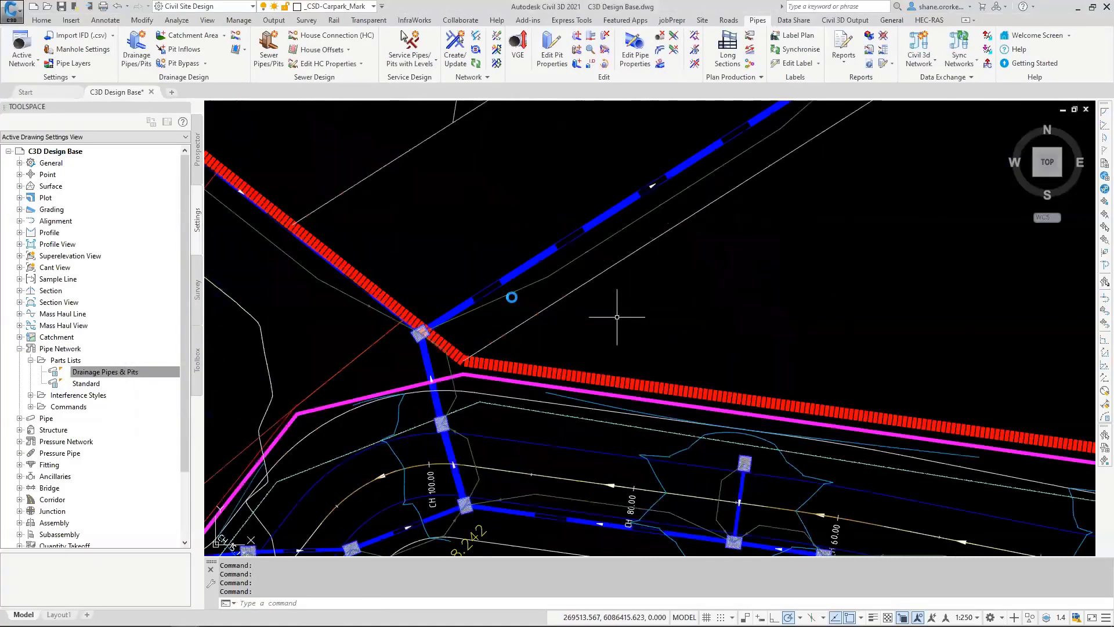
{"action": "scroll", "coordinate": [581, 290], "scroll_direction": "up", "scroll_amount": 1}
{"action": "middle_click_drag", "start_coordinate": [577, 290], "coordinate": [470, 279]}
{"action": "scroll", "coordinate": [469, 300], "scroll_direction": "up", "scroll_amount": 4}
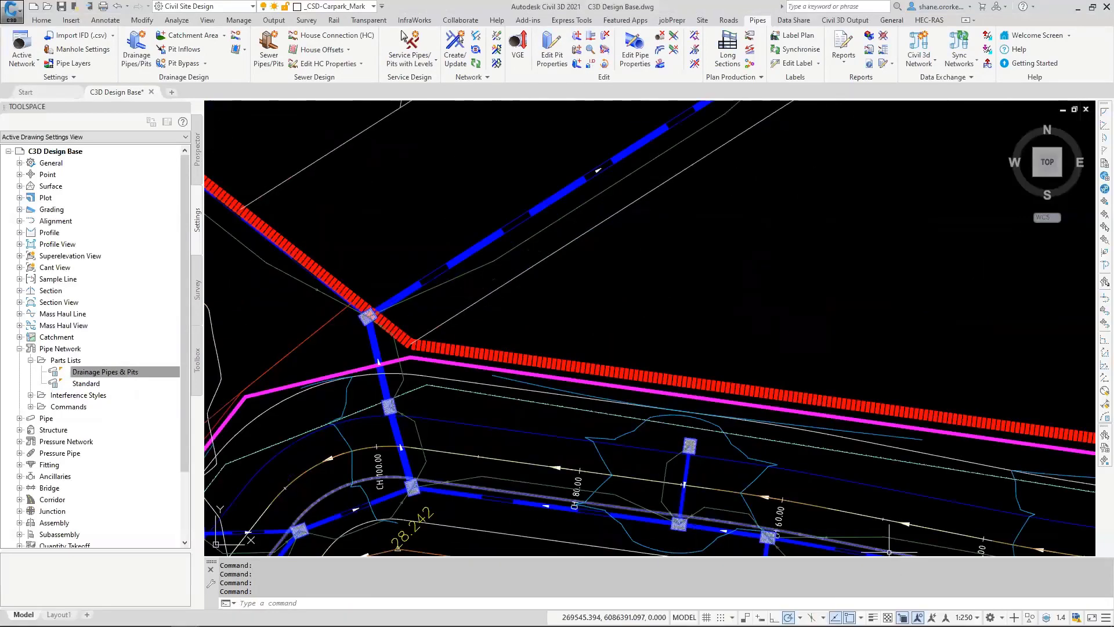
{"action": "left_click", "coordinate": [888, 618]}
{"action": "scroll", "coordinate": [421, 278], "scroll_direction": "down", "scroll_amount": 2}
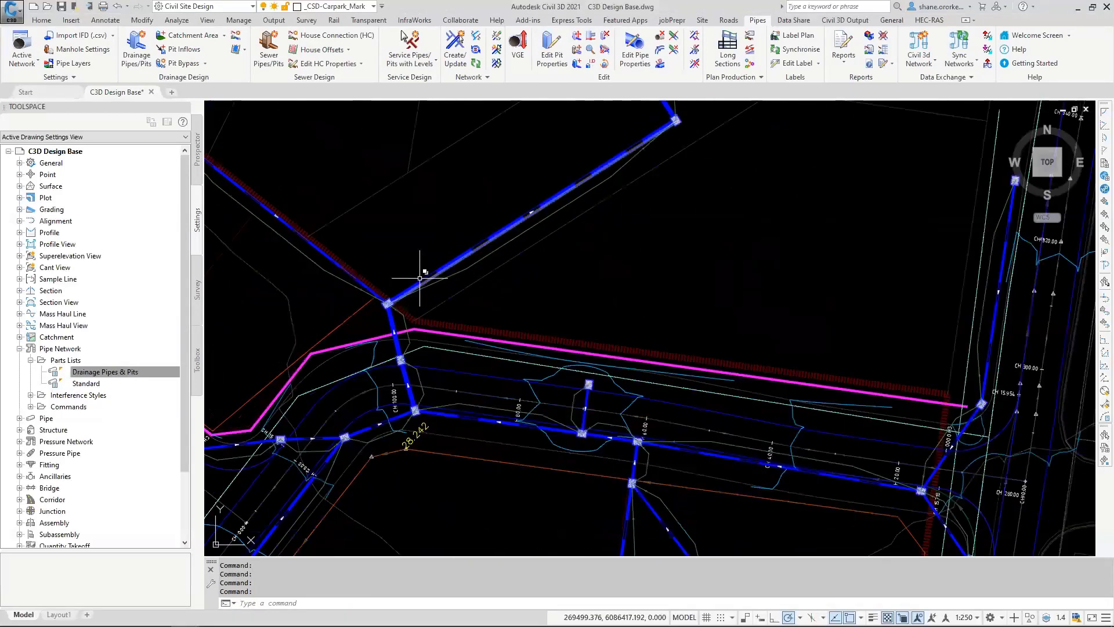
Step: Apply a specified label instead of the plotting sequence number to the junction pit above the road bend
{"action": "middle_click_drag", "start_coordinate": [430, 243], "coordinate": [362, 312]}
{"action": "left_click", "coordinate": [556, 60]}
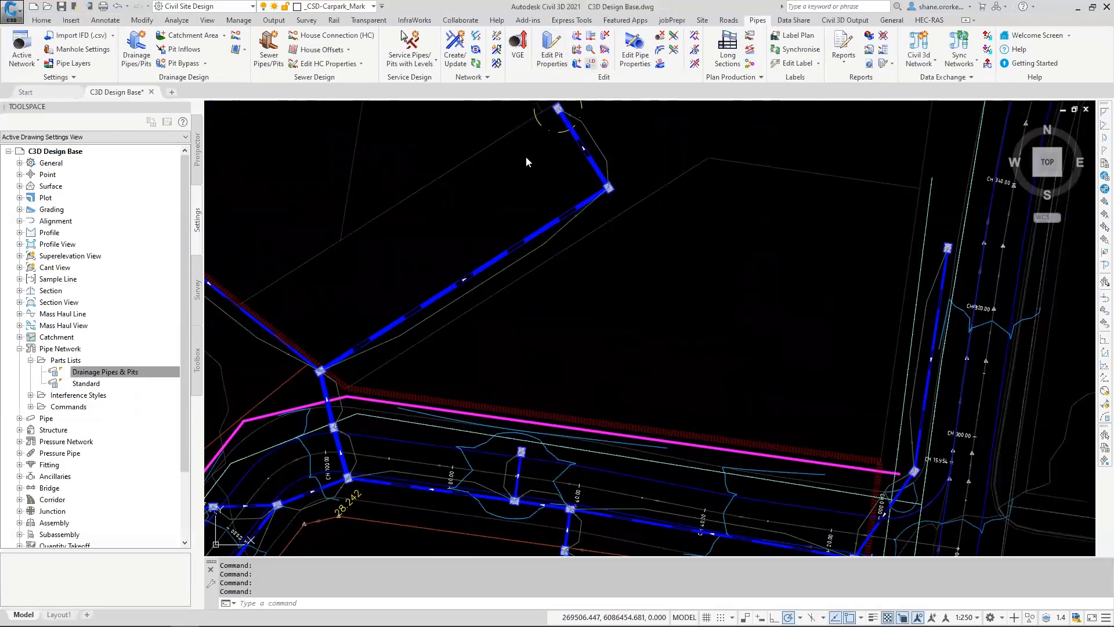
{"action": "left_click", "coordinate": [319, 370]}
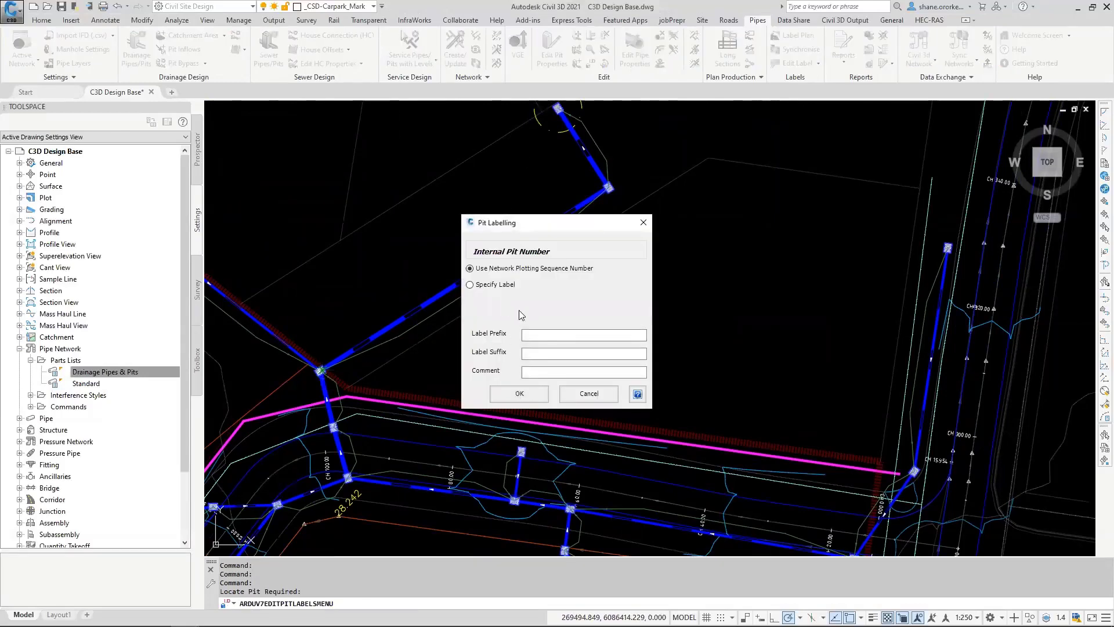
{"action": "left_click", "coordinate": [491, 285]}
{"action": "left_click", "coordinate": [538, 286]}
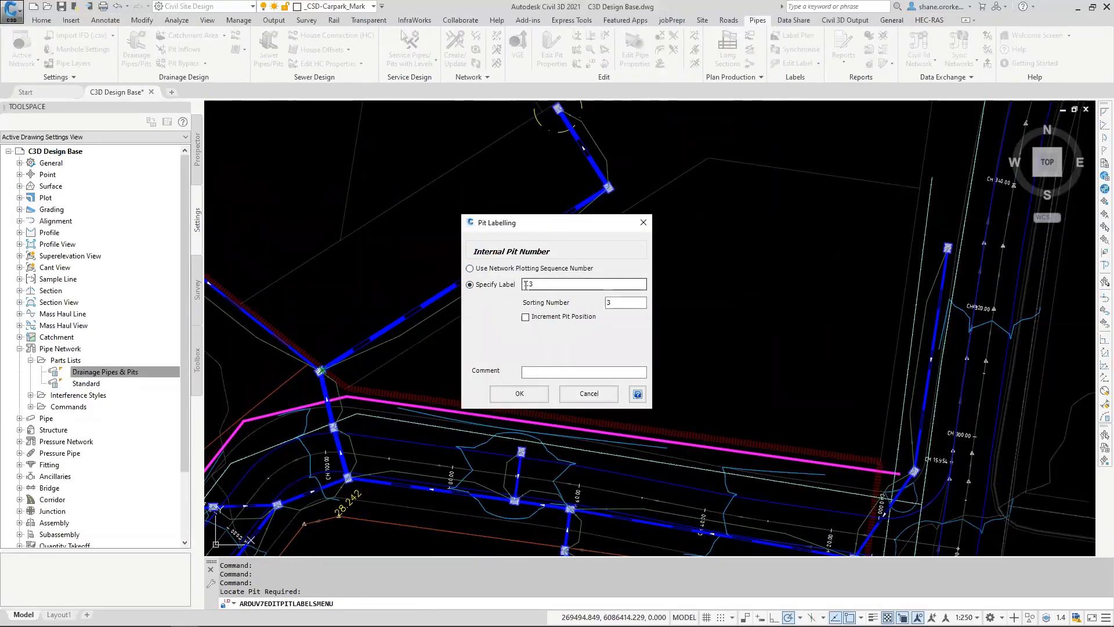
{"action": "left_click_drag", "start_coordinate": [528, 284], "coordinate": [518, 285]}
{"action": "left_click", "coordinate": [519, 393]}
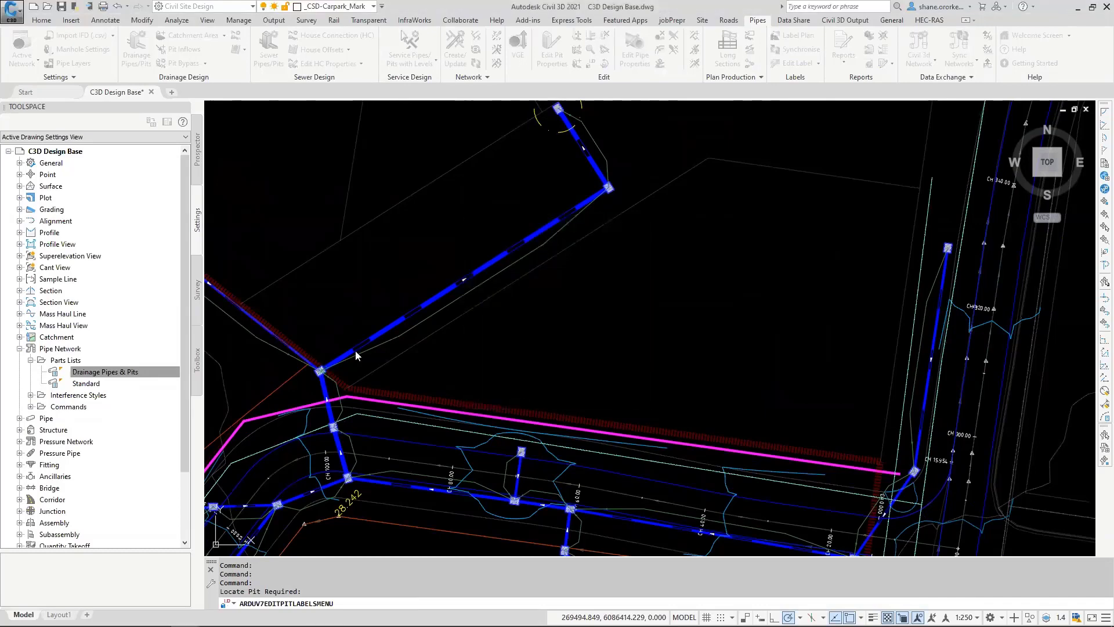
Step: Start creating a Civil 3D pipe network from SW1 using the Demo Day conversion file
{"action": "scroll", "coordinate": [420, 291], "scroll_direction": "down", "scroll_amount": 2}
{"action": "scroll", "coordinate": [420, 293], "scroll_direction": "down", "scroll_amount": 4}
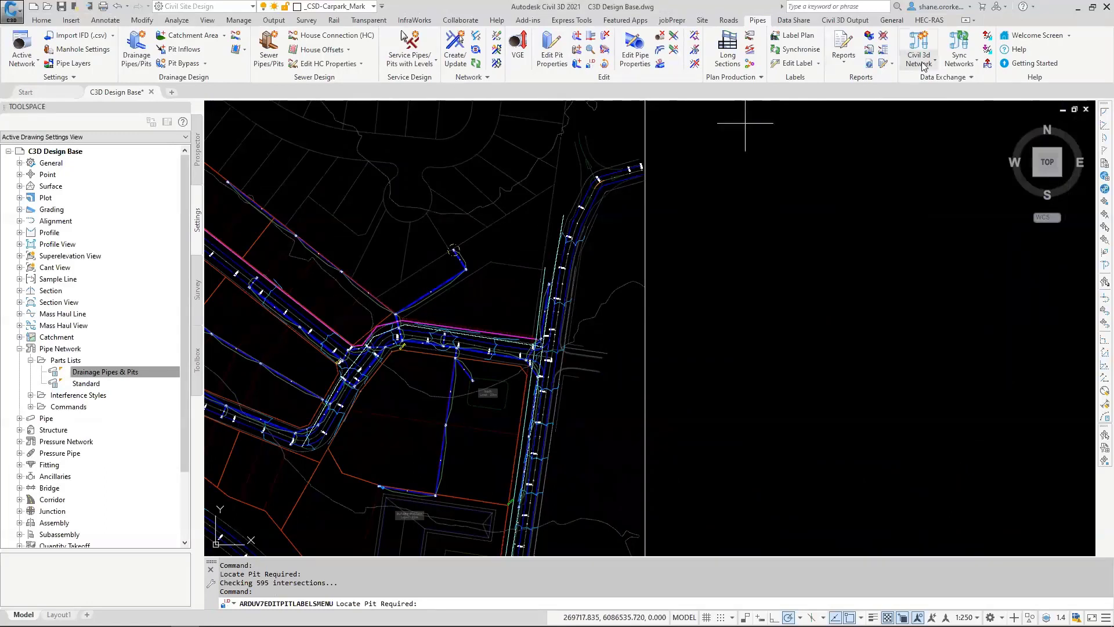
{"action": "left_click", "coordinate": [845, 23]}
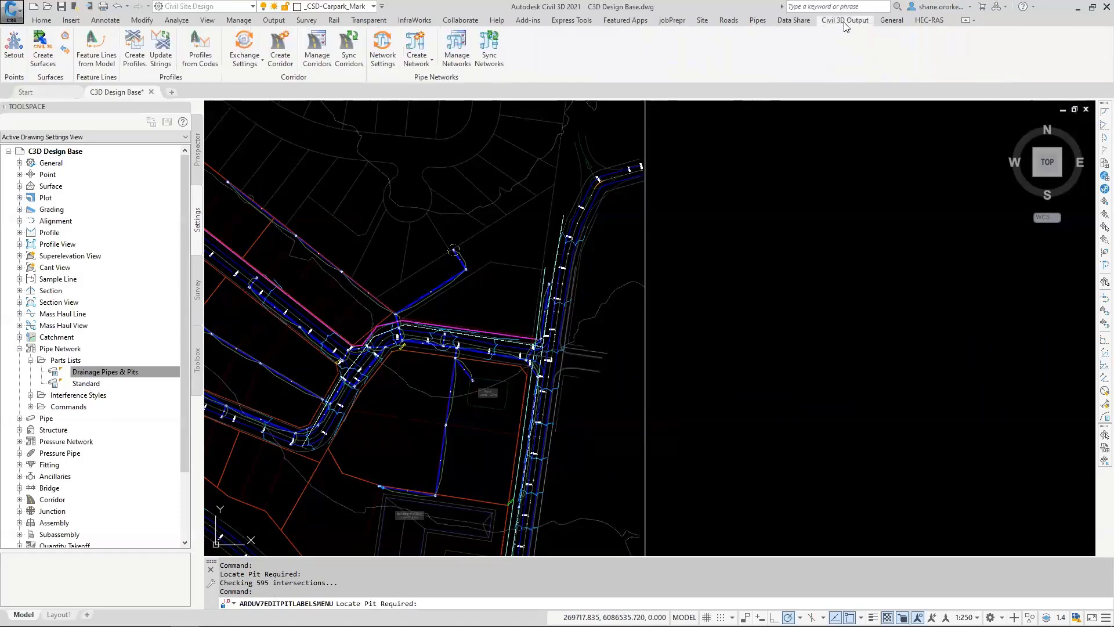
{"action": "left_click", "coordinate": [414, 48]}
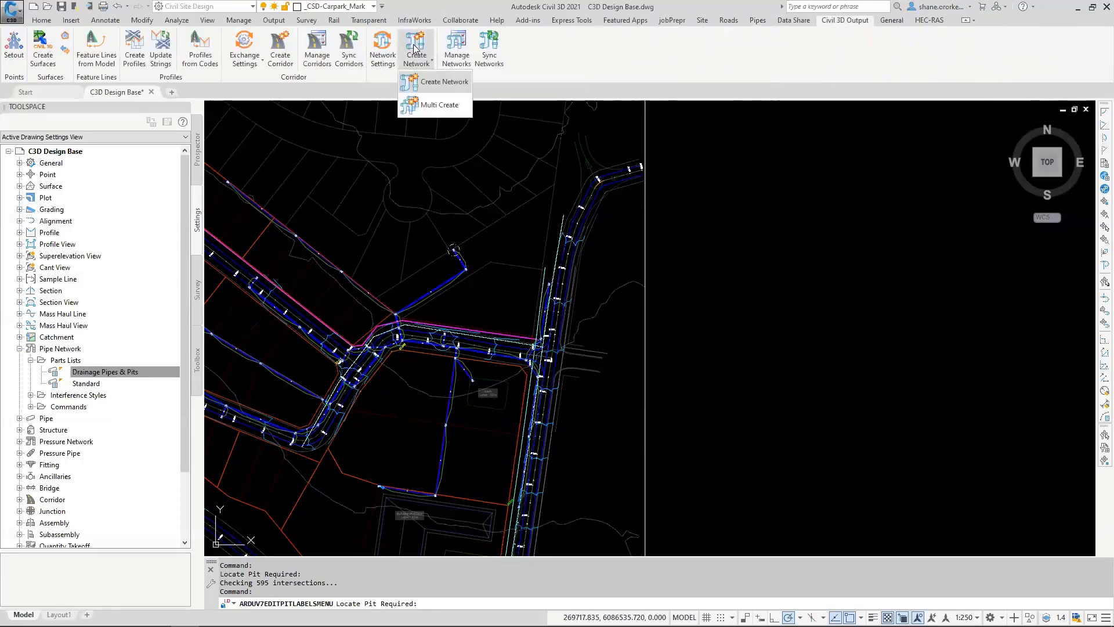
{"action": "left_click", "coordinate": [447, 80]}
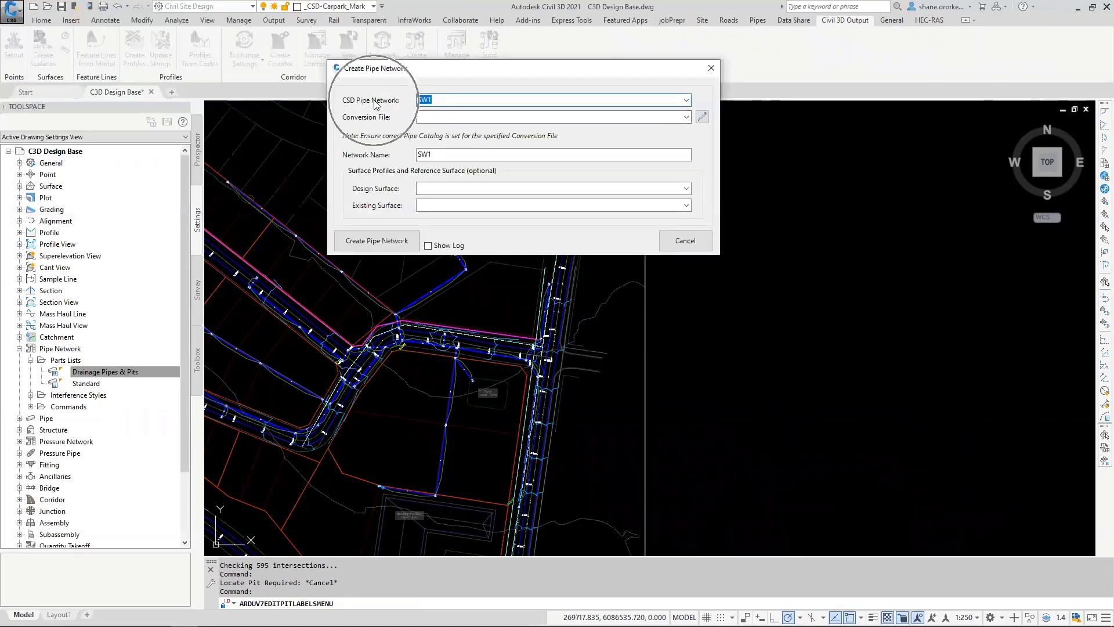
{"action": "left_click", "coordinate": [673, 117]}
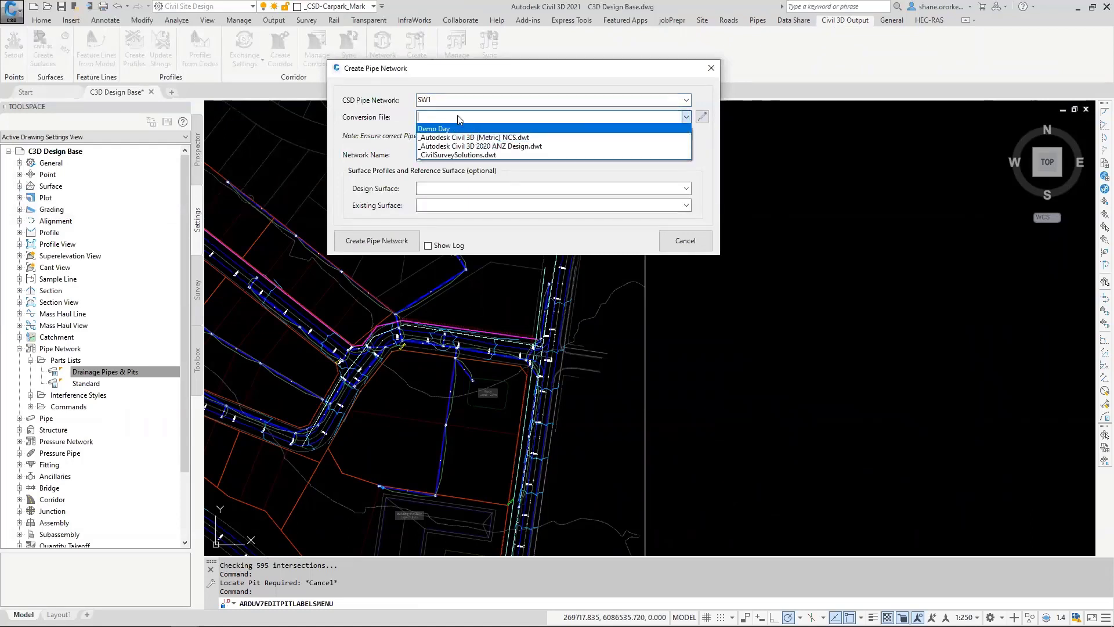
{"action": "left_click", "coordinate": [473, 129]}
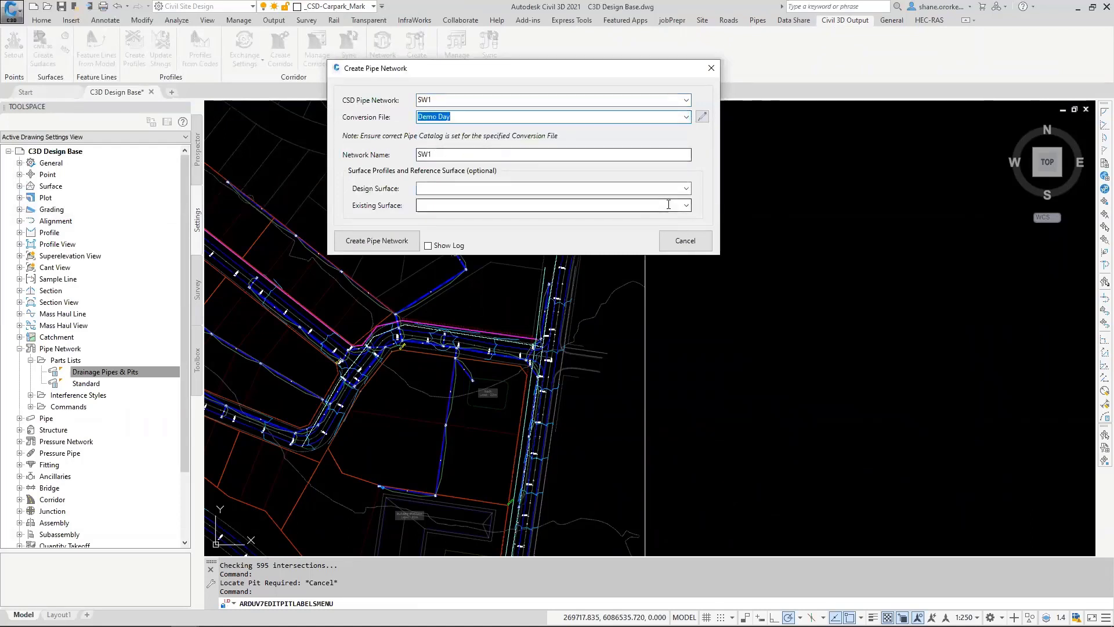
Step: Set C3D-TotalModel as design surface, choose an existing surface, and create the SW1 network with its profile views beside the site plan
{"action": "left_click", "coordinate": [688, 189]}
{"action": "left_click", "coordinate": [447, 217]}
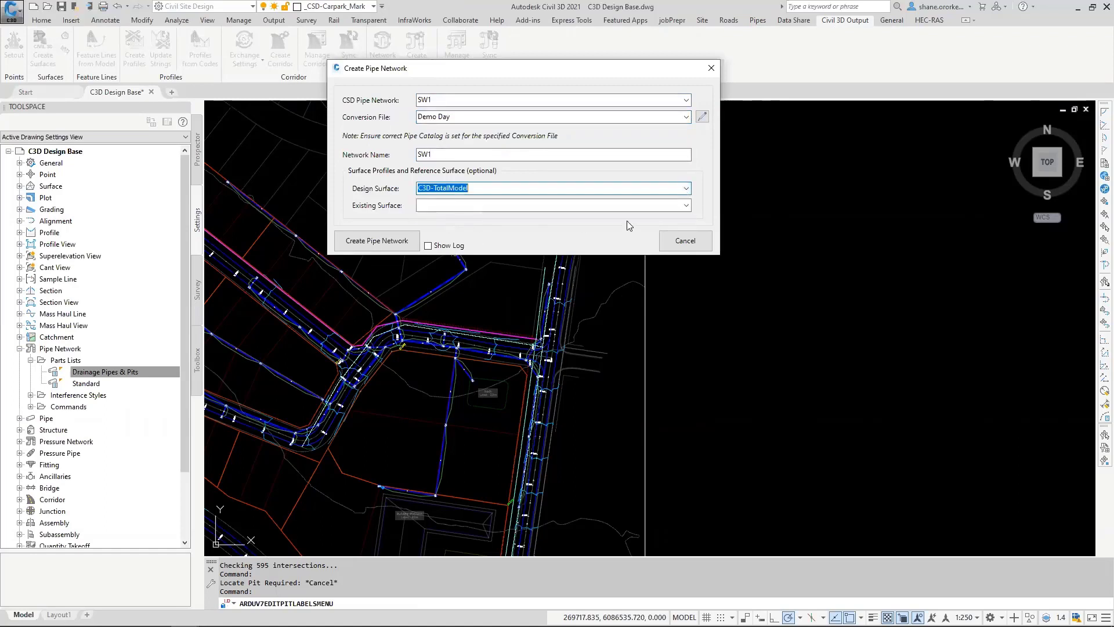
{"action": "left_click", "coordinate": [688, 206]}
{"action": "left_click", "coordinate": [472, 230]}
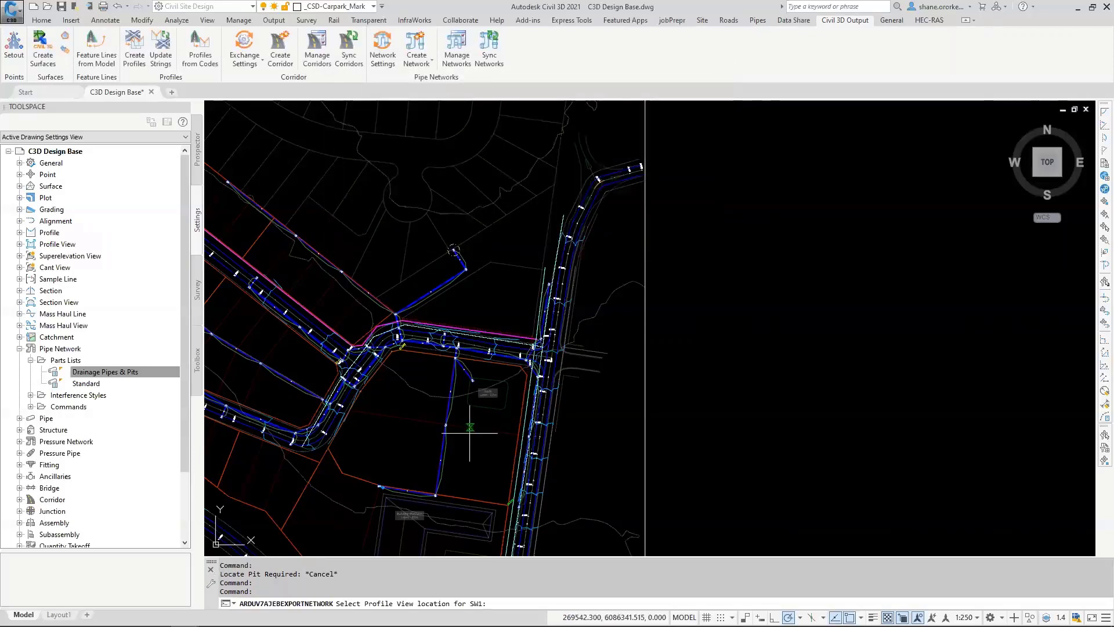
{"action": "scroll", "coordinate": [645, 315], "scroll_direction": "down", "scroll_amount": 3}
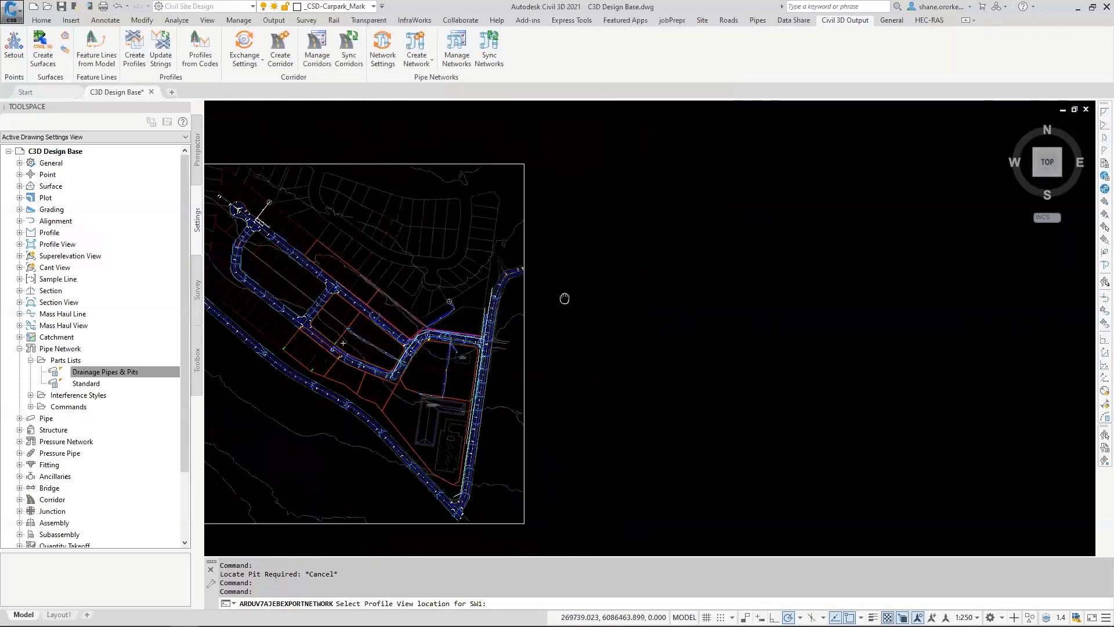
{"action": "left_click", "coordinate": [541, 171]}
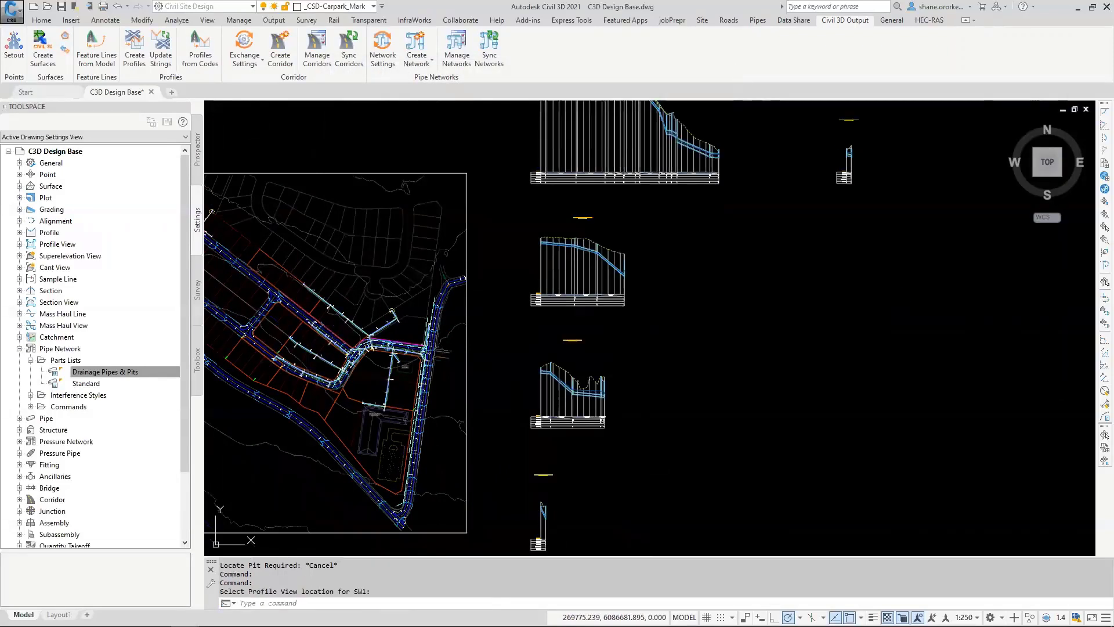
Step: Examine the SW1 profile views, checking the pipes, pits, surface profiles and data bands of the first line
{"action": "mouse_move", "coordinate": [569, 228]}
{"action": "middle_mouse_down"}
{"action": "mouse_move", "coordinate": [578, 299]}
{"action": "mouse_move", "coordinate": [646, 306]}
{"action": "mouse_move", "coordinate": [639, 380]}
{"action": "middle_mouse_up"}
{"action": "scroll", "coordinate": [671, 232], "scroll_direction": "up", "scroll_amount": 6}
{"action": "middle_click_drag", "start_coordinate": [624, 261], "coordinate": [644, 416]}
{"action": "scroll", "coordinate": [505, 232], "scroll_direction": "up", "scroll_amount": 2}
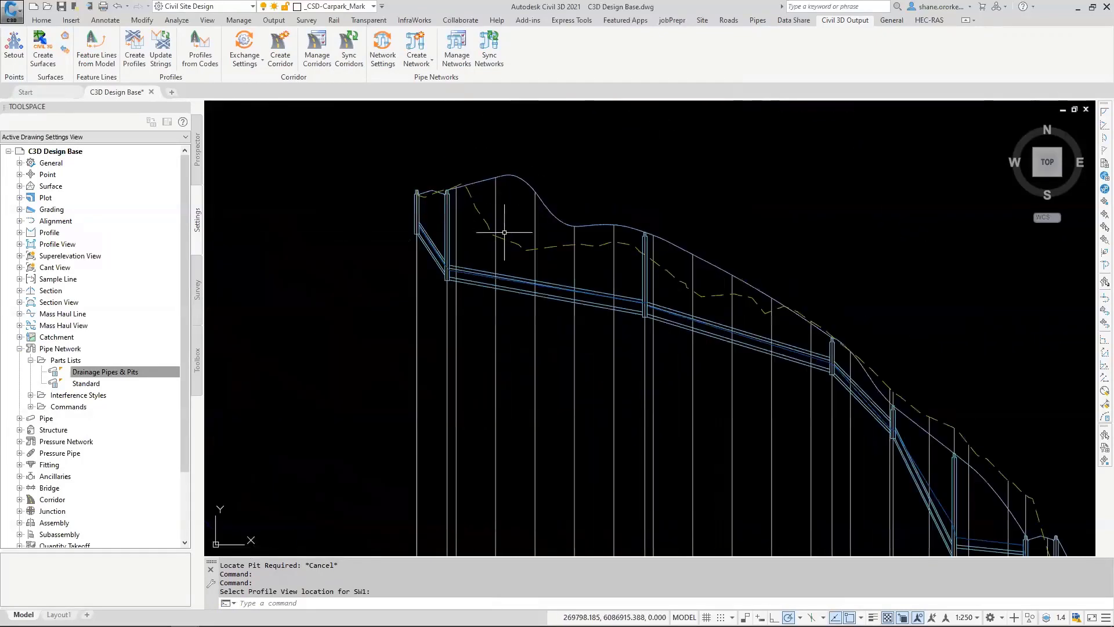
{"action": "scroll", "coordinate": [502, 230], "scroll_direction": "up", "scroll_amount": 4}
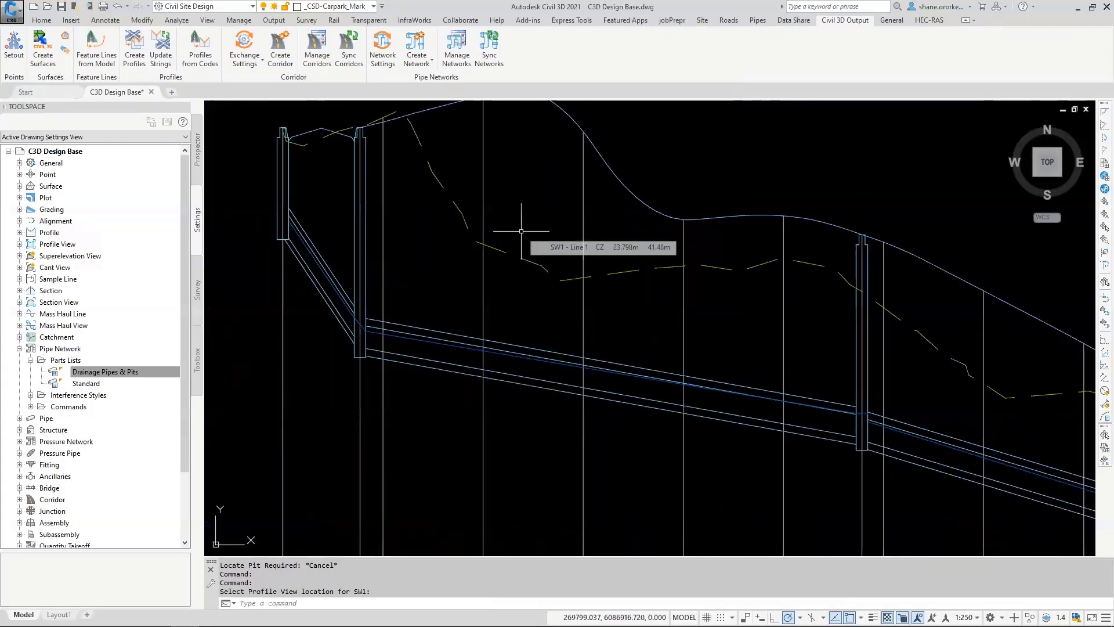
{"action": "scroll", "coordinate": [521, 238], "scroll_direction": "down", "scroll_amount": 6}
{"action": "scroll", "coordinate": [505, 253], "scroll_direction": "down", "scroll_amount": 4}
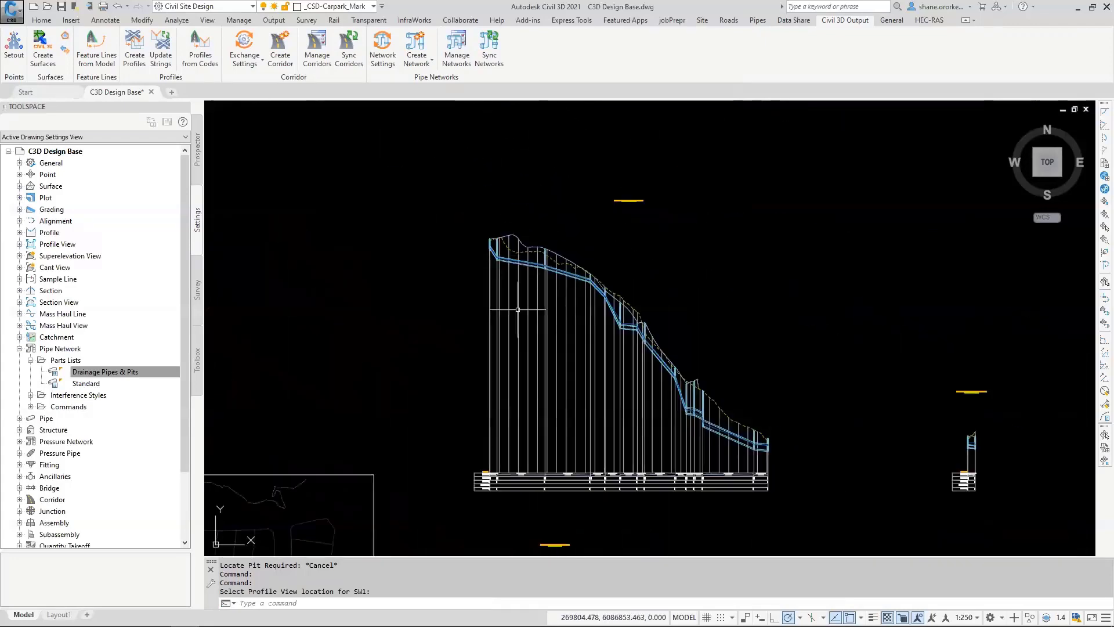
{"action": "middle_click_drag", "start_coordinate": [518, 309], "coordinate": [527, 224]}
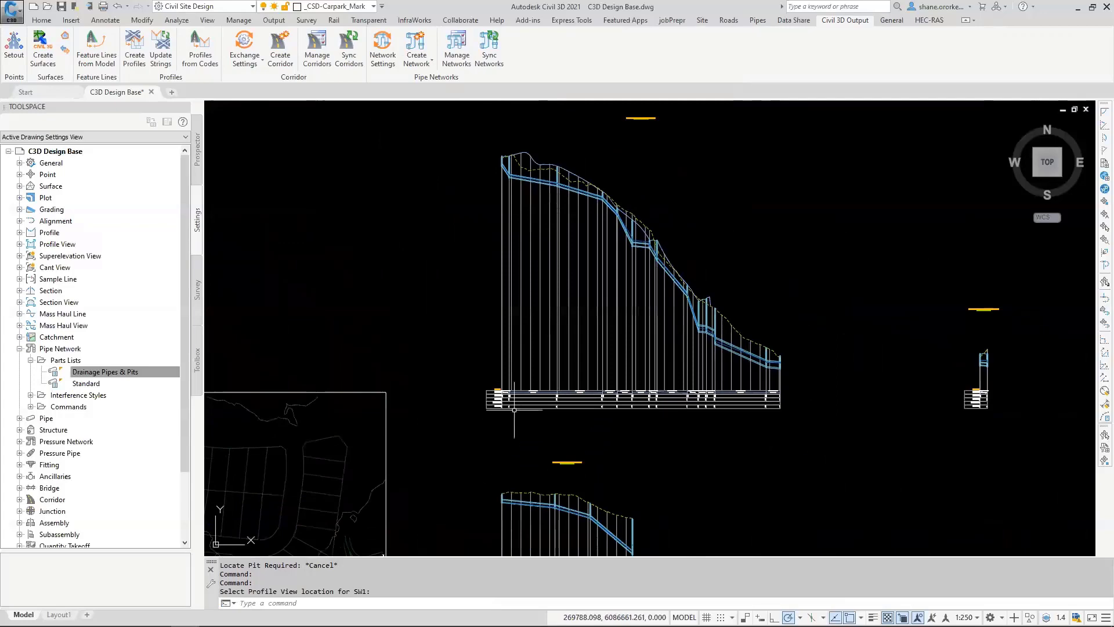
{"action": "scroll", "coordinate": [515, 409], "scroll_direction": "up", "scroll_amount": 8}
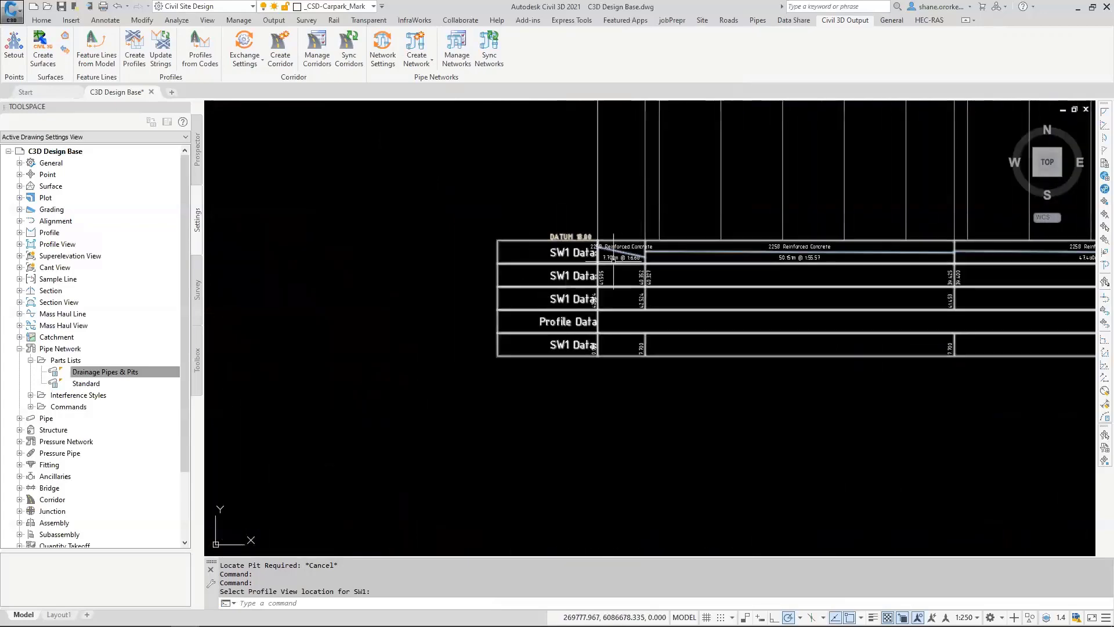
{"action": "scroll", "coordinate": [610, 278], "scroll_direction": "down", "scroll_amount": 8}
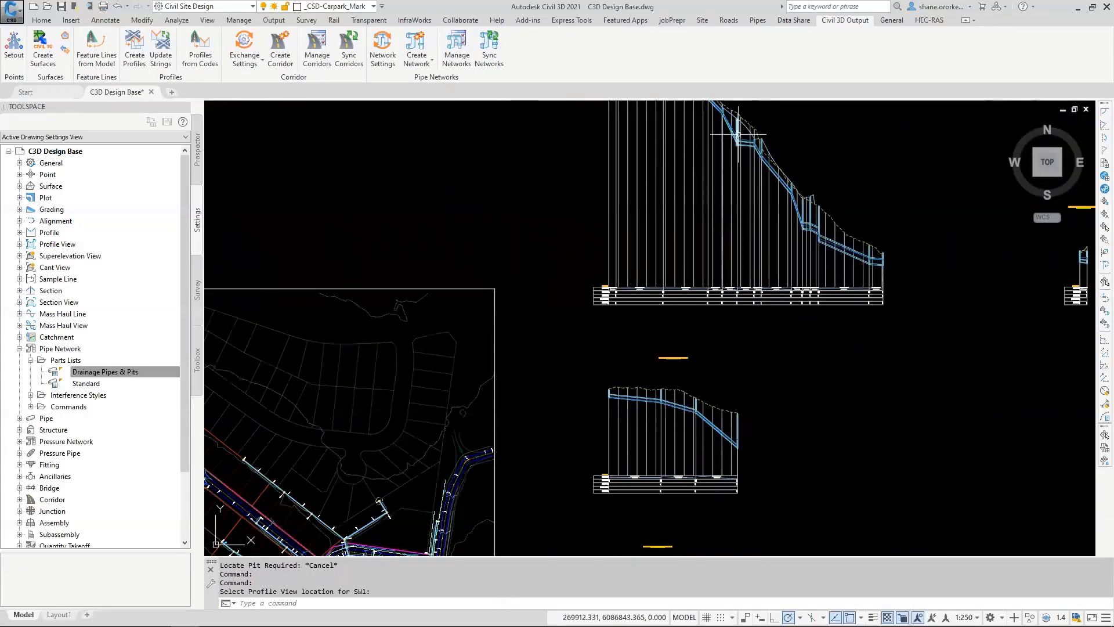
Step: Examine the SW1 Line 1 alignment in the site plan, following it along the pipes between the bend and its end pit
{"action": "middle_click_drag", "start_coordinate": [410, 447], "coordinate": [555, 276]}
{"action": "scroll", "coordinate": [572, 294], "scroll_direction": "up", "scroll_amount": 8}
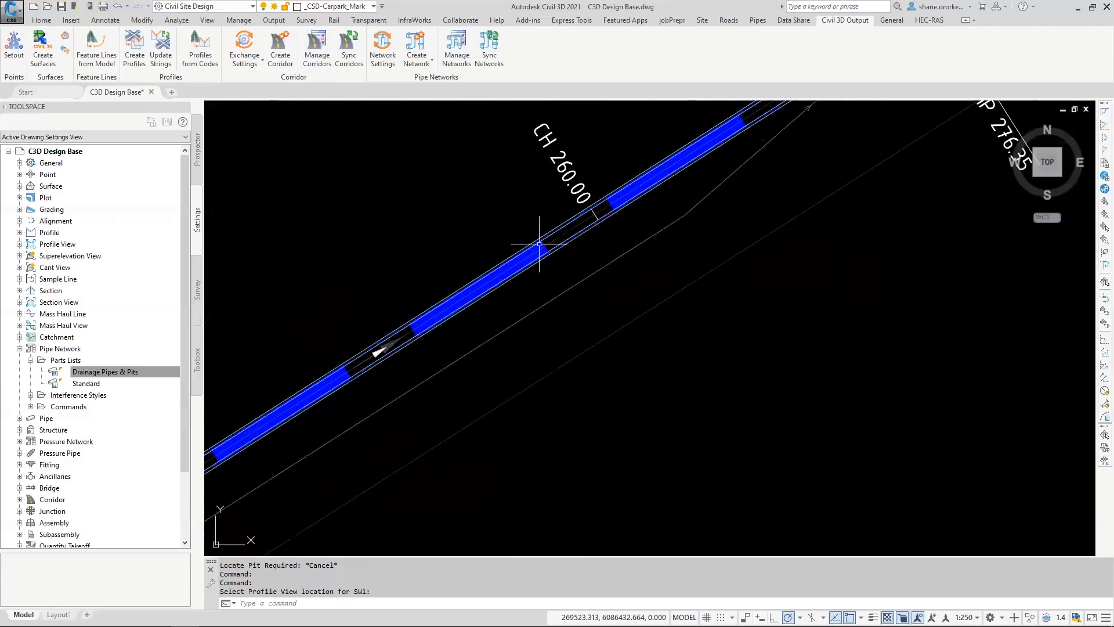
{"action": "key", "text": "Escape"}
{"action": "left_click", "coordinate": [558, 242]}
{"action": "scroll", "coordinate": [557, 242], "scroll_direction": "down", "scroll_amount": 5}
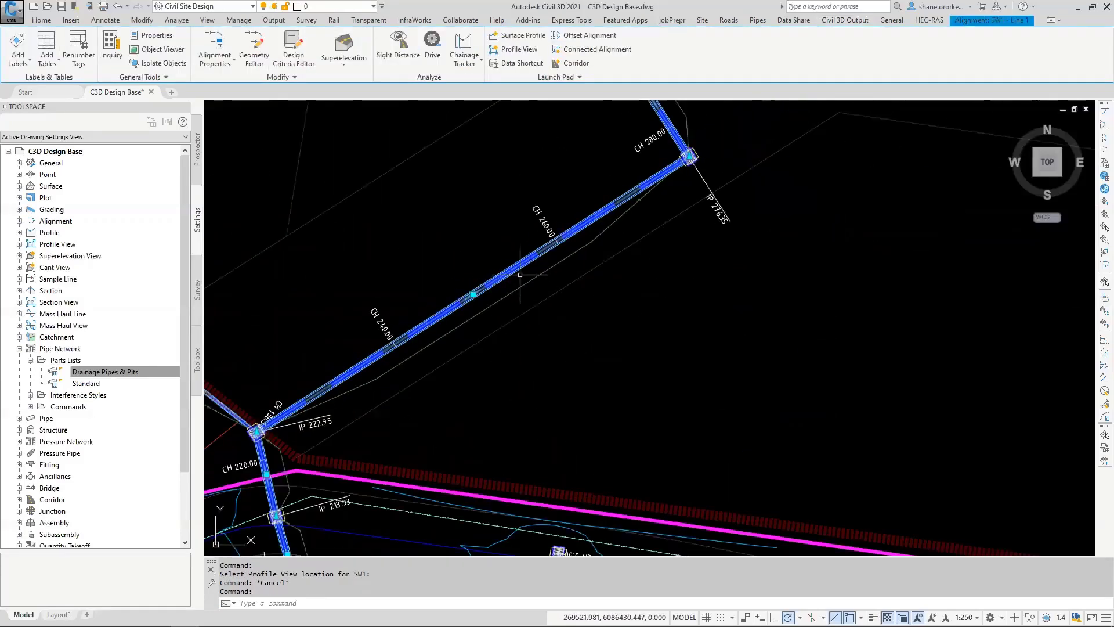
{"action": "scroll", "coordinate": [535, 229], "scroll_direction": "up", "scroll_amount": 2}
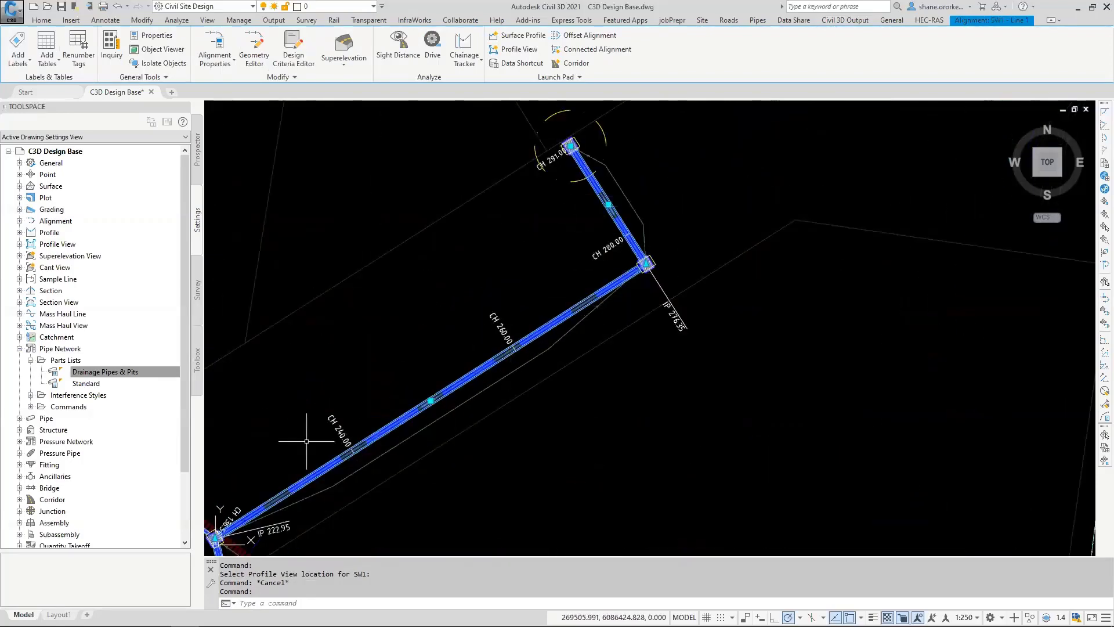
{"action": "scroll", "coordinate": [584, 274], "scroll_direction": "down", "scroll_amount": 6}
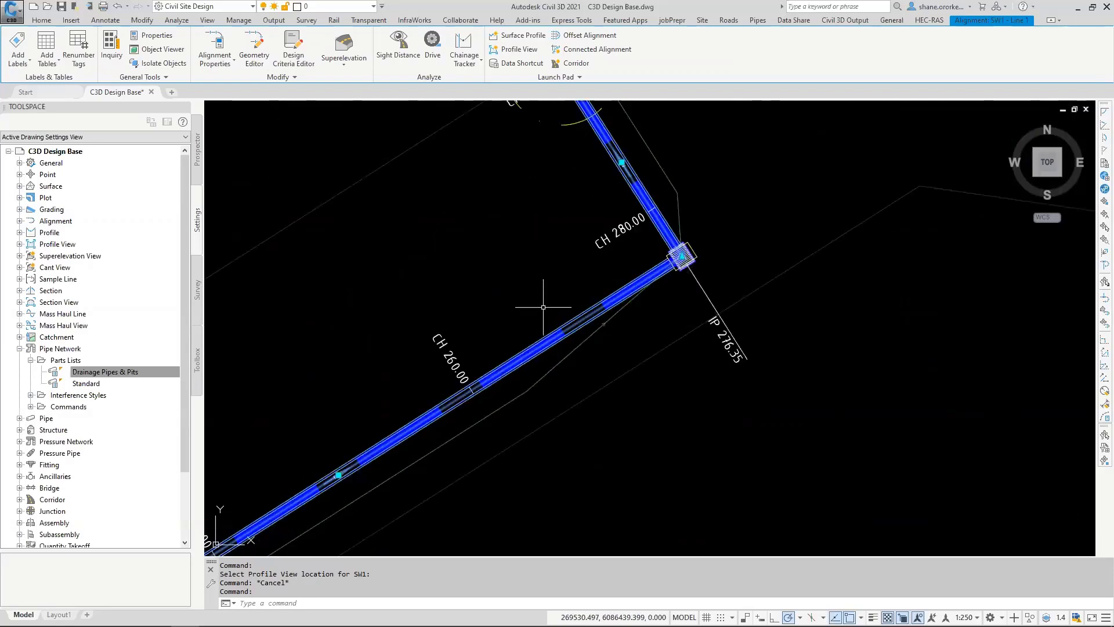
{"action": "scroll", "coordinate": [543, 319], "scroll_direction": "down", "scroll_amount": 4}
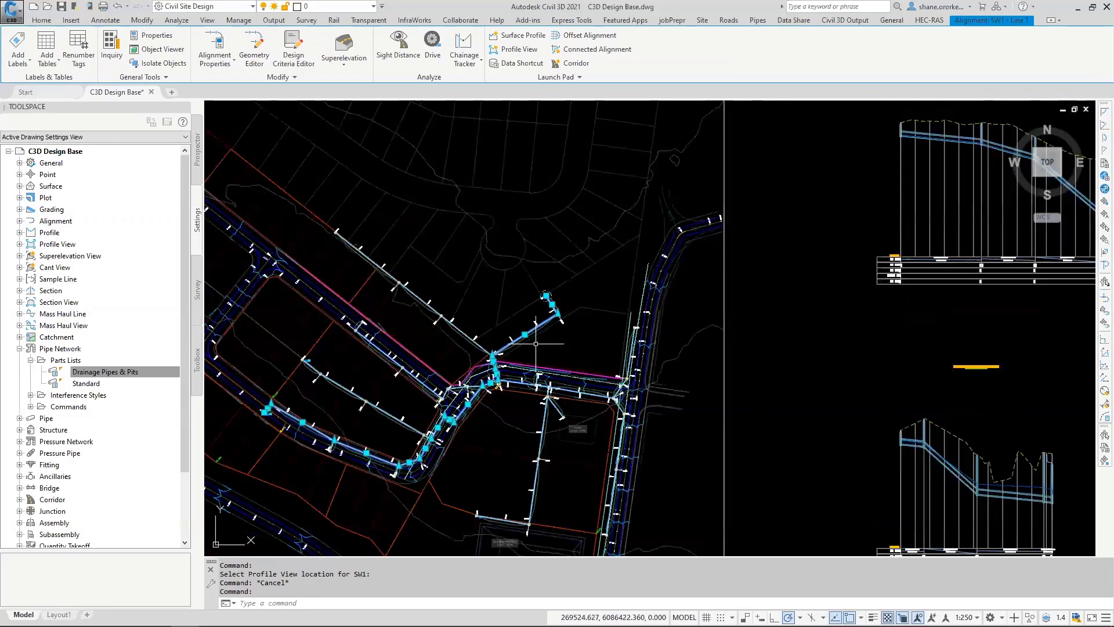
{"action": "mouse_move", "coordinate": [829, 231]}
{"action": "middle_mouse_down"}
{"action": "mouse_move", "coordinate": [749, 453]}
{"action": "mouse_move", "coordinate": [749, 382]}
{"action": "mouse_move", "coordinate": [799, 187]}
{"action": "mouse_move", "coordinate": [802, 197]}
{"action": "middle_mouse_up"}
{"action": "scroll", "coordinate": [502, 271], "scroll_direction": "up", "scroll_amount": 2}
{"action": "scroll", "coordinate": [501, 271], "scroll_direction": "up", "scroll_amount": 6}
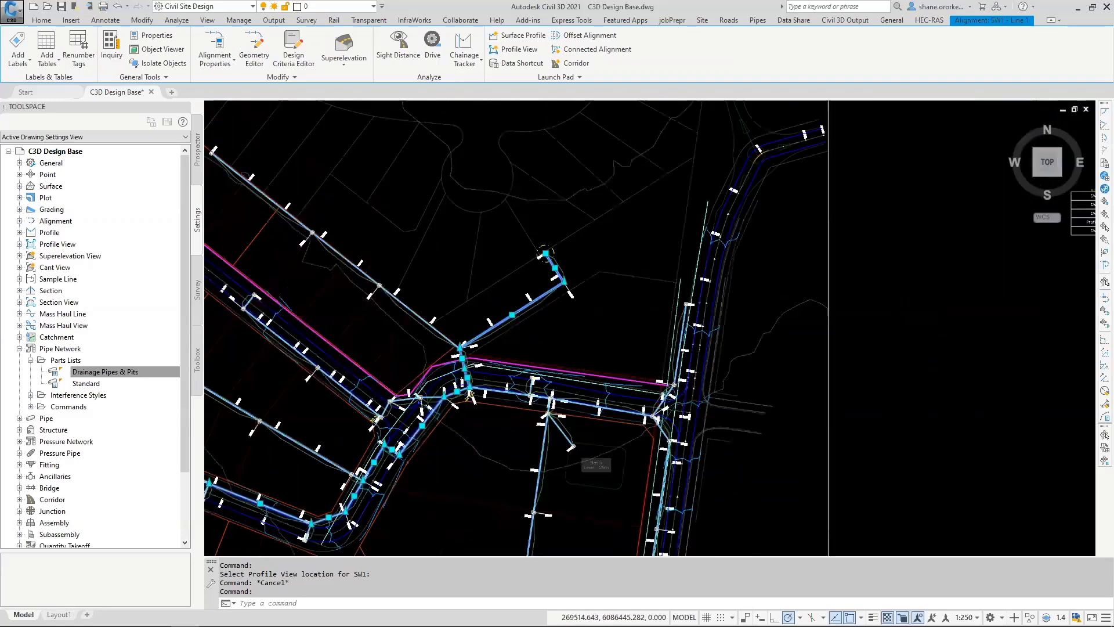
{"action": "key", "text": "Escape"}
{"action": "key", "text": "Escape"}
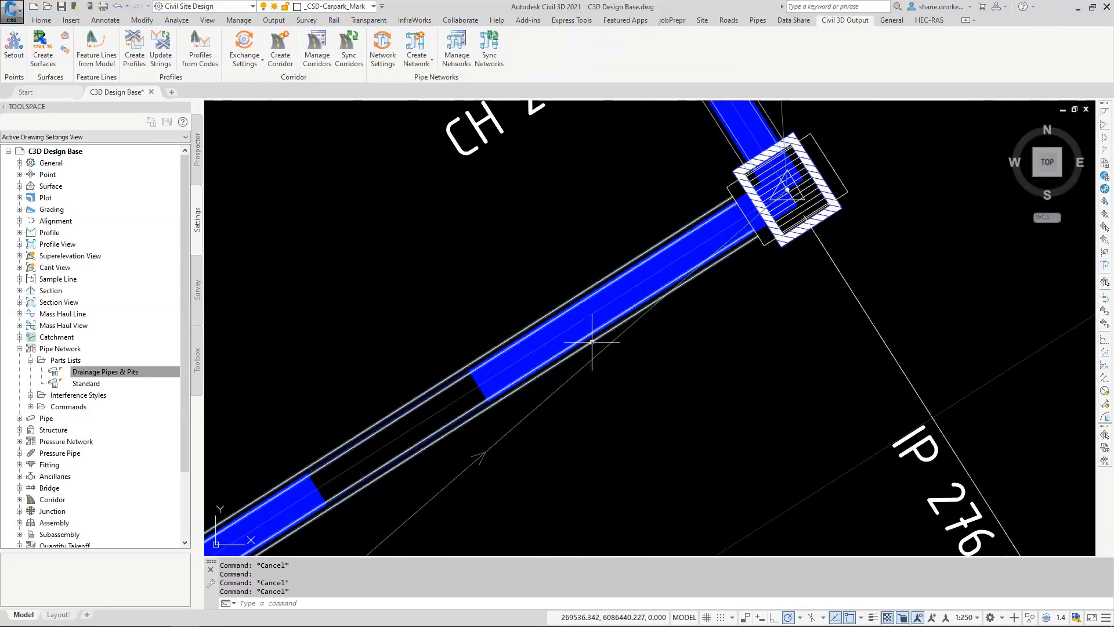
Step: Review the part properties of the pipe between chainages 222.95 and 276.35, including its reference surface, alignment, gradients and invert levels
{"action": "left_click", "coordinate": [572, 320]}
{"action": "scroll", "coordinate": [510, 393], "scroll_direction": "down", "scroll_amount": 3}
{"action": "scroll", "coordinate": [539, 251], "scroll_direction": "up", "scroll_amount": 2}
{"action": "scroll", "coordinate": [497, 299], "scroll_direction": "down", "scroll_amount": 5}
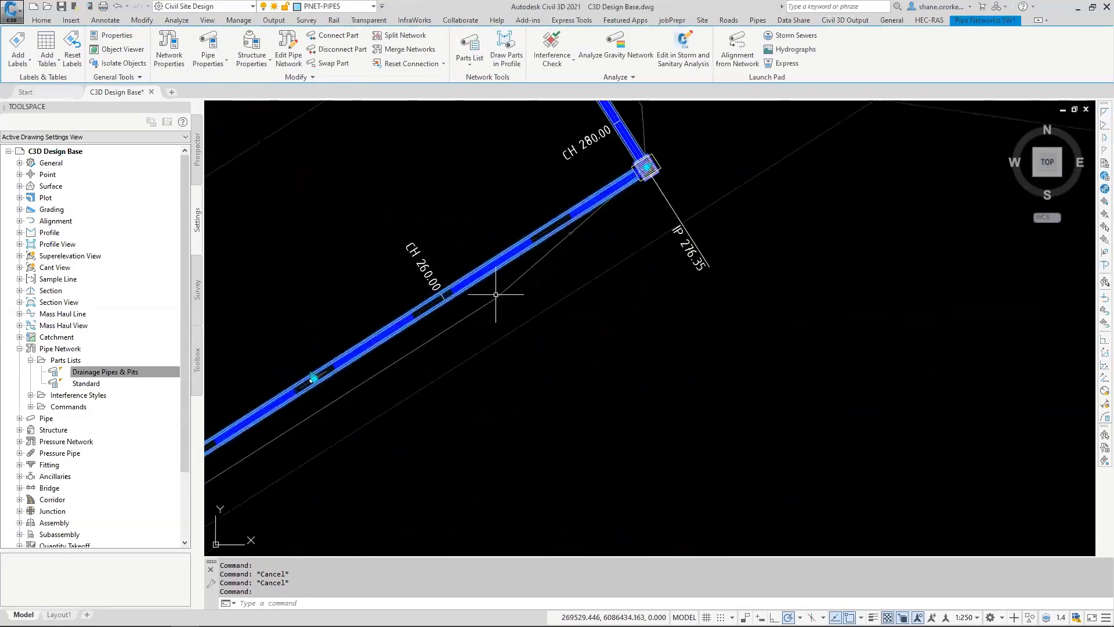
{"action": "right_click", "coordinate": [481, 281]}
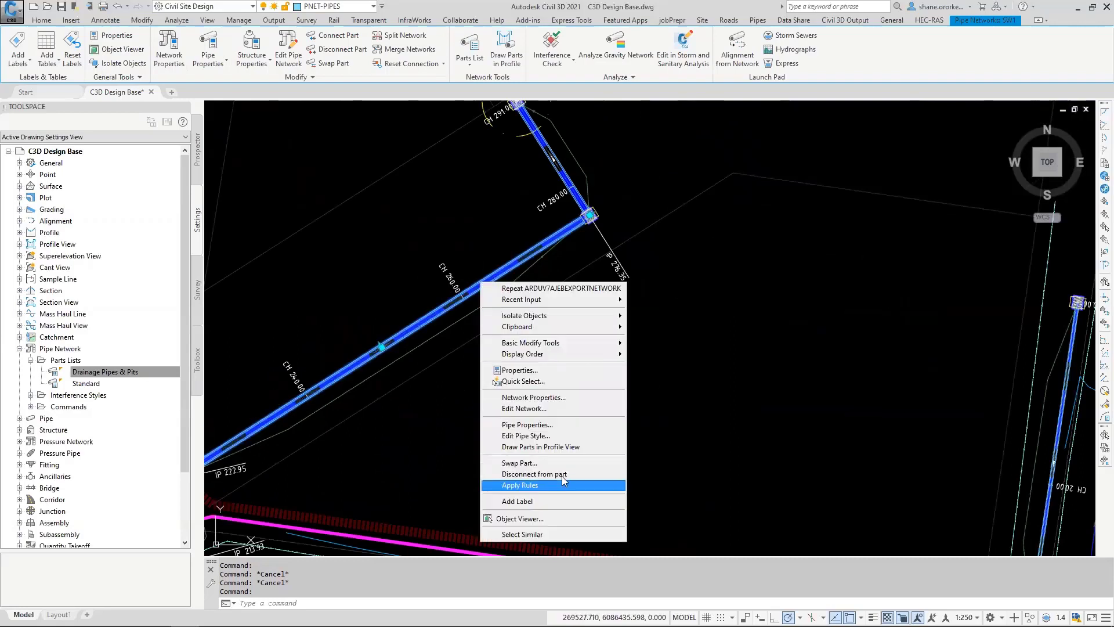
{"action": "left_click", "coordinate": [550, 425]}
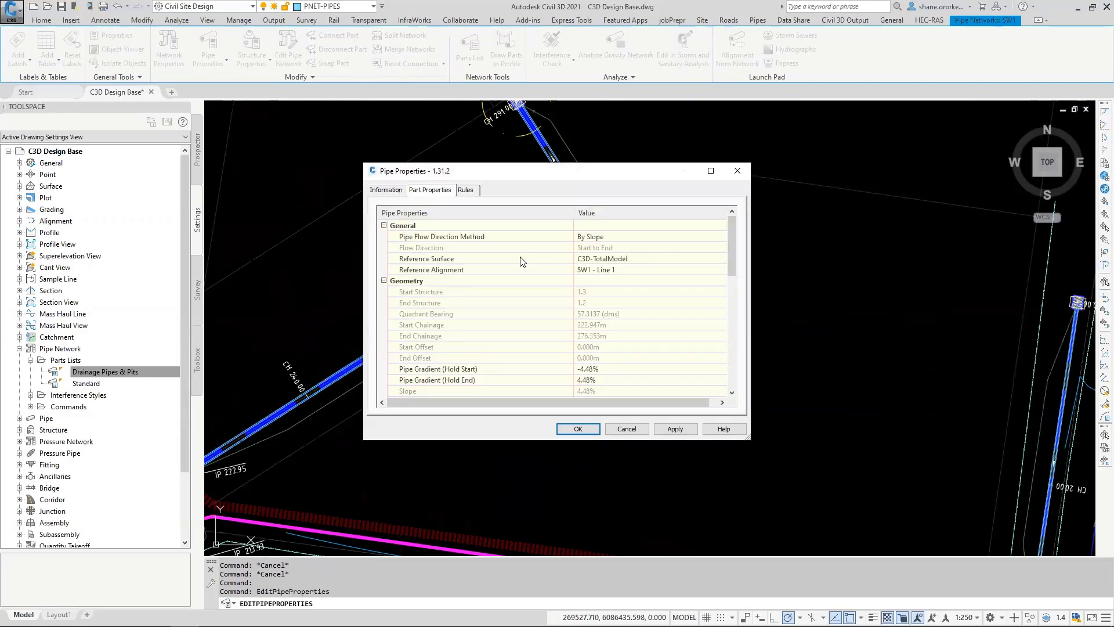
{"action": "scroll", "coordinate": [590, 304], "scroll_direction": "down", "scroll_amount": 3}
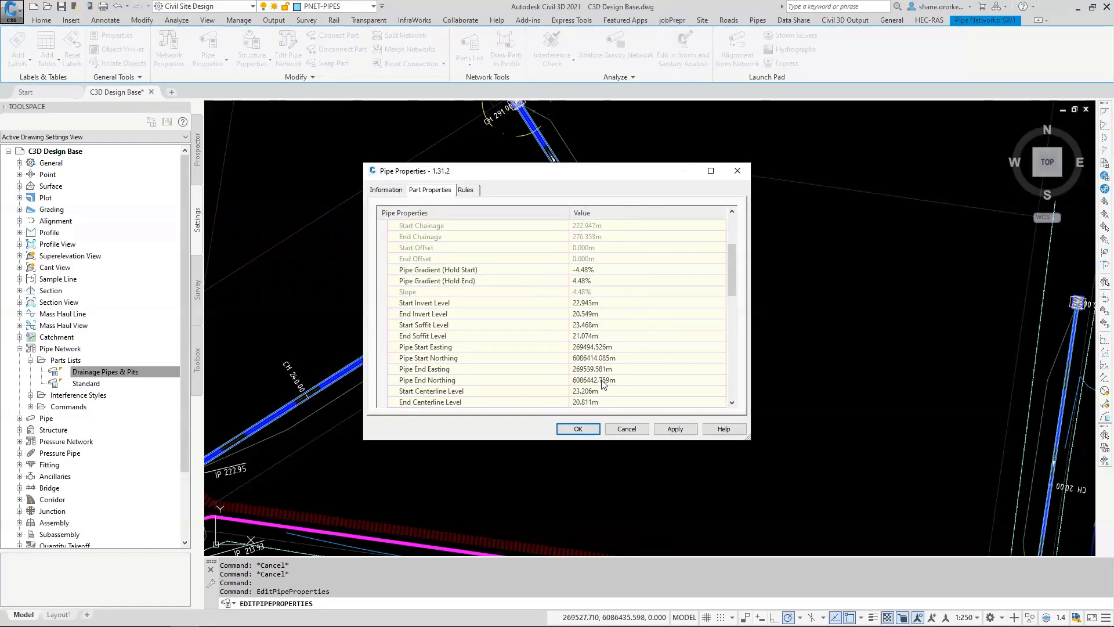
{"action": "scroll", "coordinate": [597, 387], "scroll_direction": "up", "scroll_amount": 3}
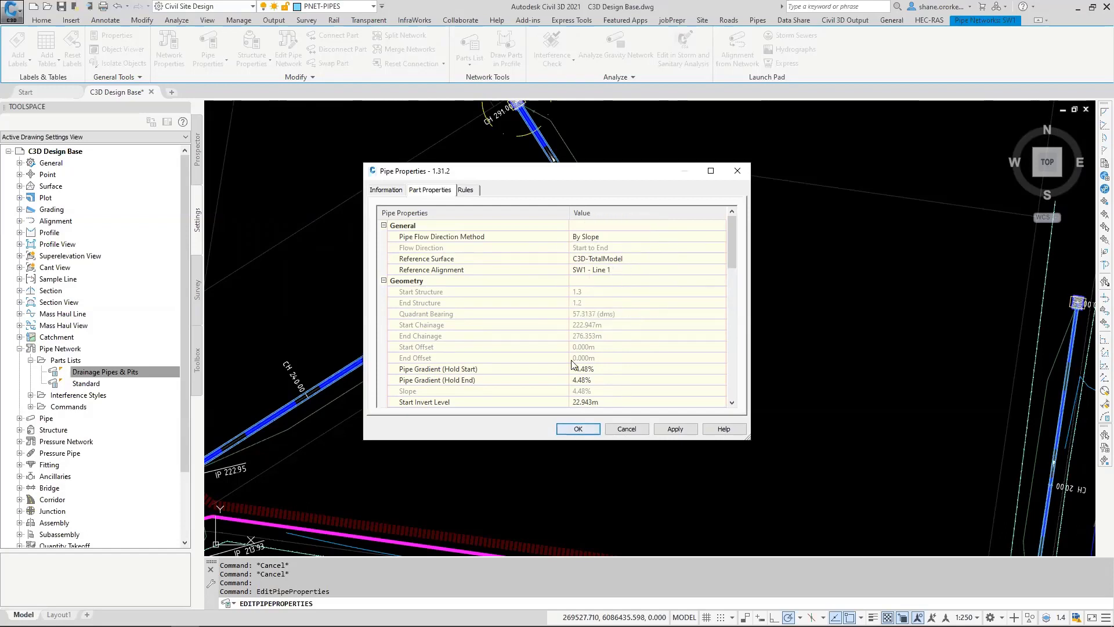
{"action": "scroll", "coordinate": [573, 364], "scroll_direction": "down", "scroll_amount": 5}
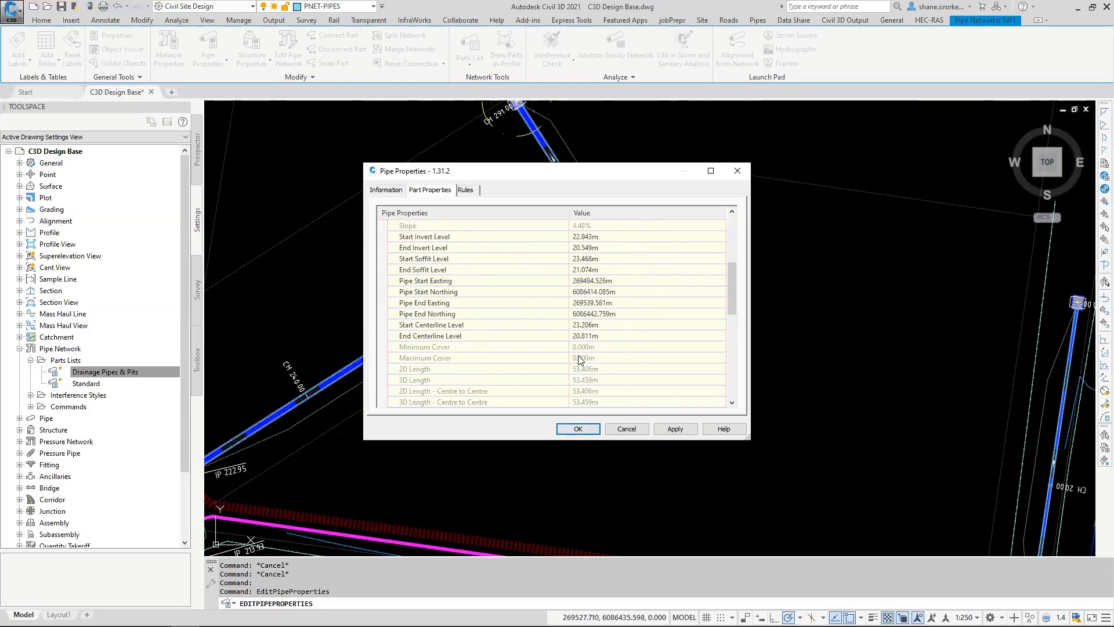
{"action": "left_click", "coordinate": [577, 429]}
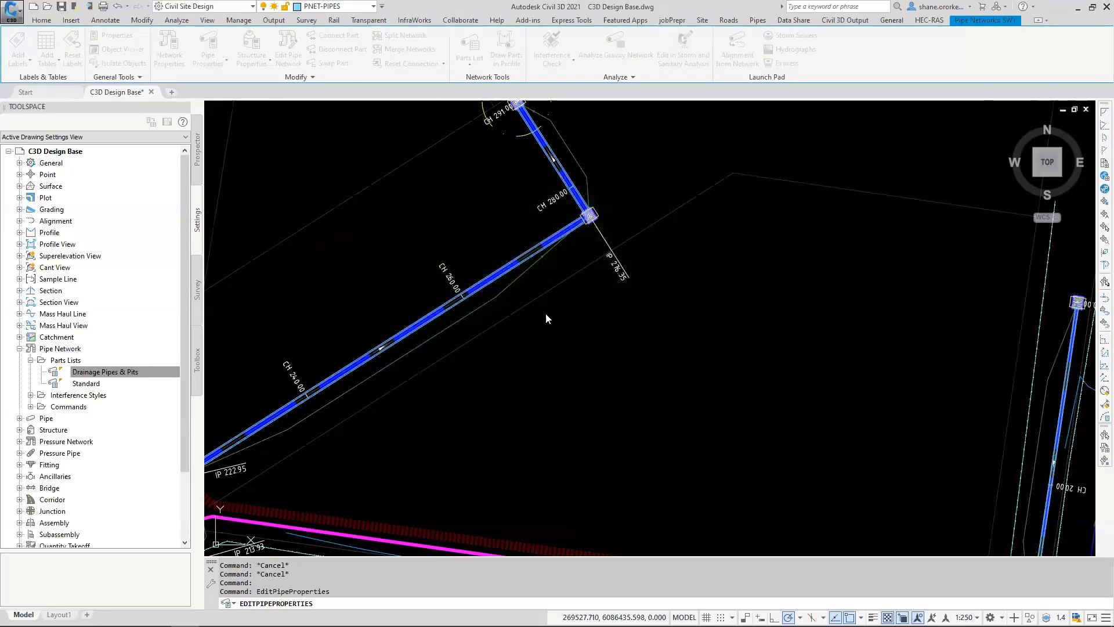
Step: Select the pipe and pit at IP 276.35 with all similar network parts and open them in the Object Viewer
{"action": "scroll", "coordinate": [515, 230], "scroll_direction": "up", "scroll_amount": 6}
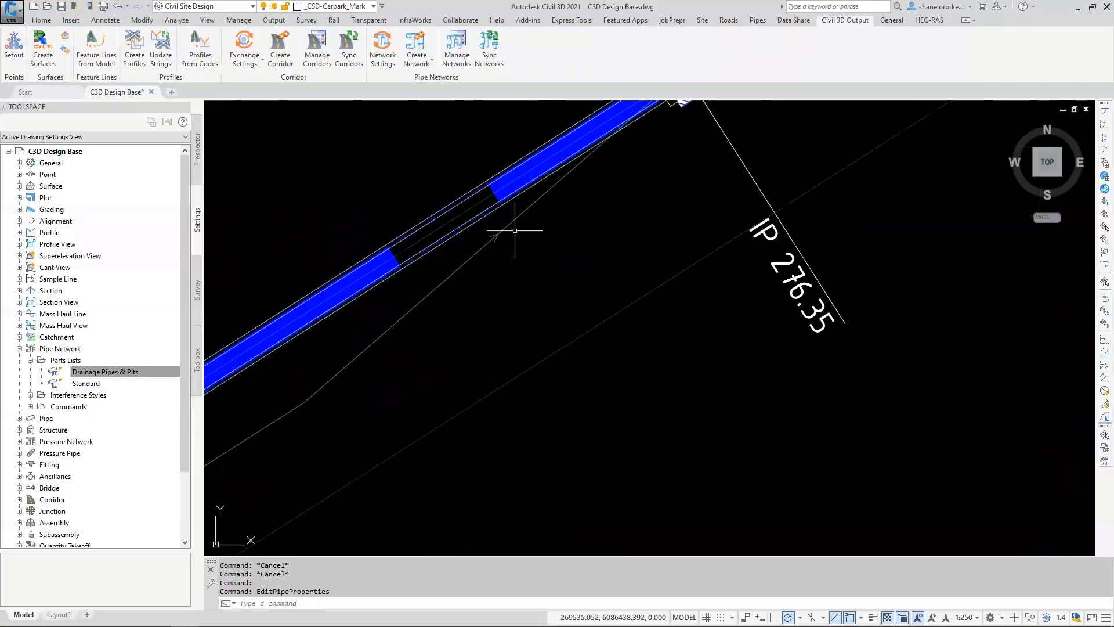
{"action": "left_click", "coordinate": [482, 220]}
{"action": "key", "text": "Escape"}
{"action": "left_click", "coordinate": [480, 218]}
{"action": "middle_click_drag", "start_coordinate": [649, 245], "coordinate": [588, 474]}
{"action": "scroll", "coordinate": [611, 328], "scroll_direction": "up", "scroll_amount": 3}
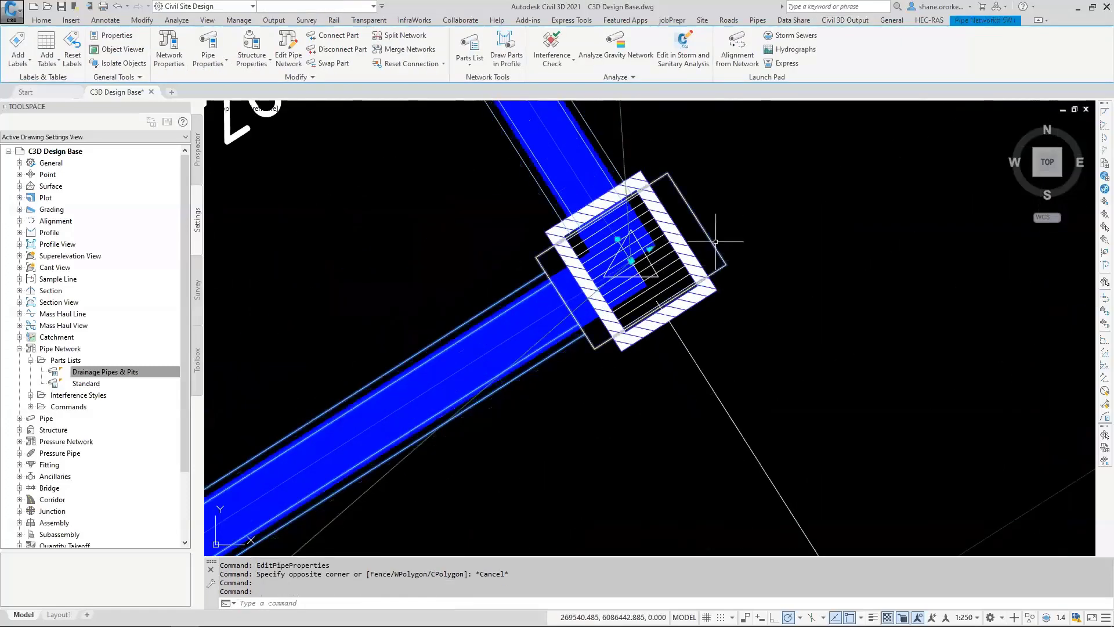
{"action": "right_click", "coordinate": [717, 243]}
{"action": "left_click", "coordinate": [758, 407]}
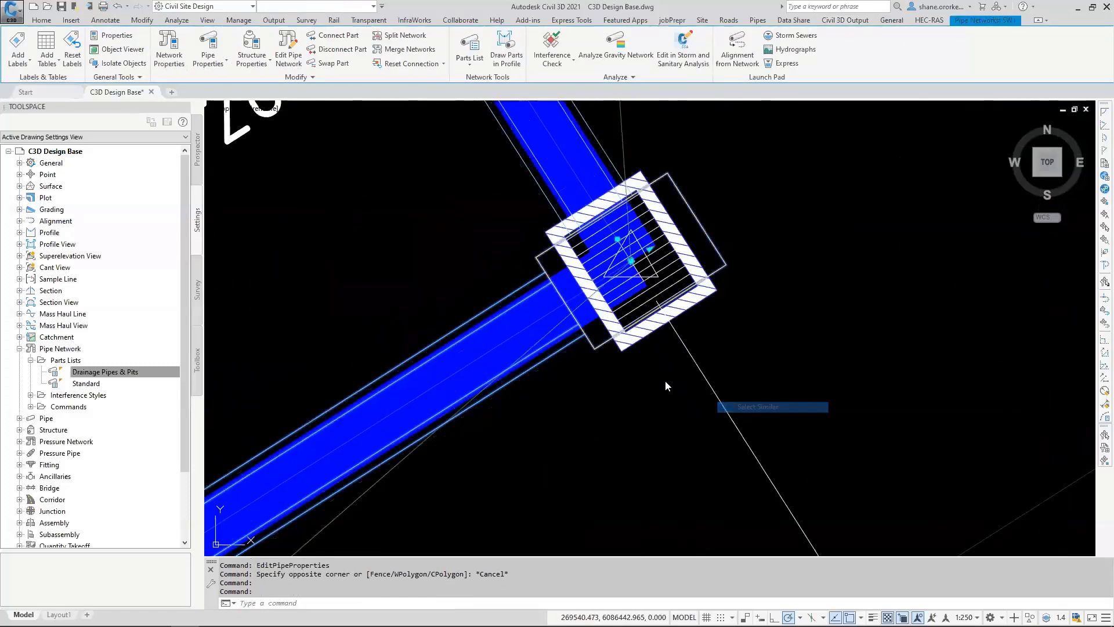
{"action": "right_click", "coordinate": [625, 388]}
{"action": "left_click", "coordinate": [666, 540]}
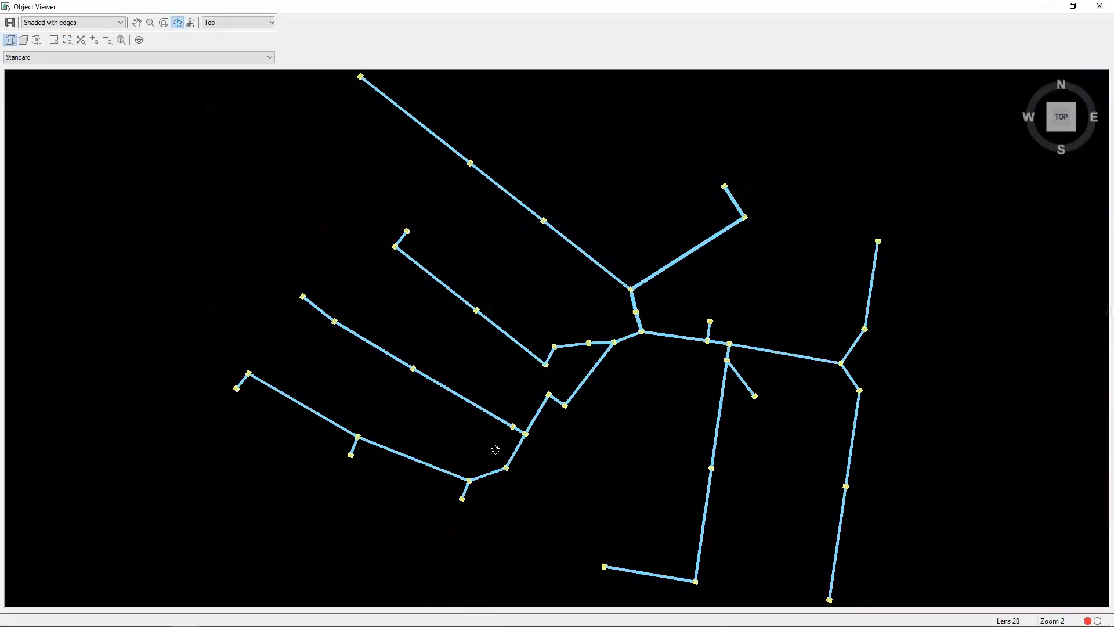
Step: Examine the pipes and pits in 3D from several angles and close the Object Viewer
{"action": "left_click_drag", "start_coordinate": [495, 451], "coordinate": [532, 407]}
{"action": "scroll", "coordinate": [610, 381], "scroll_direction": "up", "scroll_amount": 9}
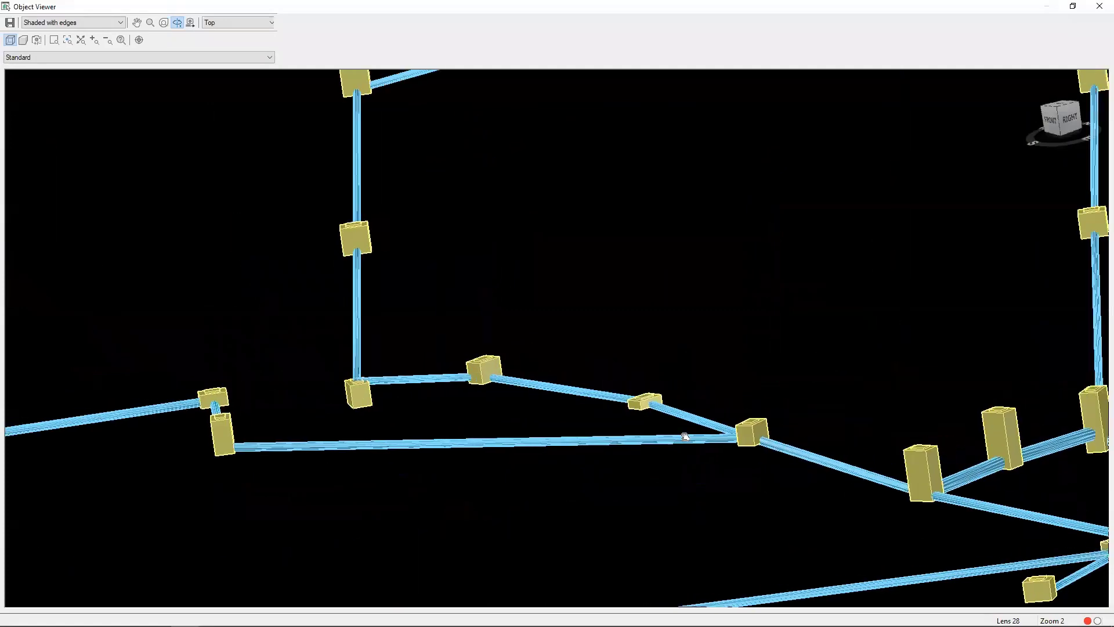
{"action": "middle_click_drag", "start_coordinate": [803, 328], "coordinate": [577, 154]}
{"action": "left_click_drag", "start_coordinate": [644, 368], "coordinate": [604, 389]}
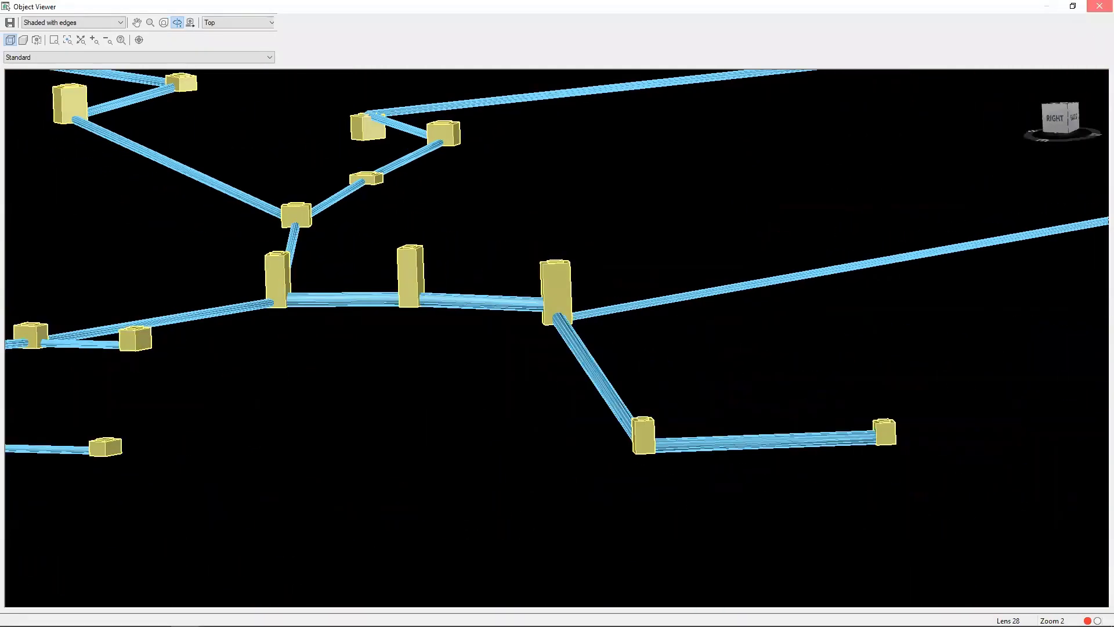
{"action": "left_click", "coordinate": [1099, 6]}
{"action": "scroll", "coordinate": [516, 377], "scroll_direction": "down", "scroll_amount": 5}
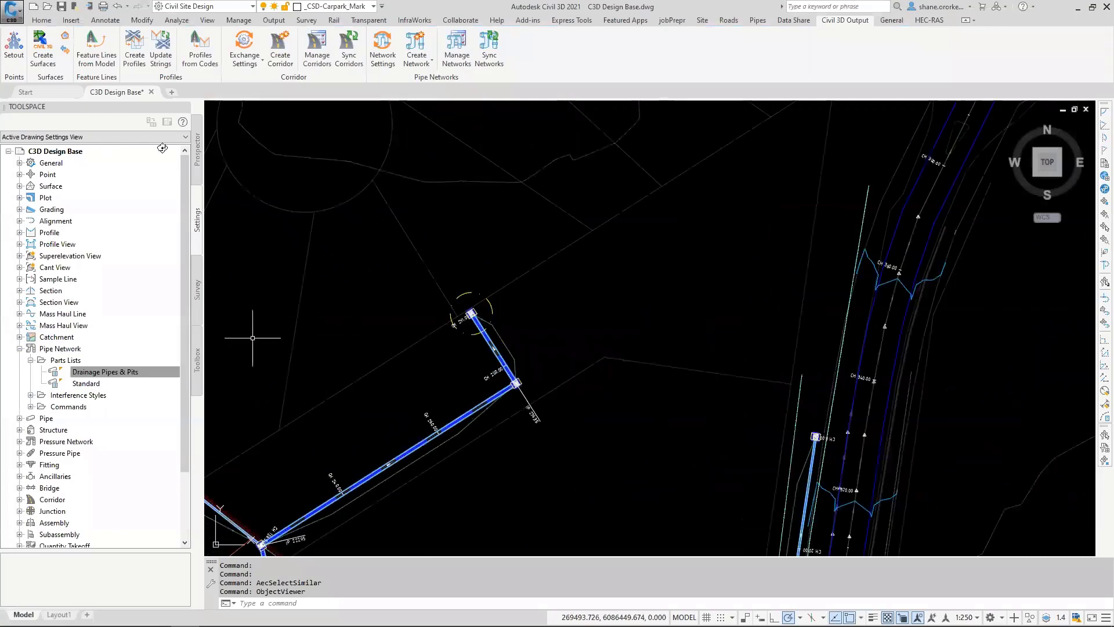
Step: List the pipes of network SW1 in Prospector and enlarge the item list
{"action": "left_click", "coordinate": [196, 154]}
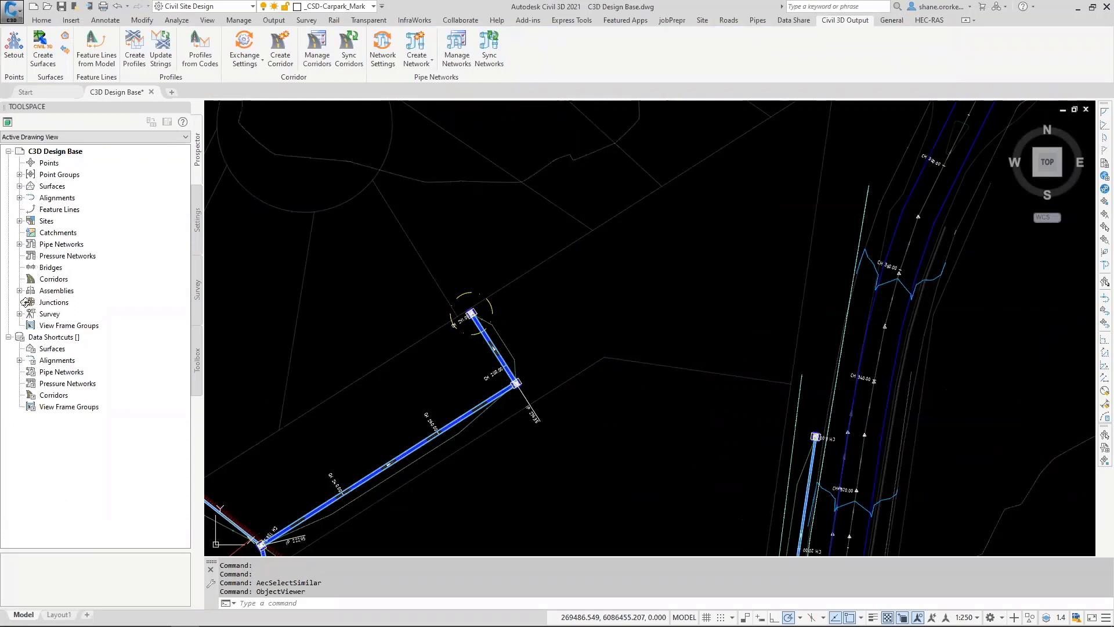
{"action": "left_click", "coordinate": [20, 244]}
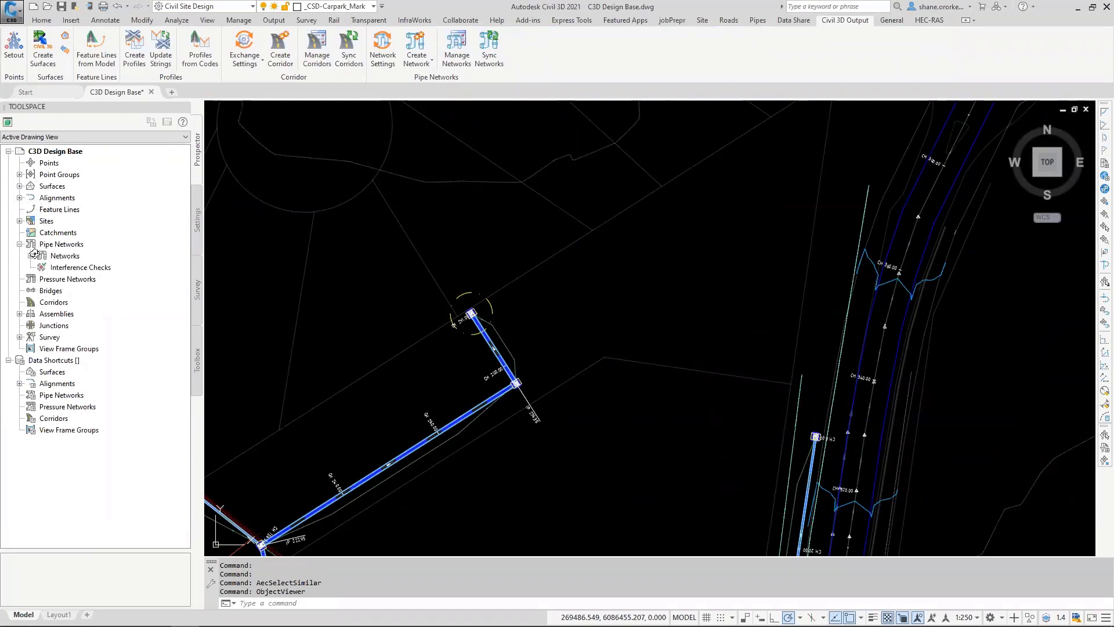
{"action": "left_click", "coordinate": [31, 255]}
{"action": "left_click", "coordinate": [41, 267]}
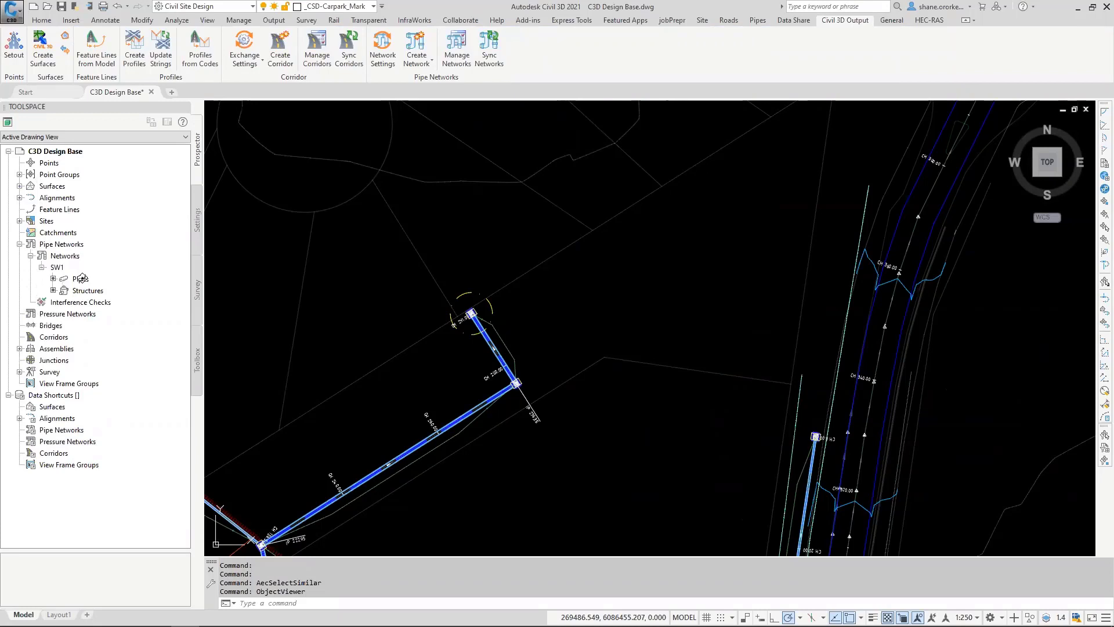
{"action": "left_click", "coordinate": [81, 279]}
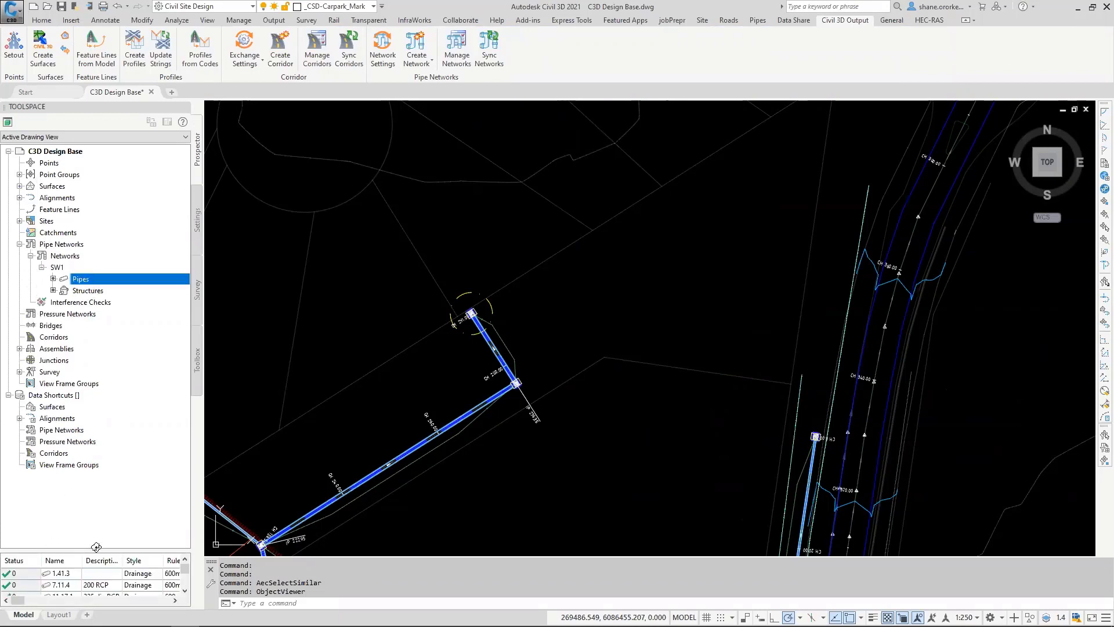
{"action": "left_click_drag", "start_coordinate": [96, 547], "coordinate": [104, 396]}
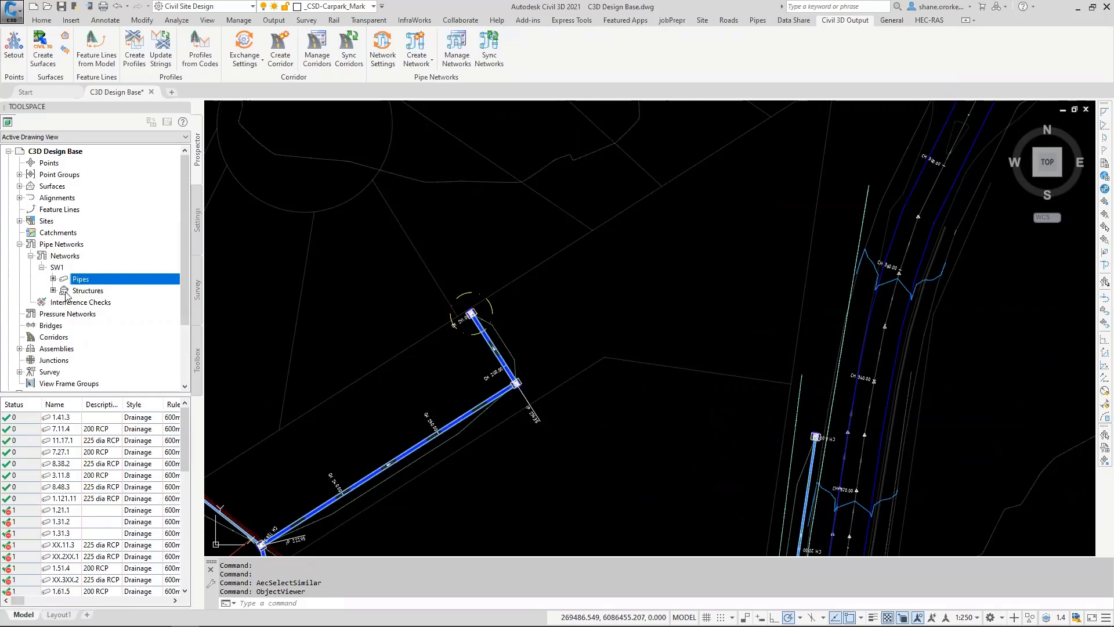
Step: List the structures of network SW1 and look through their names, descriptions and styles
{"action": "left_click", "coordinate": [84, 290]}
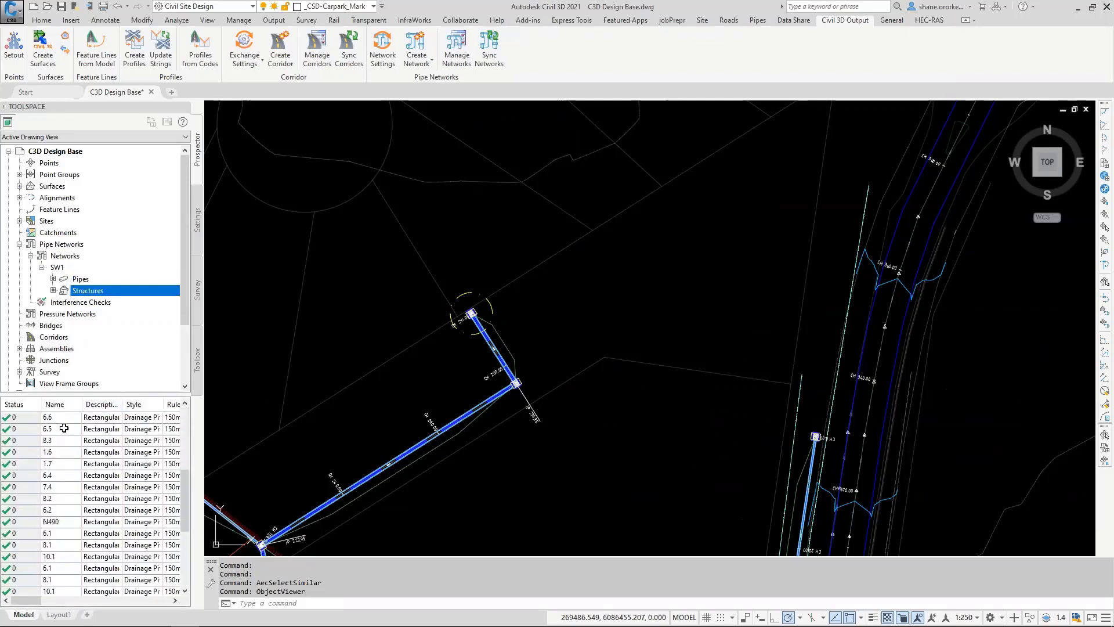
{"action": "scroll", "coordinate": [64, 428], "scroll_direction": "down", "scroll_amount": 2}
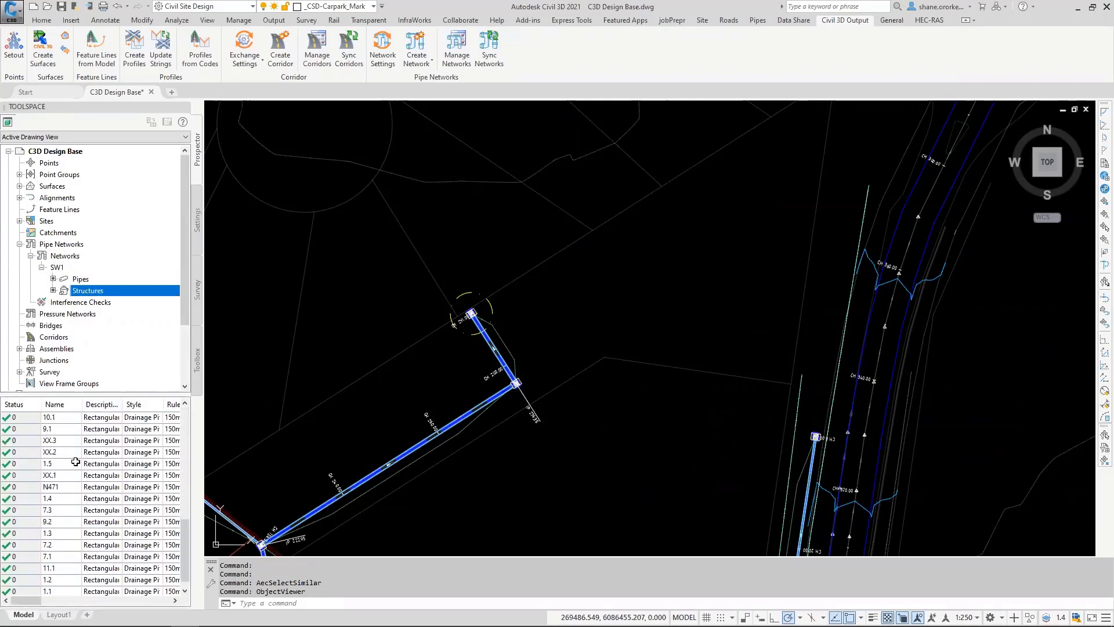
{"action": "scroll", "coordinate": [73, 449], "scroll_direction": "down", "scroll_amount": 2}
{"action": "scroll", "coordinate": [81, 461], "scroll_direction": "up", "scroll_amount": 6}
{"action": "scroll", "coordinate": [90, 440], "scroll_direction": "up", "scroll_amount": 3}
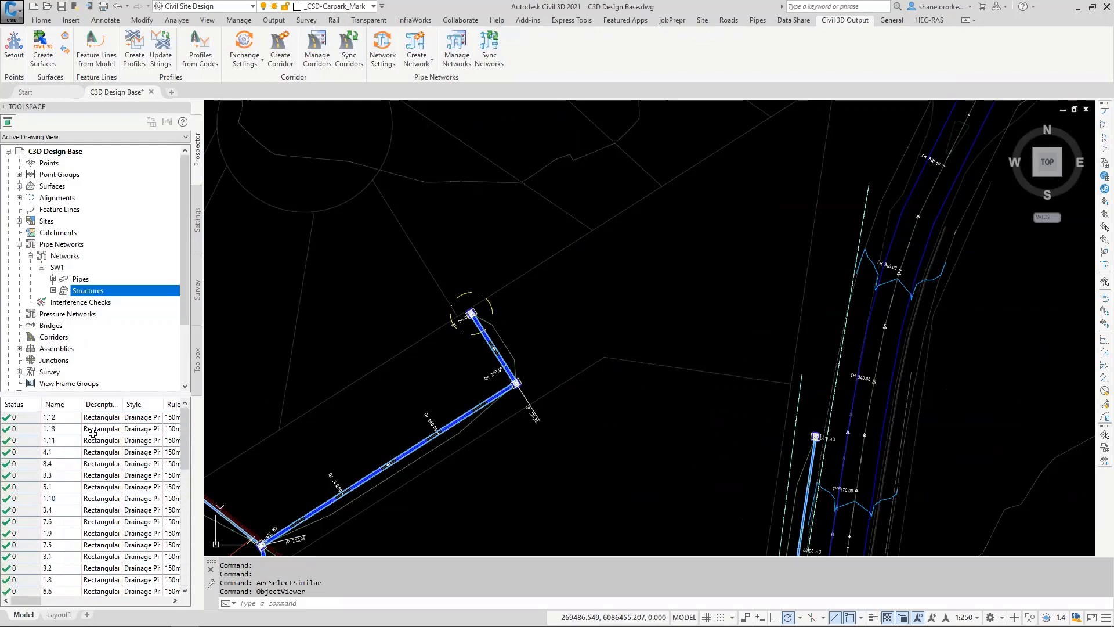
{"action": "left_click", "coordinate": [586, 424]}
{"action": "key", "text": "Escape"}
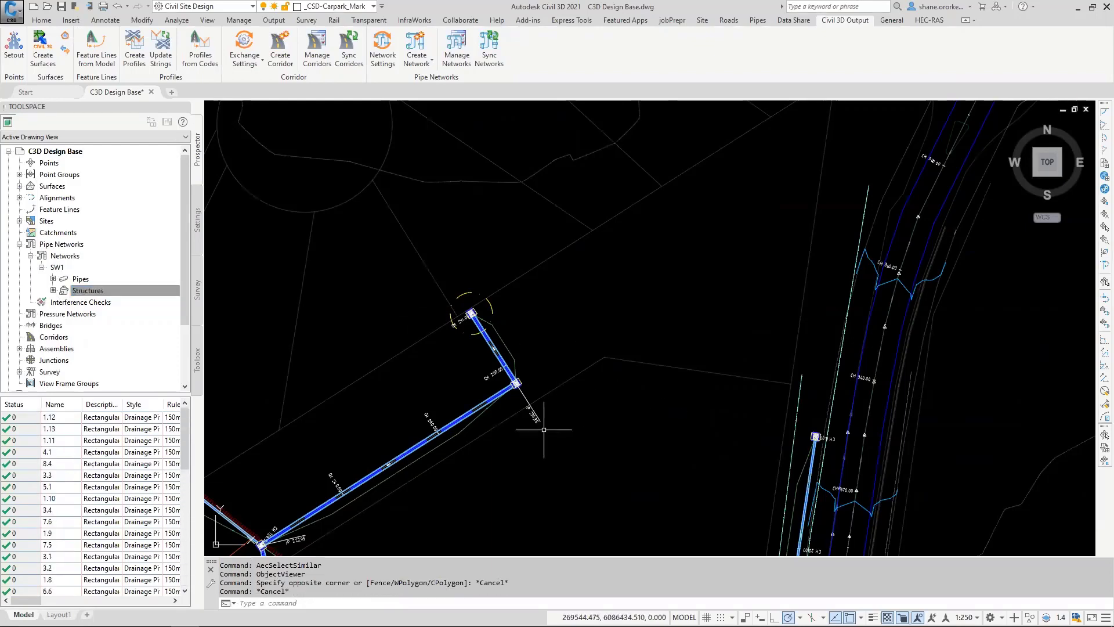
{"action": "middle_click_drag", "start_coordinate": [546, 427], "coordinate": [596, 379]}
{"action": "scroll", "coordinate": [596, 378], "scroll_direction": "up", "scroll_amount": 6}
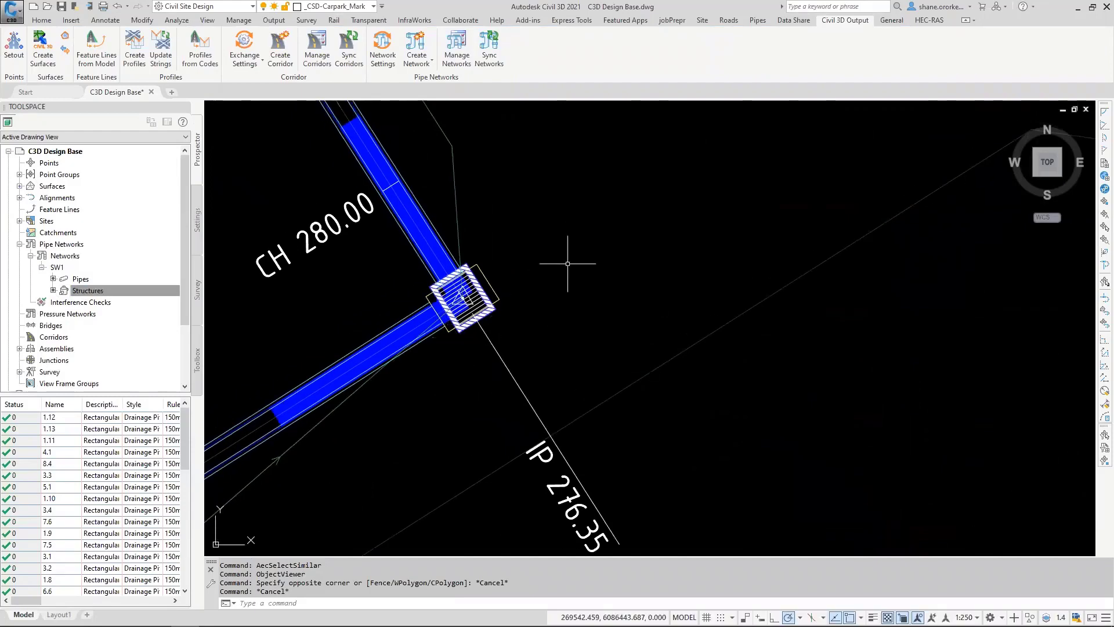
{"action": "scroll", "coordinate": [525, 304], "scroll_direction": "down", "scroll_amount": 8}
{"action": "scroll", "coordinate": [504, 311], "scroll_direction": "down", "scroll_amount": 2}
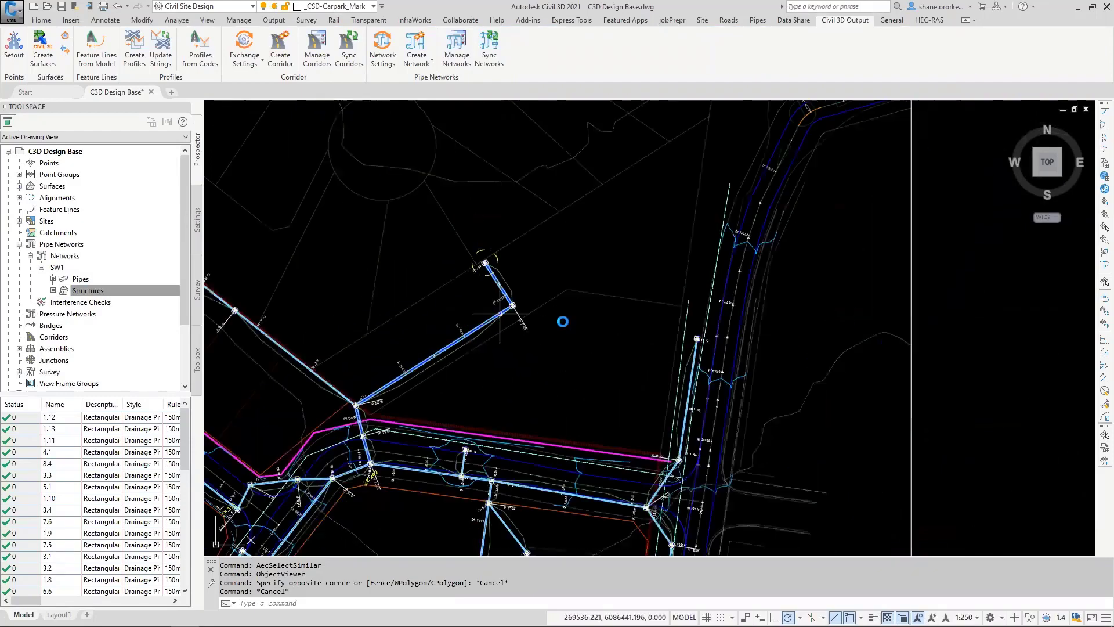
Step: Move the pit at CH 0.00, upstream of IP 7.70, northwest along the road with Ignore Road, and close the network exchange log
{"action": "mouse_move", "coordinate": [420, 347]}
{"action": "middle_mouse_down"}
{"action": "mouse_move", "coordinate": [575, 324]}
{"action": "mouse_move", "coordinate": [784, 323]}
{"action": "middle_mouse_up"}
{"action": "key", "text": "Escape"}
{"action": "key", "text": "Escape"}
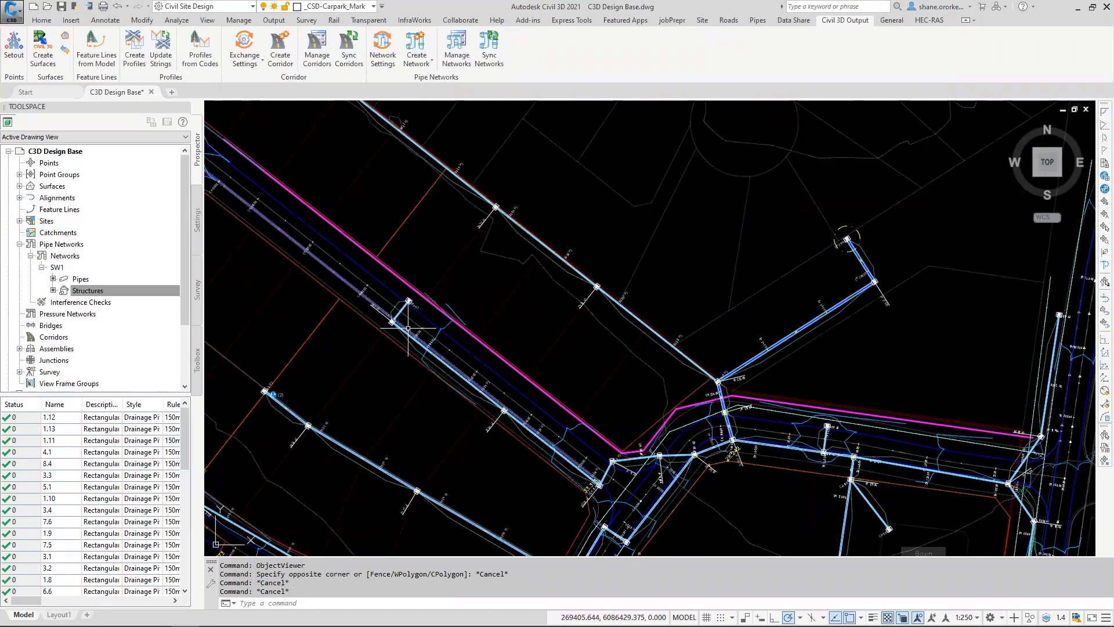
{"action": "left_click", "coordinate": [758, 21]}
{"action": "scroll", "coordinate": [409, 306], "scroll_direction": "up", "scroll_amount": 6}
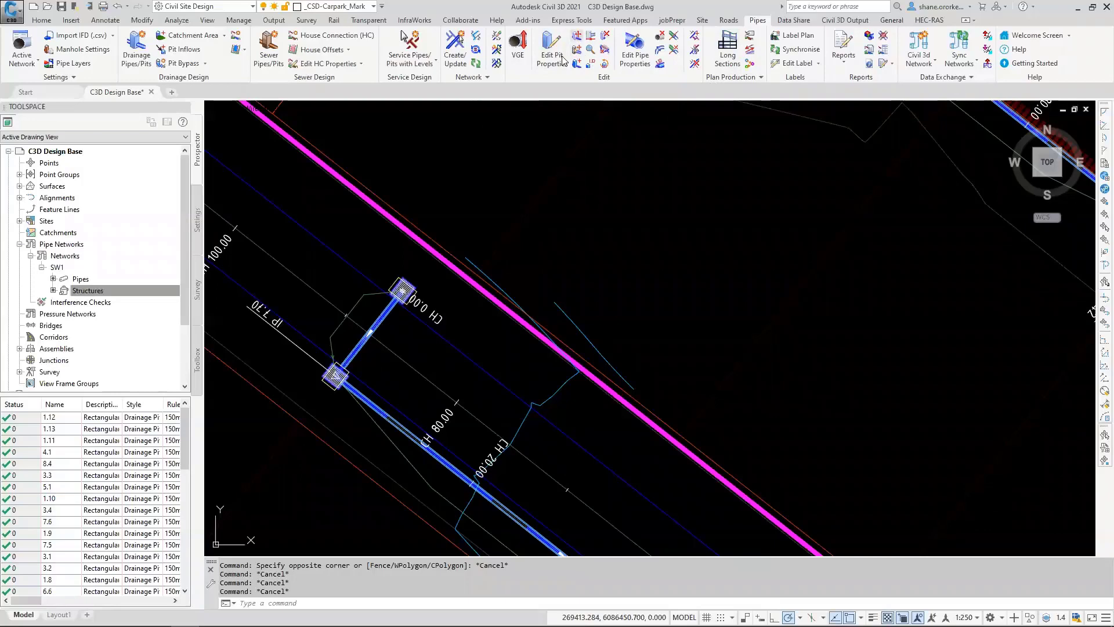
{"action": "left_click", "coordinate": [402, 35]}
{"action": "left_click", "coordinate": [402, 288]}
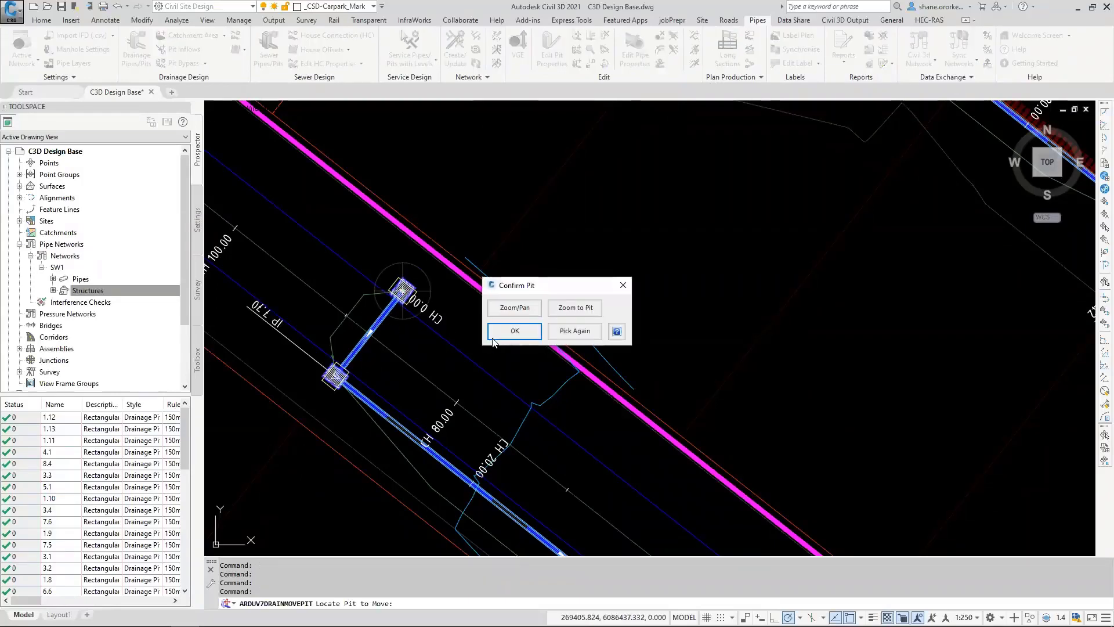
{"action": "left_click", "coordinate": [500, 331]}
{"action": "left_click", "coordinate": [273, 193]}
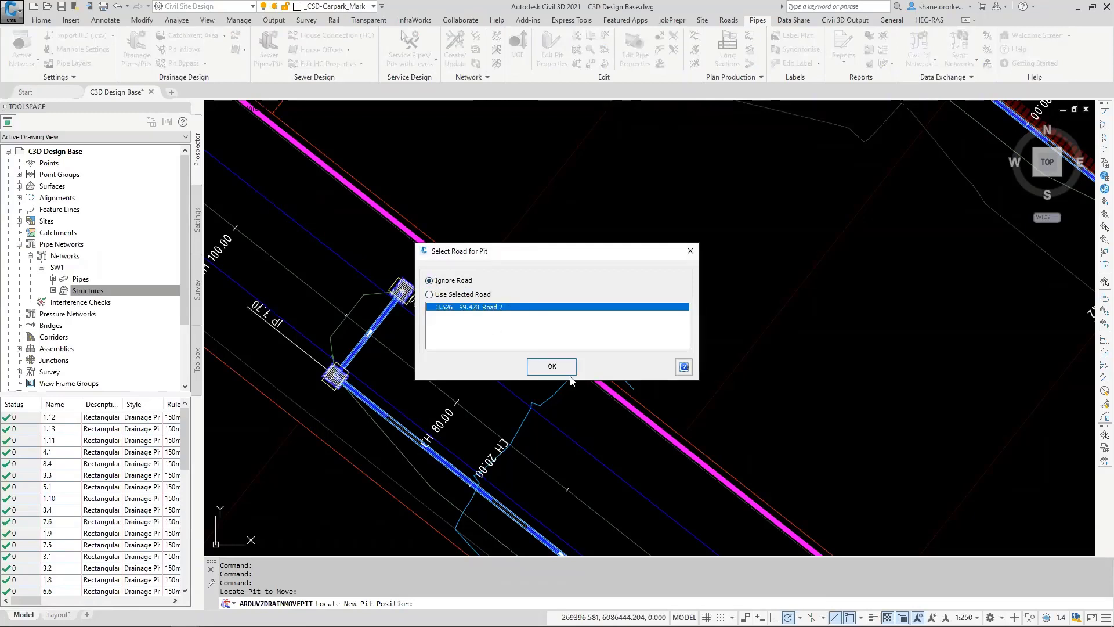
{"action": "left_click", "coordinate": [552, 366]}
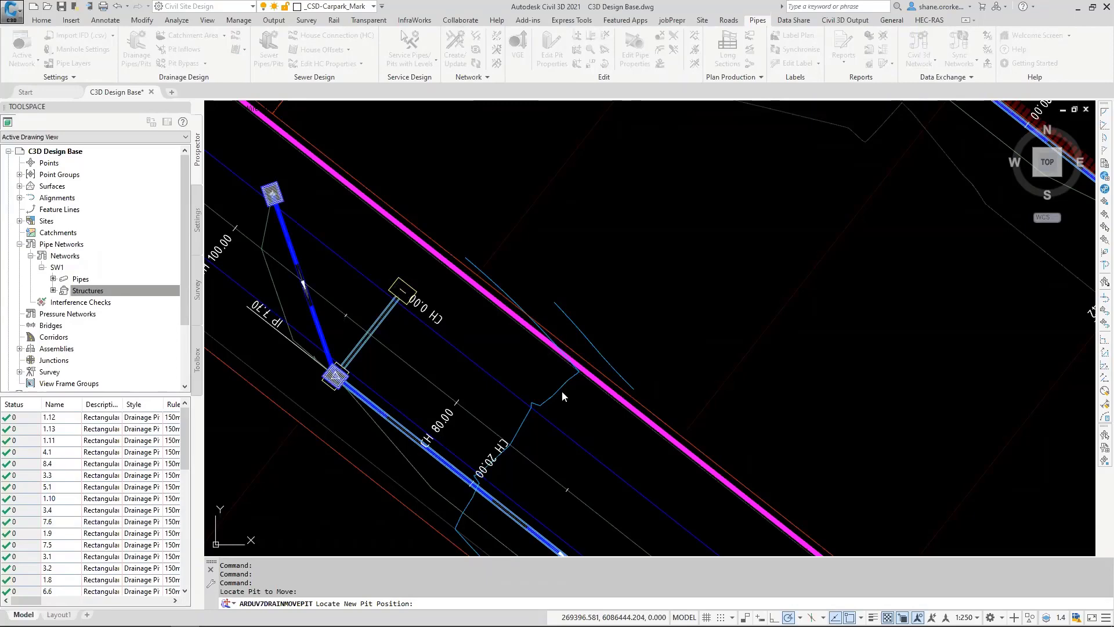
{"action": "left_click", "coordinate": [562, 392]}
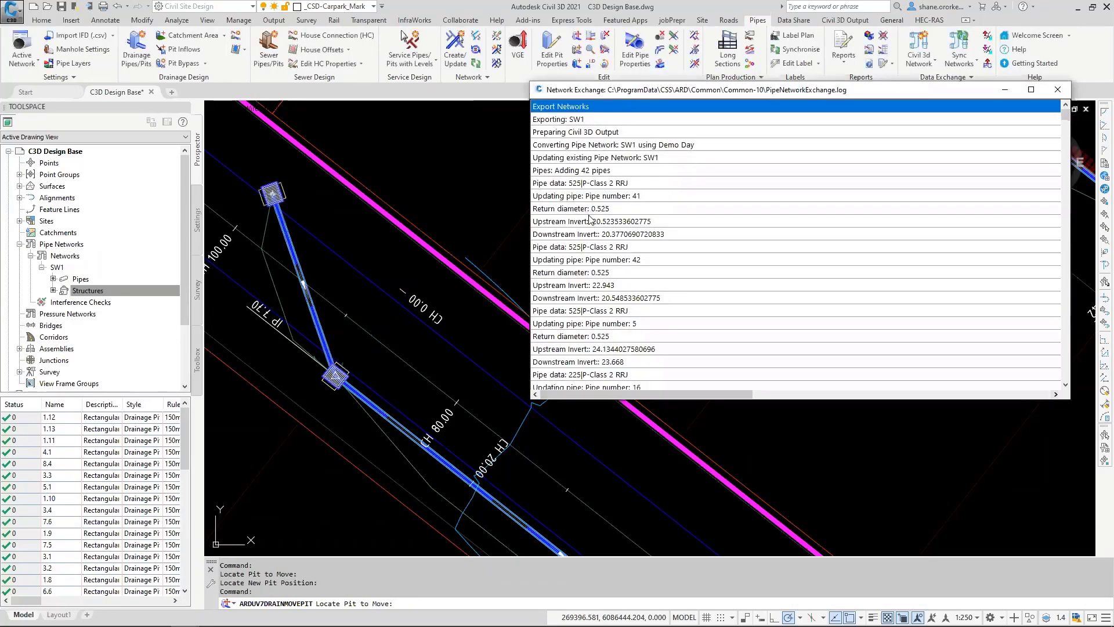
{"action": "left_click", "coordinate": [1059, 91]}
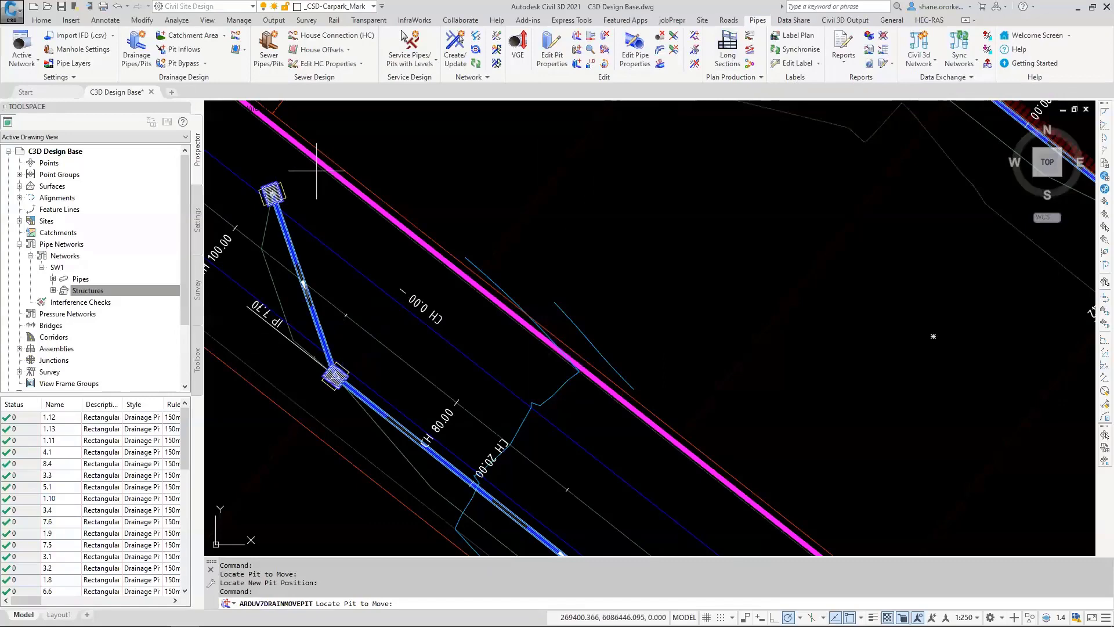
Step: Check the updated pipe network in plan around the moved pit and end the Move Pit command
{"action": "scroll", "coordinate": [408, 416], "scroll_direction": "down", "scroll_amount": 6}
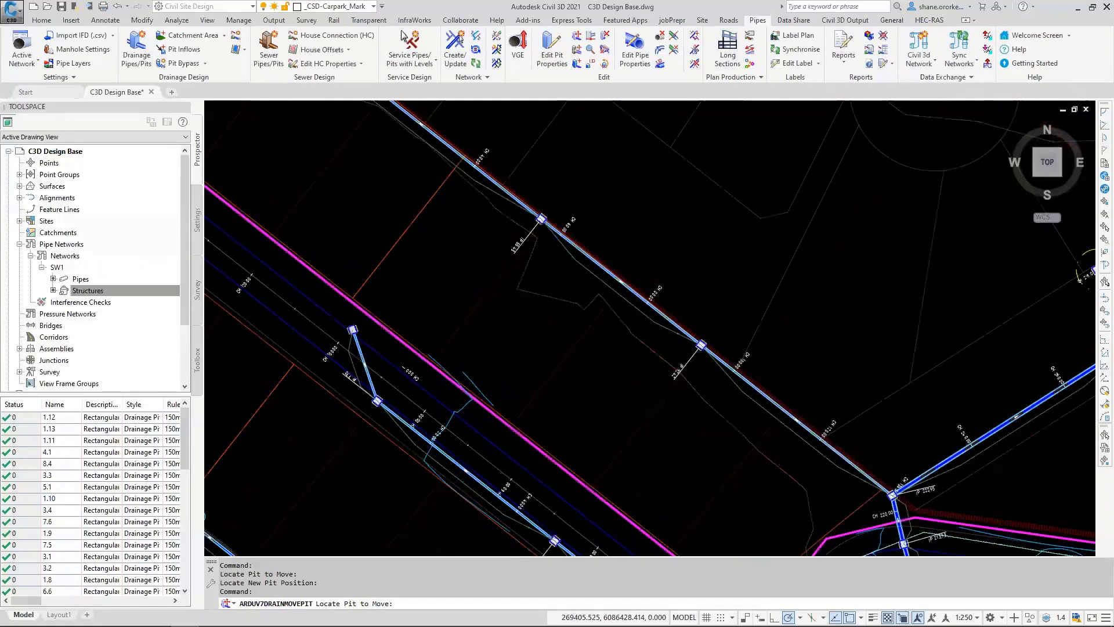
{"action": "middle_click_drag", "start_coordinate": [524, 459], "coordinate": [454, 313]}
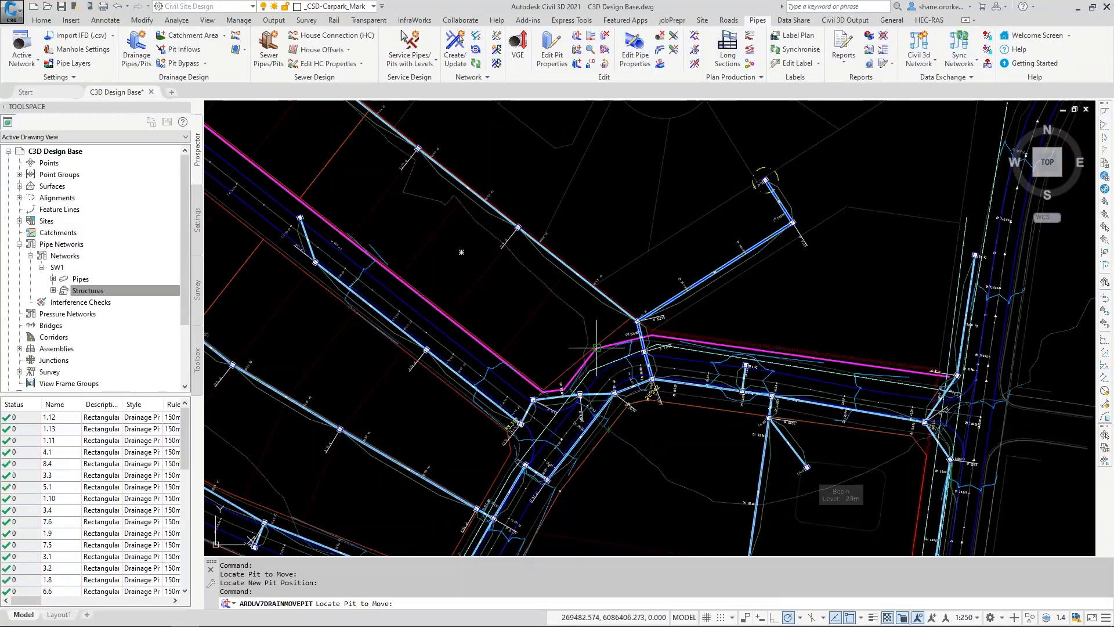
{"action": "scroll", "coordinate": [597, 351], "scroll_direction": "down", "scroll_amount": 2}
{"action": "middle_click_drag", "start_coordinate": [456, 301], "coordinate": [541, 292]}
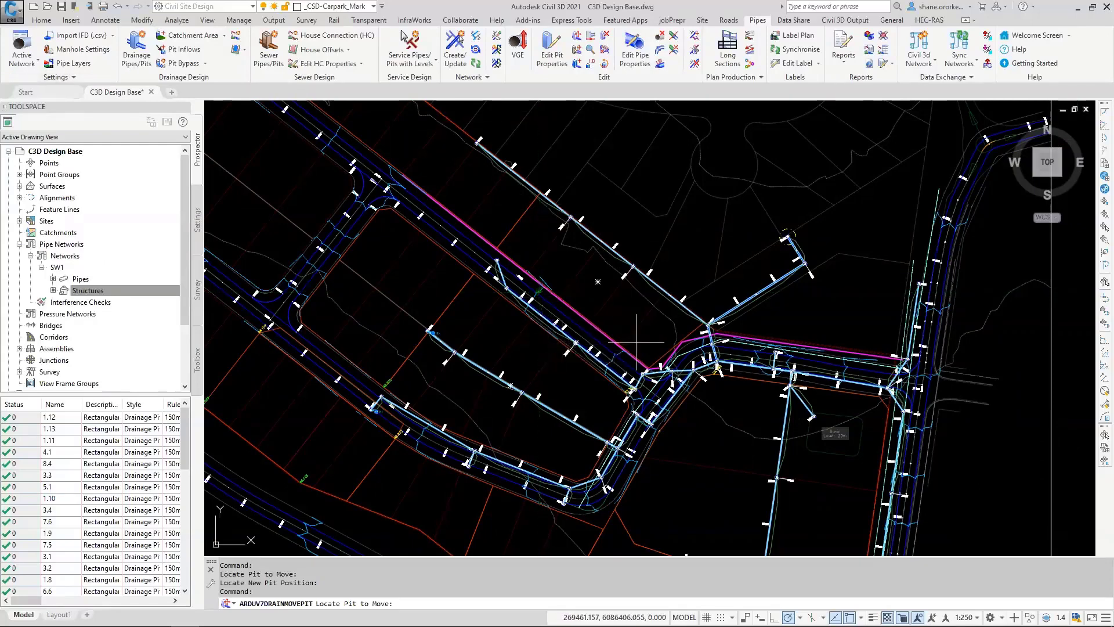
{"action": "mouse_move", "coordinate": [641, 318]}
{"action": "middle_mouse_down"}
{"action": "mouse_move", "coordinate": [671, 323]}
{"action": "mouse_move", "coordinate": [596, 331]}
{"action": "middle_mouse_up"}
{"action": "scroll", "coordinate": [786, 266], "scroll_direction": "up", "scroll_amount": 10}
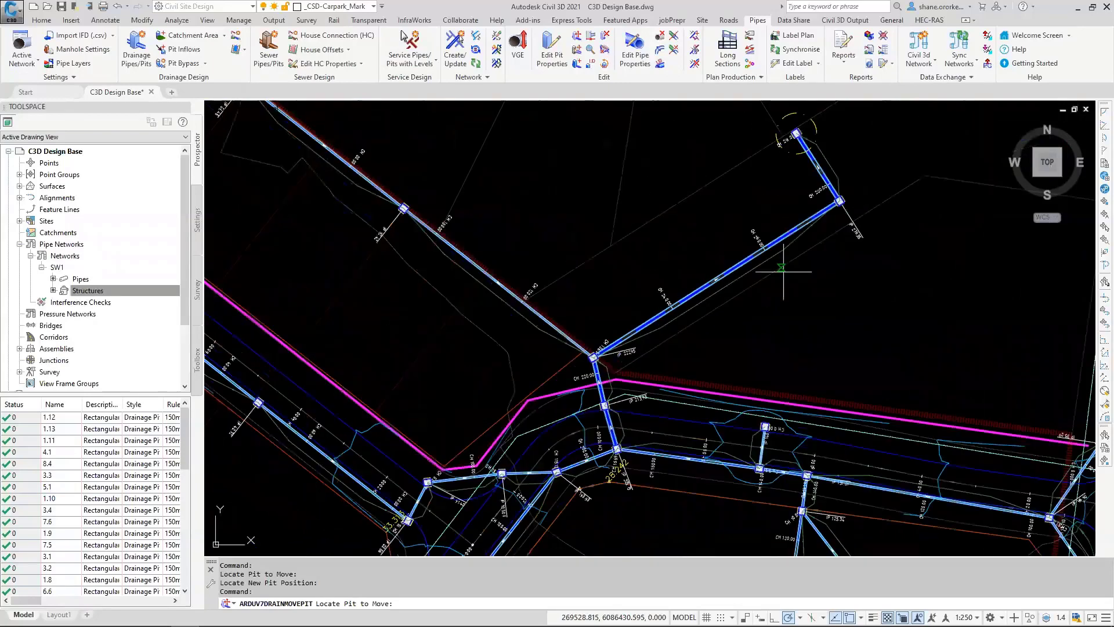
{"action": "key", "text": "Escape"}
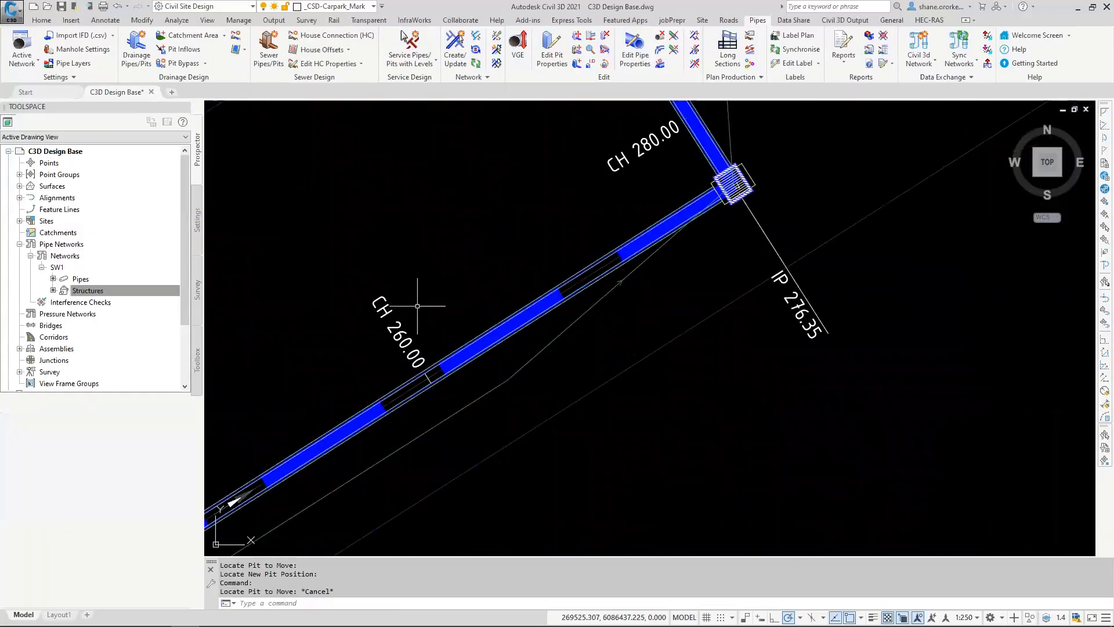
Step: Select the pit at IP 276.35 and add plan labels to its entire pipe network
{"action": "left_click", "coordinate": [734, 184]}
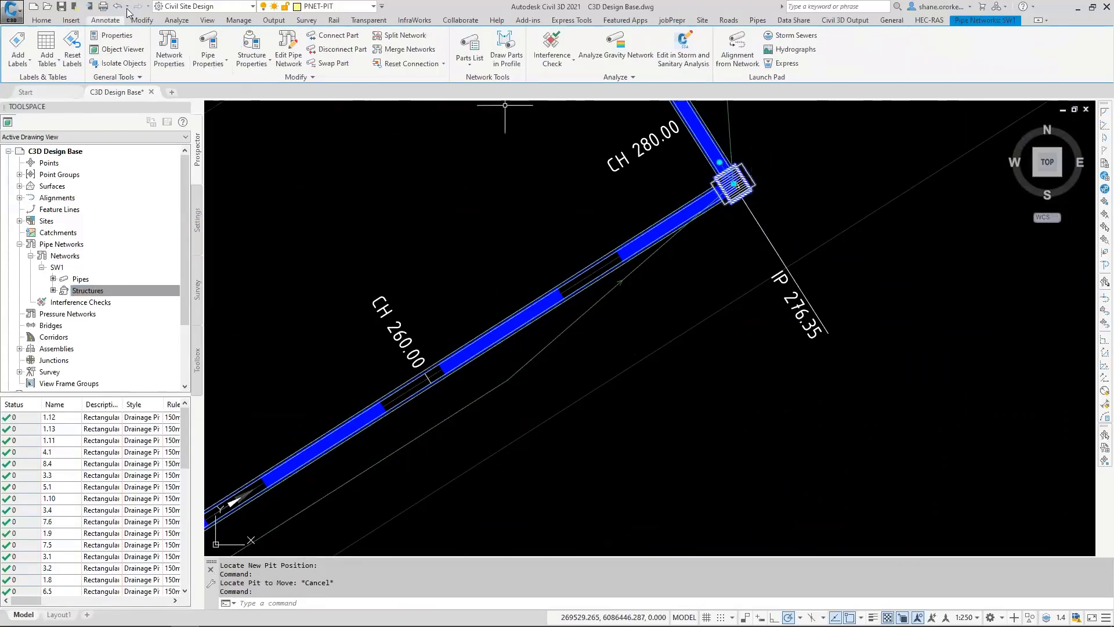
{"action": "left_click", "coordinate": [22, 58]}
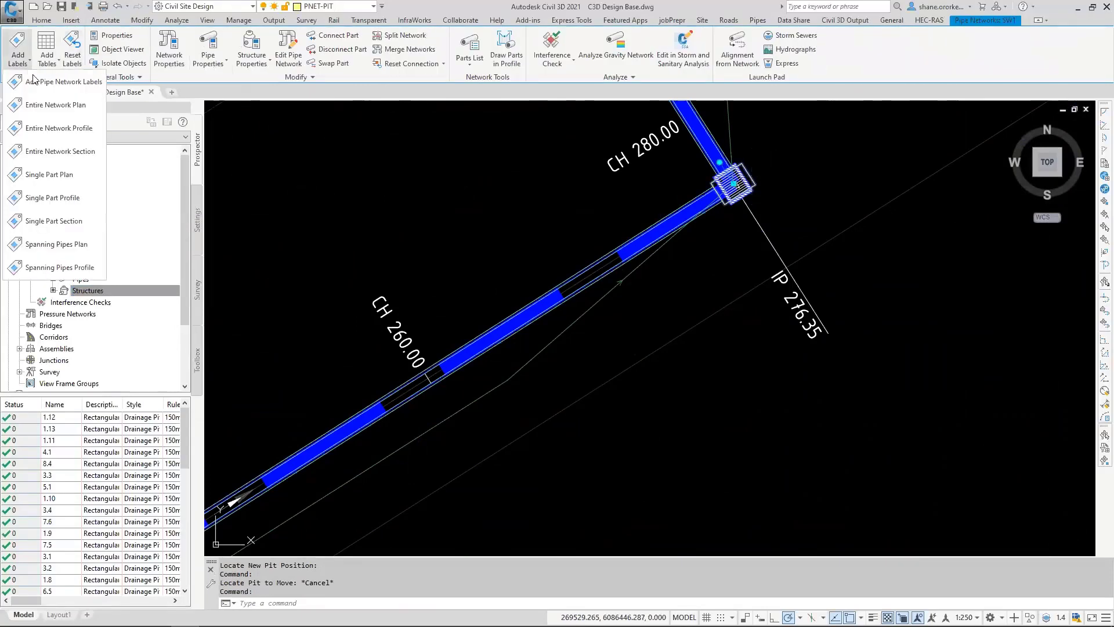
{"action": "left_click", "coordinate": [67, 107]}
Step: Examine the new pit and pipe labels along the branches of the SW1 network in plan
{"action": "scroll", "coordinate": [722, 354], "scroll_direction": "down", "scroll_amount": 2}
{"action": "middle_click_drag", "start_coordinate": [654, 261], "coordinate": [552, 328]}
{"action": "scroll", "coordinate": [552, 328], "scroll_direction": "down", "scroll_amount": 2}
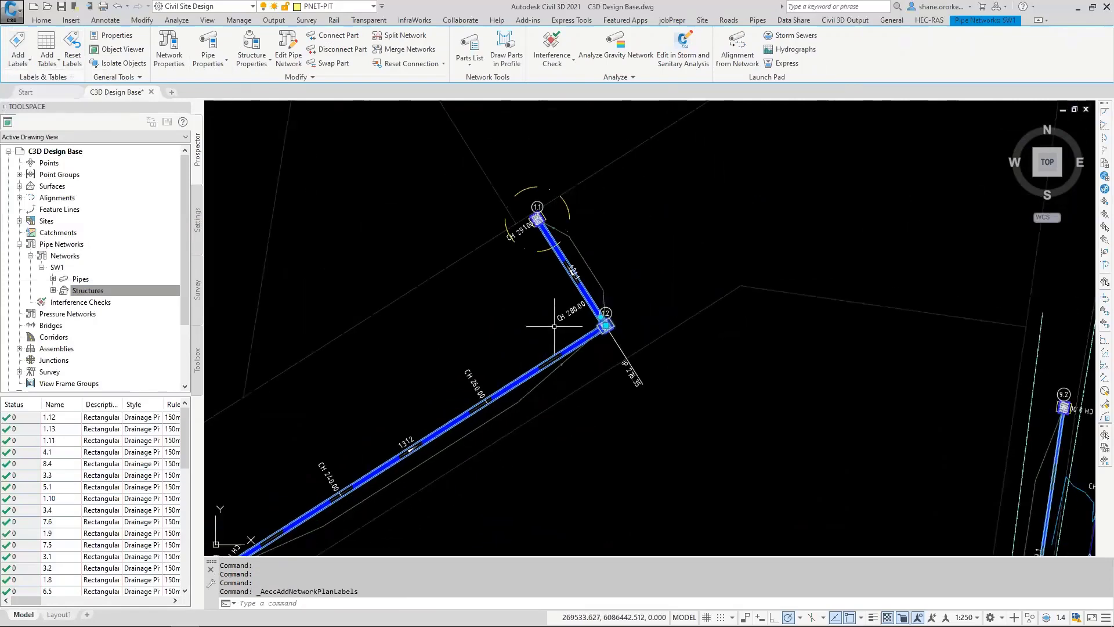
{"action": "mouse_move", "coordinate": [487, 396]}
{"action": "middle_mouse_down"}
{"action": "mouse_move", "coordinate": [533, 366]}
{"action": "mouse_move", "coordinate": [547, 383]}
{"action": "middle_mouse_up"}
{"action": "scroll", "coordinate": [638, 365], "scroll_direction": "up", "scroll_amount": 8}
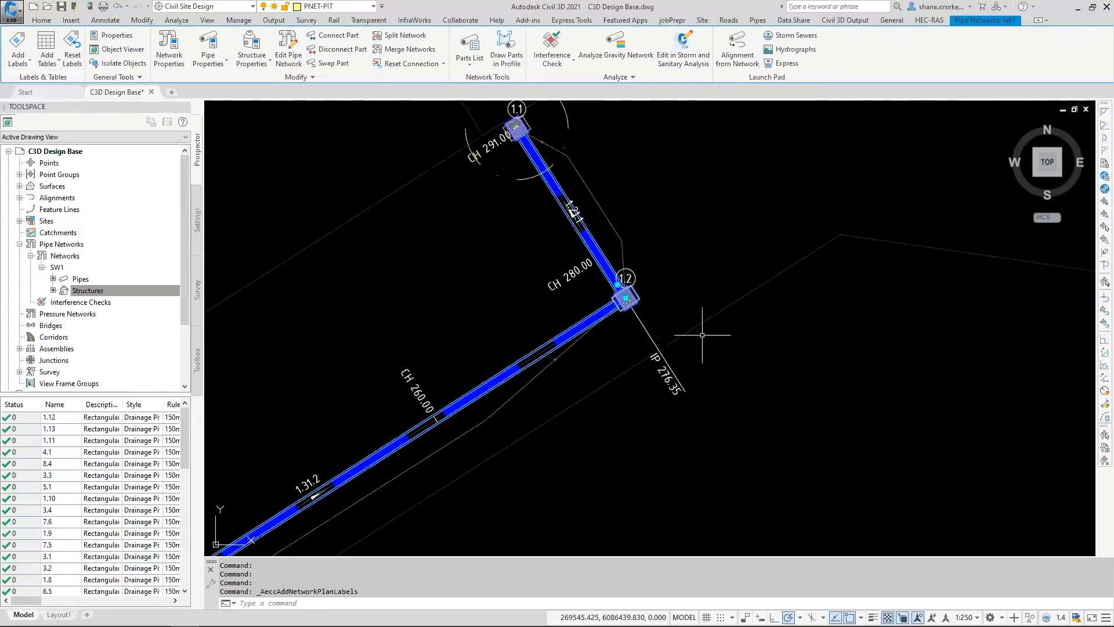
{"action": "scroll", "coordinate": [617, 285], "scroll_direction": "down", "scroll_amount": 8}
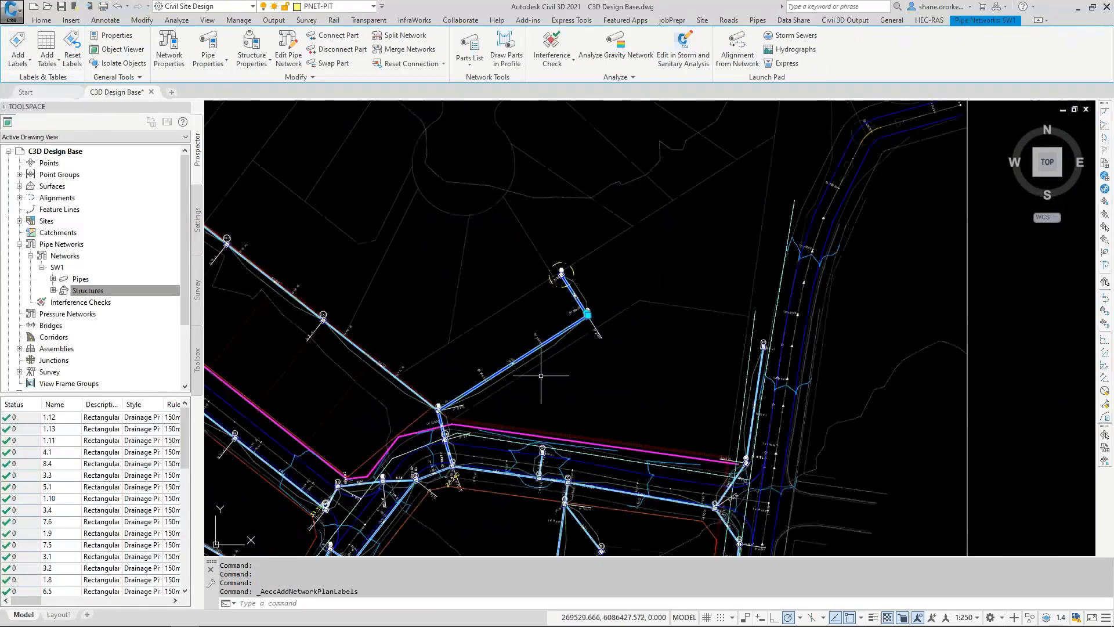
{"action": "scroll", "coordinate": [561, 371], "scroll_direction": "up", "scroll_amount": 10}
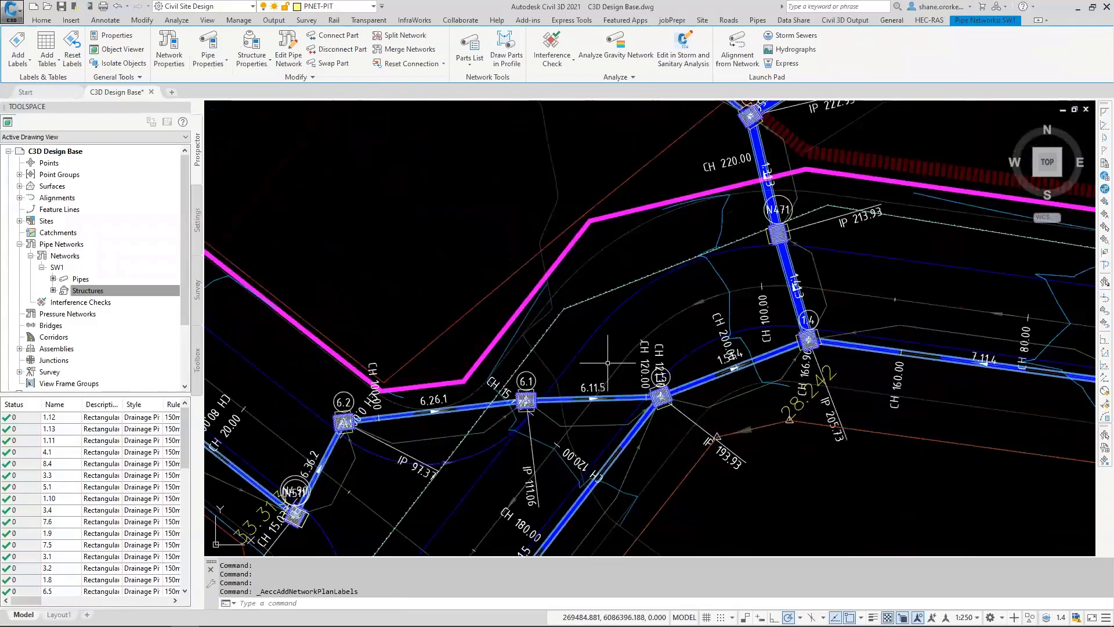
{"action": "middle_click_drag", "start_coordinate": [465, 381], "coordinate": [605, 248]}
{"action": "scroll", "coordinate": [620, 236], "scroll_direction": "down", "scroll_amount": 8}
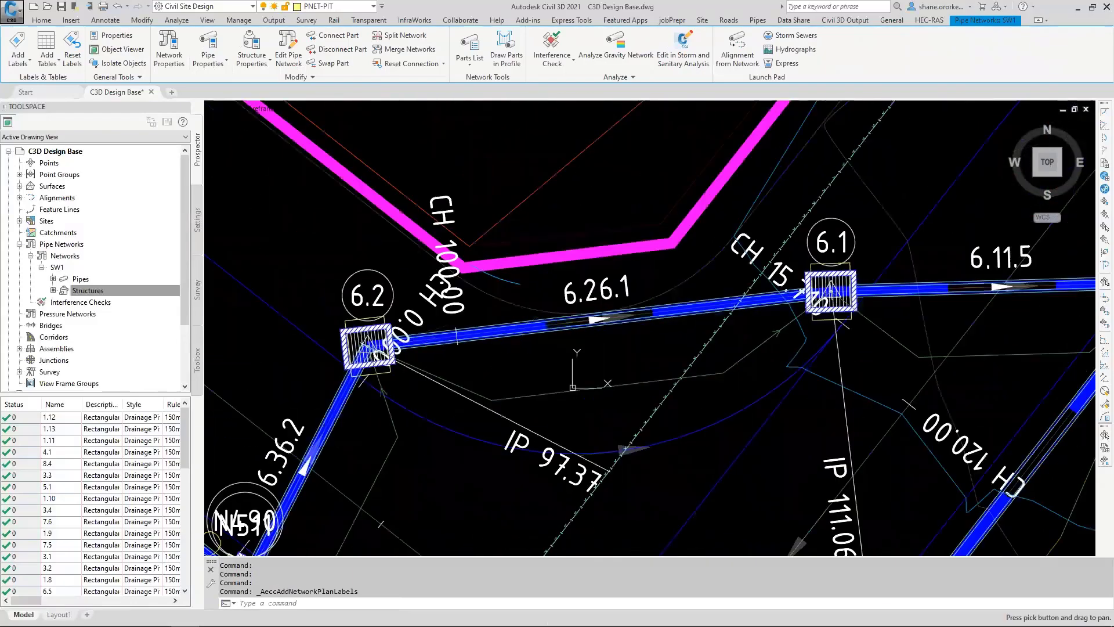
{"action": "scroll", "coordinate": [675, 276], "scroll_direction": "down", "scroll_amount": 6}
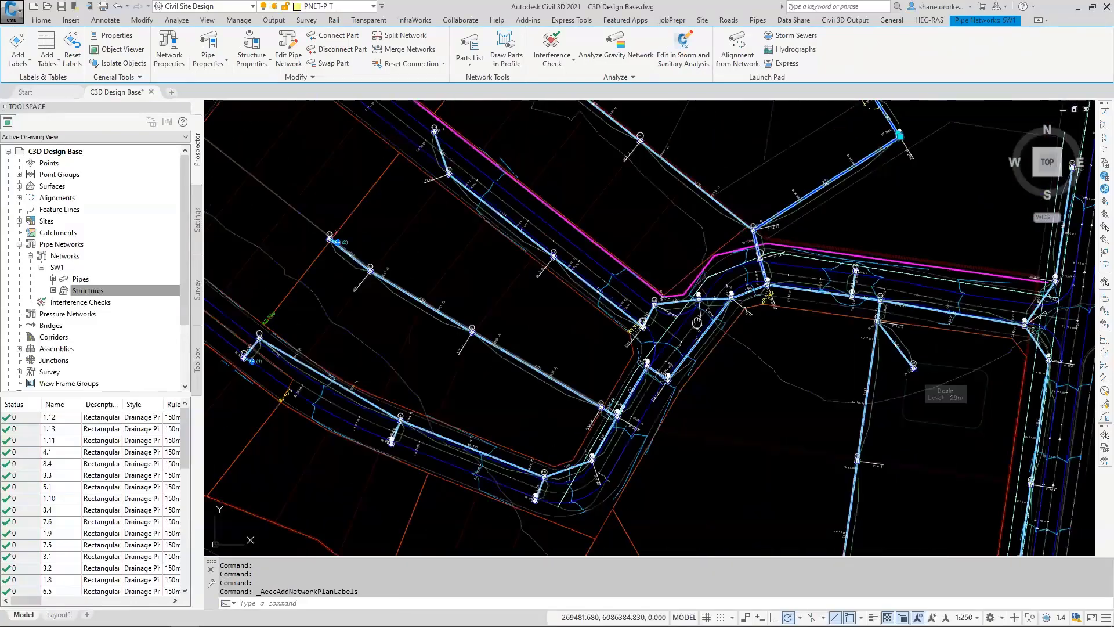
Step: Inspect the pipe network profile views placed beside the plan drawing
{"action": "middle_click_drag", "start_coordinate": [506, 253], "coordinate": [450, 522]}
{"action": "middle_click_drag", "start_coordinate": [710, 202], "coordinate": [627, 495]}
{"action": "scroll", "coordinate": [682, 156], "scroll_direction": "up", "scroll_amount": 6}
{"action": "scroll", "coordinate": [724, 214], "scroll_direction": "down", "scroll_amount": 5}
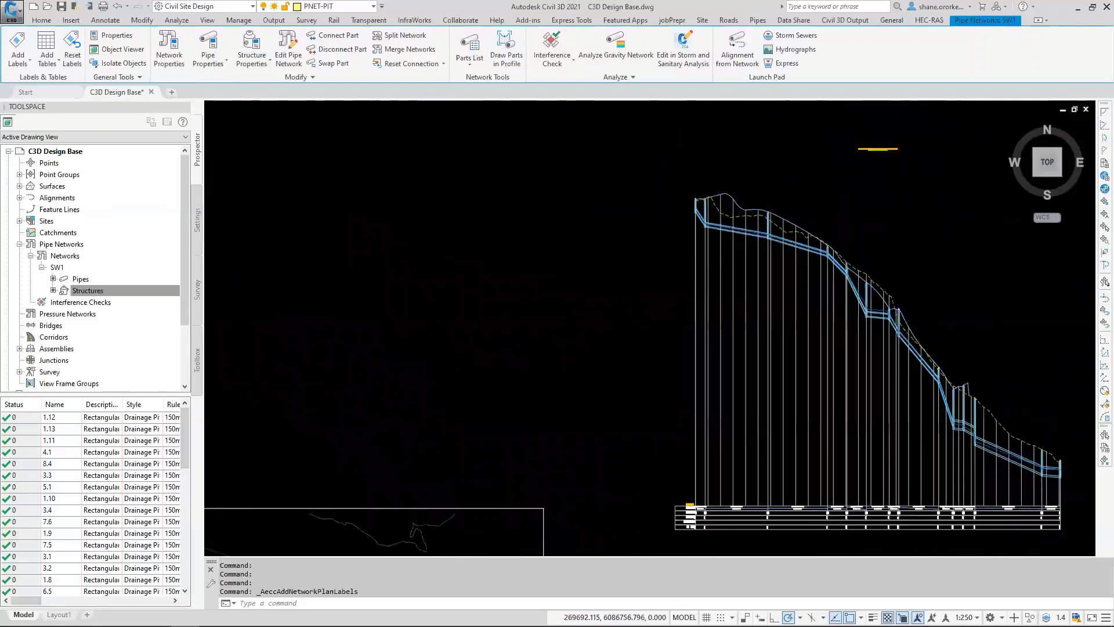
{"action": "scroll", "coordinate": [548, 428], "scroll_direction": "down", "scroll_amount": 1}
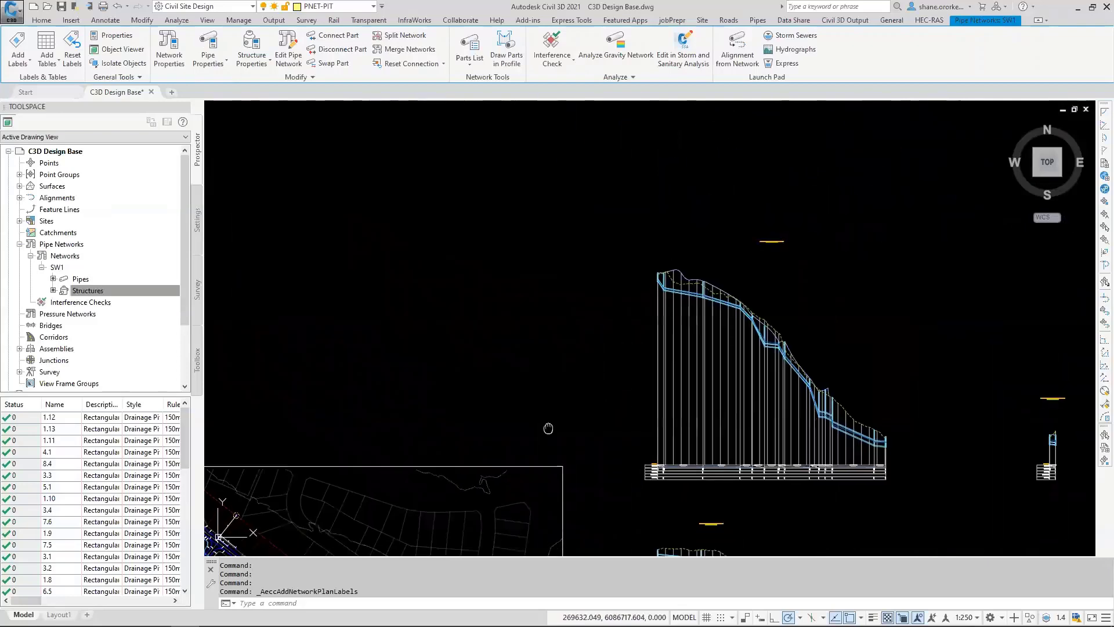
{"action": "middle_click_drag", "start_coordinate": [549, 427], "coordinate": [610, 291]}
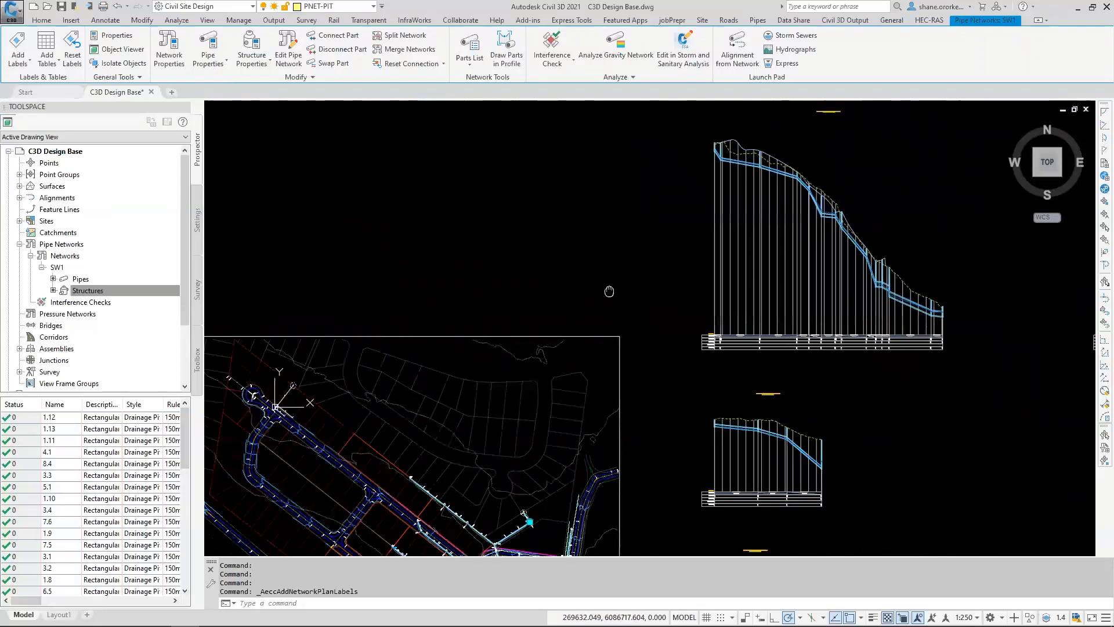
Step: Open vertical grading for the SW1 main line from its upstream pit 1.13 in plan
{"action": "scroll", "coordinate": [609, 291], "scroll_direction": "up", "scroll_amount": 3}
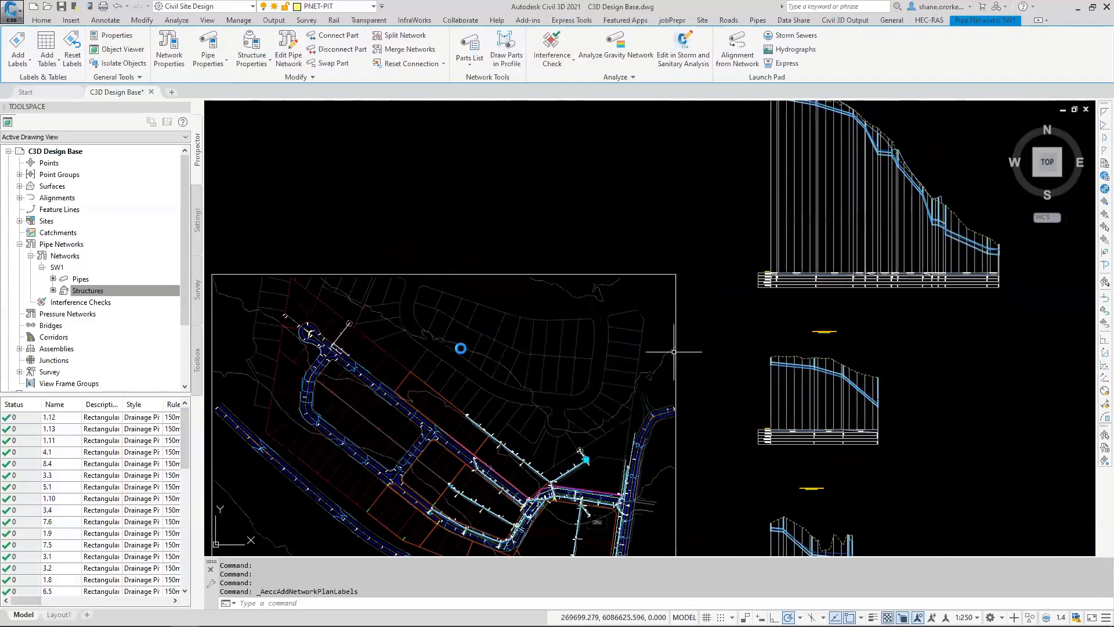
{"action": "scroll", "coordinate": [461, 348], "scroll_direction": "up", "scroll_amount": 5}
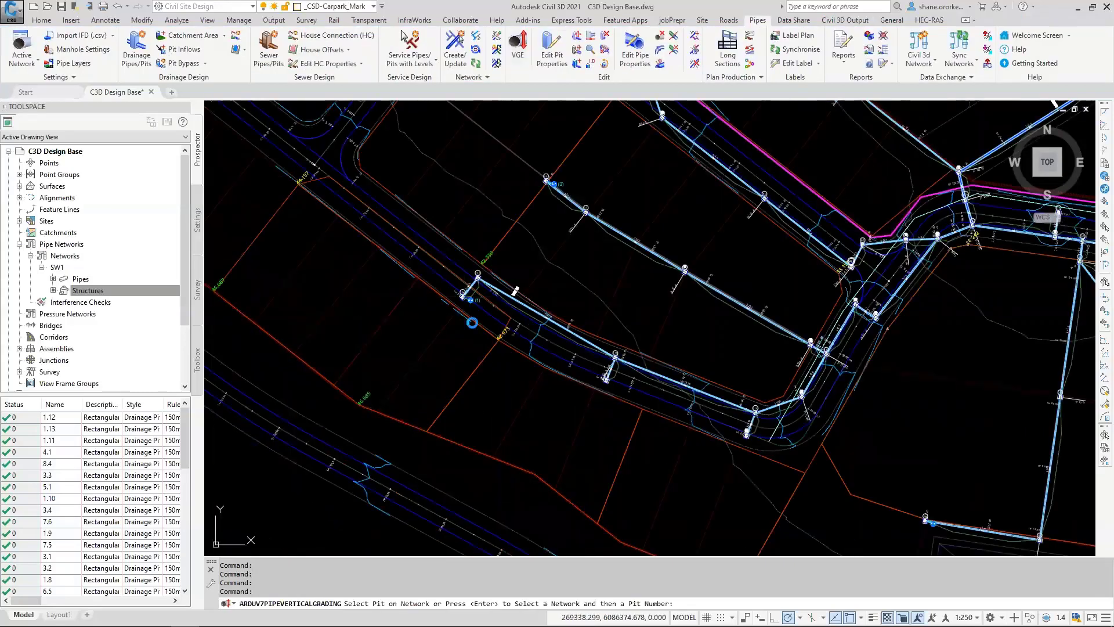
{"action": "left_click", "coordinate": [472, 320]}
{"action": "left_click", "coordinate": [525, 332]}
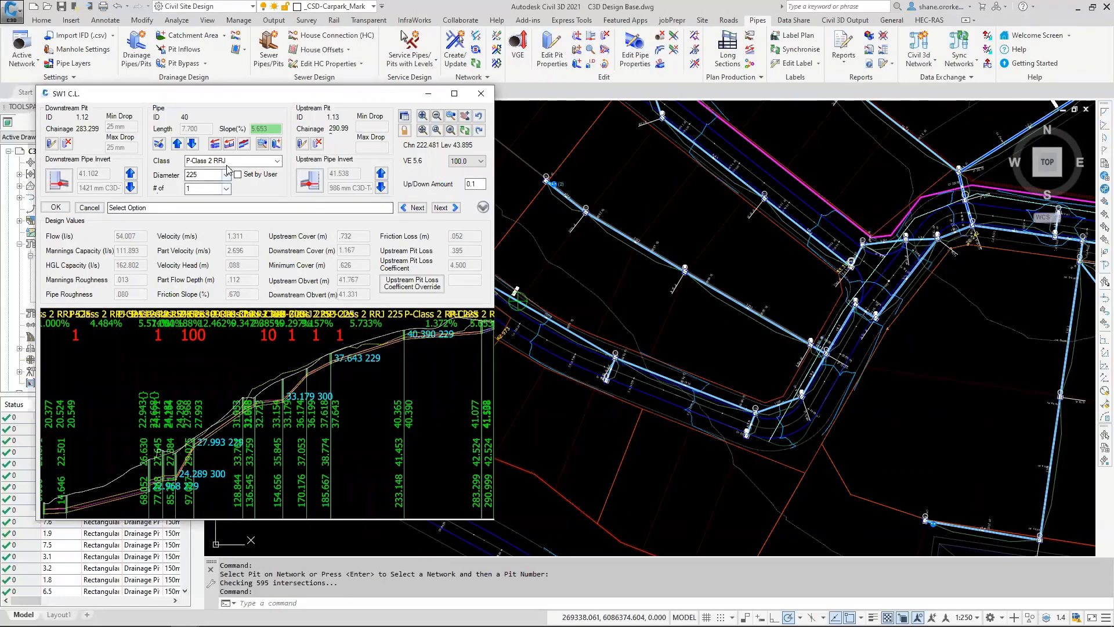
Step: Limit the vertical grading display to 2 pipes around the current pipe
{"action": "left_click", "coordinate": [451, 118]}
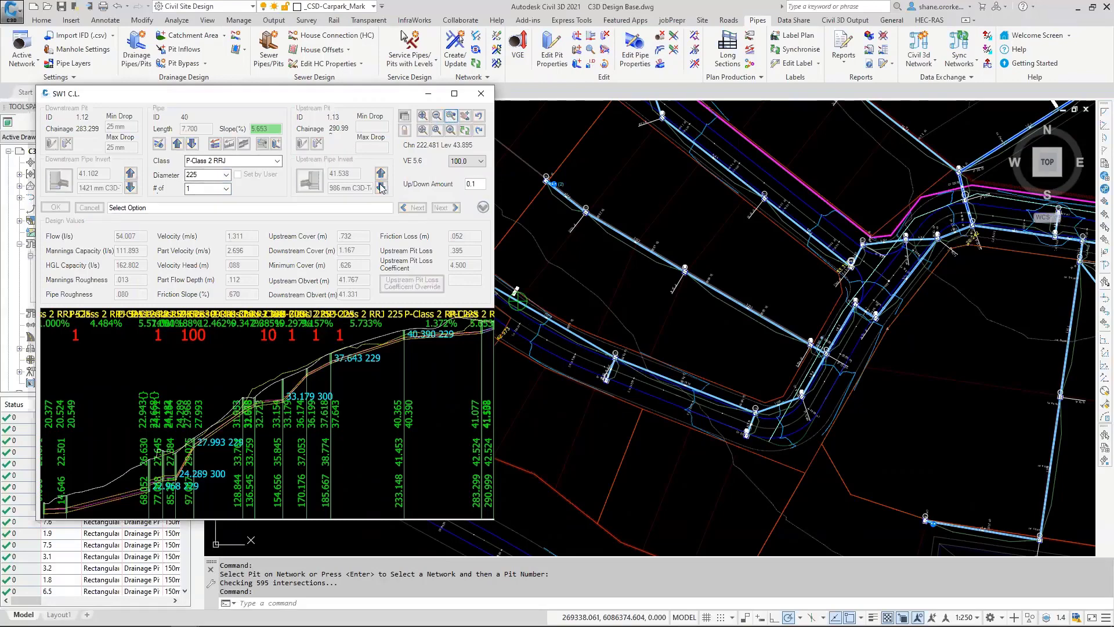
{"action": "left_click", "coordinate": [182, 113]}
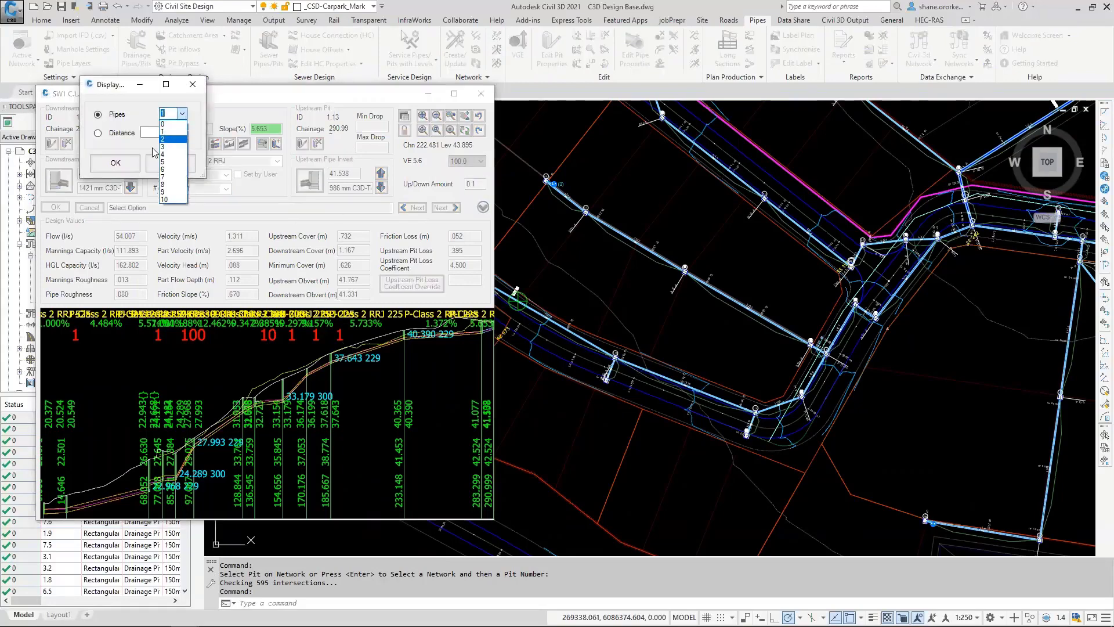
{"action": "left_click", "coordinate": [174, 133]}
{"action": "left_click", "coordinate": [116, 163]}
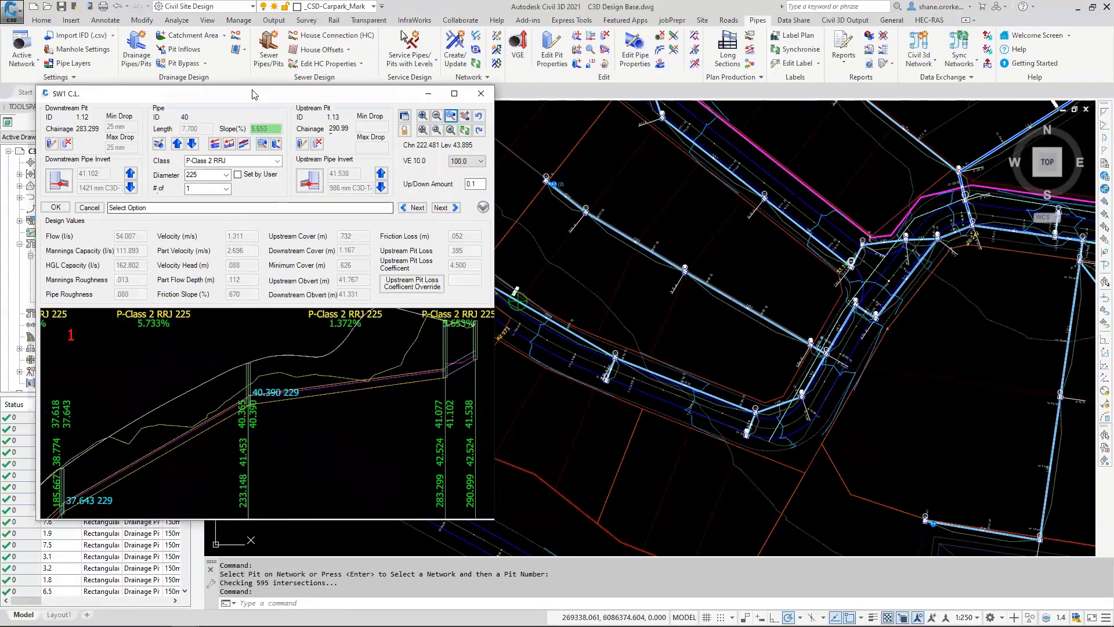
Step: Set the diameter of the main line pipe between pits 1.12 and 1.13 to 300
{"action": "left_click_drag", "start_coordinate": [254, 94], "coordinate": [230, 36]}
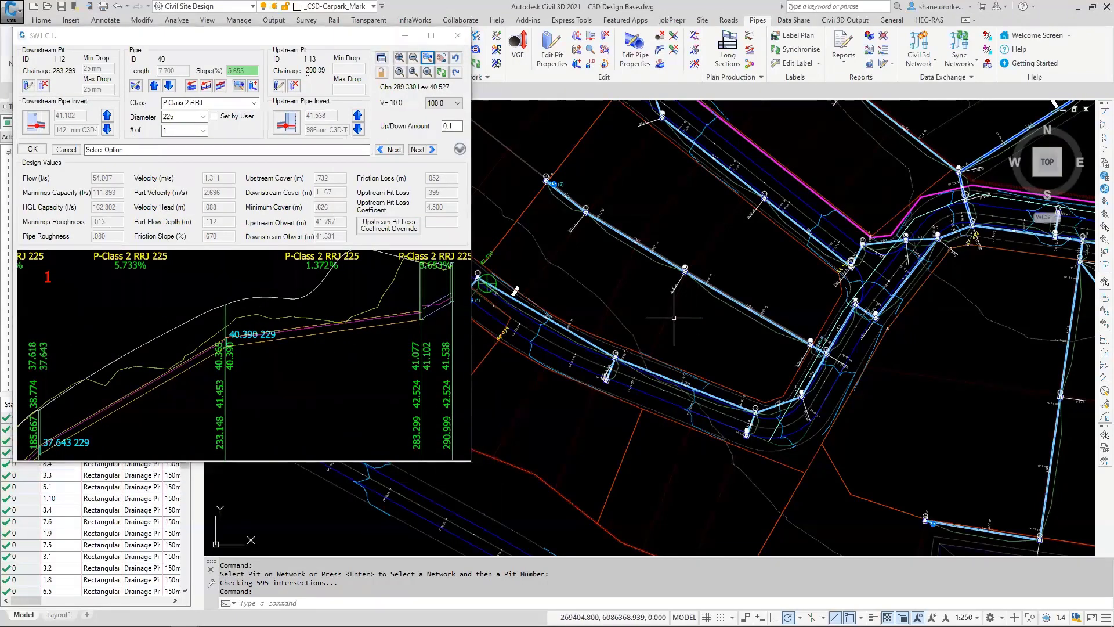
{"action": "scroll", "coordinate": [672, 328], "scroll_direction": "down", "scroll_amount": 6}
{"action": "middle_click_drag", "start_coordinate": [965, 213], "coordinate": [607, 423]}
{"action": "scroll", "coordinate": [615, 328], "scroll_direction": "up", "scroll_amount": 8}
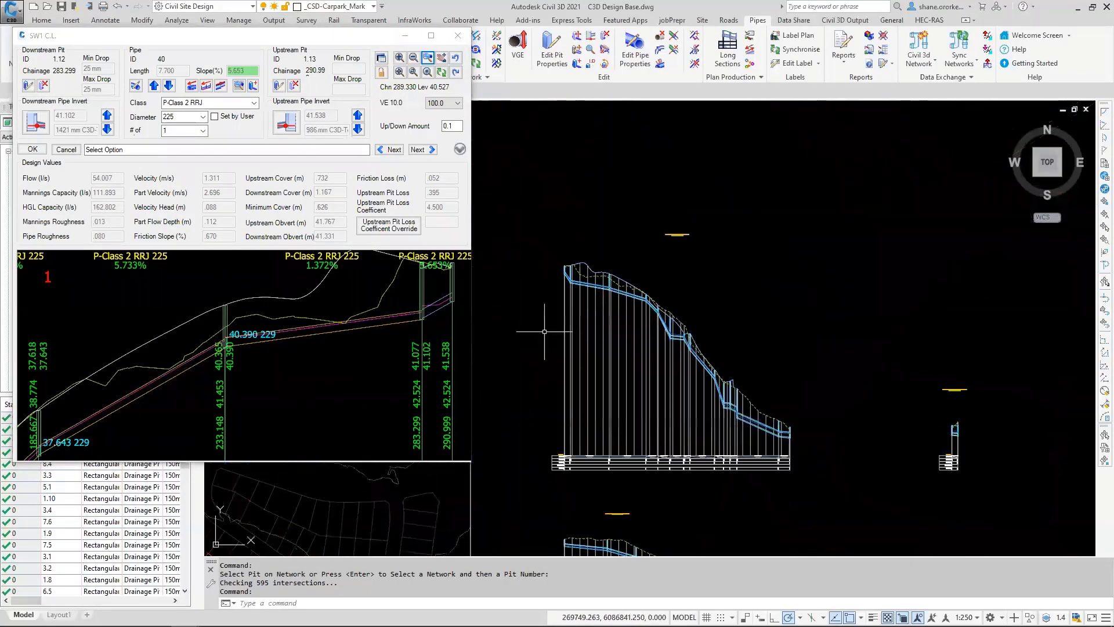
{"action": "middle_click_drag", "start_coordinate": [585, 258], "coordinate": [649, 296]}
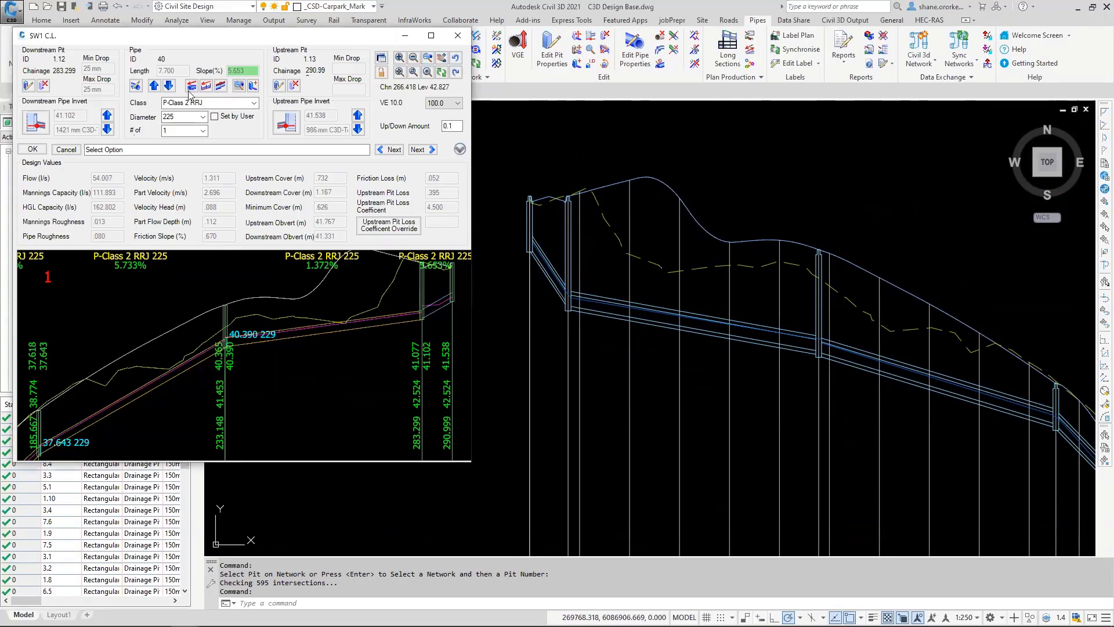
{"action": "left_click", "coordinate": [203, 117]}
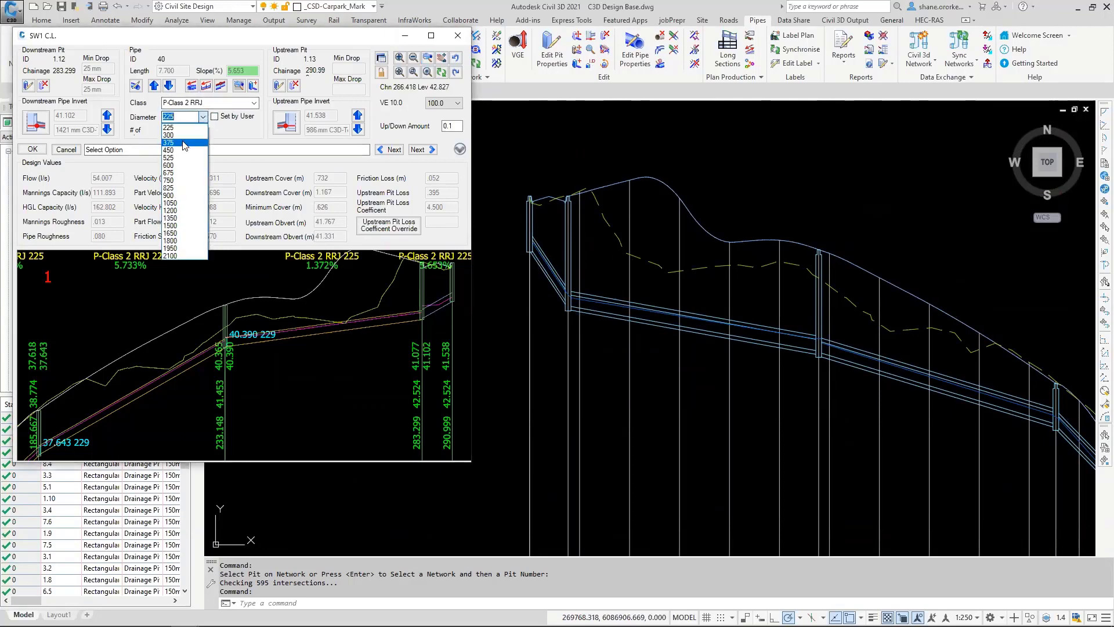
{"action": "left_click", "coordinate": [196, 152]}
{"action": "type", "text": "300"}
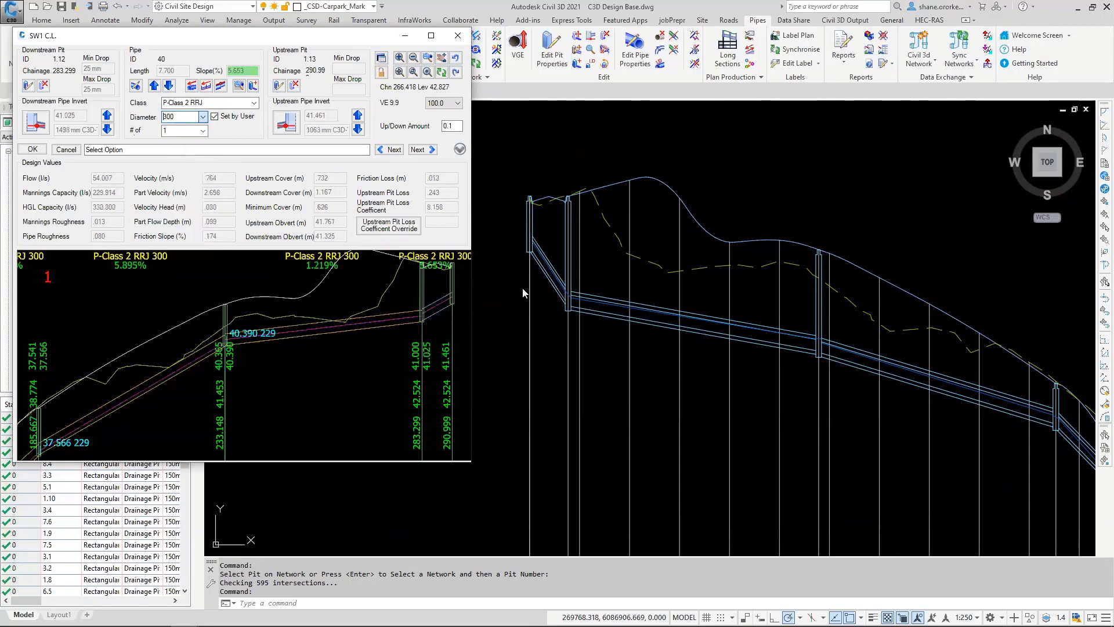
{"action": "key", "text": "Return"}
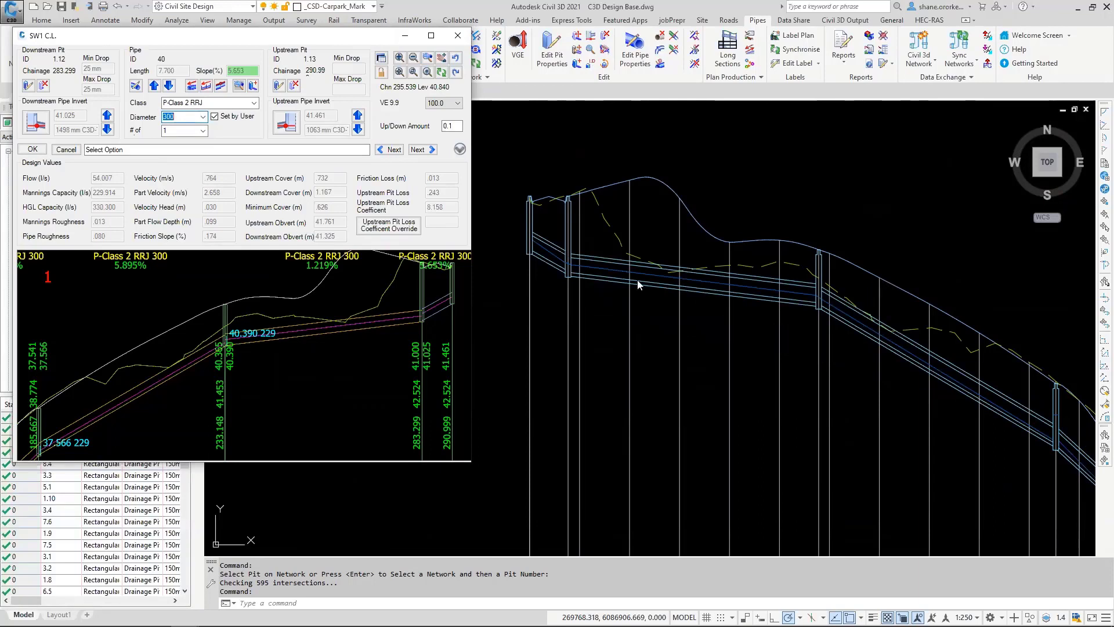
Step: Lower the pipe between pits 1.11 and 1.12 by four increments of 0.1 and accept the vertical grading
{"action": "left_click", "coordinate": [282, 340]}
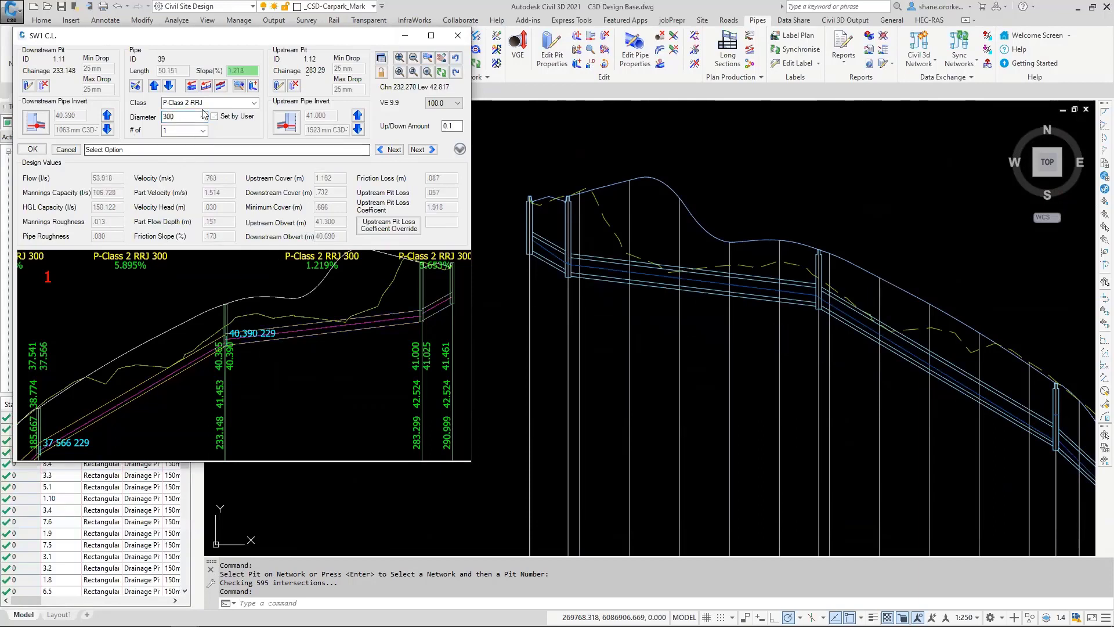
{"action": "left_click", "coordinate": [169, 87]}
{"action": "left_click", "coordinate": [170, 87]}
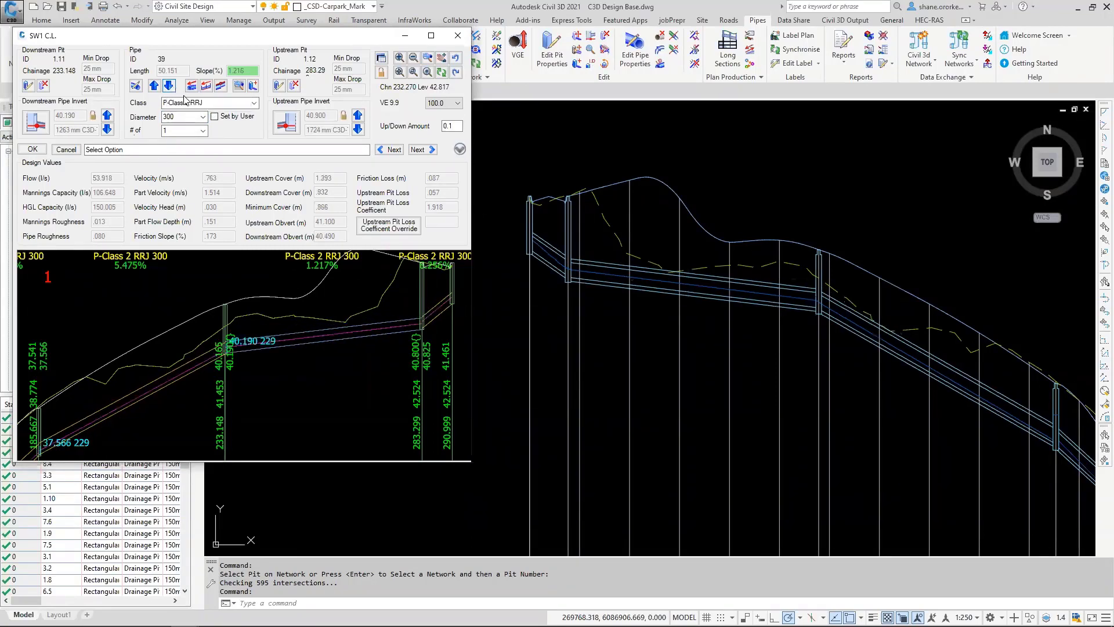
{"action": "left_click", "coordinate": [169, 88]}
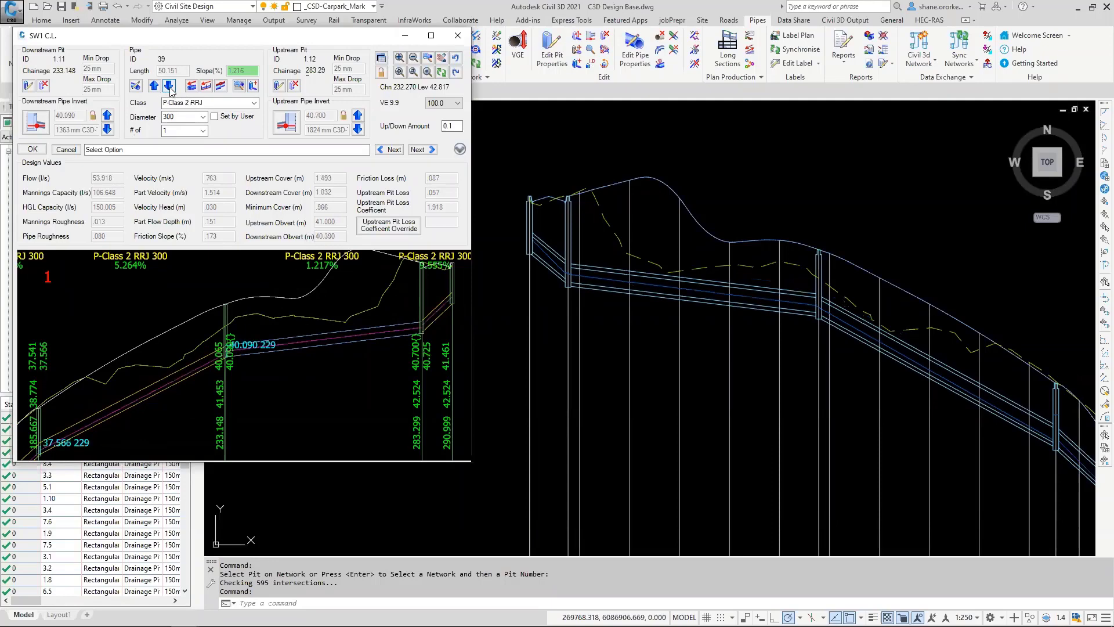
{"action": "left_click", "coordinate": [169, 87]}
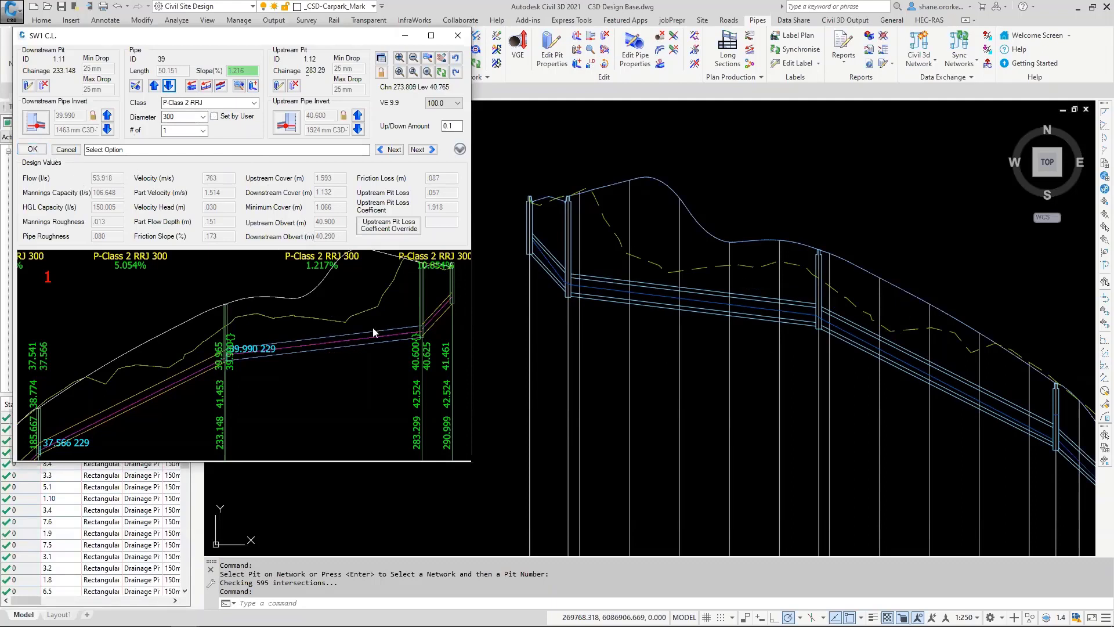
{"action": "left_click", "coordinate": [32, 149]}
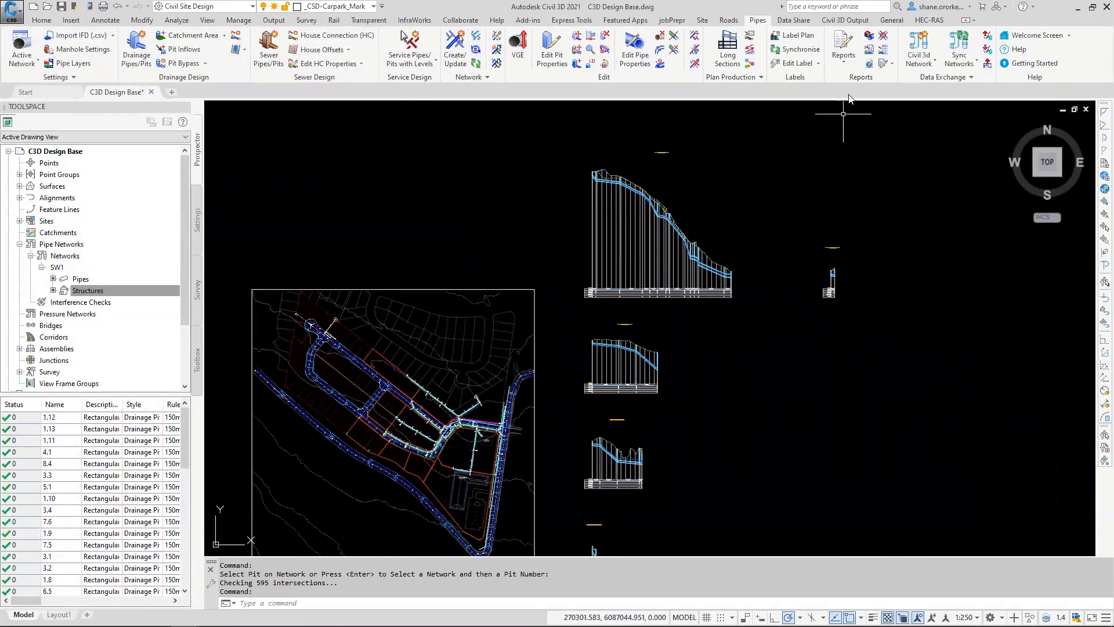
Step: Review the SW1 sync, dynamic and conversion file settings in Manage Networks without updating the network
{"action": "left_click", "coordinate": [845, 20]}
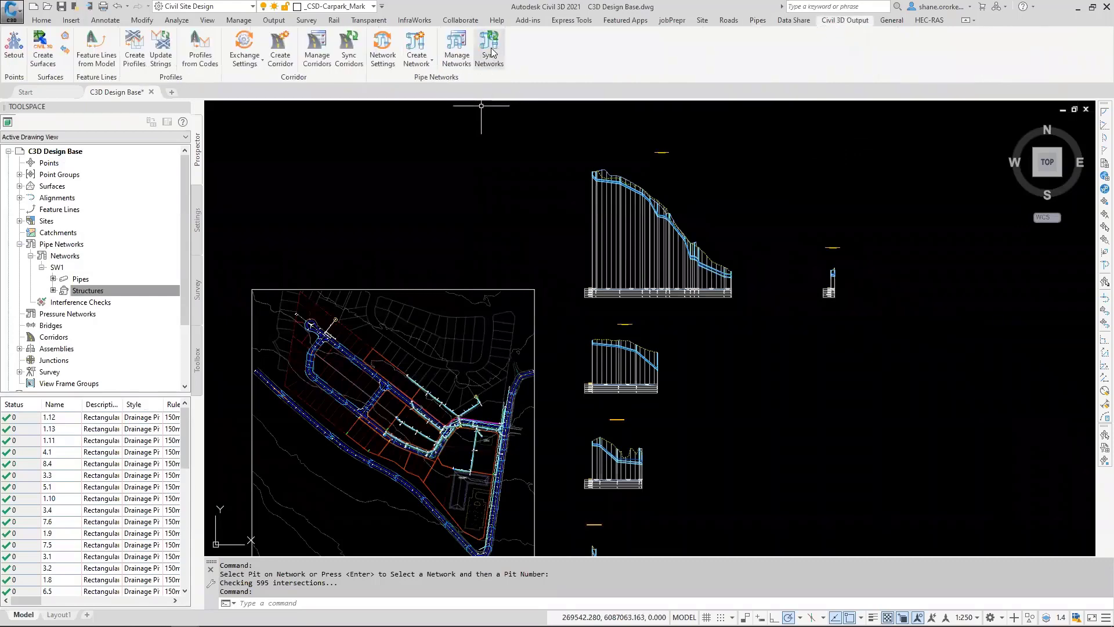
{"action": "left_click", "coordinate": [454, 48]}
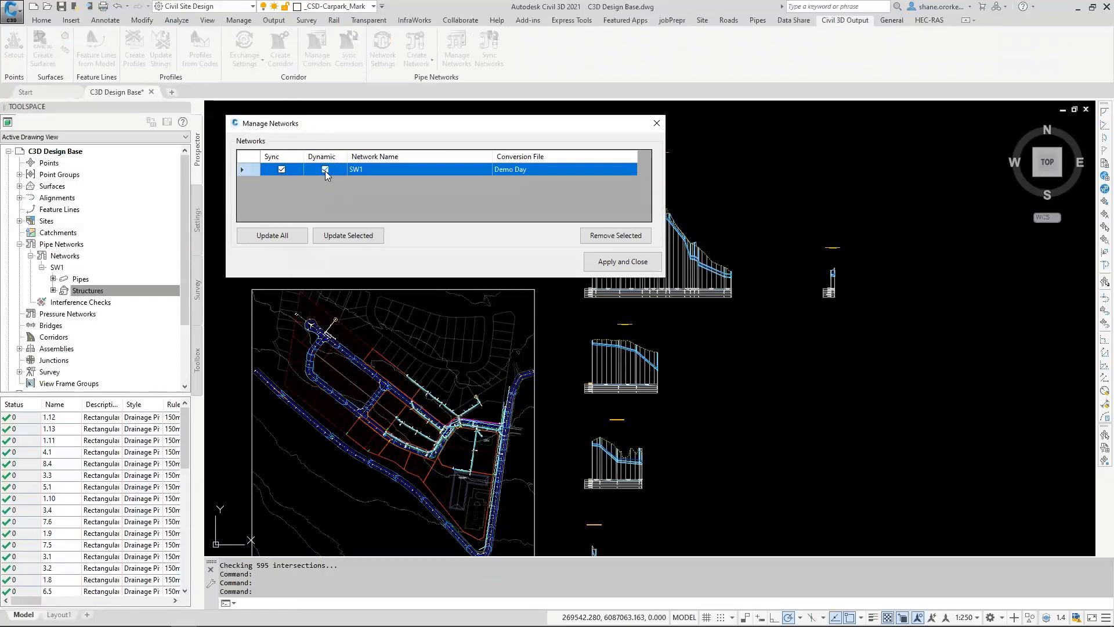
{"action": "left_click", "coordinate": [489, 48]}
{"action": "key", "text": "ctrl"}
{"action": "left_click", "coordinate": [326, 169]}
{"action": "left_click", "coordinate": [347, 236]}
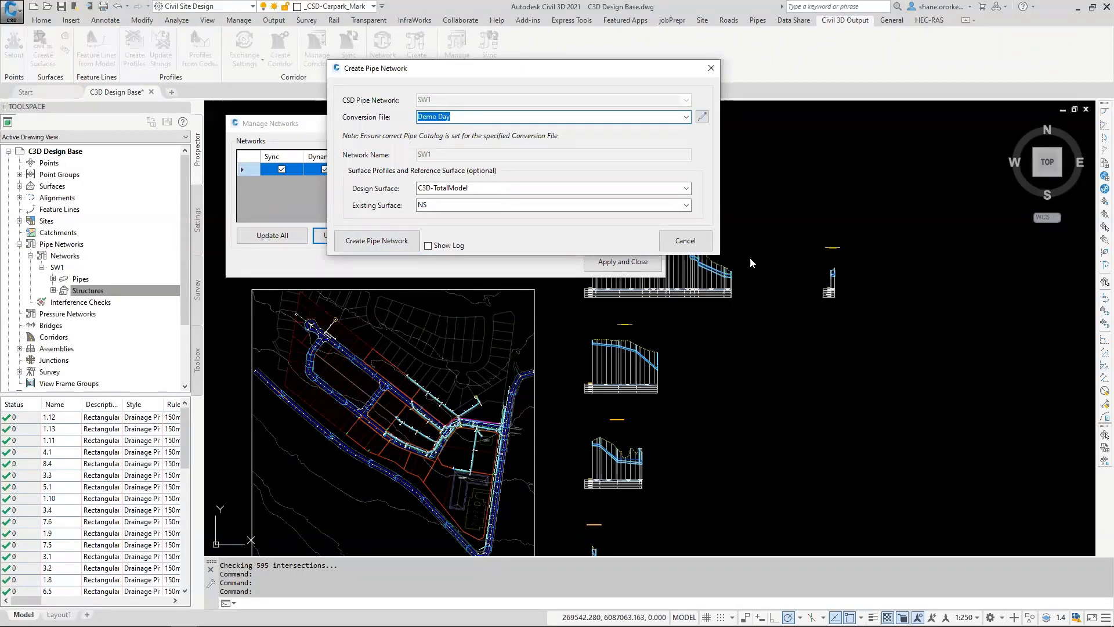
{"action": "left_click", "coordinate": [696, 240]}
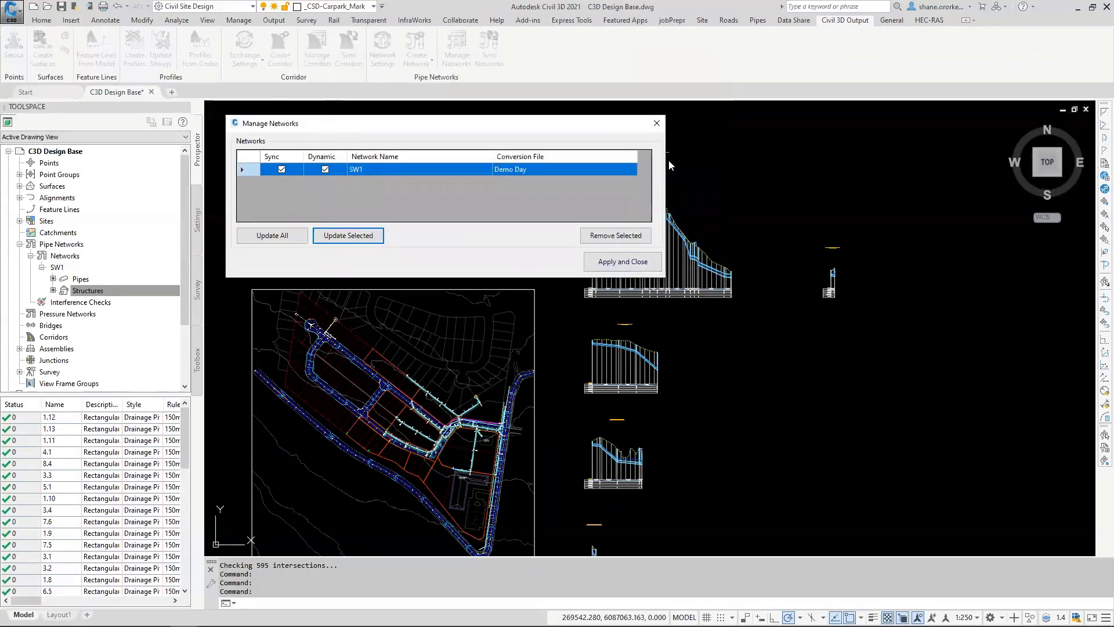
{"action": "left_click", "coordinate": [658, 121]}
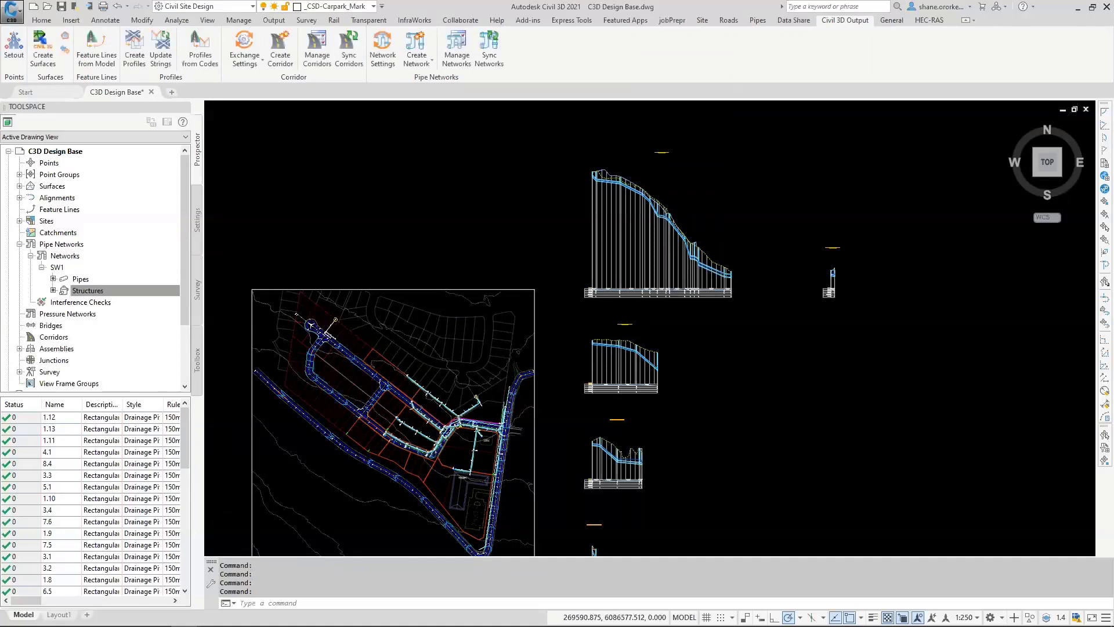
Step: Examine the full set of profile views and the labelled SW1 pipe network in plan
{"action": "scroll", "coordinate": [430, 290], "scroll_direction": "down", "scroll_amount": 3}
{"action": "middle_click_drag", "start_coordinate": [430, 290], "coordinate": [413, 258]}
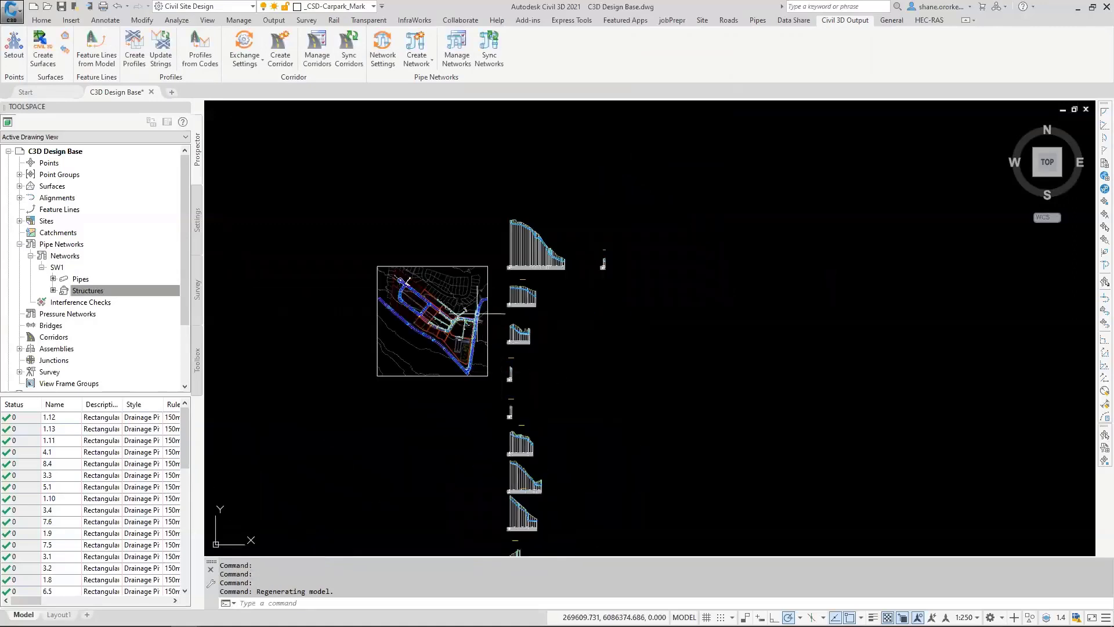
{"action": "middle_click_drag", "start_coordinate": [470, 294], "coordinate": [473, 280]}
{"action": "scroll", "coordinate": [511, 314], "scroll_direction": "down", "scroll_amount": 2}
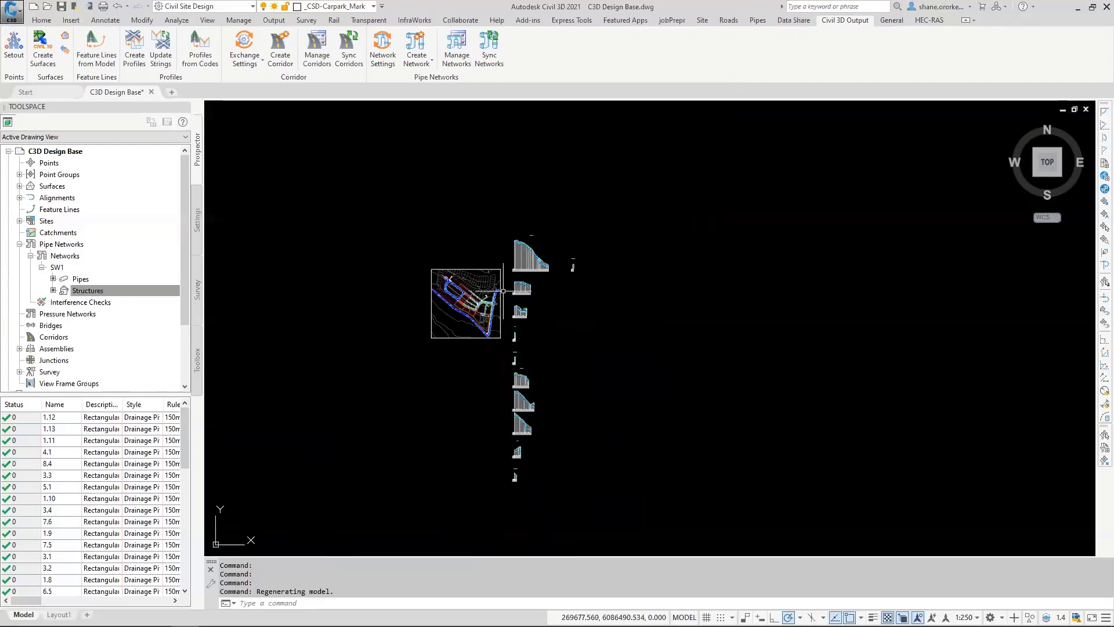
{"action": "scroll", "coordinate": [480, 295], "scroll_direction": "up", "scroll_amount": 6}
{"action": "scroll", "coordinate": [459, 306], "scroll_direction": "up", "scroll_amount": 8}
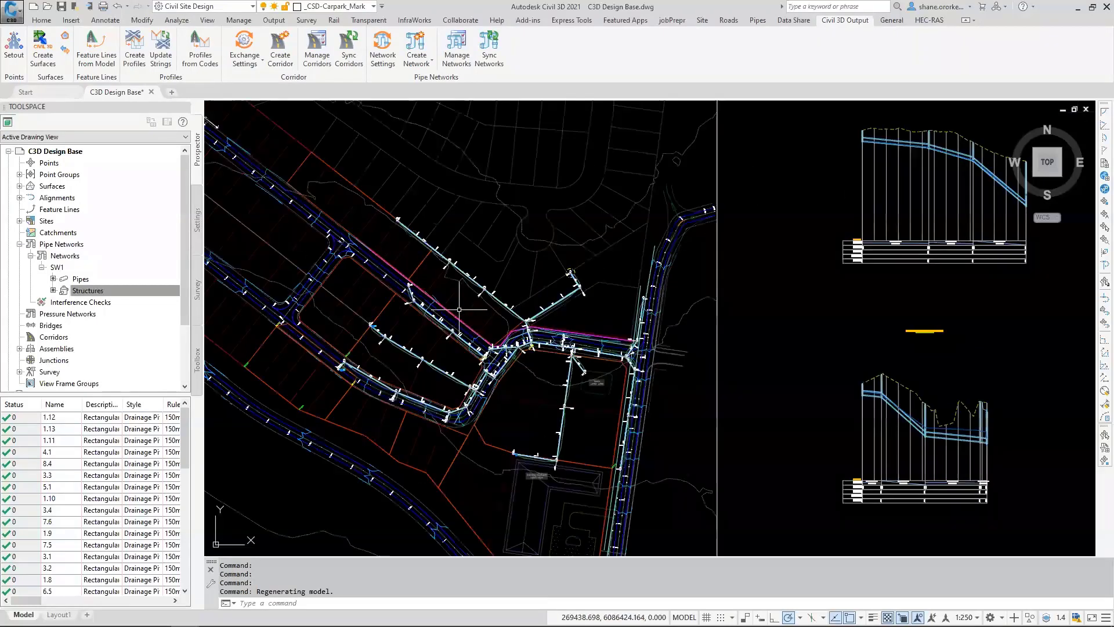
{"action": "middle_click_drag", "start_coordinate": [618, 388], "coordinate": [572, 377]}
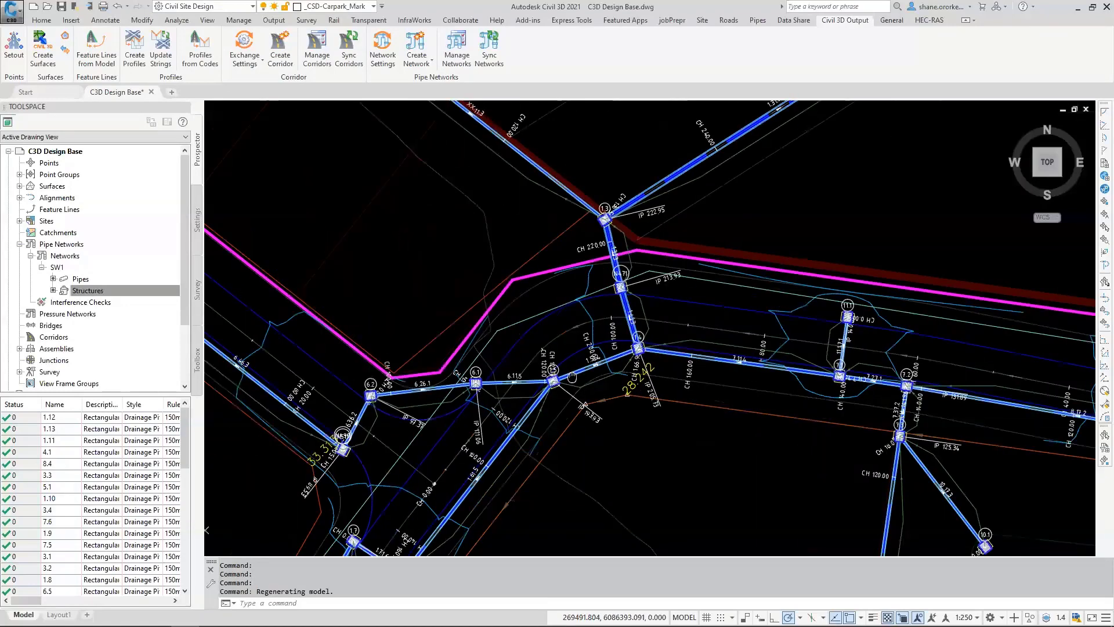
{"action": "scroll", "coordinate": [572, 378], "scroll_direction": "down", "scroll_amount": 3}
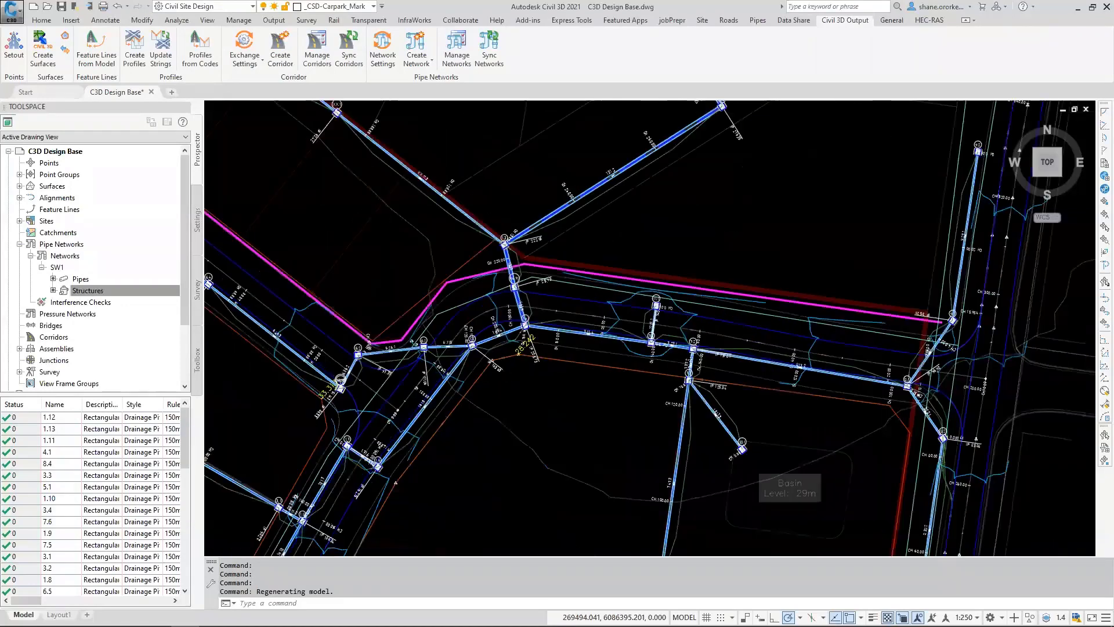
{"action": "scroll", "coordinate": [511, 371], "scroll_direction": "down", "scroll_amount": 5}
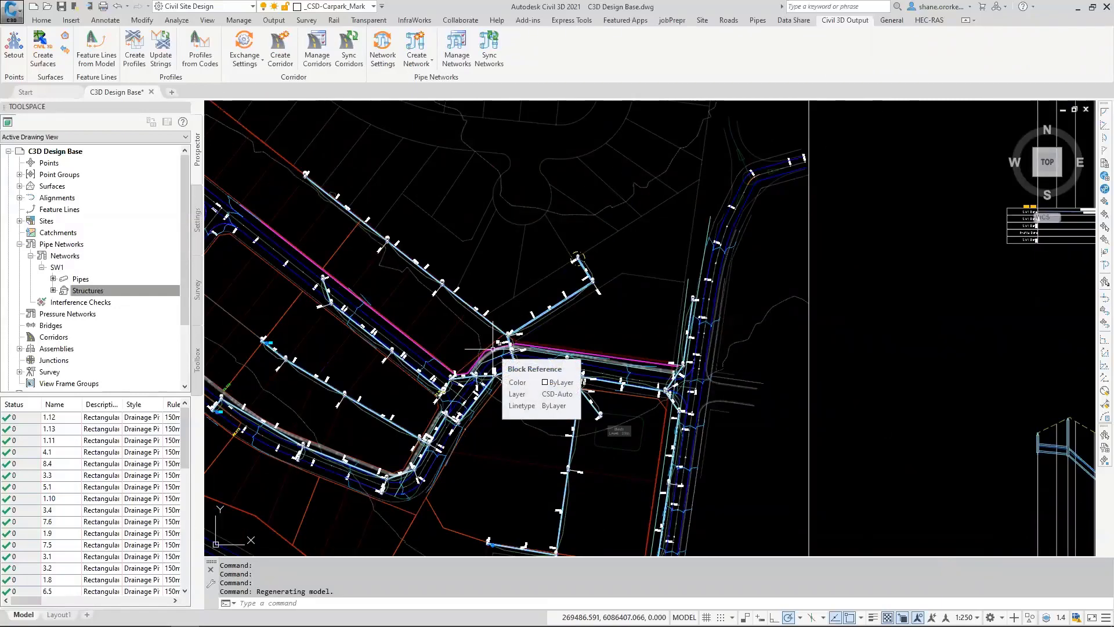
Step: Configure sewer pipe creation with pipe class P-Class 3 RRJ, pipe type 300, structure family Standard Cylindrical 1050 and structure name 1050
{"action": "left_click", "coordinate": [756, 21]}
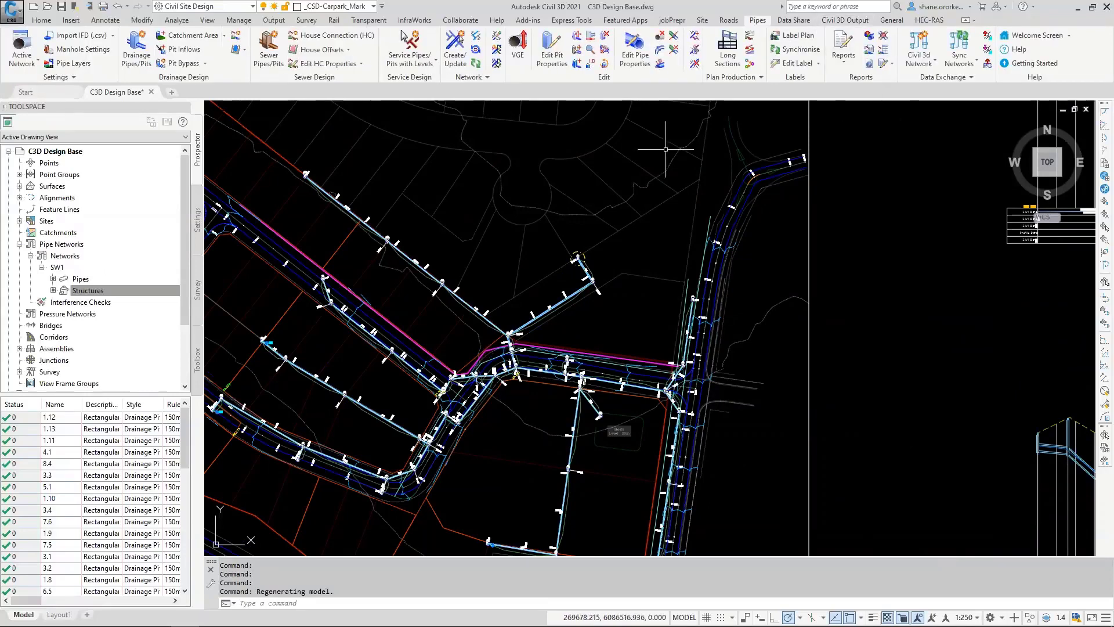
{"action": "left_click", "coordinate": [266, 51]}
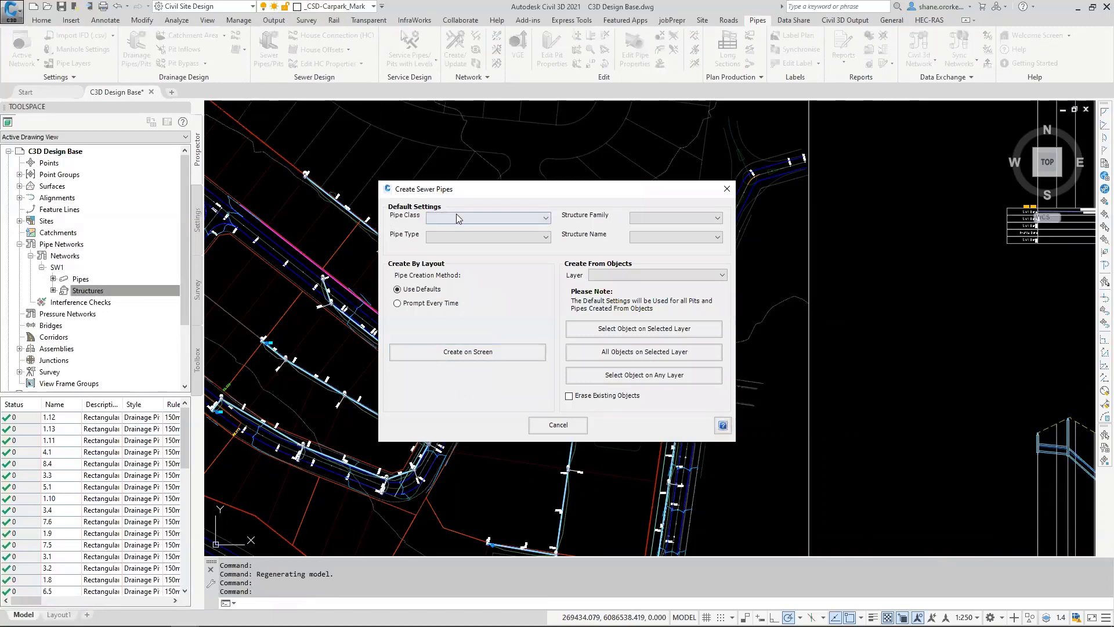
{"action": "left_click", "coordinate": [456, 216]}
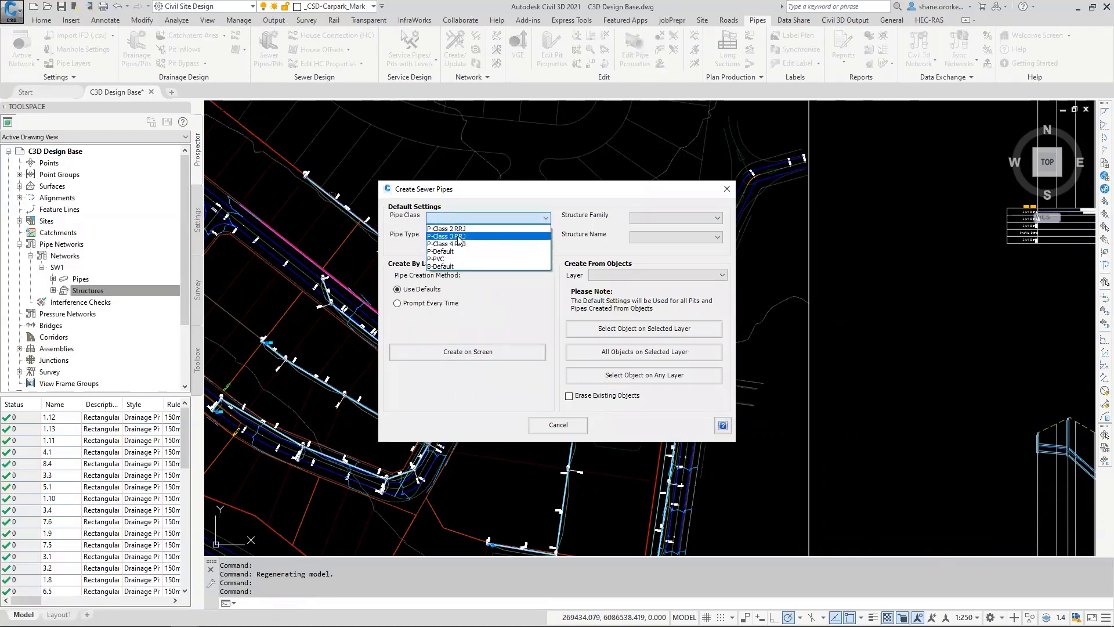
{"action": "left_click", "coordinate": [458, 236]}
{"action": "left_click", "coordinate": [491, 237]}
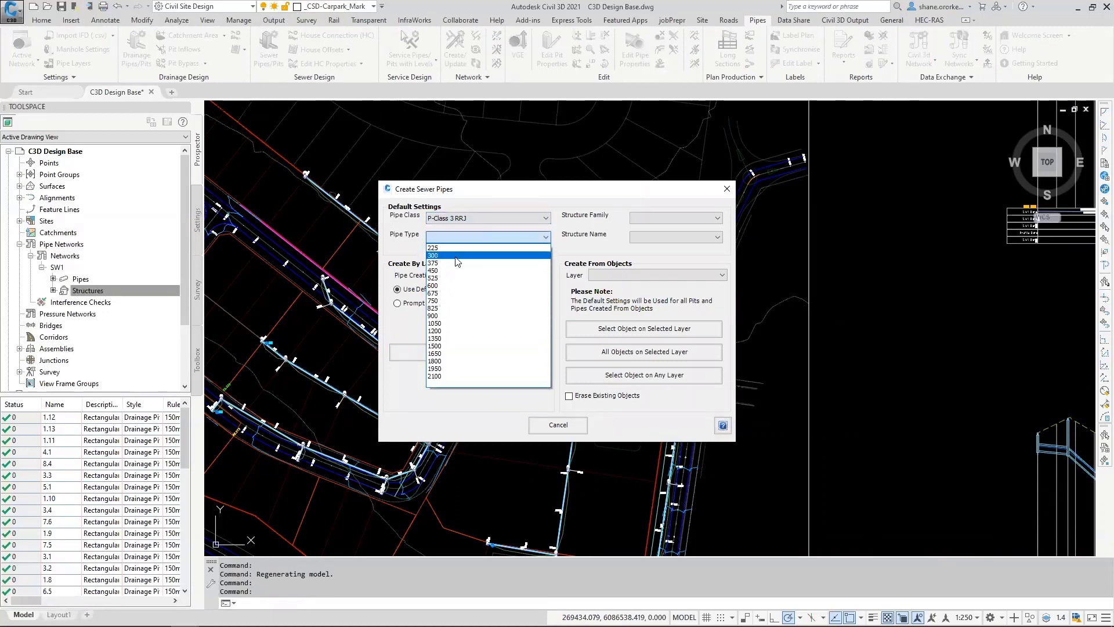
{"action": "left_click", "coordinate": [496, 255]}
{"action": "left_click", "coordinate": [678, 218]}
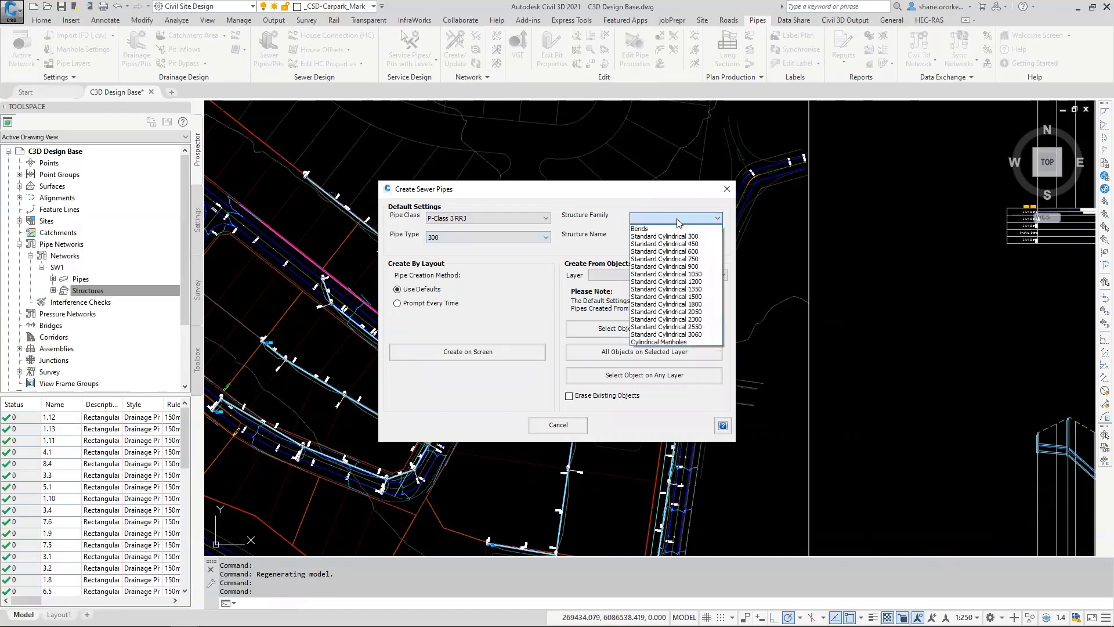
{"action": "left_click", "coordinate": [673, 275]}
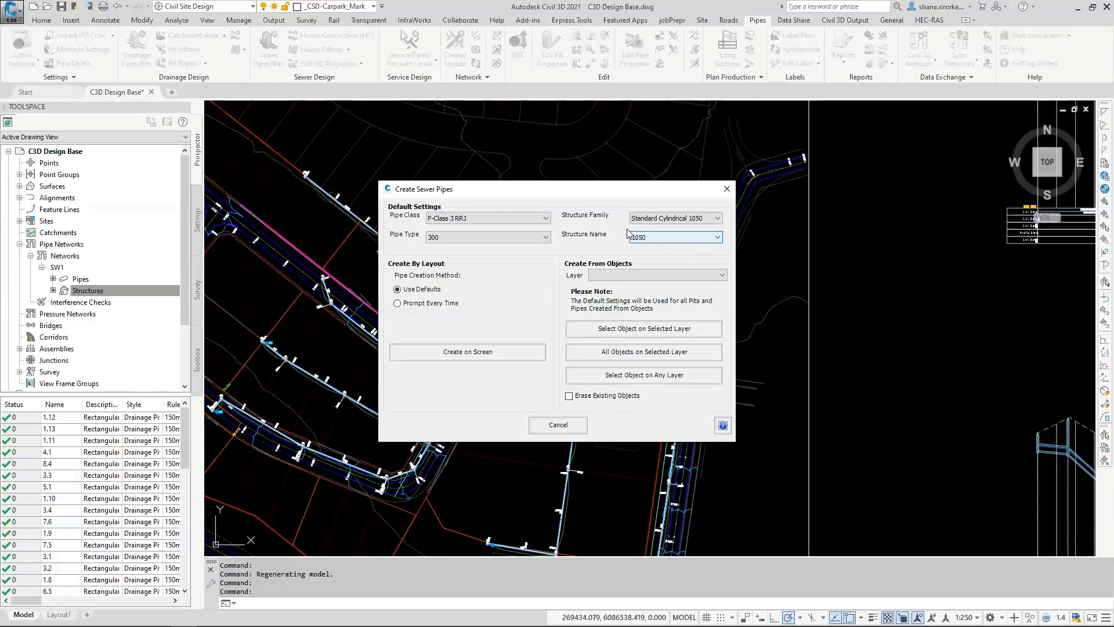
Step: Create sewer pipes from the magenta polyline along the road, selecting it on any layer and erasing the existing object
{"action": "left_click", "coordinate": [569, 397]}
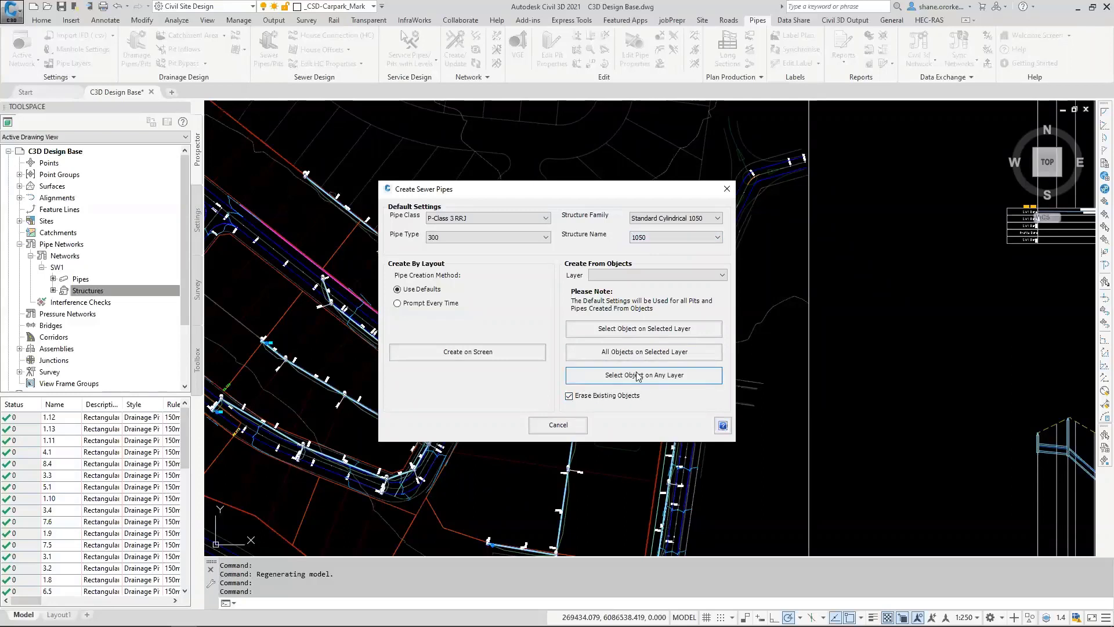
{"action": "left_click", "coordinate": [616, 375]}
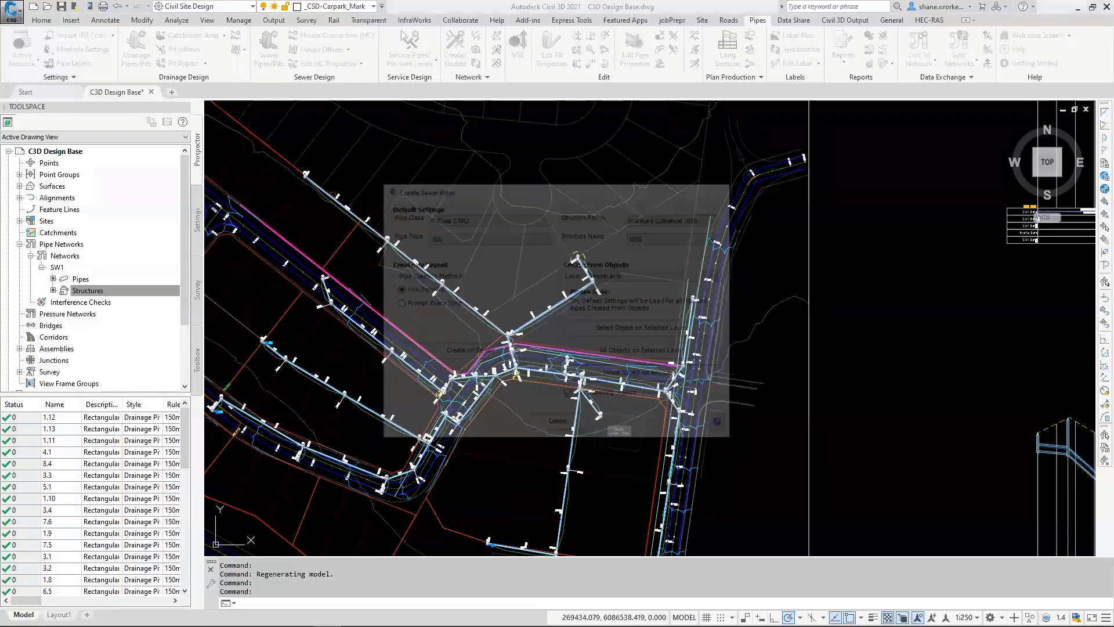
{"action": "scroll", "coordinate": [576, 386], "scroll_direction": "up", "scroll_amount": 5}
{"action": "scroll", "coordinate": [400, 327], "scroll_direction": "up", "scroll_amount": 4}
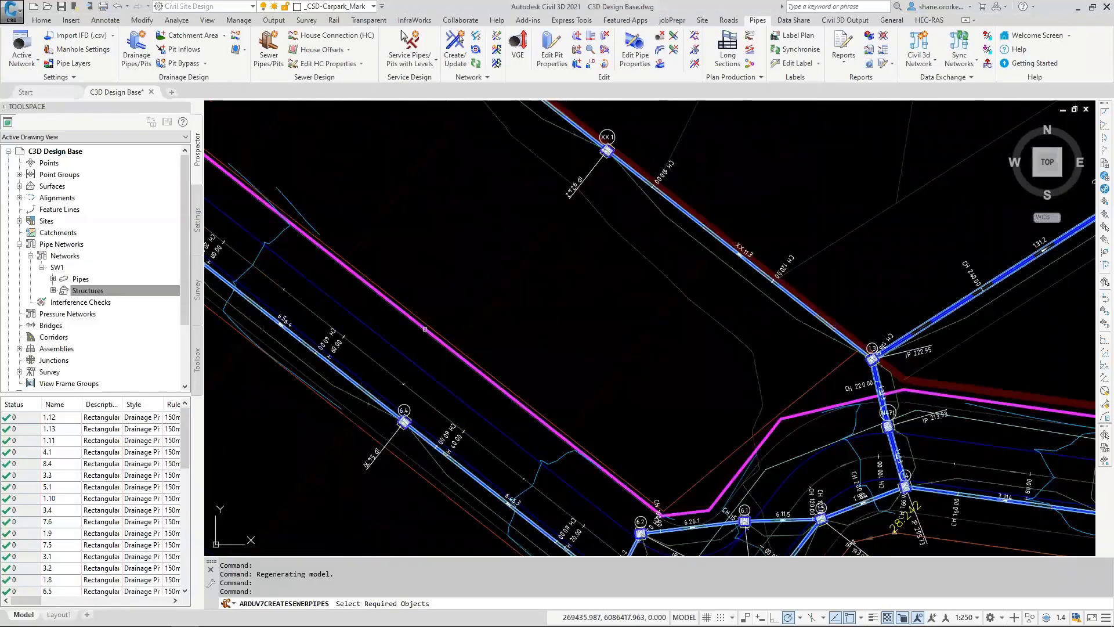
{"action": "left_click", "coordinate": [425, 329]}
{"action": "left_click", "coordinate": [477, 374]}
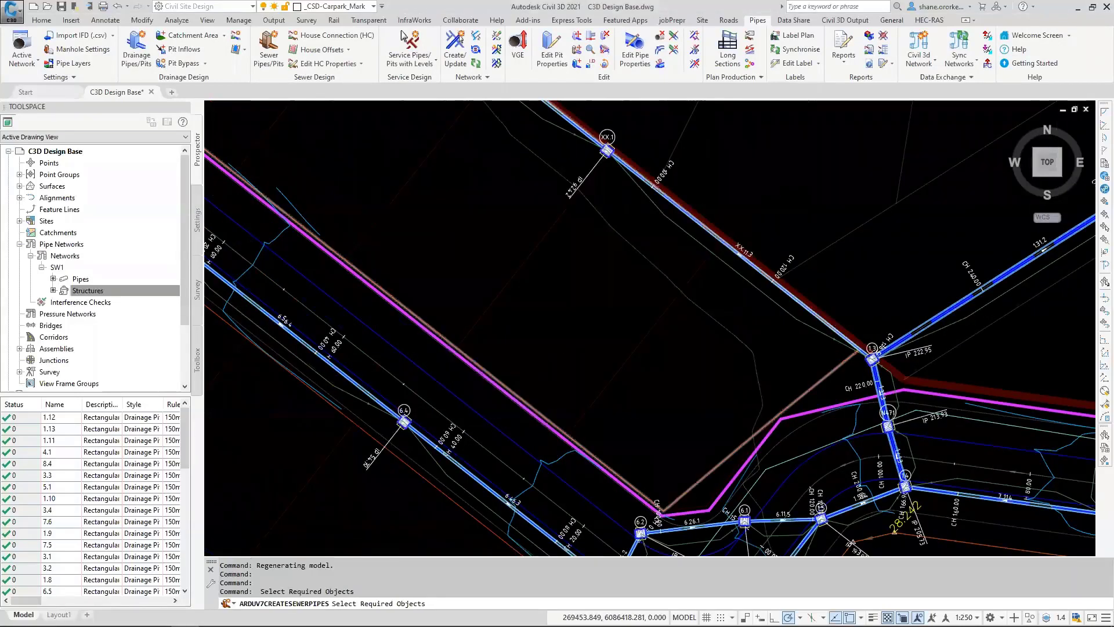
{"action": "scroll", "coordinate": [562, 323], "scroll_direction": "down", "scroll_amount": 4}
{"action": "scroll", "coordinate": [429, 334], "scroll_direction": "down", "scroll_amount": 3}
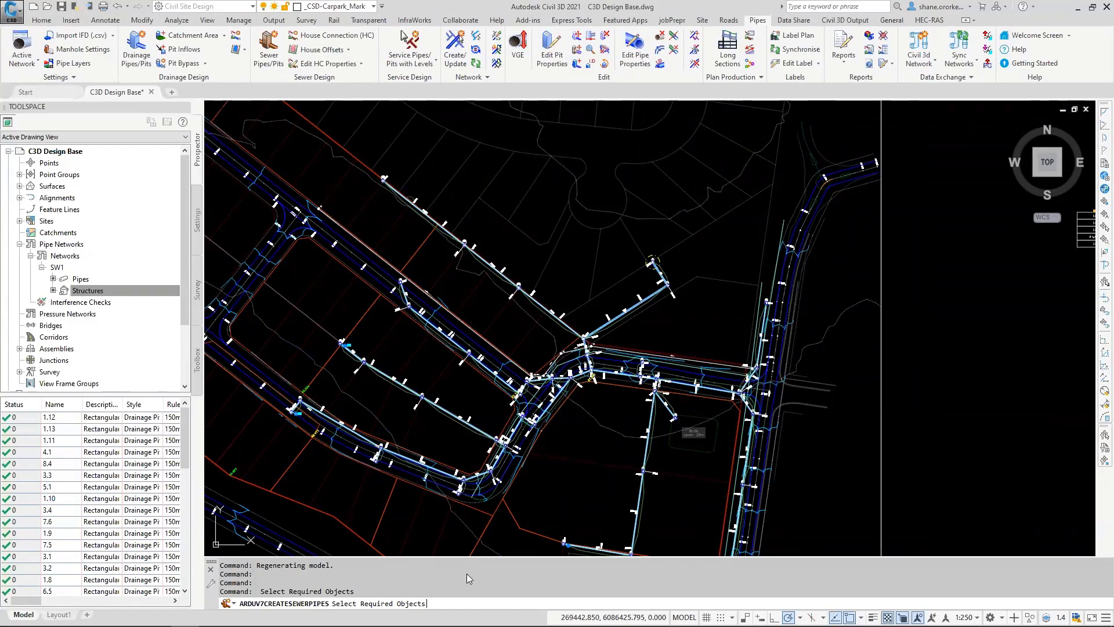
{"action": "key", "text": "Escape"}
{"action": "left_click", "coordinate": [558, 365]}
{"action": "middle_click_drag", "start_coordinate": [668, 383], "coordinate": [536, 378]}
{"action": "key", "text": "Escape"}
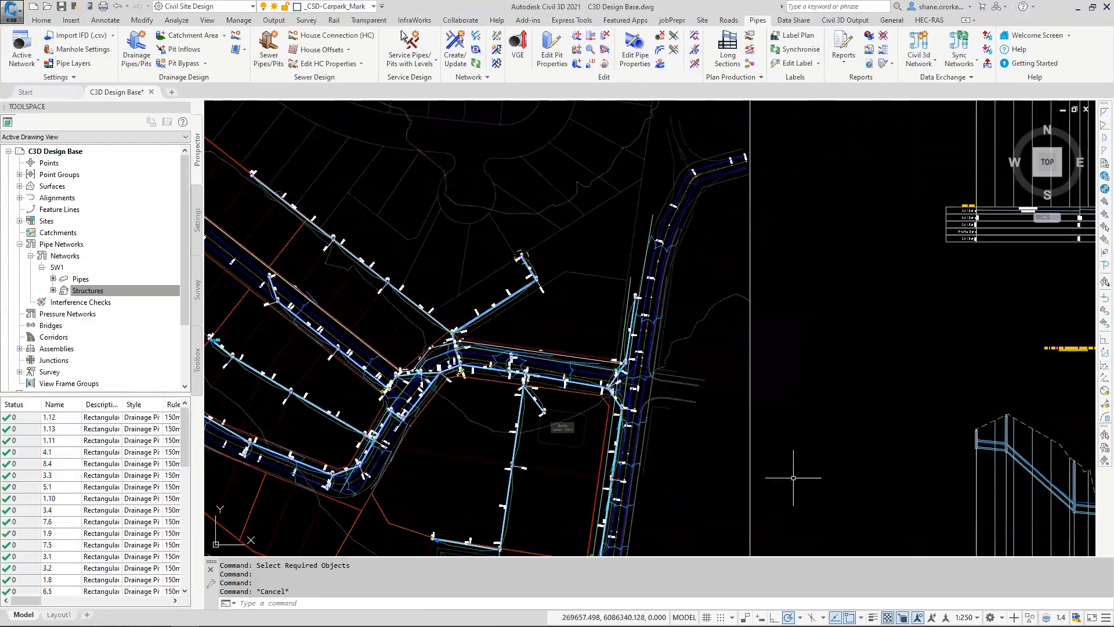
{"action": "scroll", "coordinate": [598, 347], "scroll_direction": "up", "scroll_amount": 4}
{"action": "scroll", "coordinate": [601, 353], "scroll_direction": "up", "scroll_amount": 2}
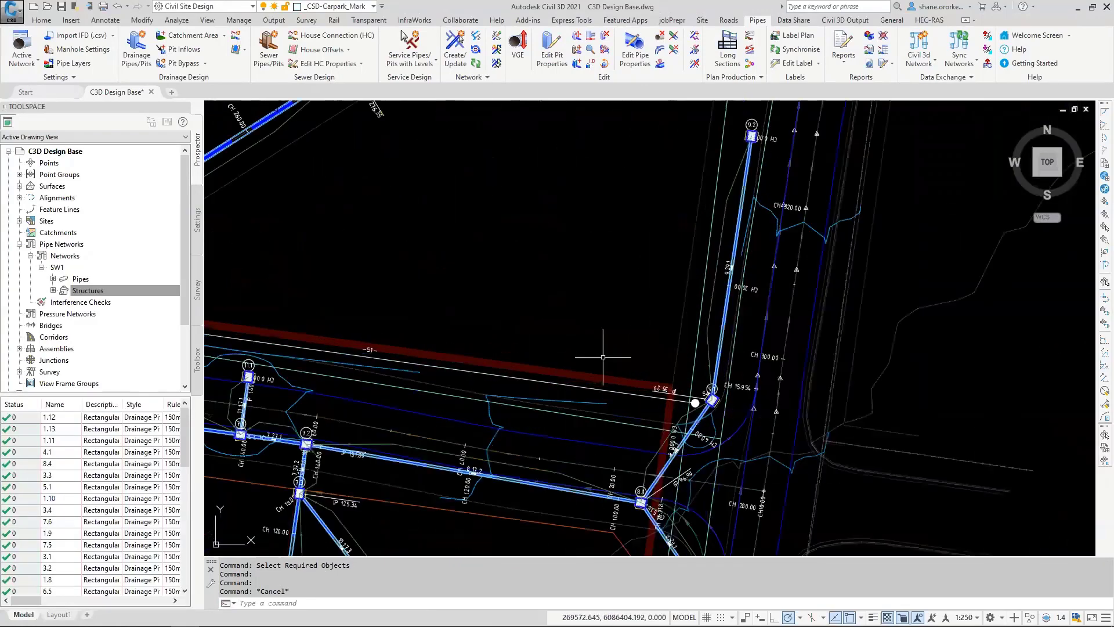
Step: Examine the newly created sewer line and its manholes along the road, from the eastern intersection to the far western end
{"action": "scroll", "coordinate": [605, 356], "scroll_direction": "down", "scroll_amount": 4}
{"action": "middle_click_drag", "start_coordinate": [604, 356], "coordinate": [630, 347]}
{"action": "scroll", "coordinate": [621, 350], "scroll_direction": "up", "scroll_amount": 2}
{"action": "scroll", "coordinate": [714, 377], "scroll_direction": "up", "scroll_amount": 8}
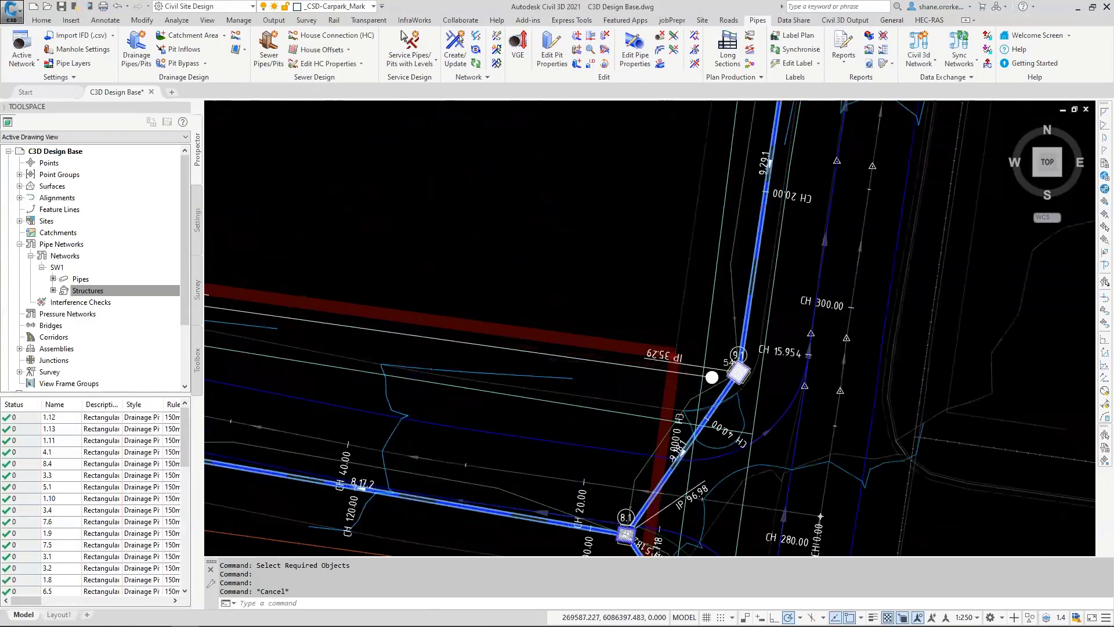
{"action": "scroll", "coordinate": [713, 377], "scroll_direction": "down", "scroll_amount": 4}
{"action": "scroll", "coordinate": [671, 368], "scroll_direction": "down", "scroll_amount": 4}
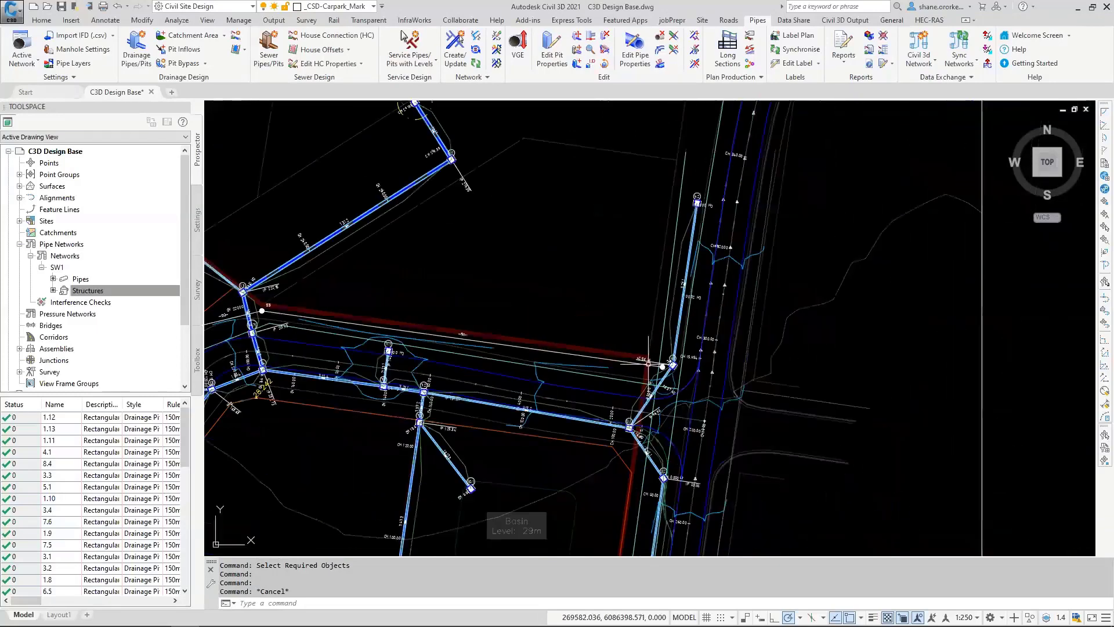
{"action": "scroll", "coordinate": [649, 364], "scroll_direction": "down", "scroll_amount": 5}
{"action": "middle_click_drag", "start_coordinate": [649, 364], "coordinate": [695, 376]}
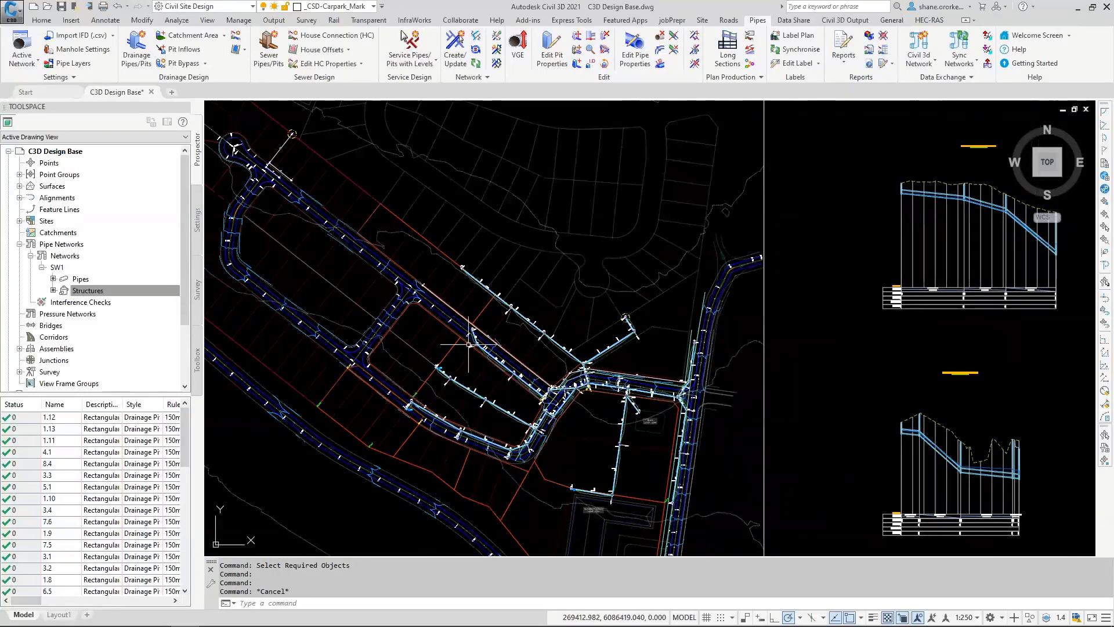
{"action": "scroll", "coordinate": [695, 377], "scroll_direction": "up", "scroll_amount": 3}
{"action": "scroll", "coordinate": [435, 294], "scroll_direction": "up", "scroll_amount": 6}
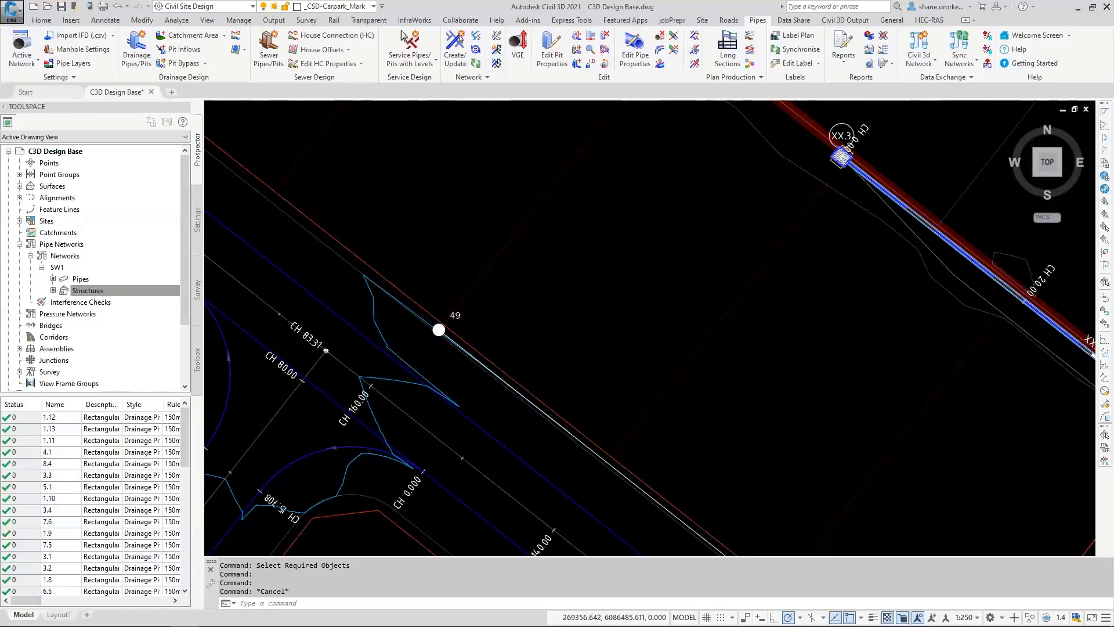
{"action": "scroll", "coordinate": [608, 315], "scroll_direction": "down", "scroll_amount": 6}
{"action": "scroll", "coordinate": [664, 415], "scroll_direction": "up", "scroll_amount": 6}
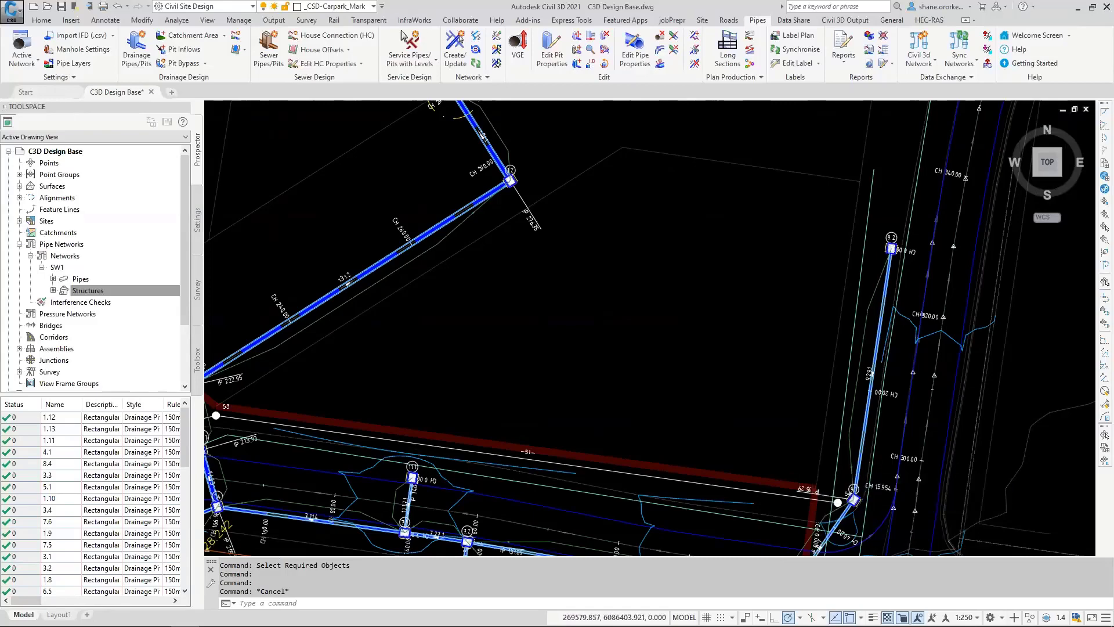
{"action": "scroll", "coordinate": [802, 450], "scroll_direction": "down", "scroll_amount": 2}
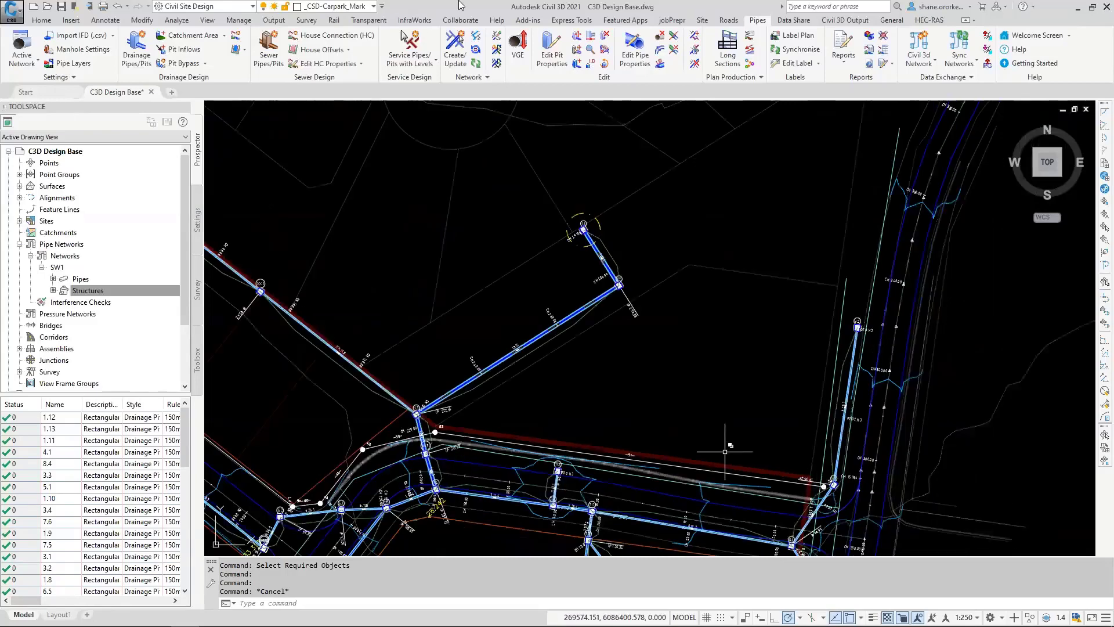
Step: Create a sewer network named Sewer1 of type Default, non-pressurised, with the manhole at the eastern intersection as end pit
{"action": "left_click", "coordinate": [452, 42]}
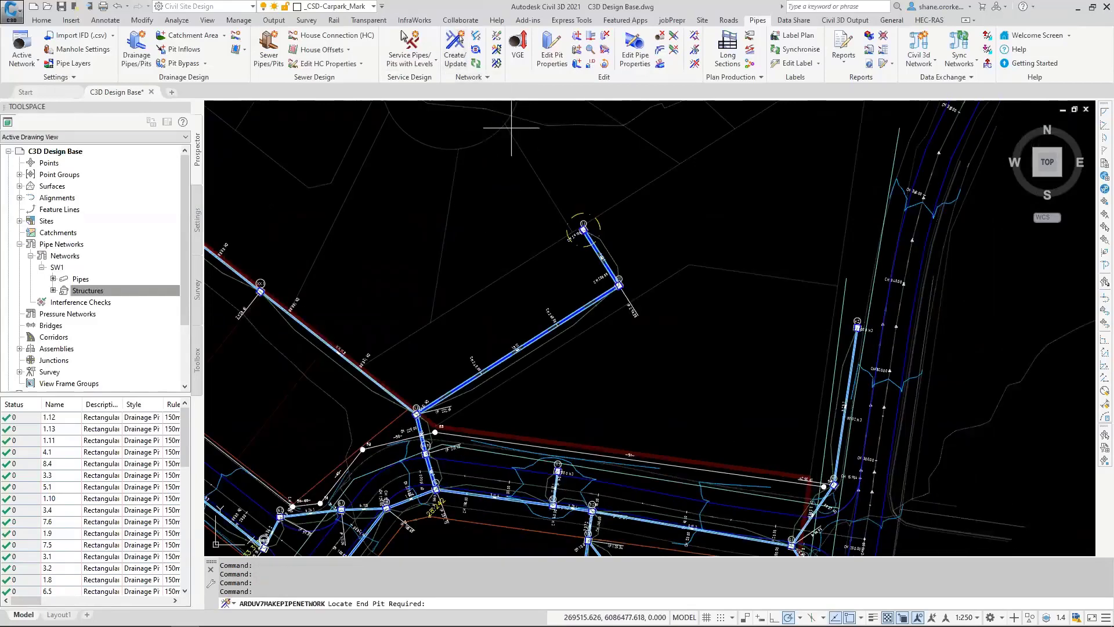
{"action": "scroll", "coordinate": [824, 487], "scroll_direction": "up", "scroll_amount": 5}
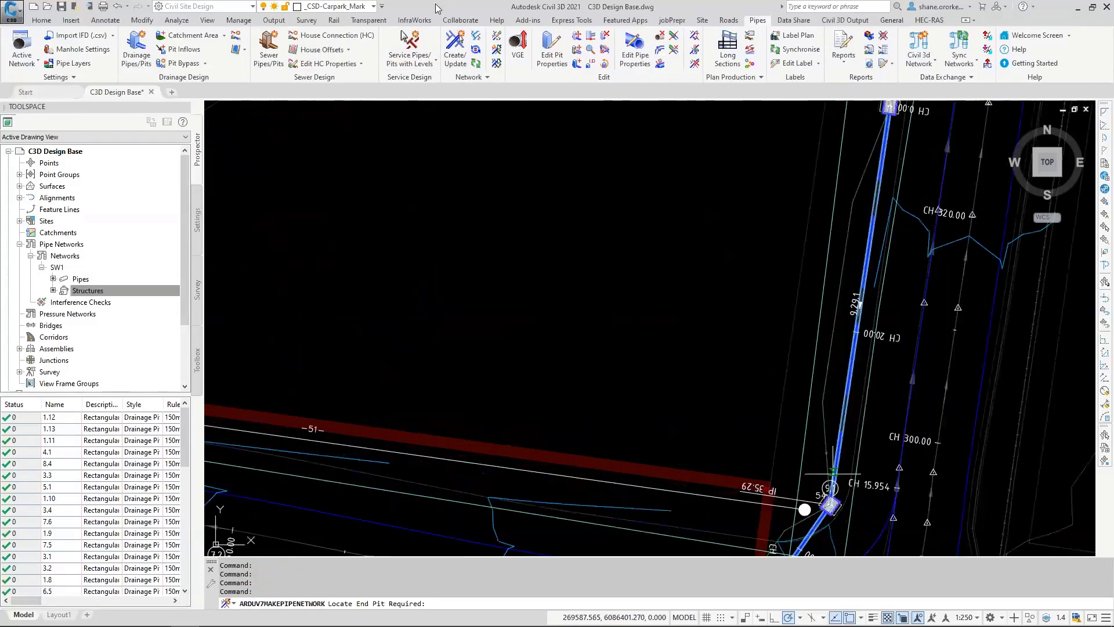
{"action": "left_click", "coordinate": [725, 390]}
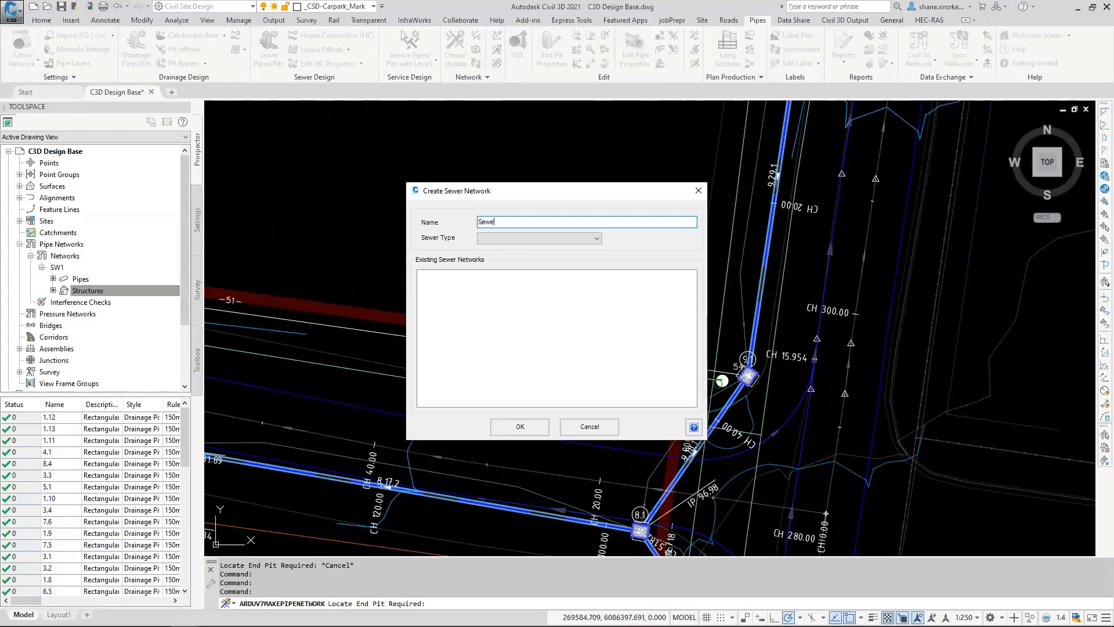
{"action": "left_click", "coordinate": [544, 239]}
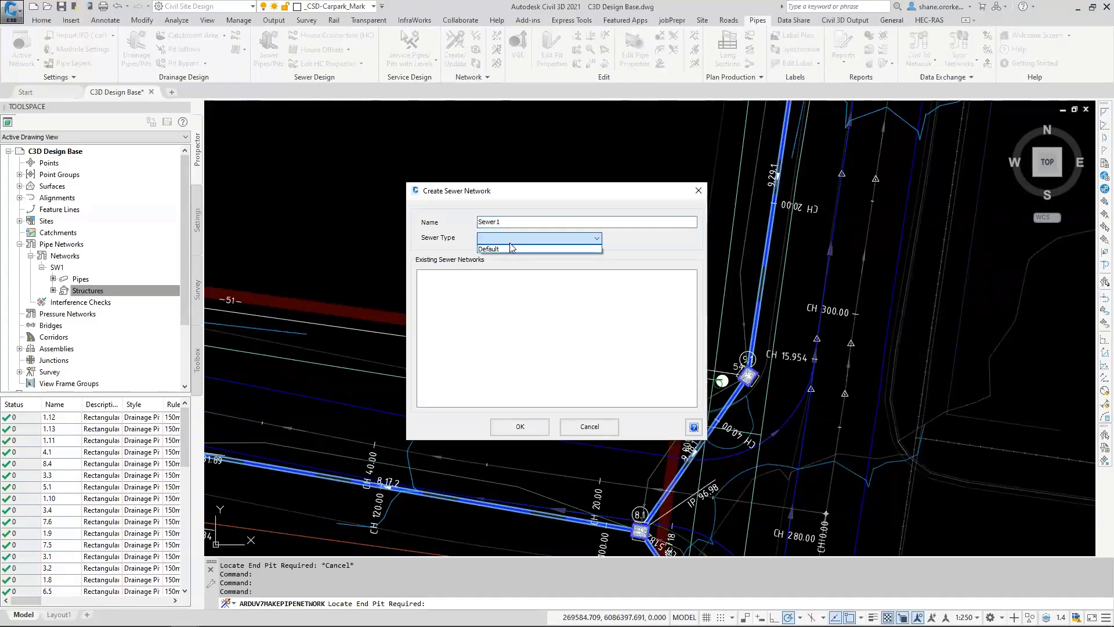
{"action": "left_click", "coordinate": [509, 244]}
{"action": "left_click", "coordinate": [525, 429]}
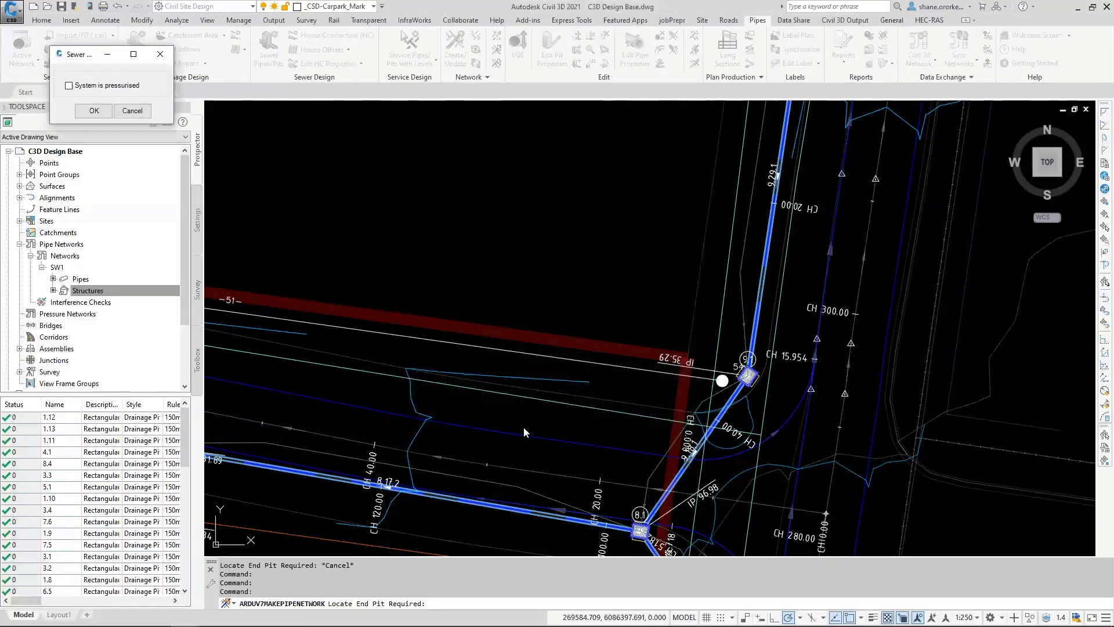
{"action": "left_click", "coordinate": [93, 111]}
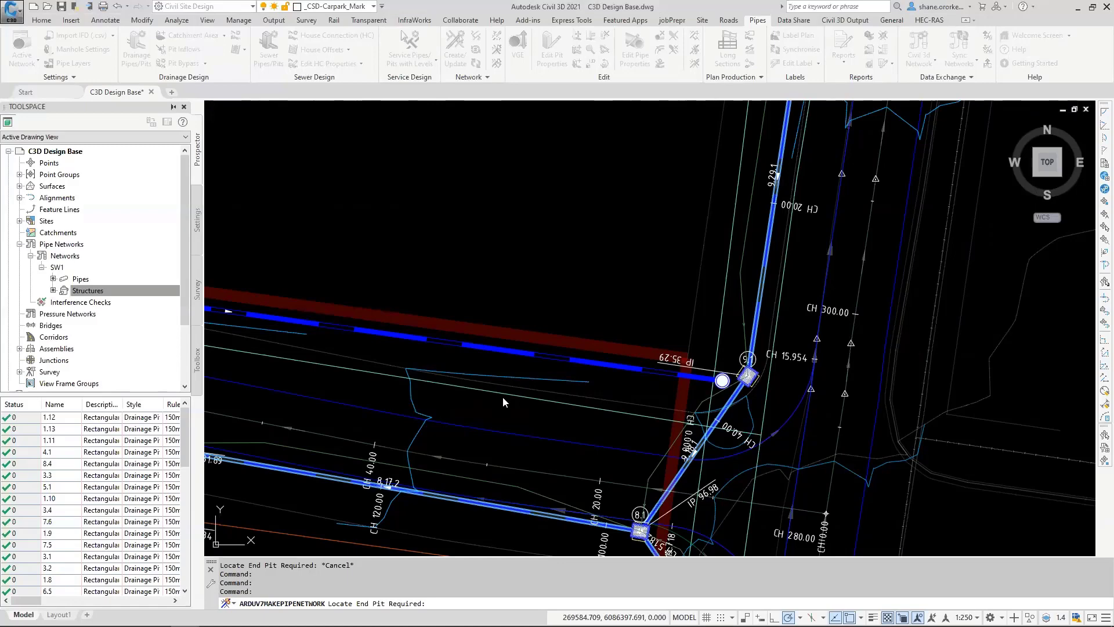
{"action": "key", "text": "Escape"}
Step: Adjust the Sync and Dynamic options of the SW1 network in Manage Networks and apply them
{"action": "scroll", "coordinate": [480, 348], "scroll_direction": "down", "scroll_amount": 2}
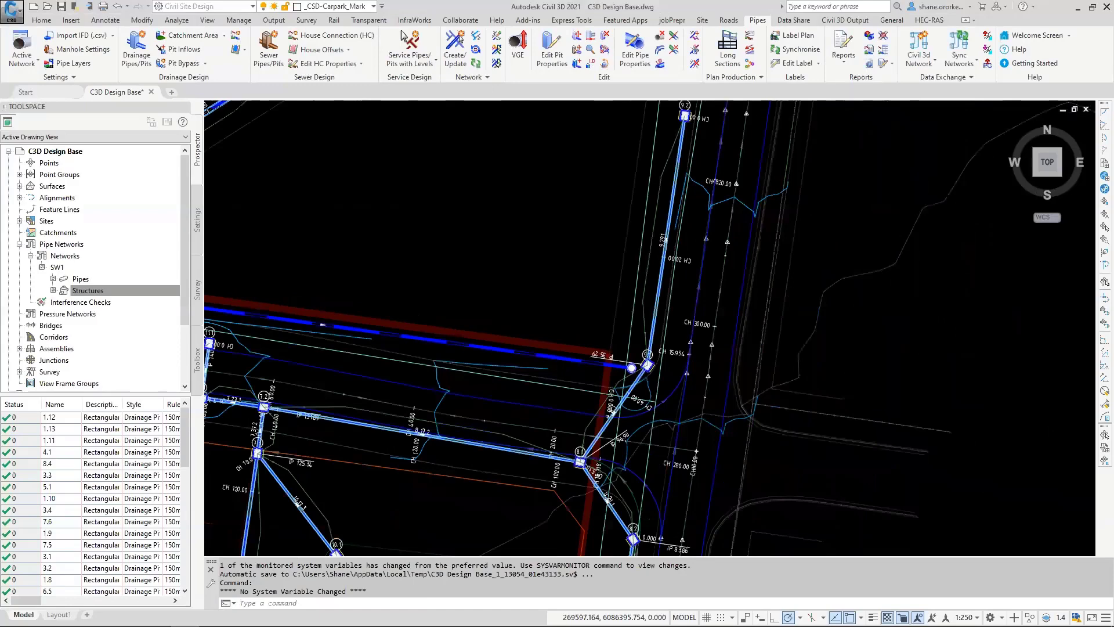
{"action": "middle_click_drag", "start_coordinate": [423, 298], "coordinate": [720, 332]}
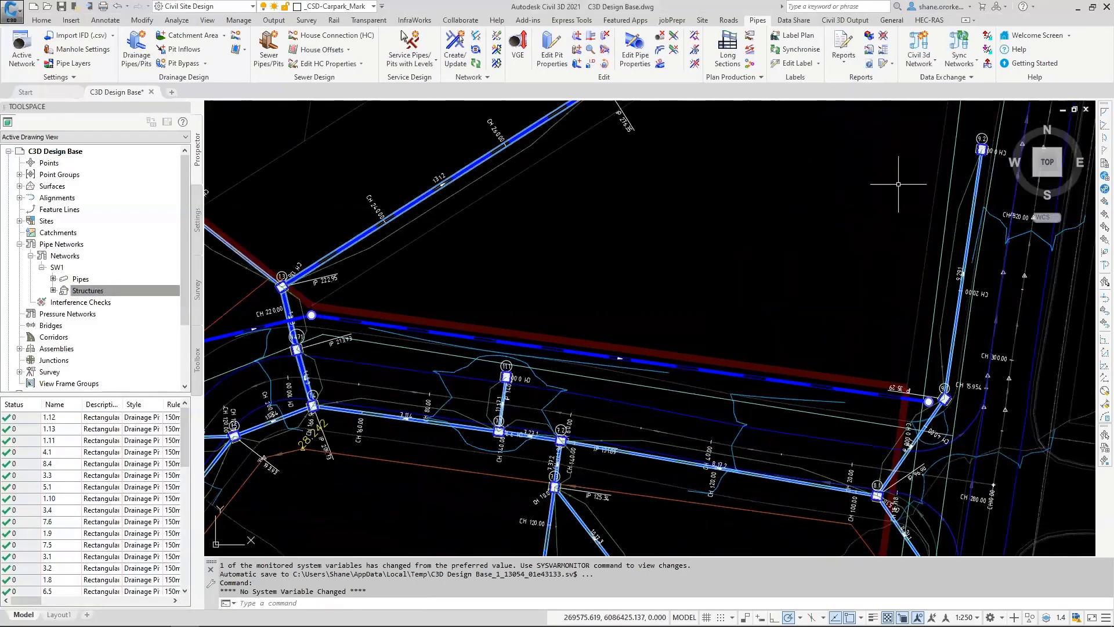
{"action": "left_click", "coordinate": [960, 60]}
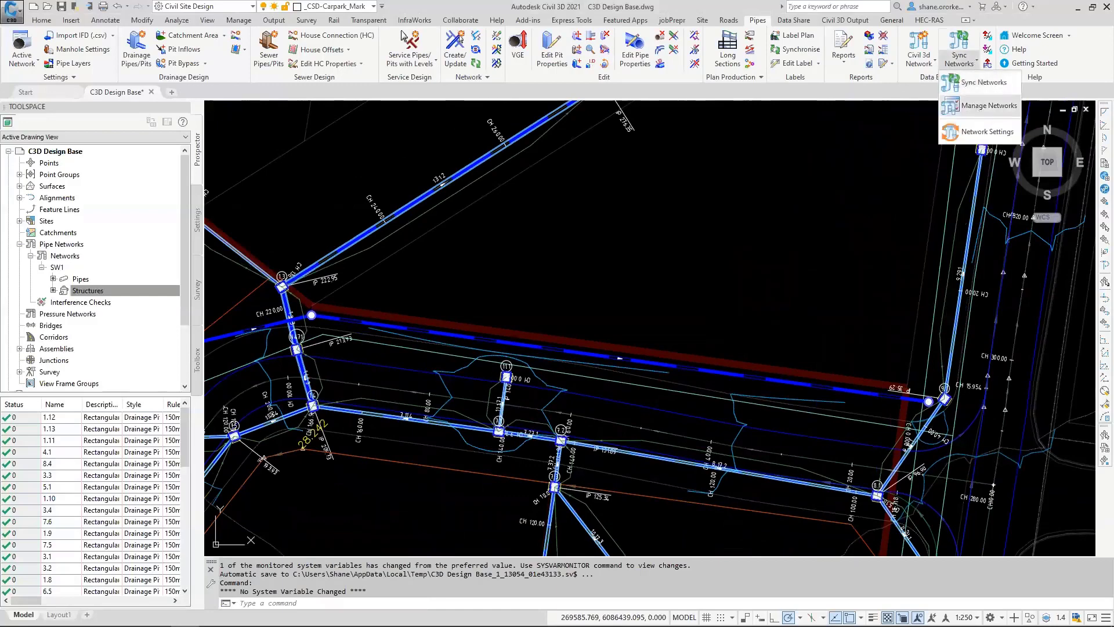
{"action": "left_click", "coordinate": [987, 106]}
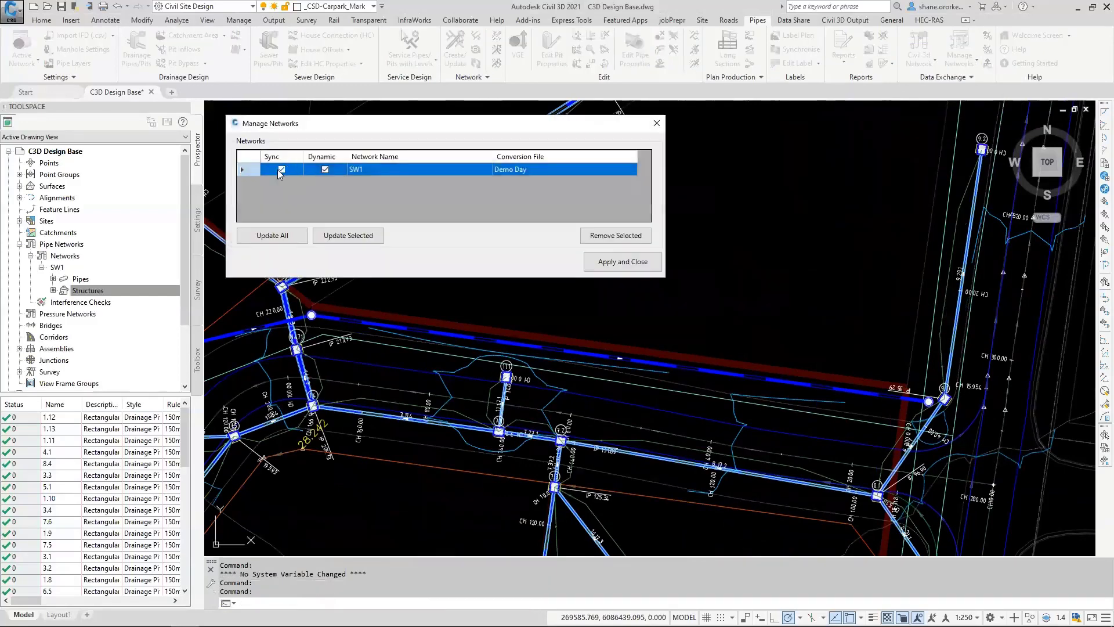
{"action": "left_click", "coordinate": [282, 169]}
{"action": "left_click", "coordinate": [323, 169]}
{"action": "left_click", "coordinate": [281, 169]}
{"action": "left_click", "coordinate": [612, 264]}
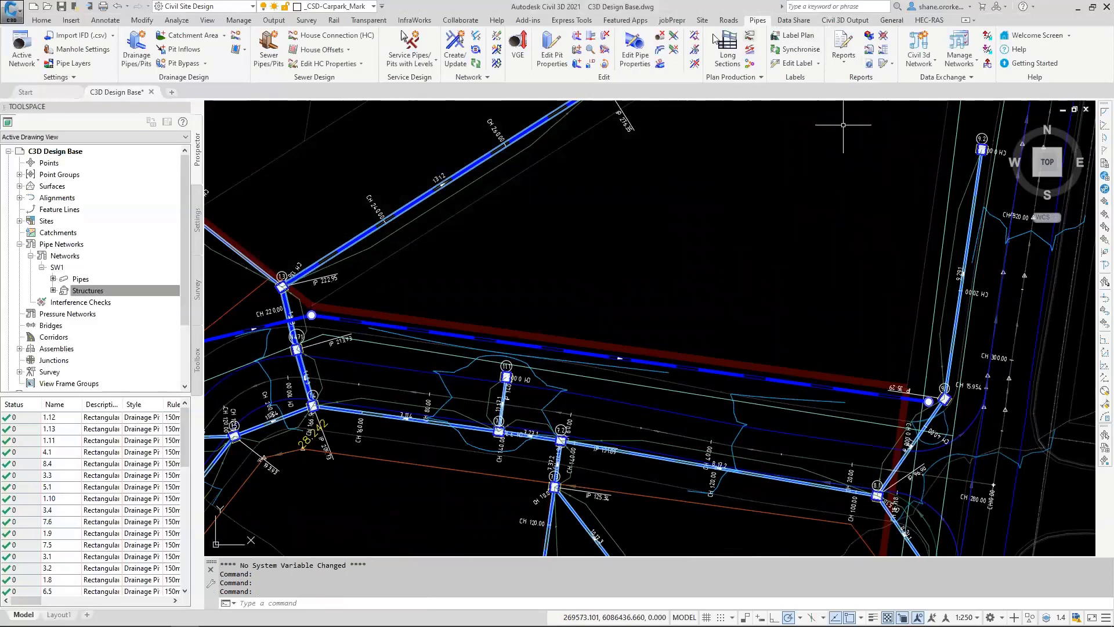
Step: Auto-sequence the branches of the sewer network and accept them, keeping the object naming form set to open on close
{"action": "left_click", "coordinate": [474, 45]}
{"action": "left_click", "coordinate": [460, 338]}
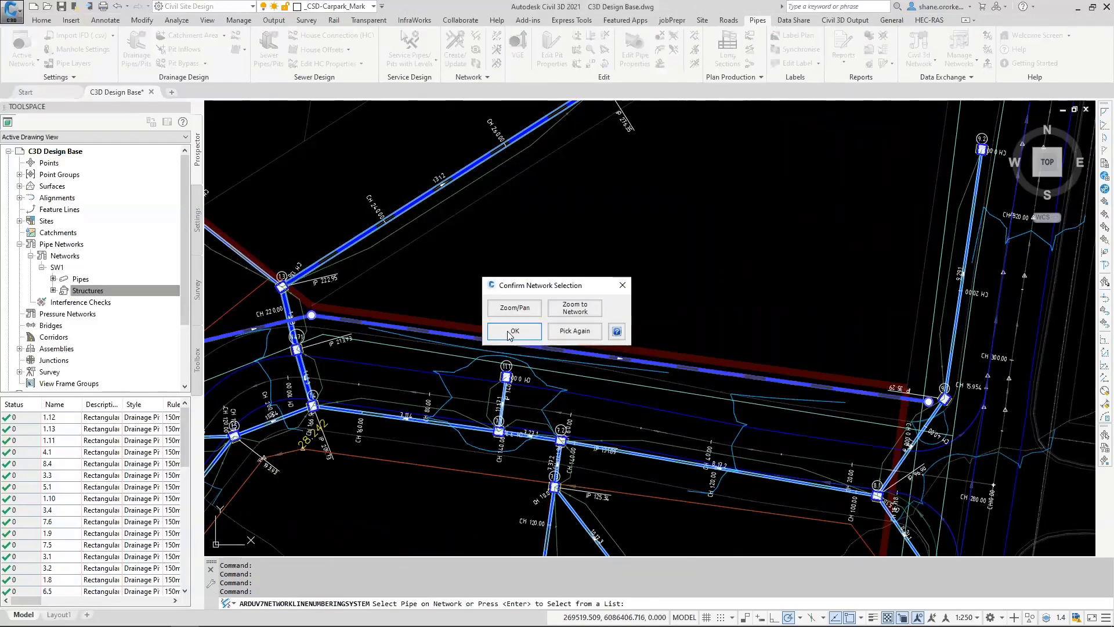
{"action": "left_click", "coordinate": [511, 334]}
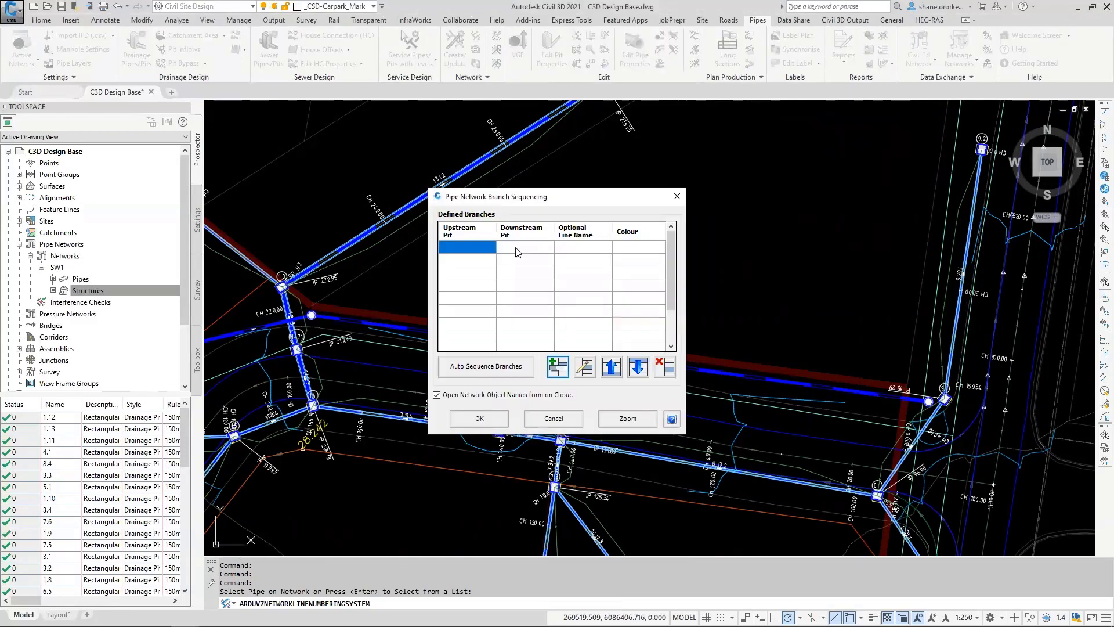
{"action": "left_click", "coordinate": [486, 366]}
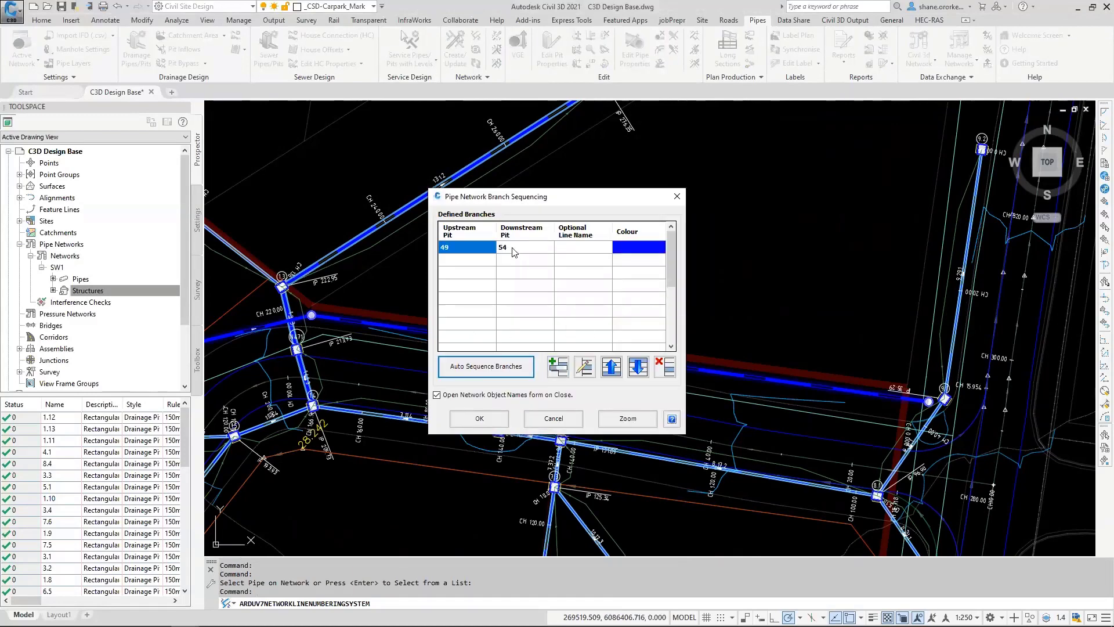
{"action": "left_click", "coordinate": [479, 418]}
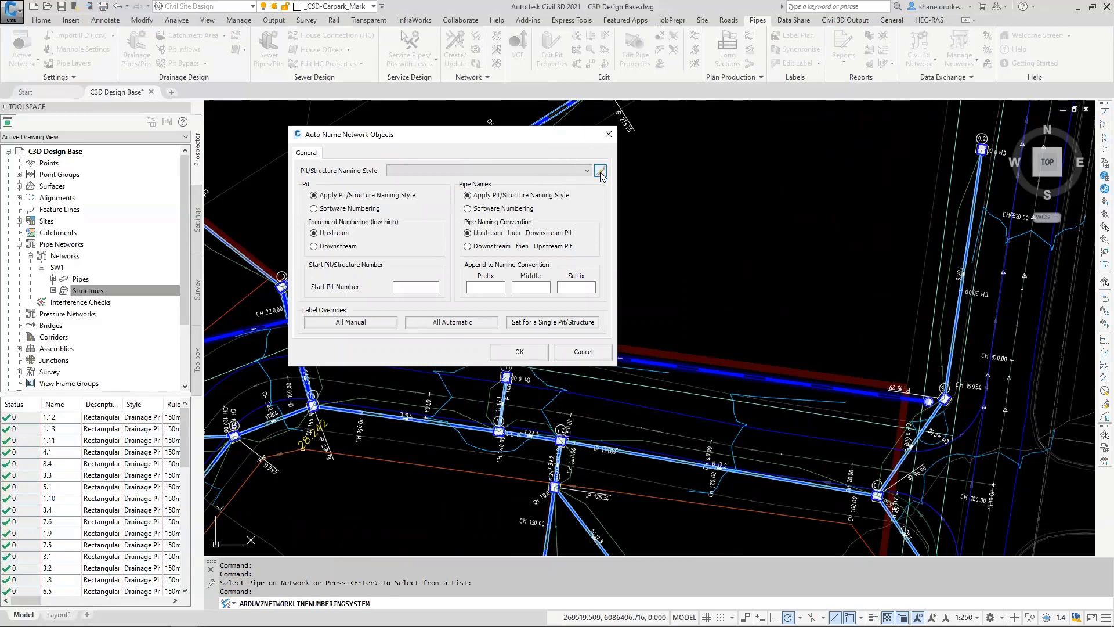
Step: Add a network labelling style named Manhole with the prefix MH-
{"action": "left_click", "coordinate": [601, 171]}
{"action": "left_click", "coordinate": [543, 161]}
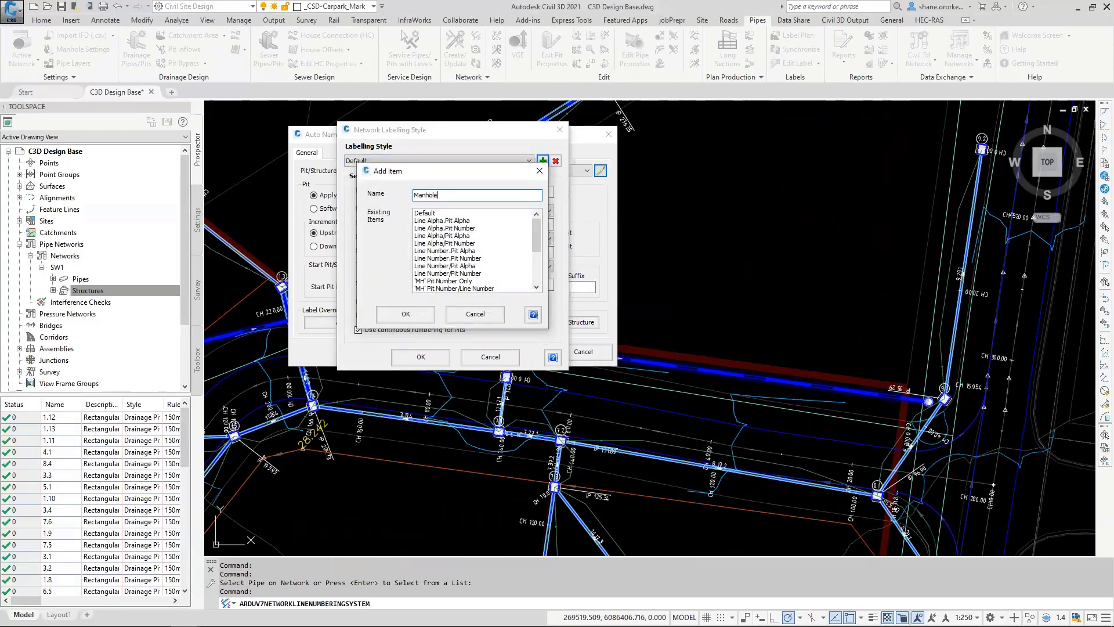
{"action": "left_click", "coordinate": [406, 314]}
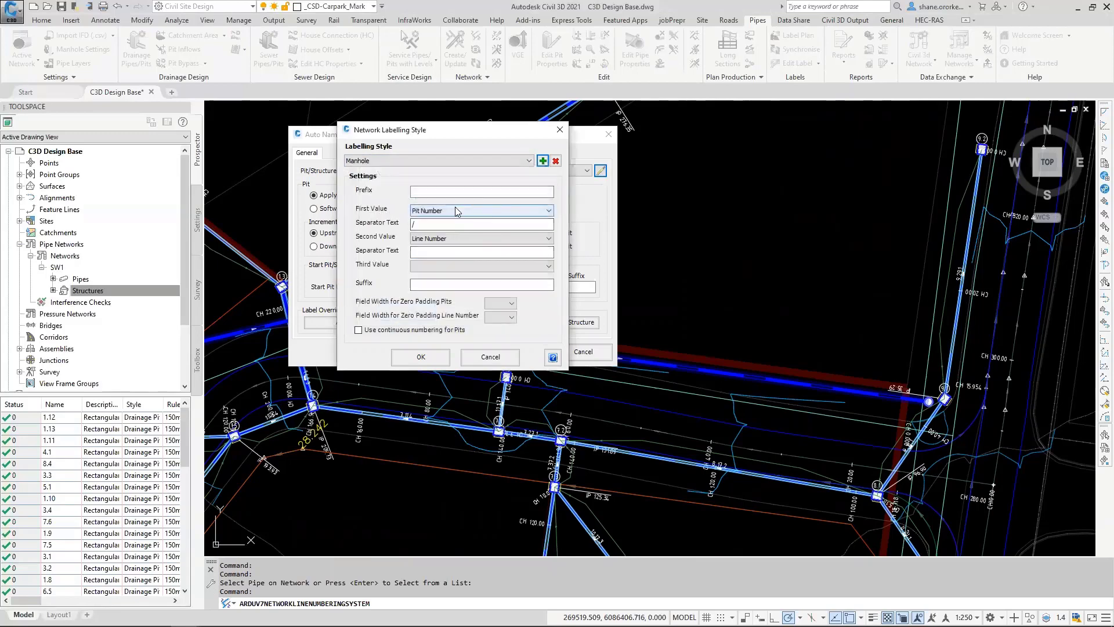
{"action": "left_click", "coordinate": [465, 192]}
{"action": "type", "text": "MH-"}
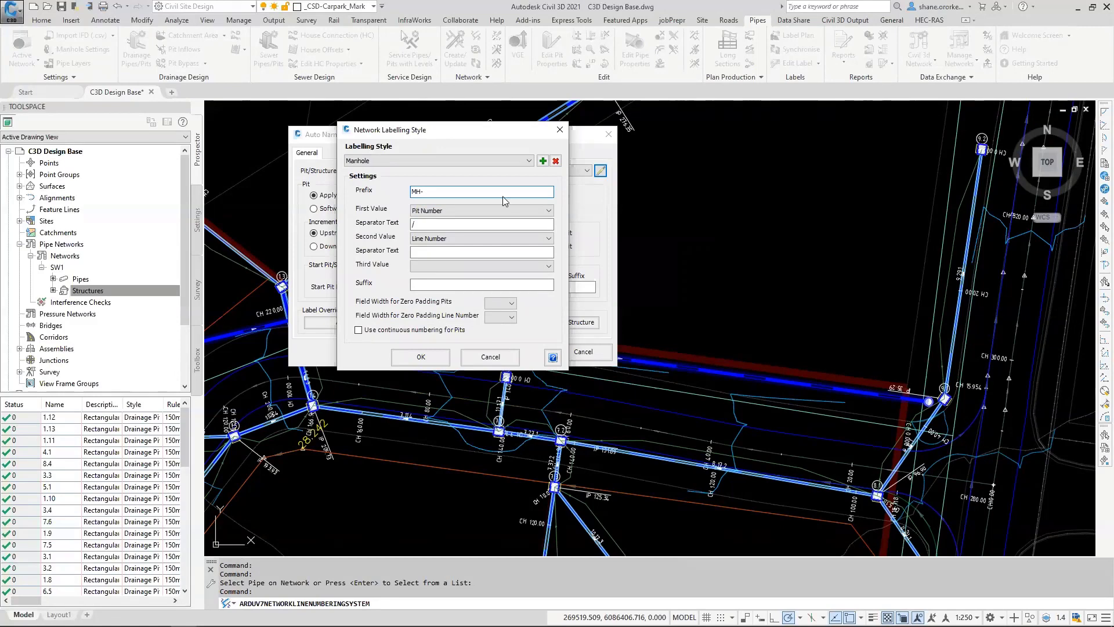
Step: Set the Manhole style to Pit Number only, with no separator or second value, and enable continuous numbering for pits
{"action": "left_click", "coordinate": [487, 210]}
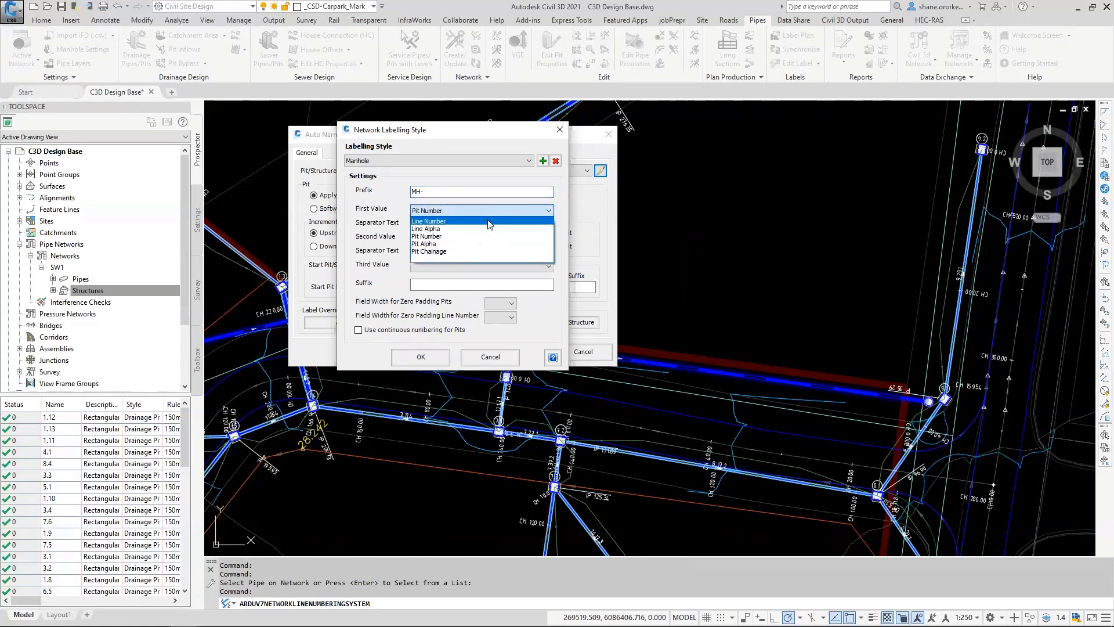
{"action": "left_click", "coordinate": [428, 236]}
{"action": "left_click", "coordinate": [436, 224]}
{"action": "type", "text": "/"}
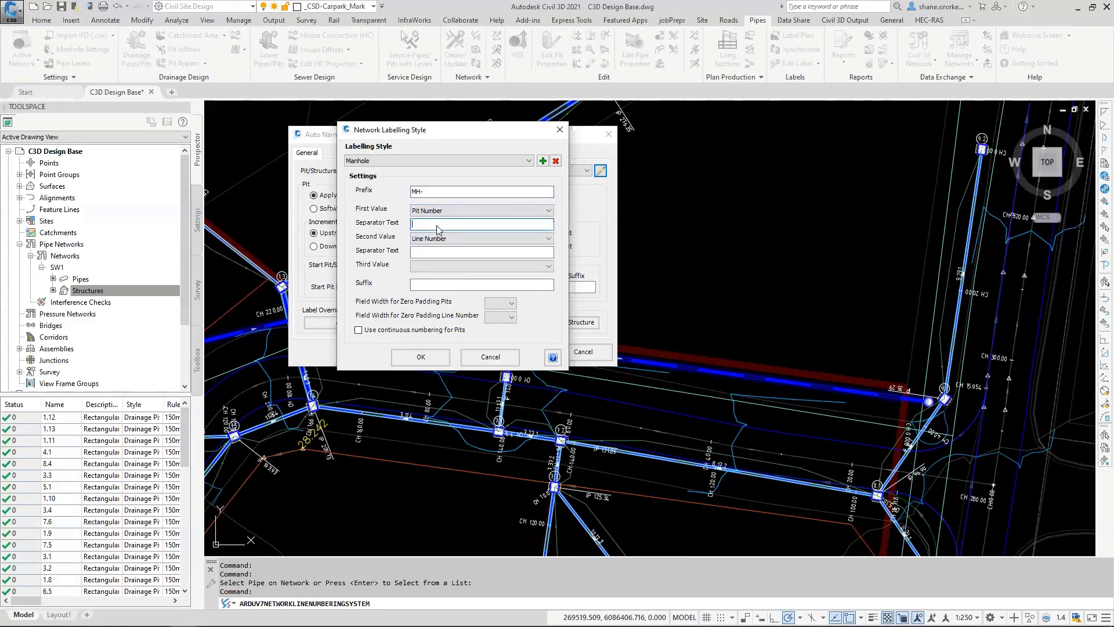
{"action": "left_click", "coordinate": [435, 238]}
{"action": "left_click", "coordinate": [424, 283]}
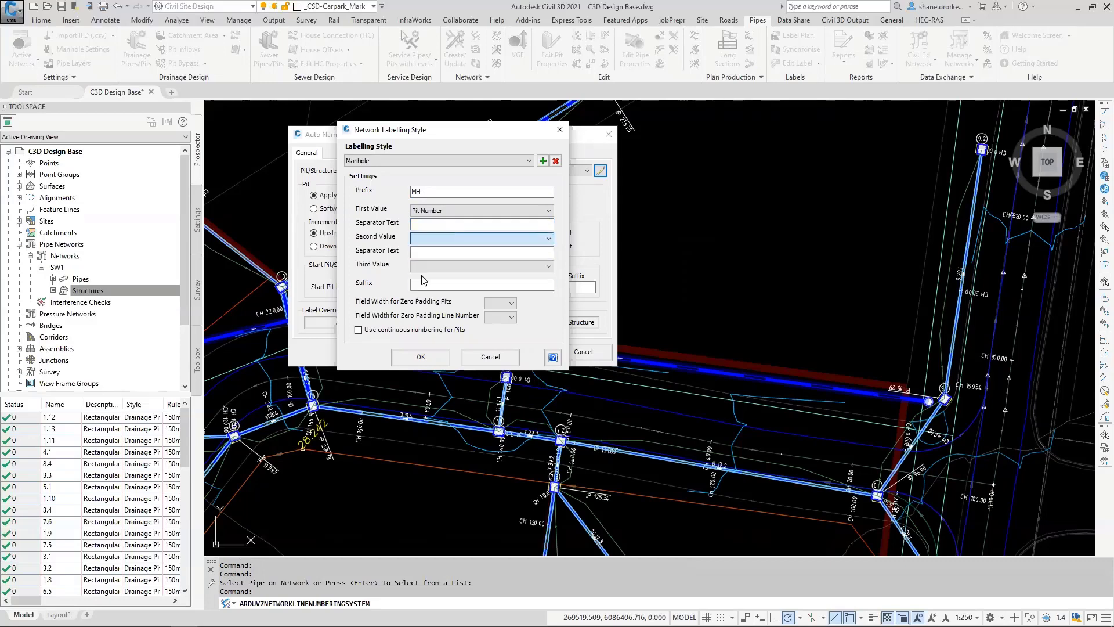
{"action": "left_click", "coordinate": [404, 329]}
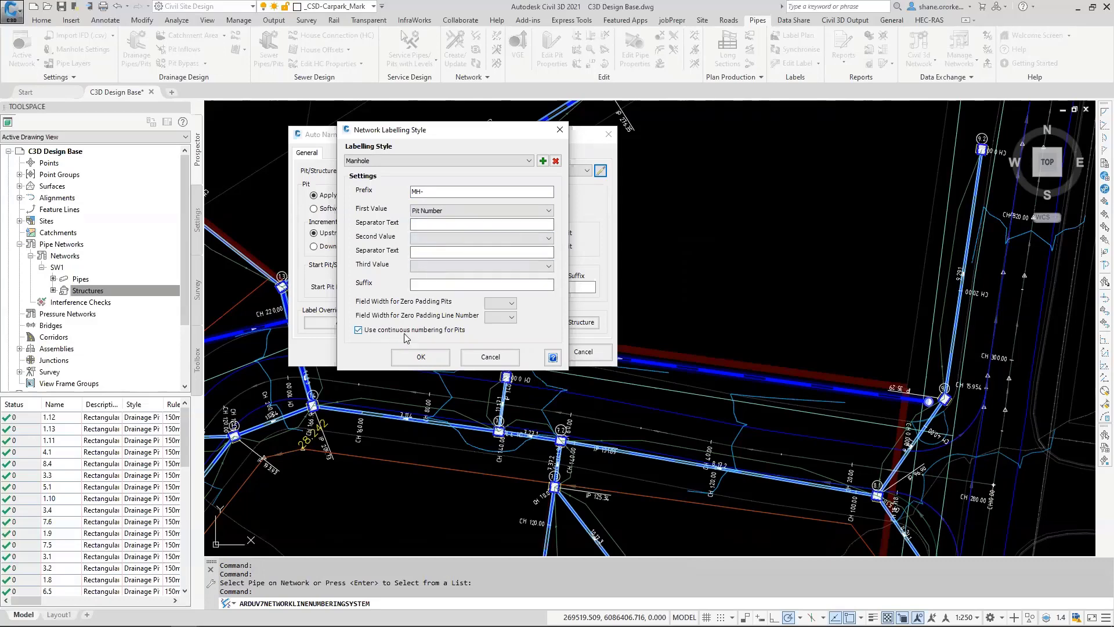
{"action": "left_click", "coordinate": [422, 358]}
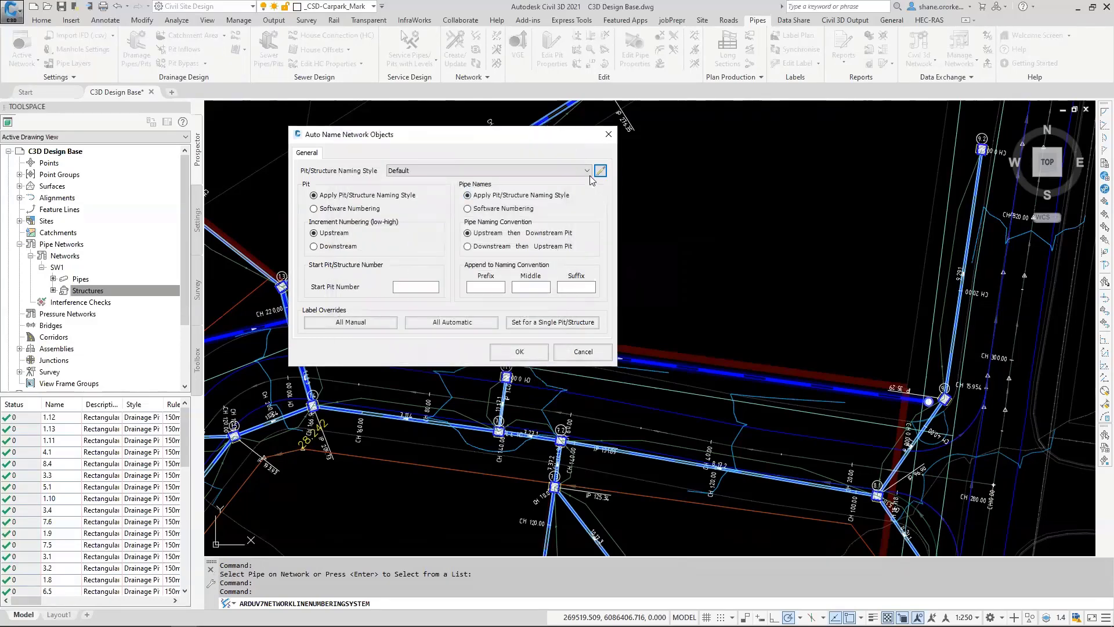
Step: Auto-name the sewer network with the Manhole naming style, a hyphen as middle text in pipe names and start pit number 10
{"action": "left_click", "coordinate": [588, 170]}
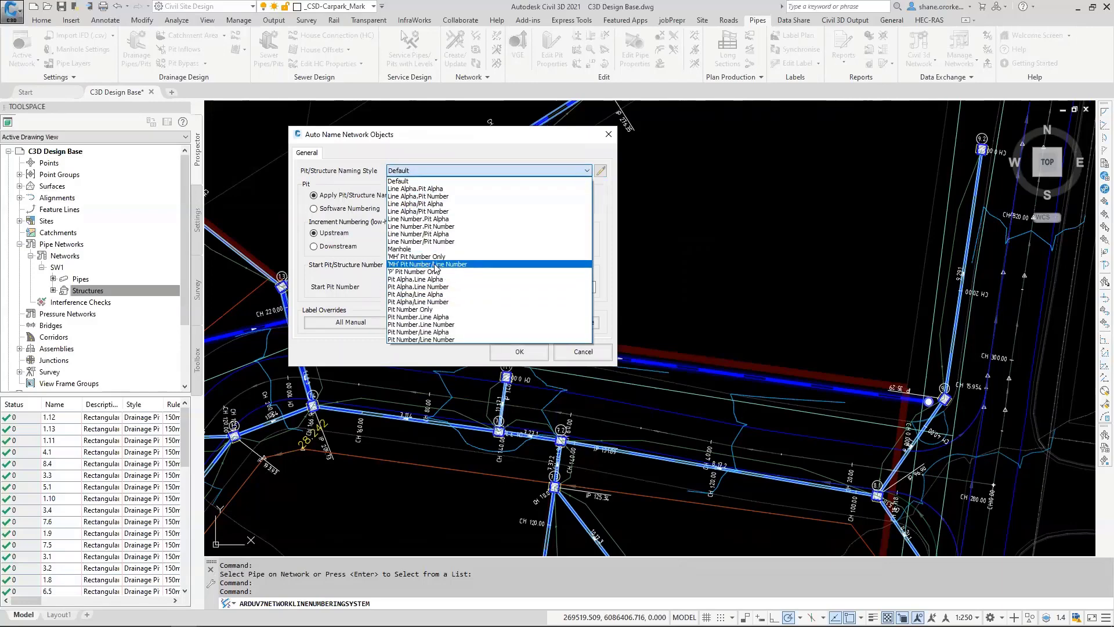
{"action": "left_click", "coordinate": [416, 249]}
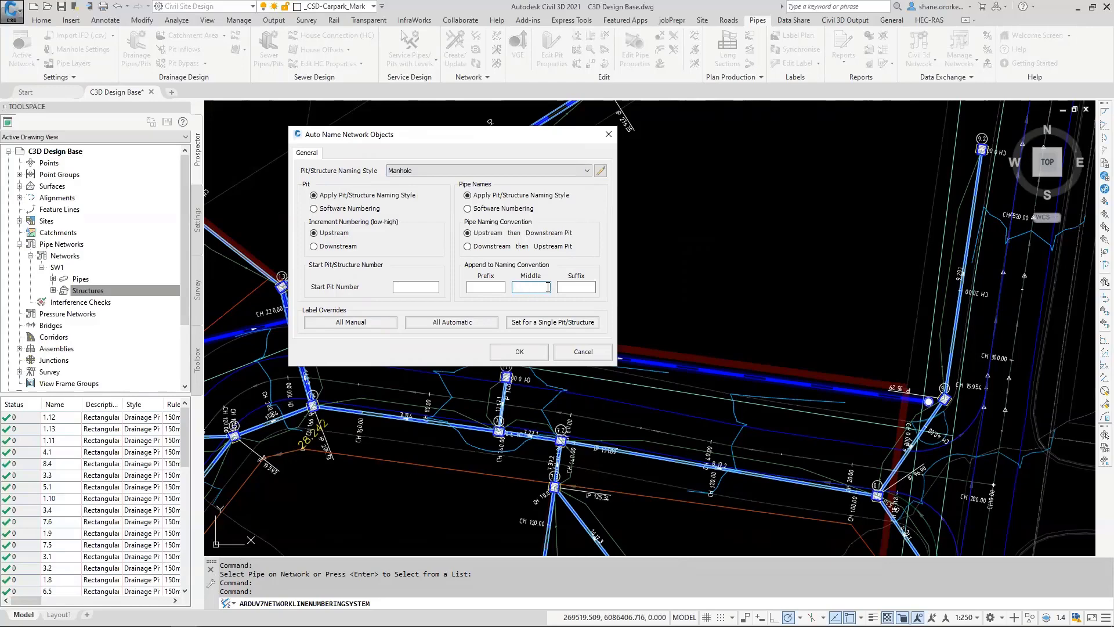
{"action": "left_click", "coordinate": [514, 287]}
{"action": "type", "text": "-"}
{"action": "left_click", "coordinate": [410, 287]}
{"action": "type", "text": "10"}
{"action": "left_click", "coordinate": [523, 352]}
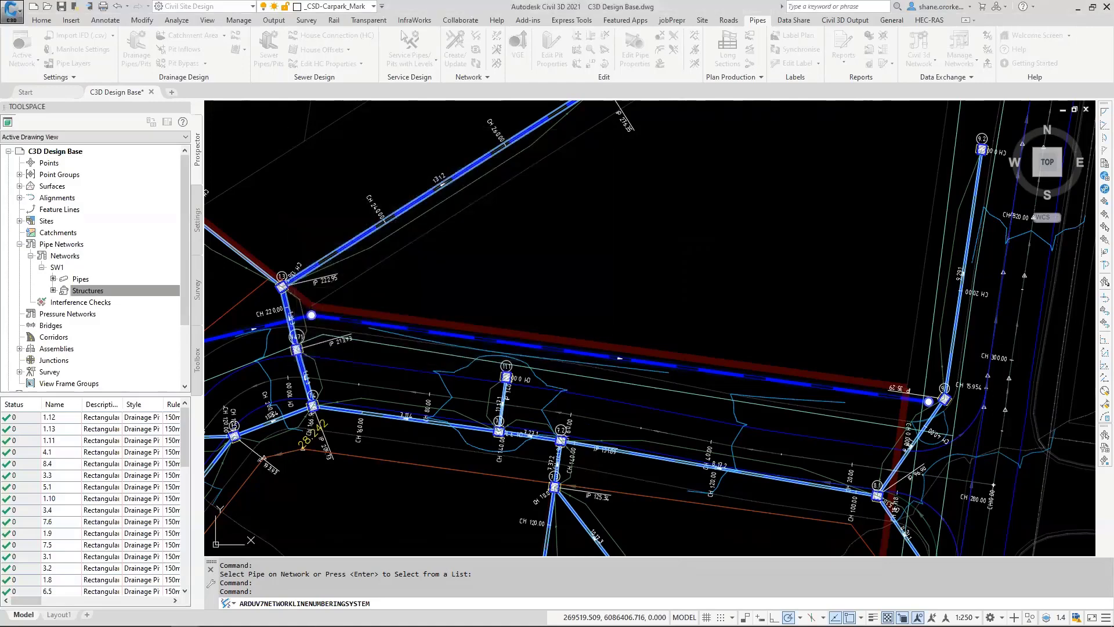
Step: Set up a Civil 3D pipe network from Sewer1 with conversion file Demo Day, design surface C3D-TotalModel and existing surface NS
{"action": "scroll", "coordinate": [443, 311], "scroll_direction": "down", "scroll_amount": 4}
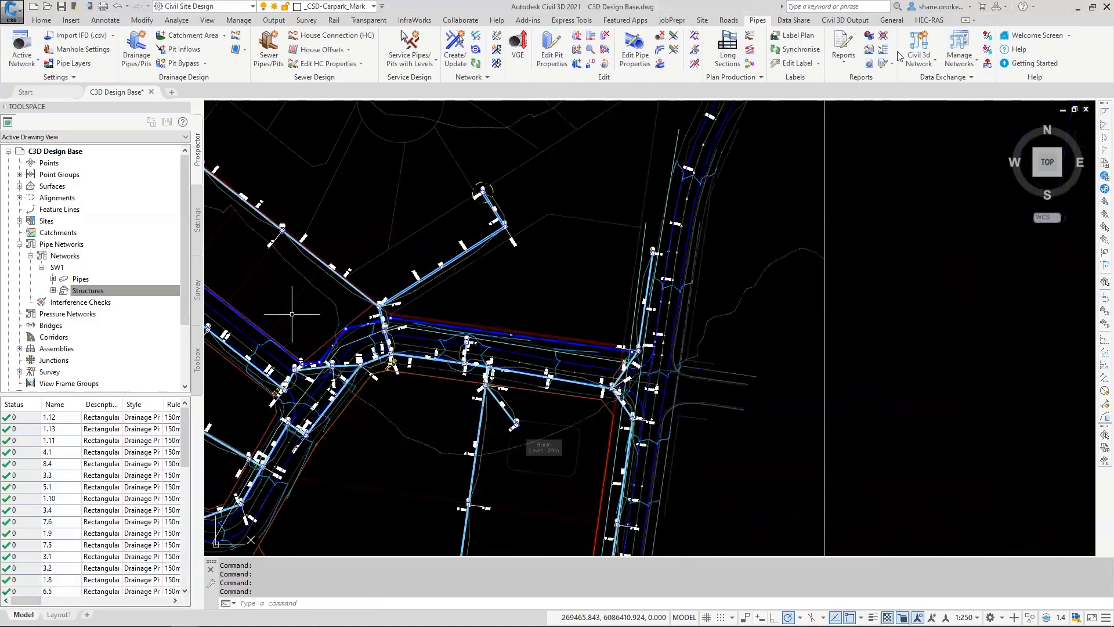
{"action": "middle_click_drag", "start_coordinate": [294, 316], "coordinate": [385, 293]}
{"action": "left_click", "coordinate": [846, 21]}
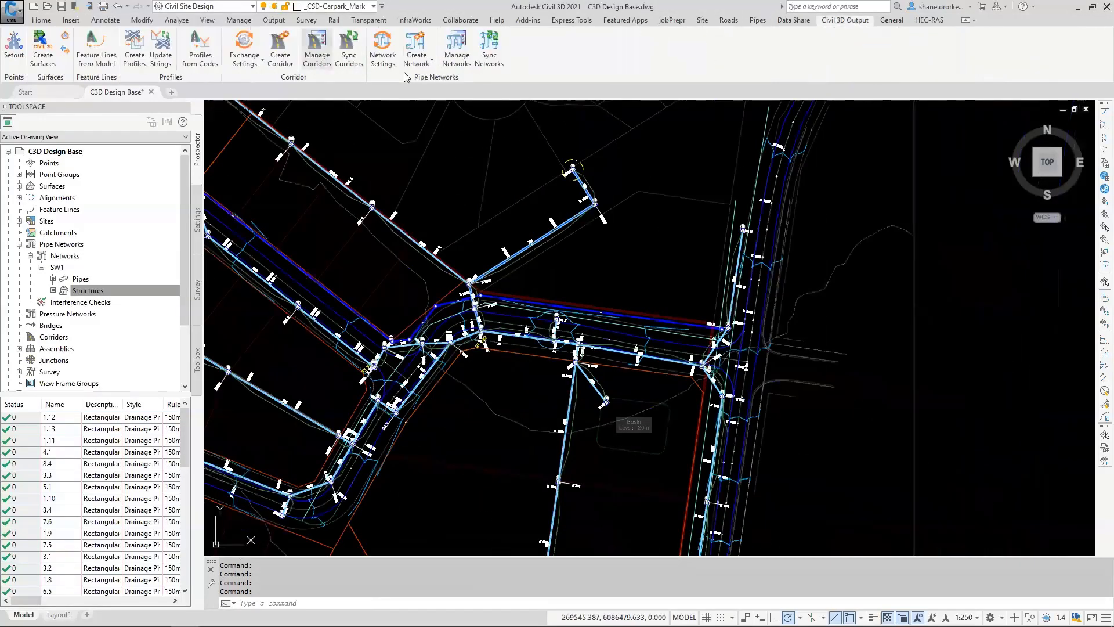
{"action": "left_click", "coordinate": [419, 58]}
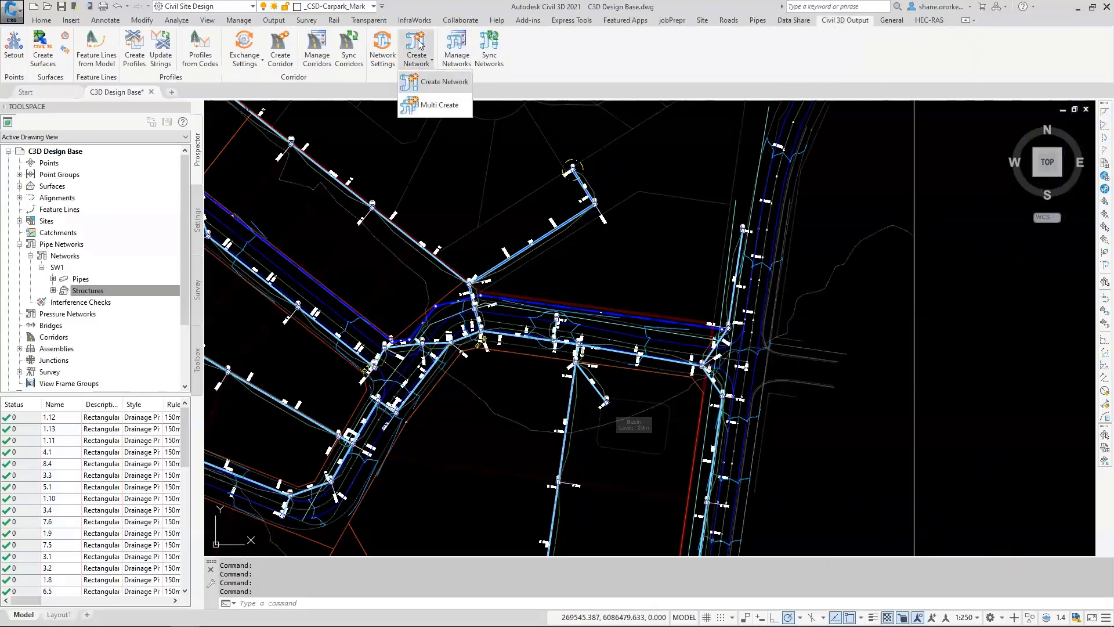
{"action": "left_click", "coordinate": [438, 89]}
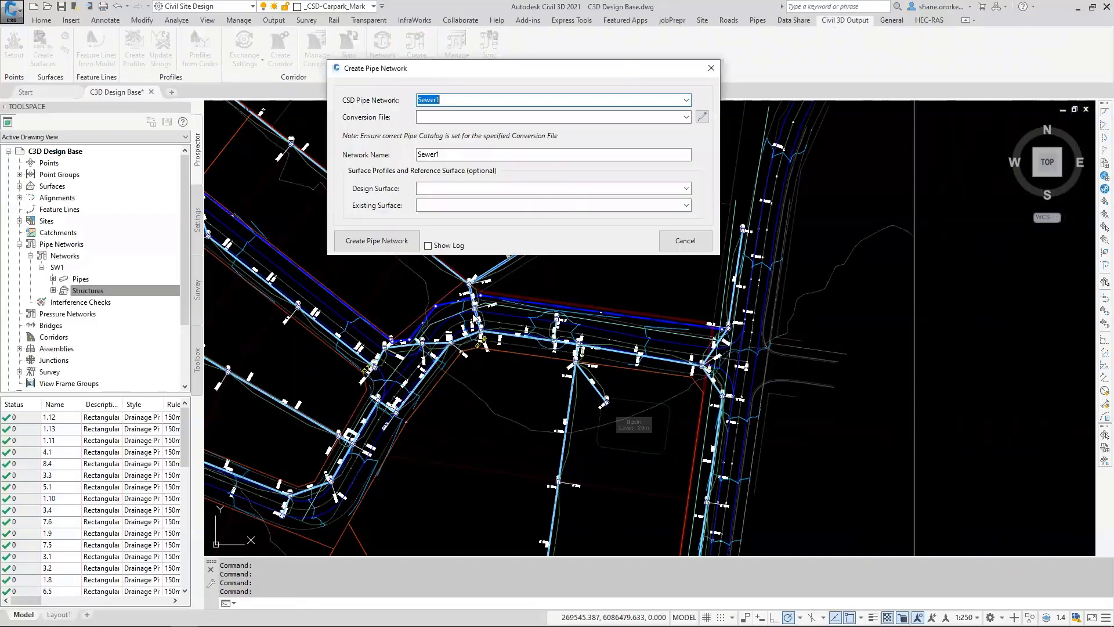
{"action": "left_click", "coordinate": [686, 117]}
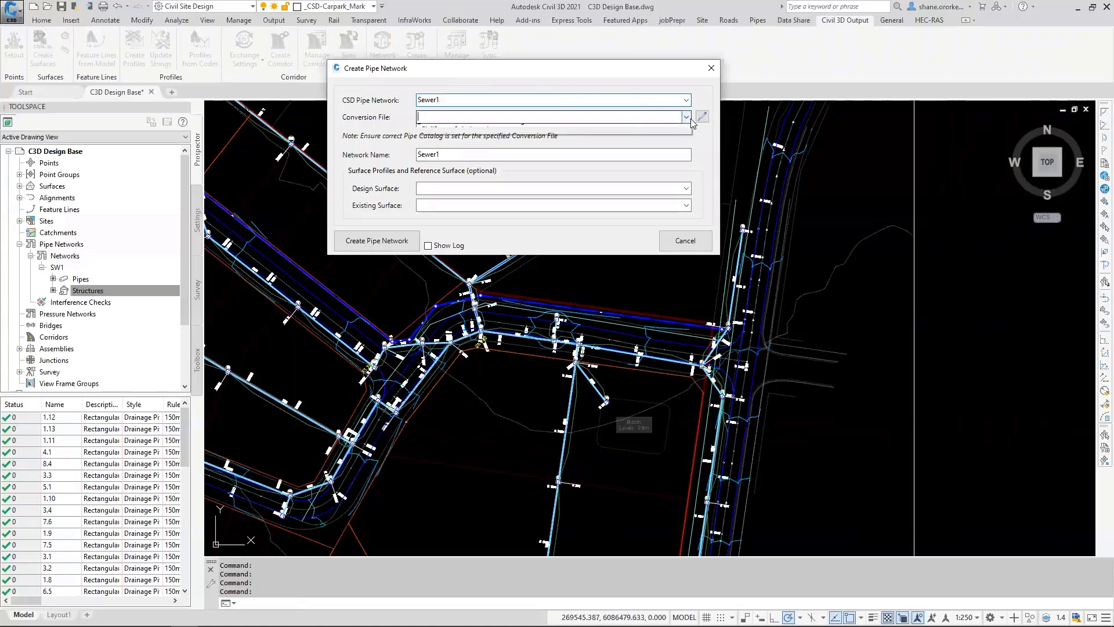
{"action": "left_click", "coordinate": [439, 129]}
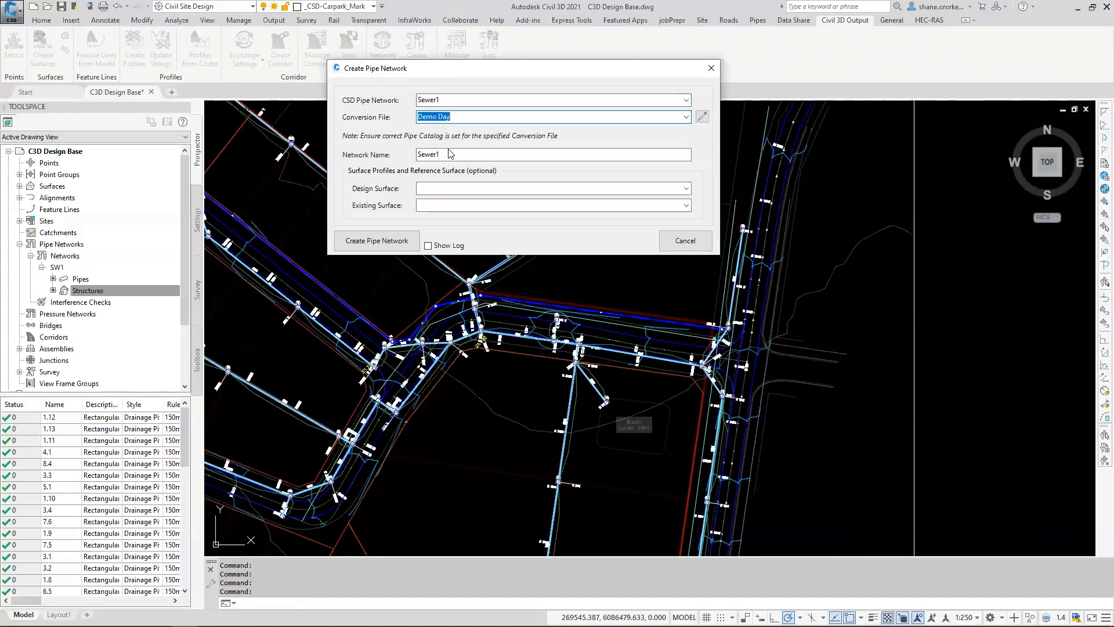
{"action": "left_click", "coordinate": [554, 191]}
{"action": "left_click", "coordinate": [685, 188]}
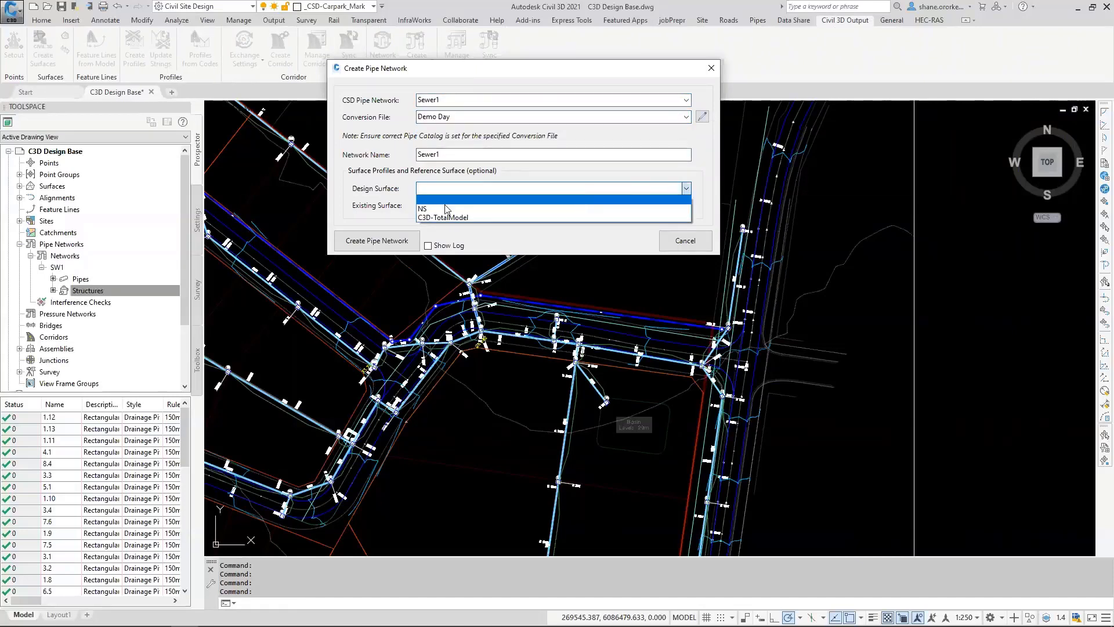
{"action": "left_click", "coordinate": [444, 215]}
{"action": "left_click", "coordinate": [686, 205]}
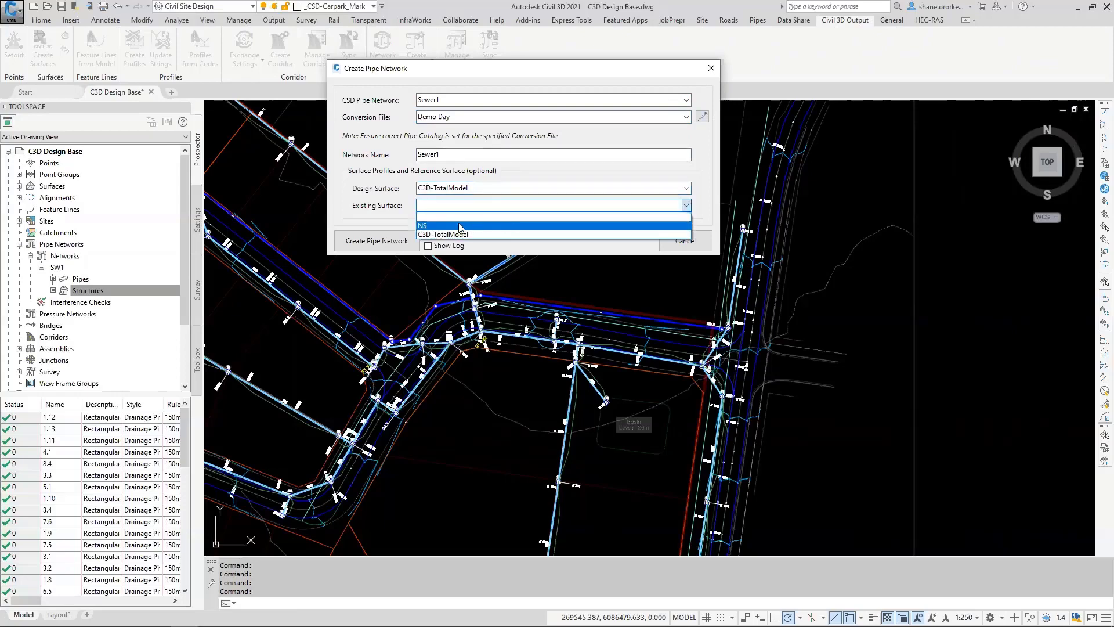
{"action": "left_click", "coordinate": [422, 222]}
Step: Create the Sewer1 pipe network and place its profile view in the empty area beside the existing drainage profile views
{"action": "left_click", "coordinate": [373, 247]}
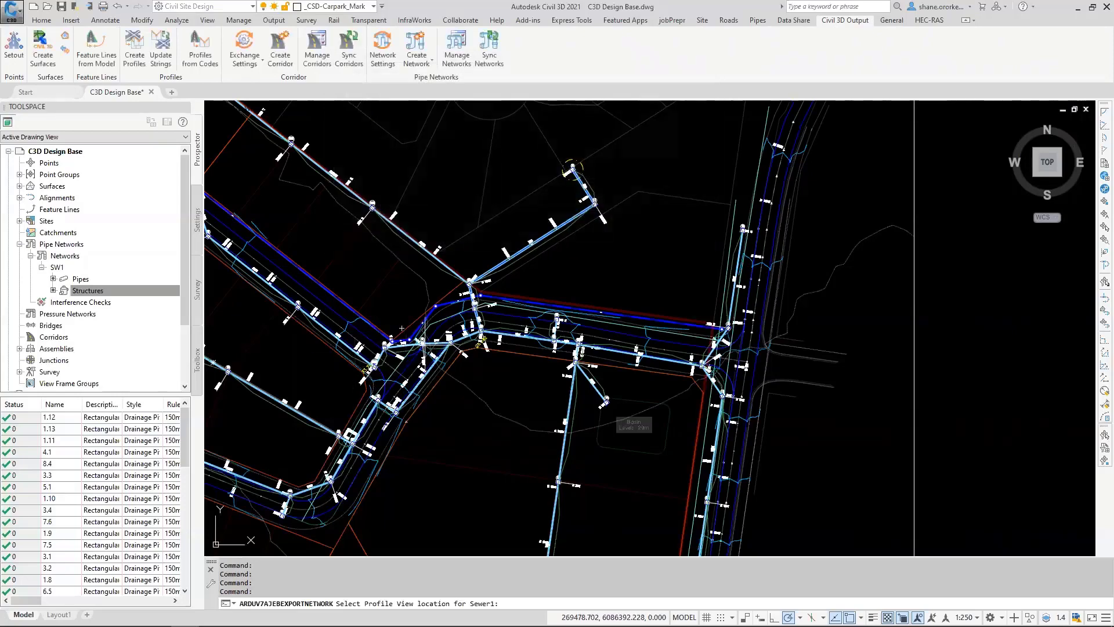
{"action": "scroll", "coordinate": [401, 328], "scroll_direction": "down", "scroll_amount": 6}
{"action": "scroll", "coordinate": [549, 302], "scroll_direction": "up", "scroll_amount": 3}
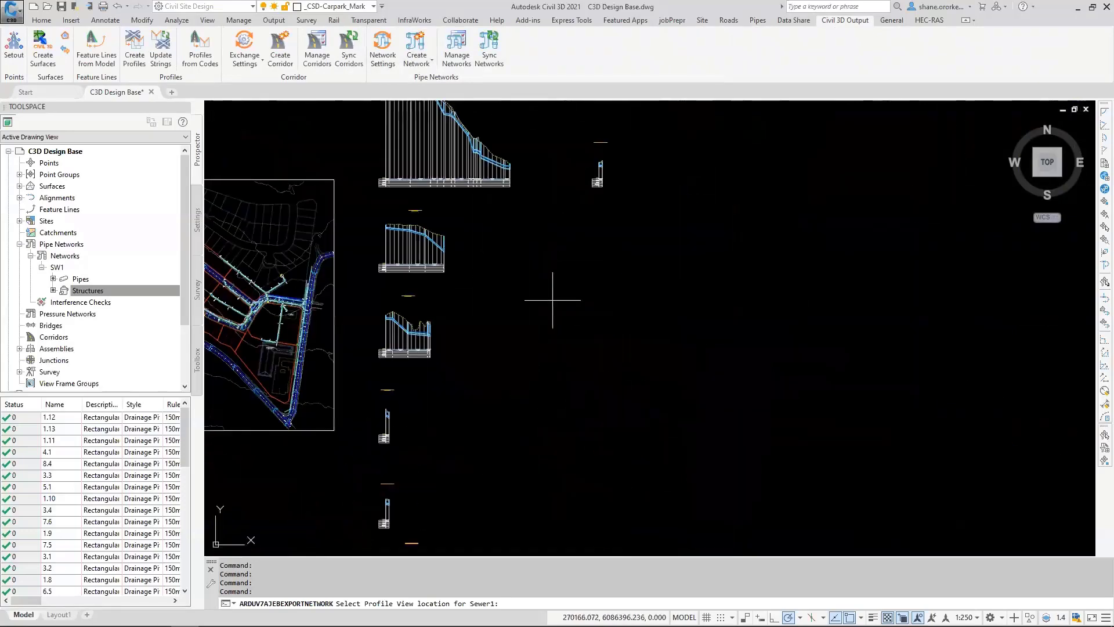
{"action": "left_click", "coordinate": [546, 329]}
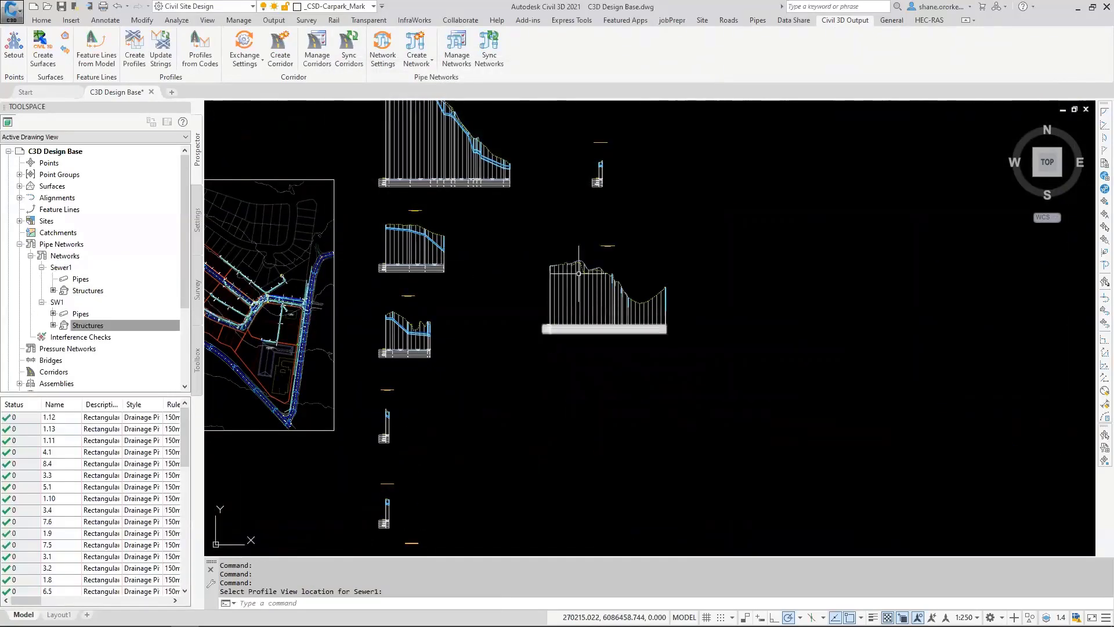
Step: Examine the new Sewer1 profile view and the sewer line in plan for missing pipes
{"action": "scroll", "coordinate": [571, 271], "scroll_direction": "up", "scroll_amount": 2}
{"action": "scroll", "coordinate": [559, 265], "scroll_direction": "down", "scroll_amount": 2}
{"action": "middle_click_drag", "start_coordinate": [414, 265], "coordinate": [556, 287]}
{"action": "scroll", "coordinate": [720, 299], "scroll_direction": "up", "scroll_amount": 8}
{"action": "scroll", "coordinate": [704, 256], "scroll_direction": "down", "scroll_amount": 6}
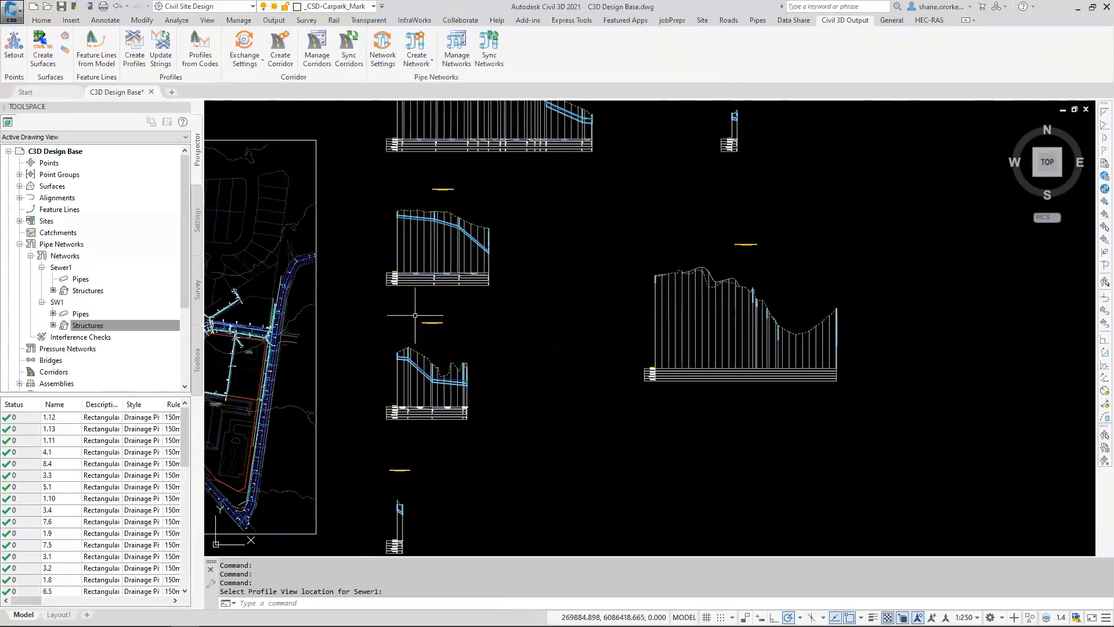
{"action": "middle_click_drag", "start_coordinate": [475, 305], "coordinate": [762, 309]}
{"action": "scroll", "coordinate": [530, 345], "scroll_direction": "up", "scroll_amount": 8}
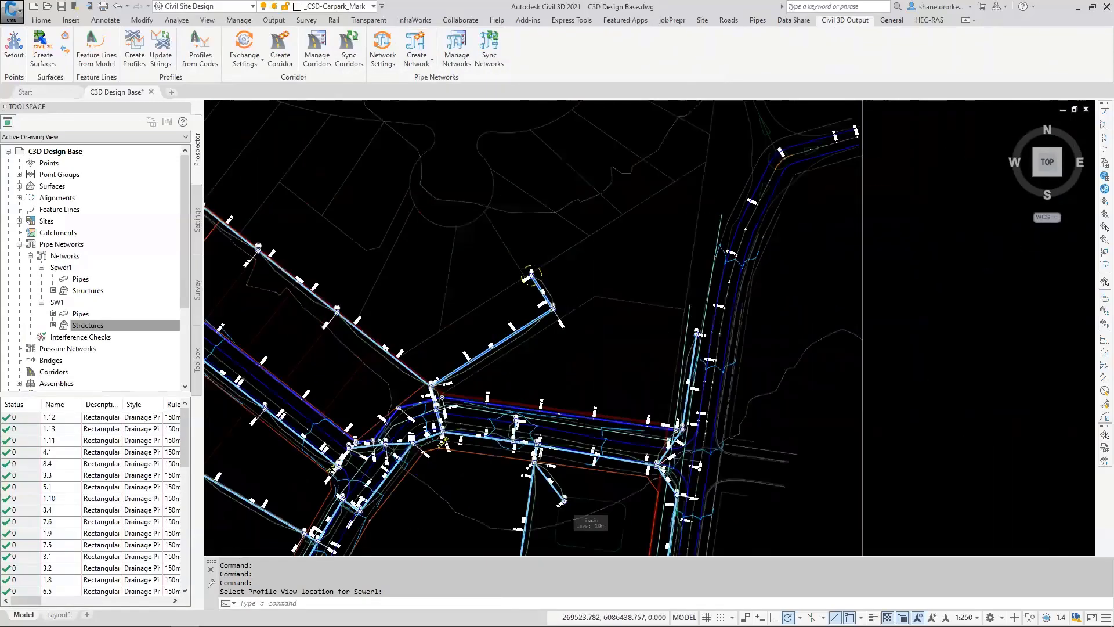
Step: Load the Demo Day conversion file in the network exchange settings and add the P-Class 3 RRJ pipe class
{"action": "left_click", "coordinate": [383, 49]}
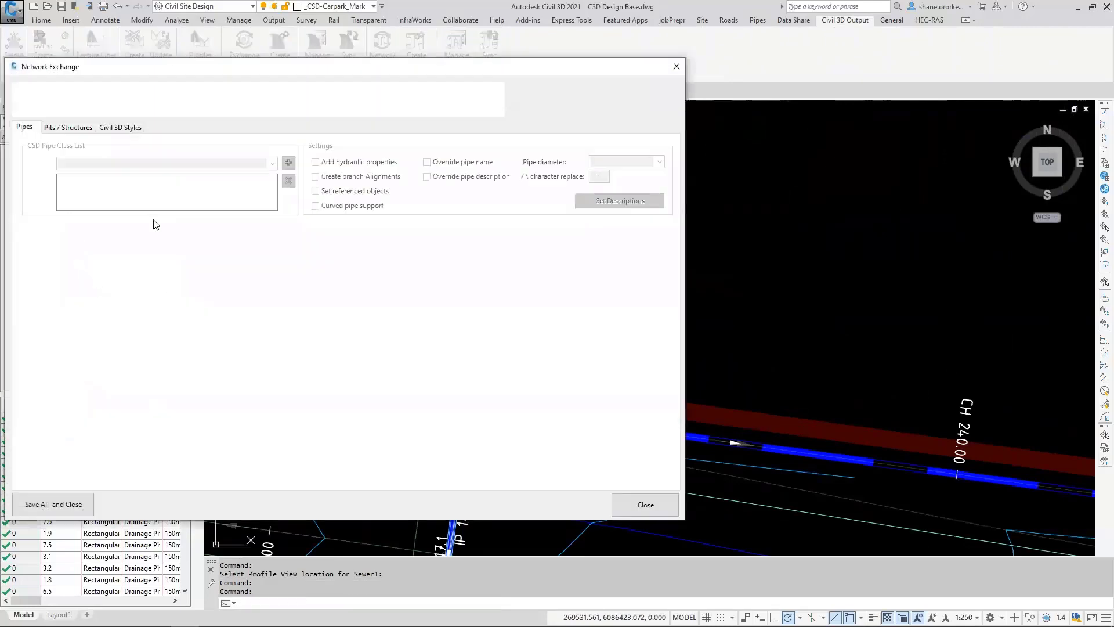
{"action": "left_click", "coordinate": [172, 101]}
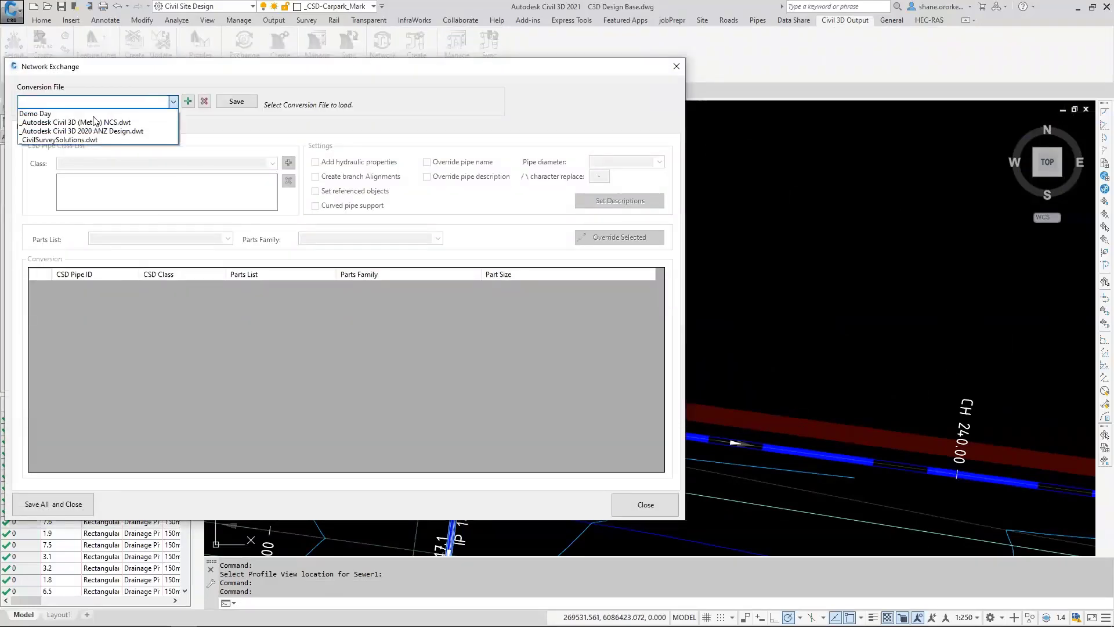
{"action": "left_click", "coordinate": [65, 136]}
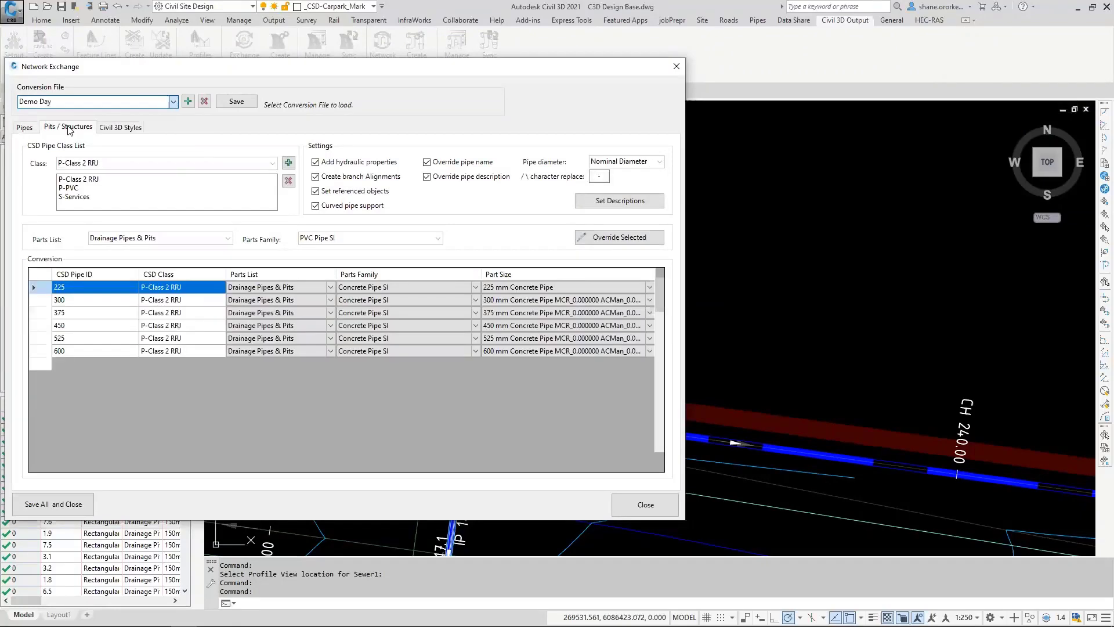
{"action": "left_click", "coordinate": [68, 128]}
{"action": "left_click", "coordinate": [25, 127]}
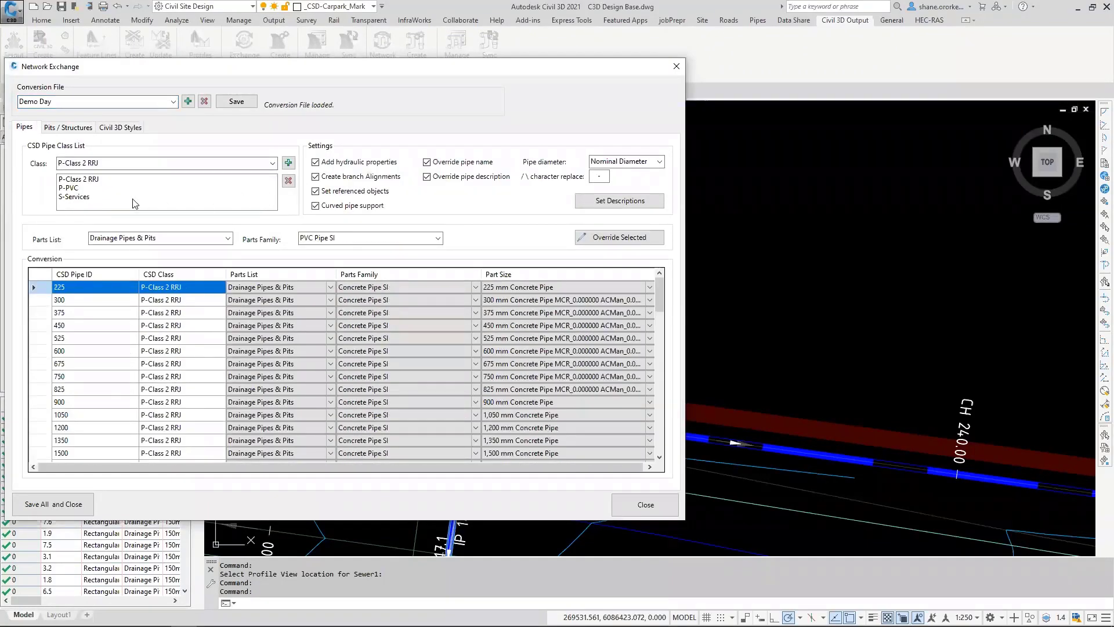
{"action": "left_click", "coordinate": [271, 163]}
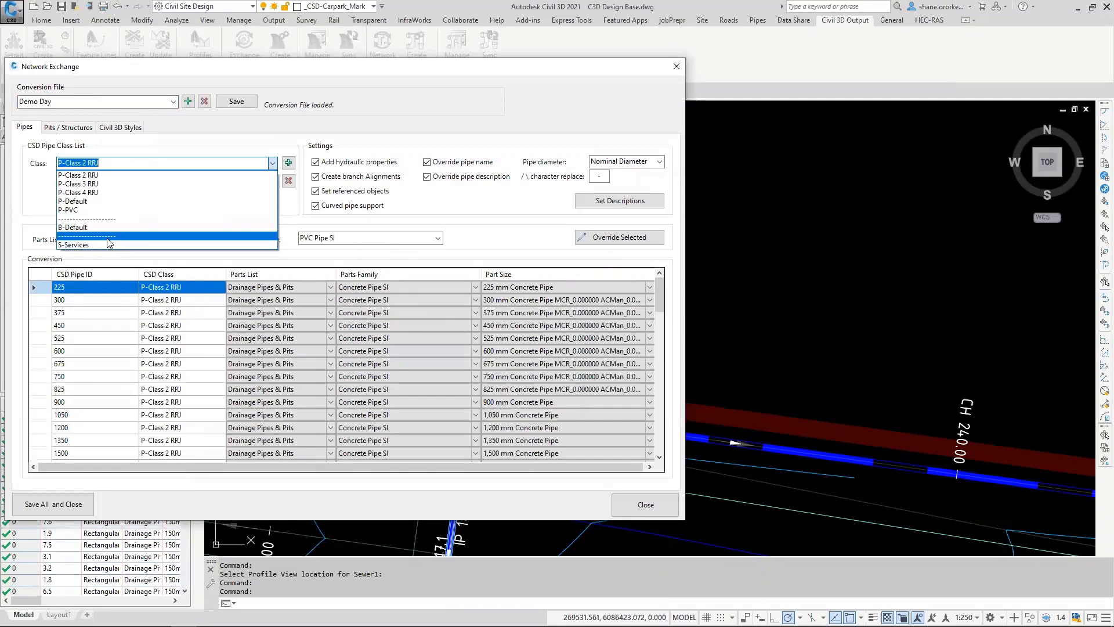
{"action": "left_click", "coordinate": [102, 183]}
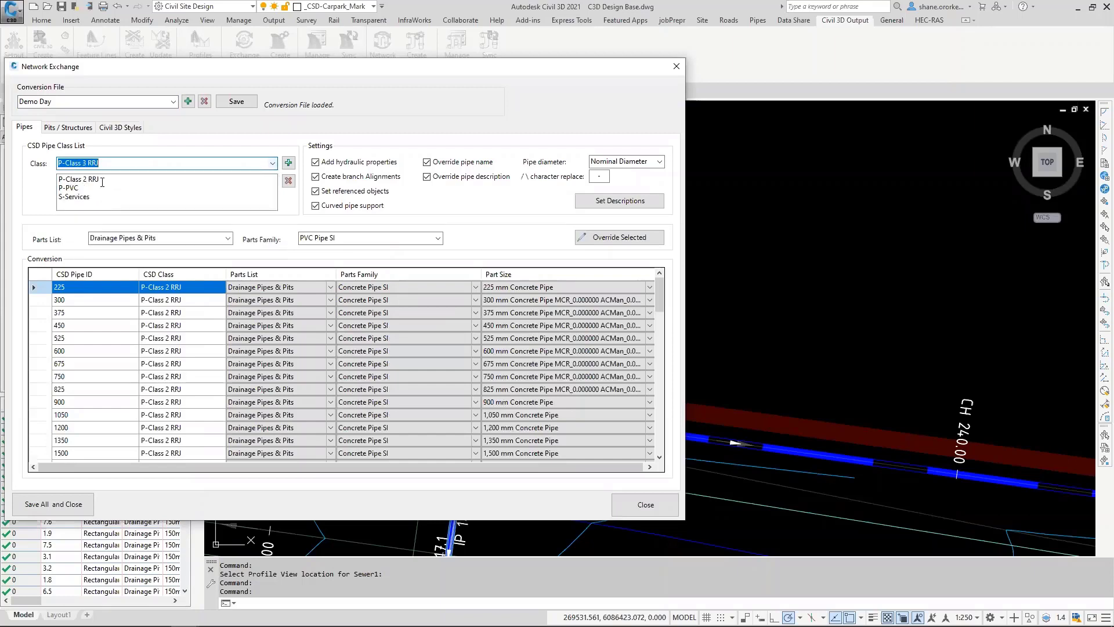
{"action": "left_click", "coordinate": [288, 163]}
Step: Save the conversion settings after checking the P-Class 3 RRJ part sizes, and synchronise the pipe networks
{"action": "left_click_drag", "start_coordinate": [656, 296], "coordinate": [667, 454]}
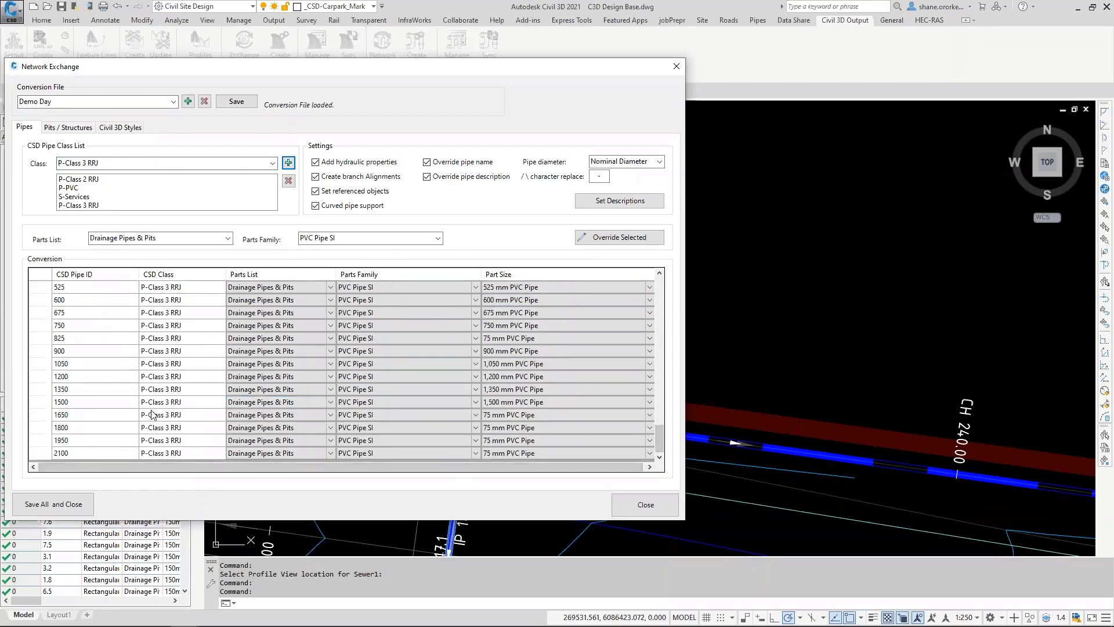
{"action": "left_click", "coordinate": [499, 364]}
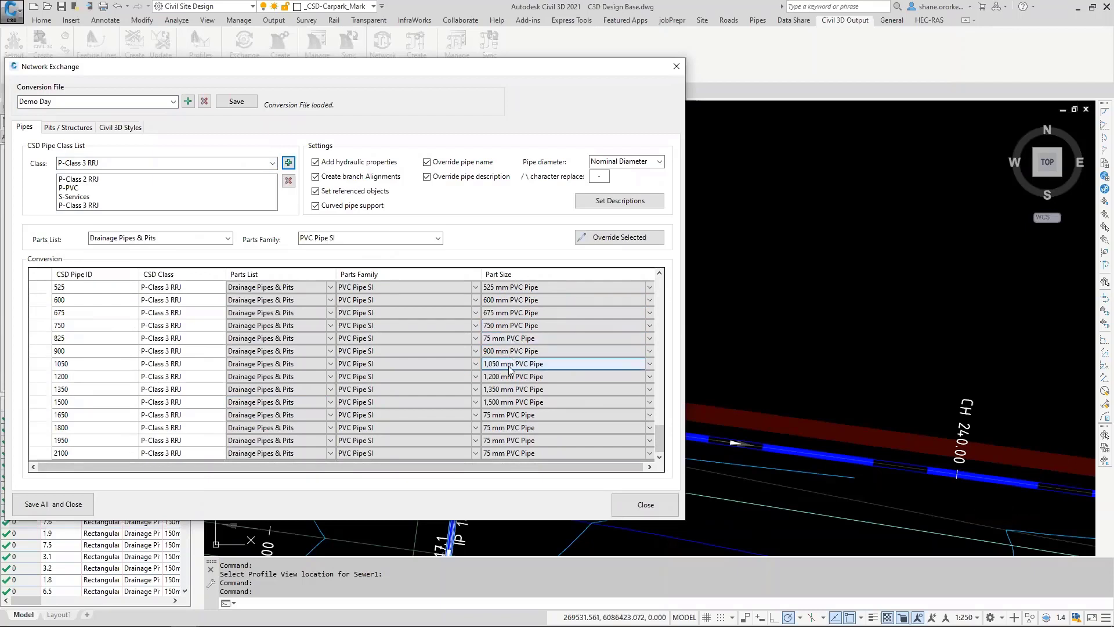
{"action": "left_click", "coordinate": [530, 415]}
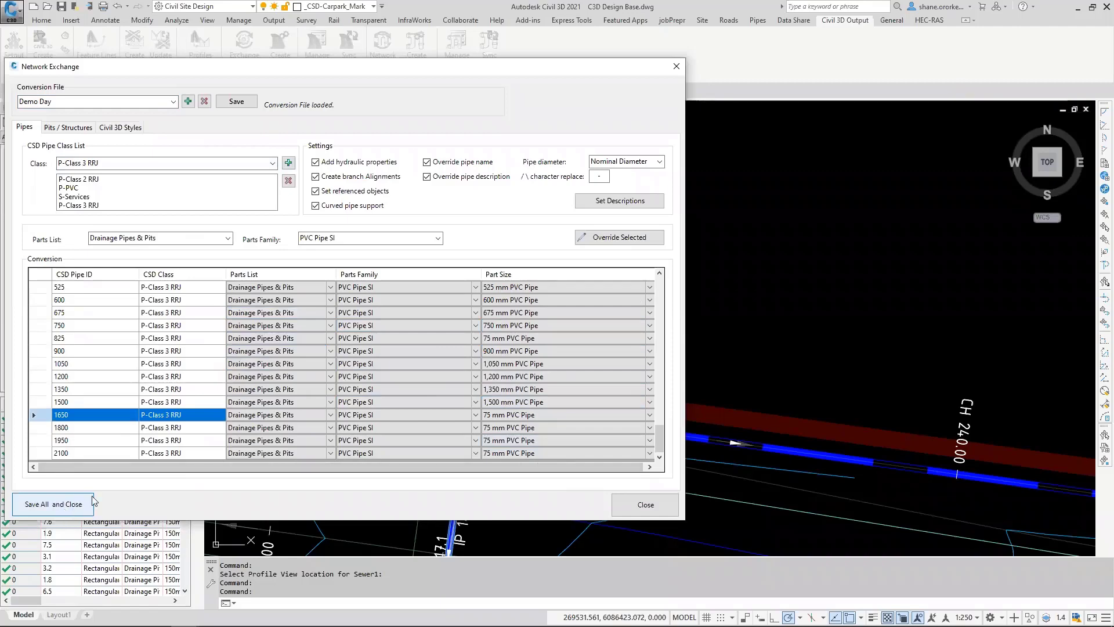
{"action": "left_click", "coordinate": [52, 504]}
{"action": "left_click", "coordinate": [491, 47]}
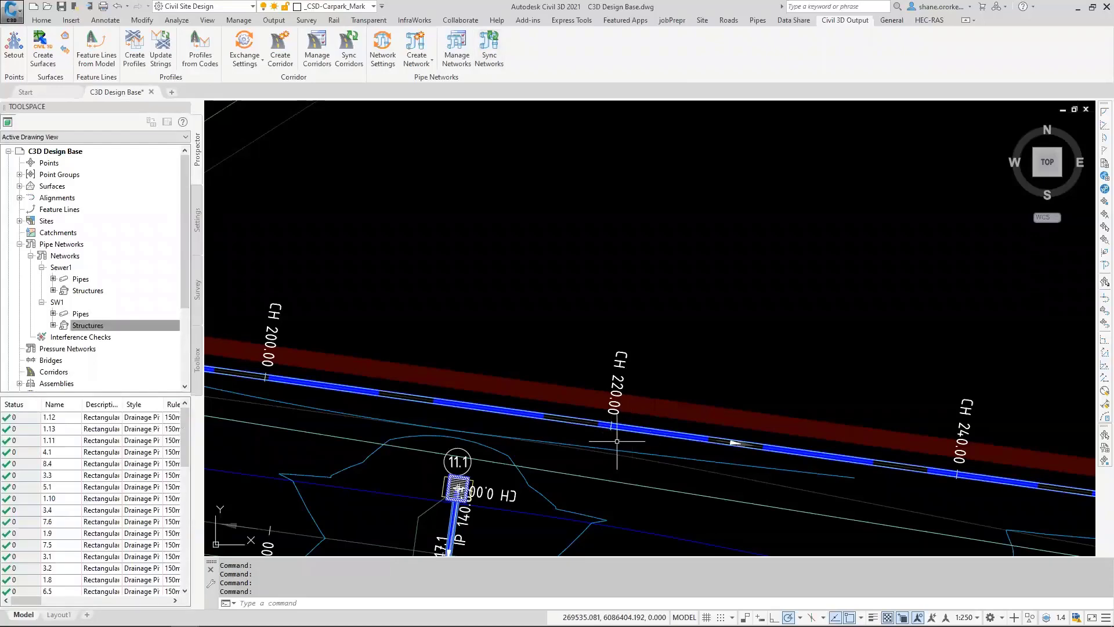
Step: Examine the synchronised Sewer1 pipes in plan and in the profile view
{"action": "scroll", "coordinate": [617, 441], "scroll_direction": "up", "scroll_amount": 10}
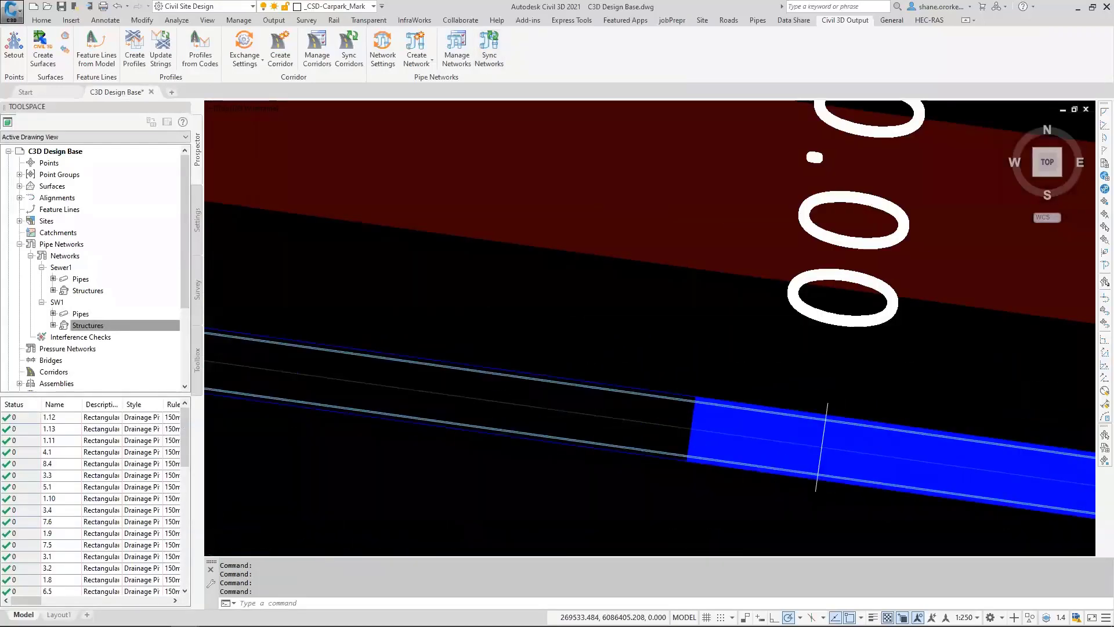
{"action": "scroll", "coordinate": [617, 441], "scroll_direction": "down", "scroll_amount": 10}
{"action": "scroll", "coordinate": [583, 365], "scroll_direction": "up", "scroll_amount": 4}
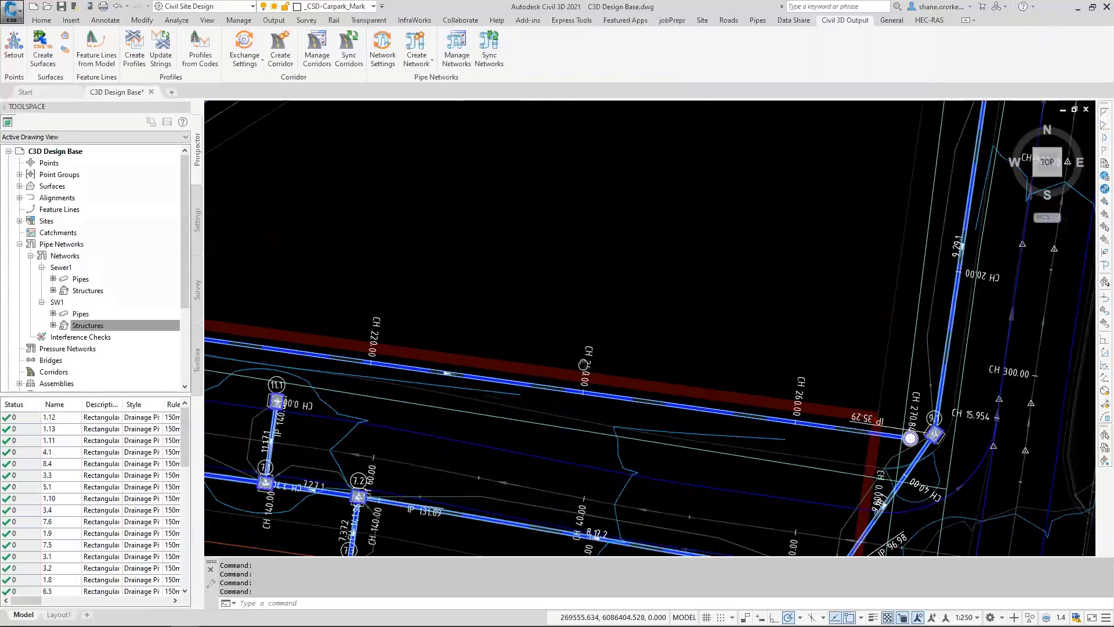
{"action": "scroll", "coordinate": [584, 365], "scroll_direction": "down", "scroll_amount": 3}
{"action": "scroll", "coordinate": [506, 369], "scroll_direction": "up", "scroll_amount": 6}
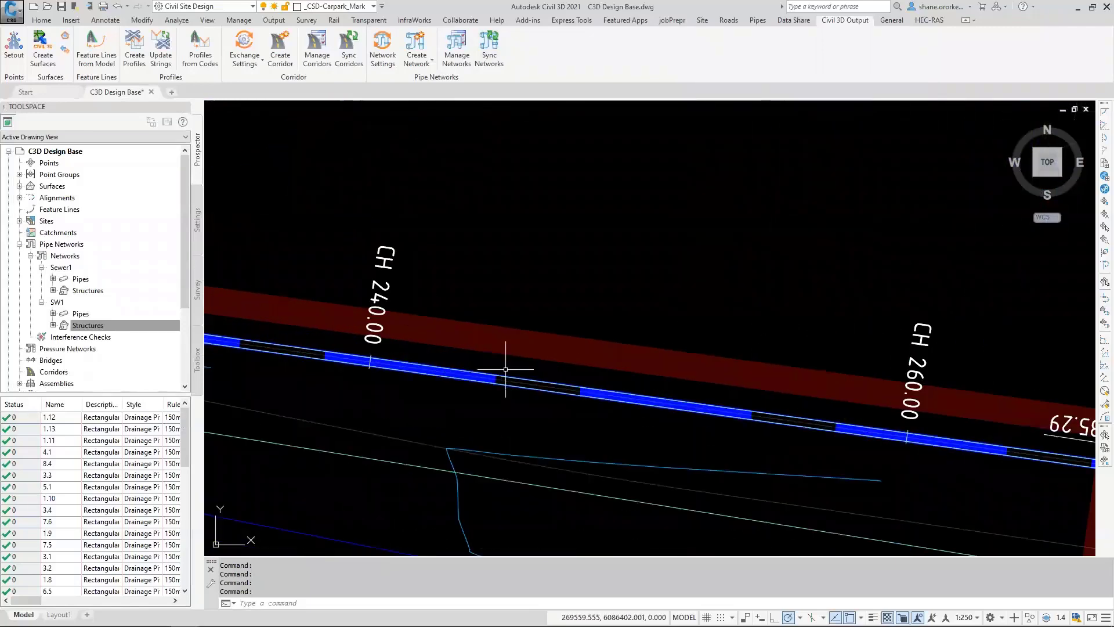
{"action": "mouse_move", "coordinate": [506, 369]}
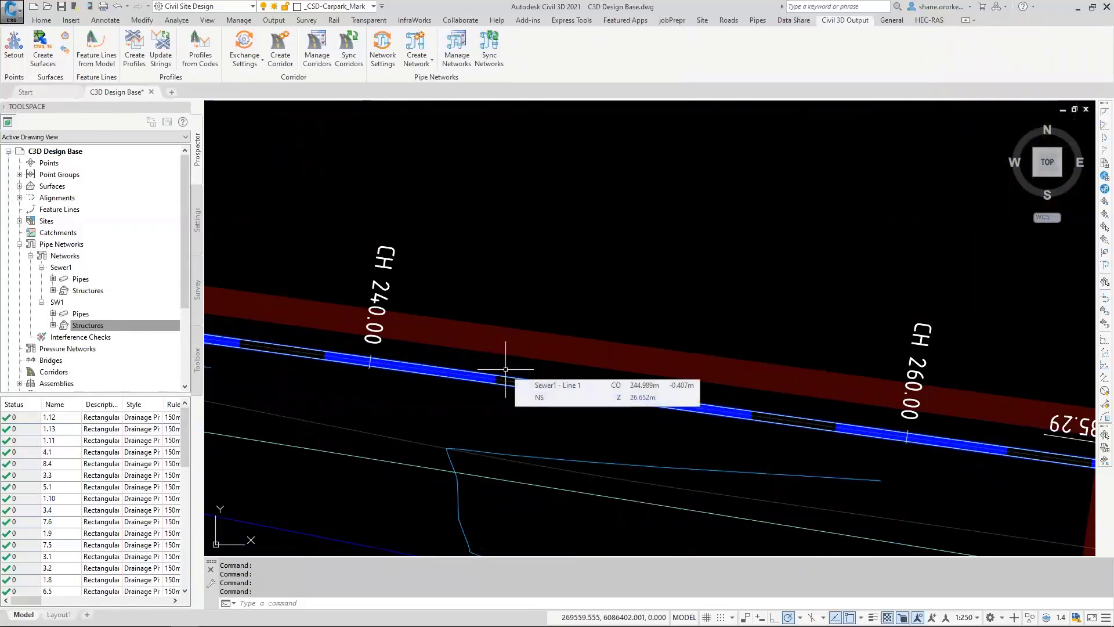
{"action": "scroll", "coordinate": [506, 369], "scroll_direction": "down", "scroll_amount": 6}
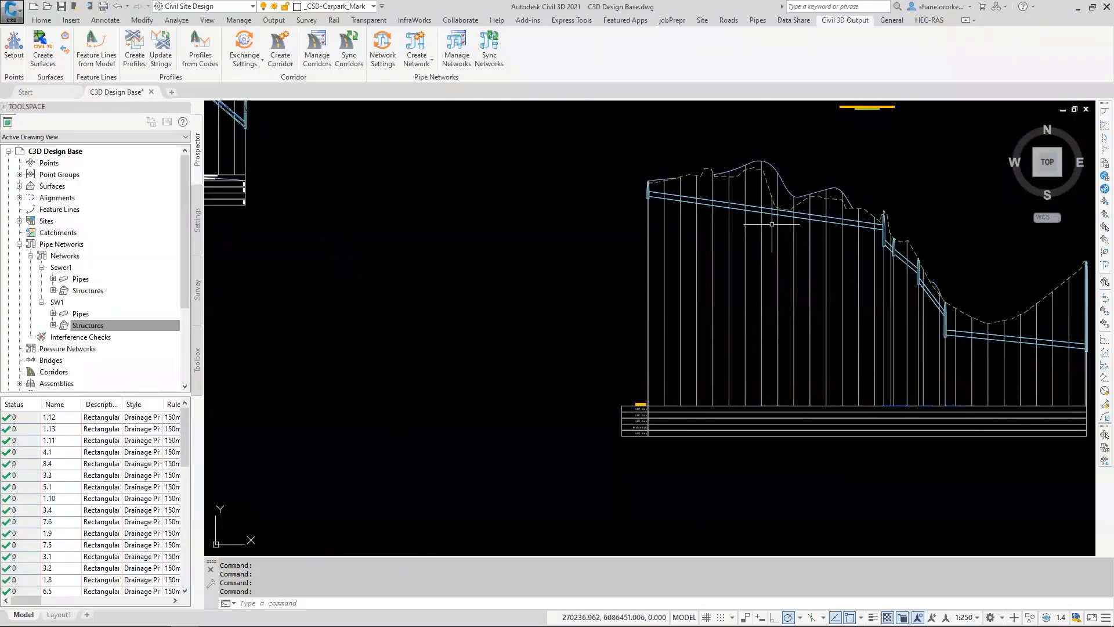
{"action": "scroll", "coordinate": [773, 204], "scroll_direction": "up", "scroll_amount": 3}
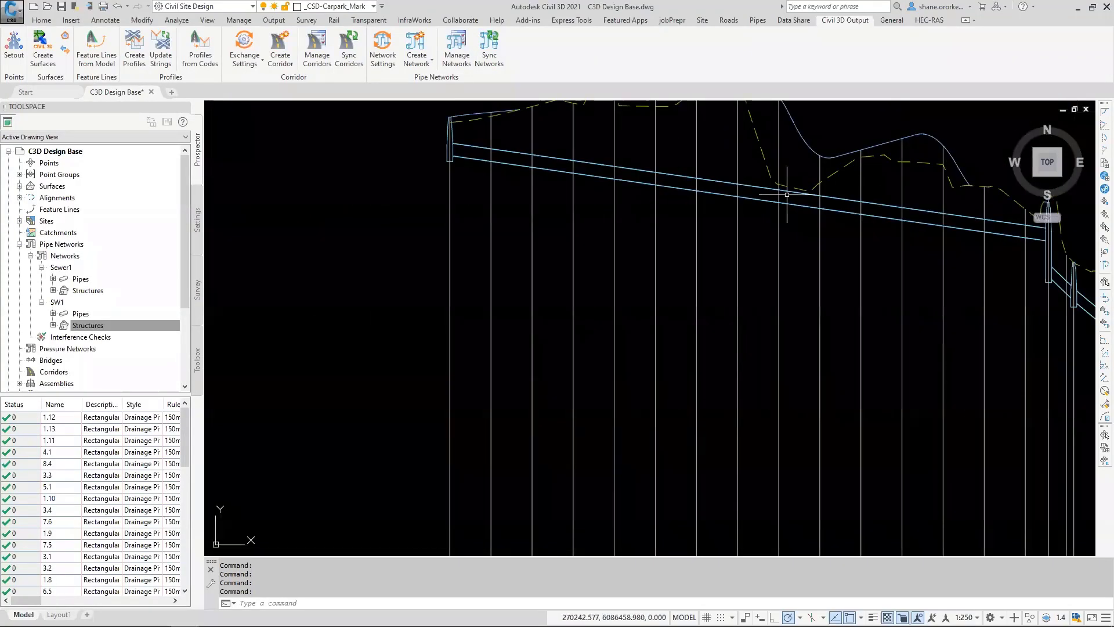
{"action": "scroll", "coordinate": [774, 203], "scroll_direction": "down", "scroll_amount": 3}
{"action": "scroll", "coordinate": [773, 203], "scroll_direction": "down", "scroll_amount": 4}
{"action": "scroll", "coordinate": [532, 265], "scroll_direction": "up", "scroll_amount": 5}
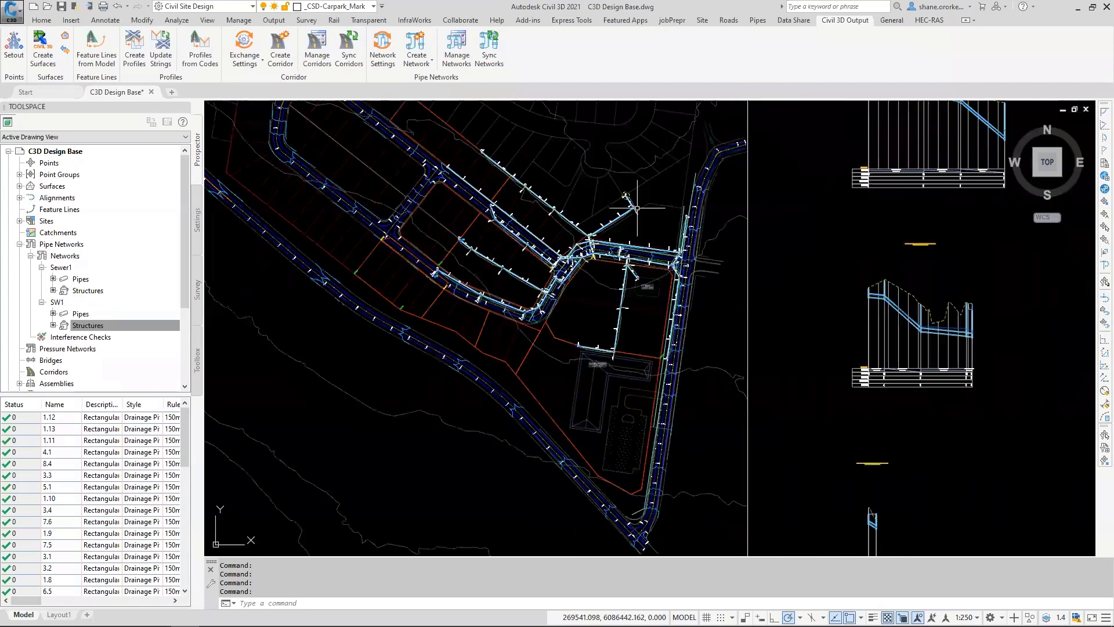
Step: Draw an open zigzag polyline with six vertices across the sewer and drainage pipes near the road bend
{"action": "scroll", "coordinate": [532, 266], "scroll_direction": "up", "scroll_amount": 4}
{"action": "scroll", "coordinate": [540, 265], "scroll_direction": "up", "scroll_amount": 2}
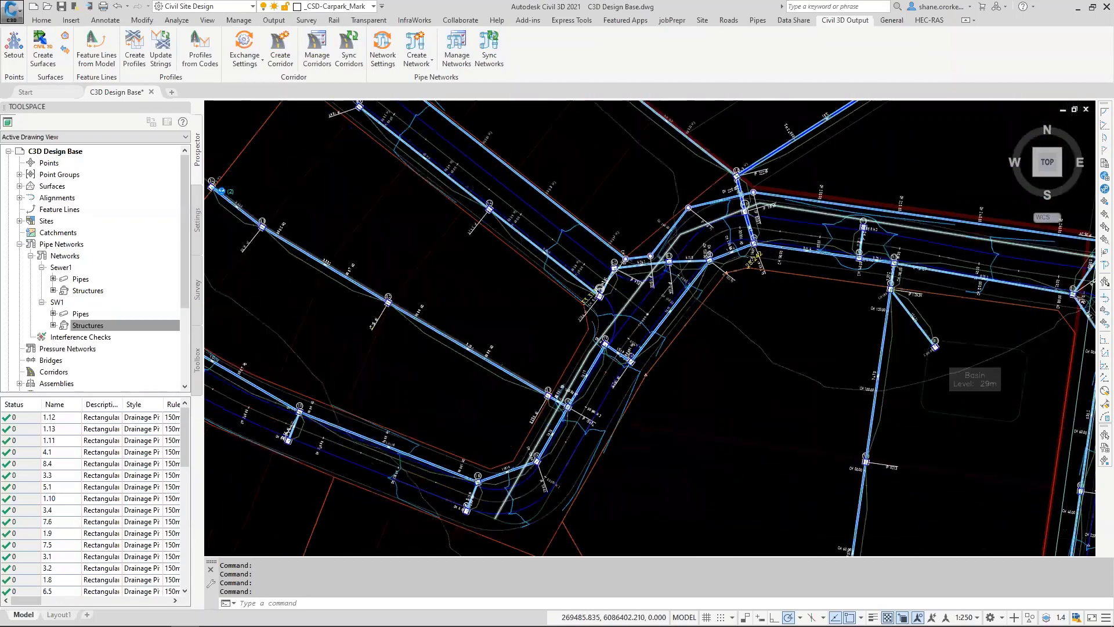
{"action": "type", "text": "pl"}
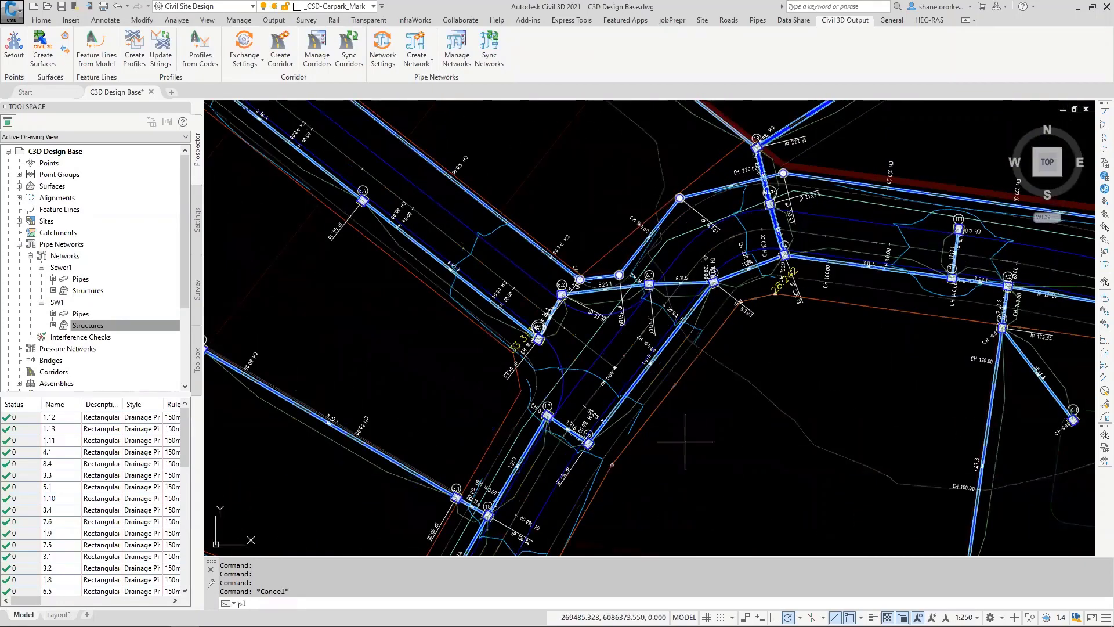
{"action": "key", "text": "Return"}
{"action": "left_click", "coordinate": [730, 381]}
{"action": "left_click", "coordinate": [606, 182]}
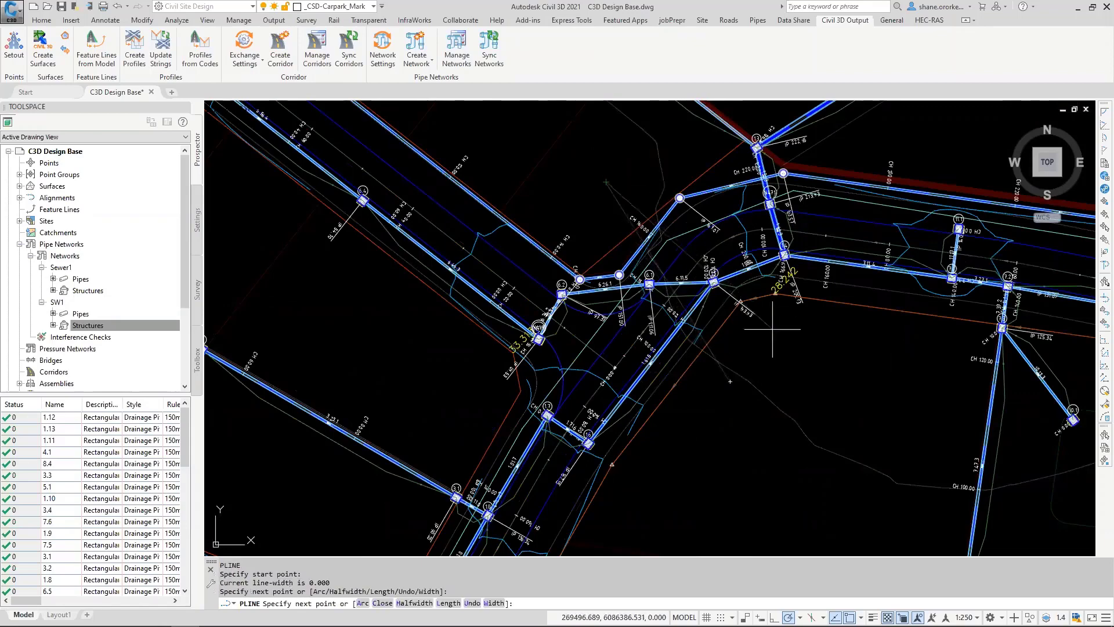
{"action": "left_click", "coordinate": [786, 318]}
{"action": "left_click", "coordinate": [720, 160]}
{"action": "left_click", "coordinate": [895, 144]}
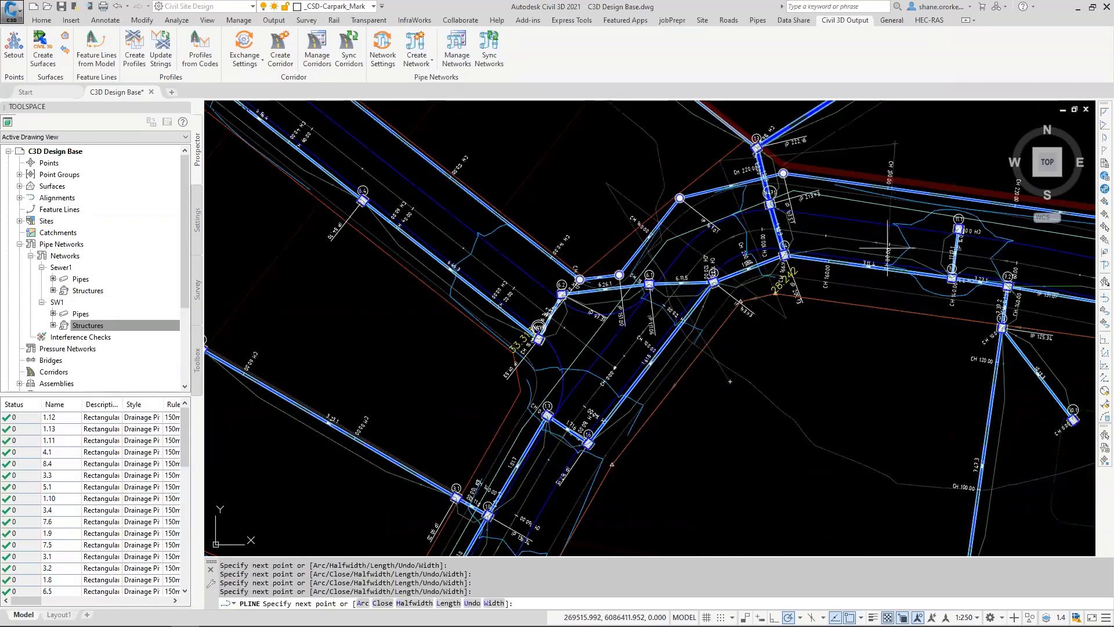
{"action": "left_click", "coordinate": [870, 347]}
{"action": "key", "text": "Return"}
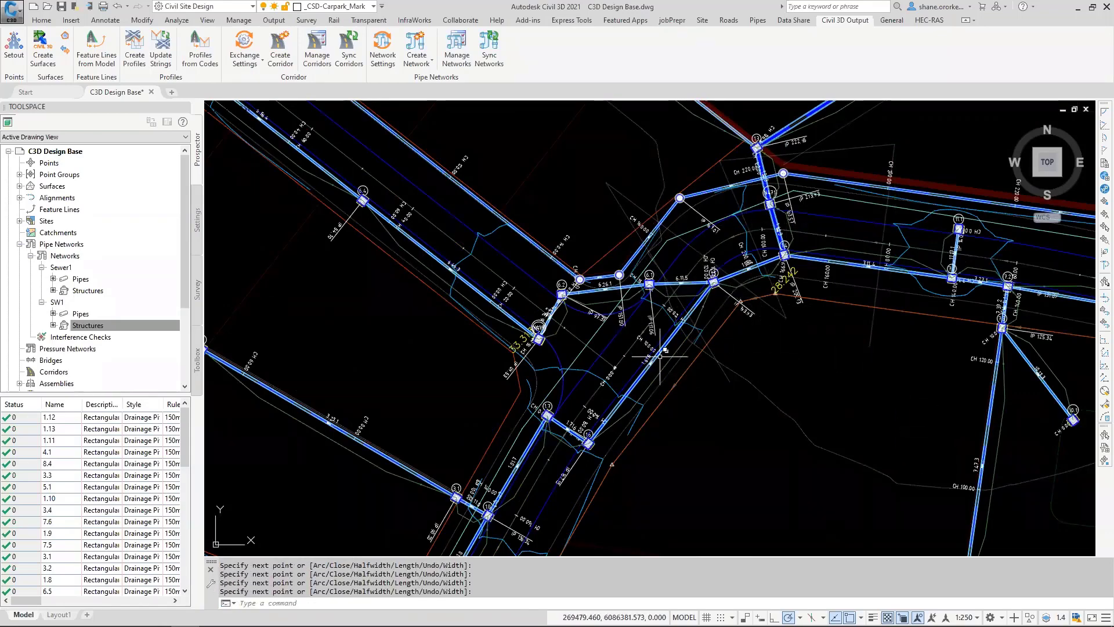
Step: Create a Gas 150 service named gassy1 from the zigzag polyline, levelled Existing to Obvert at 1000 mm depth from surface
{"action": "left_click", "coordinate": [758, 21]}
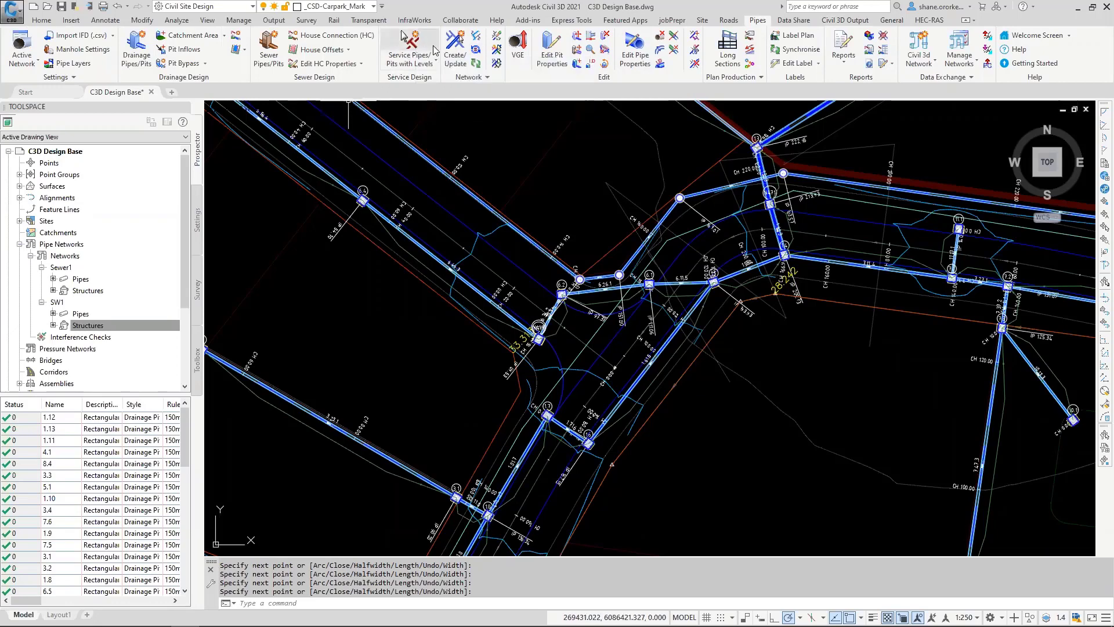
{"action": "left_click", "coordinate": [399, 58]}
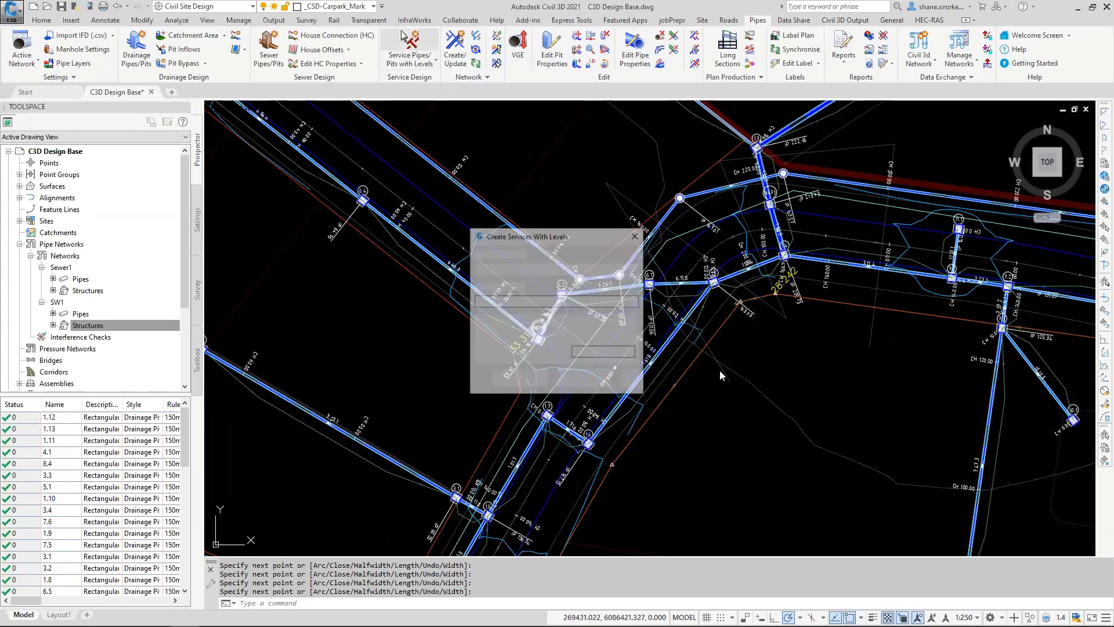
{"action": "left_click", "coordinate": [546, 269]}
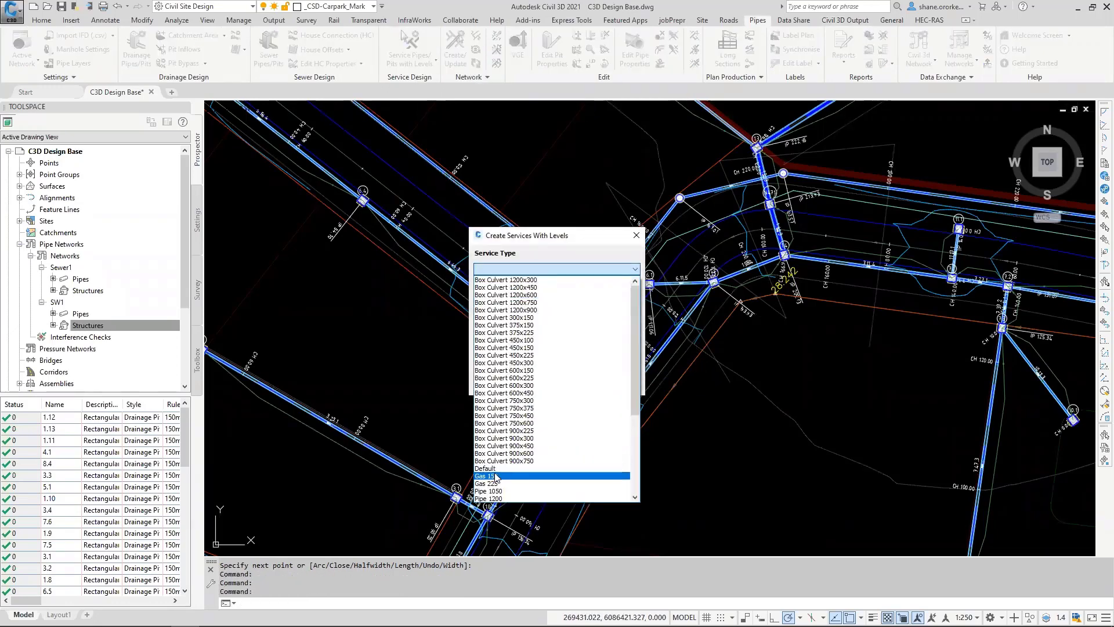
{"action": "left_click", "coordinate": [496, 475]}
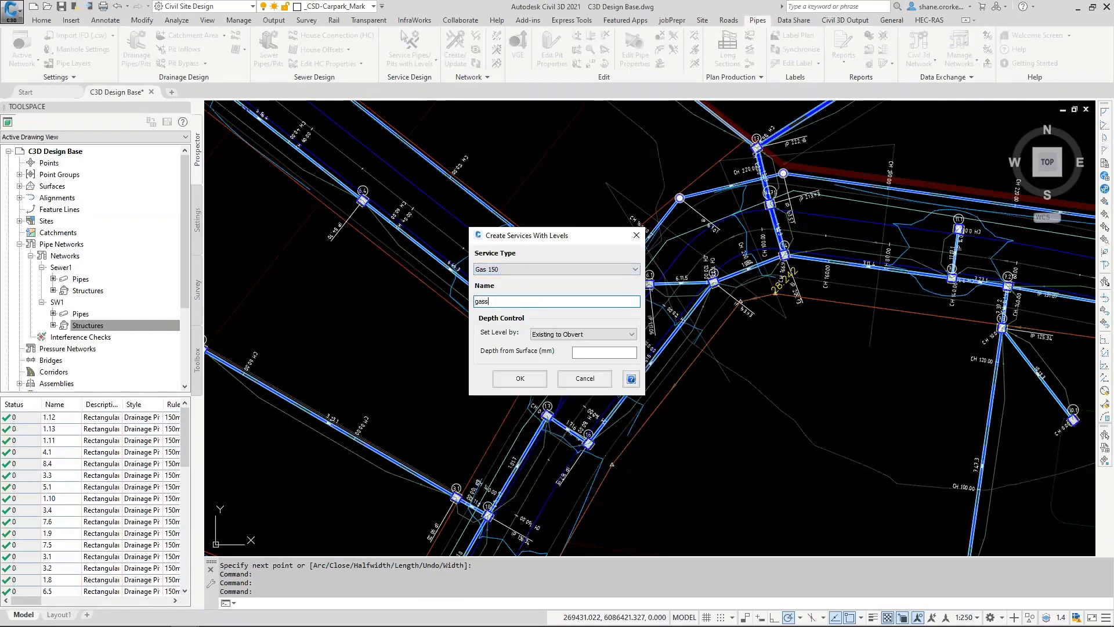
{"action": "left_click", "coordinate": [619, 355]}
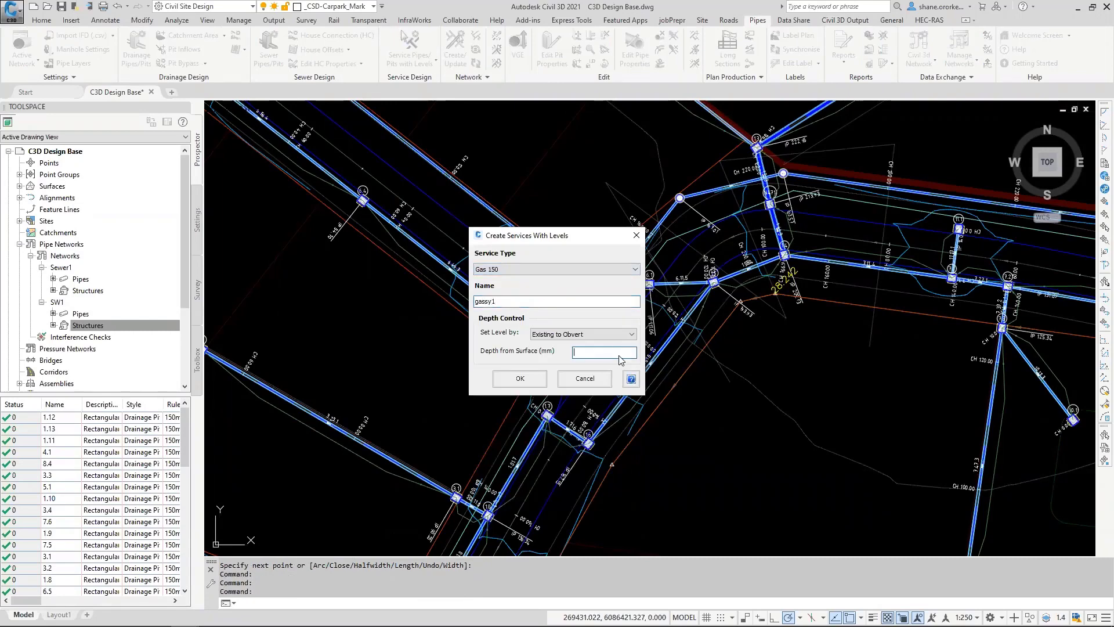
{"action": "type", "text": "1000"}
{"action": "left_click", "coordinate": [524, 384]}
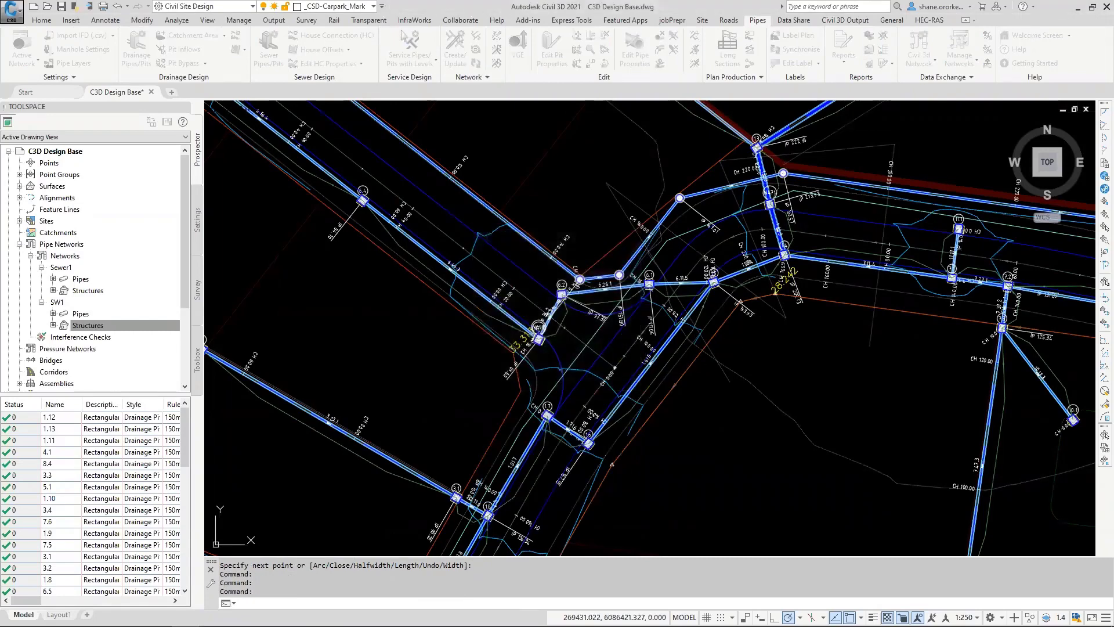
{"action": "left_click", "coordinate": [726, 376]}
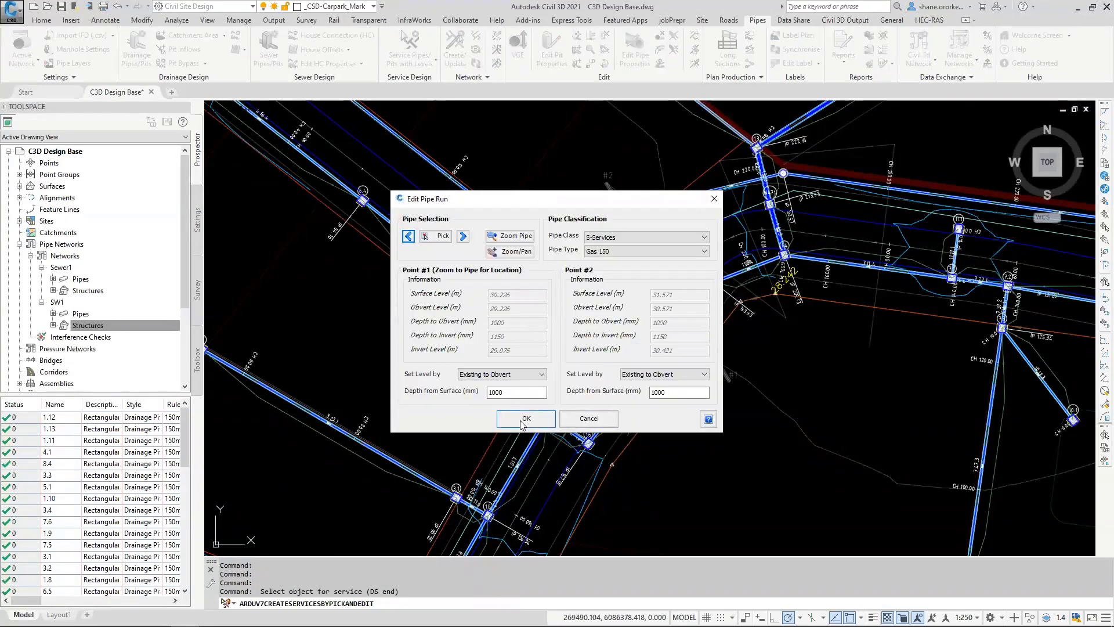
{"action": "left_click", "coordinate": [524, 422]}
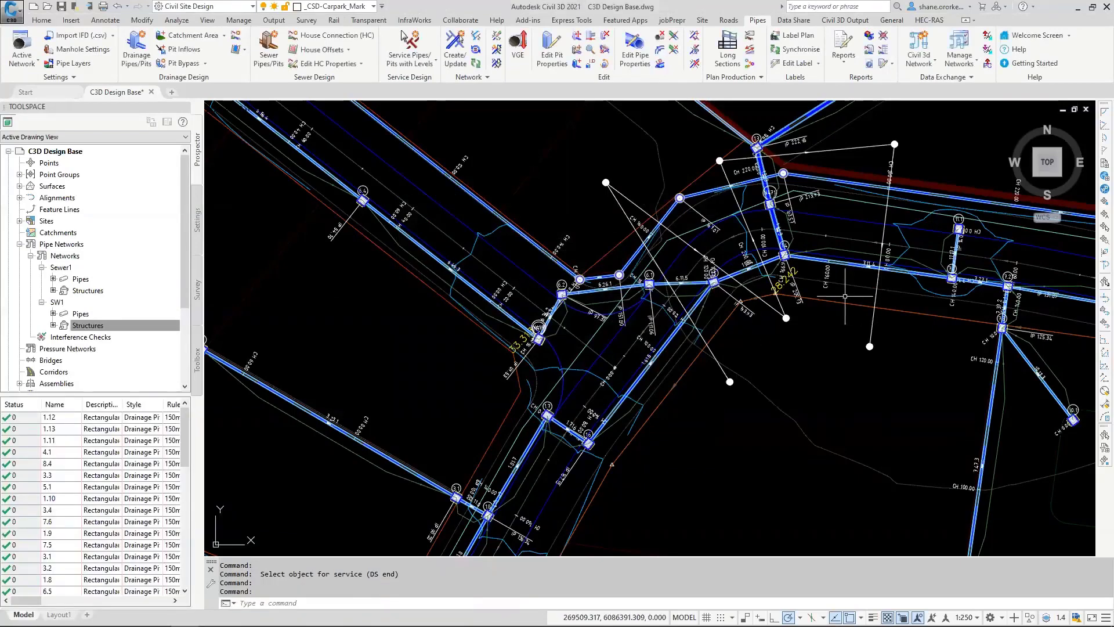
Step: Draw an open three-vertex polyline crossing the sewer and drainage pipes east of the gas service, just north of the basin
{"action": "middle_click_drag", "start_coordinate": [819, 303], "coordinate": [609, 347]}
{"action": "type", "text": "pl"}
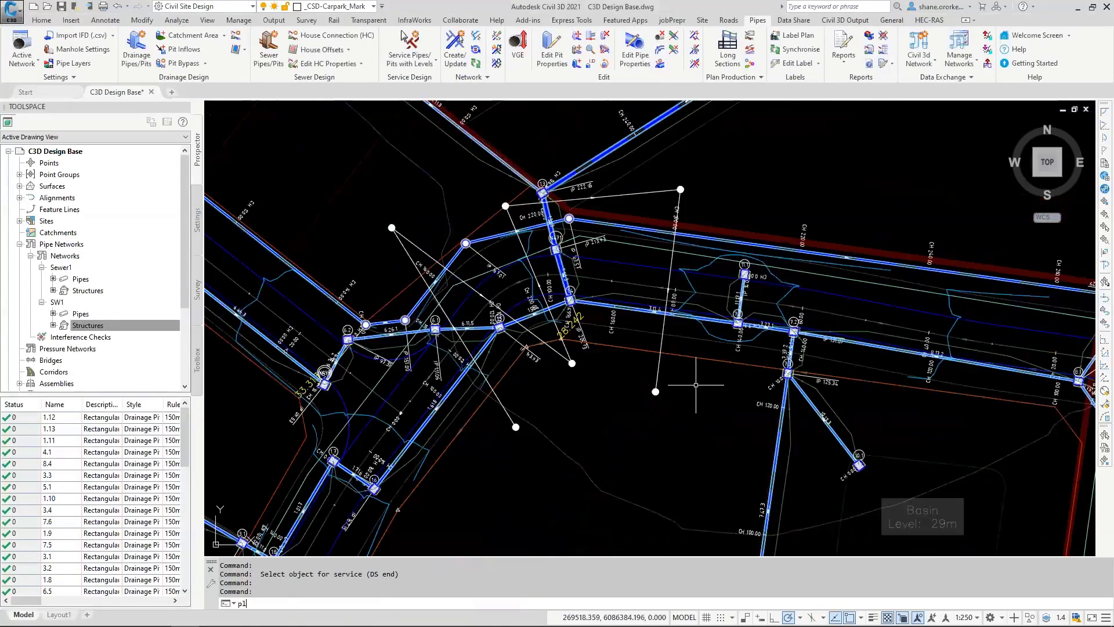
{"action": "key", "text": "Return"}
{"action": "left_click", "coordinate": [699, 402]}
{"action": "left_click", "coordinate": [866, 232]}
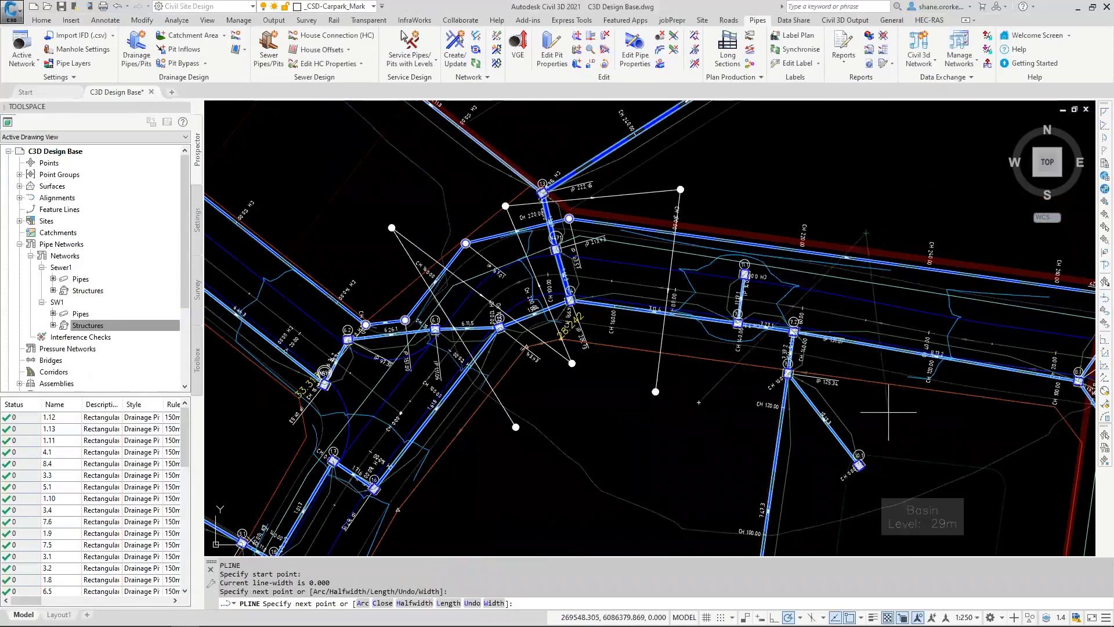
{"action": "left_click", "coordinate": [888, 411]}
{"action": "key", "text": "Return"}
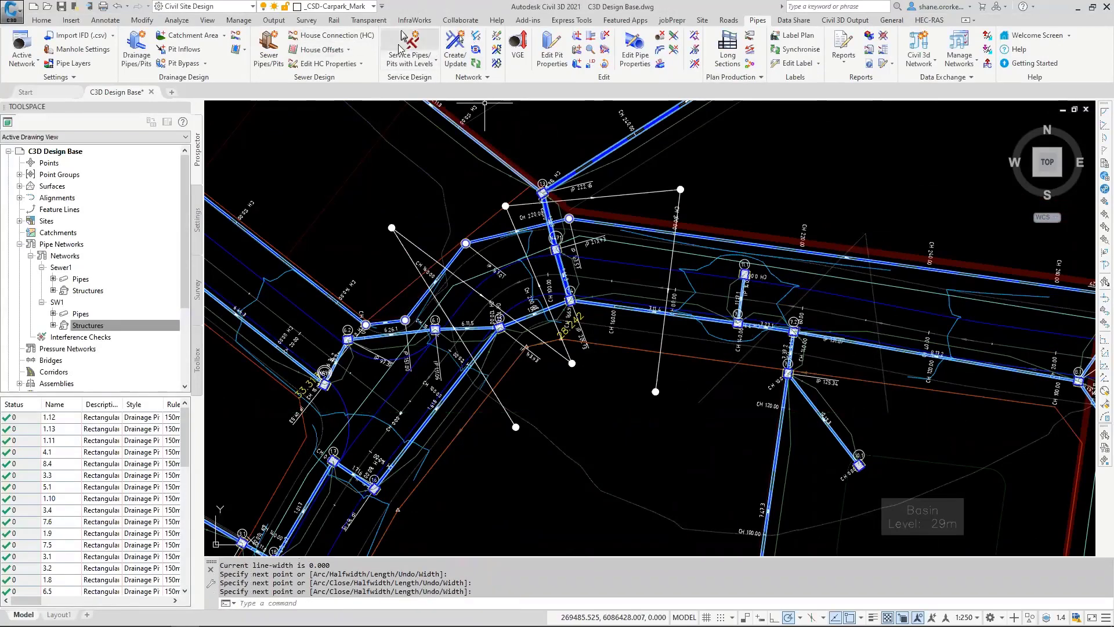
Step: Create a Telstra 150x100 service named telstra from the three-vertex polyline, levelled Existing to Obvert at 900 mm depth from surface
{"action": "left_click", "coordinate": [556, 268]}
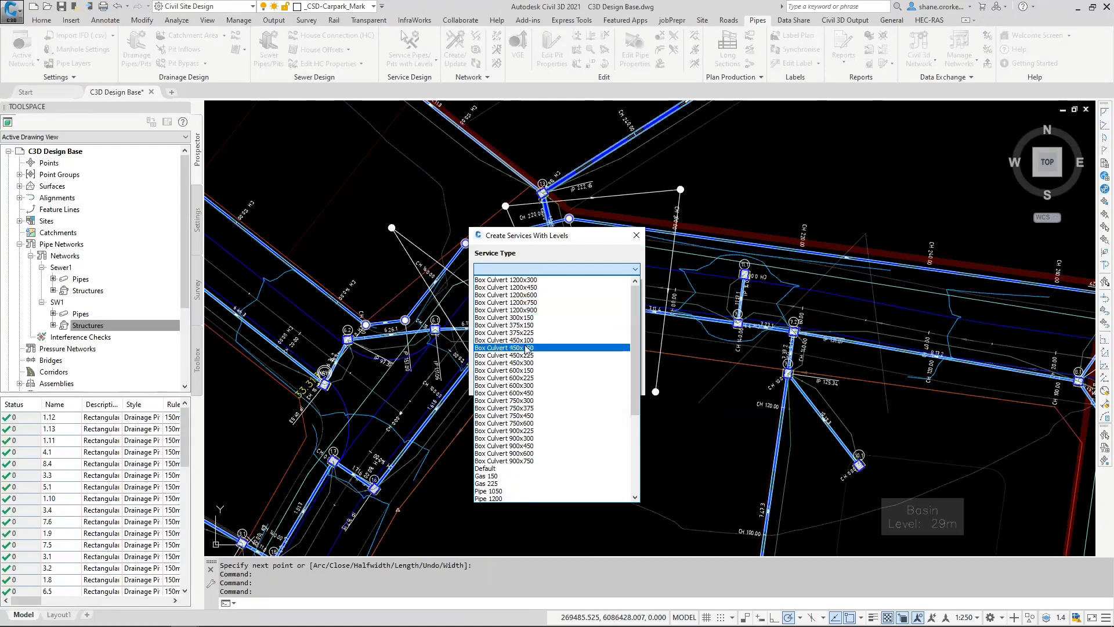
{"action": "left_click_drag", "start_coordinate": [635, 326], "coordinate": [619, 416]}
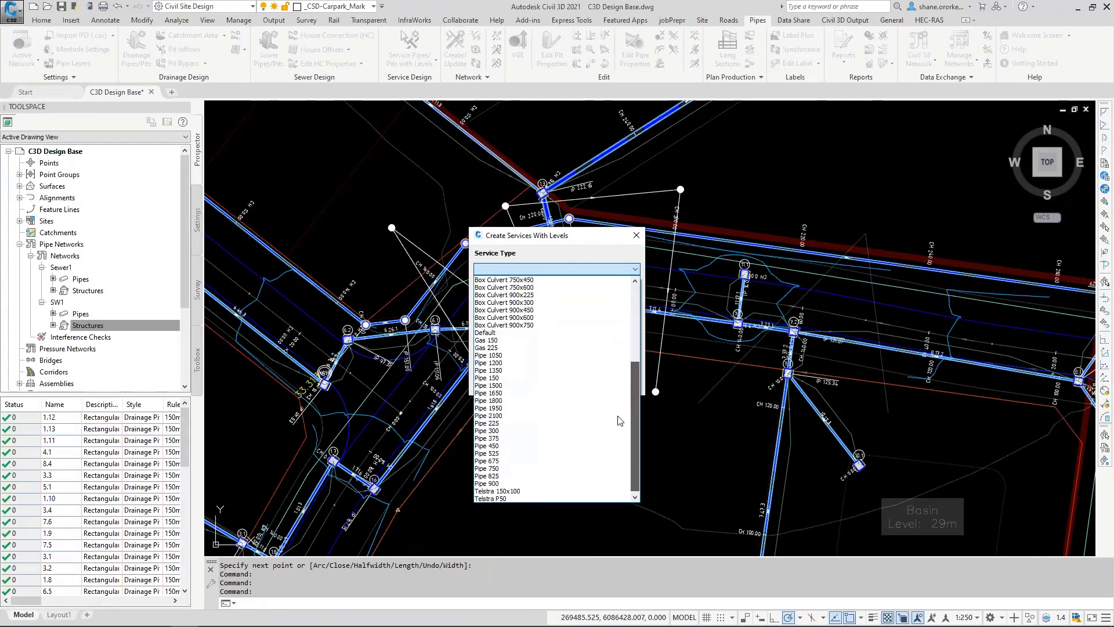
{"action": "left_click", "coordinate": [498, 491]}
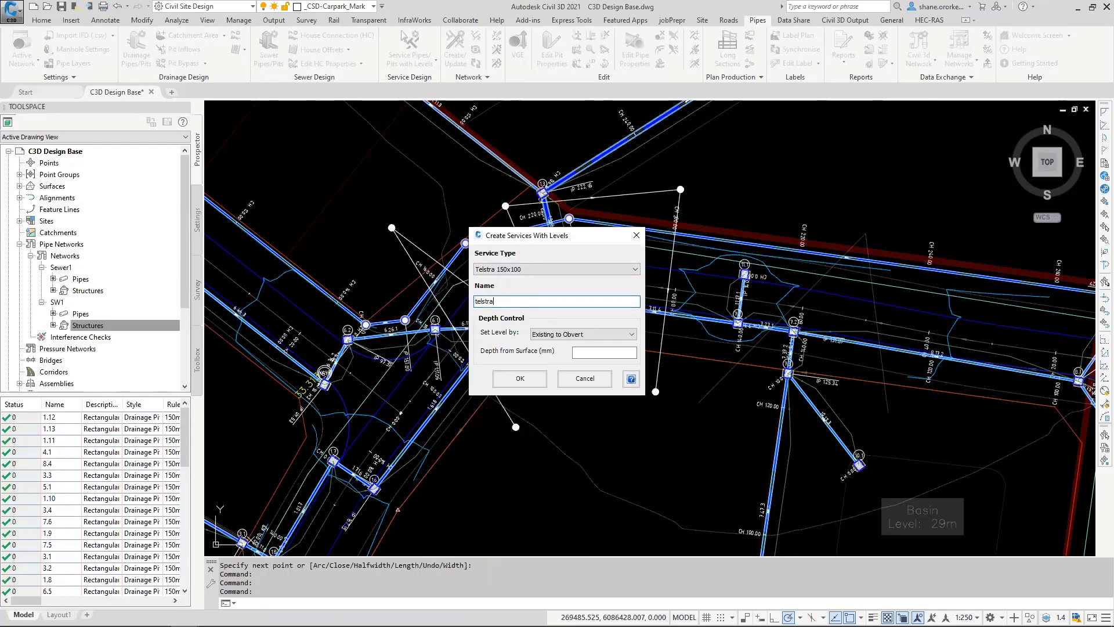
{"action": "left_click", "coordinate": [596, 355]}
{"action": "type", "text": "9"}
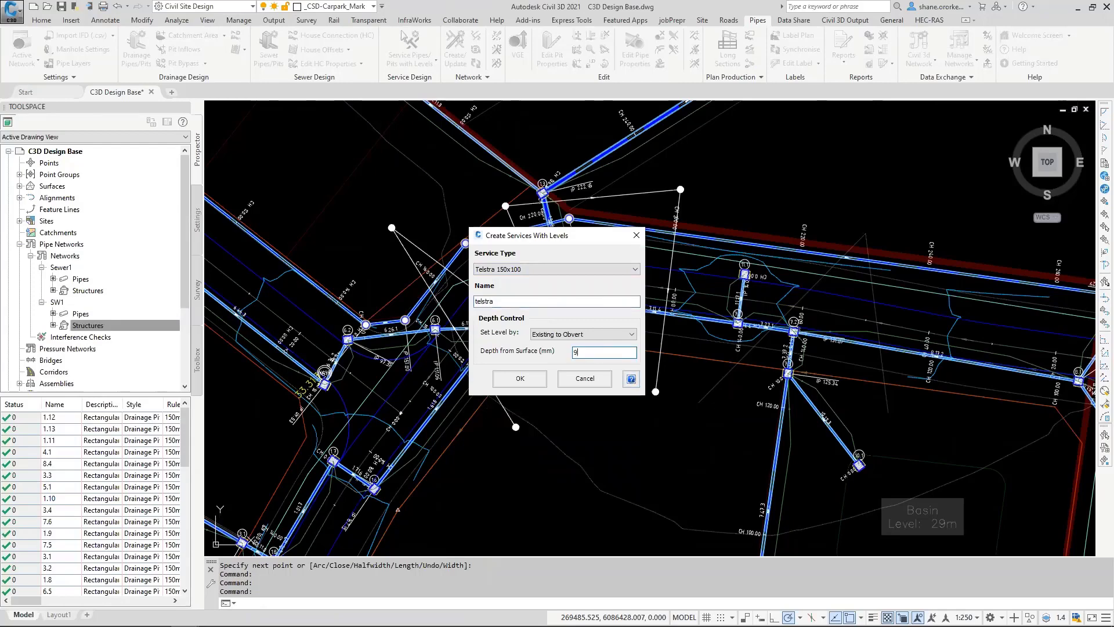
{"action": "type", "text": "00"}
{"action": "left_click", "coordinate": [520, 379]}
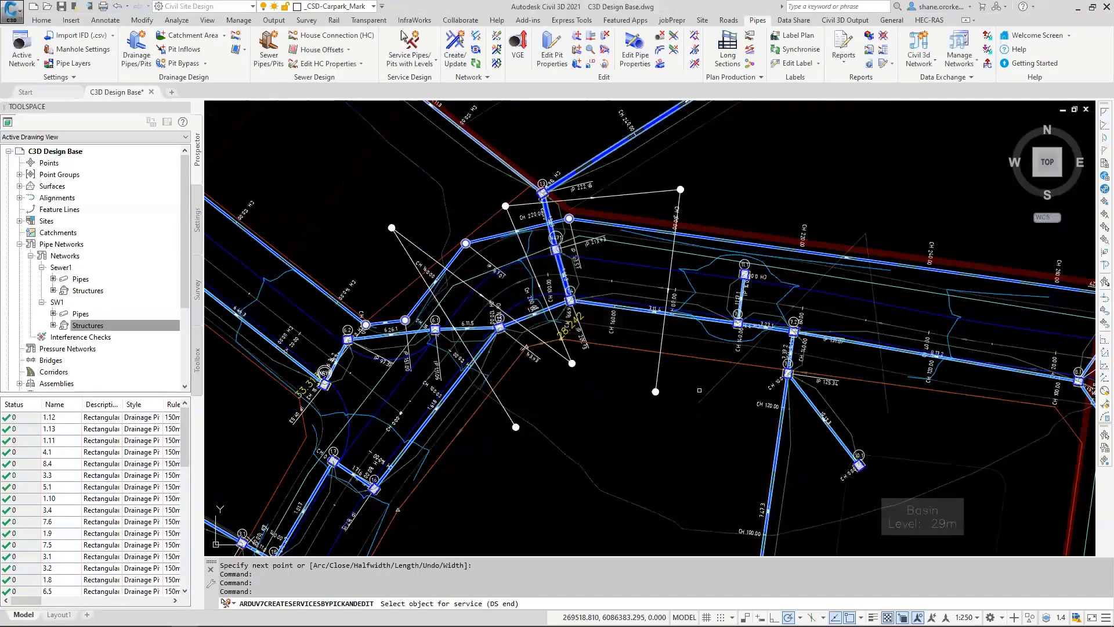
{"action": "left_click", "coordinate": [700, 390]}
{"action": "left_click", "coordinate": [526, 416]}
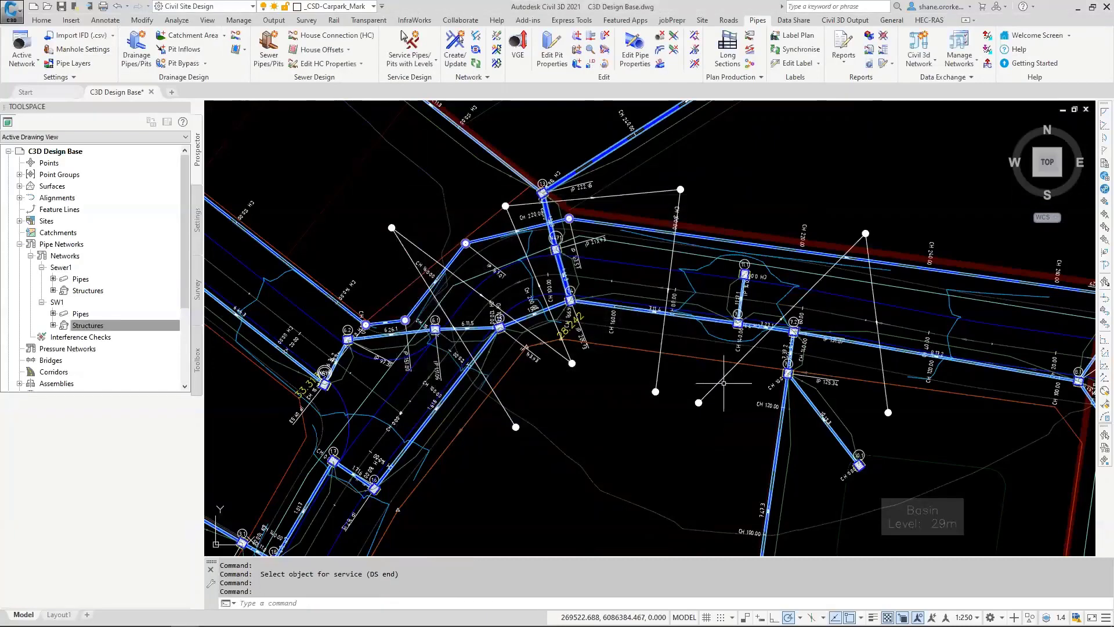
Step: Set up multiple network creation for gassy1 and telstra with design surface C3D-TotalModel and existing surface NS
{"action": "scroll", "coordinate": [644, 221], "scroll_direction": "down", "scroll_amount": 10}
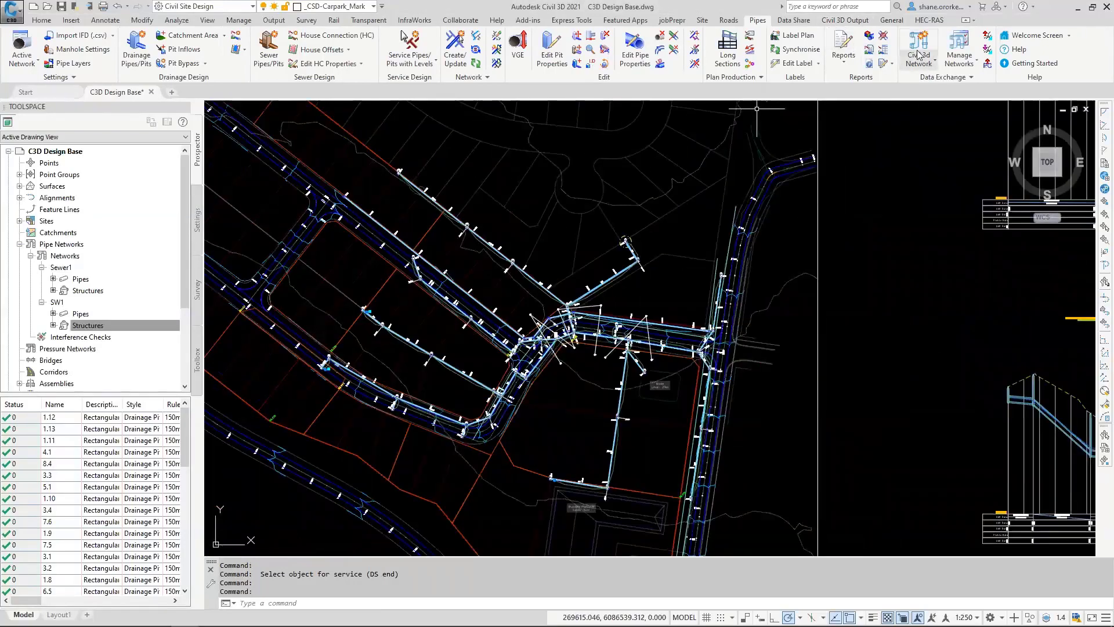
{"action": "left_click", "coordinate": [845, 20]}
{"action": "left_click", "coordinate": [420, 63]}
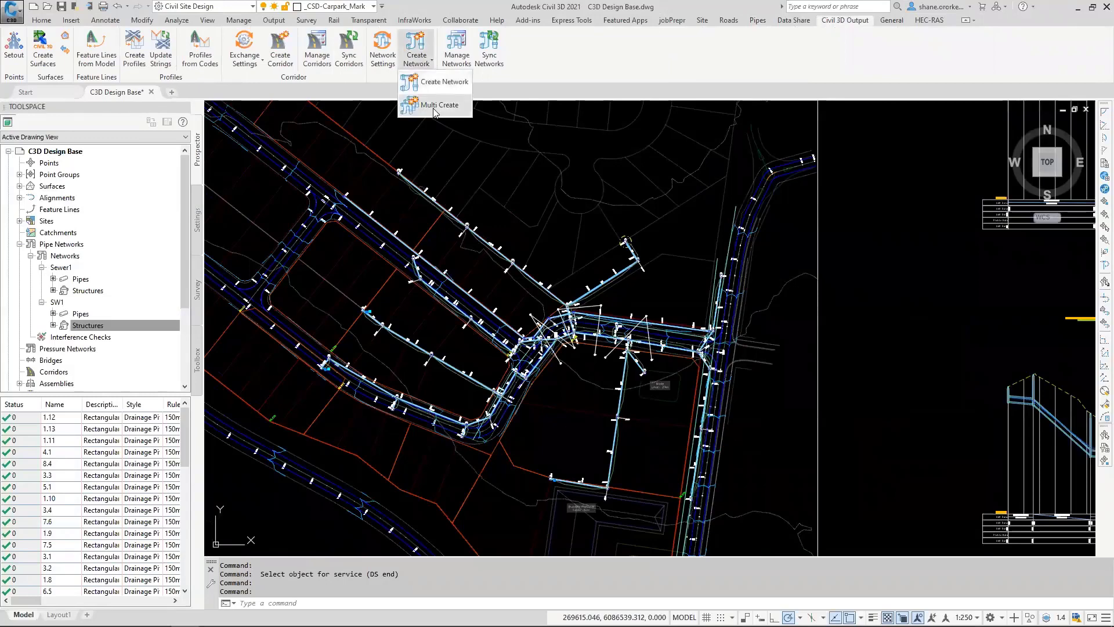
{"action": "left_click", "coordinate": [437, 106]}
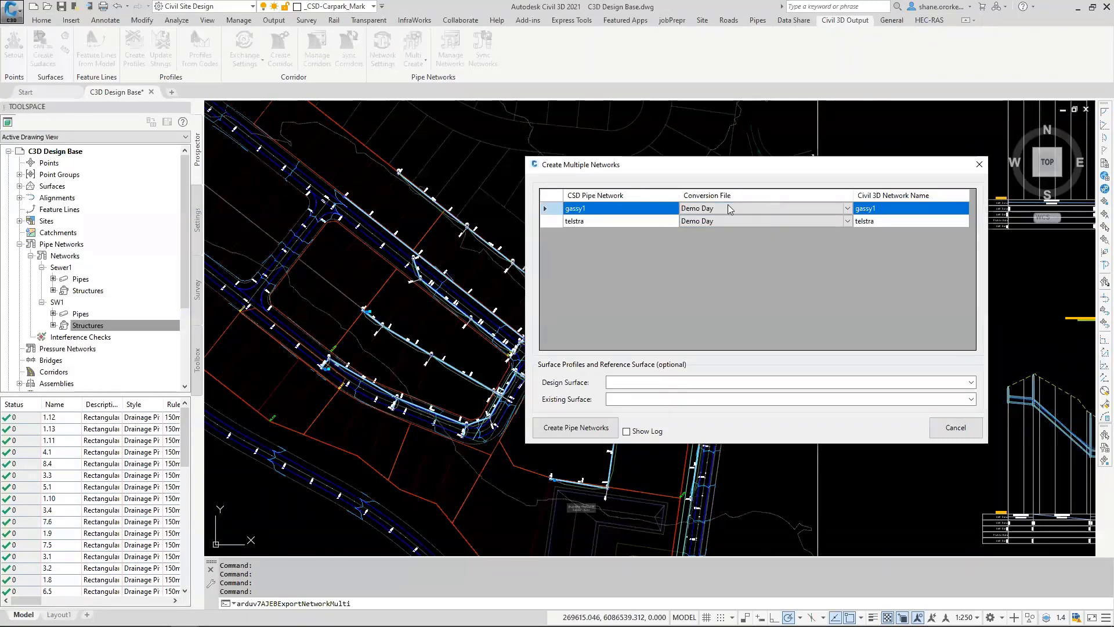
{"action": "left_click", "coordinate": [971, 382]}
{"action": "left_click", "coordinate": [663, 412]}
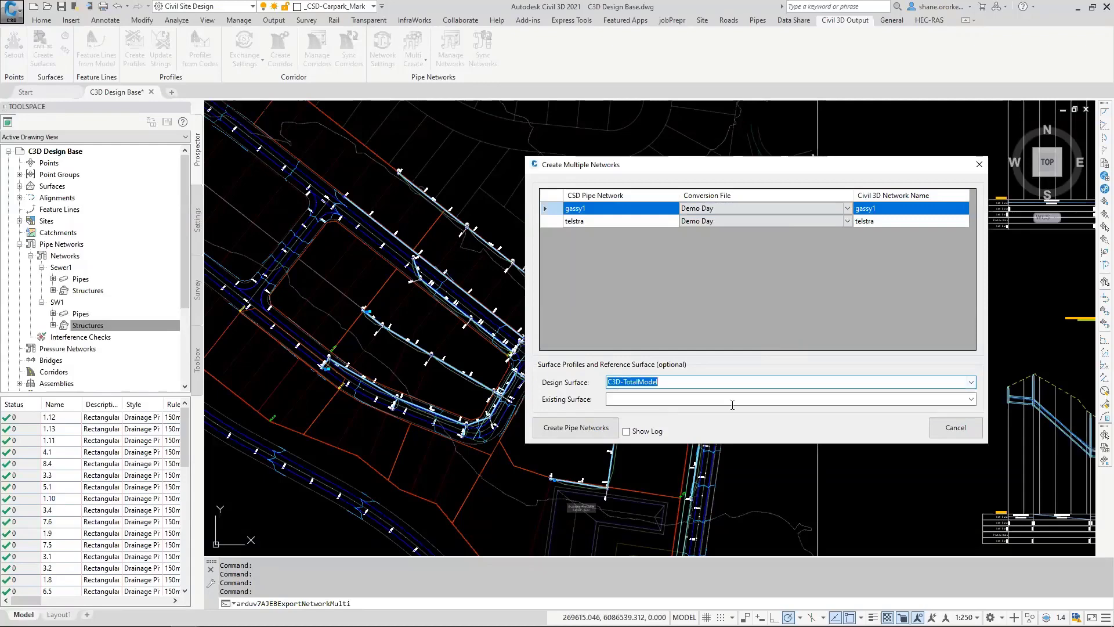
{"action": "left_click", "coordinate": [971, 399]}
{"action": "left_click", "coordinate": [705, 419]}
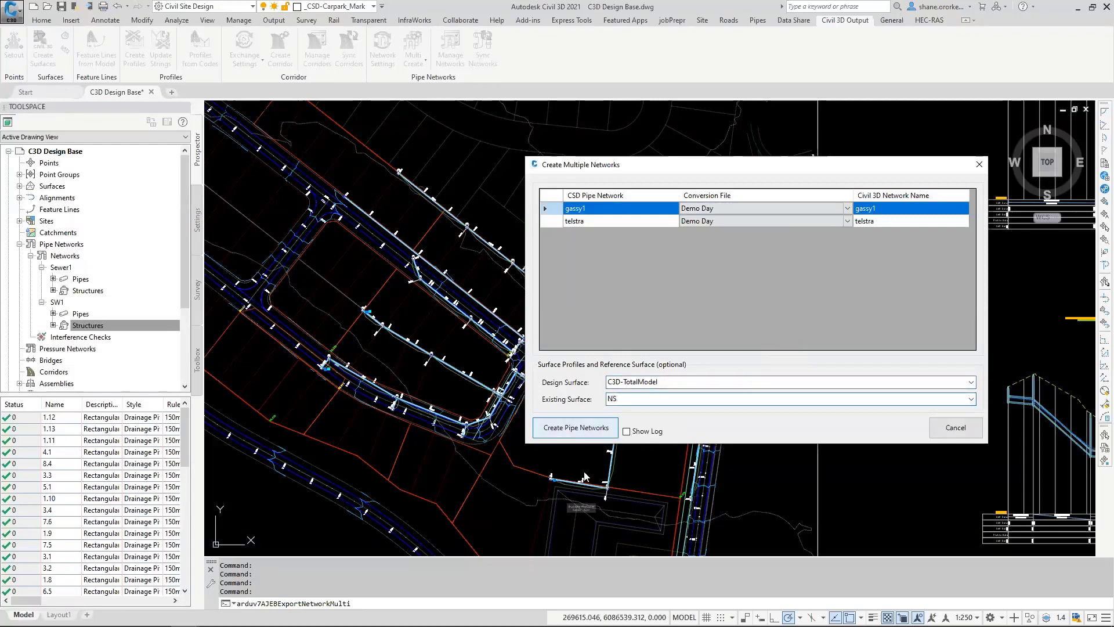
Step: Create the pipe networks and place the gassy1 and telstra profile views in the empty space beside the existing long sections
{"action": "scroll", "coordinate": [635, 342], "scroll_direction": "down", "scroll_amount": 6}
{"action": "mouse_move", "coordinate": [733, 443]}
{"action": "middle_mouse_down"}
{"action": "mouse_move", "coordinate": [372, 324]}
{"action": "mouse_move", "coordinate": [361, 306]}
{"action": "middle_mouse_up"}
{"action": "left_click", "coordinate": [514, 342]}
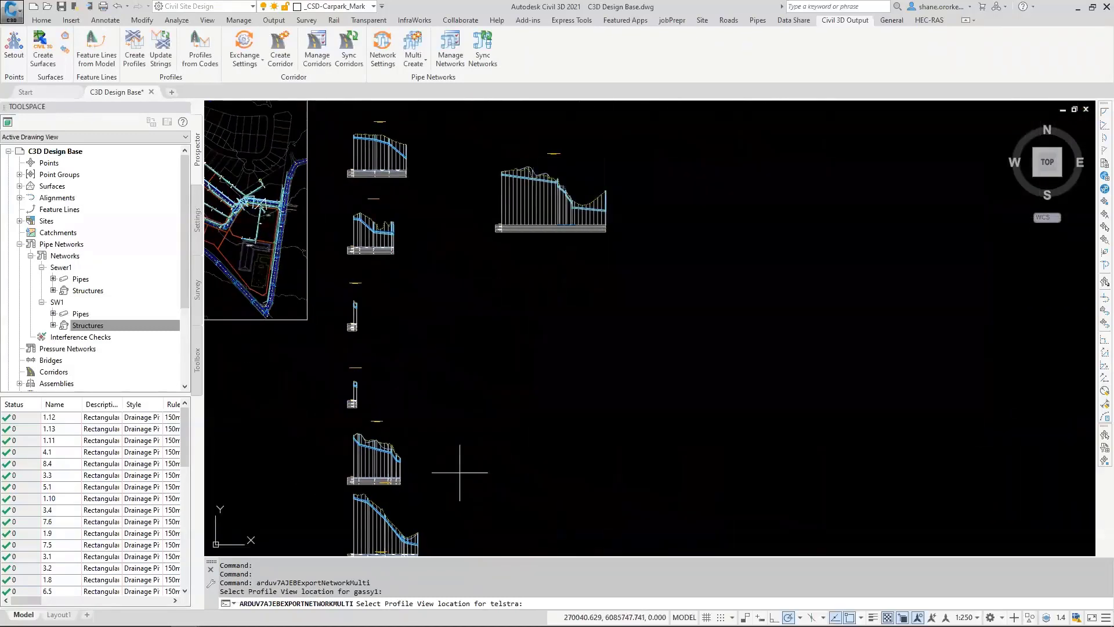
{"action": "left_click", "coordinate": [510, 460]}
Step: Select the telstra network in plan for line numbering and auto-sequence its branches
{"action": "scroll", "coordinate": [411, 321], "scroll_direction": "down", "scroll_amount": 2}
{"action": "middle_click_drag", "start_coordinate": [377, 303], "coordinate": [444, 324]}
{"action": "scroll", "coordinate": [437, 311], "scroll_direction": "up", "scroll_amount": 3}
{"action": "scroll", "coordinate": [380, 277], "scroll_direction": "up", "scroll_amount": 2}
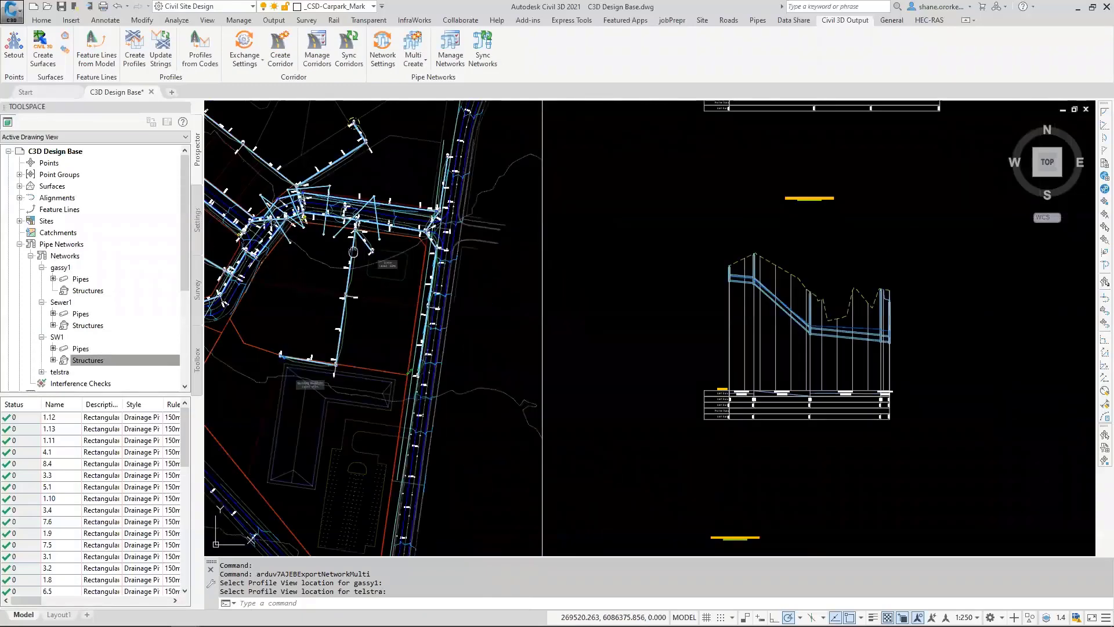
{"action": "scroll", "coordinate": [289, 188], "scroll_direction": "up", "scroll_amount": 5}
{"action": "scroll", "coordinate": [546, 314], "scroll_direction": "up", "scroll_amount": 1}
{"action": "scroll", "coordinate": [523, 329], "scroll_direction": "down", "scroll_amount": 1}
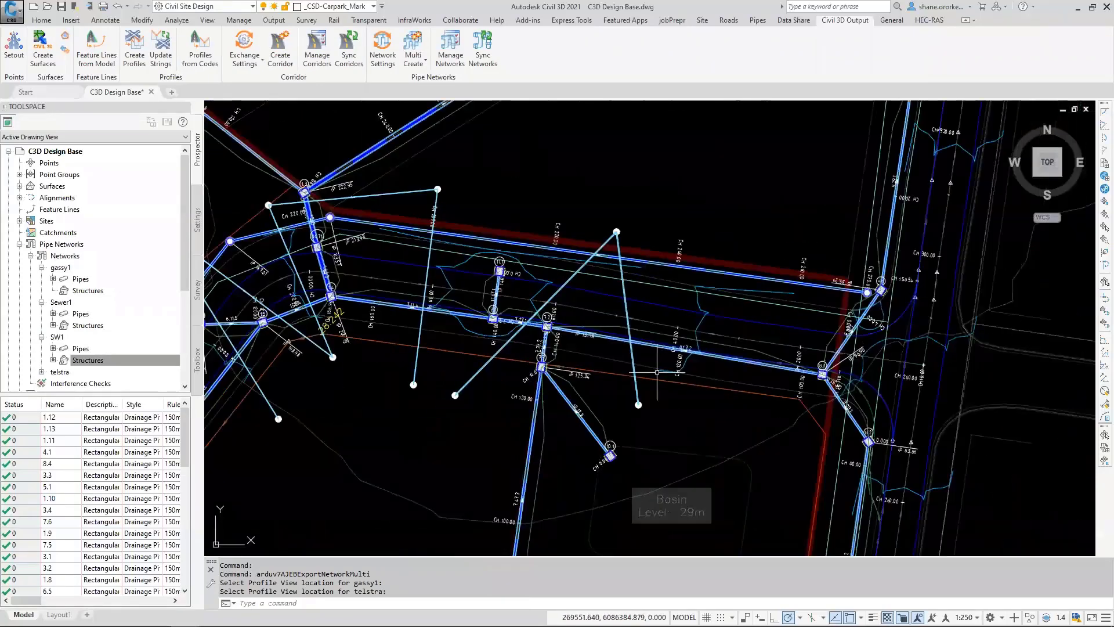
{"action": "left_click", "coordinate": [729, 20]}
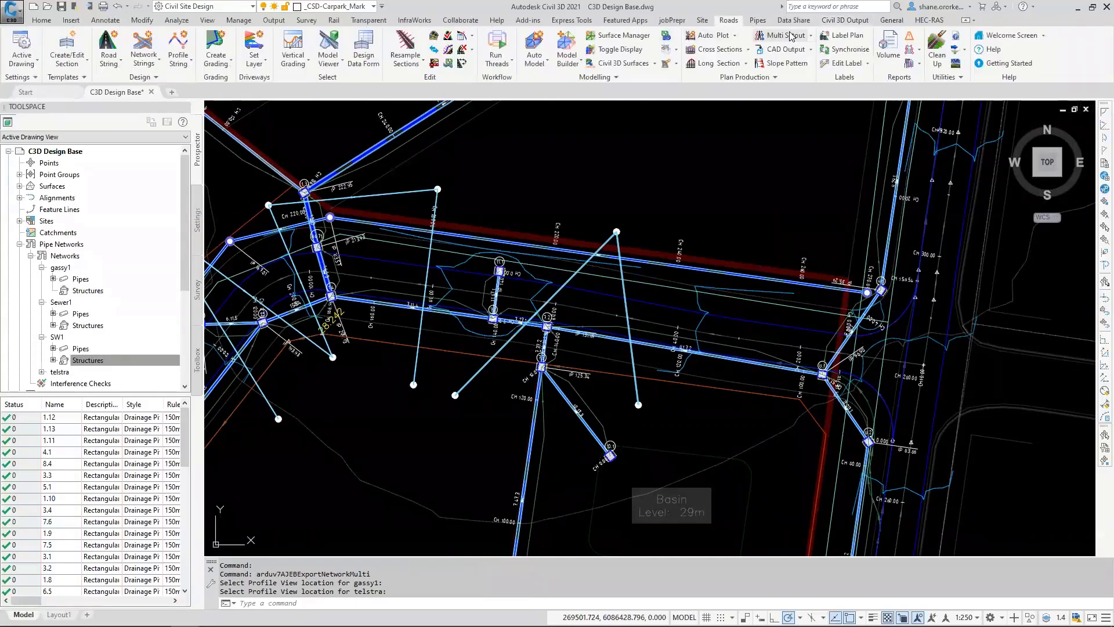
{"action": "left_click", "coordinate": [758, 20]}
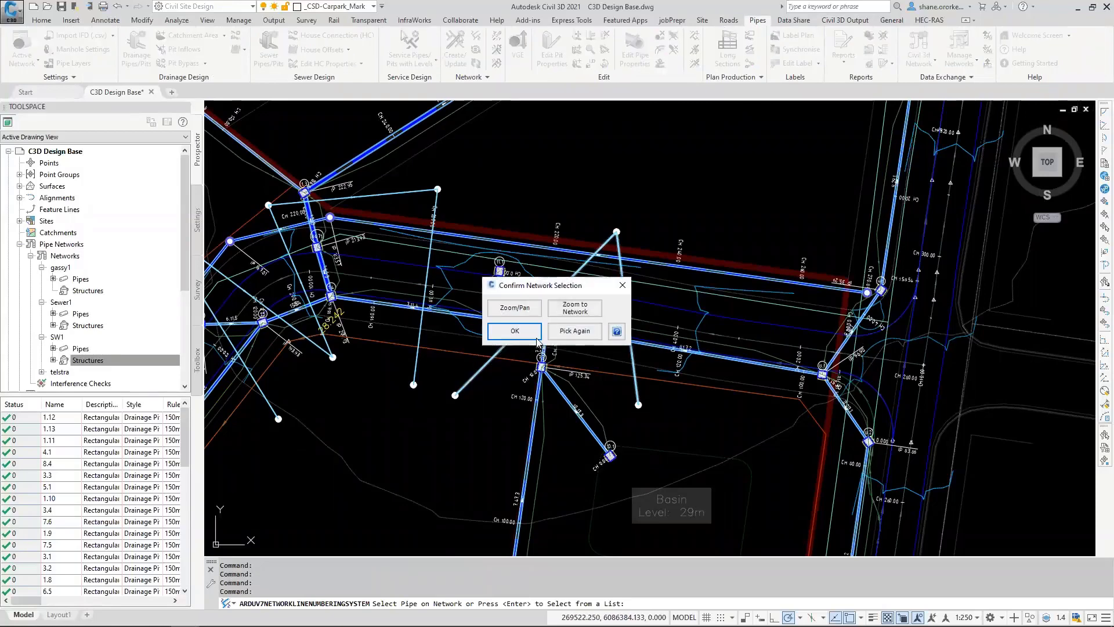
{"action": "left_click", "coordinate": [530, 342]}
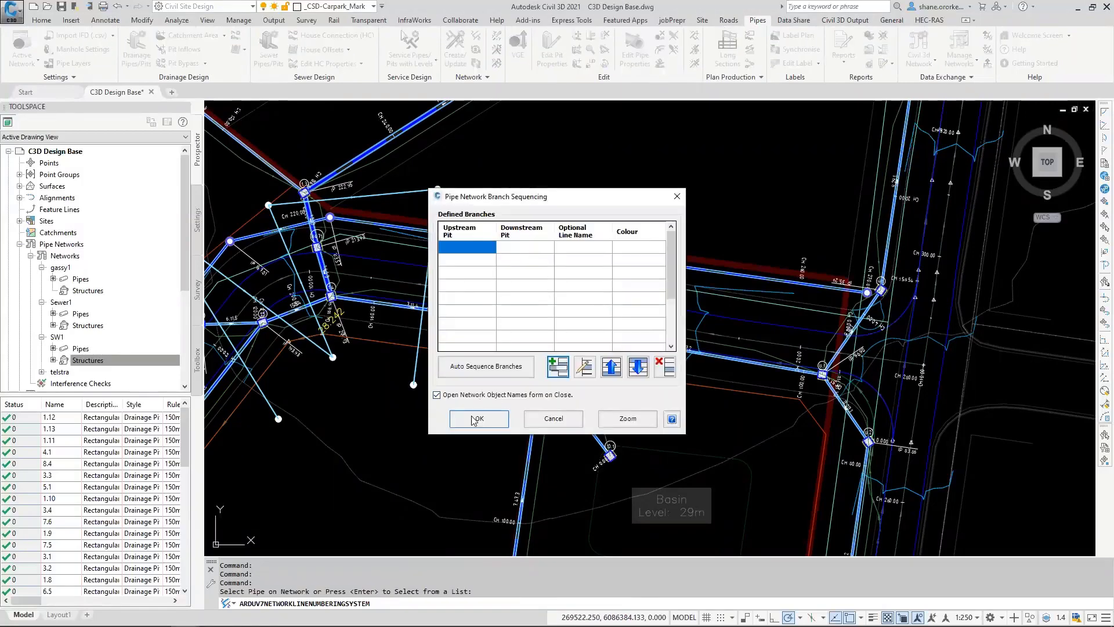
{"action": "left_click", "coordinate": [486, 367]}
{"action": "left_click", "coordinate": [482, 419]}
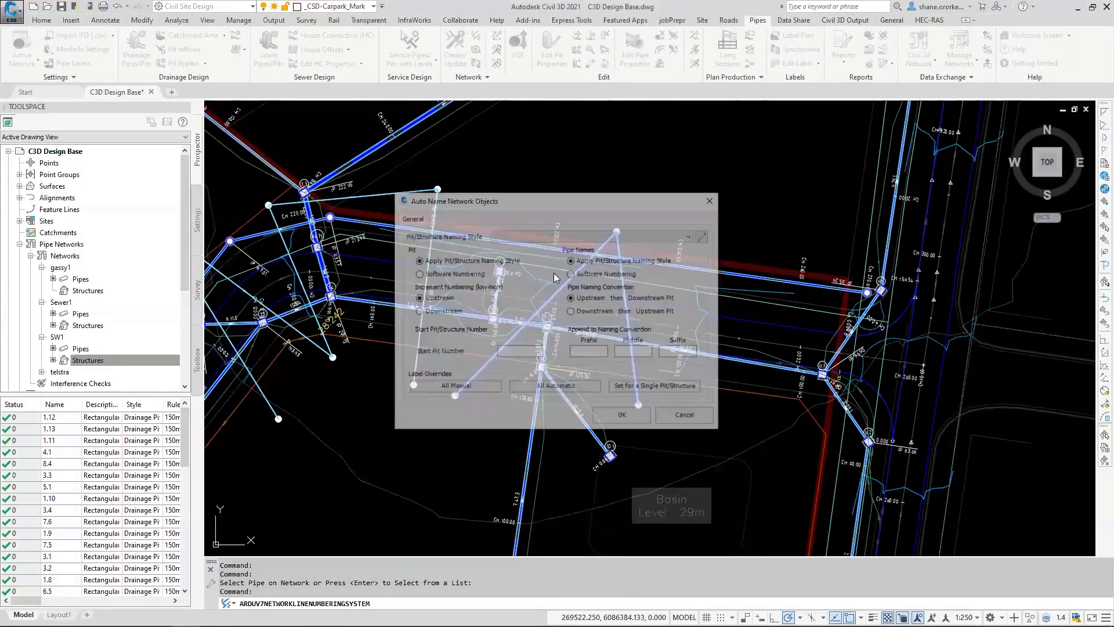
Step: Auto-name the telstra network objects with the 'P' Pit Number Only style starting at pit number 100, and dismiss the exchange log
{"action": "left_click", "coordinate": [680, 235]}
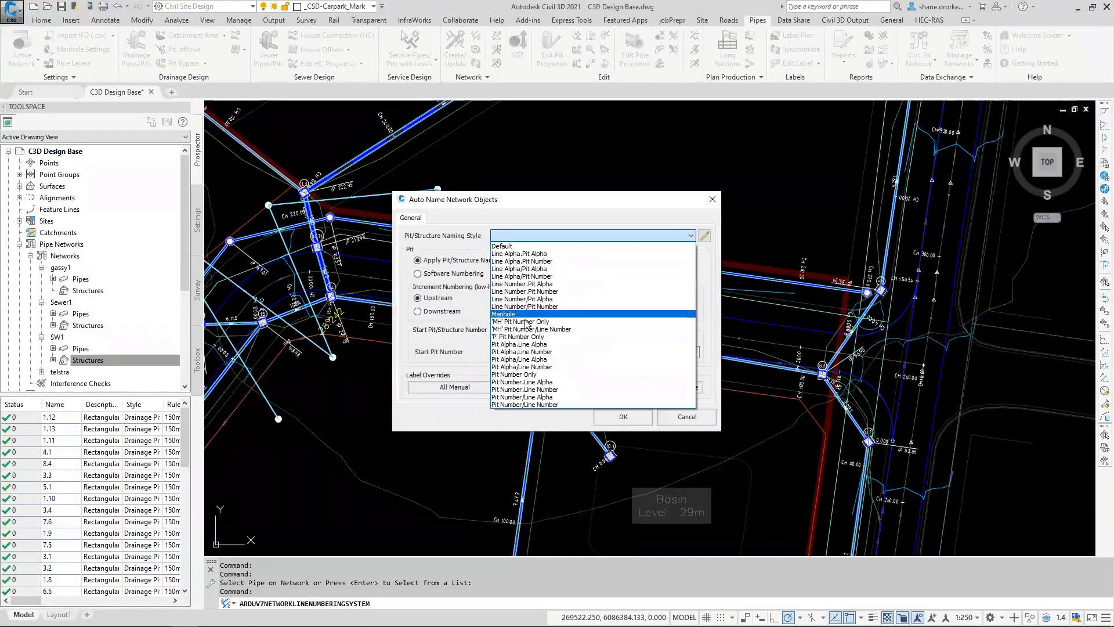
{"action": "left_click", "coordinate": [520, 337]}
{"action": "left_click", "coordinate": [513, 353]}
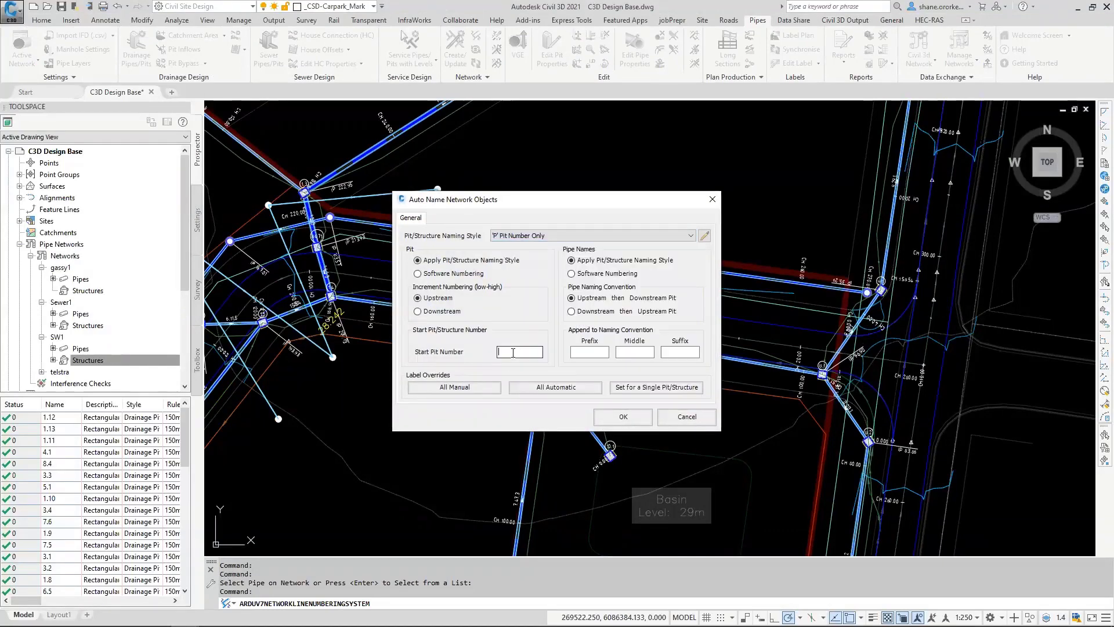
{"action": "type", "text": "100"}
{"action": "left_click", "coordinate": [623, 417]}
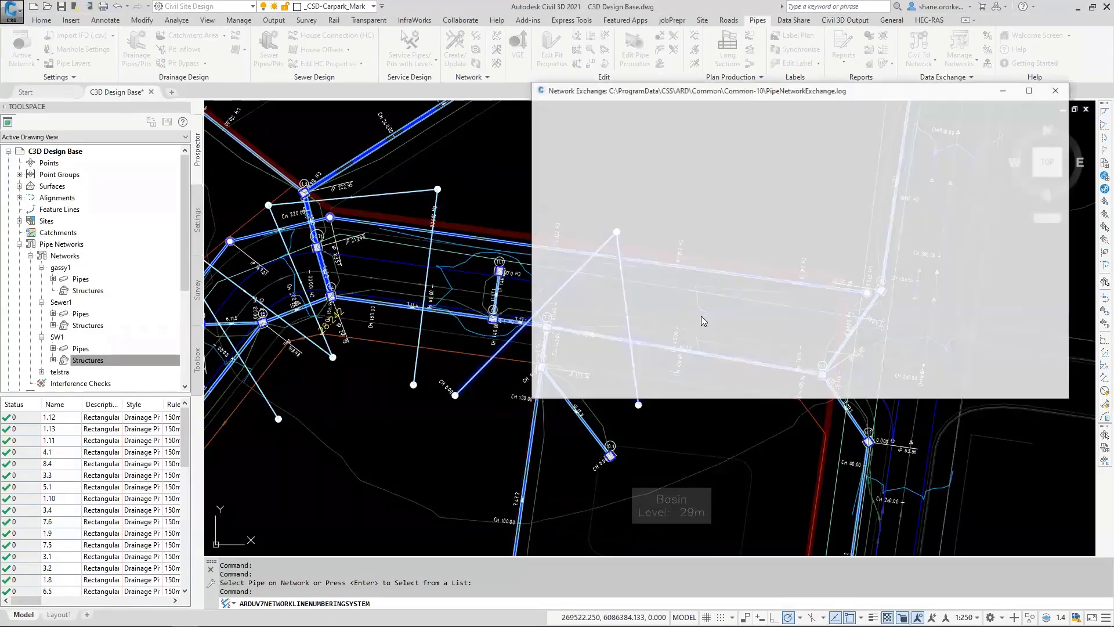
{"action": "left_click", "coordinate": [1056, 92]}
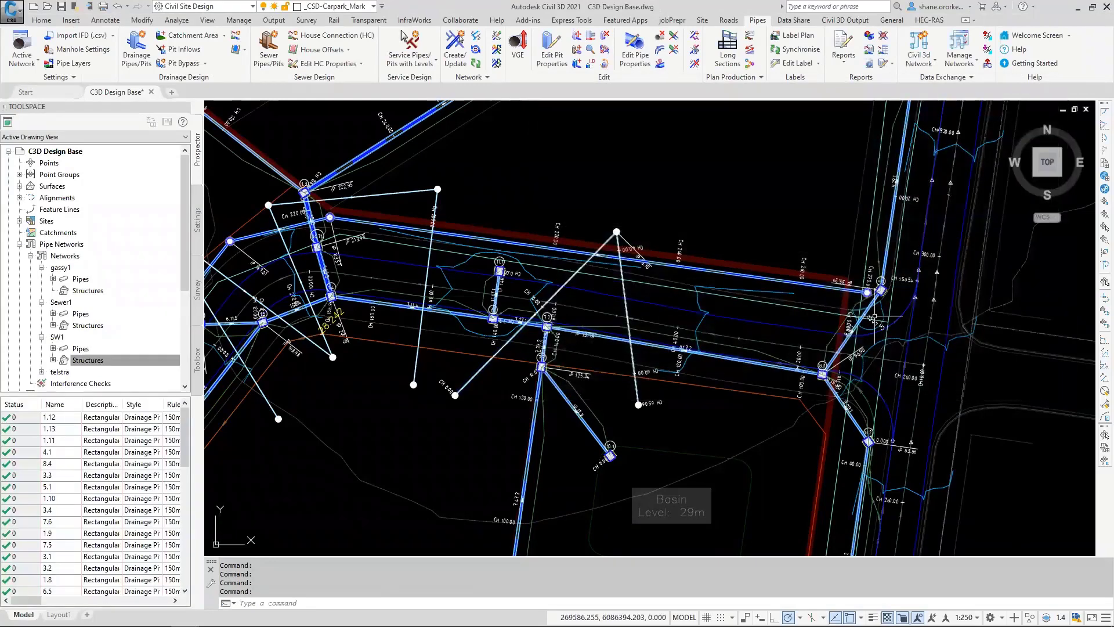
Step: Examine the telstra pipes and surface lines in the network's profile view
{"action": "scroll", "coordinate": [630, 445], "scroll_direction": "down", "scroll_amount": 12}
{"action": "scroll", "coordinate": [637, 431], "scroll_direction": "up", "scroll_amount": 12}
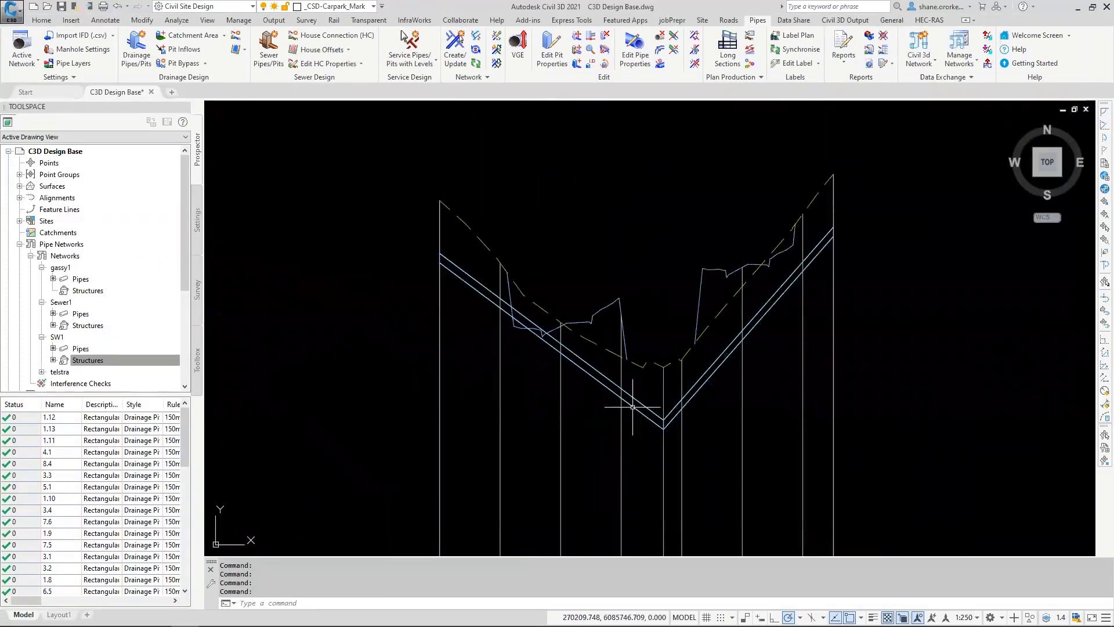
{"action": "middle_click_drag", "start_coordinate": [633, 407], "coordinate": [646, 302]}
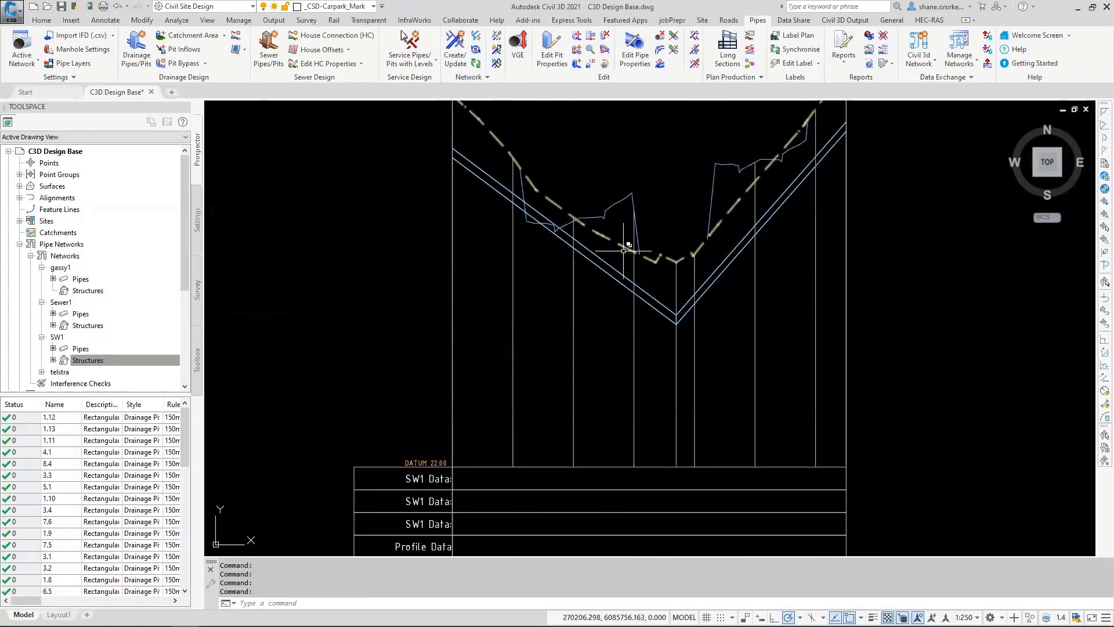
Step: Return to the site plan and list the gassy1 network's pipes for review
{"action": "scroll", "coordinate": [624, 251], "scroll_direction": "down", "scroll_amount": 12}
{"action": "middle_click_drag", "start_coordinate": [487, 248], "coordinate": [764, 339]}
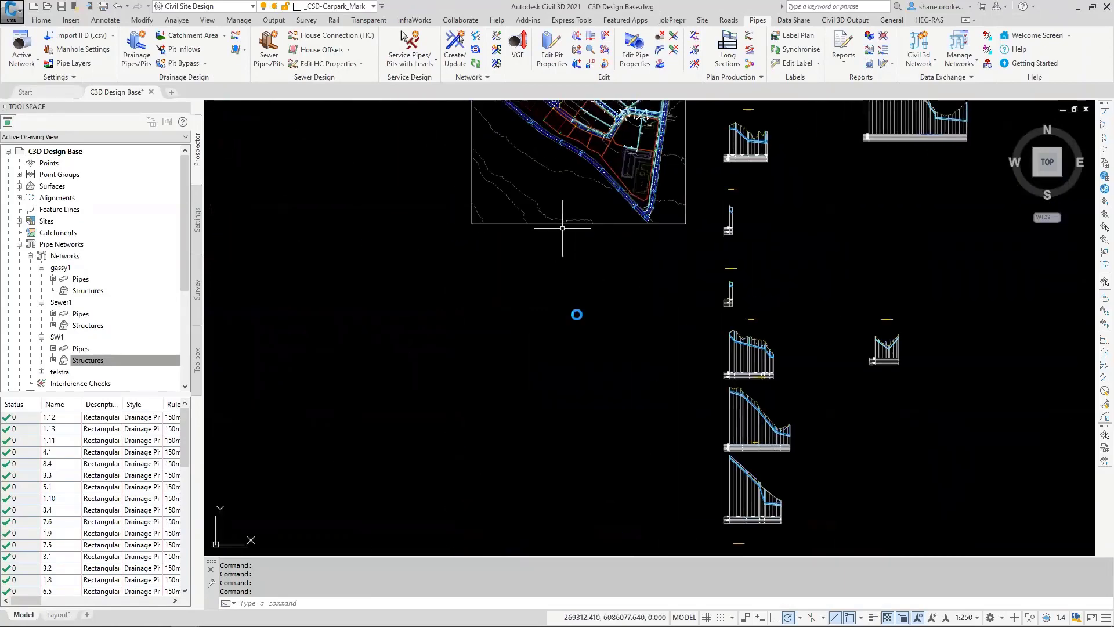
{"action": "mouse_move", "coordinate": [563, 228]}
{"action": "middle_mouse_down"}
{"action": "mouse_move", "coordinate": [584, 331]}
{"action": "mouse_move", "coordinate": [570, 386]}
{"action": "middle_mouse_up"}
{"action": "scroll", "coordinate": [639, 268], "scroll_direction": "up", "scroll_amount": 2}
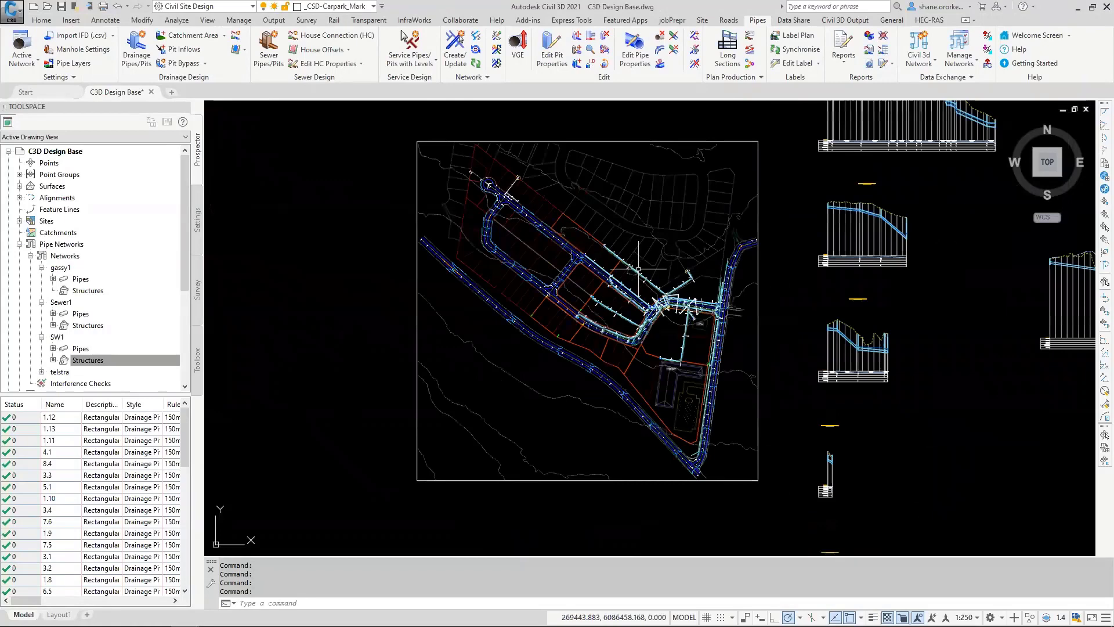
{"action": "scroll", "coordinate": [639, 269], "scroll_direction": "up", "scroll_amount": 4}
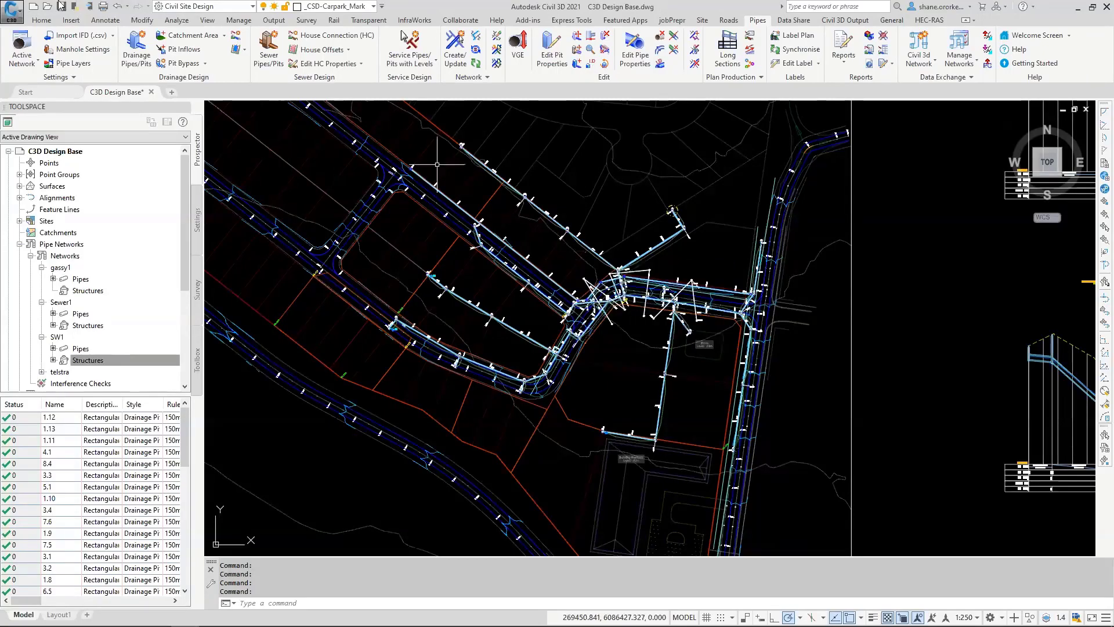
{"action": "left_click", "coordinate": [75, 279]}
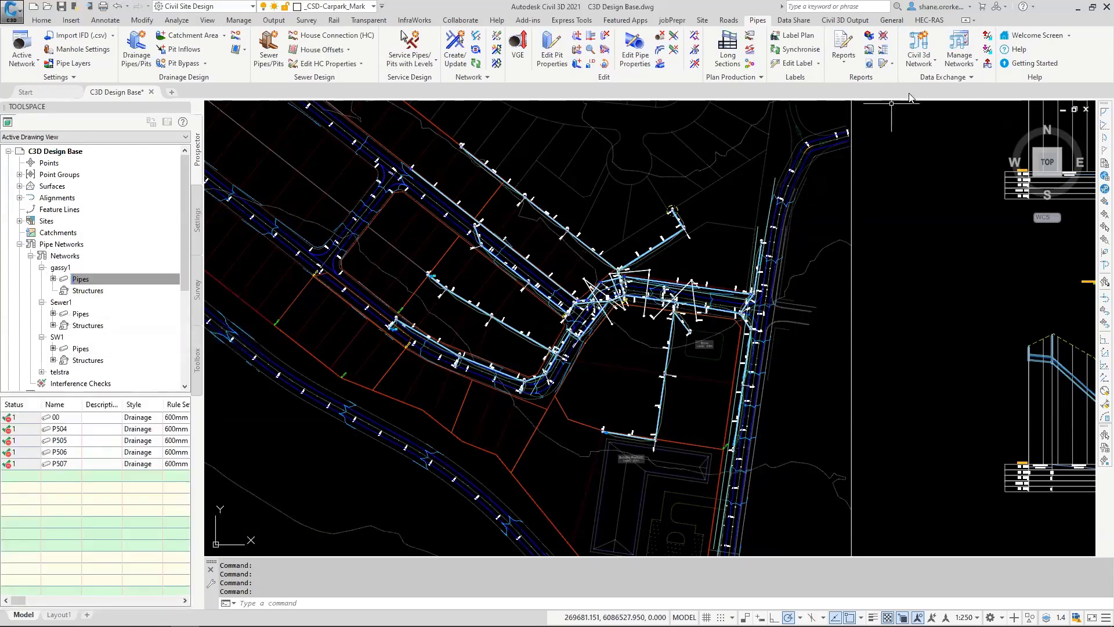
Step: Open the network manager and review the sync, dynamic and removal options for the SW1, Sewer1, gassy1 and telstra networks
{"action": "left_click", "coordinate": [922, 65]}
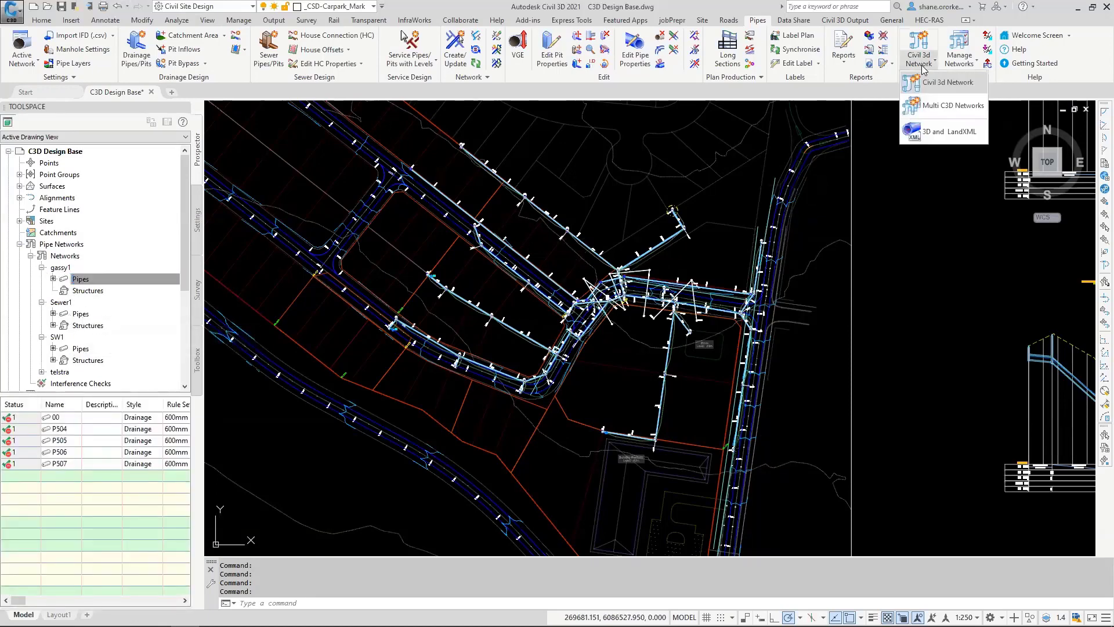
{"action": "left_click", "coordinate": [961, 60]}
{"action": "left_click", "coordinate": [973, 106]}
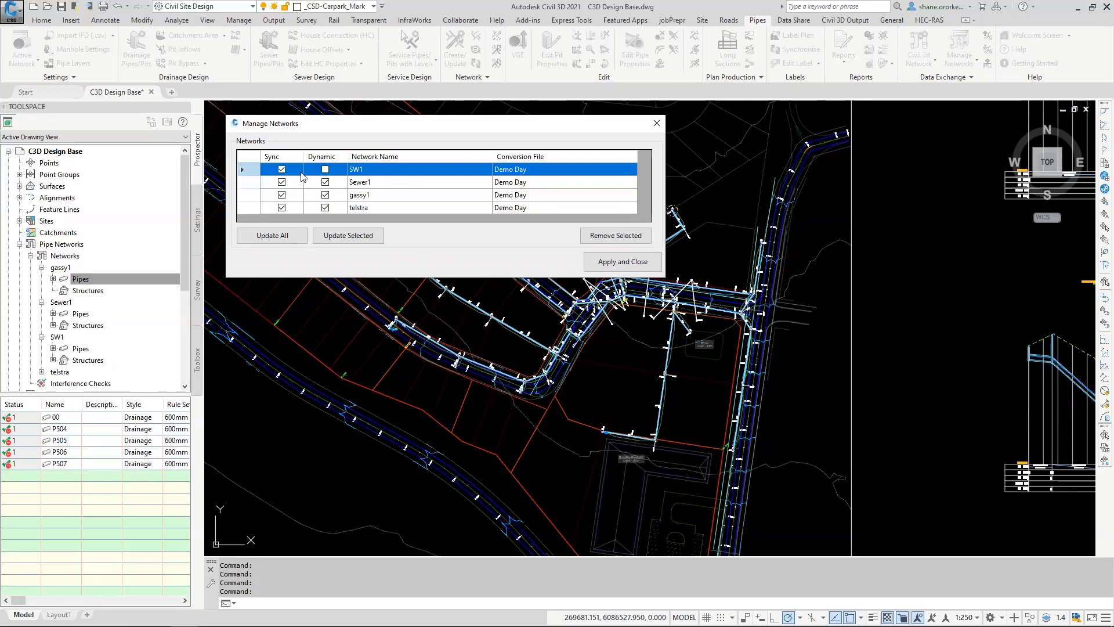
{"action": "left_click", "coordinate": [618, 236]}
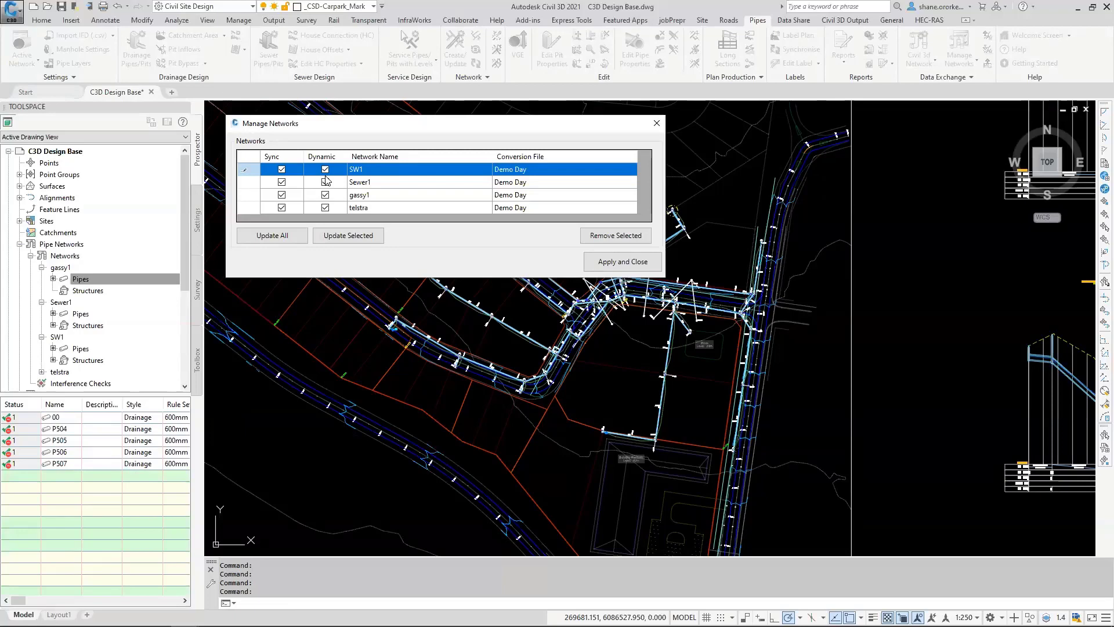
Step: Apply and close the network manager, and list the SW1 network's pipes with a wider description column
{"action": "left_click", "coordinate": [610, 268]}
{"action": "mouse_move", "coordinate": [420, 271]}
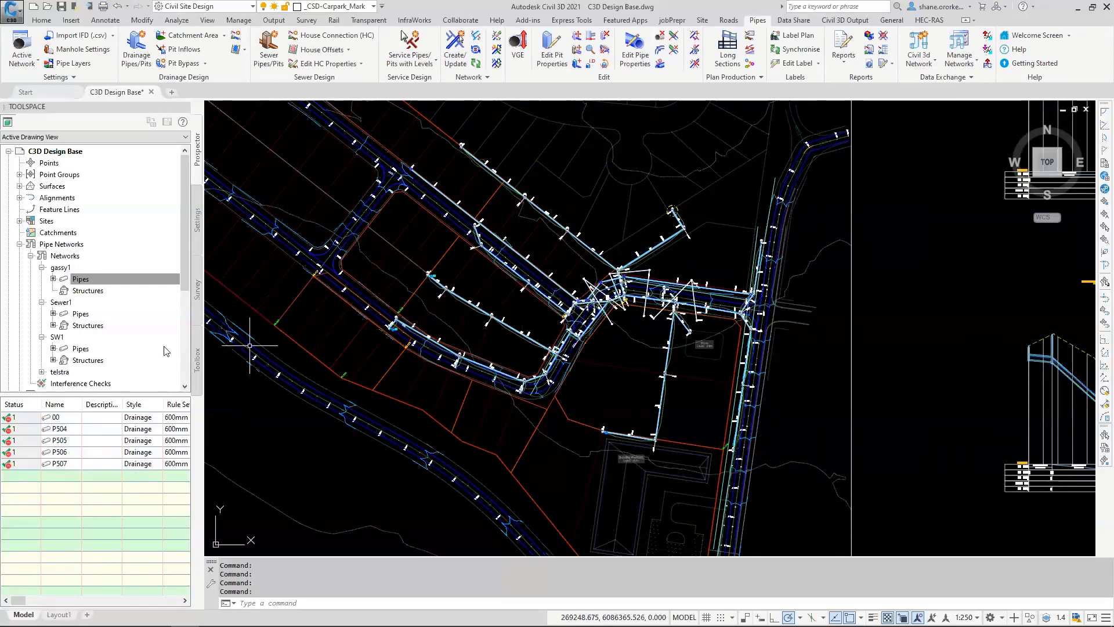
{"action": "left_click", "coordinate": [166, 277]}
{"action": "left_click", "coordinate": [42, 267]}
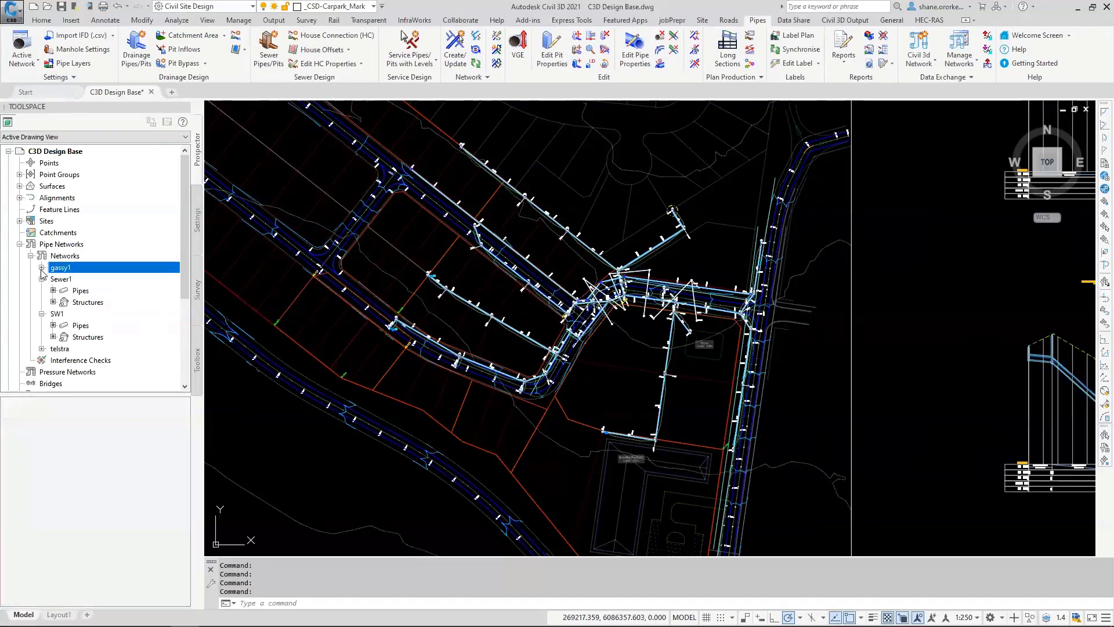
{"action": "left_click", "coordinate": [42, 279]}
{"action": "left_click", "coordinate": [42, 290]}
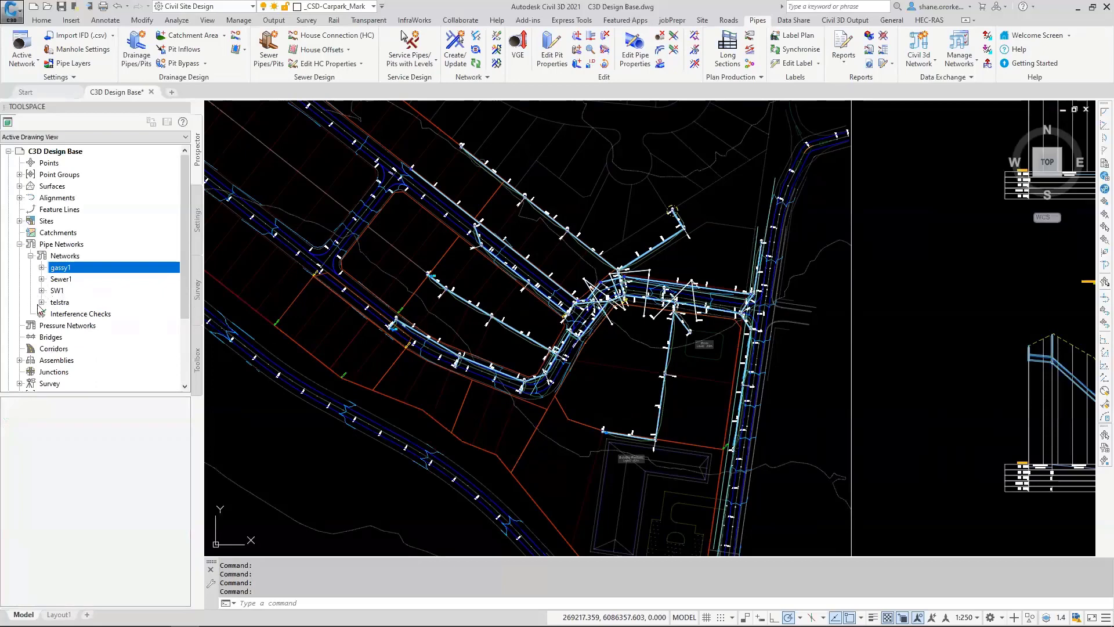
{"action": "left_click", "coordinate": [42, 291]}
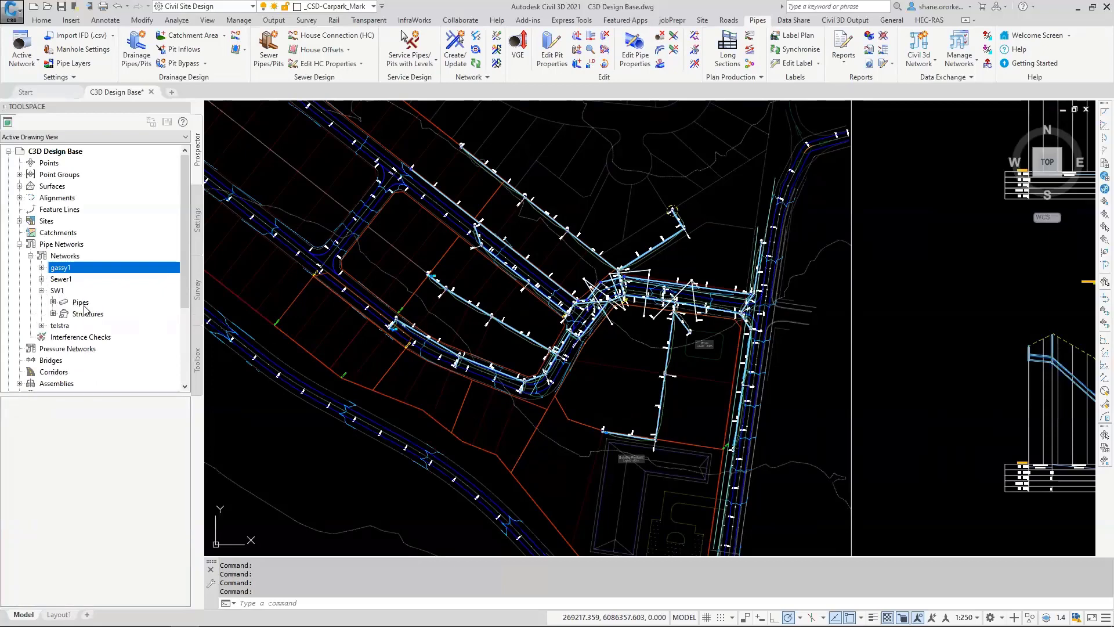
{"action": "left_click", "coordinate": [80, 302]}
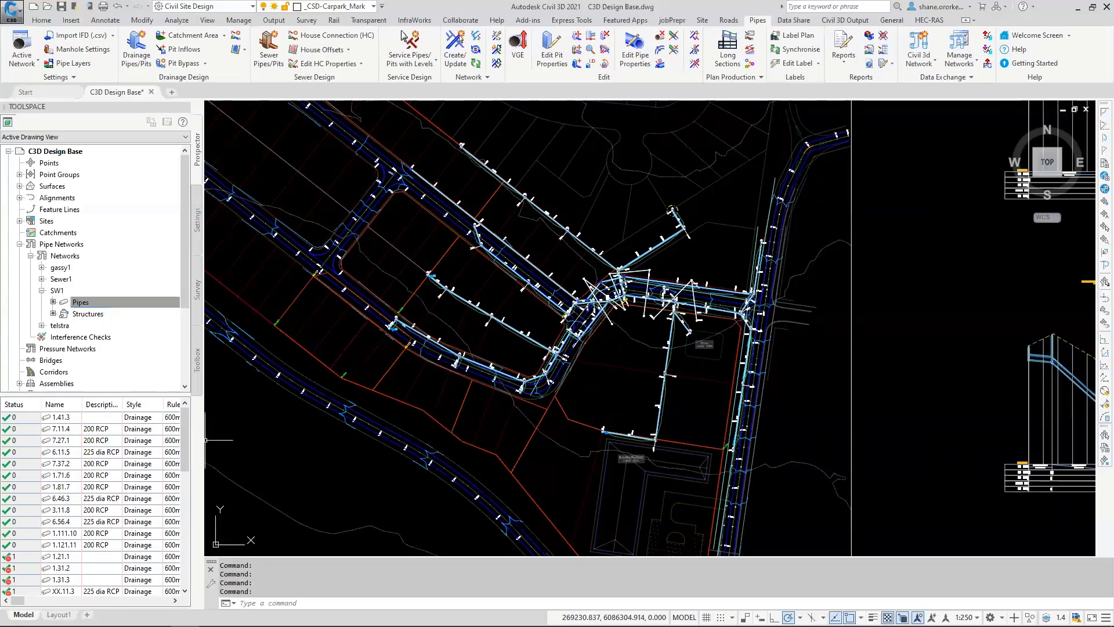
{"action": "left_click_drag", "start_coordinate": [122, 408], "coordinate": [149, 408]}
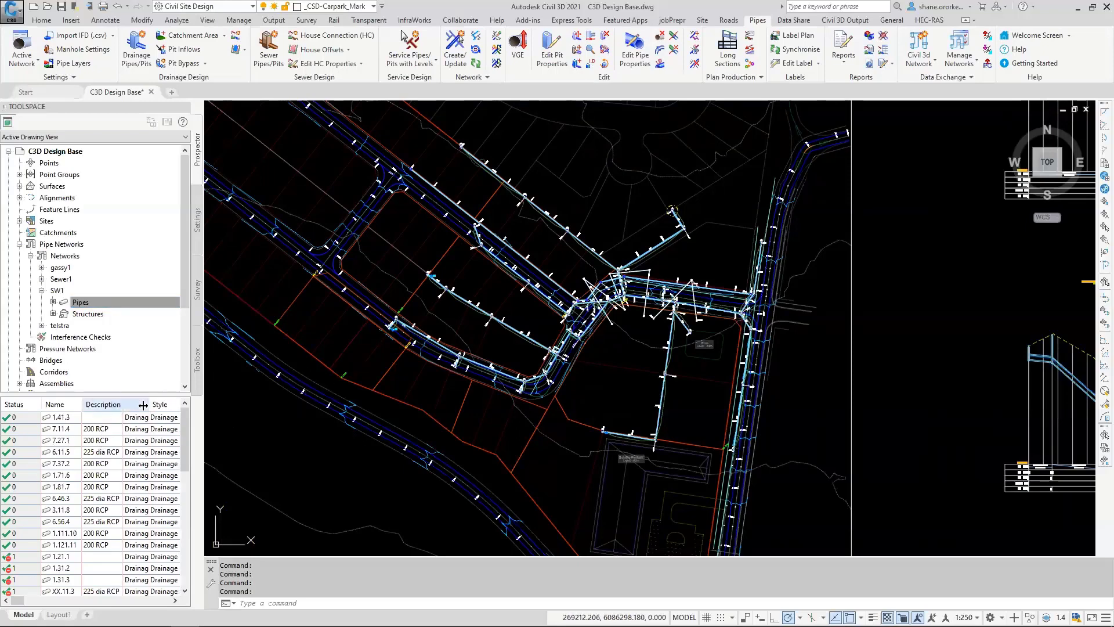
Step: Load the Demo Day conversion file in the network exchange settings, review its pipe name and description override options, and close the settings
{"action": "left_click", "coordinate": [921, 61]}
{"action": "left_click", "coordinate": [960, 60]}
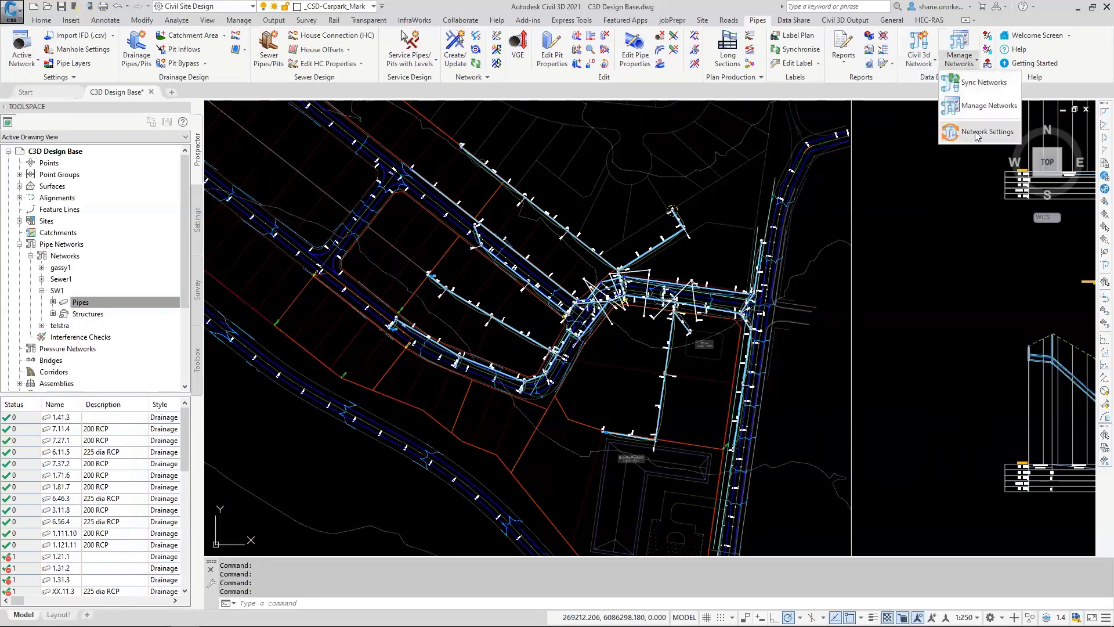
{"action": "left_click", "coordinate": [981, 131]}
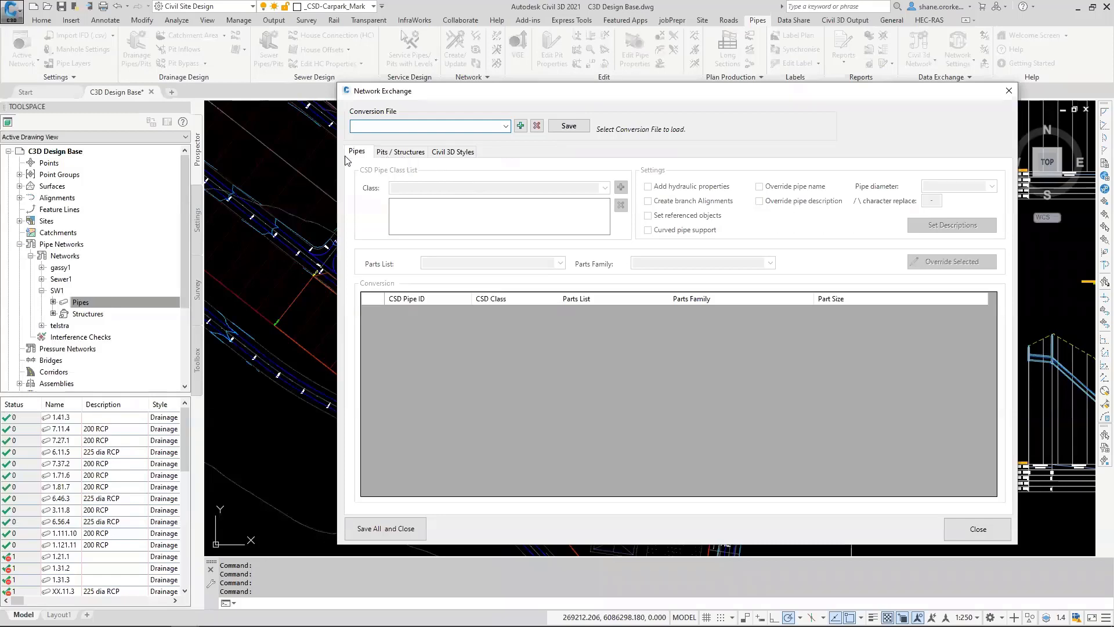
{"action": "left_click", "coordinate": [505, 126]}
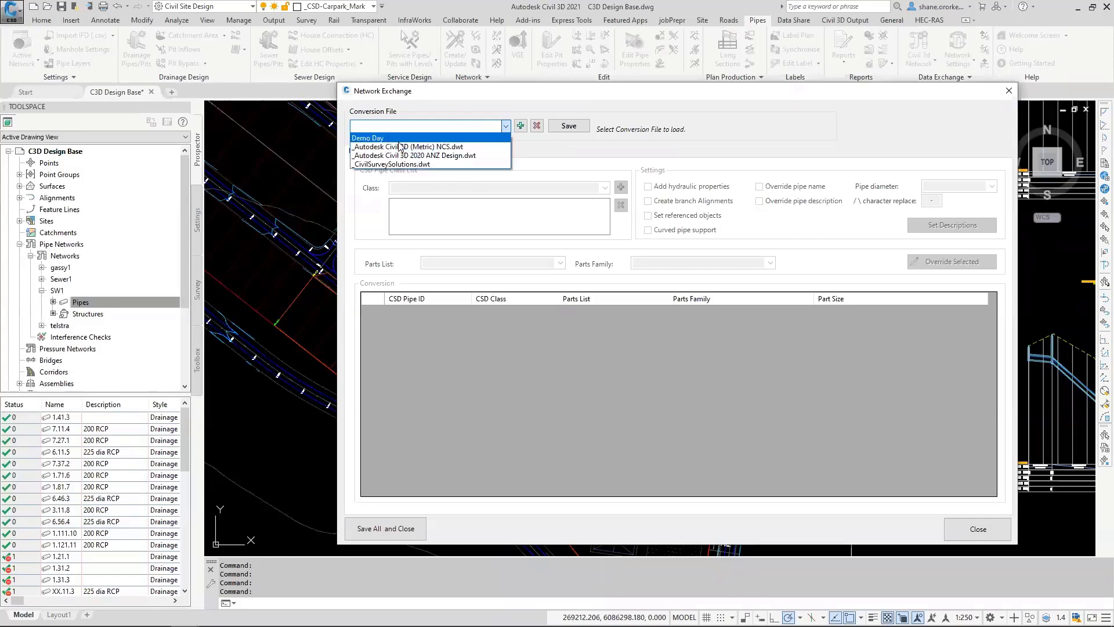
{"action": "left_click", "coordinate": [414, 149]}
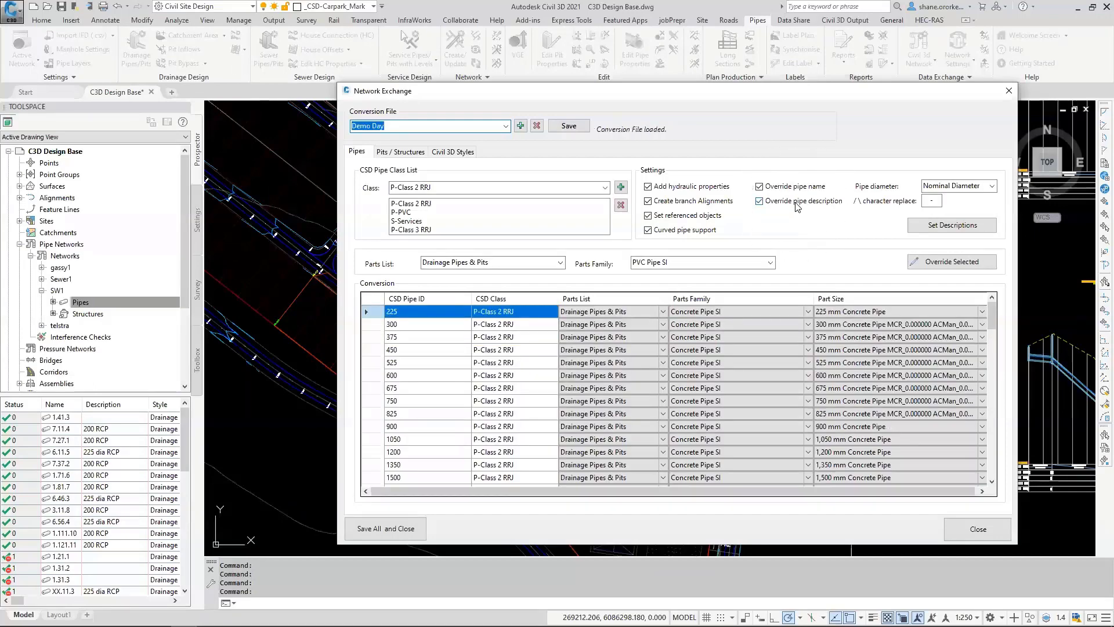
{"action": "left_click", "coordinate": [978, 530]}
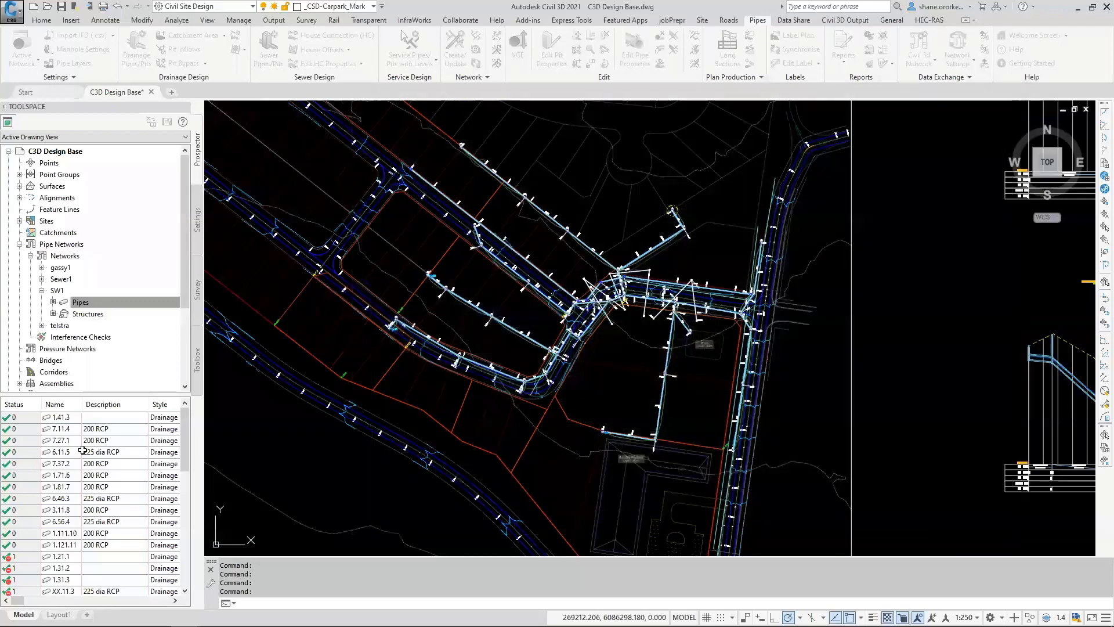
Step: Review the descriptions of several pipes in the SW1 network's pipe list
{"action": "left_click", "coordinate": [110, 428]}
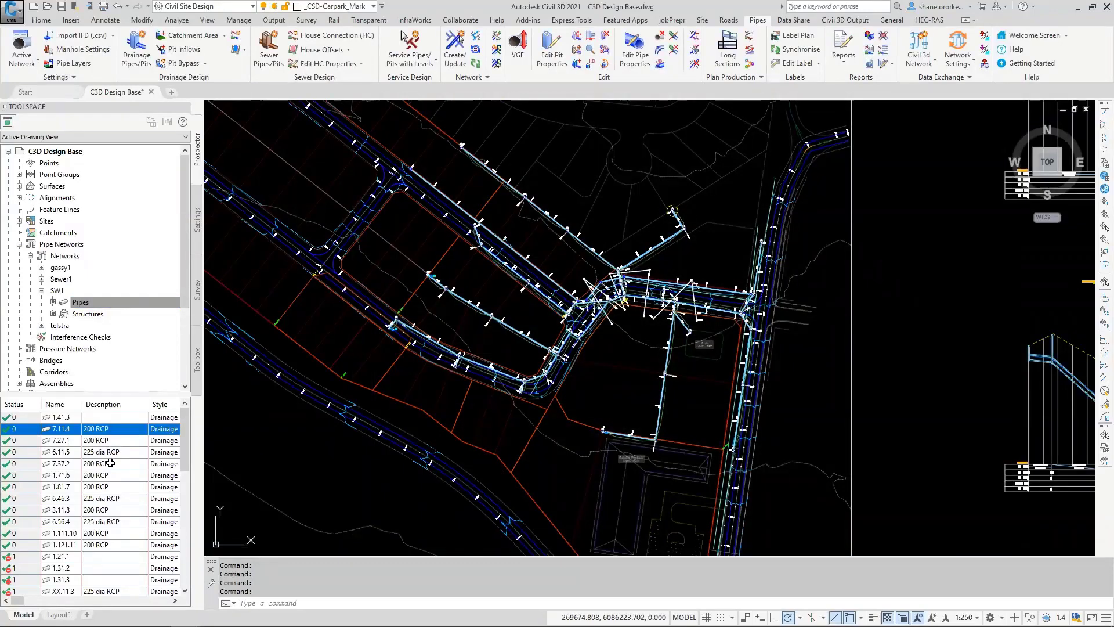
{"action": "left_click", "coordinate": [110, 464]}
{"action": "left_click", "coordinate": [108, 487]}
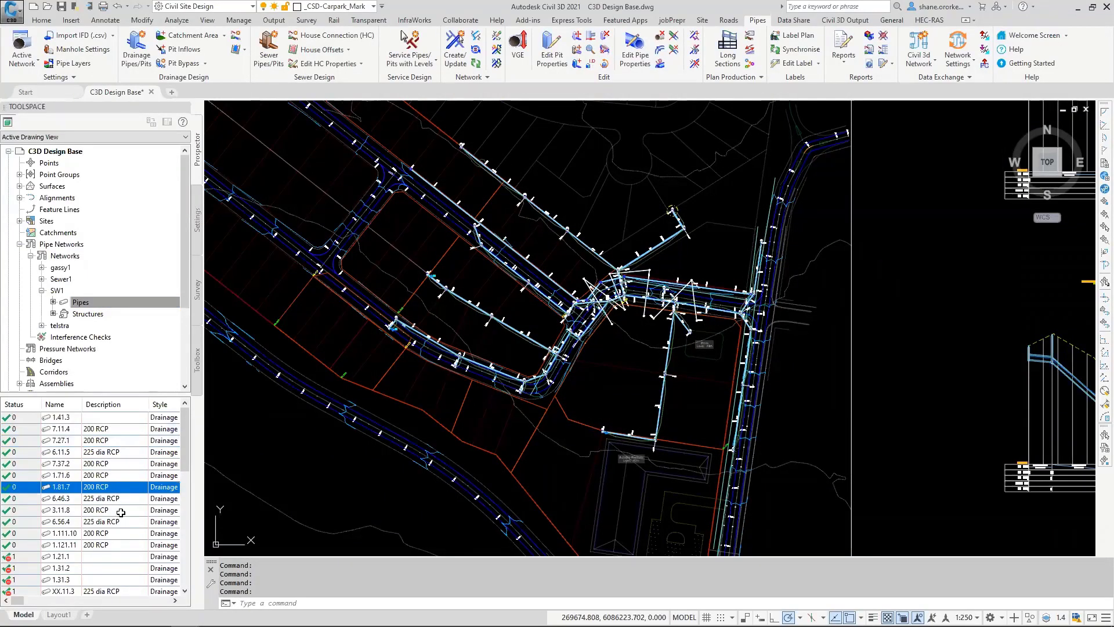
{"action": "left_click", "coordinate": [121, 510]}
Step: List the SW1 network's structures with a wider description column and inspect the description of structure 8.4
{"action": "left_click", "coordinate": [87, 314]}
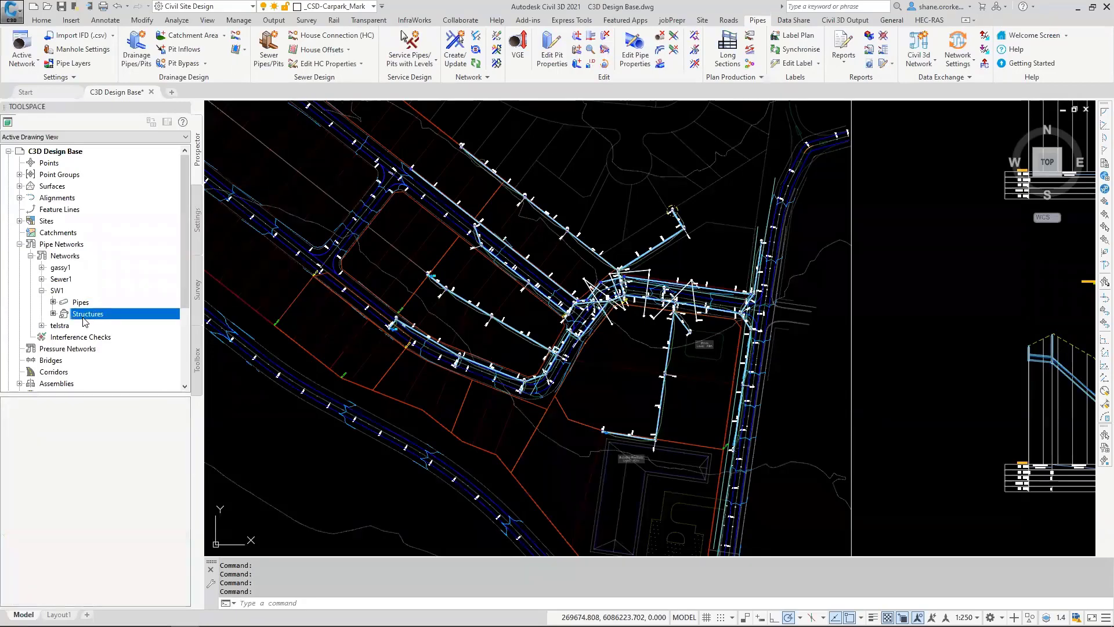
{"action": "left_click_drag", "start_coordinate": [155, 405], "coordinate": [201, 437]}
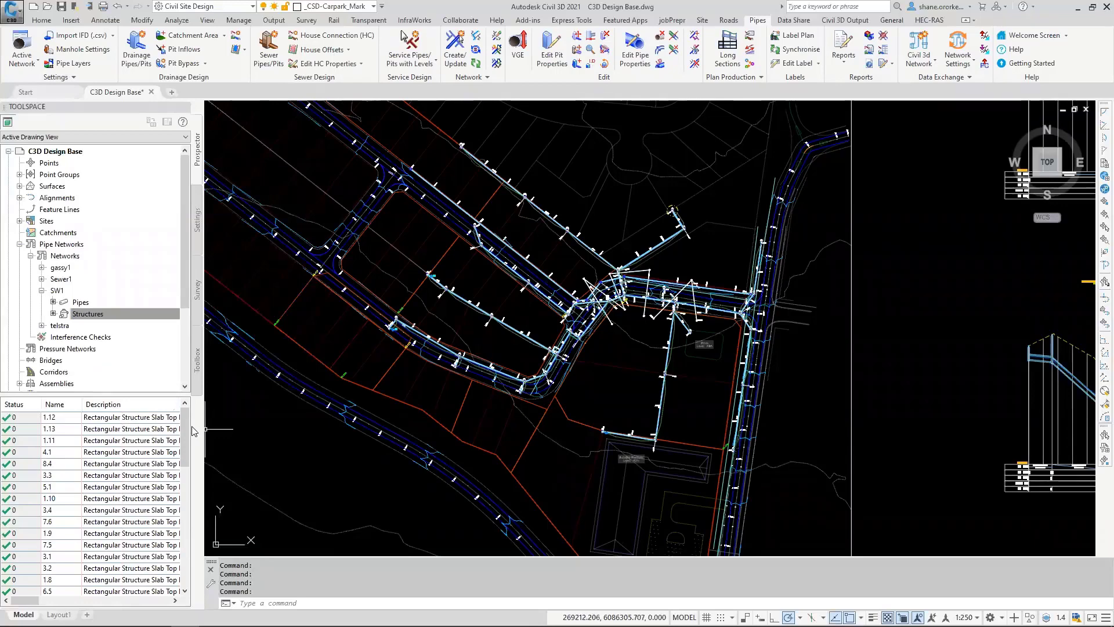
{"action": "left_click", "coordinate": [125, 463]}
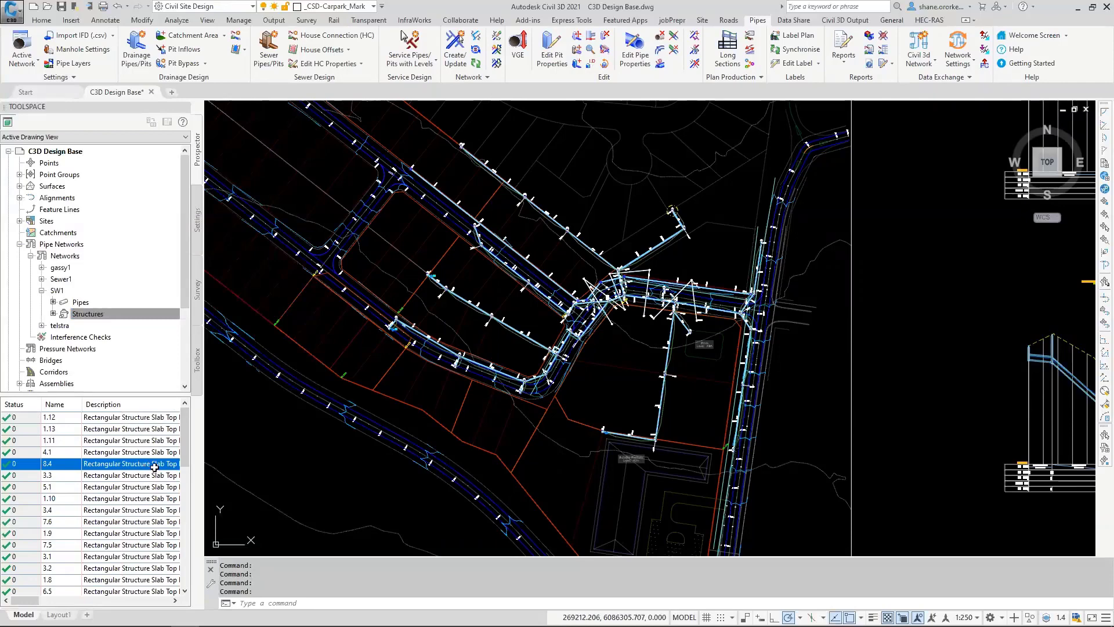
{"action": "left_click", "coordinate": [132, 462]}
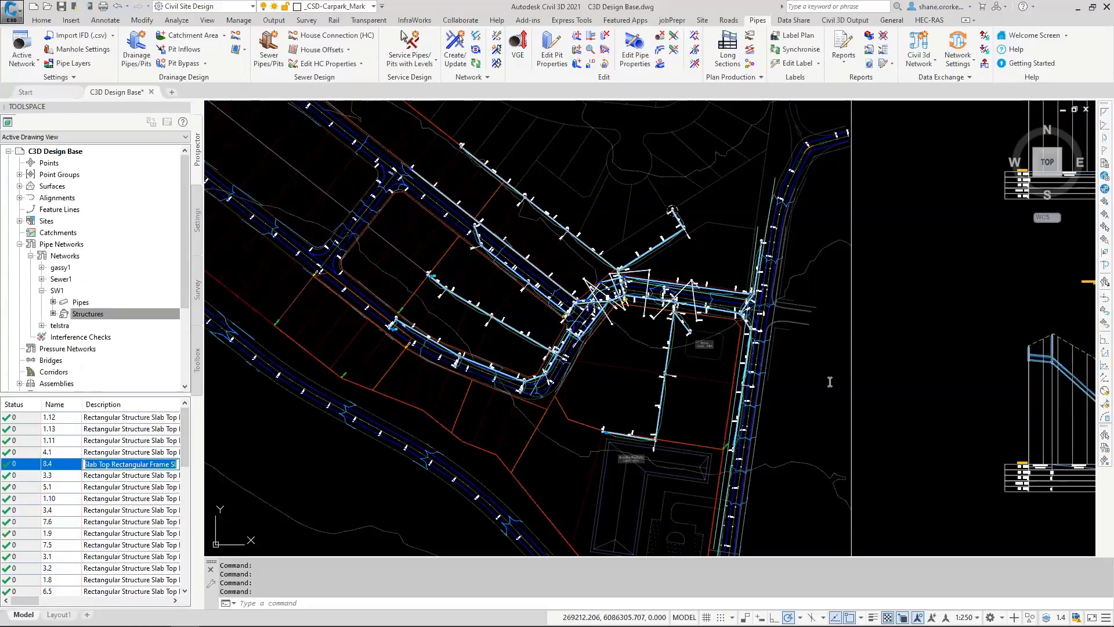
{"action": "left_click", "coordinate": [898, 369]}
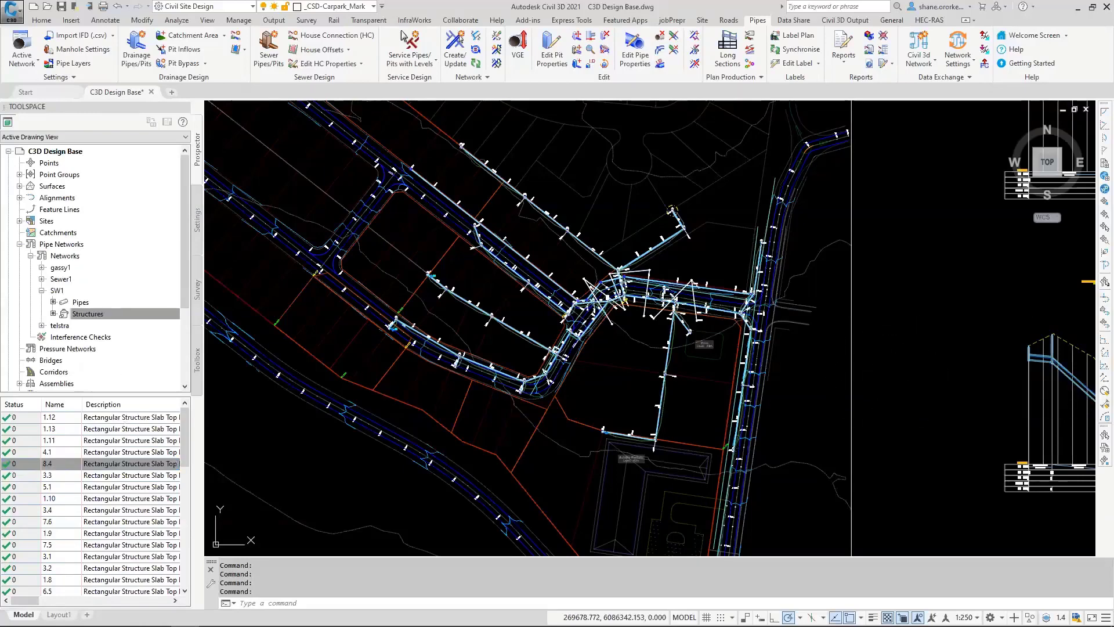
Step: Save the drawing and open the 3D Model Viewer with the TotalModel design and NS base surfaces displayed
{"action": "key", "text": "ctrl+s"}
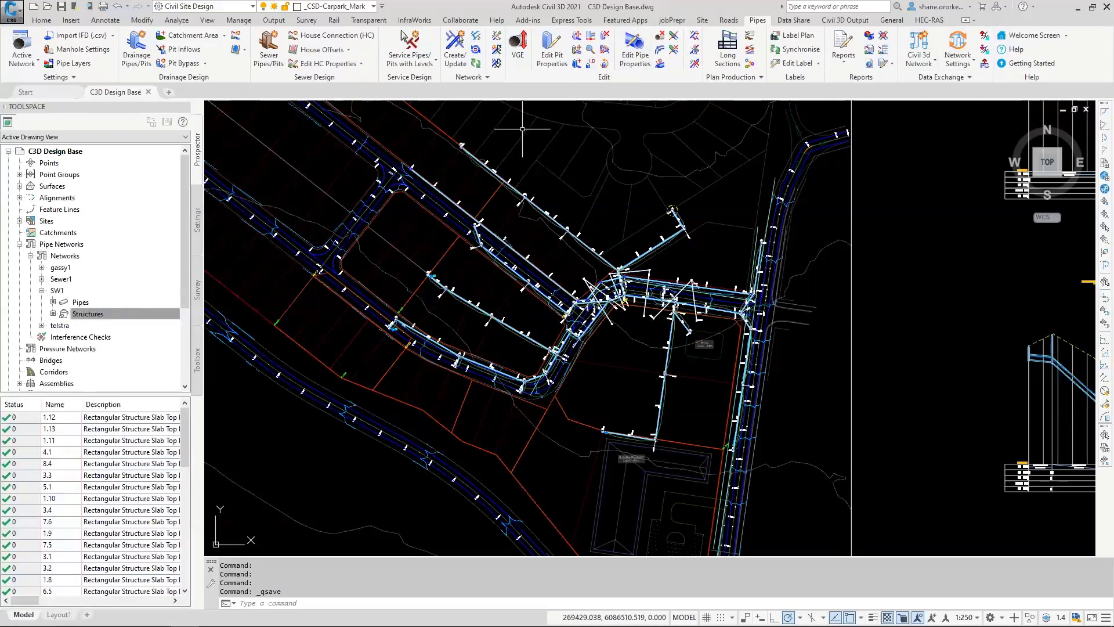
{"action": "left_click", "coordinate": [729, 20]}
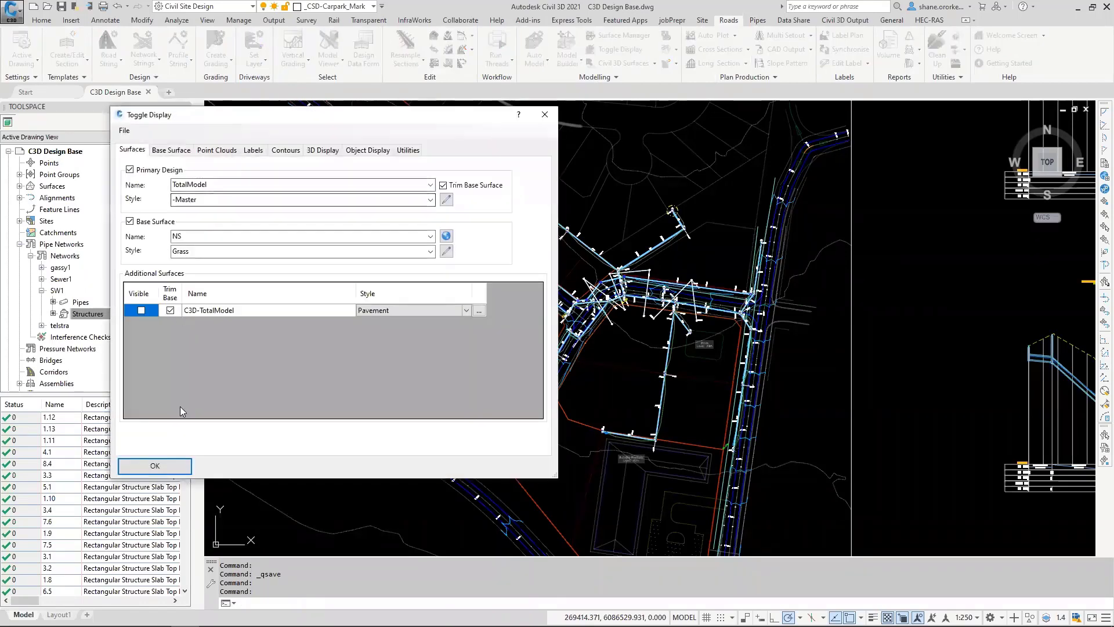
{"action": "left_click", "coordinate": [155, 465]}
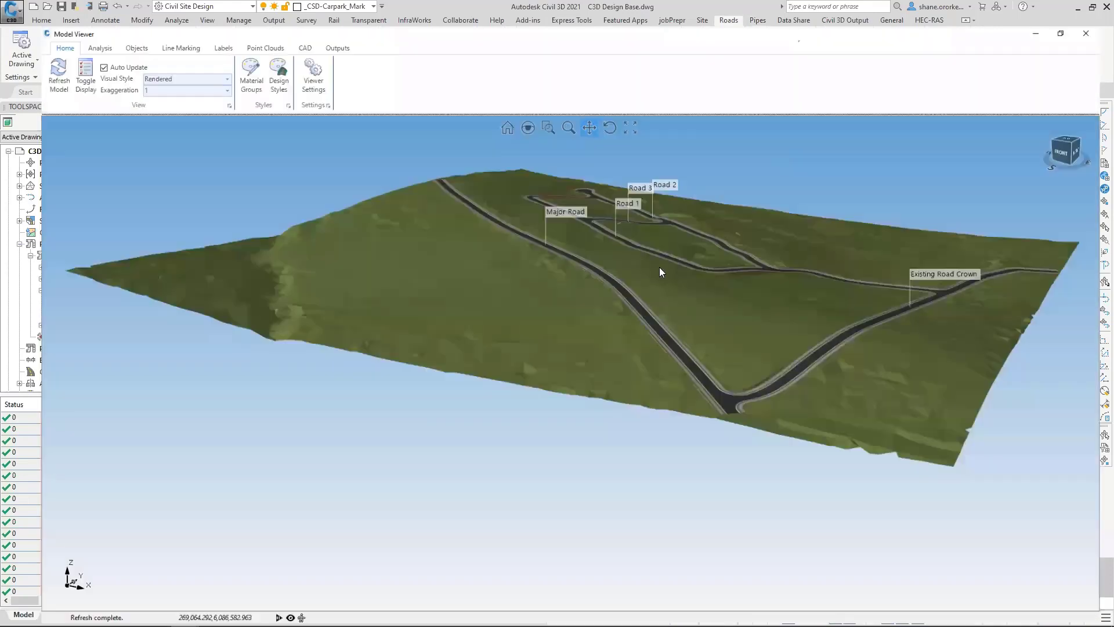
{"action": "key", "text": "ctrl"}
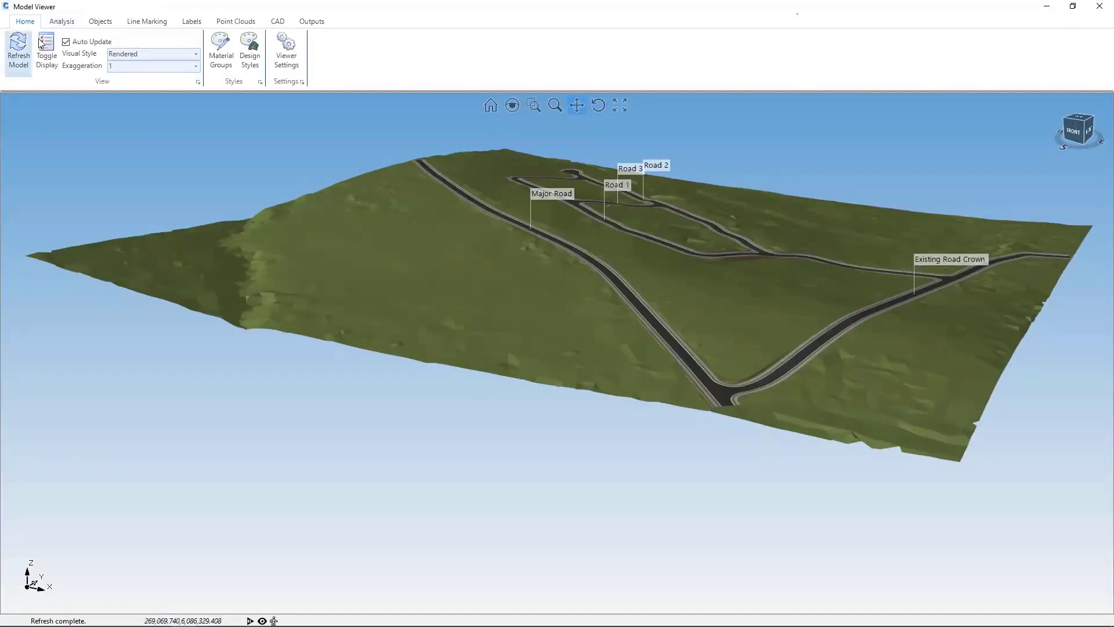
Step: Turn on pipe network display in the 3D model and set Network2's colour to orange
{"action": "left_click", "coordinate": [97, 22]}
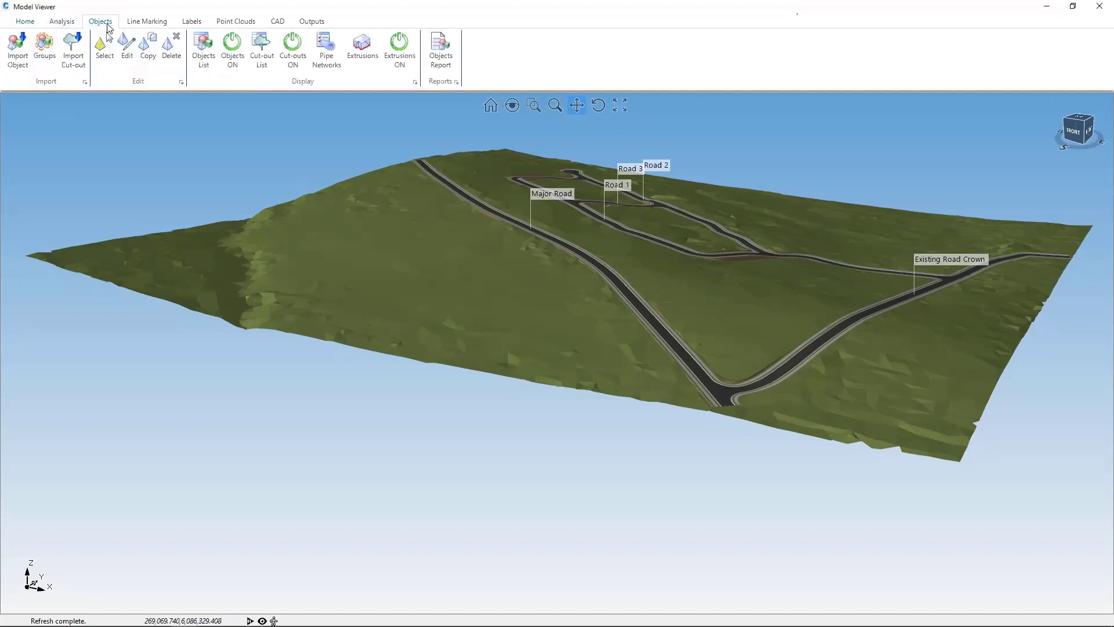
{"action": "left_click", "coordinate": [325, 45]}
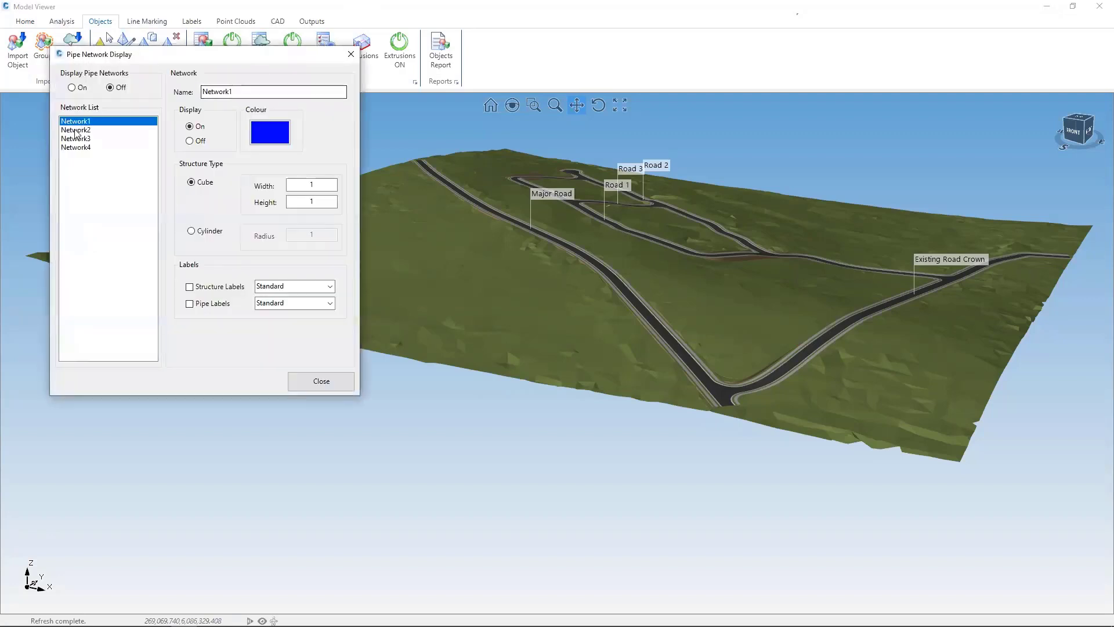
{"action": "left_click", "coordinate": [72, 88]}
{"action": "left_click", "coordinate": [87, 130]}
{"action": "left_click", "coordinate": [259, 137]}
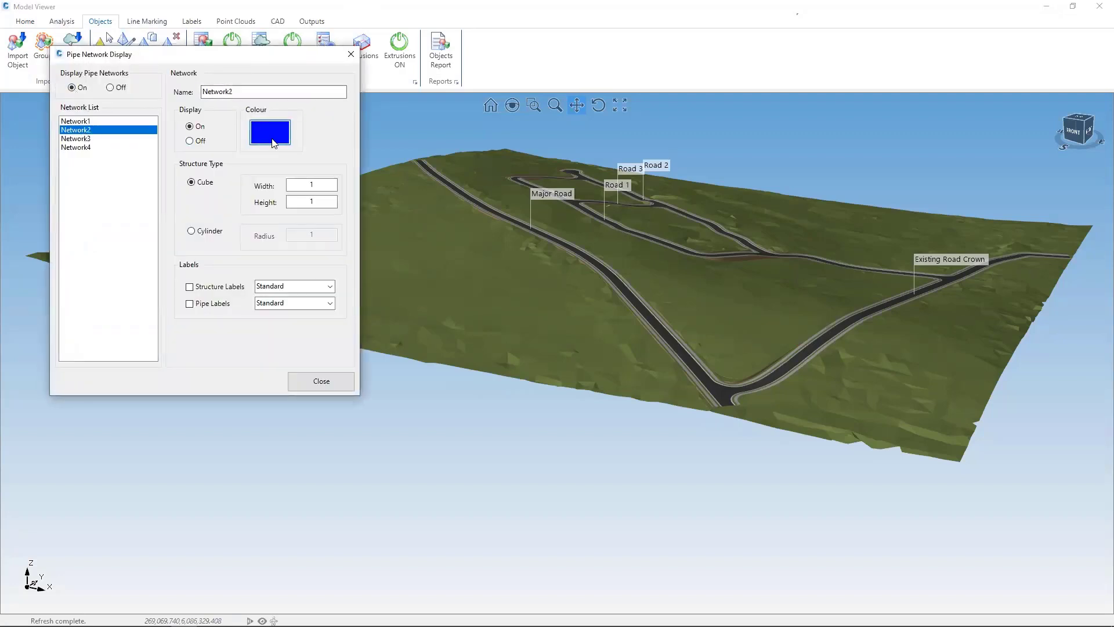
{"action": "left_click", "coordinate": [518, 219]}
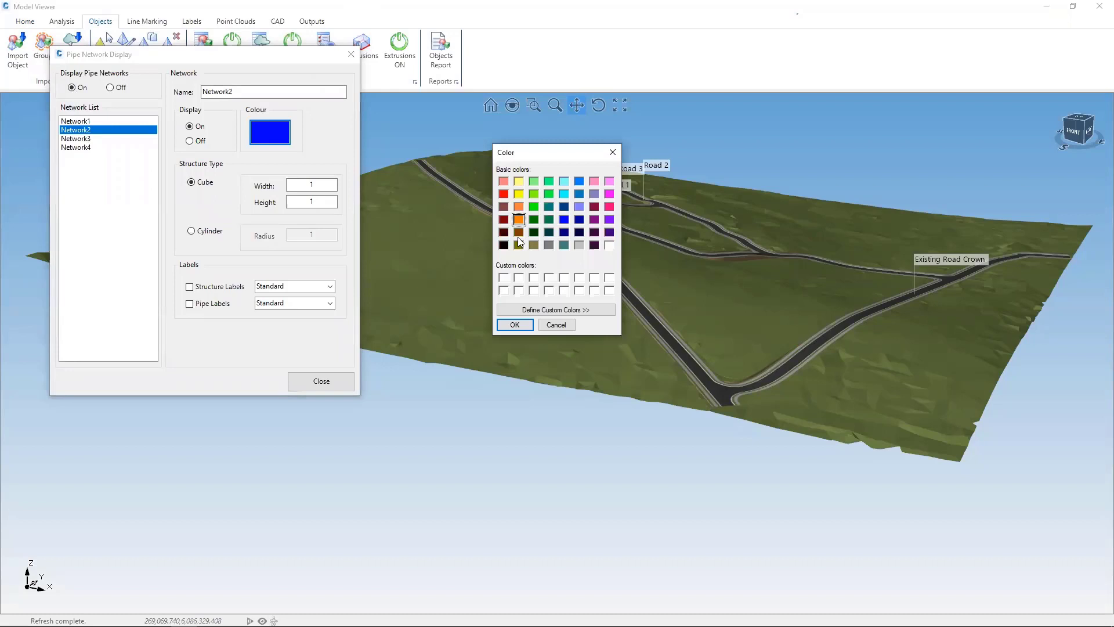
{"action": "left_click", "coordinate": [514, 325]}
Step: Set Network3's display colour to yellow
{"action": "left_click", "coordinate": [86, 138]}
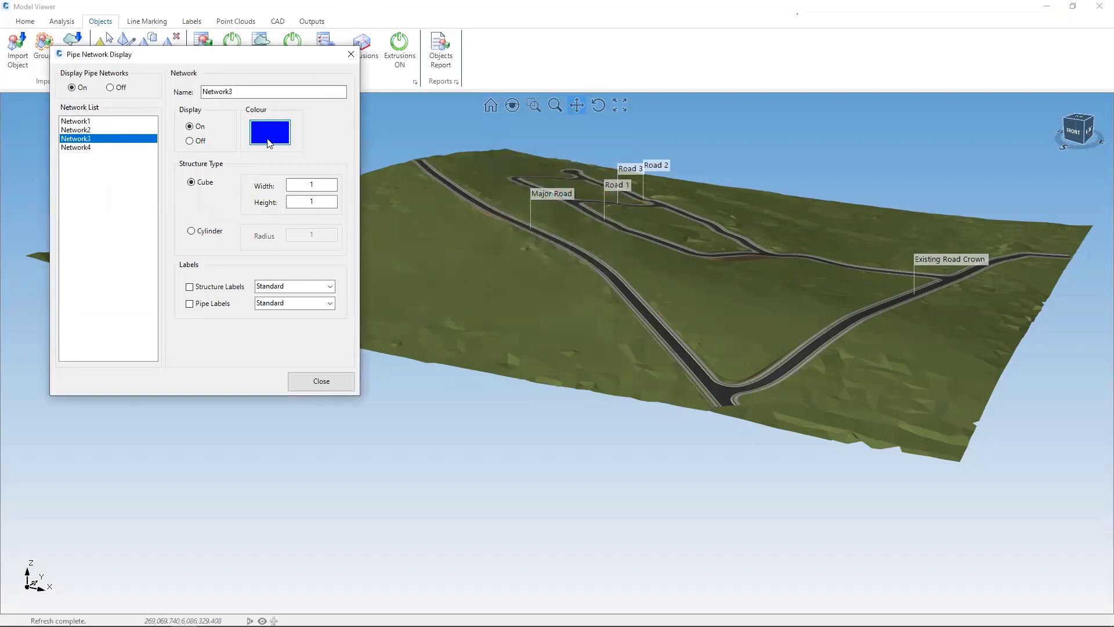
{"action": "left_click", "coordinate": [270, 142]}
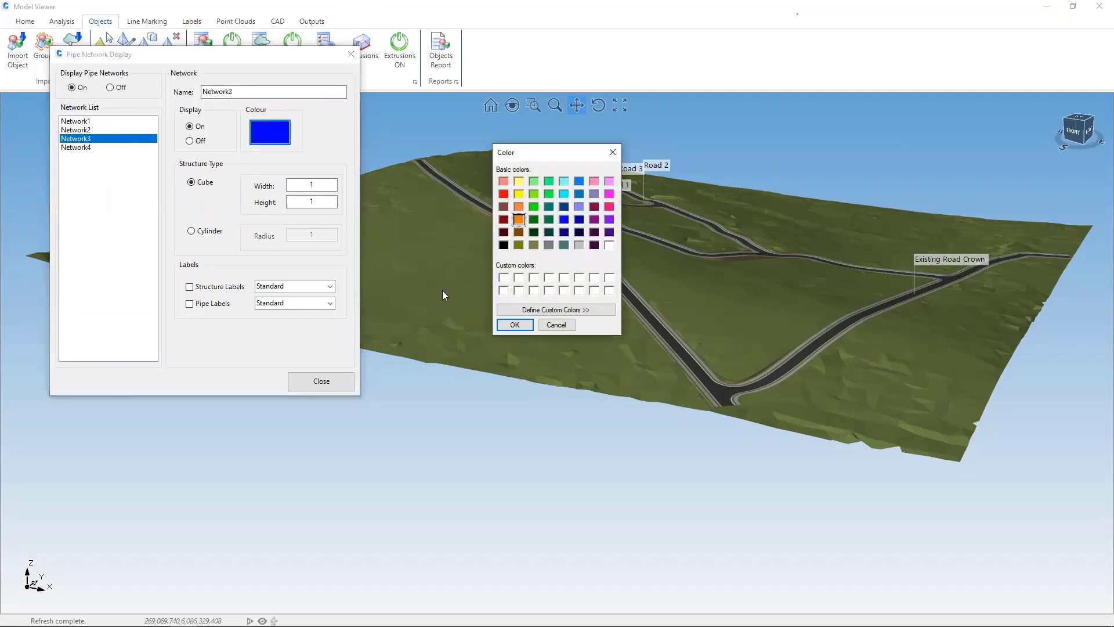
{"action": "left_click", "coordinate": [518, 195]}
{"action": "left_click", "coordinate": [515, 325]}
Step: Set Network4's display colour to red and its structure type to Cylinder, and close the pipe network display settings
{"action": "left_click", "coordinate": [88, 148]}
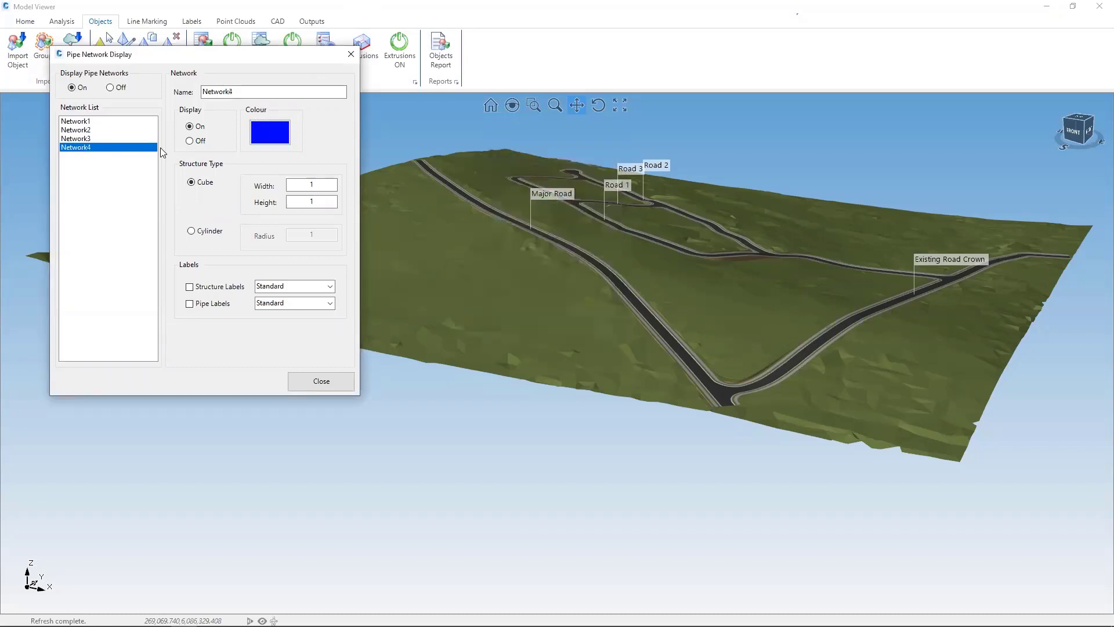
{"action": "left_click", "coordinate": [269, 142]}
{"action": "left_click", "coordinate": [503, 194]}
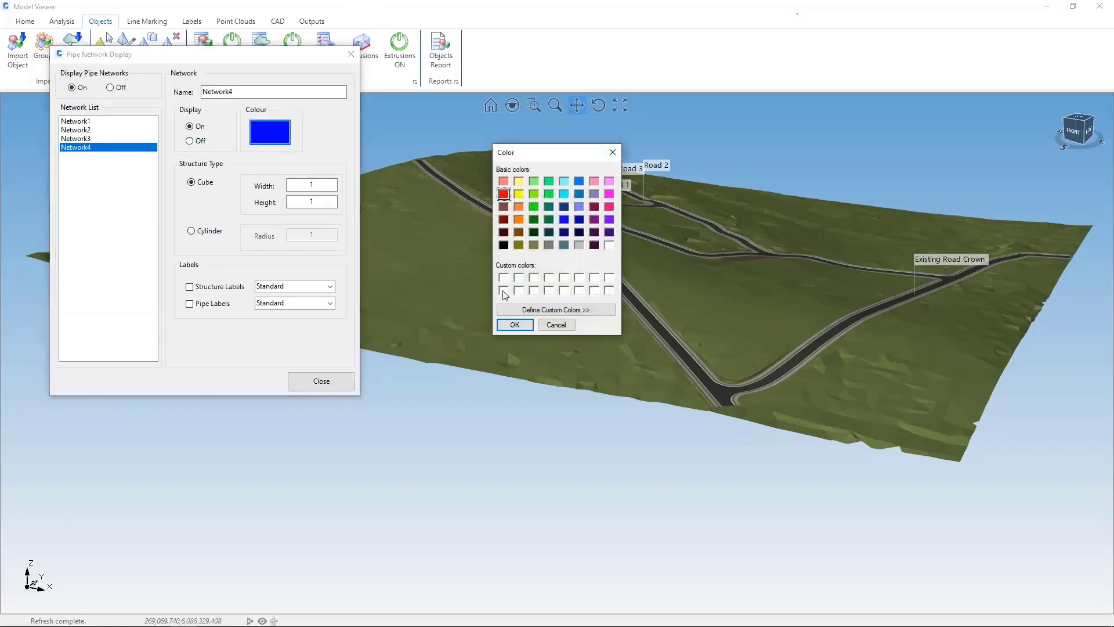
{"action": "left_click", "coordinate": [514, 325]}
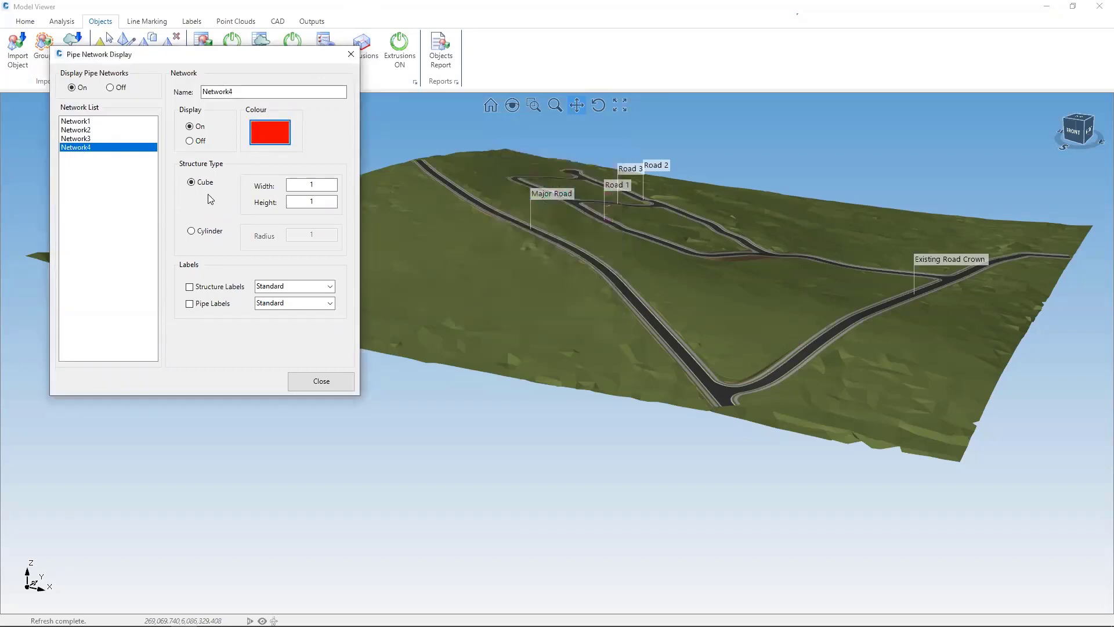
{"action": "left_click", "coordinate": [193, 232]}
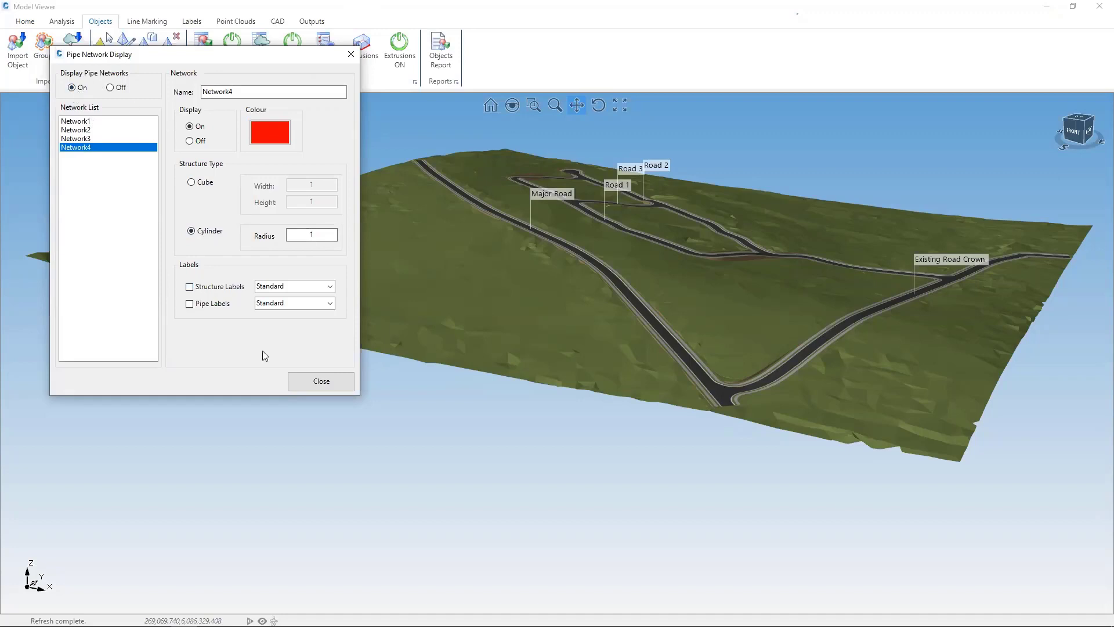
{"action": "left_click", "coordinate": [321, 381]}
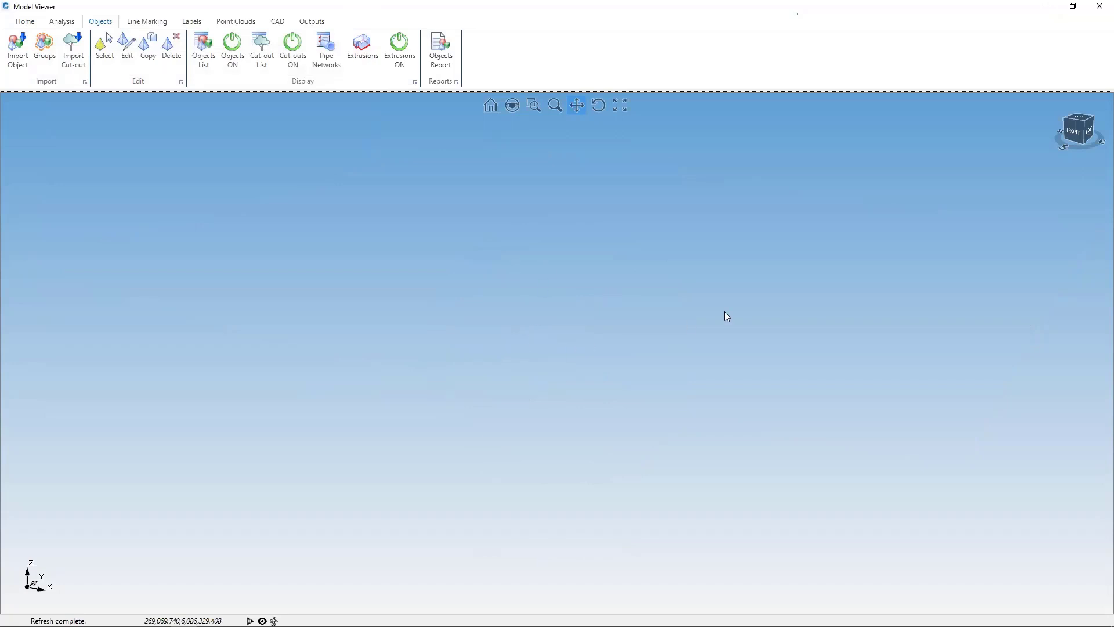
Step: Try to bring the road model back into view by fitting it to its extents and panning
{"action": "left_click", "coordinate": [615, 108]}
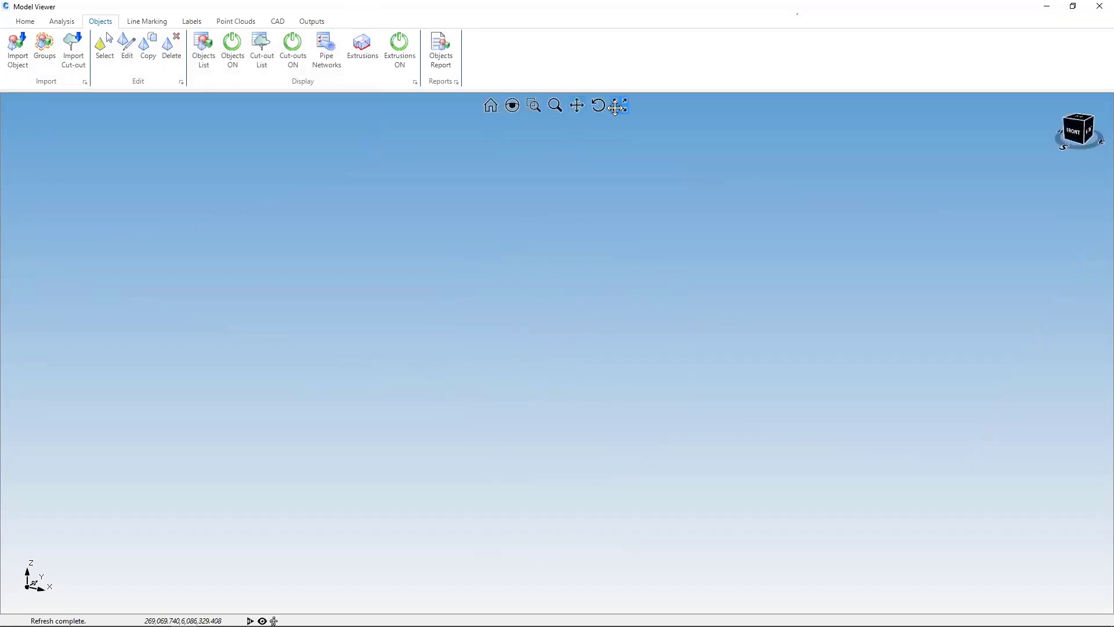
{"action": "left_click", "coordinate": [576, 105]}
{"action": "left_click_drag", "start_coordinate": [491, 187], "coordinate": [505, 248]}
{"action": "mouse_move", "coordinate": [490, 186]}
{"action": "left_mouse_down"}
{"action": "mouse_move", "coordinate": [555, 169]}
{"action": "mouse_move", "coordinate": [526, 215]}
{"action": "left_mouse_up"}
{"action": "left_click_drag", "start_coordinate": [580, 283], "coordinate": [516, 239]}
{"action": "left_click_drag", "start_coordinate": [504, 169], "coordinate": [460, 300]}
Step: Turn off the display of Network2, Network3 and Network4, leaving Network1 on, and close the pipe network display settings
{"action": "left_click", "coordinate": [327, 52]}
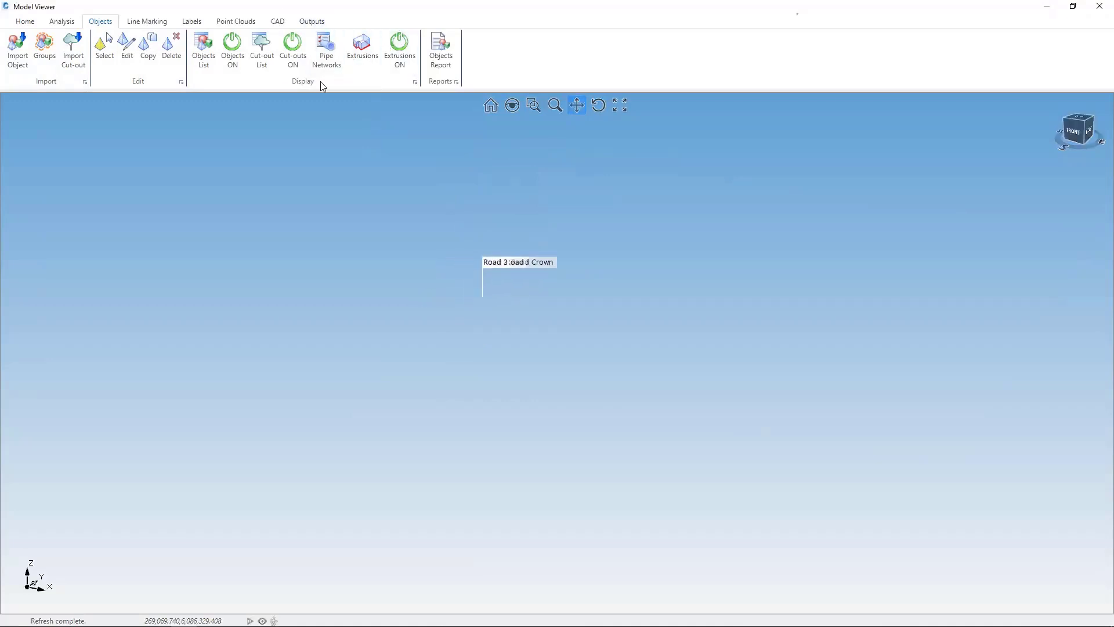
{"action": "left_click", "coordinate": [107, 148]}
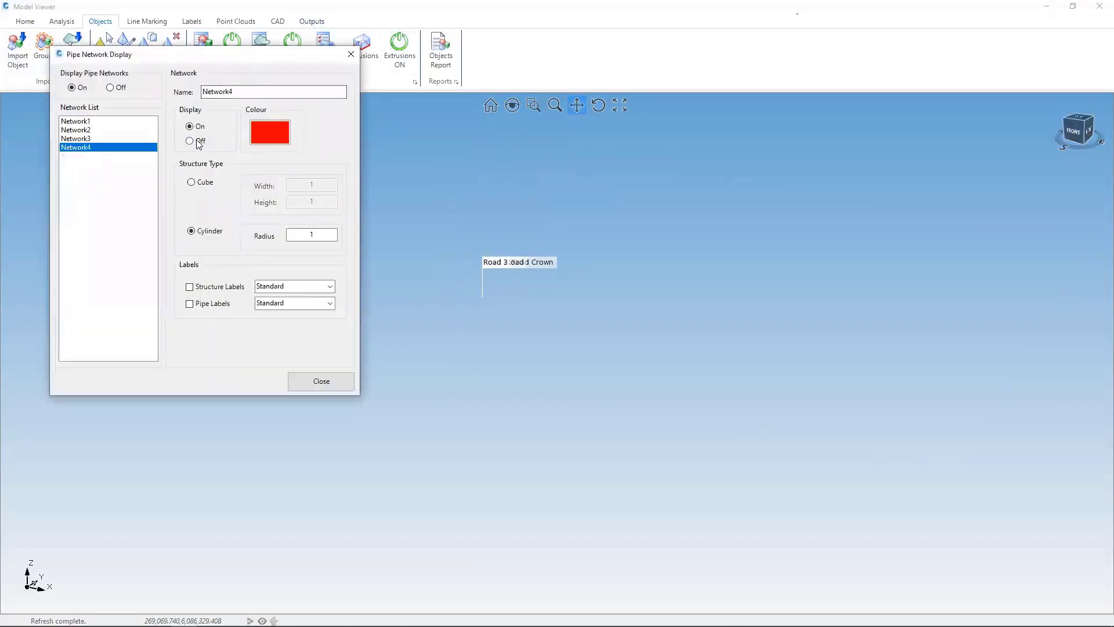
{"action": "left_click", "coordinate": [100, 139]}
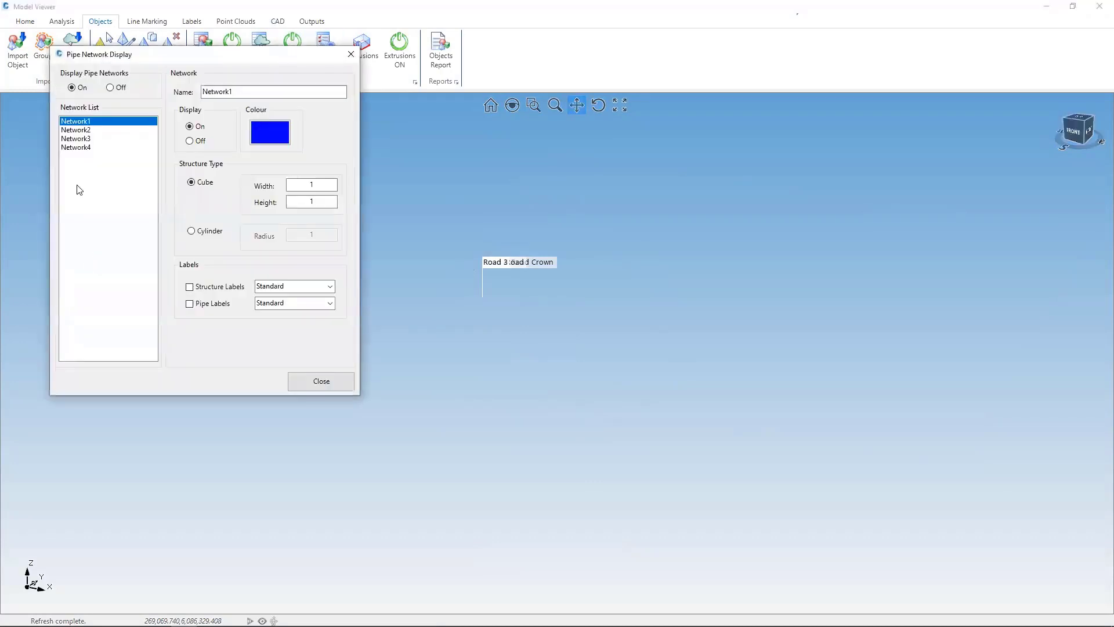
{"action": "left_click", "coordinate": [77, 130]}
{"action": "left_click", "coordinate": [190, 141]}
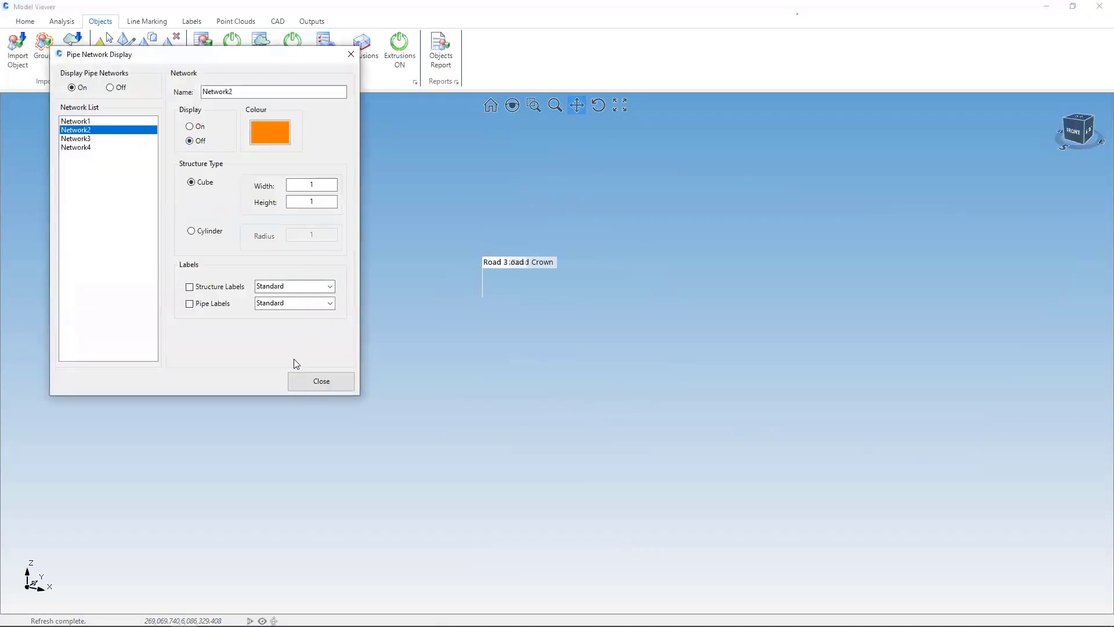
{"action": "left_click", "coordinate": [317, 381]}
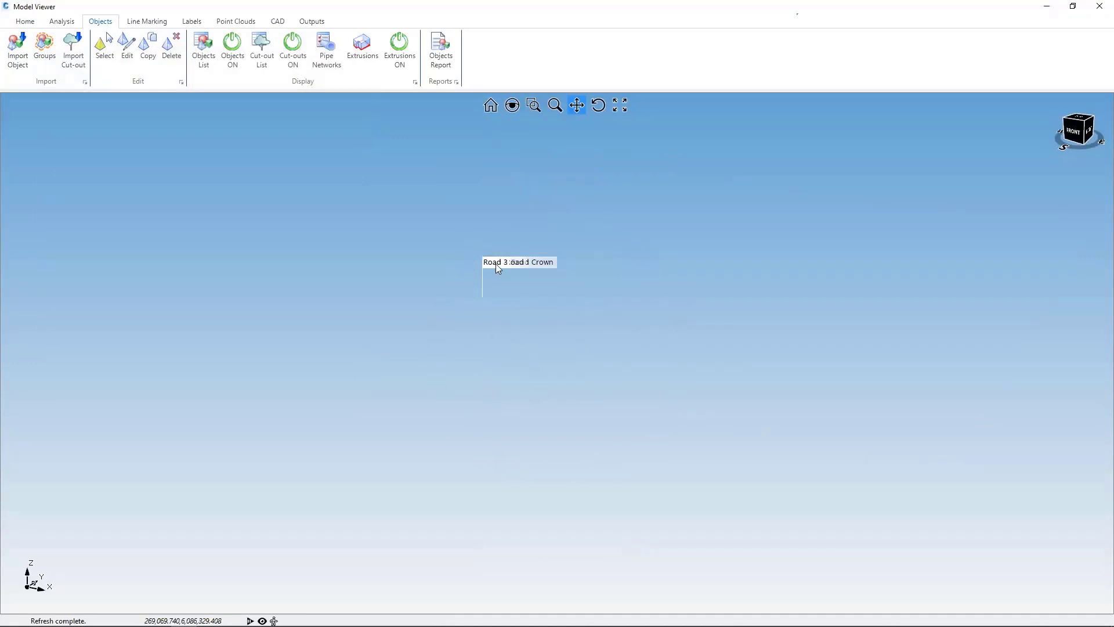
Step: Turn off the overall pipe network display and bring the road model back into view by fitting it to its extents
{"action": "left_click", "coordinate": [326, 52]}
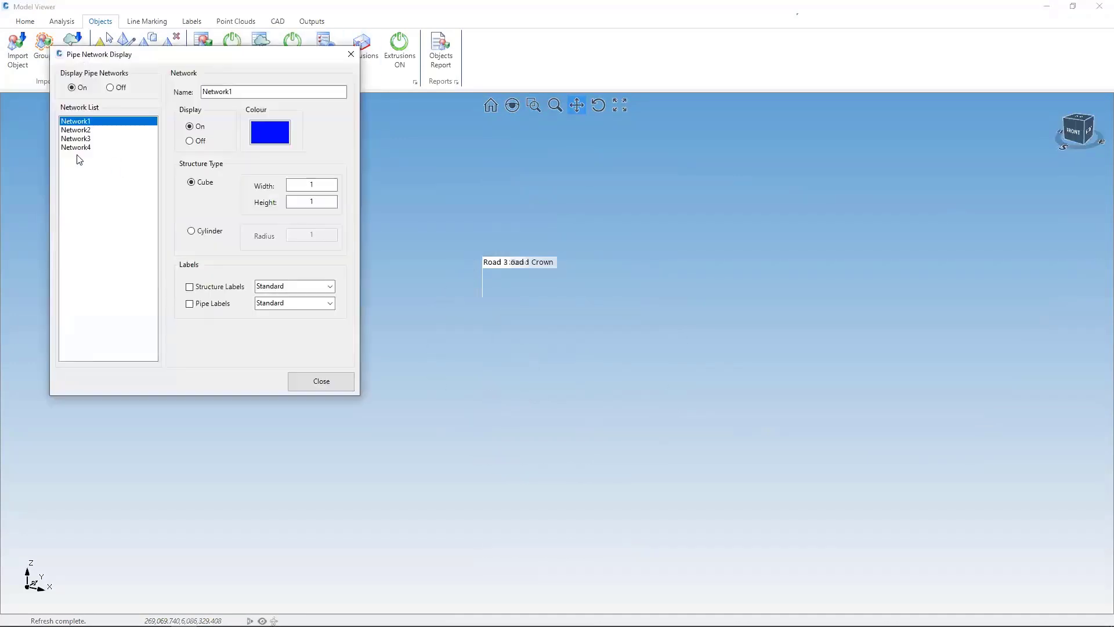
{"action": "left_click", "coordinate": [110, 88]}
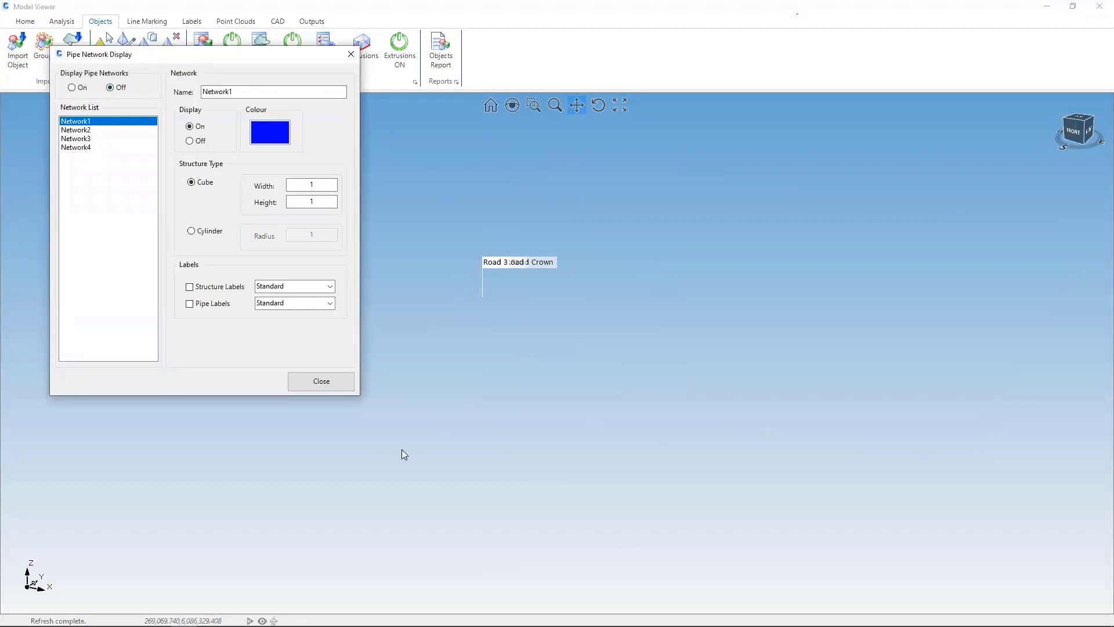
{"action": "left_click", "coordinate": [320, 381]}
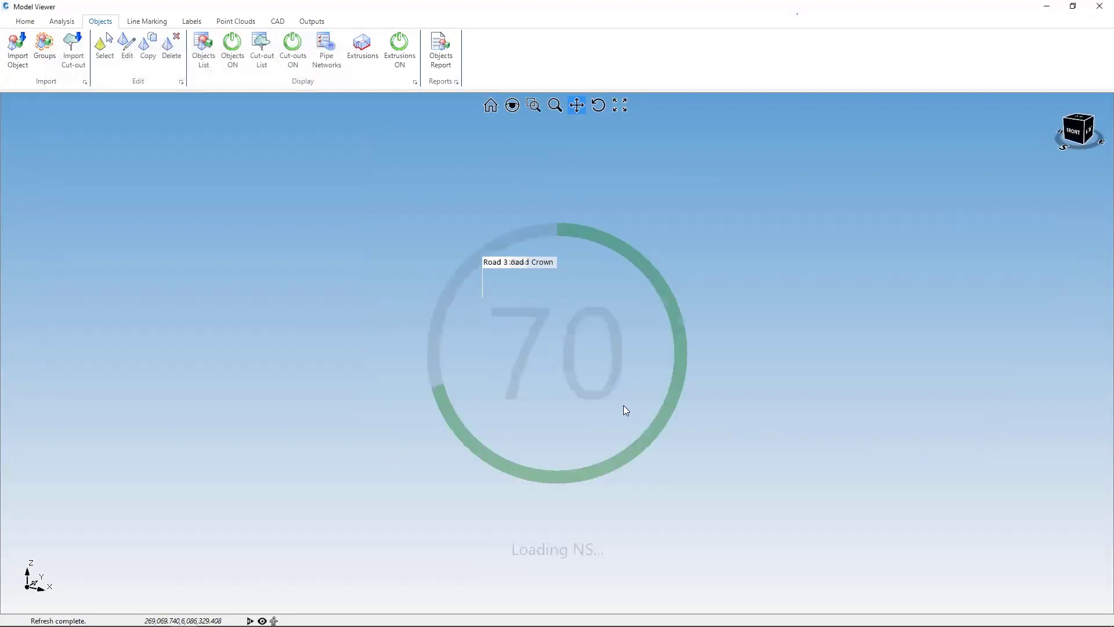
{"action": "left_click", "coordinate": [620, 105]}
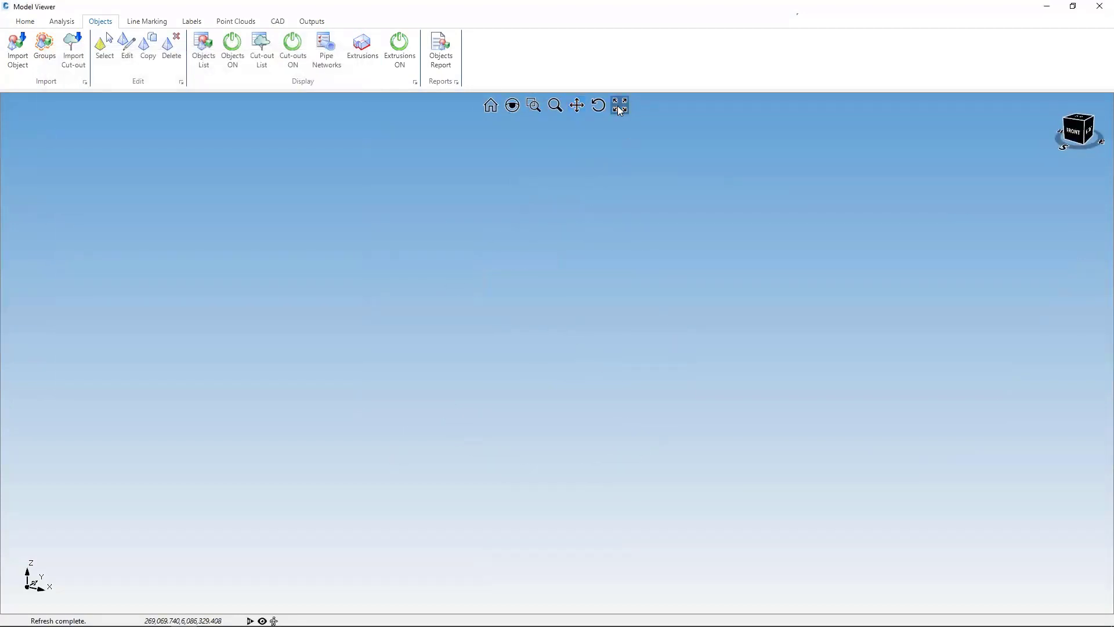
{"action": "scroll", "coordinate": [634, 320], "scroll_direction": "up", "scroll_amount": 7}
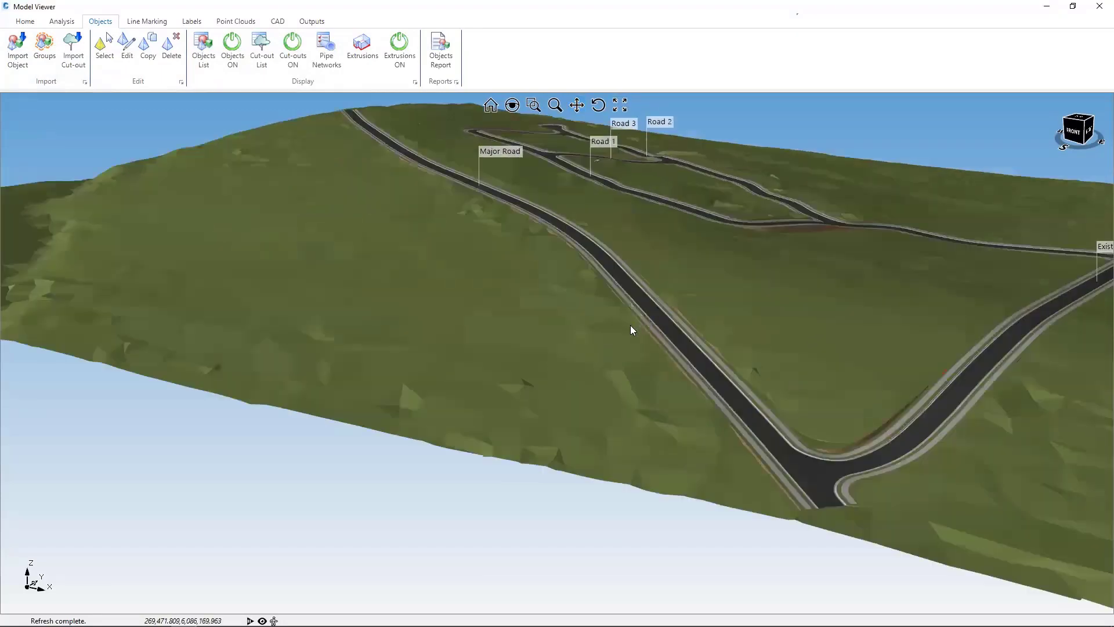
{"action": "middle_click_drag", "start_coordinate": [585, 303], "coordinate": [406, 325]}
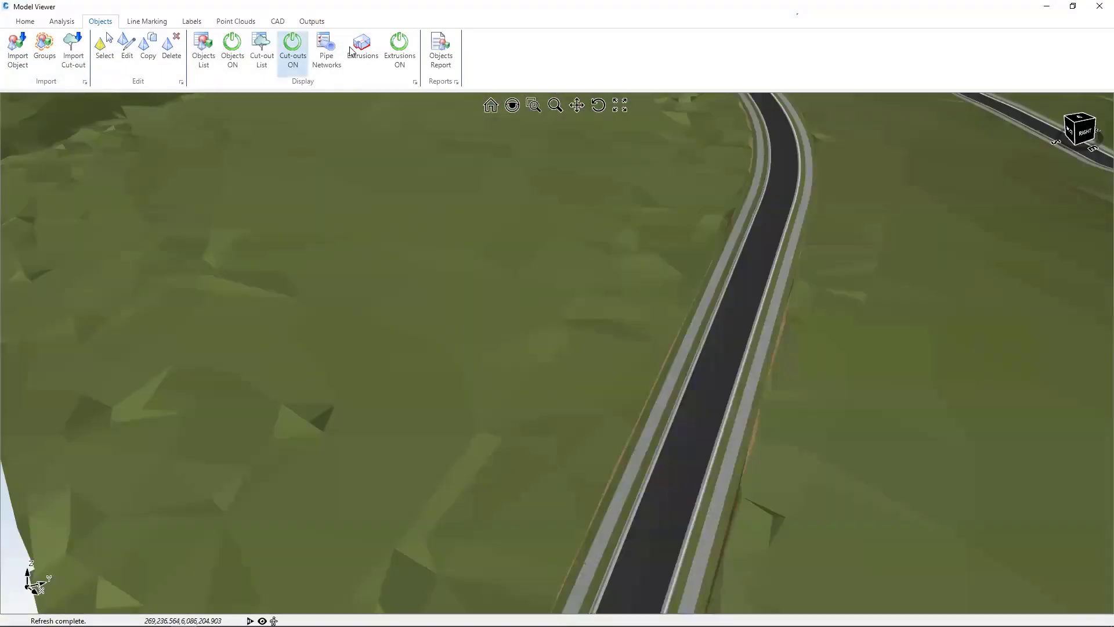
Step: Turn the overall pipe network display back on and check the display settings of Network2, Network3 and Network4
{"action": "left_click", "coordinate": [333, 52]}
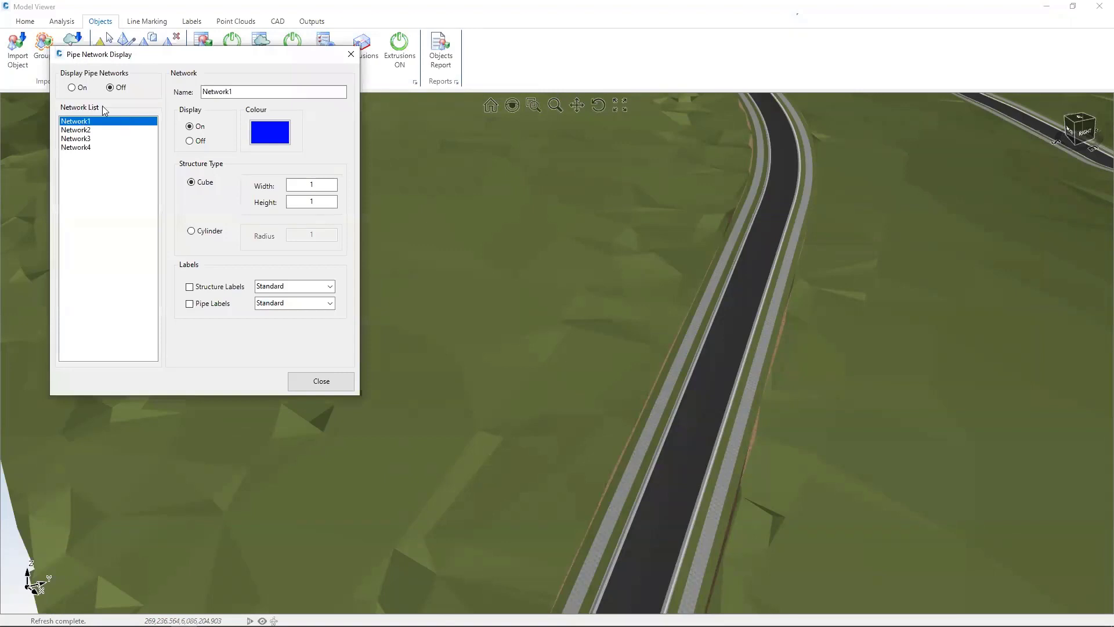
{"action": "left_click", "coordinate": [72, 89]}
{"action": "left_click", "coordinate": [100, 130]}
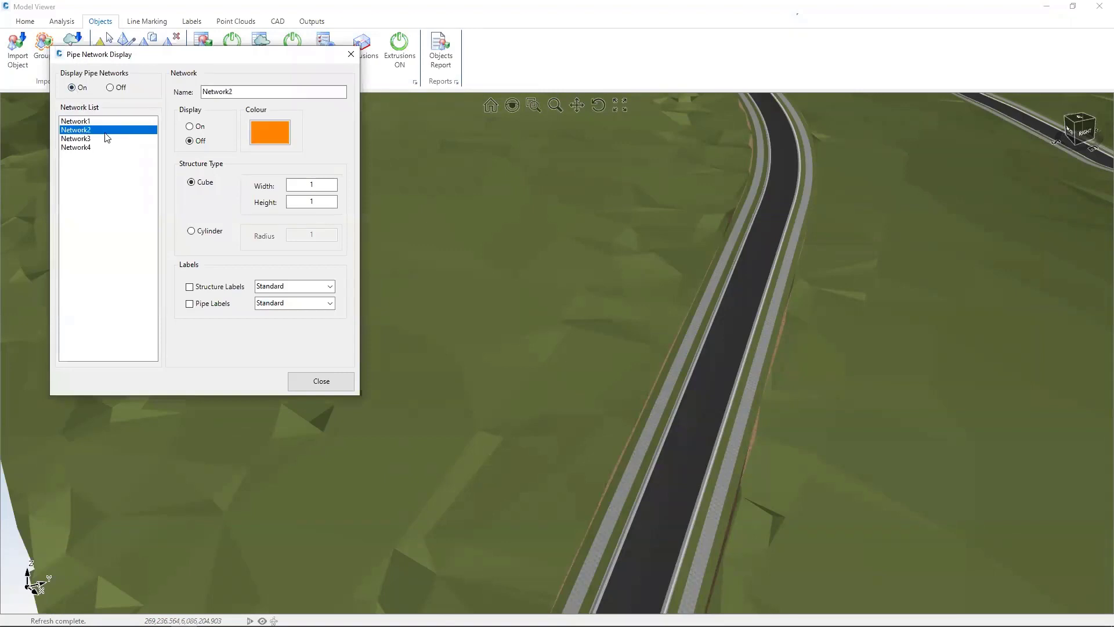
{"action": "left_click", "coordinate": [88, 138]}
{"action": "left_click", "coordinate": [85, 147]}
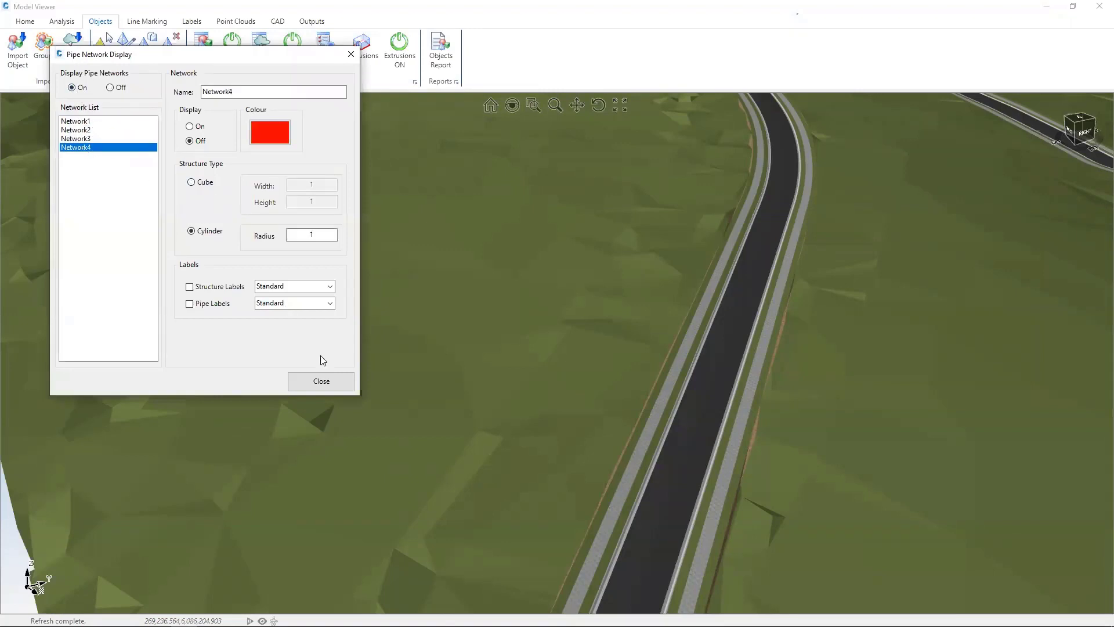
{"action": "left_click", "coordinate": [320, 381]}
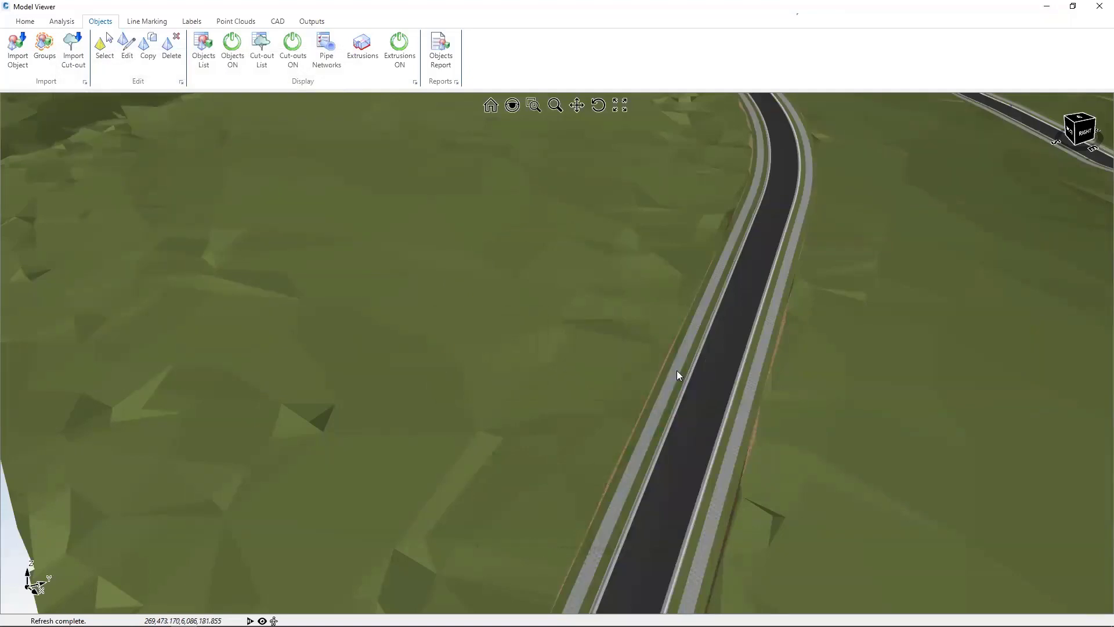
Step: View the blue pipes from beneath the roads and turn on the display of Network2
{"action": "scroll", "coordinate": [680, 375], "scroll_direction": "down", "scroll_amount": 5}
{"action": "middle_click_drag", "start_coordinate": [709, 443], "coordinate": [754, 437]}
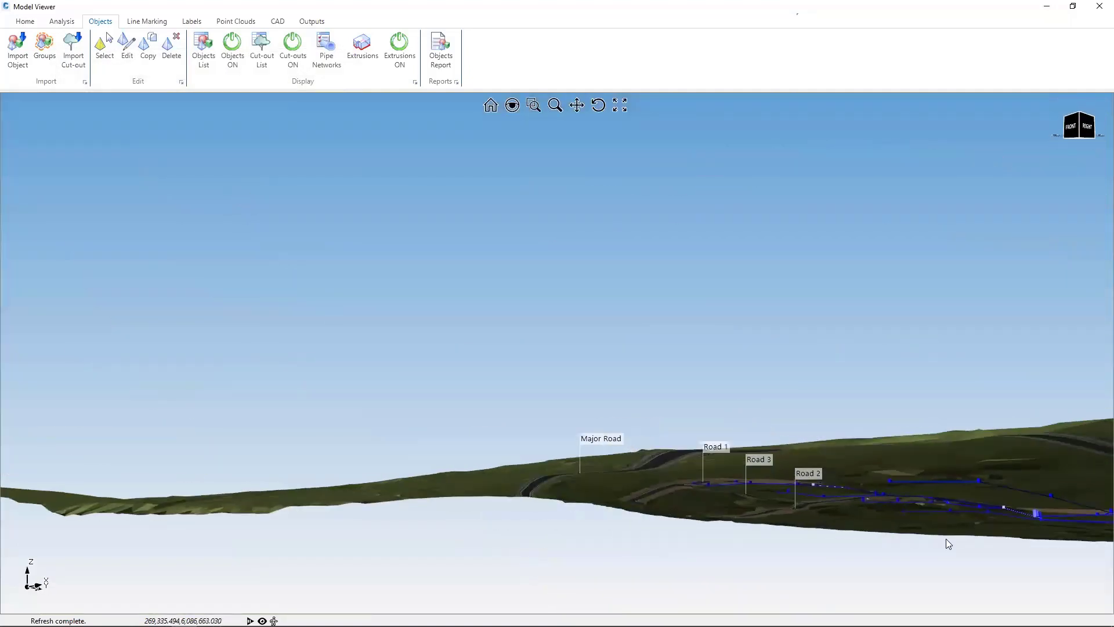
{"action": "scroll", "coordinate": [917, 510], "scroll_direction": "up", "scroll_amount": 6}
{"action": "mouse_move", "coordinate": [761, 487]}
{"action": "middle_mouse_down"}
{"action": "mouse_move", "coordinate": [750, 489]}
{"action": "mouse_move", "coordinate": [772, 491]}
{"action": "middle_mouse_up"}
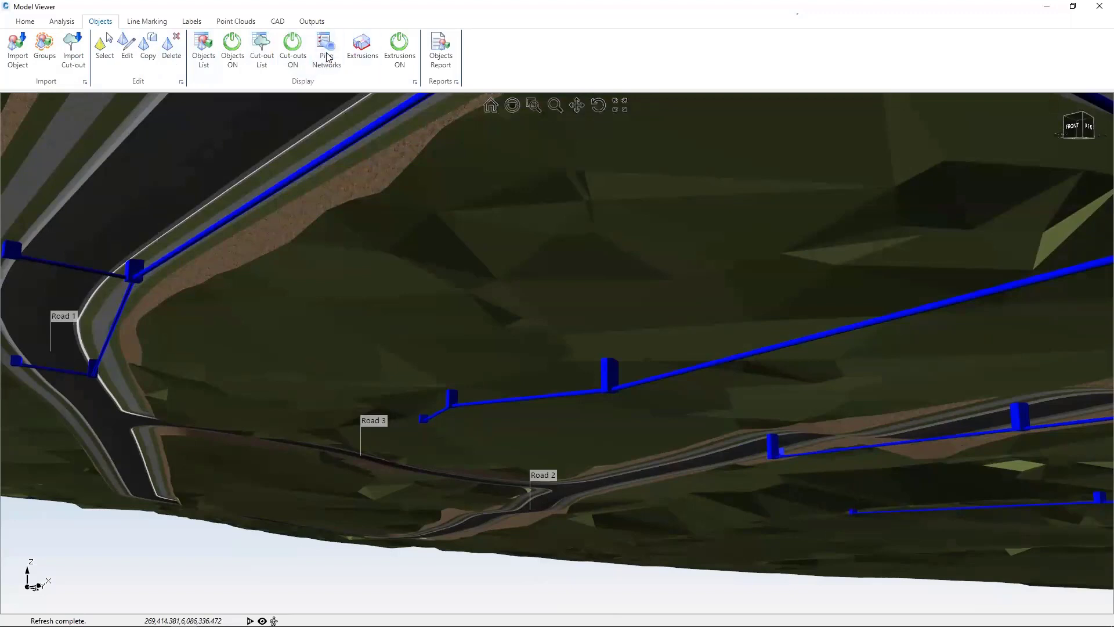
{"action": "left_click", "coordinate": [78, 130]}
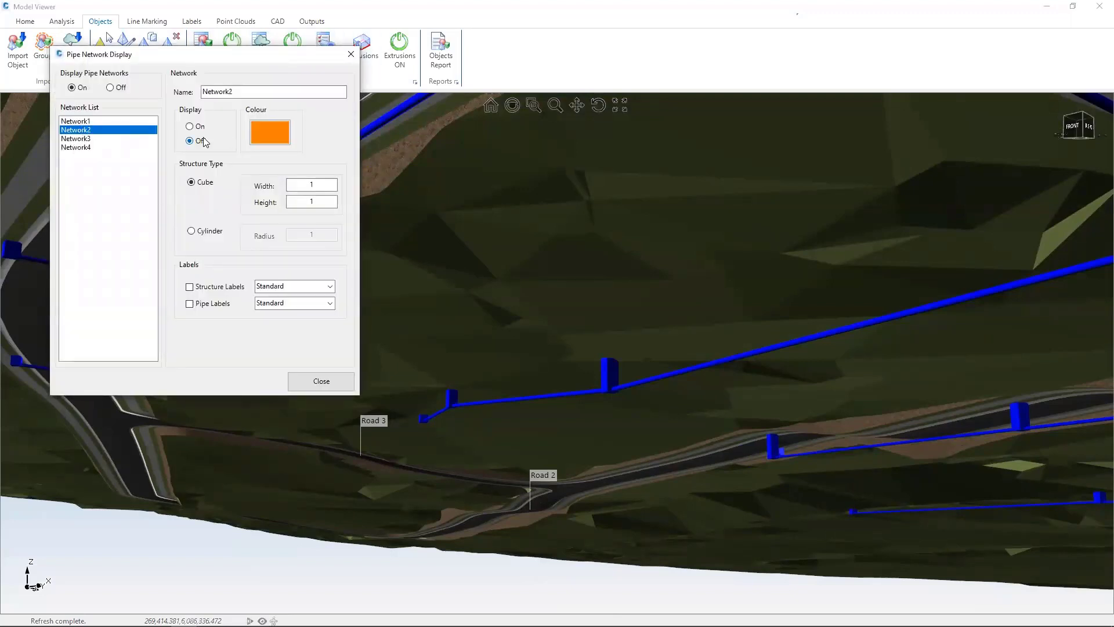
{"action": "left_click", "coordinate": [322, 383]}
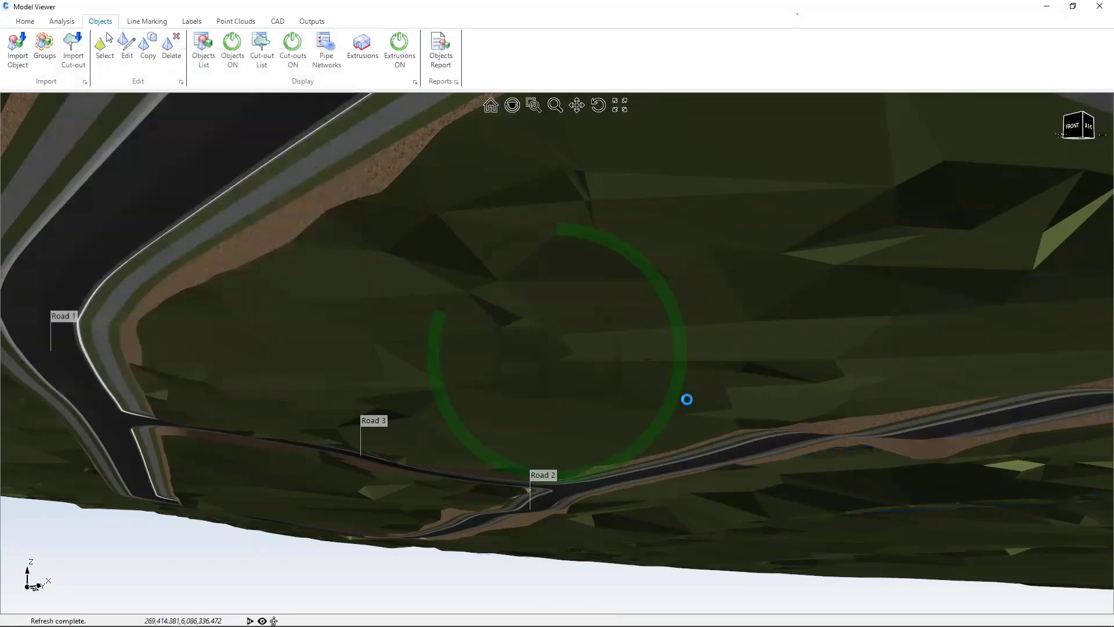
Step: Examine the blue Network1 and orange Network2 pipes and structures beneath the terrain around Road 2
{"action": "scroll", "coordinate": [773, 472], "scroll_direction": "down", "scroll_amount": 5}
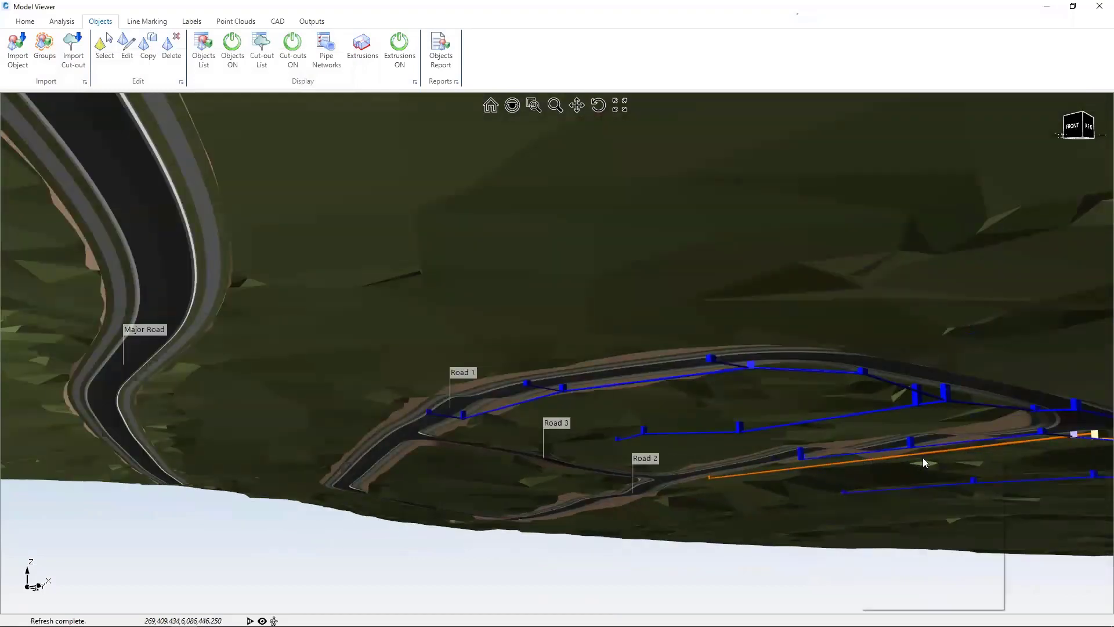
{"action": "left_click", "coordinate": [577, 106]}
{"action": "left_click_drag", "start_coordinate": [871, 410], "coordinate": [325, 261]}
{"action": "left_click_drag", "start_coordinate": [824, 400], "coordinate": [482, 327]}
{"action": "middle_click_drag", "start_coordinate": [481, 327], "coordinate": [484, 336]}
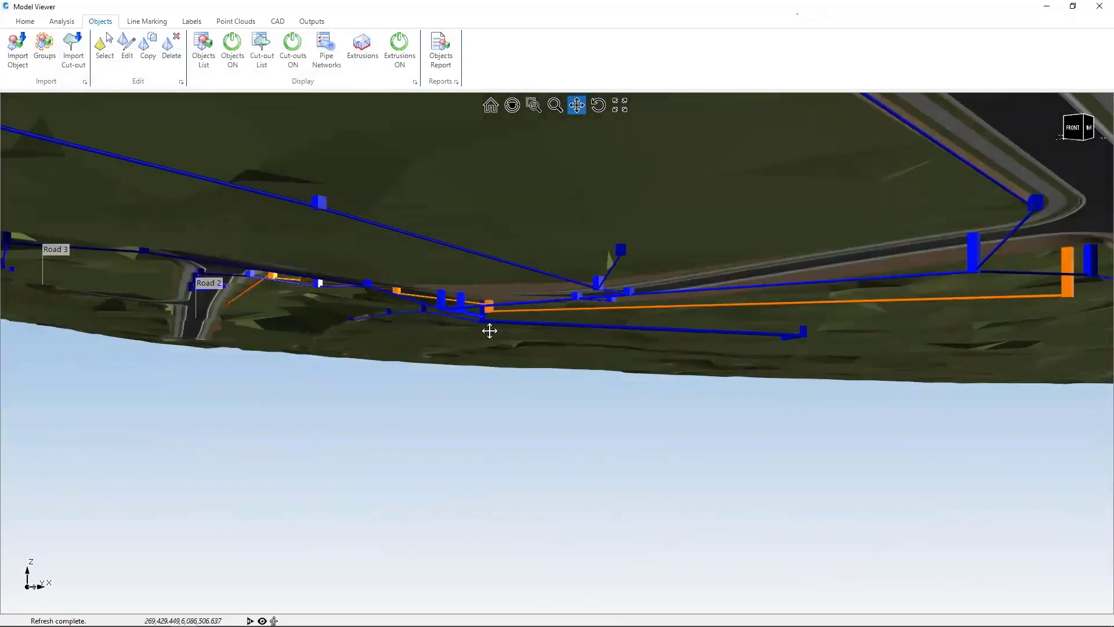
{"action": "left_click_drag", "start_coordinate": [490, 329], "coordinate": [542, 320]}
{"action": "scroll", "coordinate": [542, 298], "scroll_direction": "up", "scroll_amount": 3}
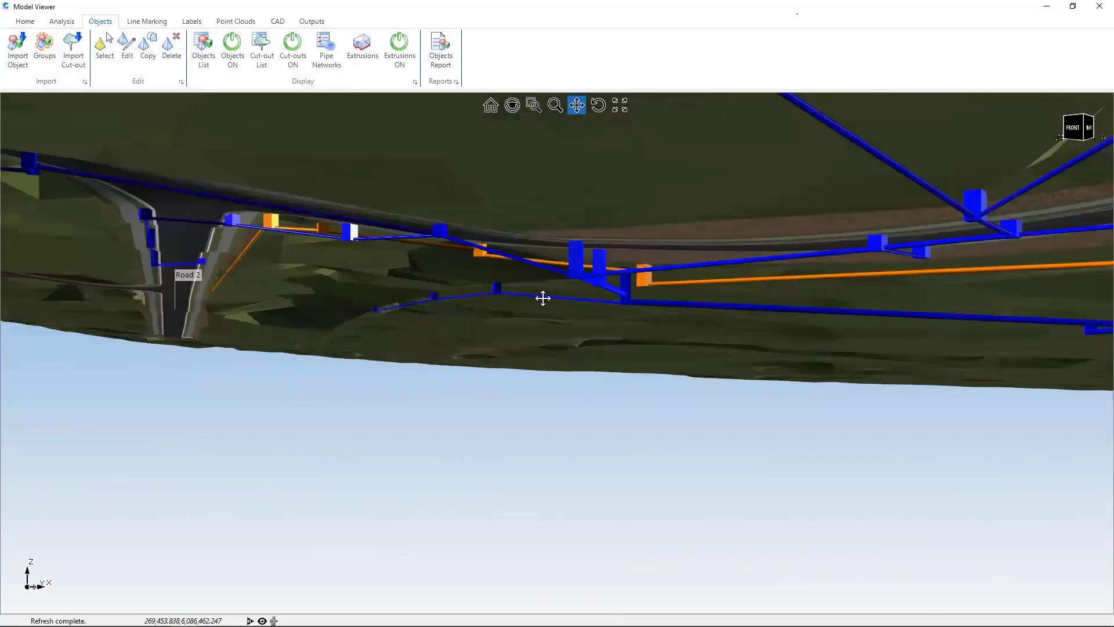
{"action": "scroll", "coordinate": [543, 298], "scroll_direction": "up", "scroll_amount": 2}
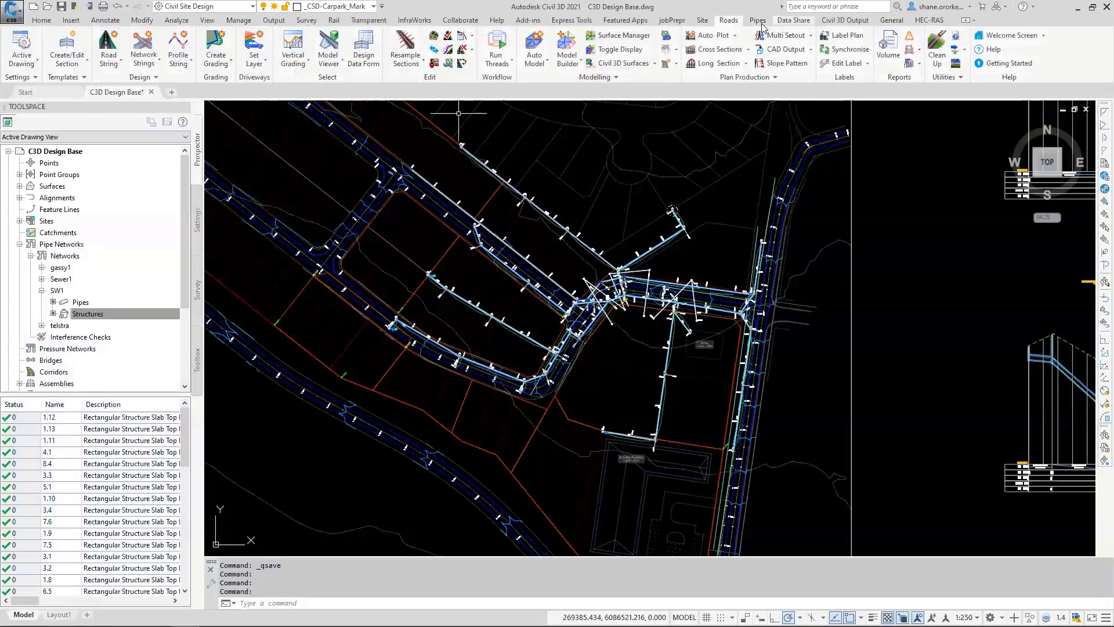
{"action": "left_click", "coordinate": [172, 69]}
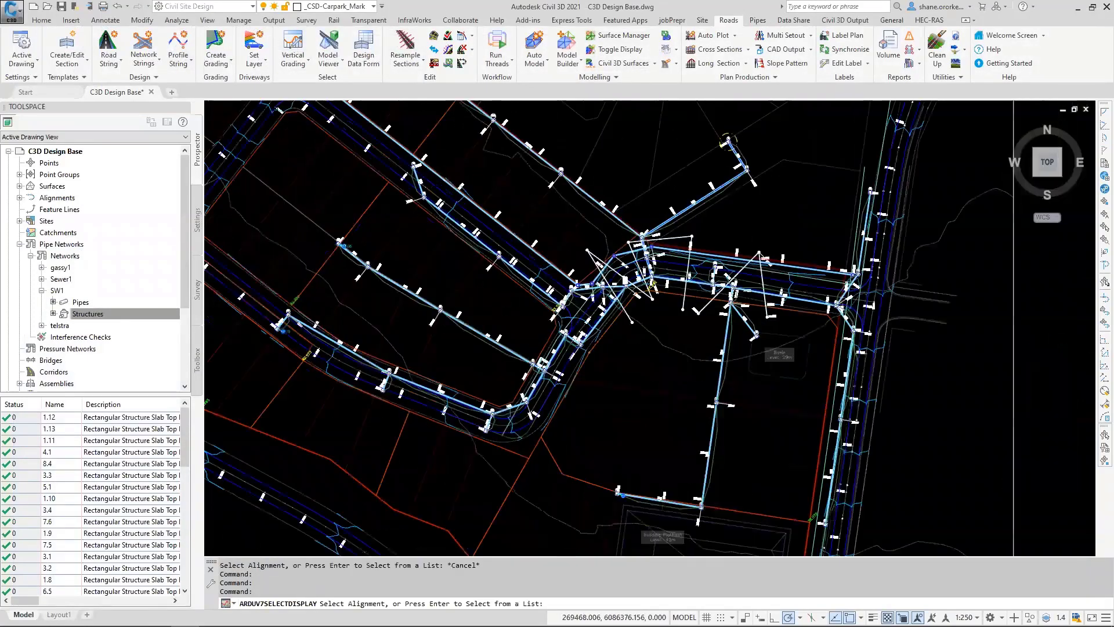
{"action": "scroll", "coordinate": [583, 323], "scroll_direction": "up", "scroll_amount": 5}
{"action": "scroll", "coordinate": [468, 260], "scroll_direction": "up", "scroll_amount": 2}
{"action": "left_click", "coordinate": [468, 259]}
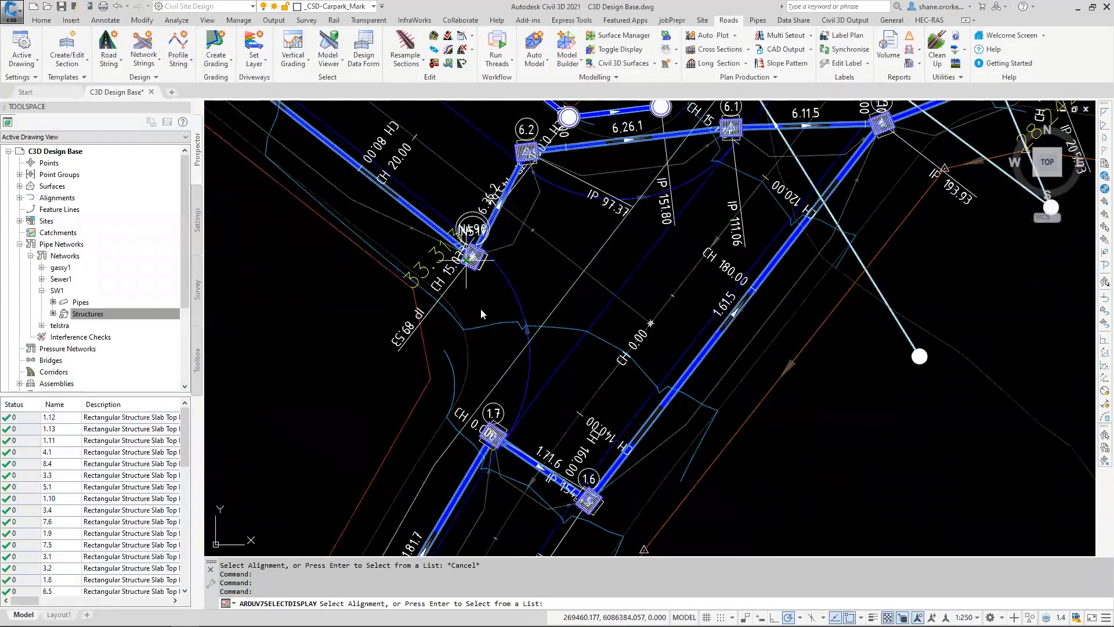
{"action": "left_click", "coordinate": [527, 363]}
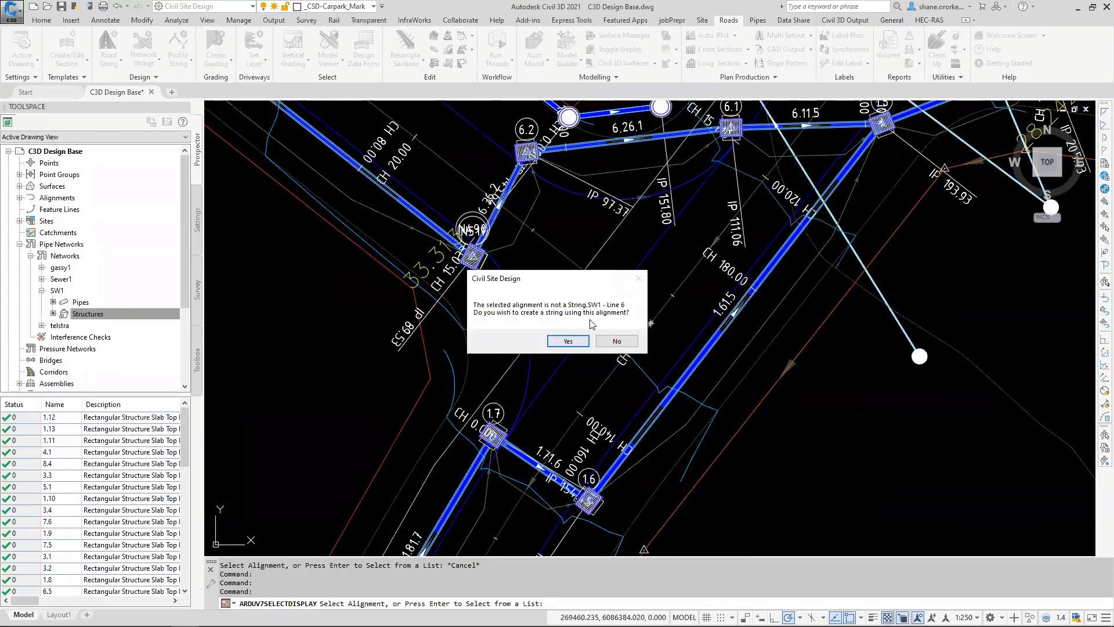
{"action": "left_click", "coordinate": [617, 341]}
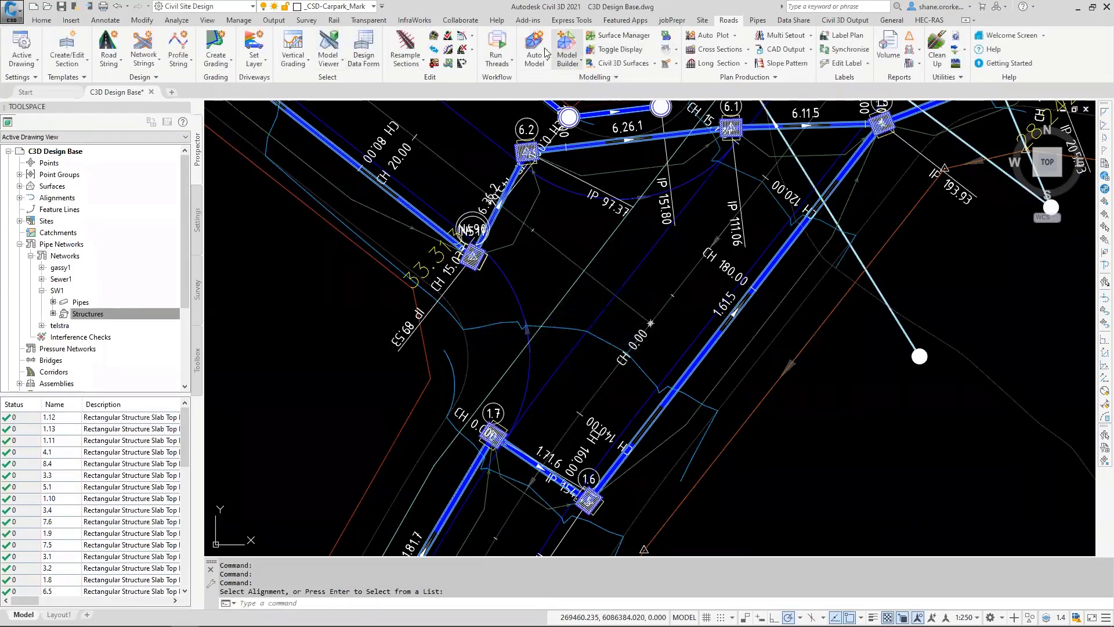
Step: Open the pipe vertical grading editor (VGE) for the SW1 drainage line by selecting the pit just below pit 6.2
{"action": "left_click", "coordinate": [756, 20]}
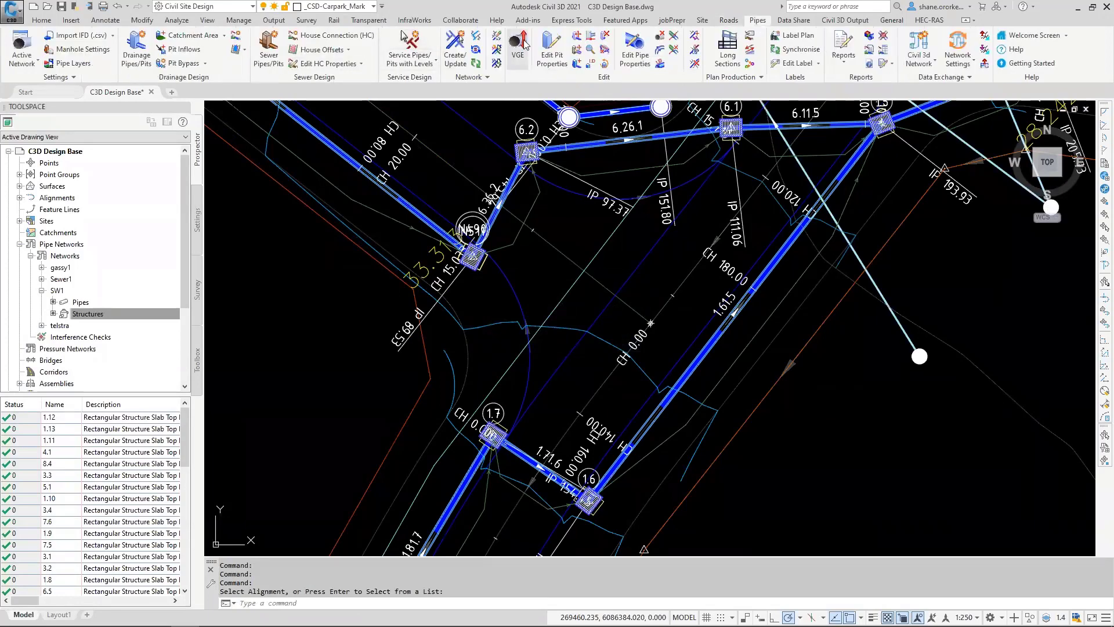
{"action": "left_click", "coordinate": [472, 257]}
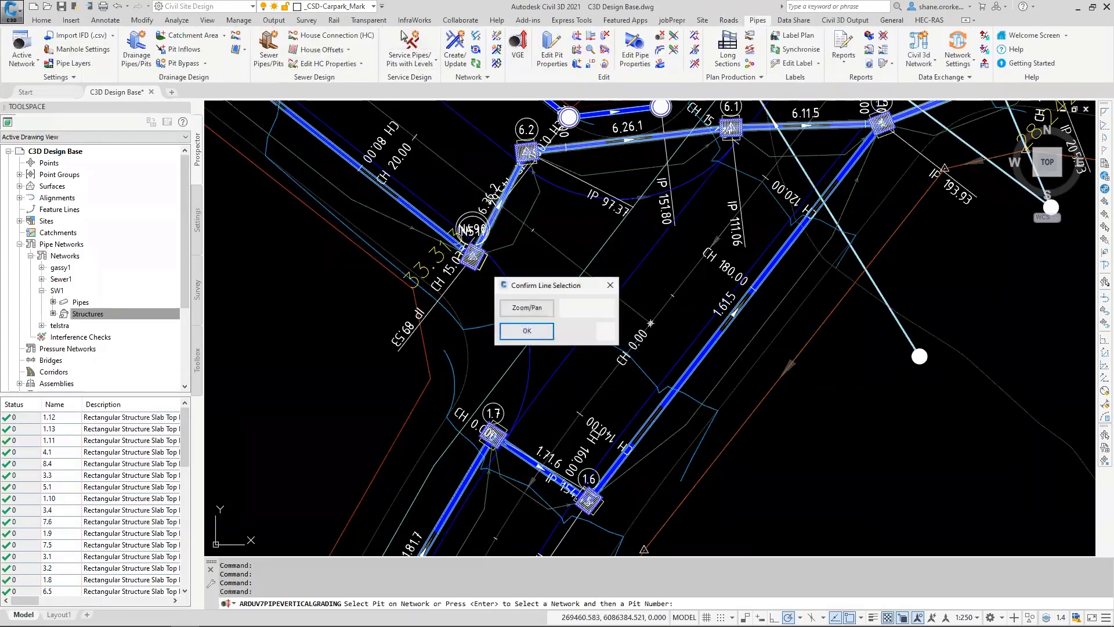
{"action": "left_click", "coordinate": [524, 330]}
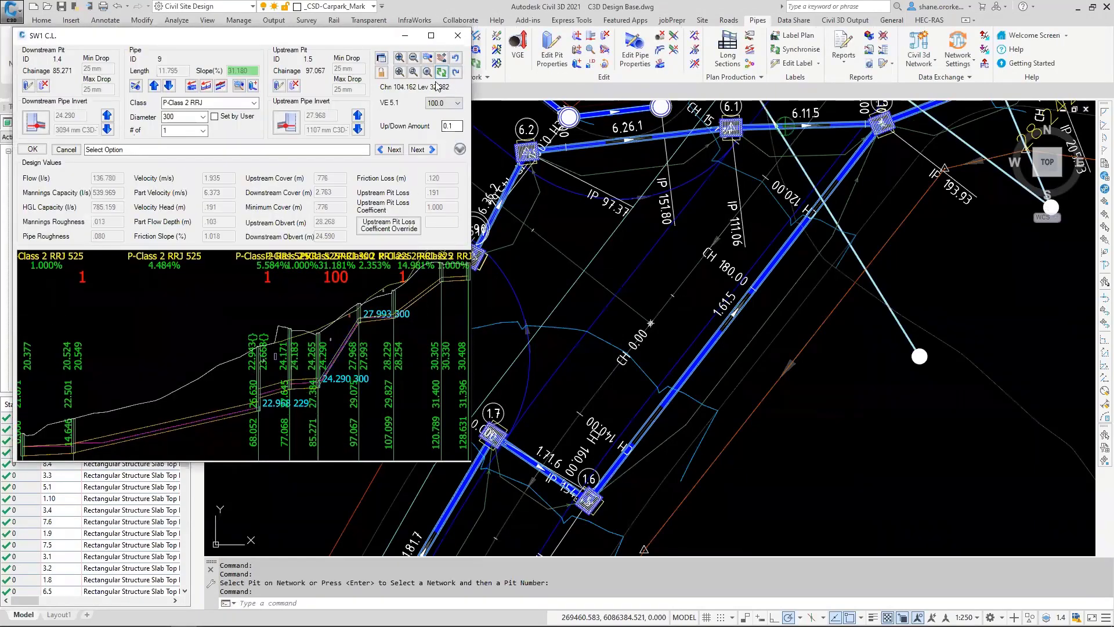
Step: Limit the SW1 long section display to 2 pipes around the current pipe, and narrow it to 1 pipe
{"action": "left_click", "coordinate": [441, 72]}
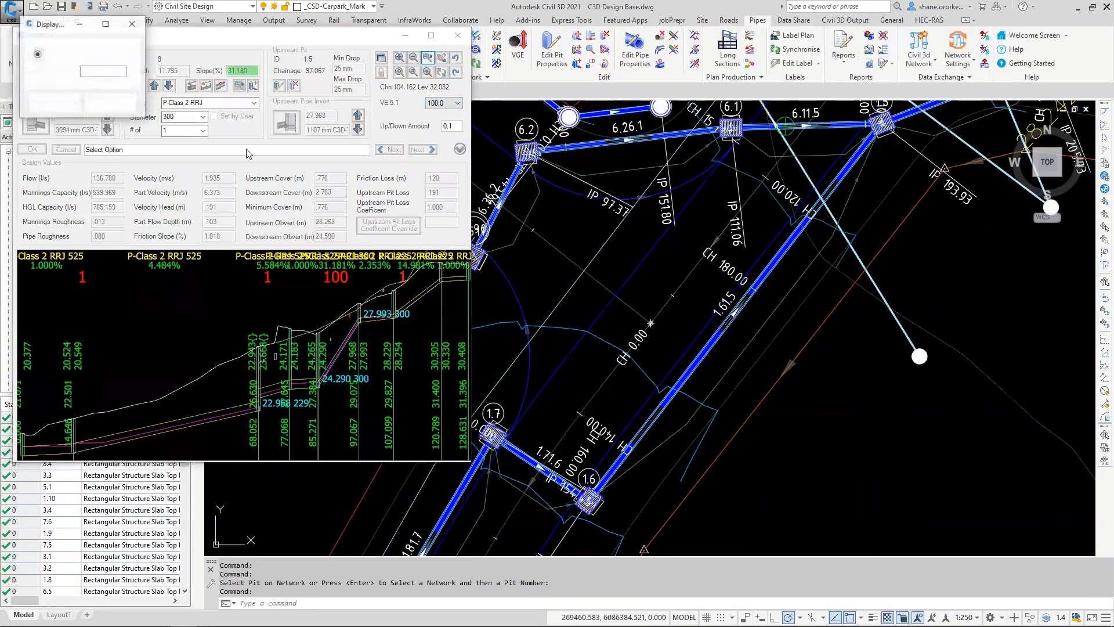
{"action": "left_click", "coordinate": [121, 53]}
{"action": "left_click", "coordinate": [109, 73]}
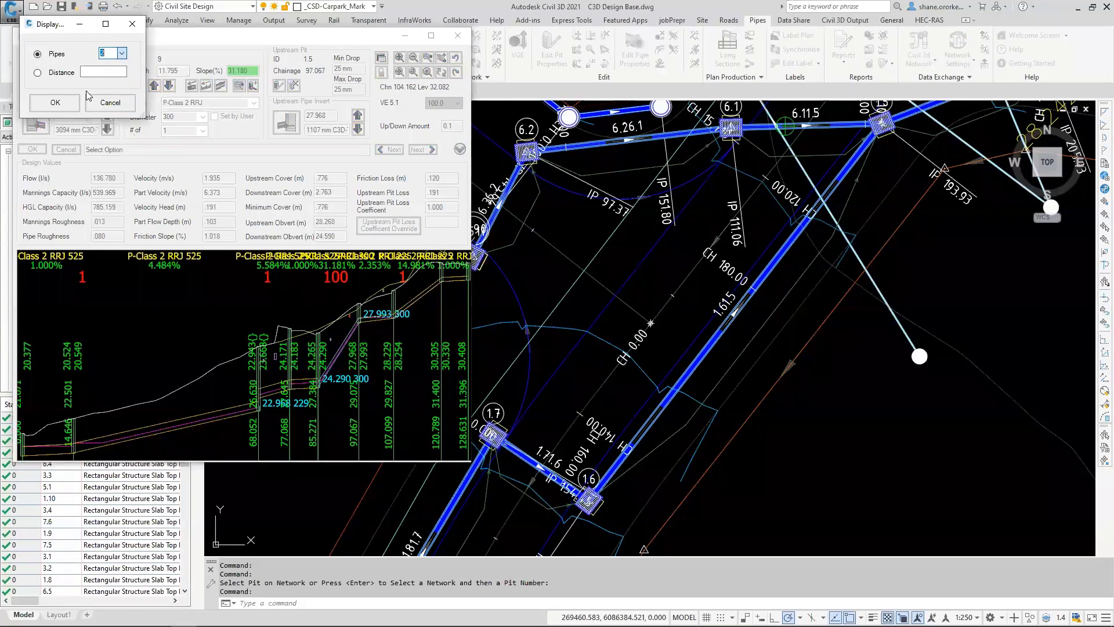
{"action": "key", "text": "Return"}
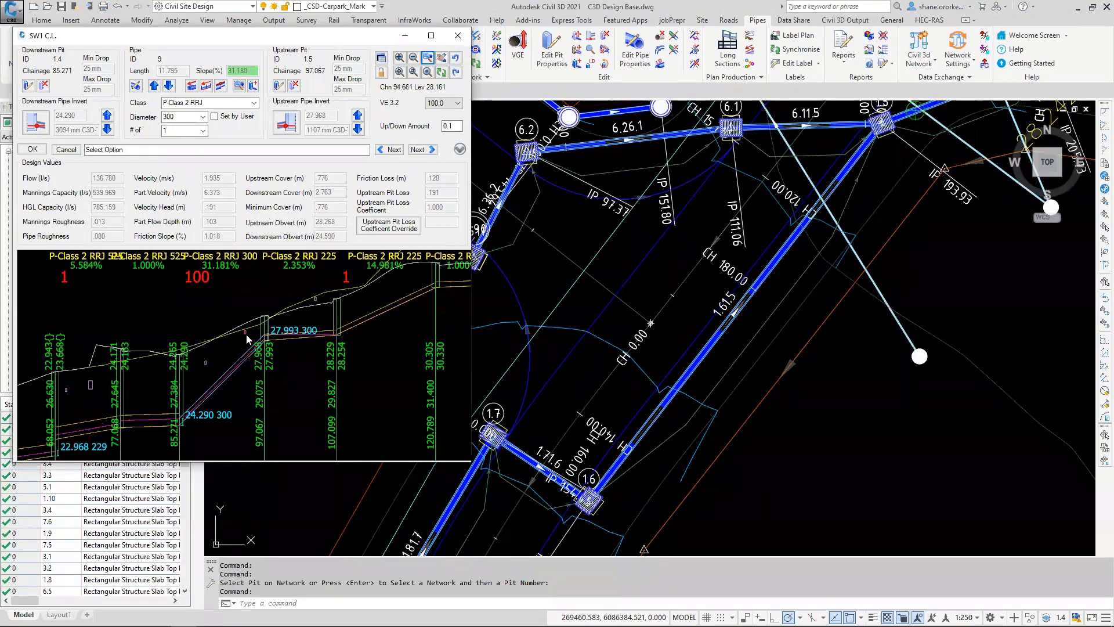
{"action": "left_click", "coordinate": [429, 58]}
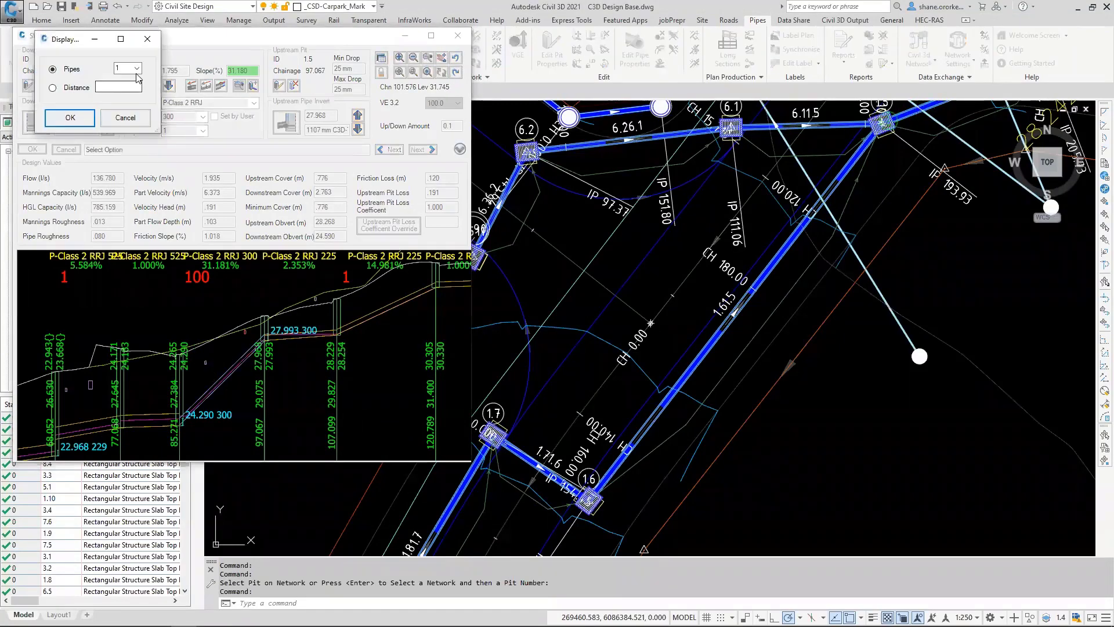
{"action": "left_click", "coordinate": [138, 72]}
{"action": "left_click", "coordinate": [85, 116]}
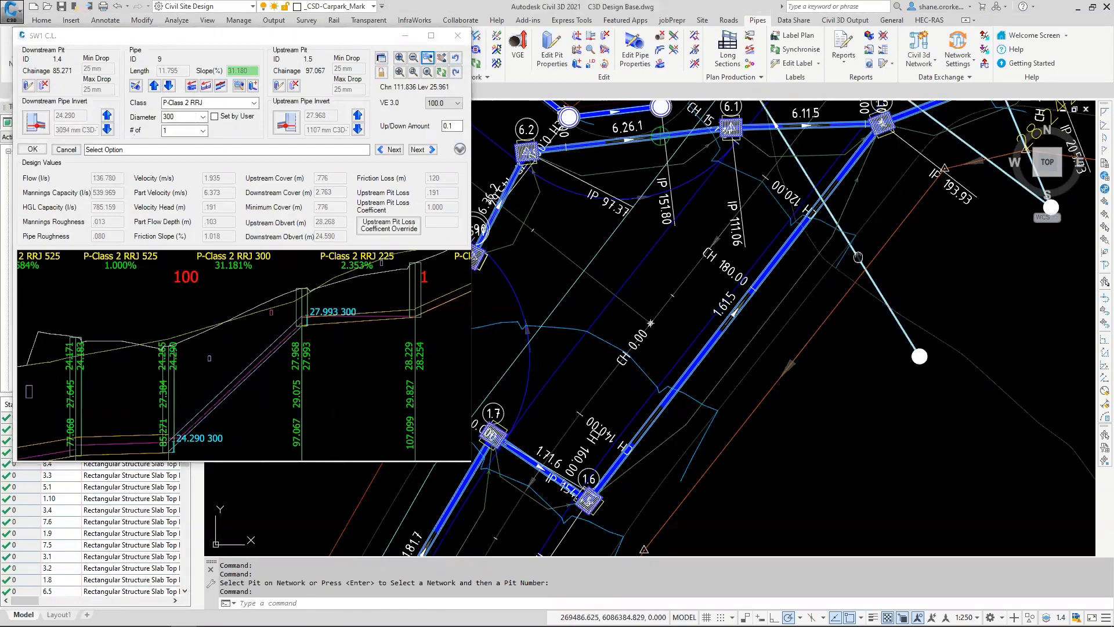
Step: Lower the whole SW1 pipe between pits 1.5 and 1.4 by two 0.1 increments and accept the edit to close the vertical grading editor
{"action": "middle_click_drag", "start_coordinate": [858, 256], "coordinate": [655, 465]}
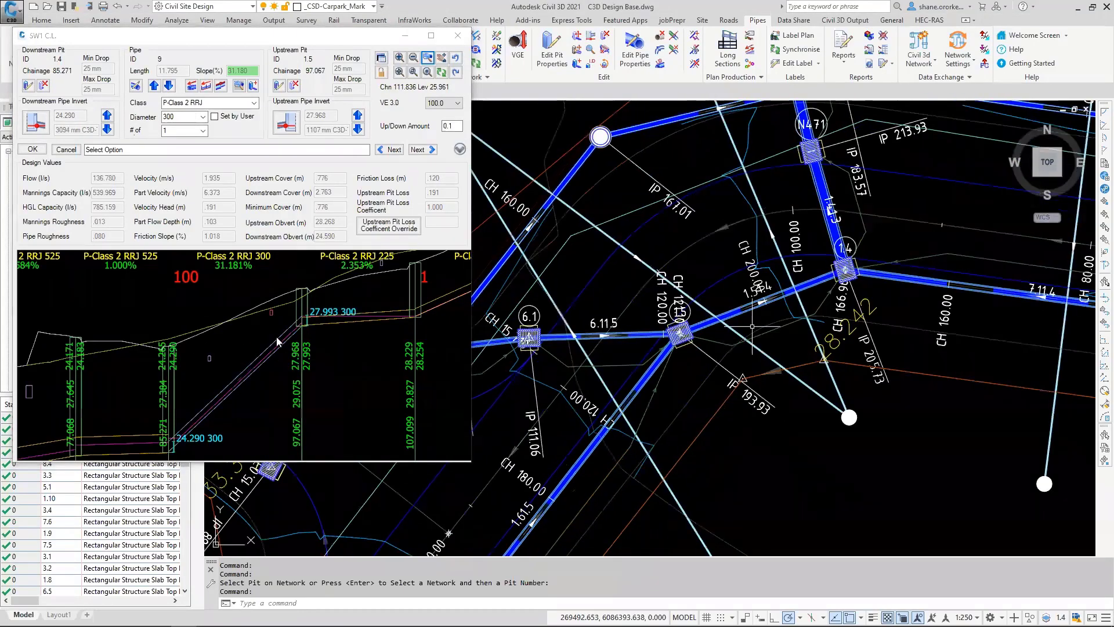
{"action": "scroll", "coordinate": [752, 326], "scroll_direction": "up", "scroll_amount": 4}
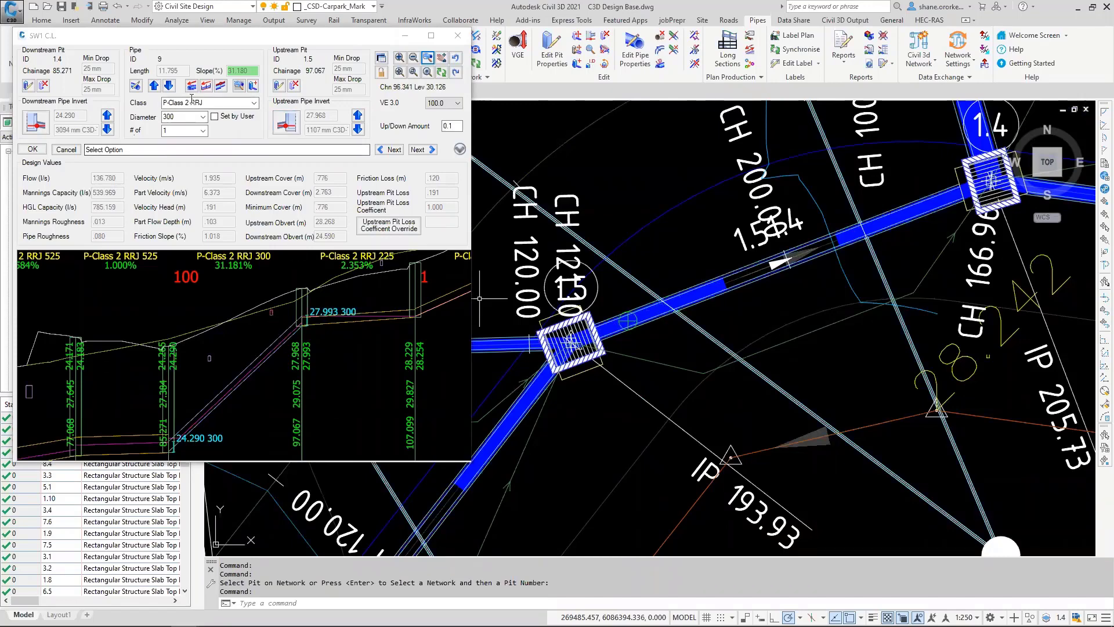
{"action": "left_click", "coordinate": [169, 86]}
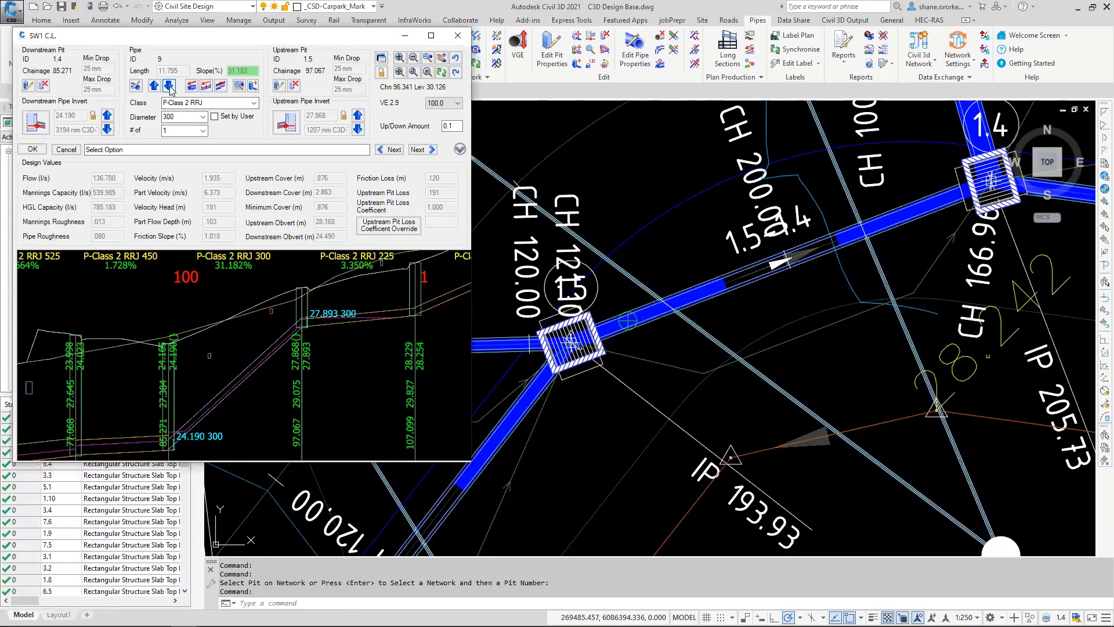
{"action": "left_click", "coordinate": [170, 86]}
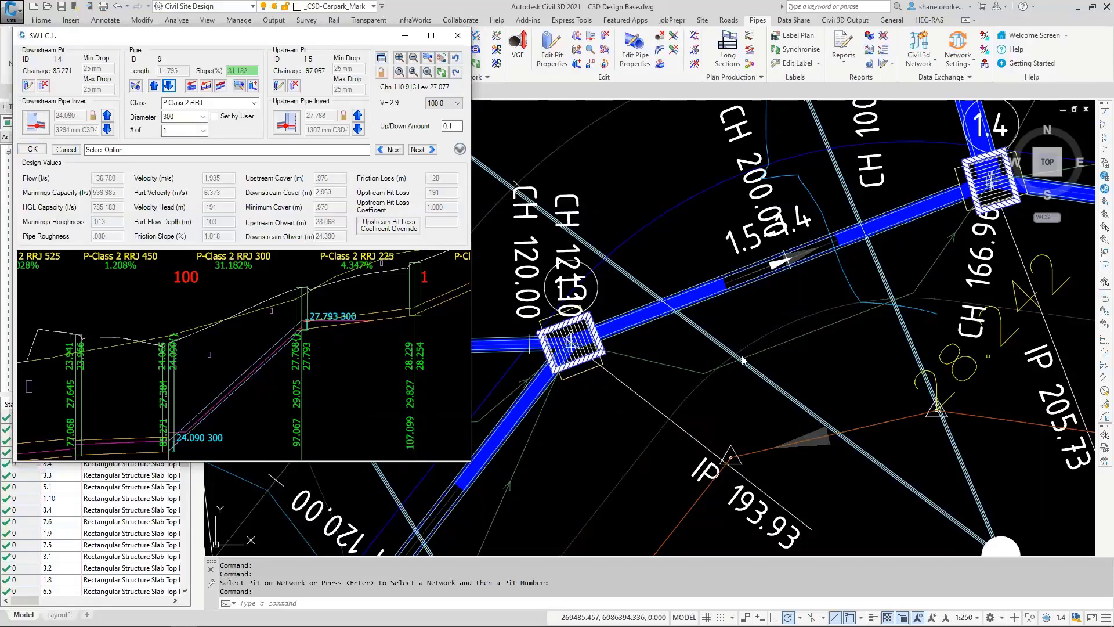
{"action": "scroll", "coordinate": [743, 360], "scroll_direction": "down", "scroll_amount": 8}
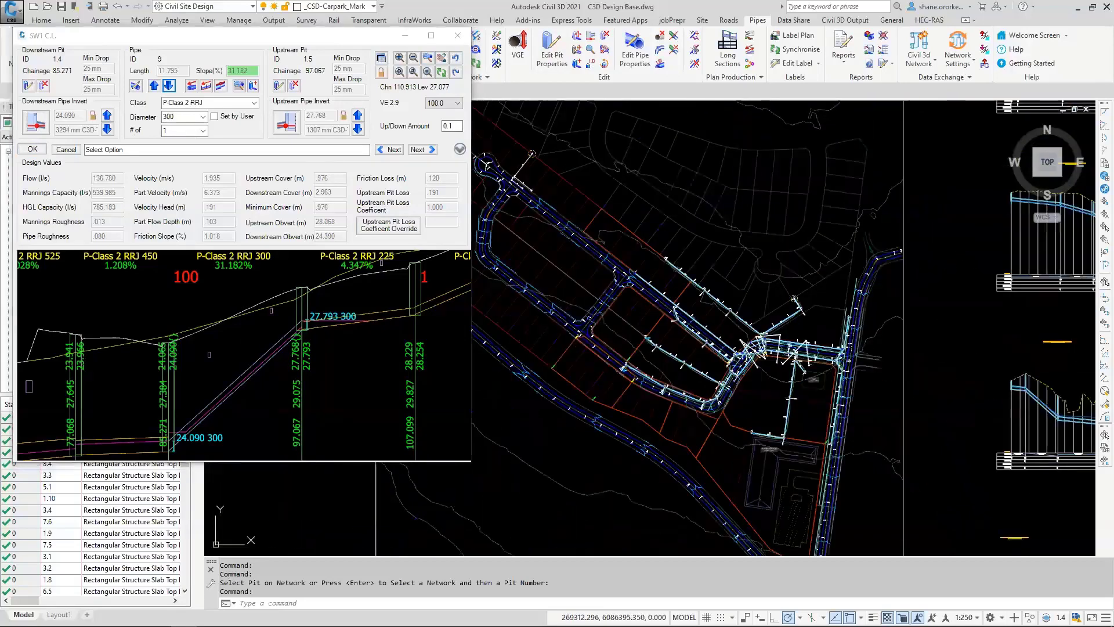
{"action": "scroll", "coordinate": [586, 359], "scroll_direction": "down", "scroll_amount": 2}
{"action": "middle_click_drag", "start_coordinate": [586, 358], "coordinate": [490, 490]}
{"action": "middle_click_drag", "start_coordinate": [783, 265], "coordinate": [924, 185]}
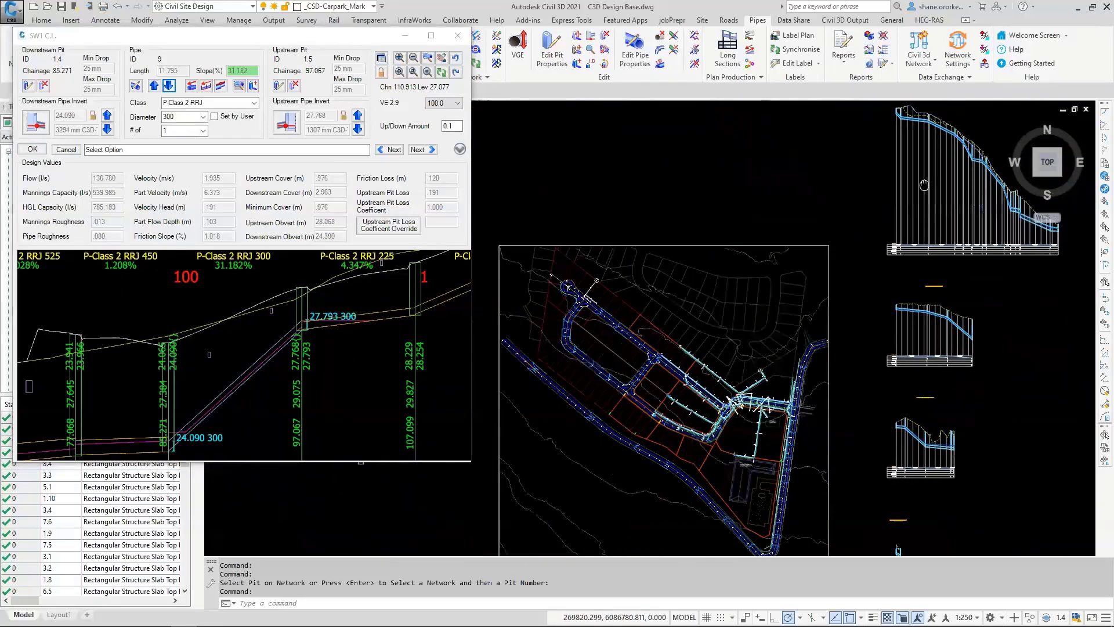
{"action": "scroll", "coordinate": [581, 348], "scroll_direction": "up", "scroll_amount": 5}
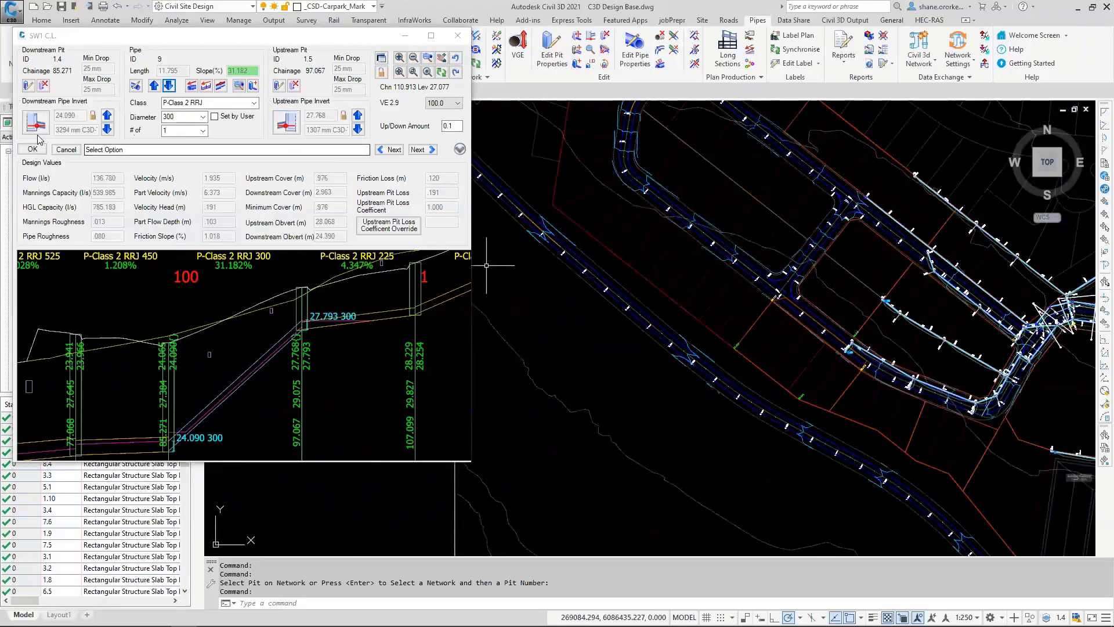
{"action": "left_click", "coordinate": [33, 150]}
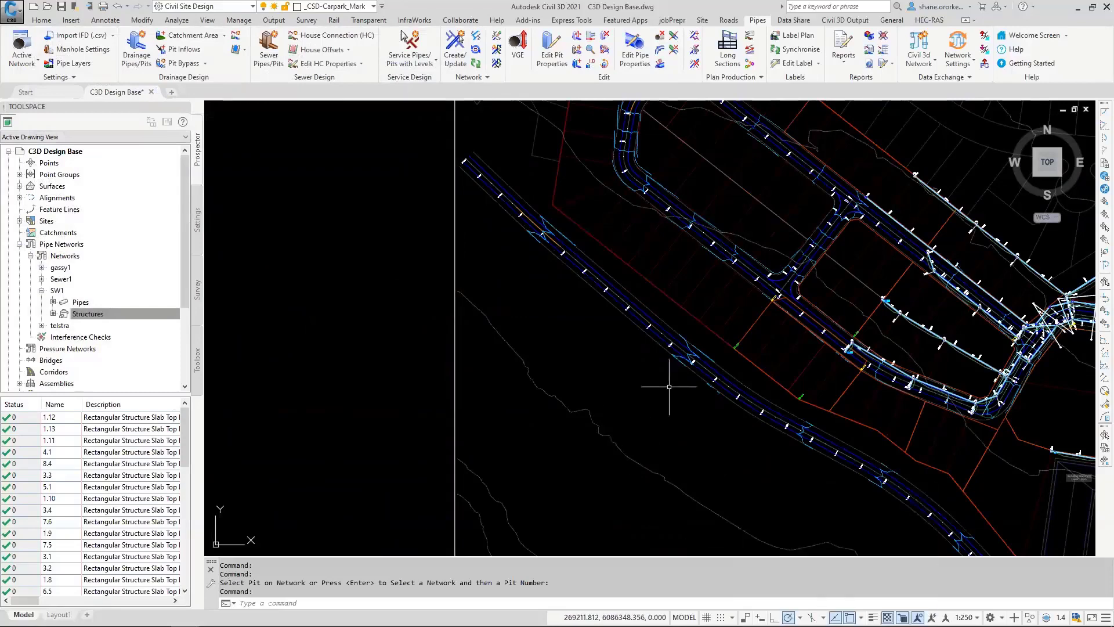
Step: Curve the SW1 pipe between pits 1.5 and 1.4 with a radius of 12.5 m, choosing its side, and dismiss the network exchange log
{"action": "scroll", "coordinate": [730, 386], "scroll_direction": "down", "scroll_amount": 4}
{"action": "middle_click_drag", "start_coordinate": [767, 384], "coordinate": [498, 333]}
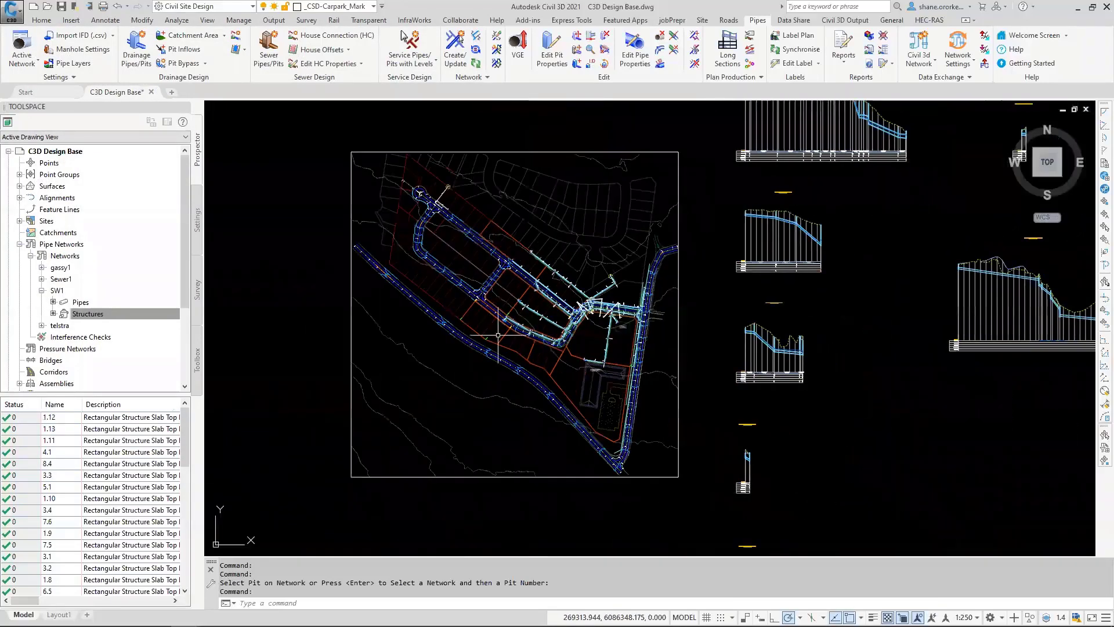
{"action": "key", "text": "Escape"}
{"action": "key", "text": "Escape"}
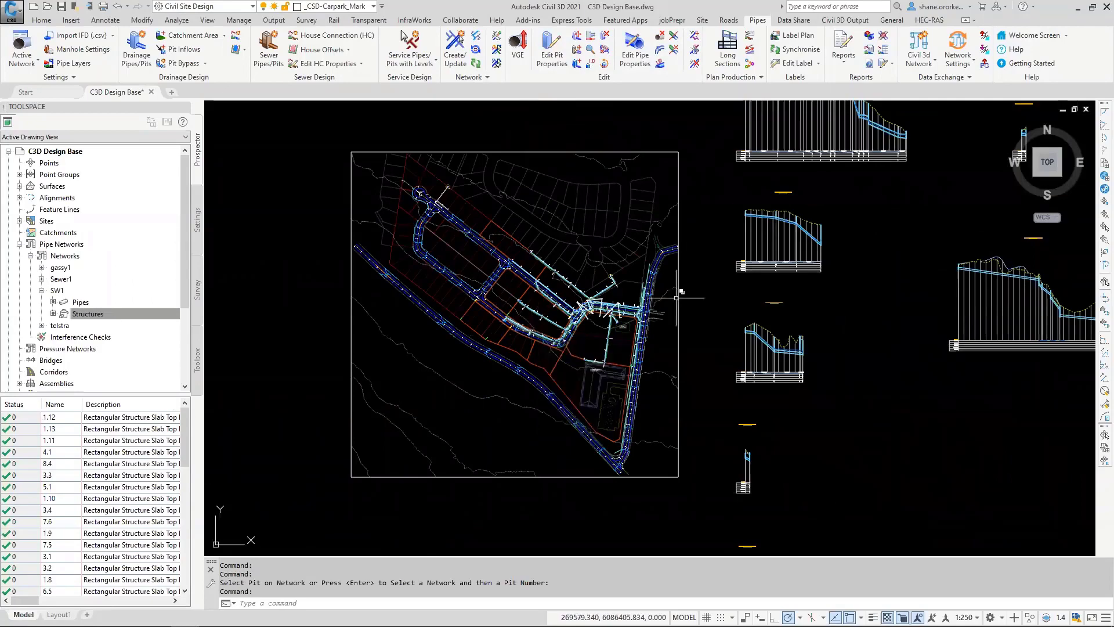
{"action": "scroll", "coordinate": [531, 326], "scroll_direction": "up", "scroll_amount": 7}
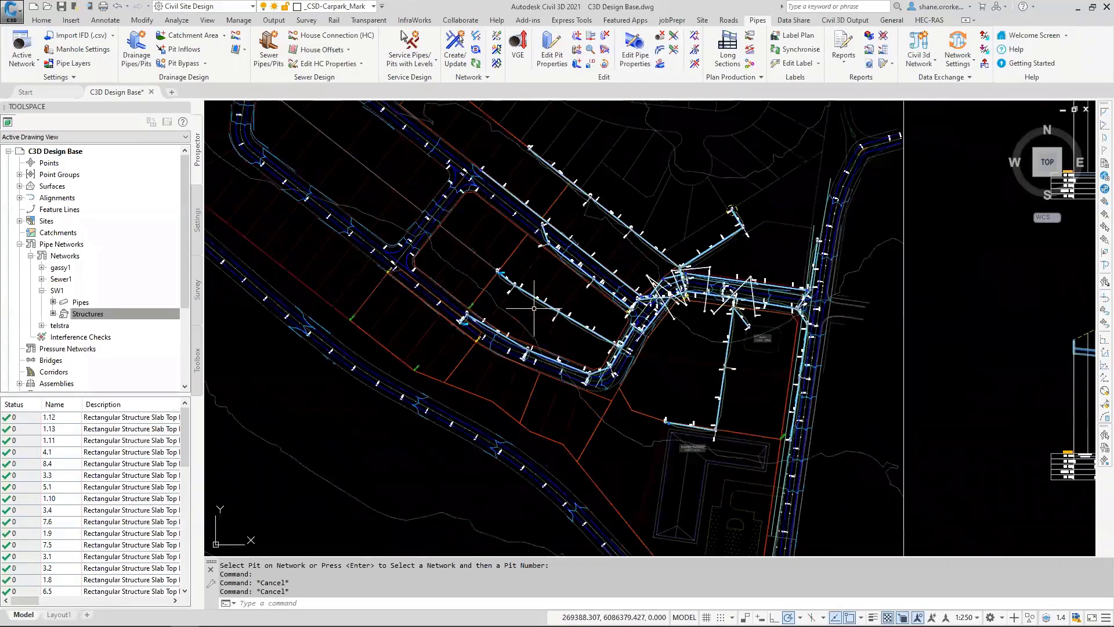
{"action": "scroll", "coordinate": [766, 261], "scroll_direction": "up", "scroll_amount": 6}
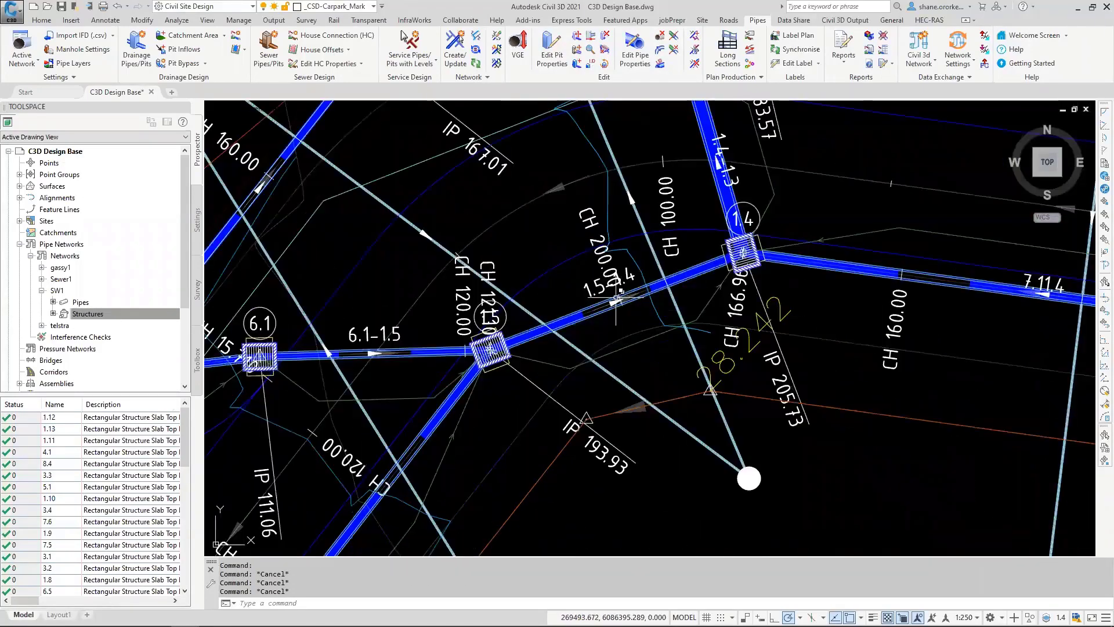
{"action": "scroll", "coordinate": [594, 314], "scroll_direction": "up", "scroll_amount": 4}
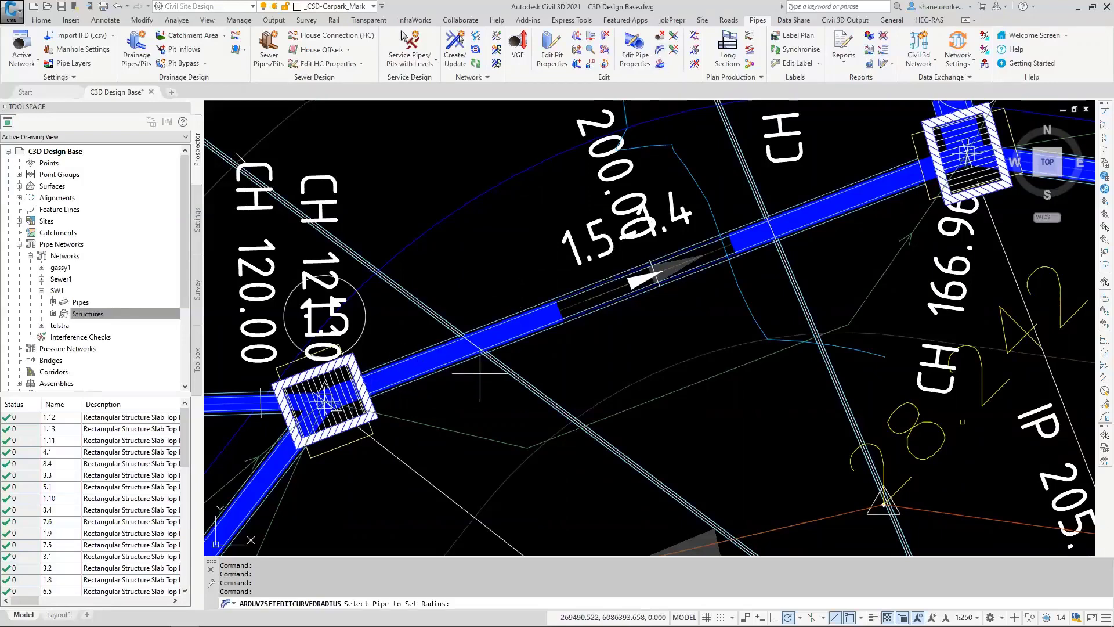
{"action": "left_click", "coordinate": [541, 321]}
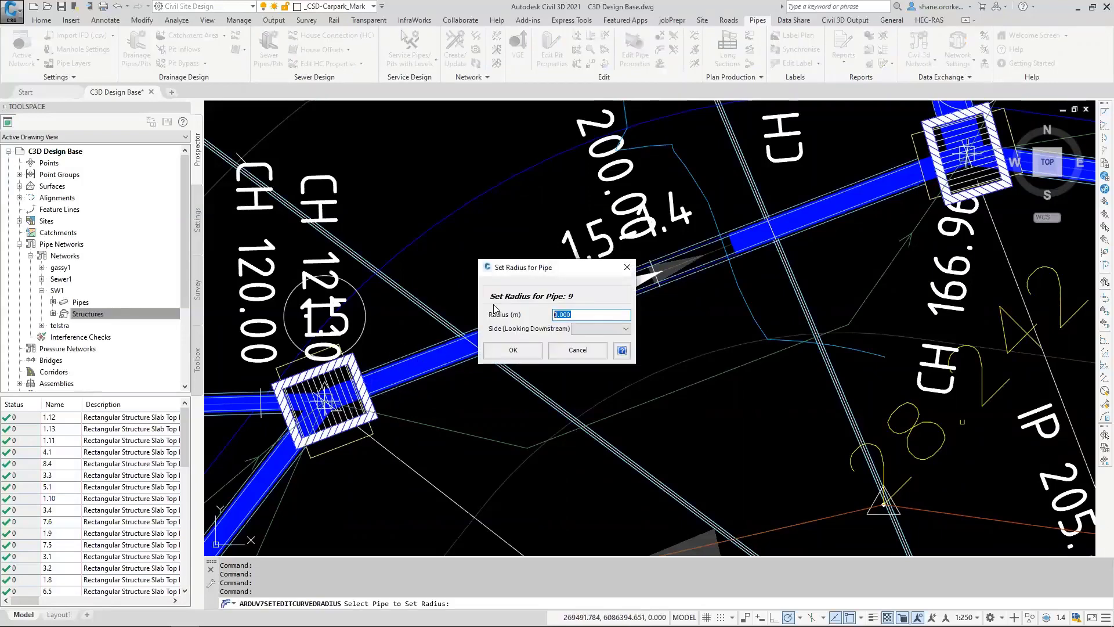
{"action": "left_click", "coordinate": [625, 329]}
{"action": "left_click", "coordinate": [587, 347]}
{"action": "left_click", "coordinate": [513, 349]}
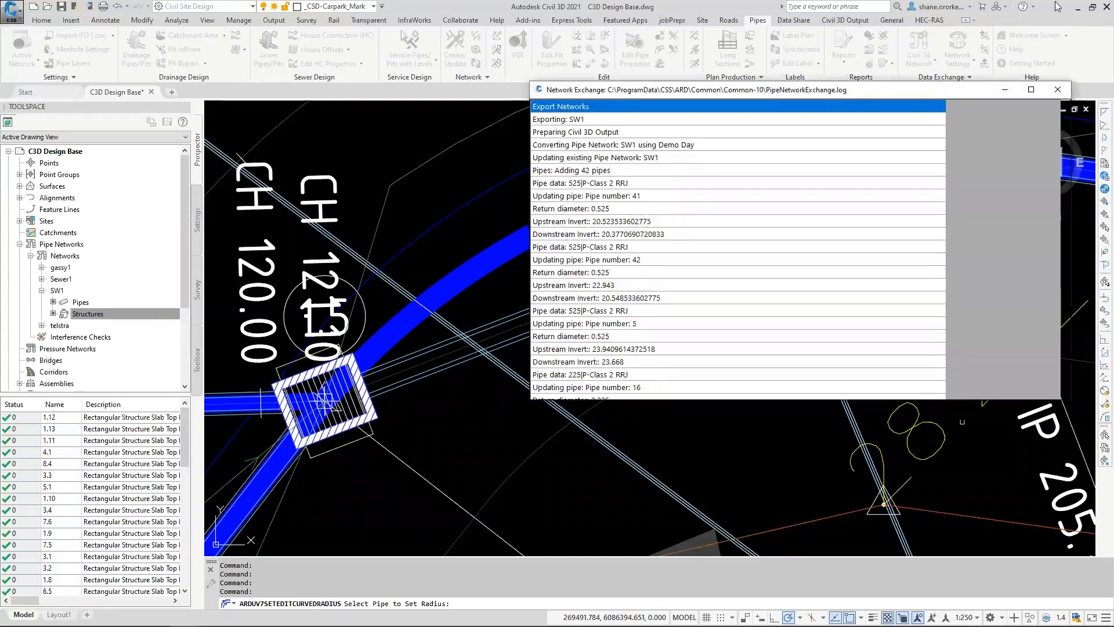
{"action": "left_click", "coordinate": [1057, 90]}
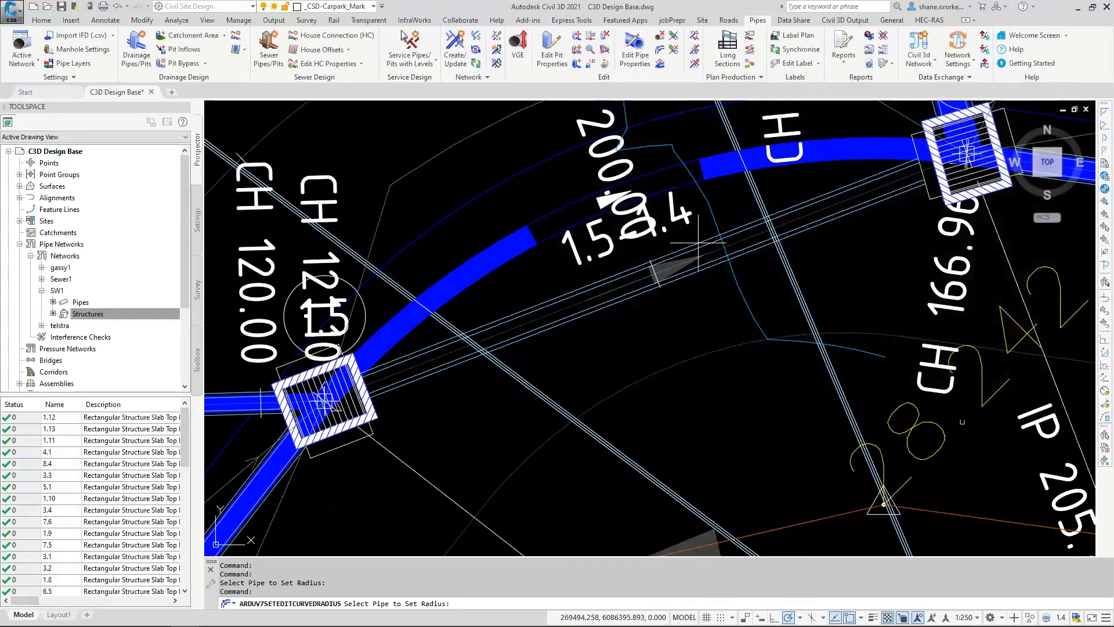
{"action": "key", "text": "Escape"}
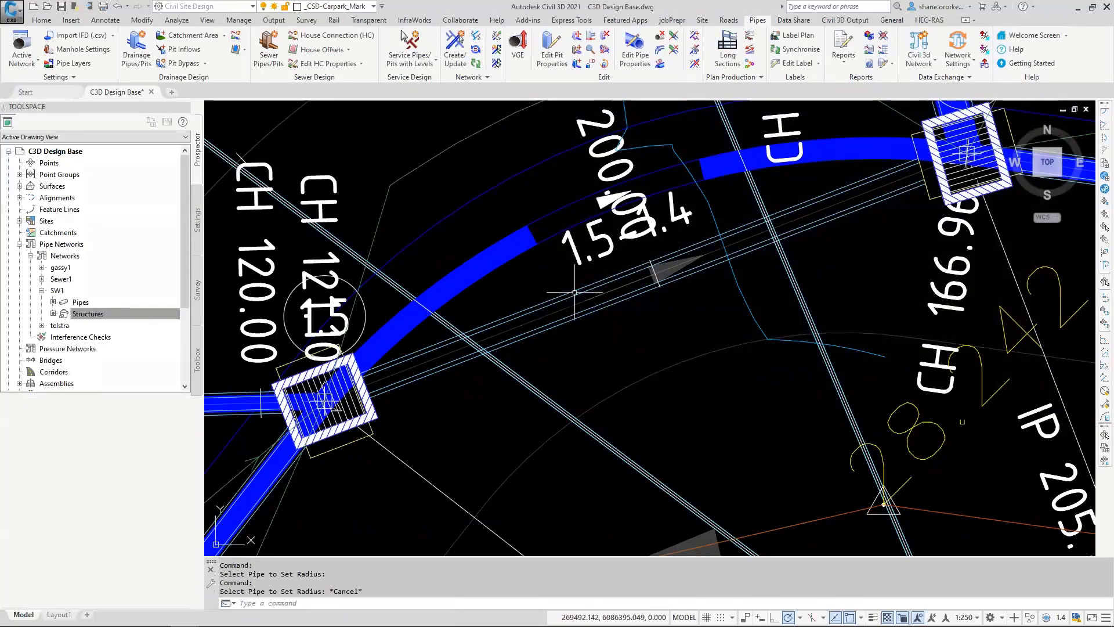
Step: Erase the leftover straight Civil 3D pipe between pits 1.5 and 1.4
{"action": "key", "text": "Escape"}
{"action": "left_click", "coordinate": [575, 292]}
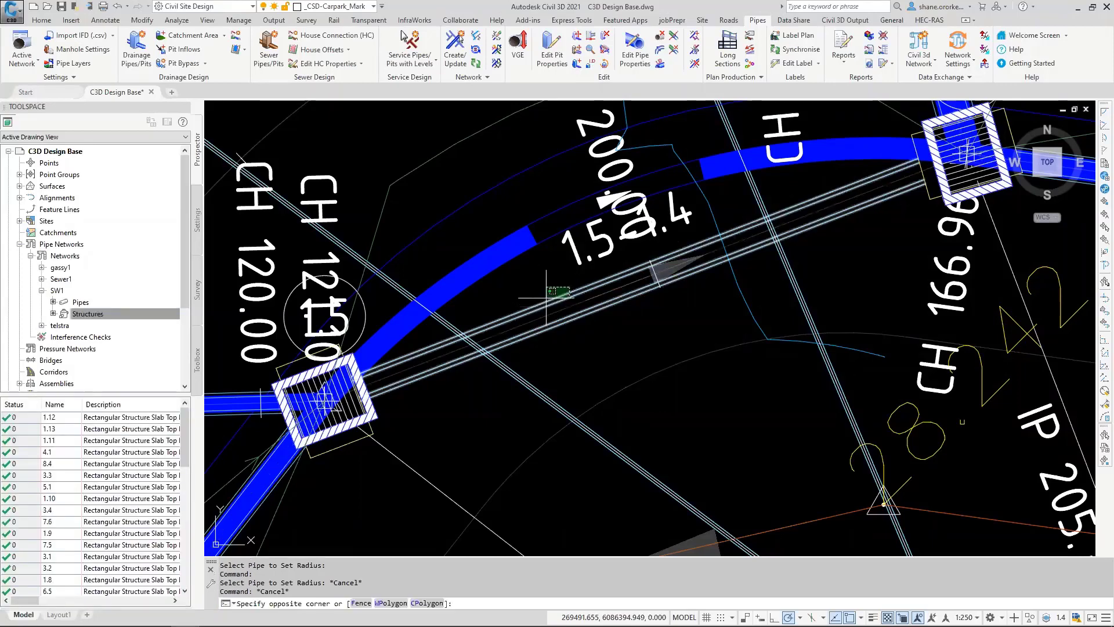
{"action": "key", "text": "Delete"}
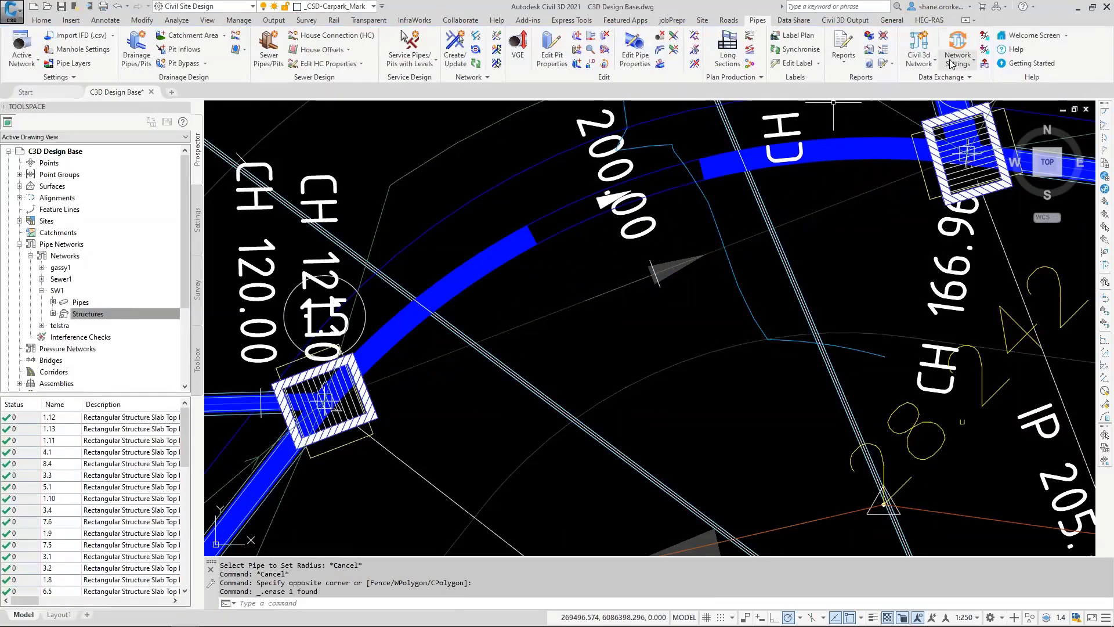
Step: Synchronise the pipe networks with Civil 3D to rebuild the pipe between pits 1.5 and 1.4 along its curve
{"action": "left_click", "coordinate": [927, 67]}
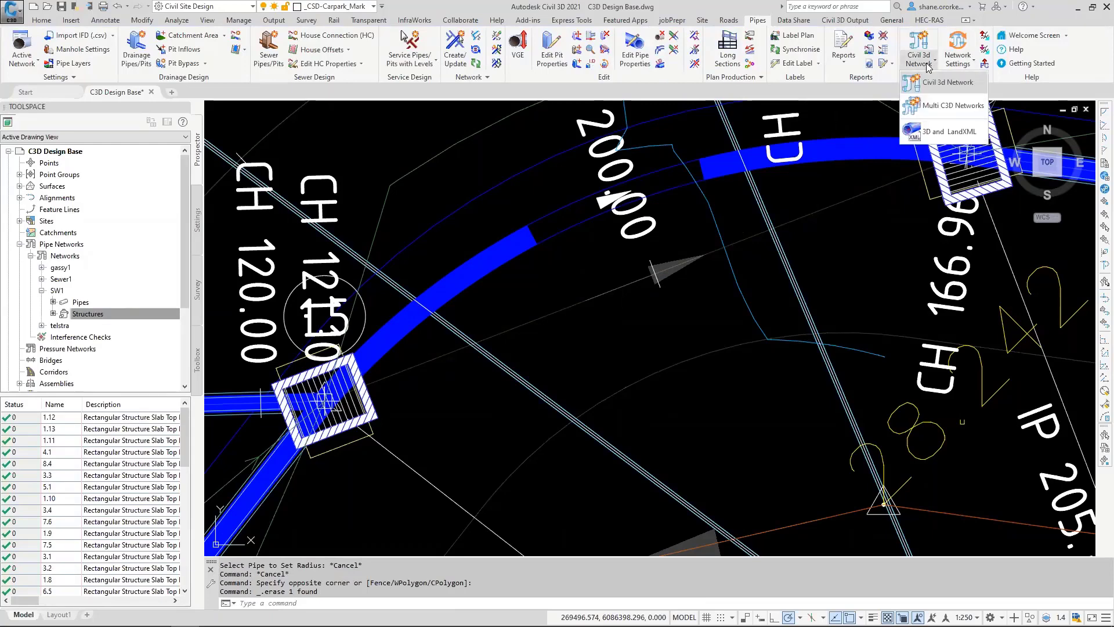
{"action": "left_click", "coordinate": [960, 64]}
{"action": "left_click", "coordinate": [959, 64]}
{"action": "left_click", "coordinate": [968, 83]}
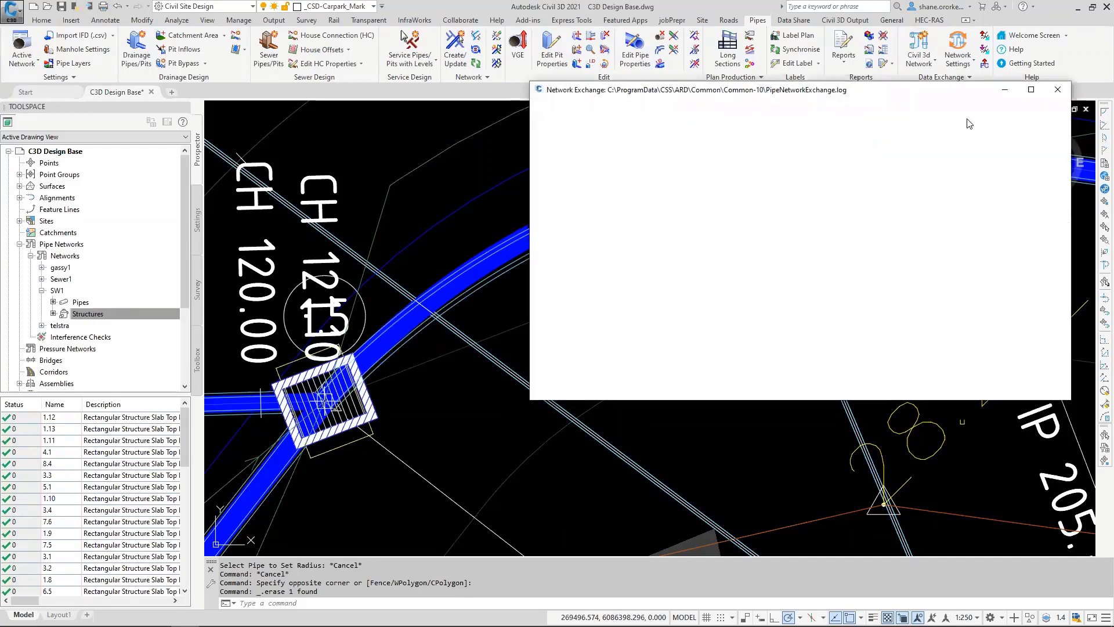
{"action": "left_click_drag", "start_coordinate": [923, 84], "coordinate": [929, 230]}
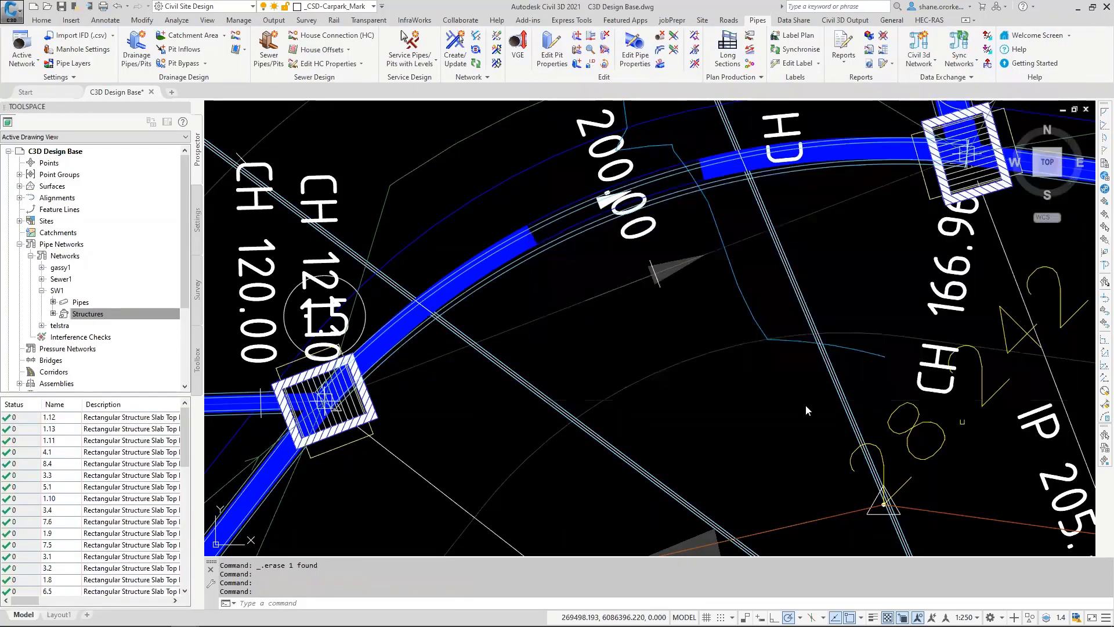
Step: Examine the curved pipe between pits 1.5 and 1.4 and the surrounding drainage layout in plan
{"action": "scroll", "coordinate": [668, 322], "scroll_direction": "down", "scroll_amount": 5}
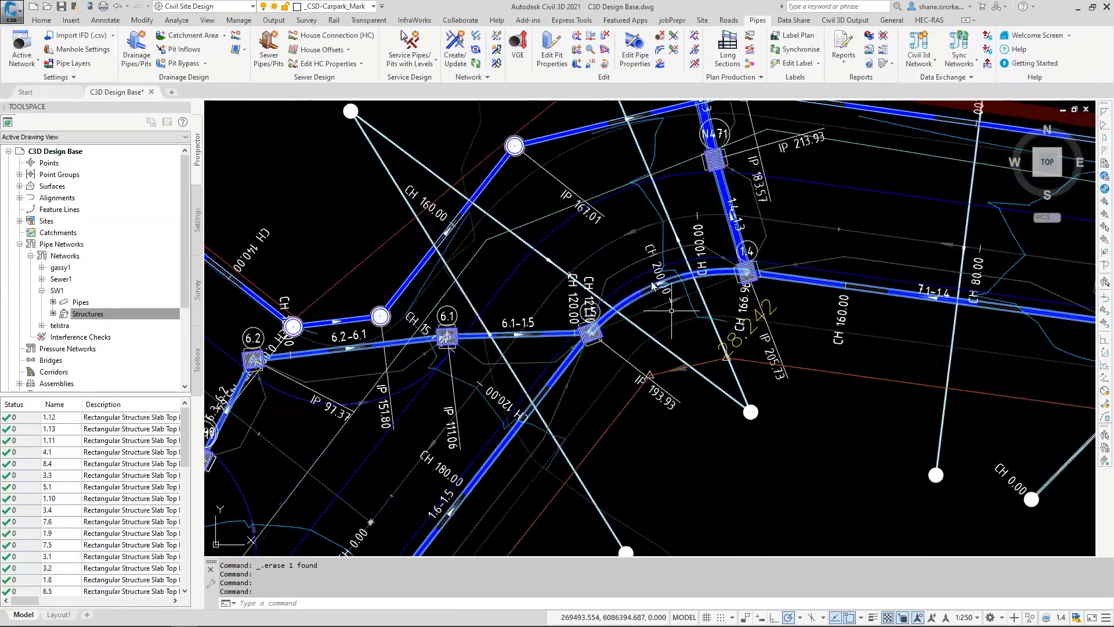
{"action": "scroll", "coordinate": [650, 287], "scroll_direction": "up", "scroll_amount": 4}
{"action": "scroll", "coordinate": [634, 297], "scroll_direction": "down", "scroll_amount": 2}
{"action": "scroll", "coordinate": [629, 307], "scroll_direction": "up", "scroll_amount": 2}
{"action": "scroll", "coordinate": [638, 305], "scroll_direction": "down", "scroll_amount": 5}
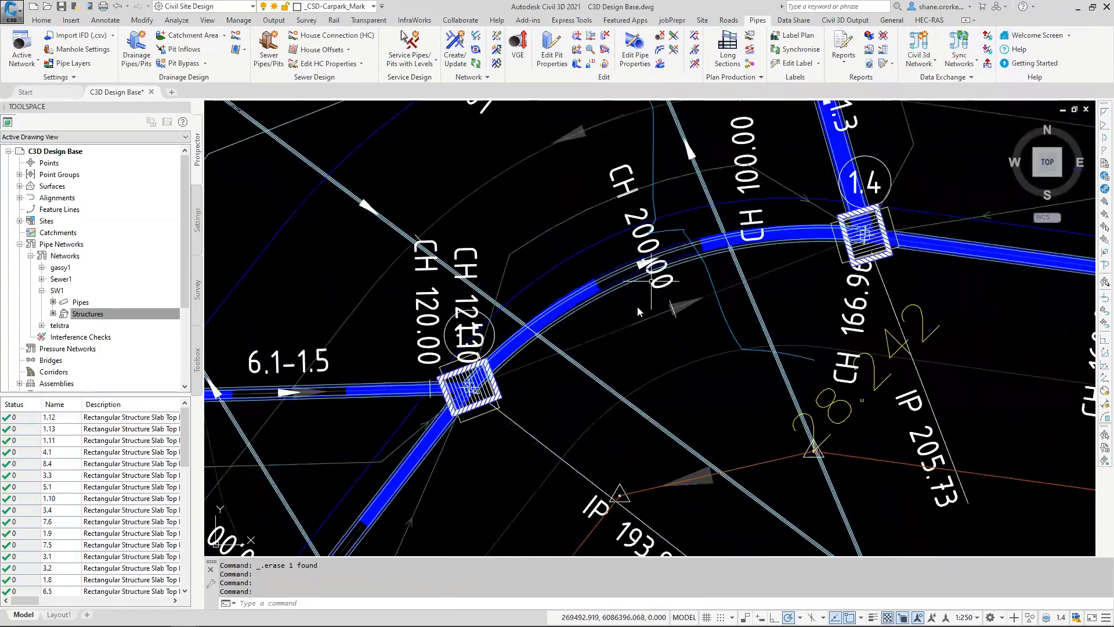
{"action": "middle_click_drag", "start_coordinate": [624, 334], "coordinate": [526, 341]}
{"action": "scroll", "coordinate": [525, 348], "scroll_direction": "down", "scroll_amount": 4}
{"action": "mouse_move", "coordinate": [523, 379]}
{"action": "middle_mouse_down"}
{"action": "mouse_move", "coordinate": [575, 398]}
{"action": "mouse_move", "coordinate": [584, 424]}
{"action": "mouse_move", "coordinate": [576, 413]}
{"action": "middle_mouse_up"}
Step: Save the drawing and launch Navisworks Manage 2020
{"action": "key", "text": "ctrl+s"}
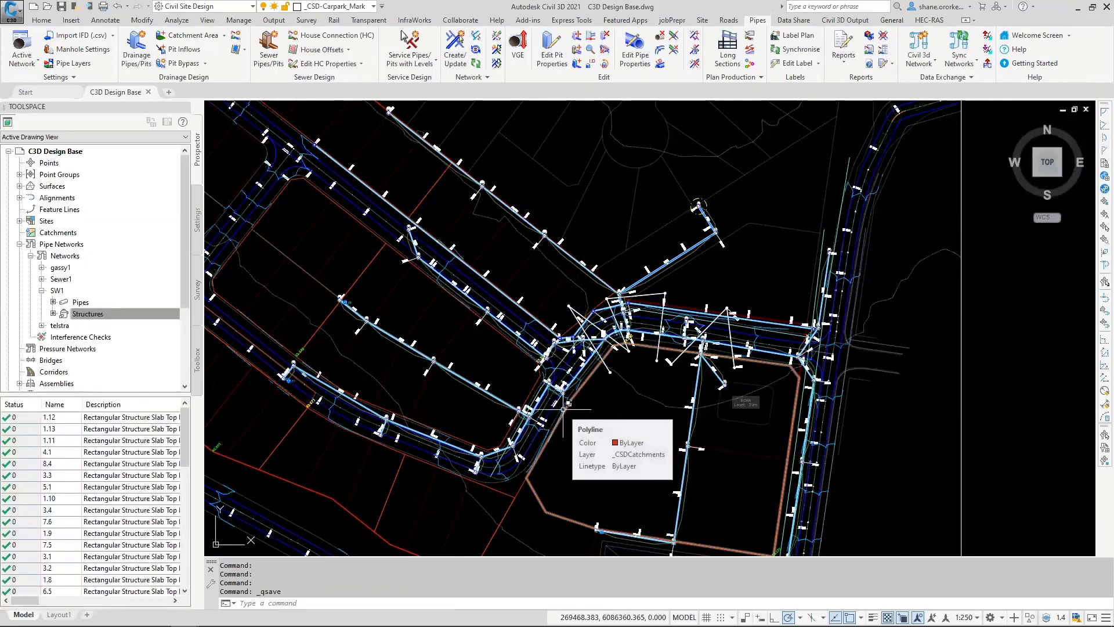
{"action": "key", "text": "super"}
{"action": "type", "text": "ma"}
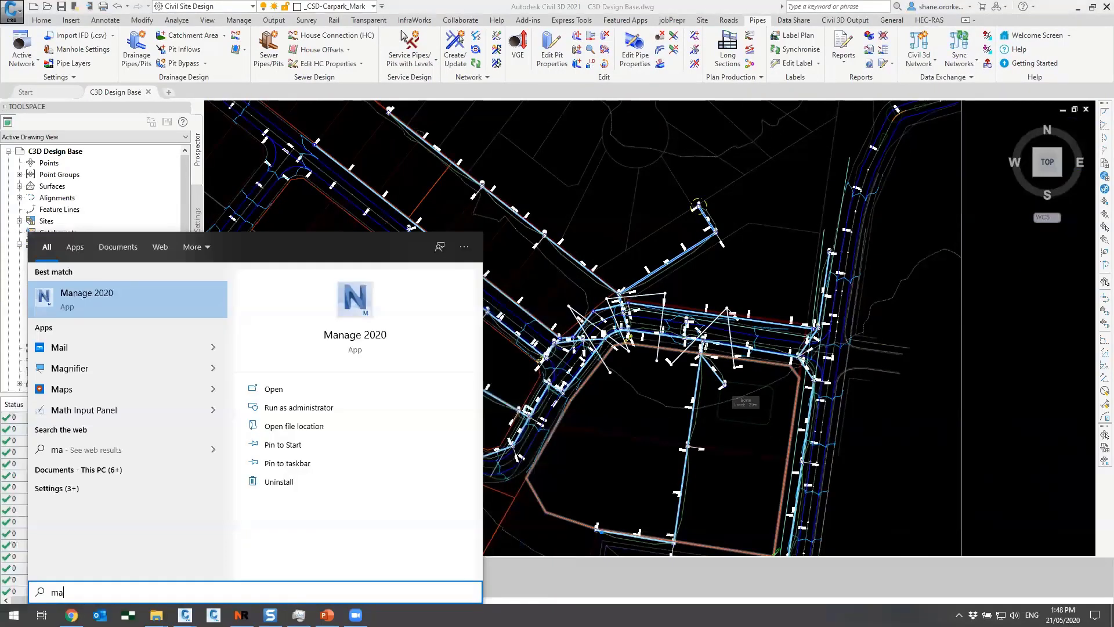
{"action": "key", "text": "Return"}
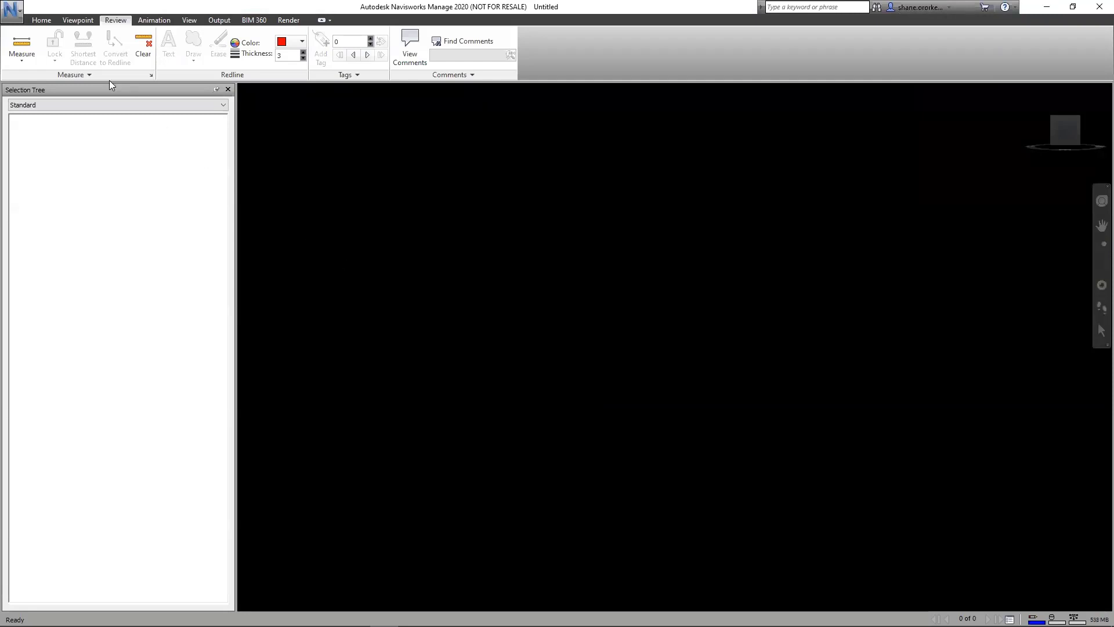
Step: Append C3D Design Base.dwg from the Civil 3D Pipe Export folder on the Desktop
{"action": "left_click", "coordinate": [51, 23]}
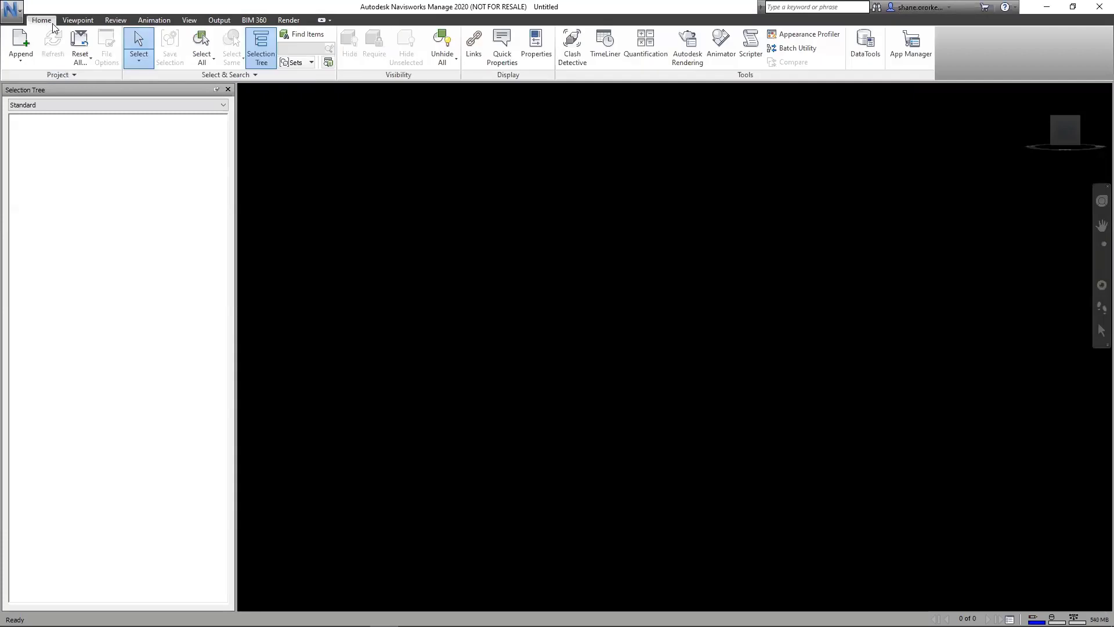
{"action": "left_click", "coordinate": [26, 45]}
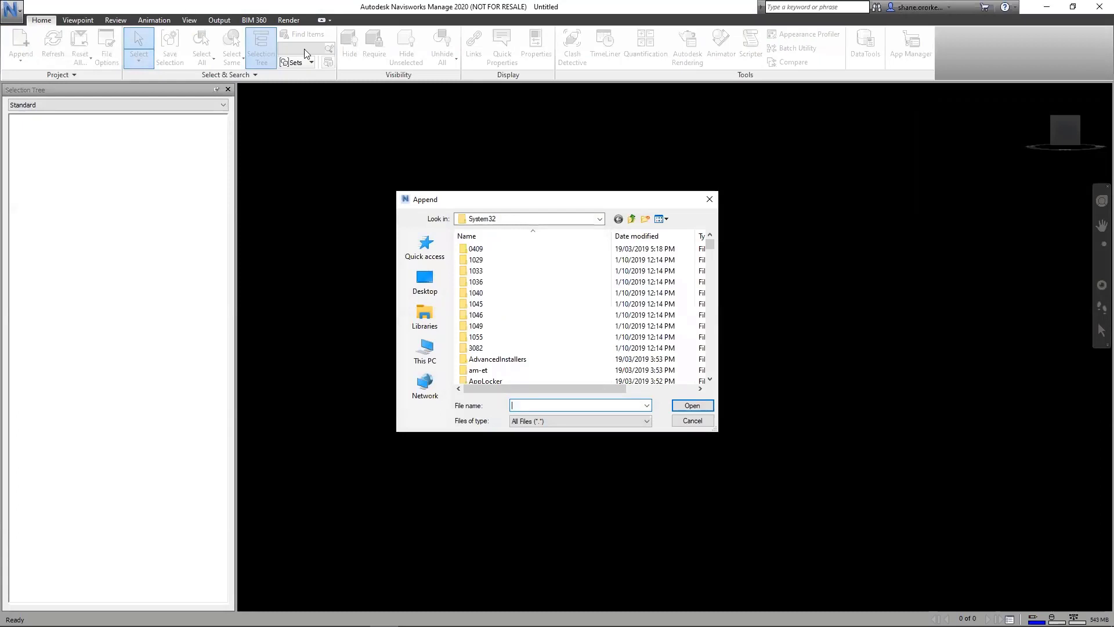
{"action": "left_click", "coordinate": [425, 281]}
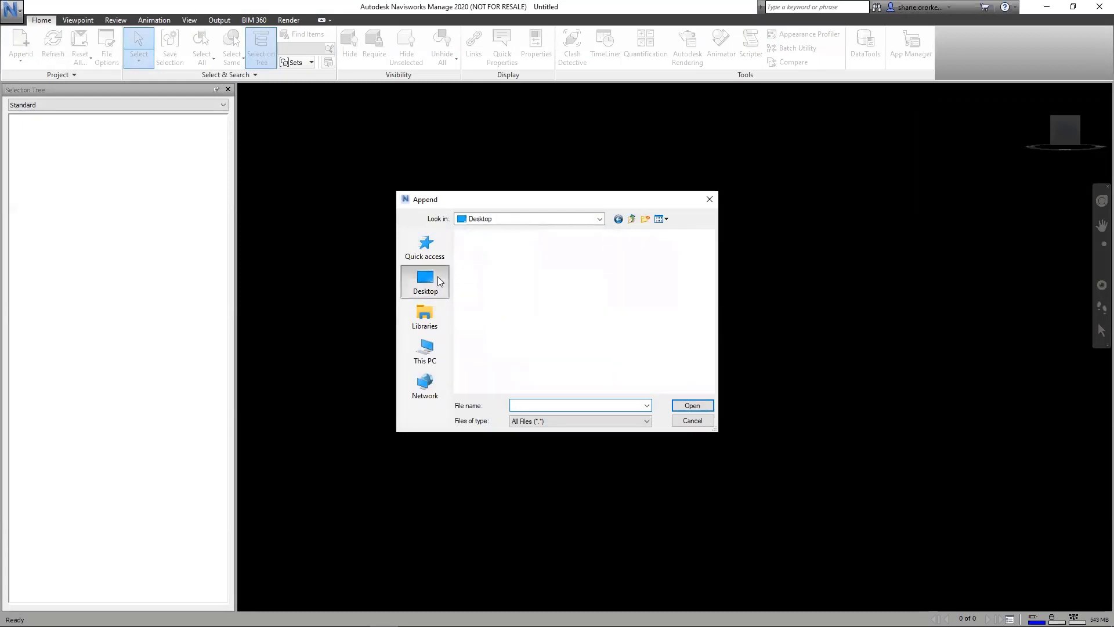
{"action": "scroll", "coordinate": [513, 337], "scroll_direction": "down", "scroll_amount": 5}
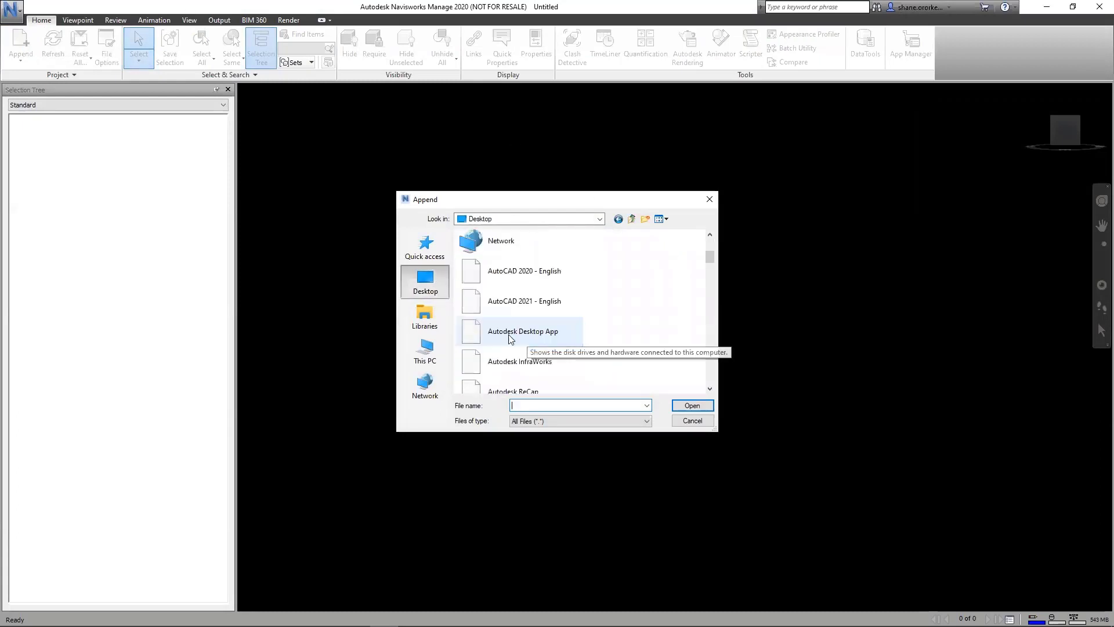
{"action": "scroll", "coordinate": [540, 335], "scroll_direction": "up", "scroll_amount": 5}
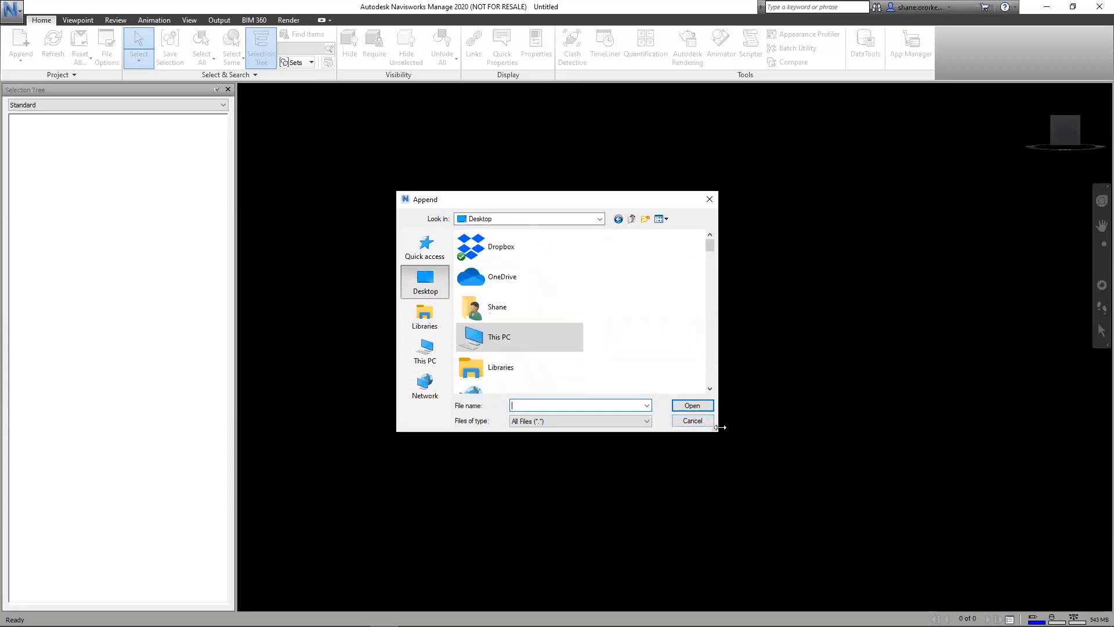
{"action": "left_click_drag", "start_coordinate": [720, 433], "coordinate": [916, 551]}
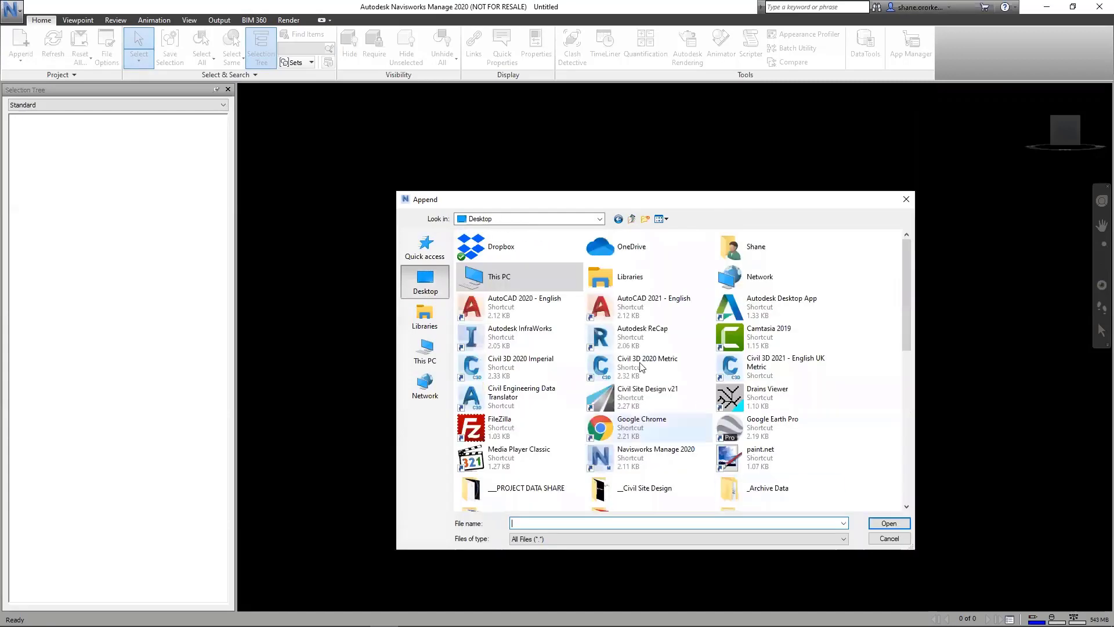
{"action": "scroll", "coordinate": [853, 400], "scroll_direction": "down", "scroll_amount": 5}
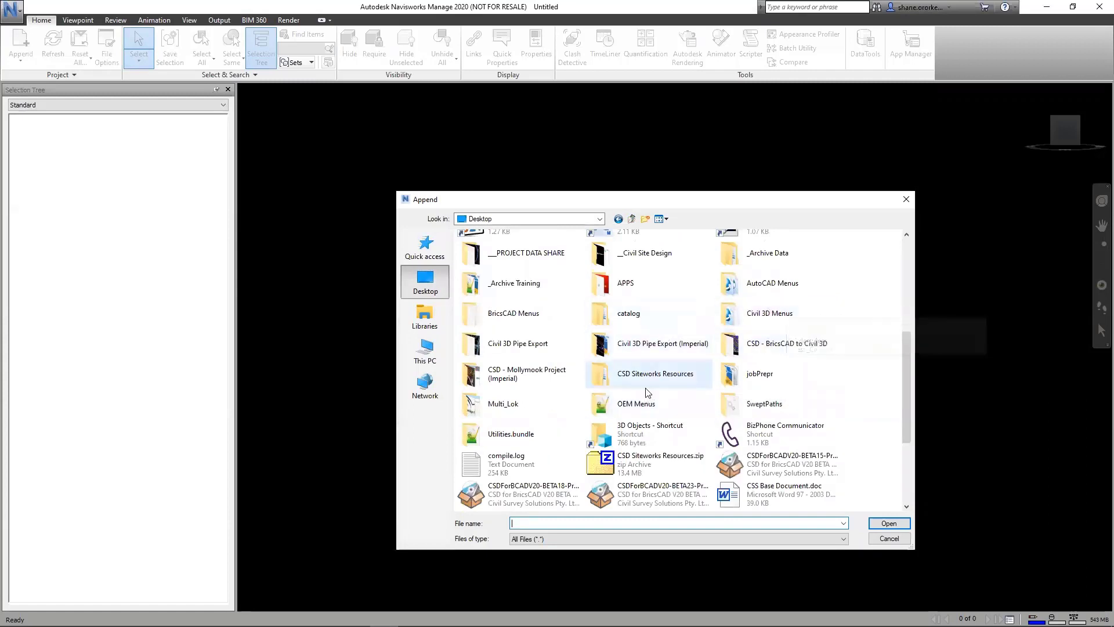
{"action": "scroll", "coordinate": [668, 368], "scroll_direction": "up", "scroll_amount": 1}
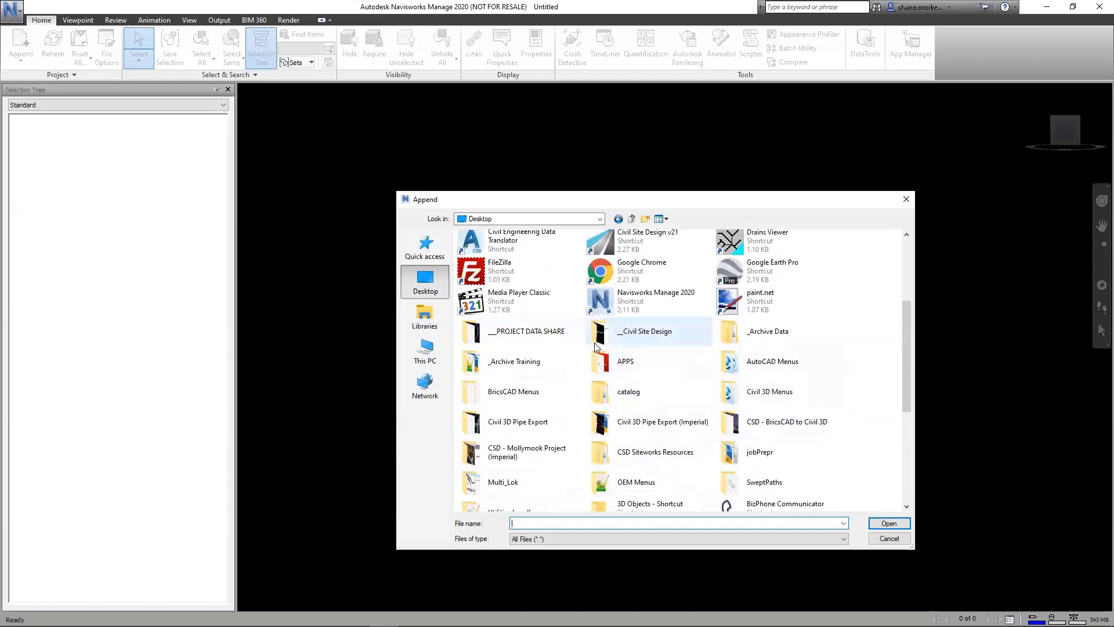
{"action": "double_click", "coordinate": [520, 428]}
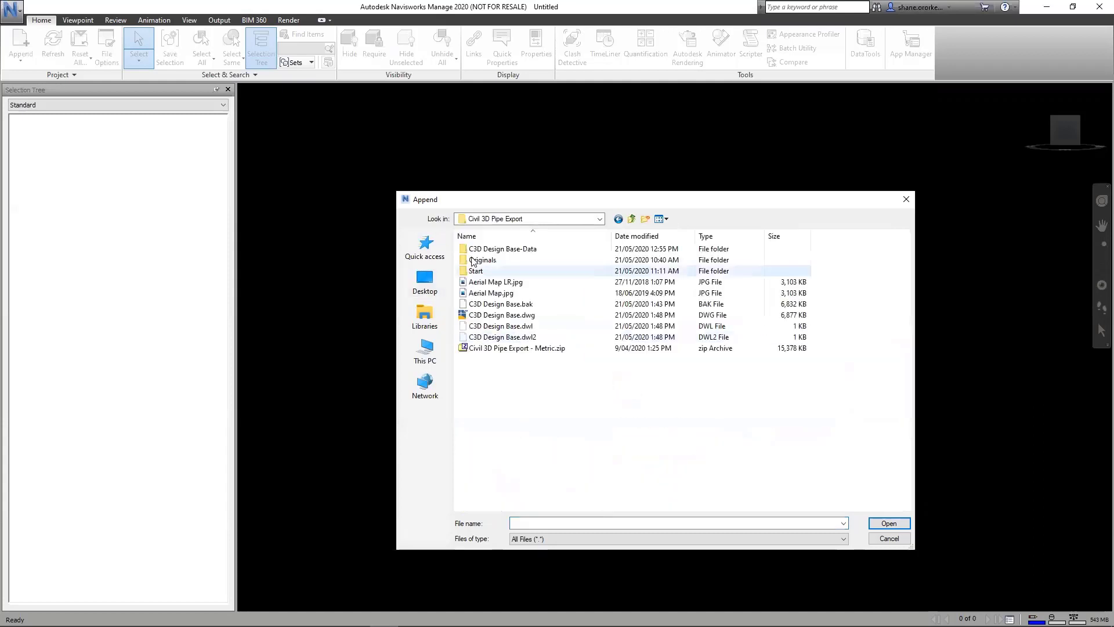
{"action": "double_click", "coordinate": [506, 317]}
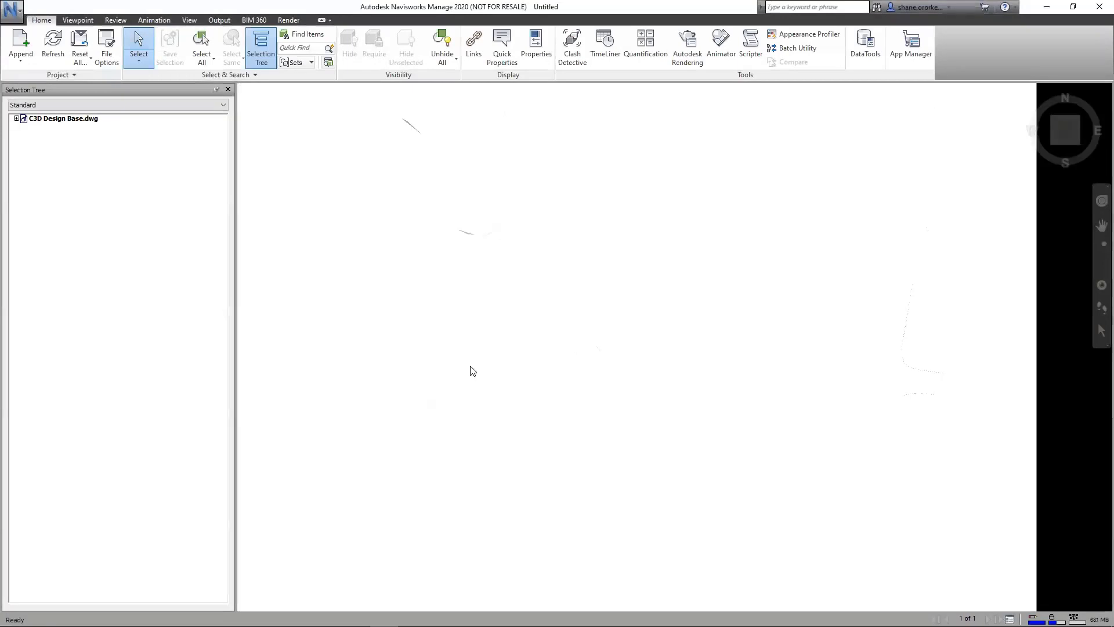
Step: Expand the PNET-PIT layer of C3D Design Base.dwg and focus the 3D view on its pits
{"action": "left_click", "coordinate": [16, 119]}
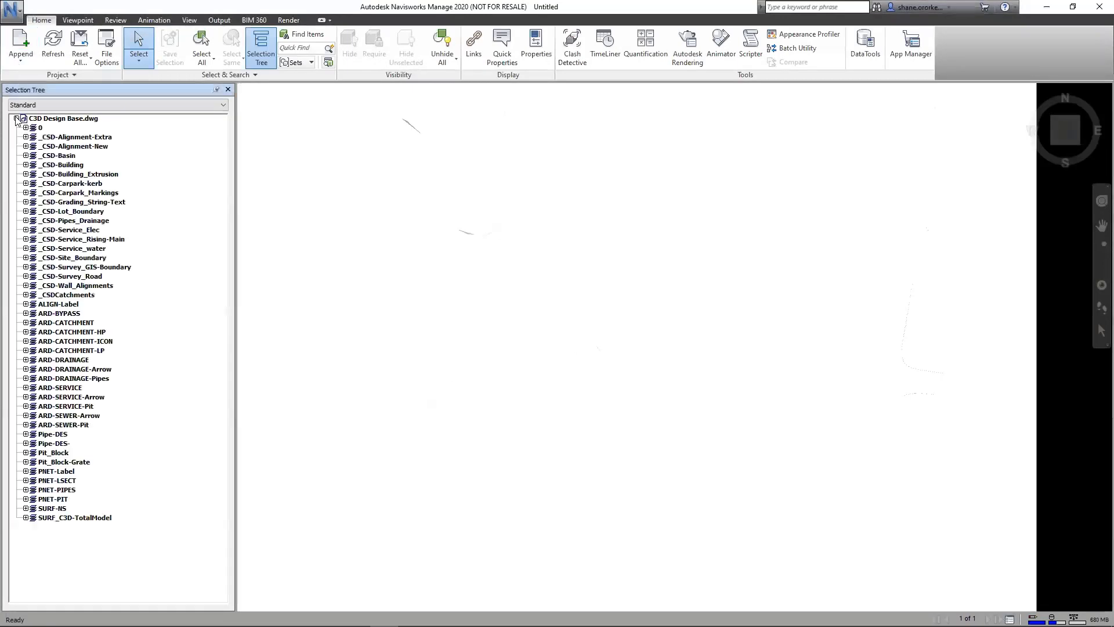
{"action": "left_click", "coordinate": [33, 500]}
{"action": "scroll", "coordinate": [798, 316], "scroll_direction": "down", "scroll_amount": 3}
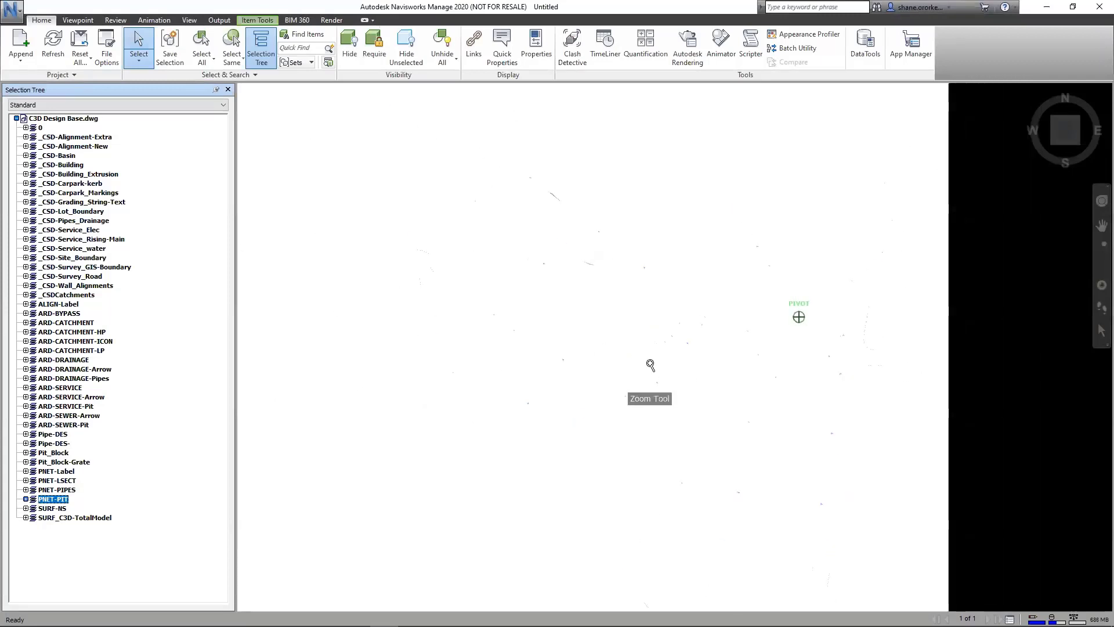
{"action": "scroll", "coordinate": [673, 360], "scroll_direction": "down", "scroll_amount": 2}
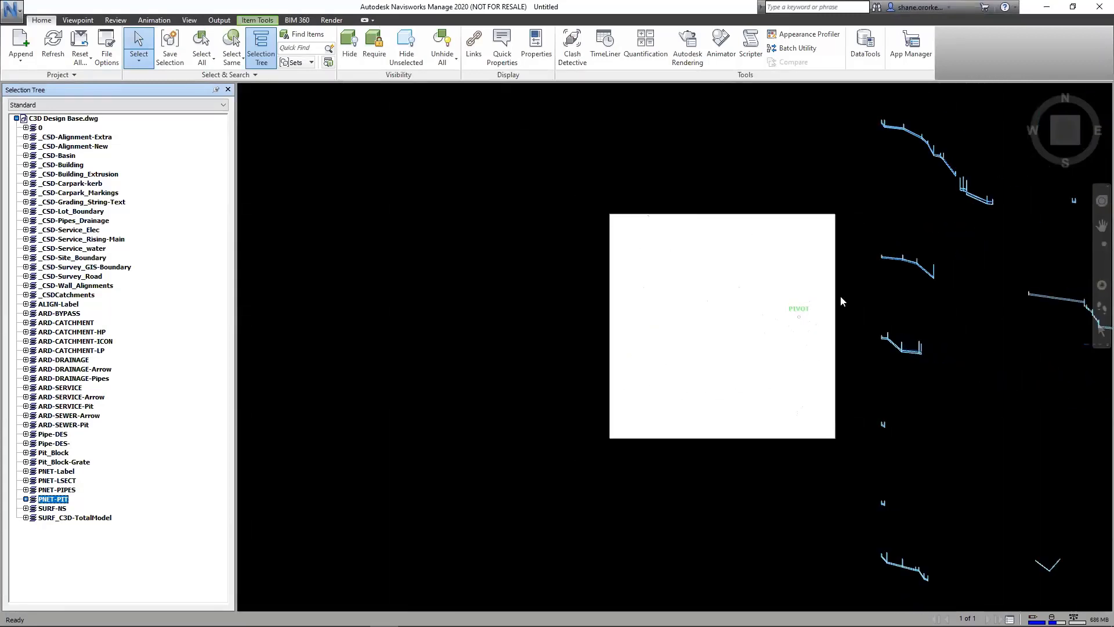
{"action": "mouse_move", "coordinate": [680, 462]}
{"action": "middle_mouse_down", "text": "shift"}
{"action": "mouse_move", "coordinate": [646, 493]}
{"action": "mouse_move", "coordinate": [747, 420]}
{"action": "middle_mouse_up", "text": "shift"}
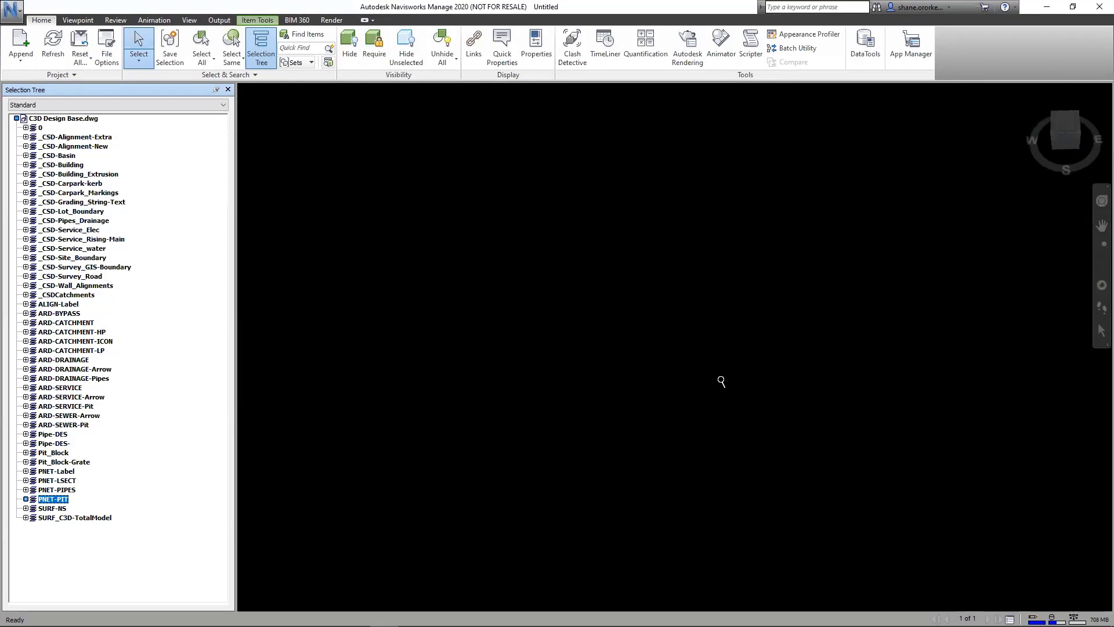
{"action": "left_click", "coordinate": [26, 499]}
{"action": "right_click", "coordinate": [55, 434]}
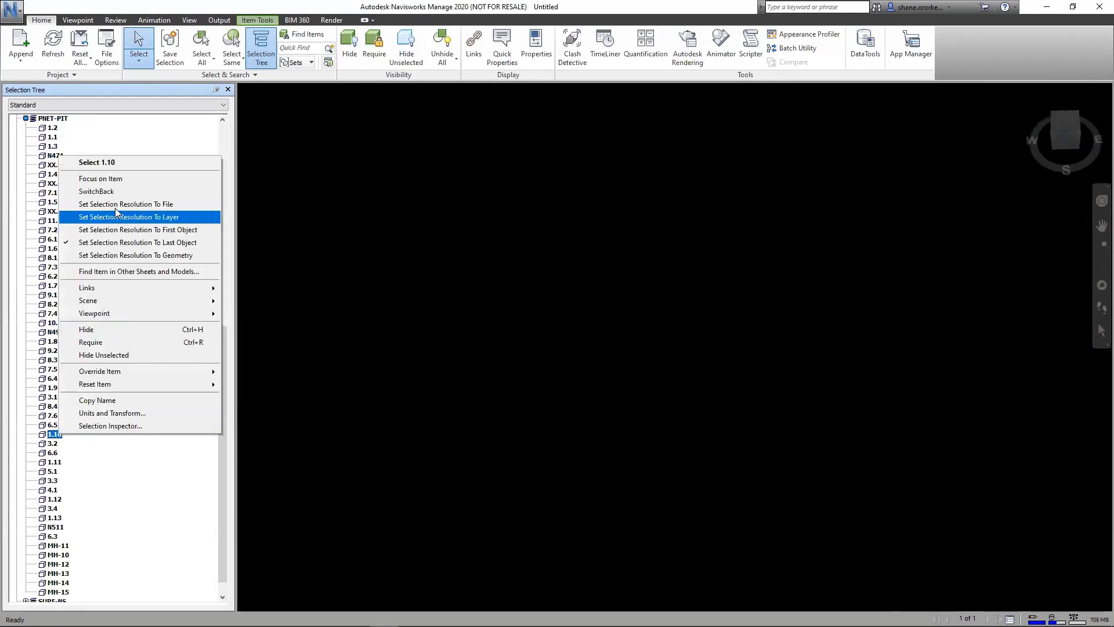
{"action": "left_click", "coordinate": [123, 180]}
{"action": "scroll", "coordinate": [694, 386], "scroll_direction": "up", "scroll_amount": 8}
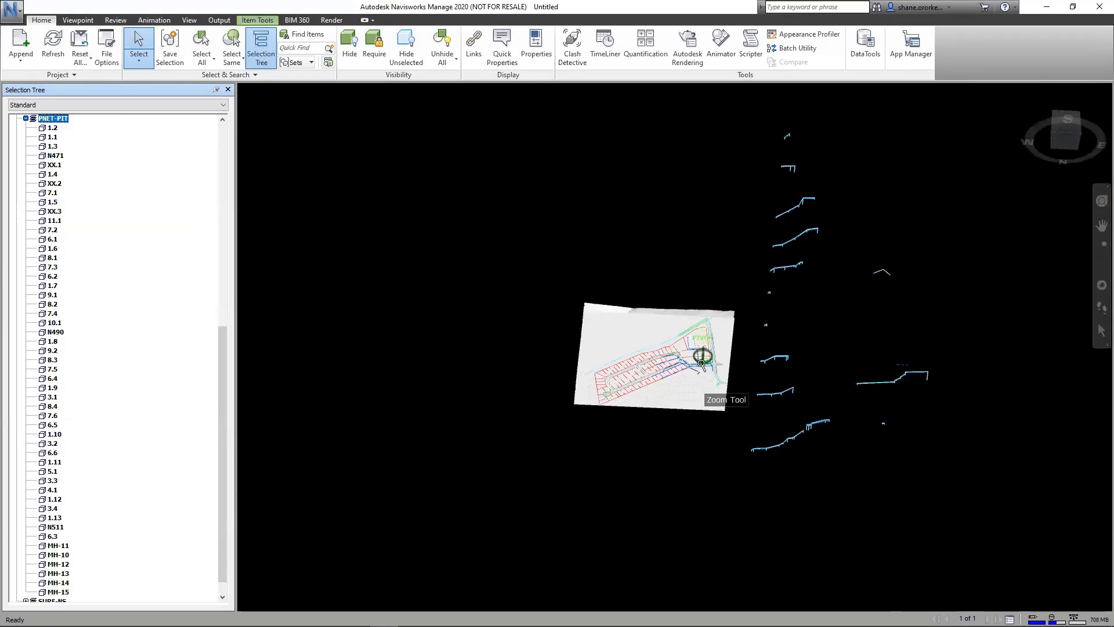
{"action": "scroll", "coordinate": [688, 470], "scroll_direction": "up", "scroll_amount": 2}
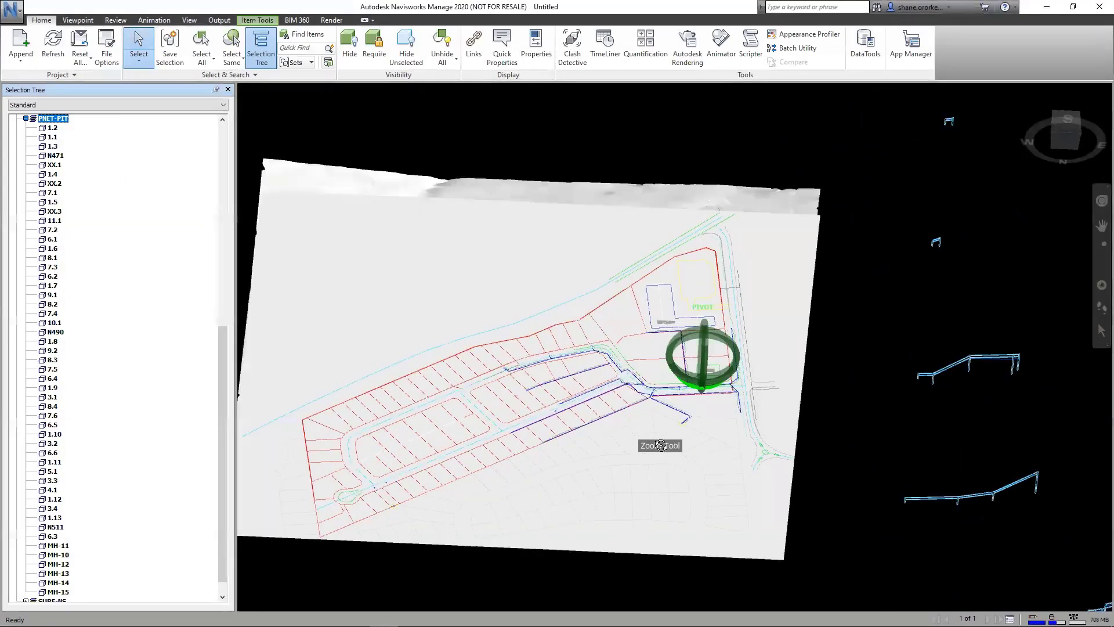
Step: Hide the NS natural surface that covers the pipe network
{"action": "middle_click_drag", "start_coordinate": [673, 452], "coordinate": [577, 522], "text": "shift"}
{"action": "scroll", "coordinate": [766, 395], "scroll_direction": "up", "scroll_amount": 6}
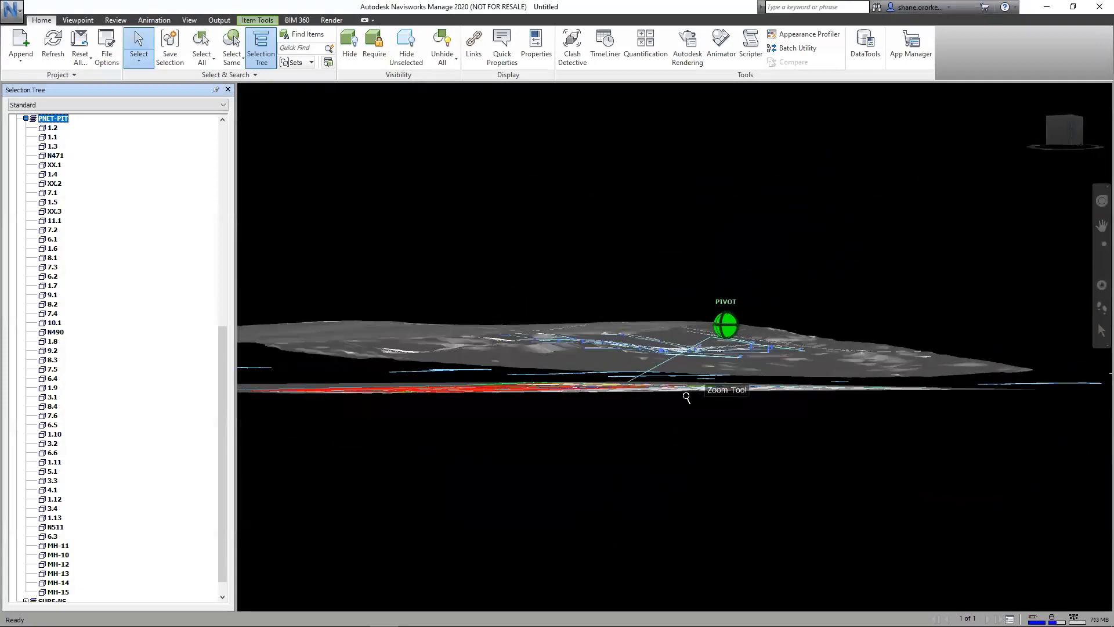
{"action": "scroll", "coordinate": [791, 447], "scroll_direction": "up", "scroll_amount": 4}
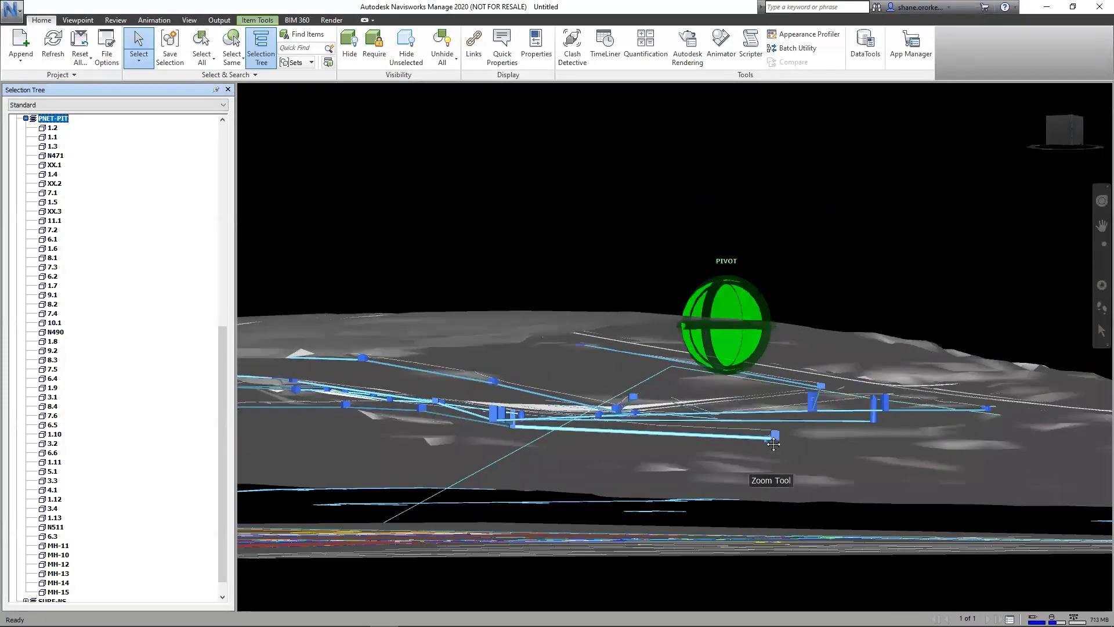
{"action": "scroll", "coordinate": [456, 383], "scroll_direction": "up", "scroll_amount": 3}
{"action": "middle_click_drag", "start_coordinate": [448, 386], "coordinate": [471, 421], "text": "shift"}
{"action": "right_click", "coordinate": [486, 393]}
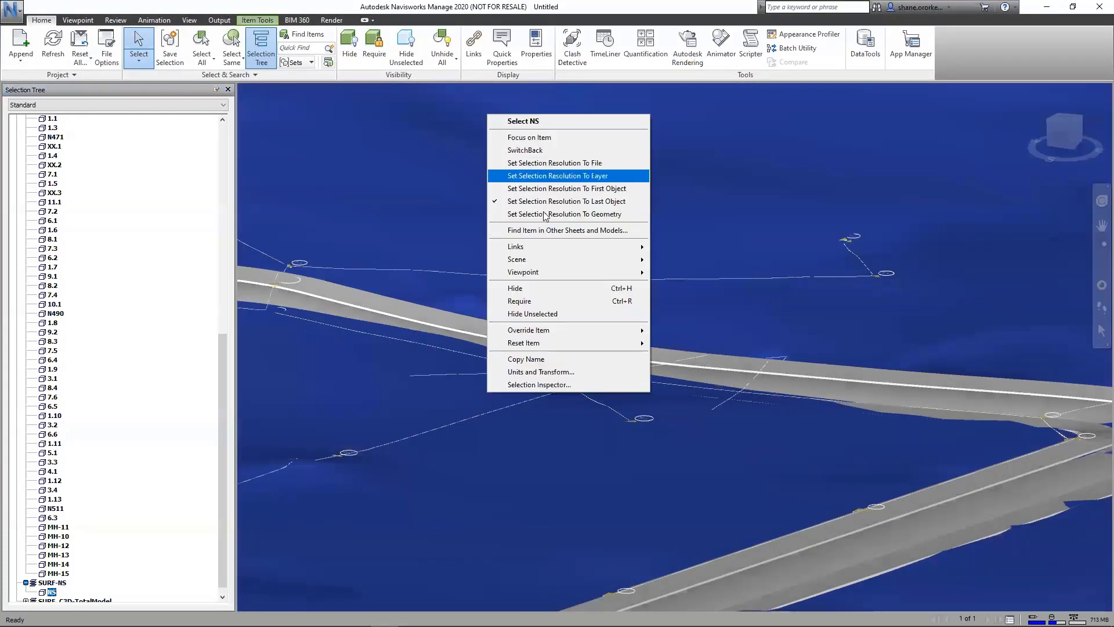
{"action": "left_click", "coordinate": [539, 289]}
Step: Hide the raster image beneath the drainage model
{"action": "middle_click_drag", "start_coordinate": [580, 432], "coordinate": [573, 451], "text": "shift"}
{"action": "left_click", "coordinate": [607, 438]}
{"action": "right_click", "coordinate": [607, 439]}
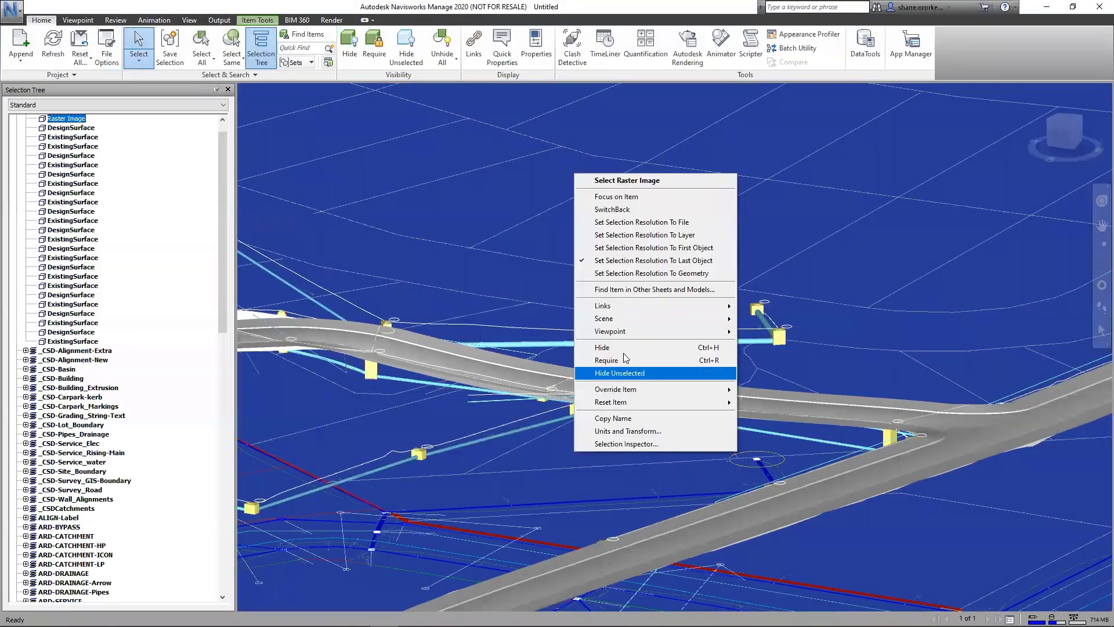
{"action": "left_click", "coordinate": [638, 350]}
Step: Measure the shortest distance between pipes 6.2-6.1 and MH-14-MH-13
{"action": "scroll", "coordinate": [584, 418], "scroll_direction": "up", "scroll_amount": 1}
{"action": "middle_click_drag", "start_coordinate": [400, 483], "coordinate": [629, 273]}
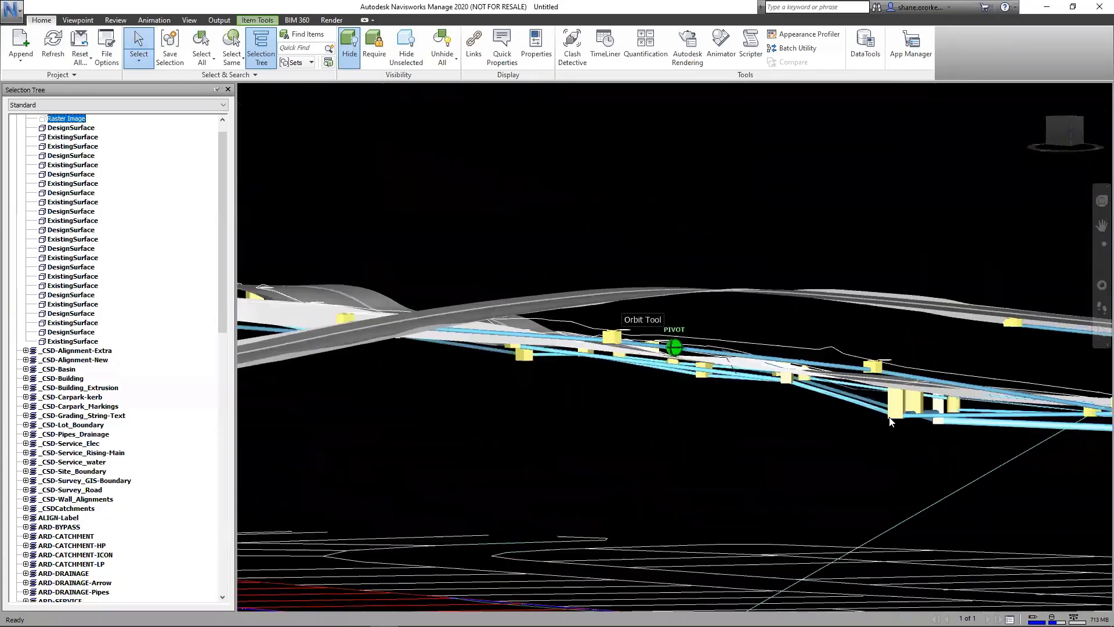
{"action": "scroll", "coordinate": [775, 413], "scroll_direction": "up", "scroll_amount": 5}
{"action": "mouse_move", "coordinate": [775, 414]}
{"action": "middle_mouse_down", "text": "shift"}
{"action": "mouse_move", "coordinate": [903, 398]}
{"action": "mouse_move", "coordinate": [997, 405]}
{"action": "mouse_move", "coordinate": [249, 408]}
{"action": "mouse_move", "coordinate": [1087, 398]}
{"action": "mouse_move", "coordinate": [1026, 400]}
{"action": "mouse_move", "coordinate": [1074, 383]}
{"action": "mouse_move", "coordinate": [1089, 392]}
{"action": "mouse_move", "coordinate": [1068, 406]}
{"action": "mouse_move", "coordinate": [1103, 396]}
{"action": "mouse_move", "coordinate": [813, 253]}
{"action": "mouse_move", "coordinate": [798, 201]}
{"action": "mouse_move", "coordinate": [766, 191]}
{"action": "mouse_move", "coordinate": [734, 218]}
{"action": "mouse_move", "coordinate": [819, 285]}
{"action": "mouse_move", "coordinate": [777, 296]}
{"action": "mouse_move", "coordinate": [806, 249]}
{"action": "mouse_move", "coordinate": [854, 284]}
{"action": "mouse_move", "coordinate": [860, 263]}
{"action": "middle_mouse_up", "text": "shift"}
{"action": "left_click", "coordinate": [859, 261]}
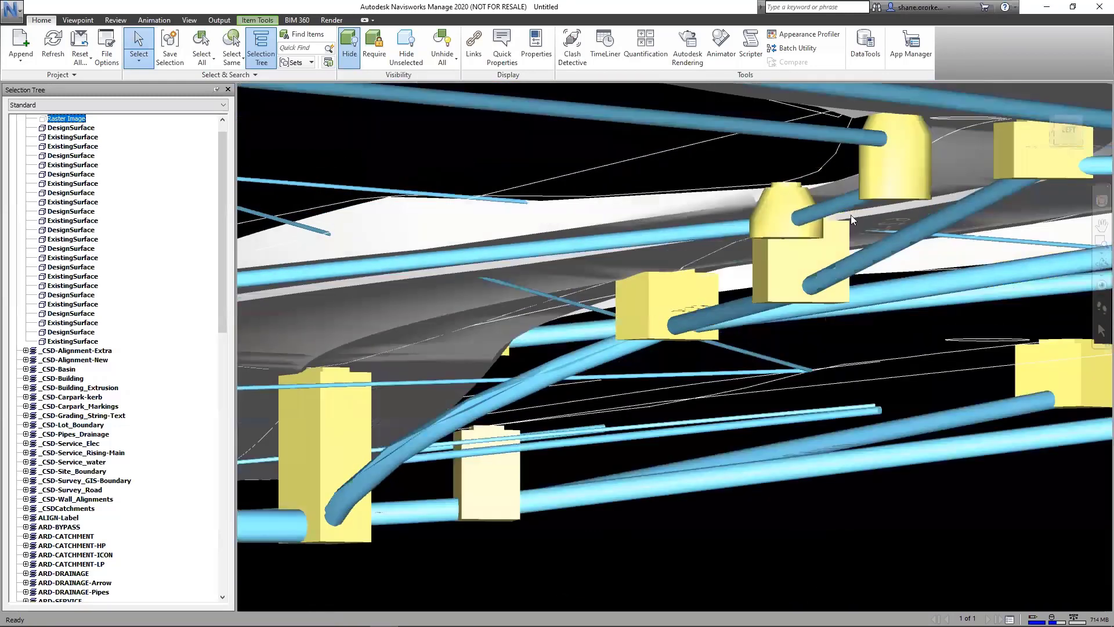
{"action": "left_click", "coordinate": [820, 209], "text": "ctrl"}
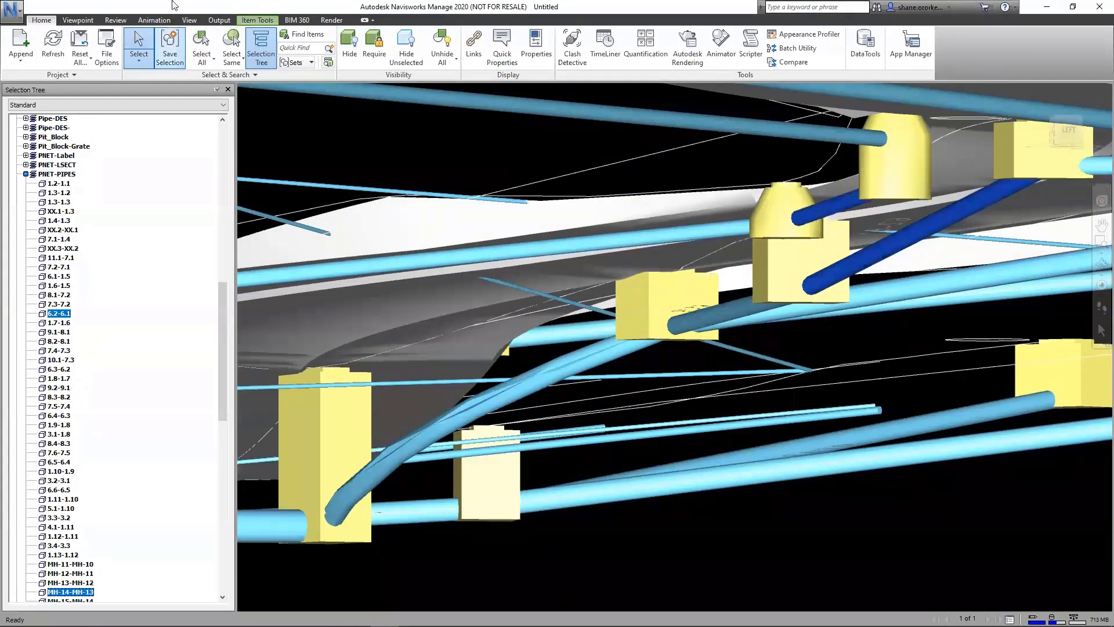
{"action": "left_click", "coordinate": [193, 21]}
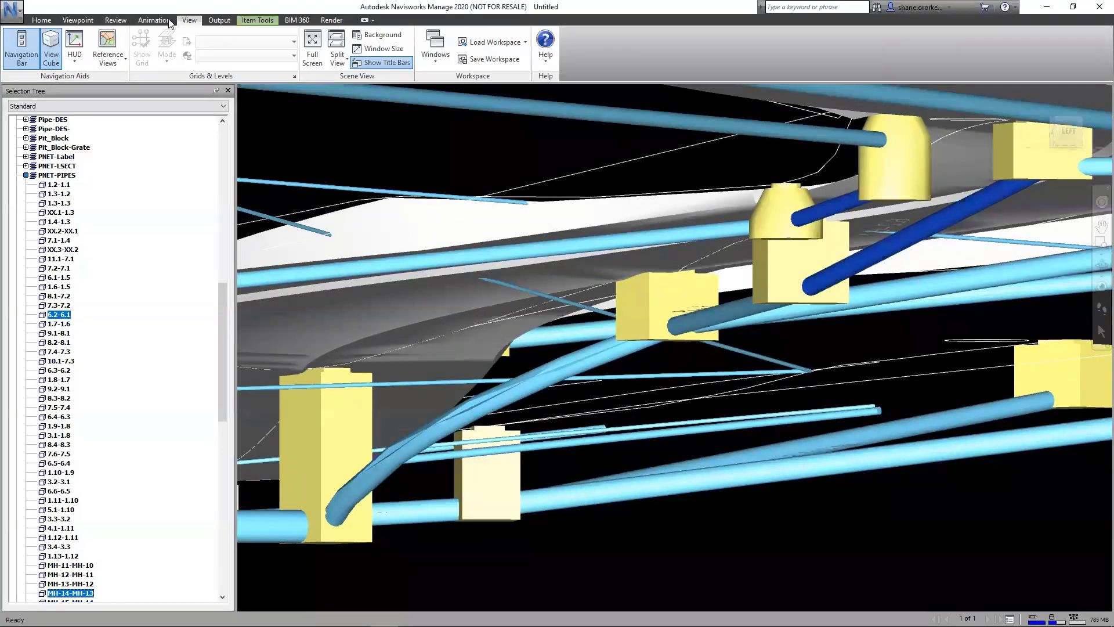
{"action": "left_click", "coordinate": [115, 20]}
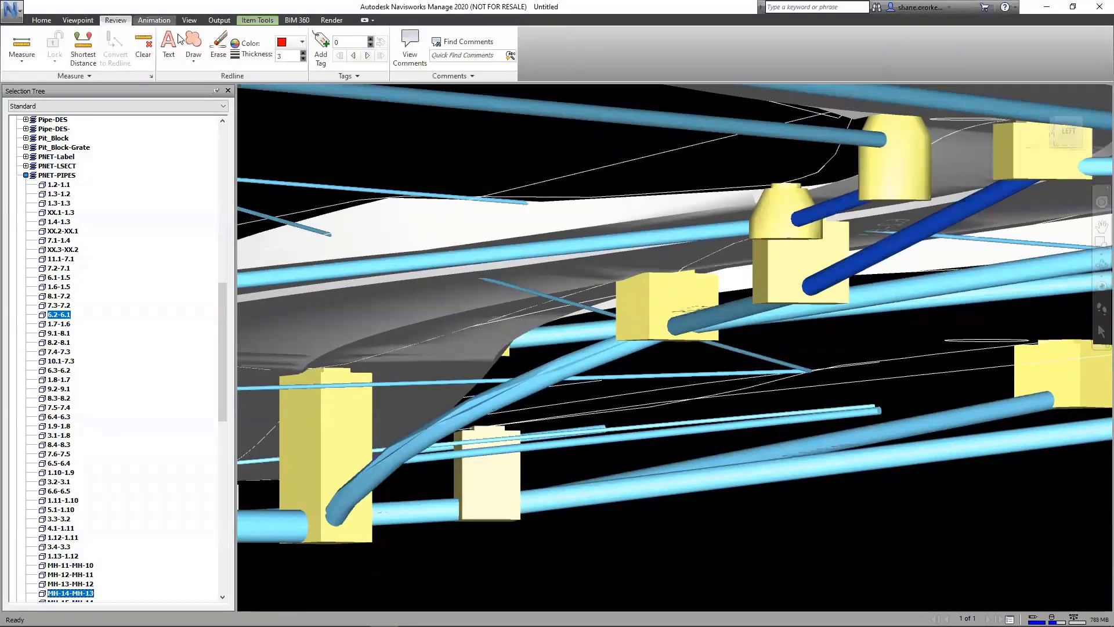
{"action": "left_click", "coordinate": [82, 48]}
{"action": "middle_click_drag", "start_coordinate": [837, 228], "coordinate": [794, 241]}
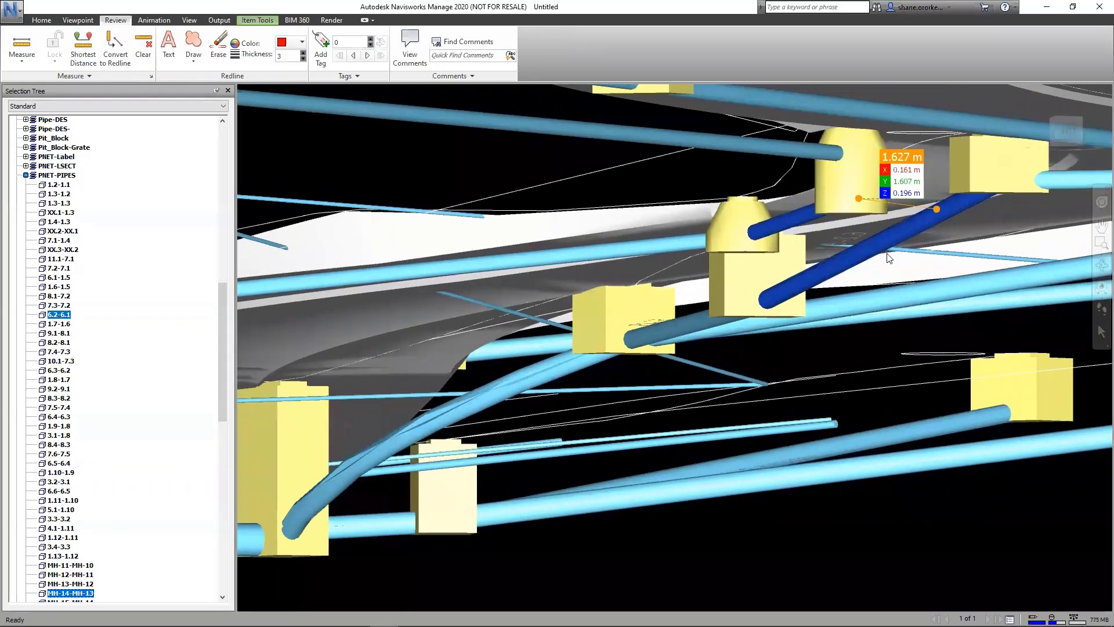
Step: Measure the shortest distance between pipe 6.2-6.1 and the upper manhole connected to pipe MH-14-MH-13
{"action": "middle_click_drag", "start_coordinate": [869, 251], "coordinate": [748, 174], "text": "shift"}
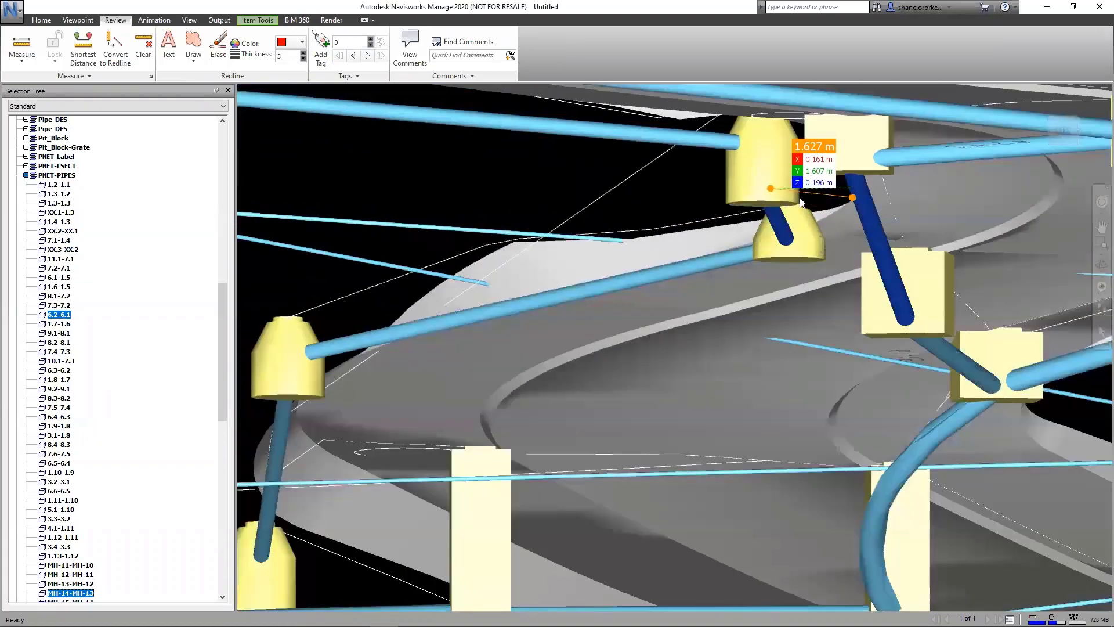
{"action": "left_click", "coordinate": [763, 169]}
{"action": "left_click", "coordinate": [858, 218], "text": "ctrl"}
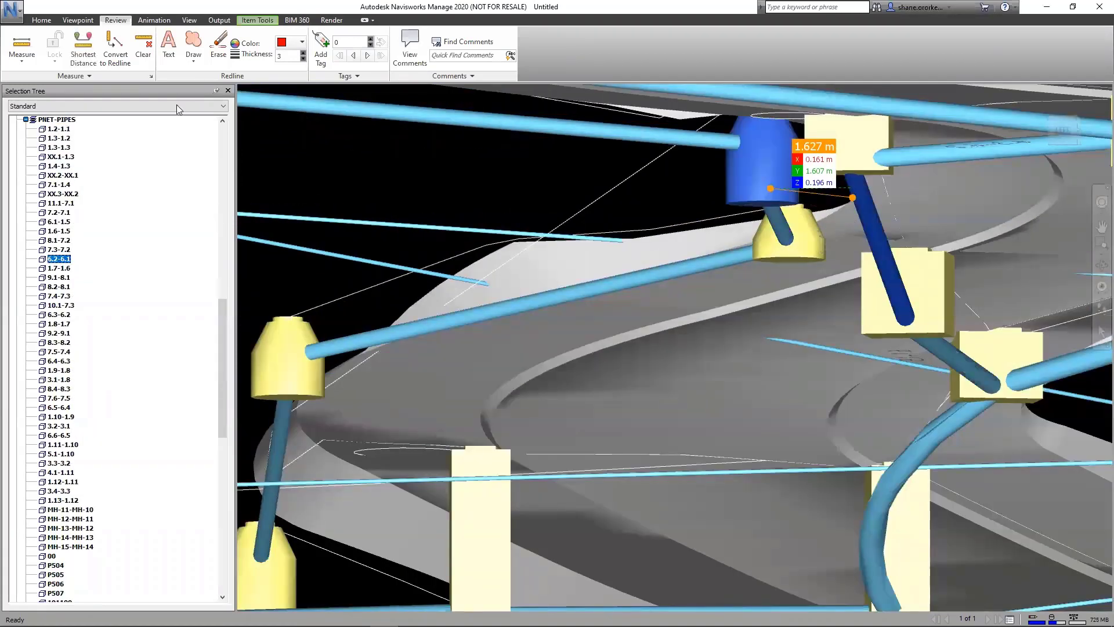
{"action": "left_click", "coordinate": [83, 47]}
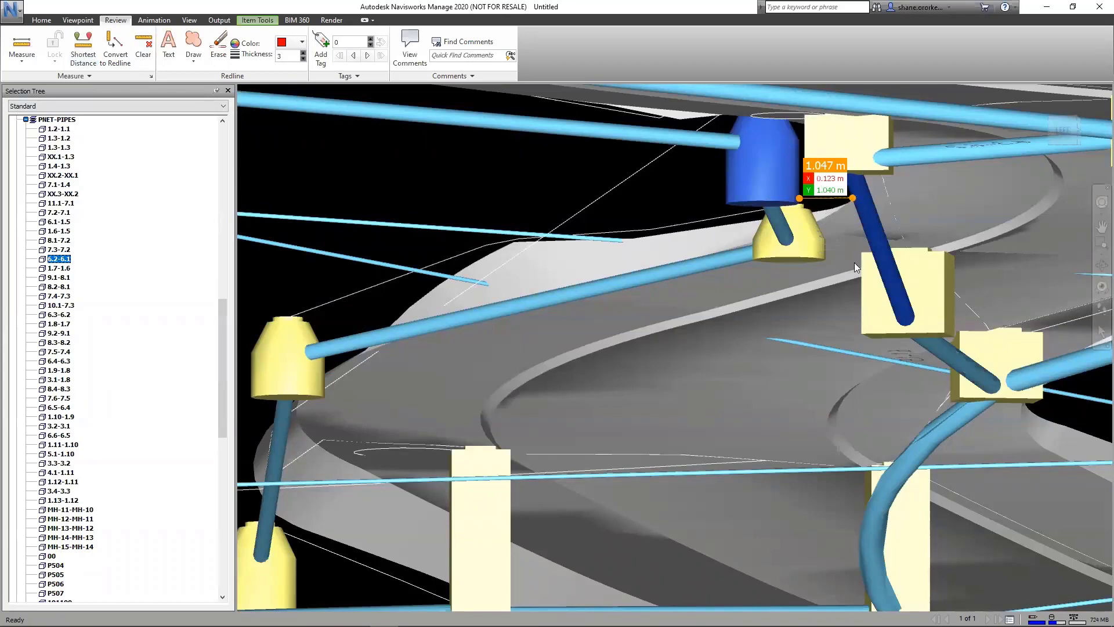
{"action": "mouse_move", "coordinate": [816, 237]}
{"action": "middle_mouse_down", "text": "shift"}
{"action": "mouse_move", "coordinate": [774, 237]}
{"action": "mouse_move", "coordinate": [767, 254]}
{"action": "mouse_move", "coordinate": [749, 244]}
{"action": "mouse_move", "coordinate": [782, 246]}
{"action": "mouse_move", "coordinate": [811, 324]}
{"action": "middle_mouse_up", "text": "shift"}
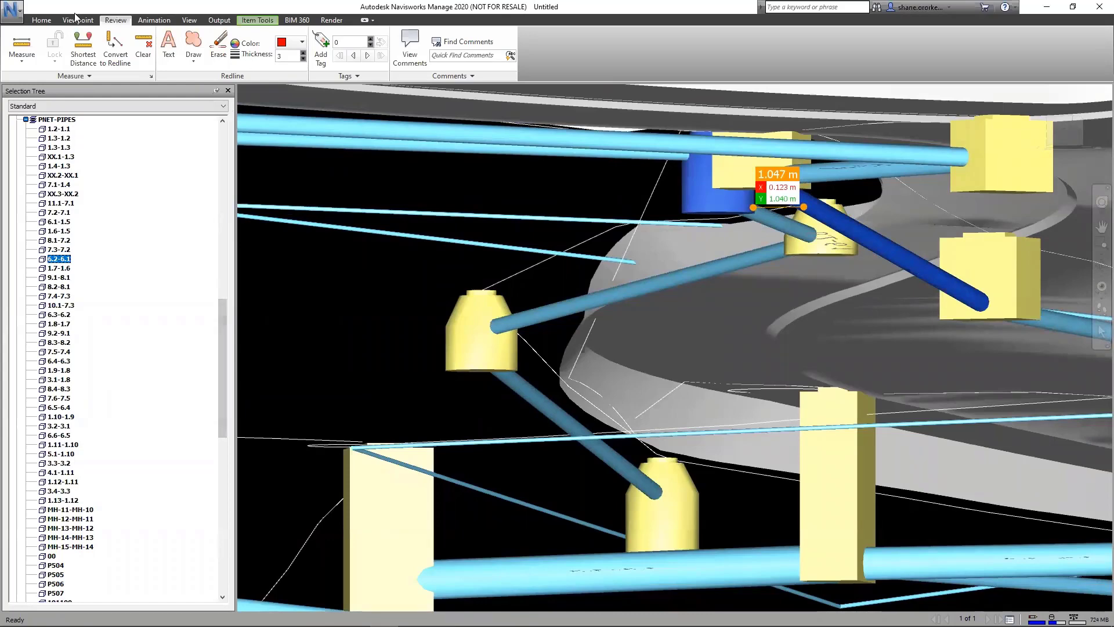
Step: Add a new clash test in Clash Detective
{"action": "left_click", "coordinate": [44, 21]}
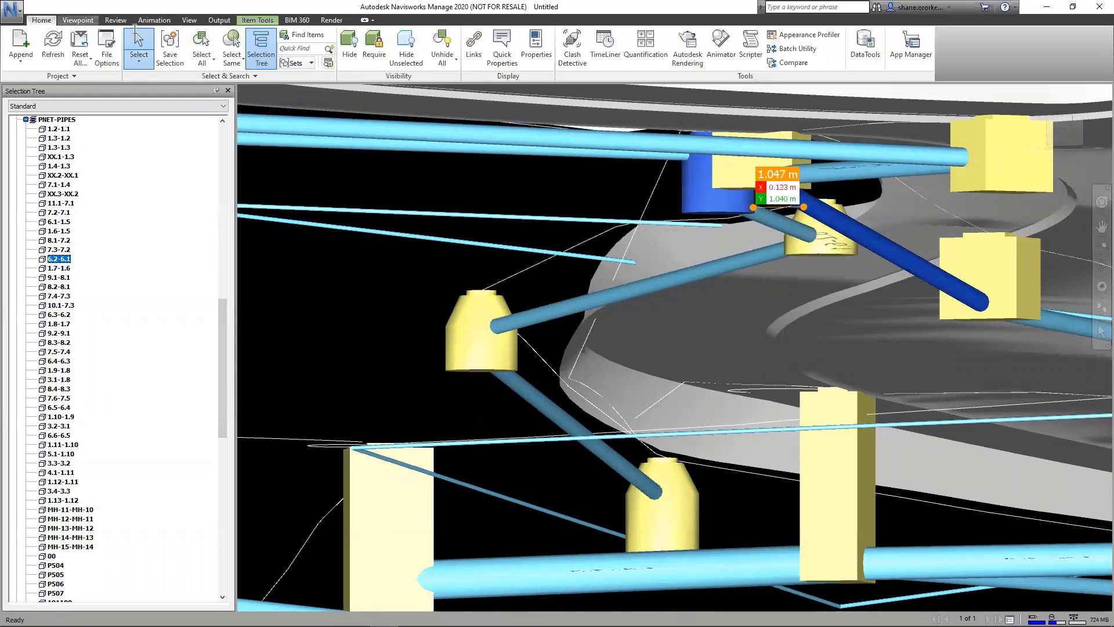
{"action": "left_click", "coordinate": [572, 45]}
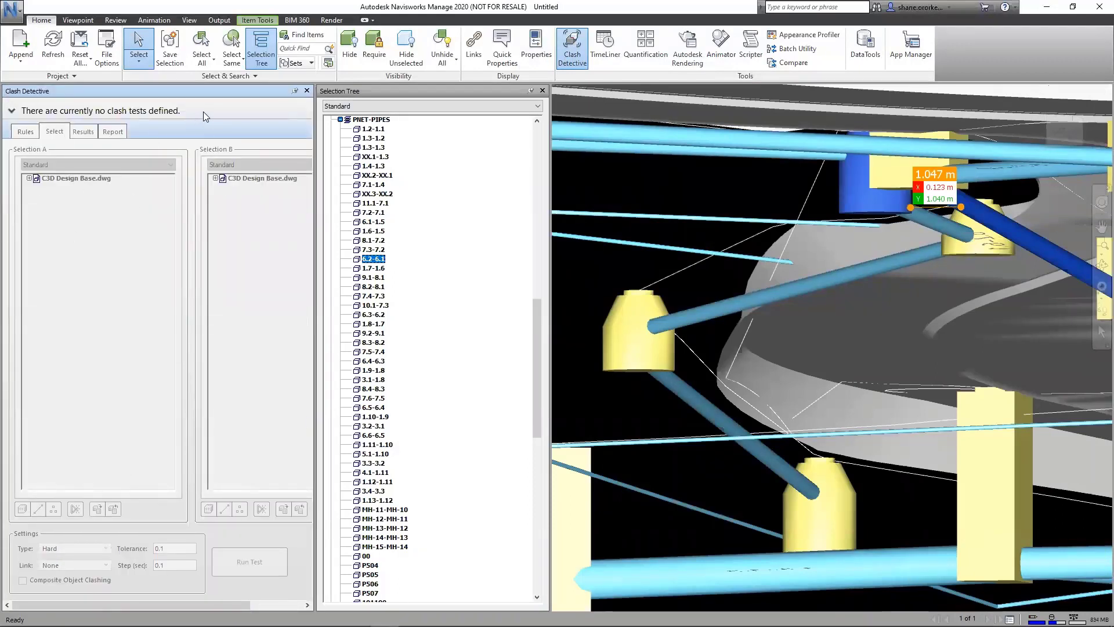
{"action": "left_click", "coordinate": [12, 110]}
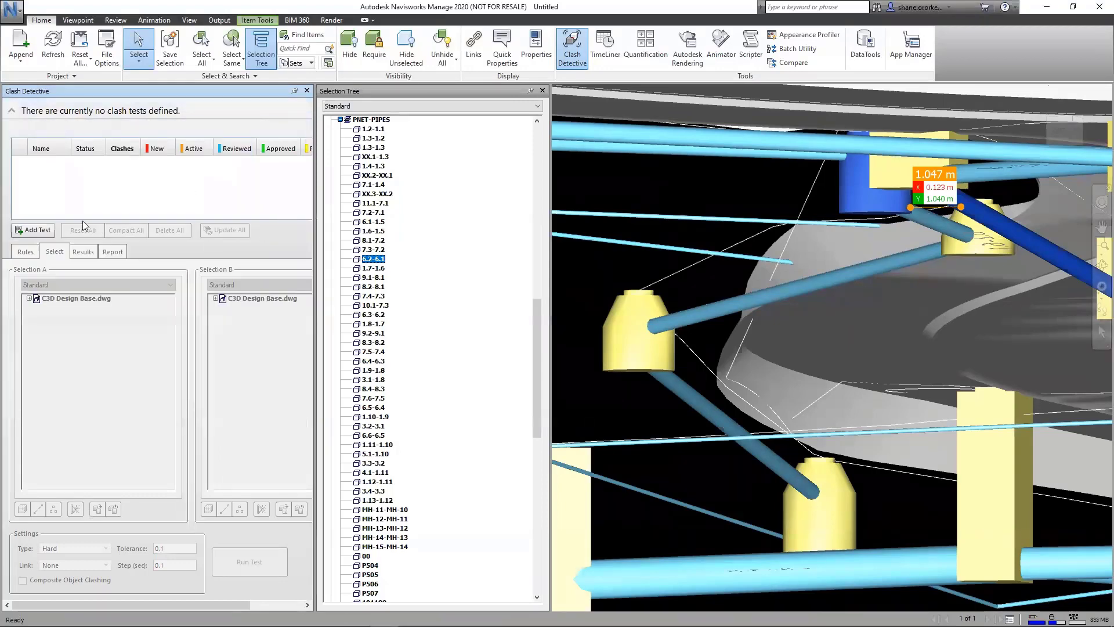
{"action": "left_click", "coordinate": [33, 230]}
Step: Set Selection A of the clash test to the PNET-PIPES and PNET-PIT layers of C3D Design Base.dwg
{"action": "left_click", "coordinate": [29, 298]}
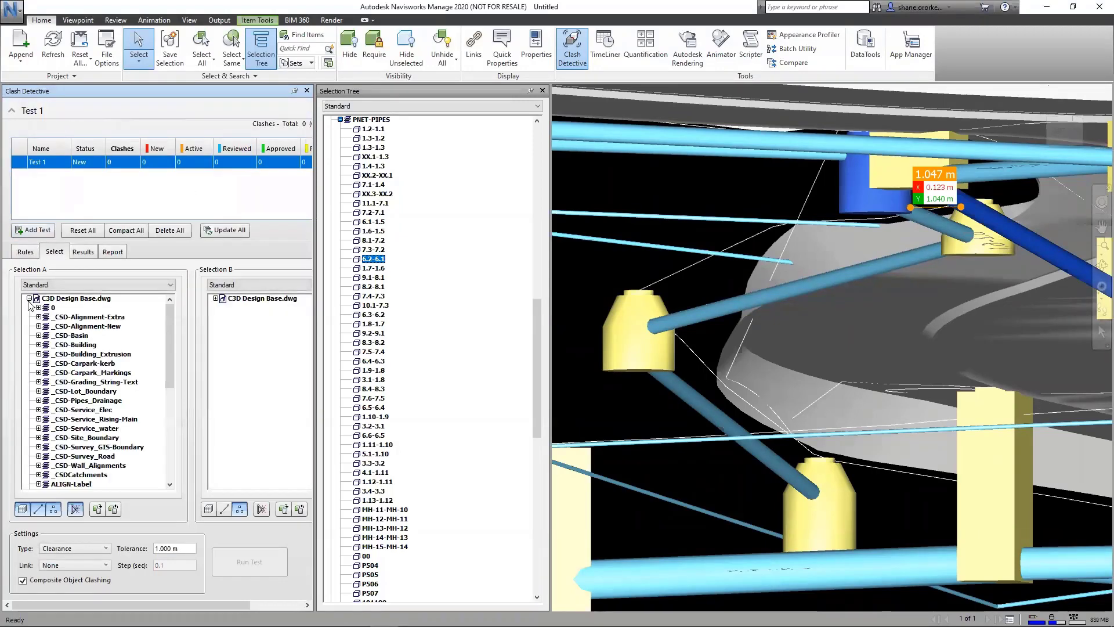
{"action": "scroll", "coordinate": [139, 428], "scroll_direction": "down", "scroll_amount": 8}
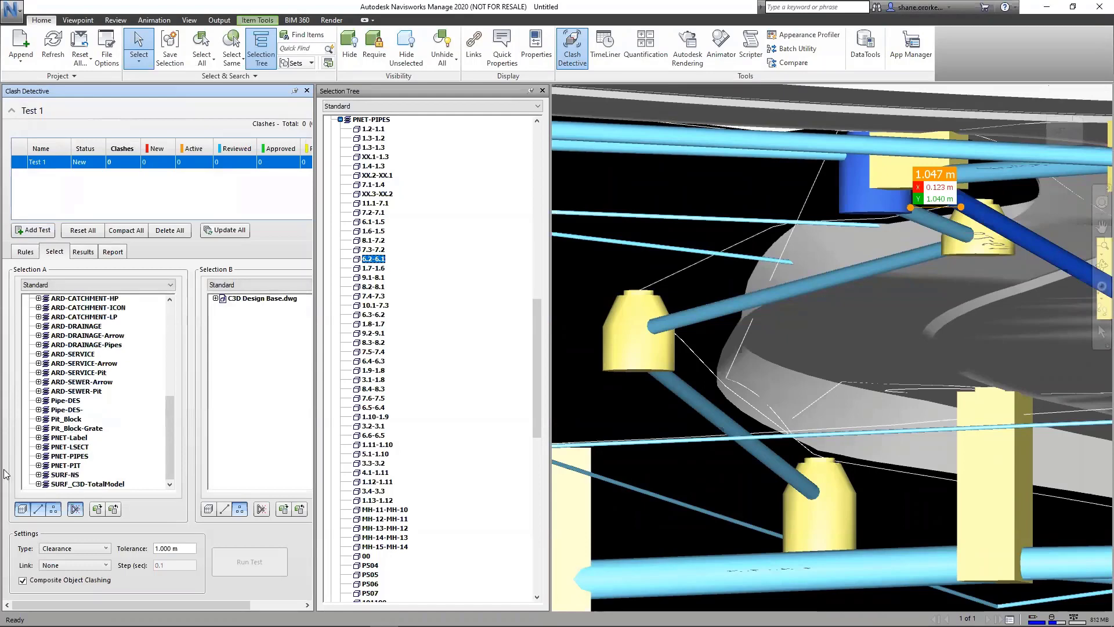
{"action": "left_click", "coordinate": [65, 465]}
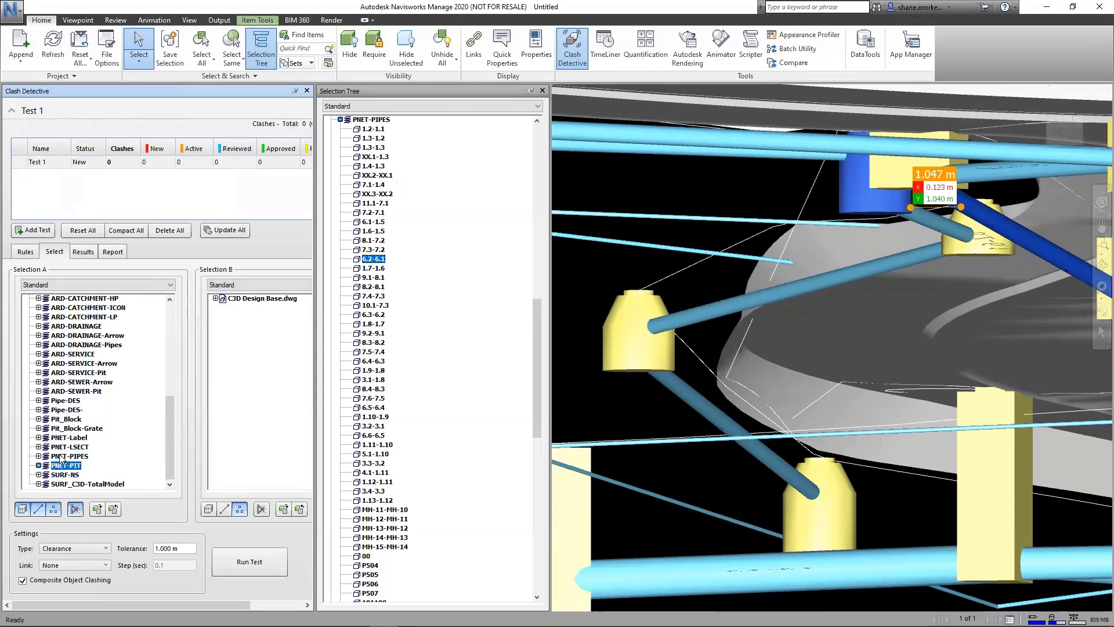
{"action": "left_click", "coordinate": [61, 456], "text": "ctrl"}
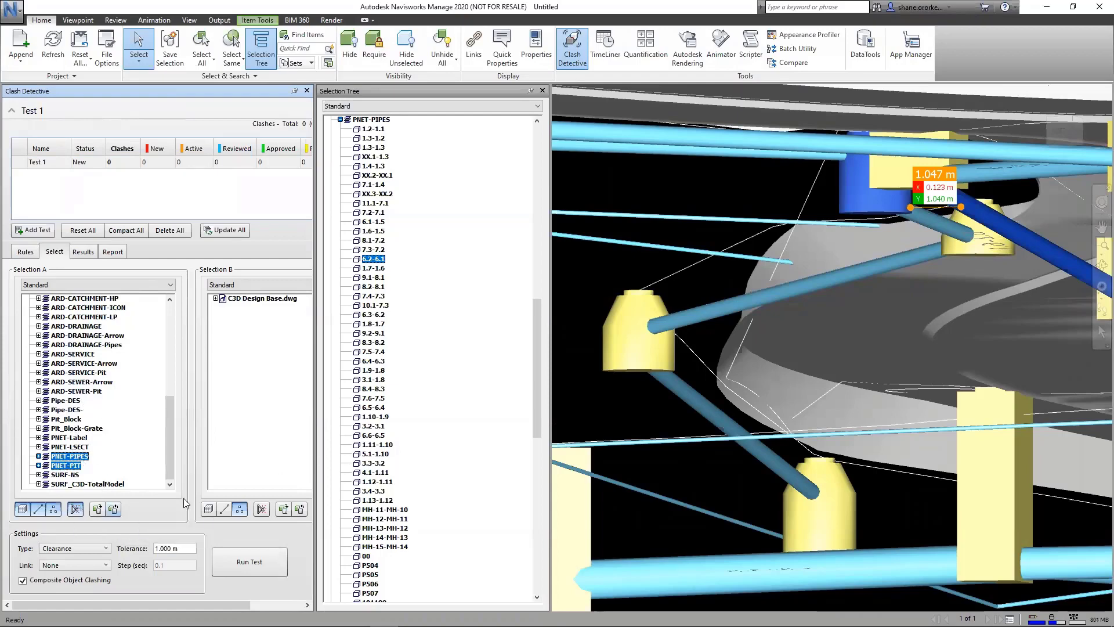
Step: Set Selection B to the PNET-PIPES and PNET-PIT layers of C3D Design Base.dwg, with surfaces and lines included in the test
{"action": "left_click", "coordinate": [216, 299]}
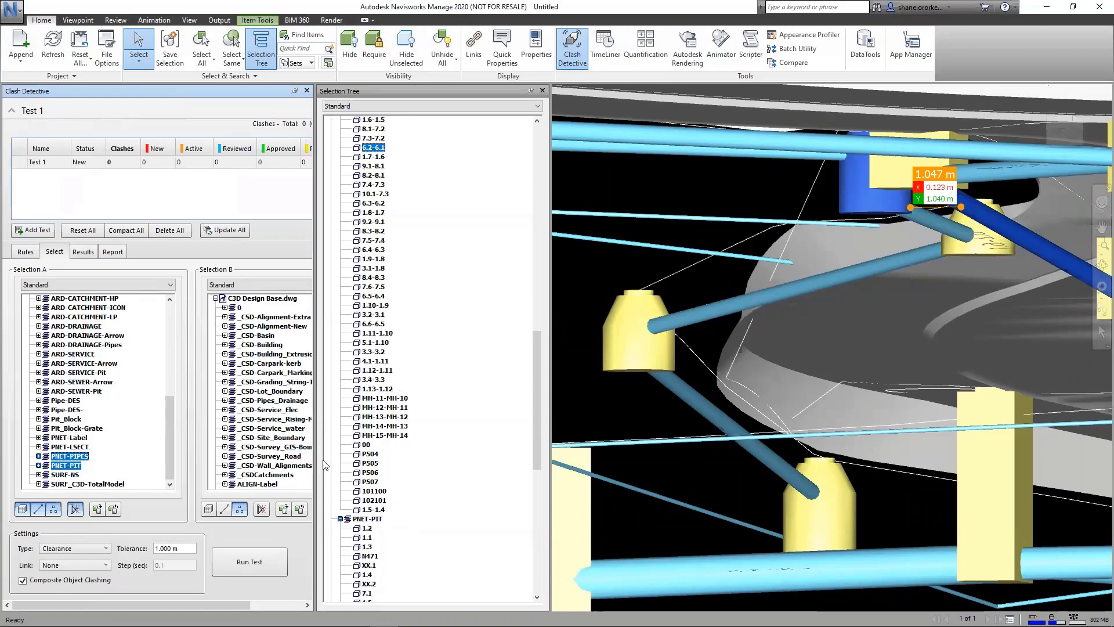
{"action": "scroll", "coordinate": [237, 421], "scroll_direction": "down", "scroll_amount": 1}
{"action": "scroll", "coordinate": [236, 427], "scroll_direction": "down", "scroll_amount": 1}
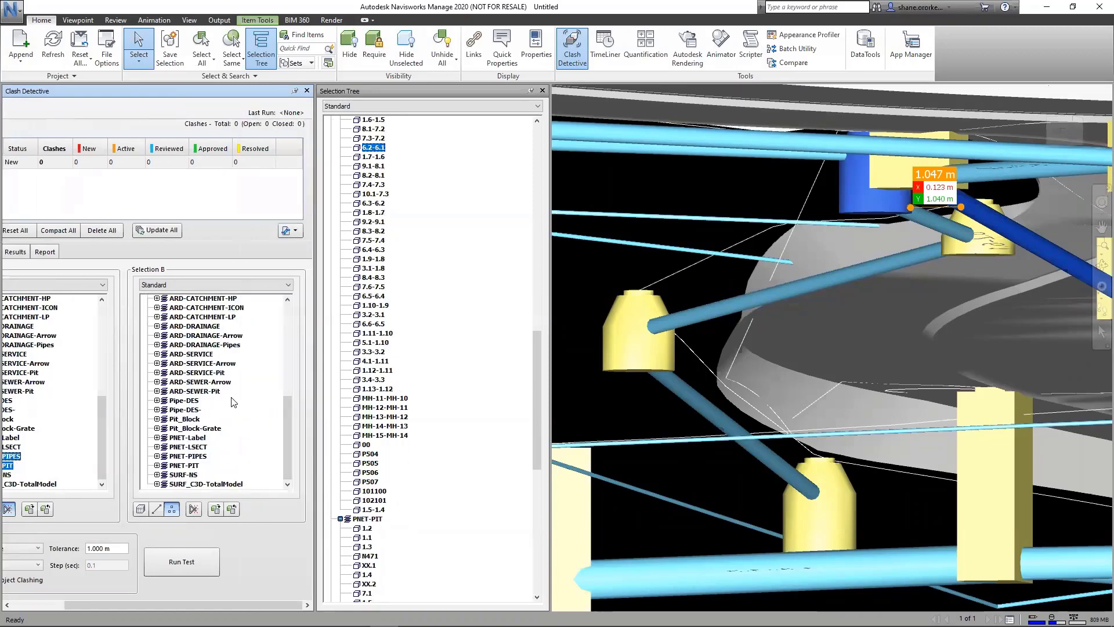
{"action": "left_click", "coordinate": [177, 458]}
{"action": "left_click", "coordinate": [174, 465], "text": "ctrl"}
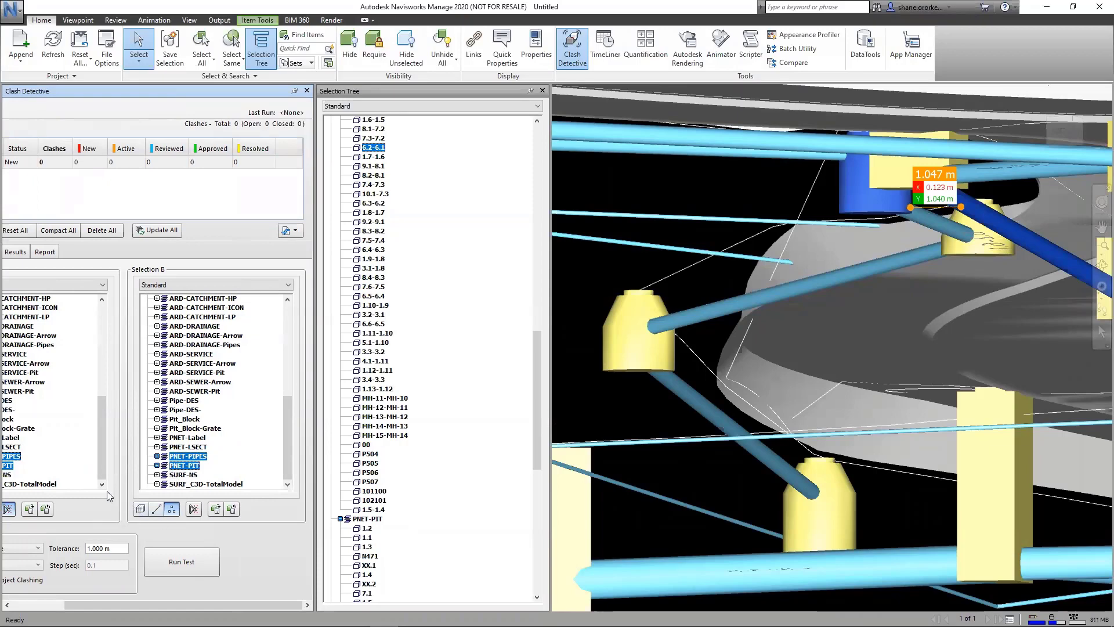
{"action": "left_click_drag", "start_coordinate": [186, 93], "coordinate": [304, 99]}
{"action": "left_click", "coordinate": [221, 382]}
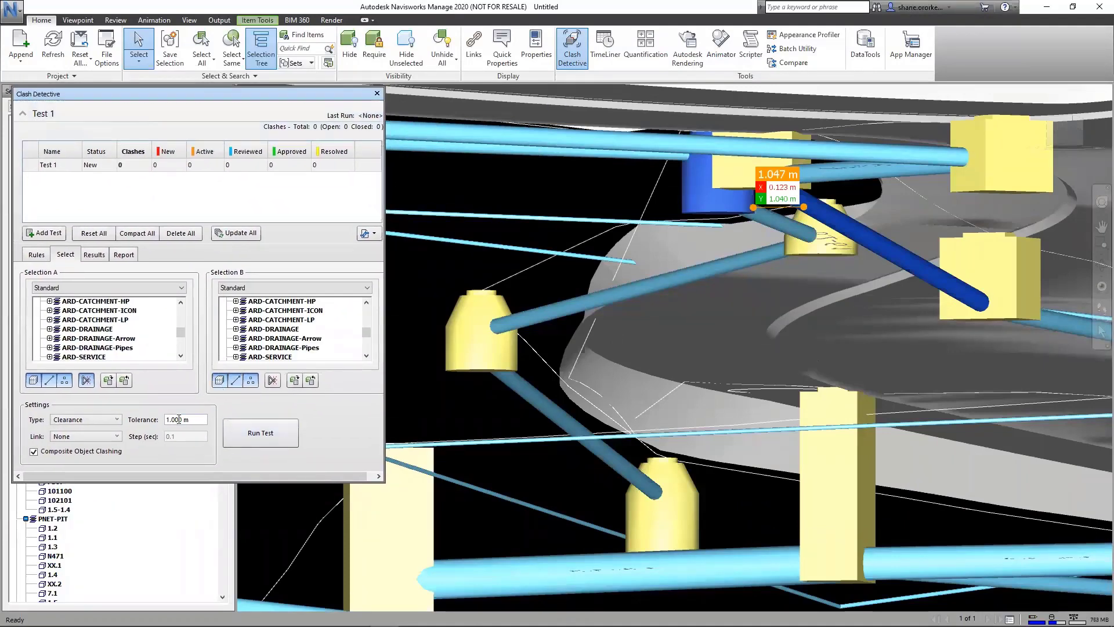
Step: Set the clearance tolerance to 0.3 m and run the clash test
{"action": "left_click_drag", "start_coordinate": [191, 421], "coordinate": [154, 427]}
{"action": "left_click", "coordinate": [260, 434]}
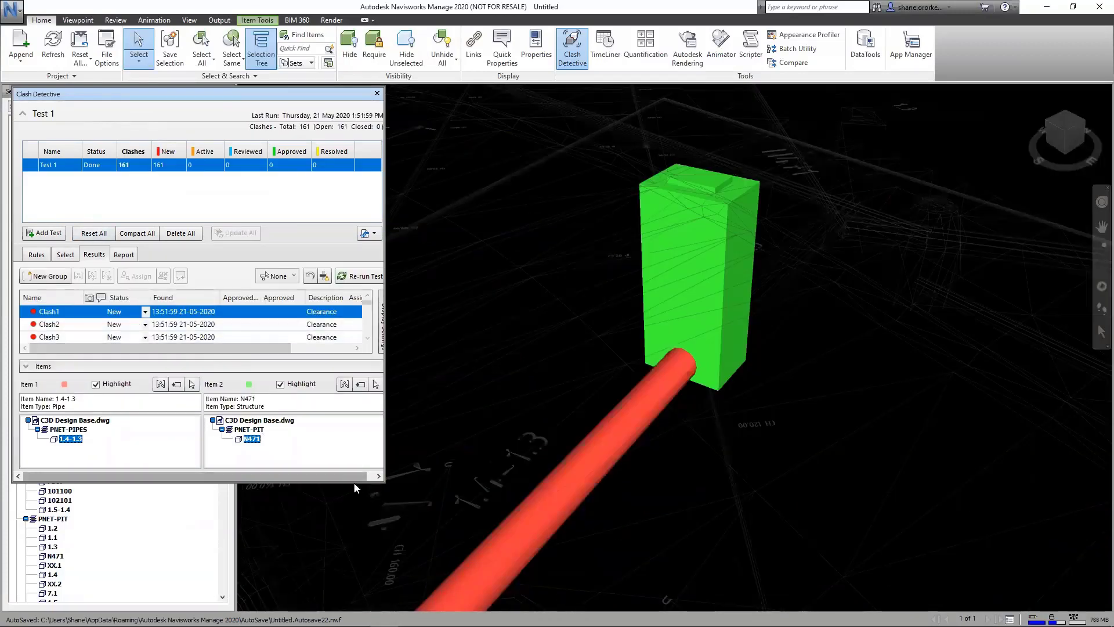
{"action": "left_click_drag", "start_coordinate": [357, 482], "coordinate": [354, 609]}
Step: Step through the clash results from Clash8 to Clash61, examining which pipe and pit pair each one flags in the model
{"action": "left_click", "coordinate": [52, 400]}
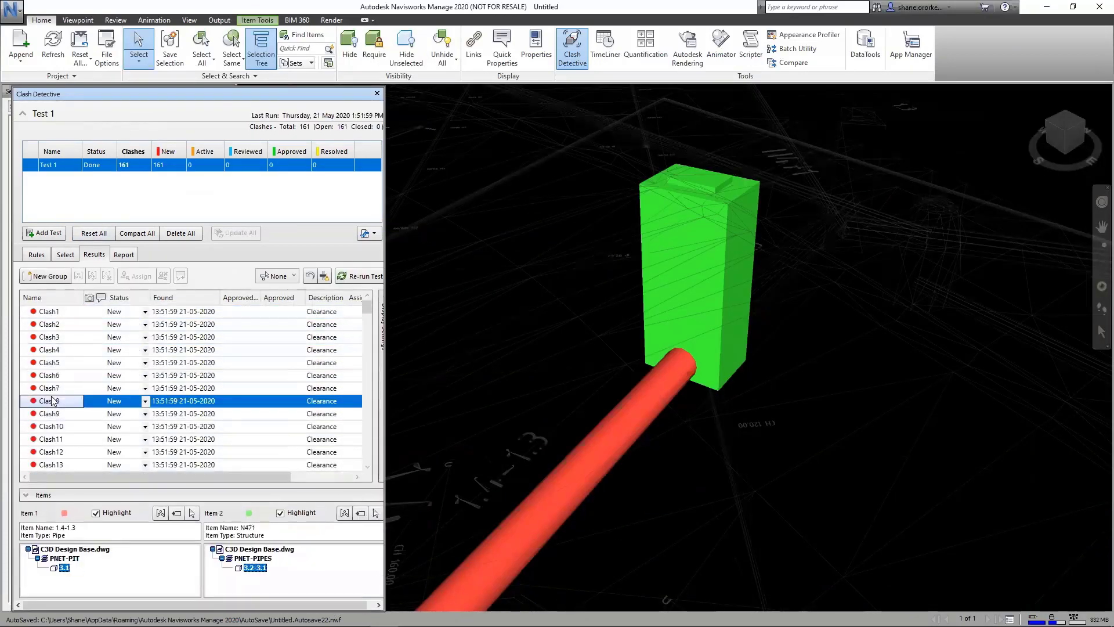
{"action": "key", "text": "Down"}
{"action": "key", "text": "Down"}
{"action": "key", "text": "Down"}
{"action": "key", "text": "Down"}
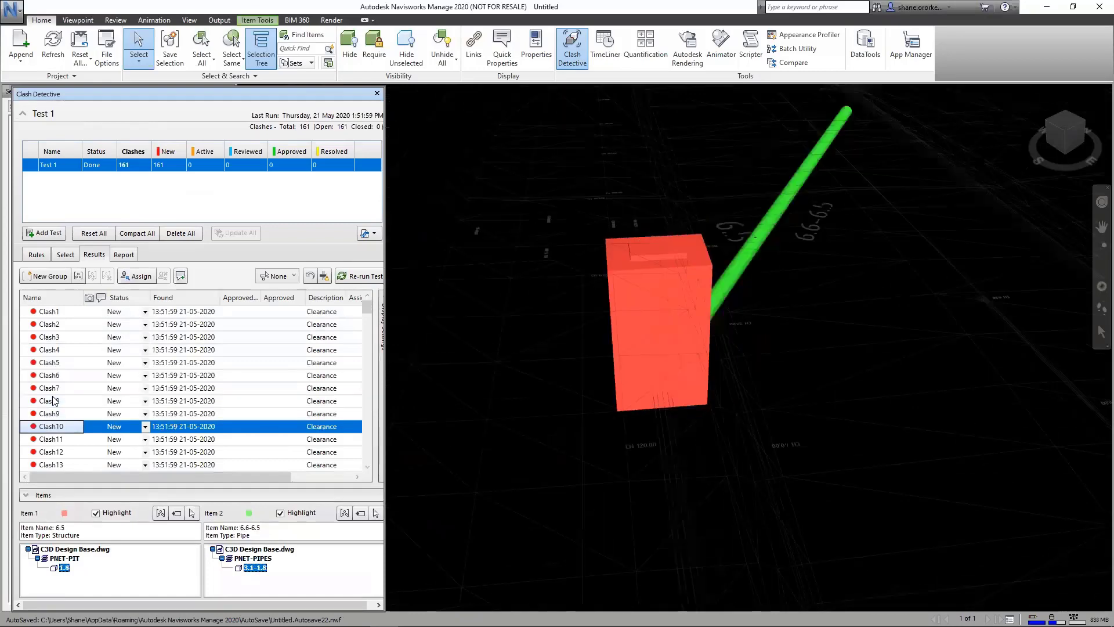
{"action": "key", "text": "Down"}
{"action": "key", "text": "Down"}
{"action": "key", "text": "Down"}
{"action": "key", "text": "Down"}
{"action": "key", "text": "Down"}
{"action": "key", "text": "Down"}
{"action": "key", "text": "Down"}
{"action": "key", "text": "Down"}
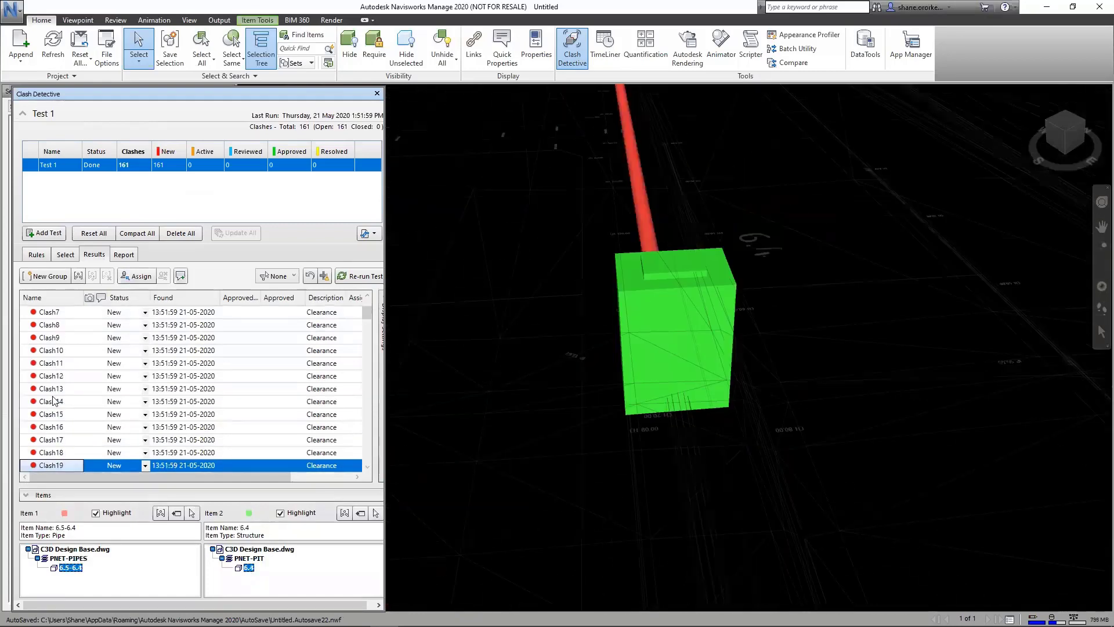
{"action": "key", "text": "Down"}
{"action": "key", "text": "Down"}
{"action": "key", "text": "Down"}
{"action": "key", "text": "Down"}
{"action": "key", "text": "Down"}
{"action": "key", "text": "Down"}
{"action": "key", "text": "Down"}
{"action": "key", "text": "Down"}
{"action": "key", "text": "Down"}
{"action": "key", "text": "Down"}
{"action": "key", "text": "Down"}
{"action": "key", "text": "Down"}
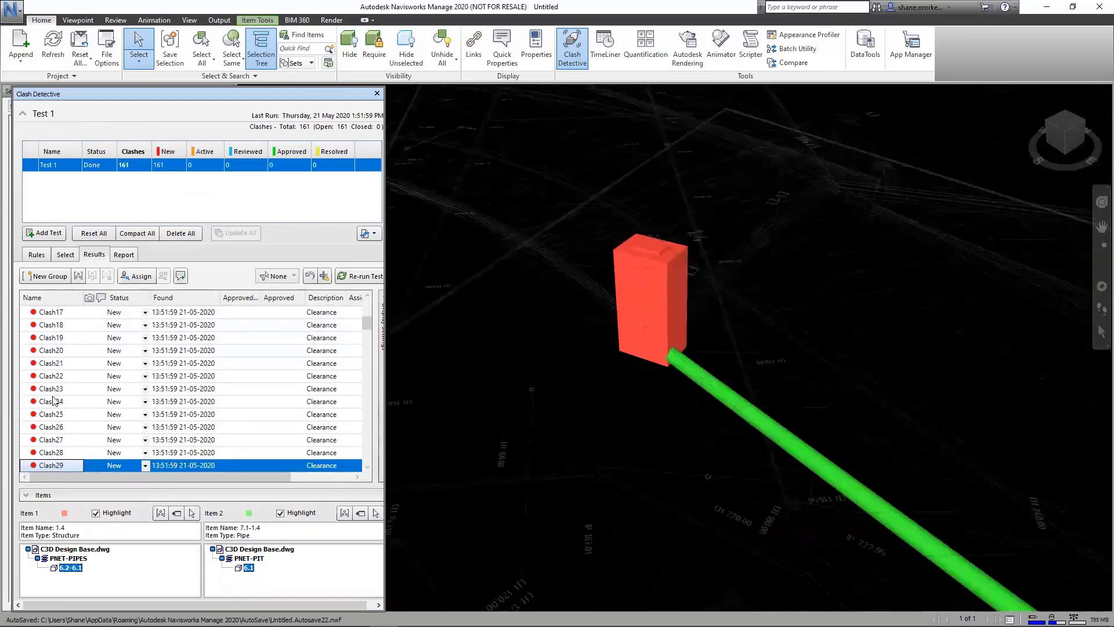
{"action": "key", "text": "Down"}
{"action": "key", "text": "Down"}
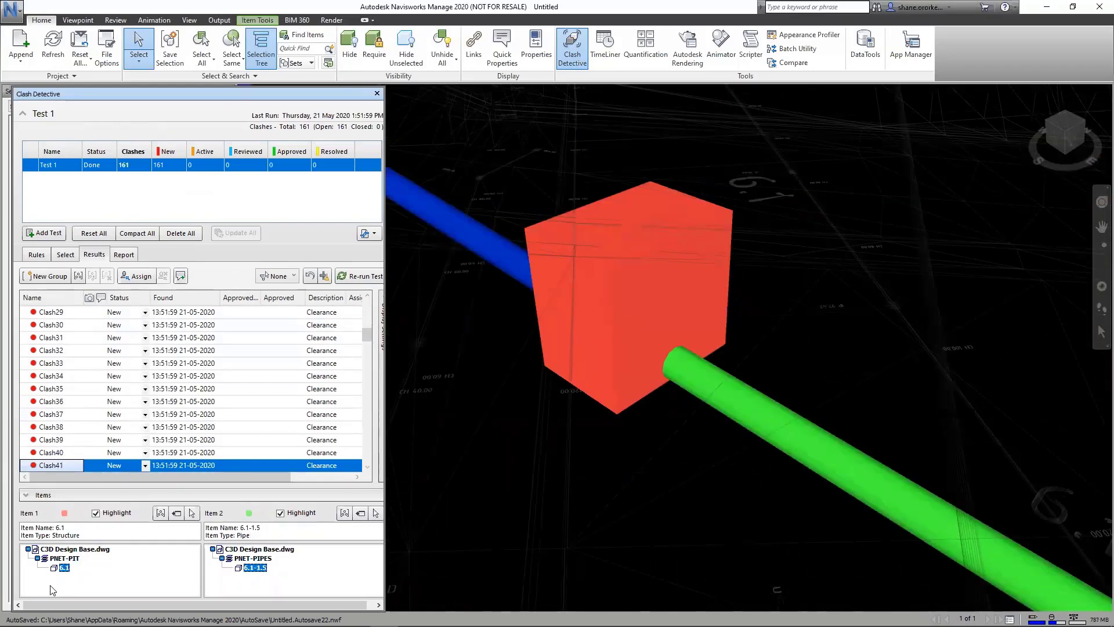
{"action": "key", "text": "Down"}
{"action": "key", "text": "Down"}
{"action": "key", "text": "Down"}
{"action": "key", "text": "Down"}
{"action": "key", "text": "Down"}
{"action": "key", "text": "Down"}
{"action": "key", "text": "Down"}
{"action": "key", "text": "Down"}
{"action": "key", "text": "Down"}
{"action": "key", "text": "Down"}
{"action": "key", "text": "Down"}
{"action": "key", "text": "Down"}
{"action": "key", "text": "Down"}
{"action": "key", "text": "Down"}
{"action": "key", "text": "Down"}
{"action": "key", "text": "Down"}
{"action": "key", "text": "Down"}
{"action": "key", "text": "Down"}
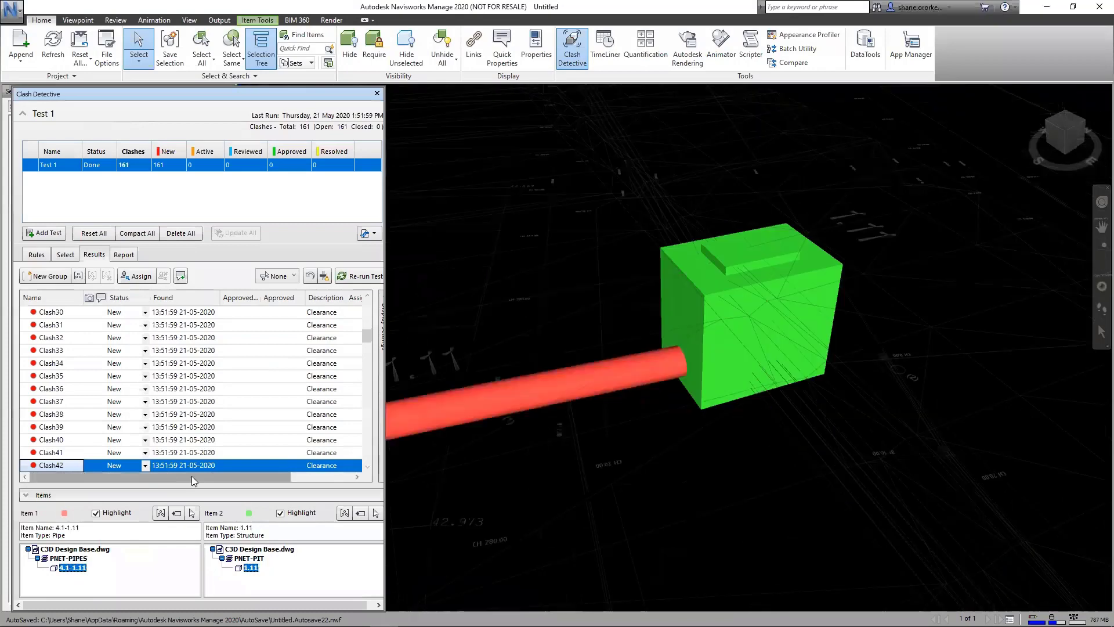
{"action": "key", "text": "Down"}
{"action": "key", "text": "Down"}
{"action": "key", "text": "Down"}
{"action": "key", "text": "Down"}
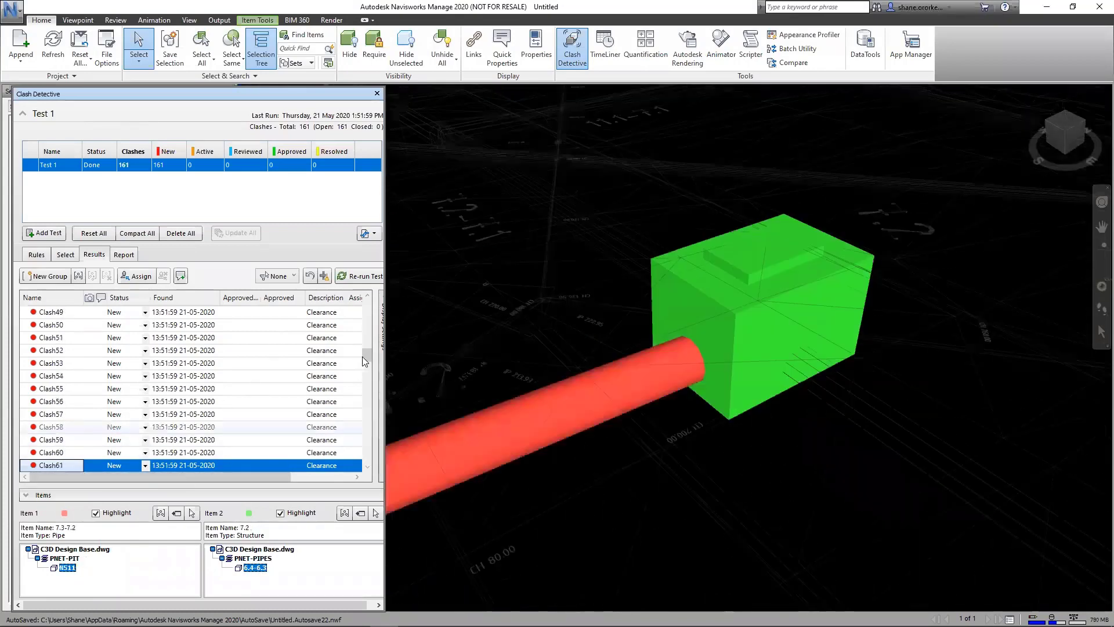
Step: Examine the pipe-to-pipe clashes near the end of the results list, from Clash129 through Clash138 and on to Clash161
{"action": "scroll", "coordinate": [74, 417], "scroll_direction": "down", "scroll_amount": 20}
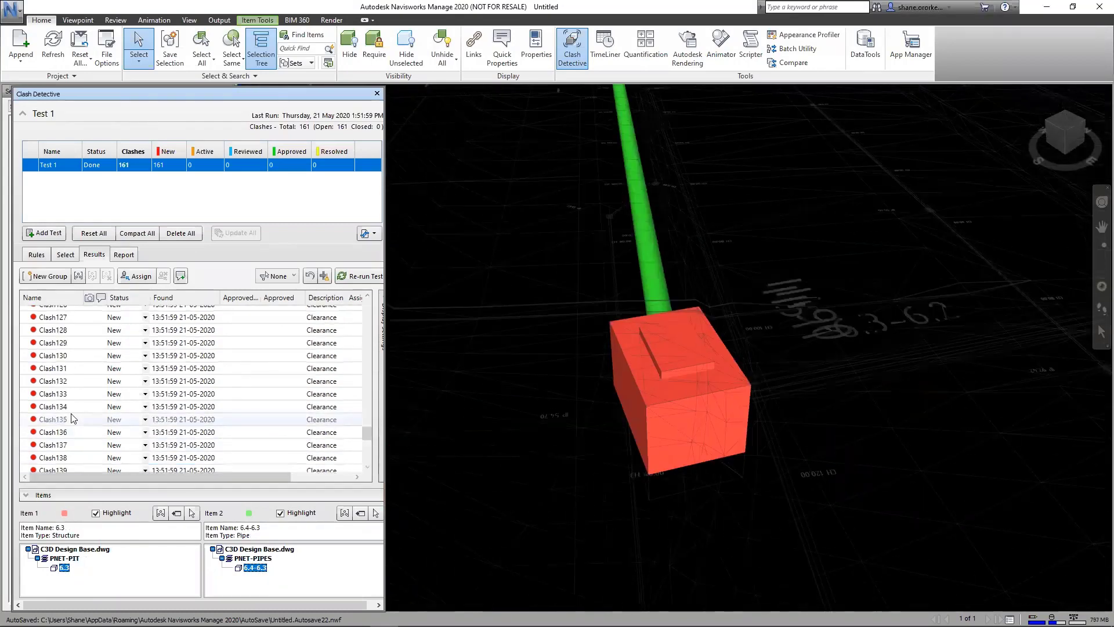
{"action": "left_click", "coordinate": [74, 420]}
{"action": "left_click", "coordinate": [84, 392]}
{"action": "left_click", "coordinate": [74, 329]}
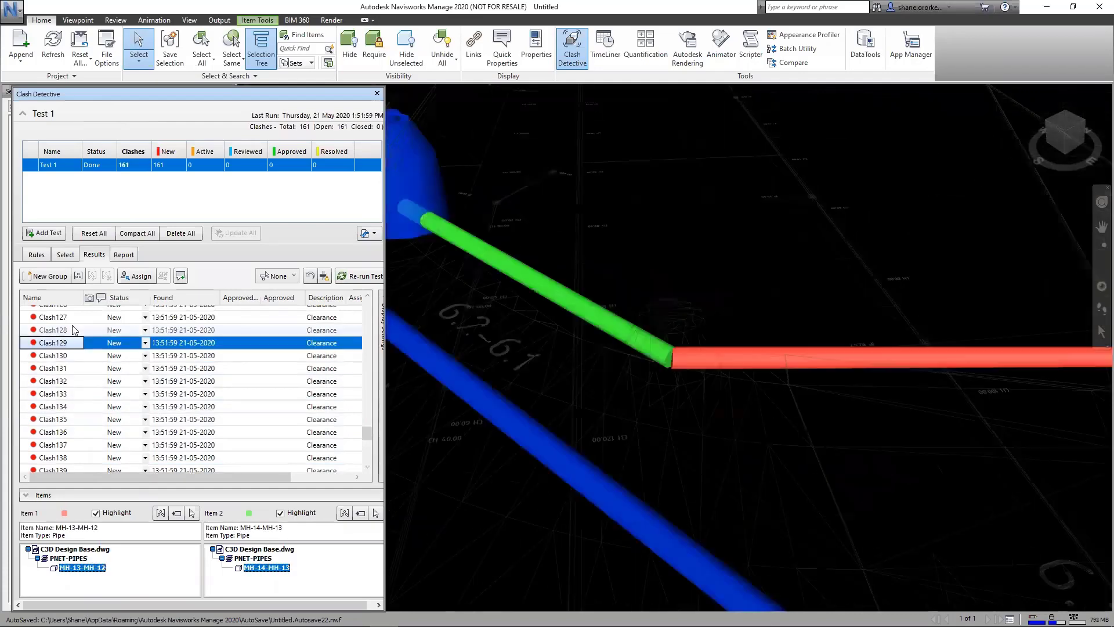
{"action": "key", "text": "Down"}
{"action": "key", "text": "Down"}
{"action": "key", "text": "Down"}
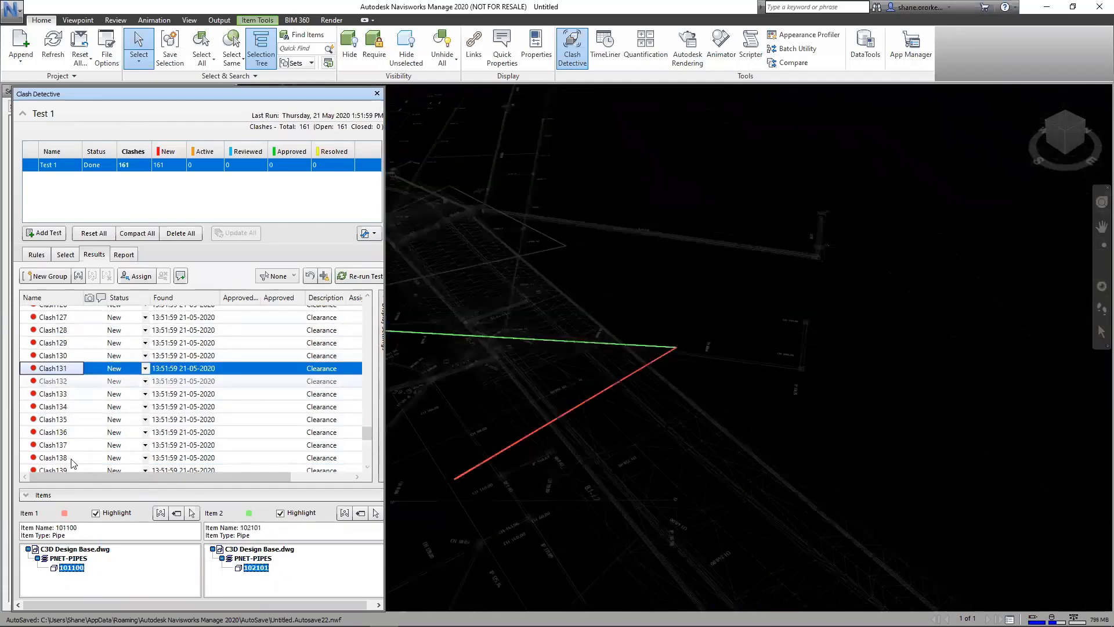
{"action": "key", "text": "Down"}
{"action": "key", "text": "Down"}
{"action": "key", "text": "Down"}
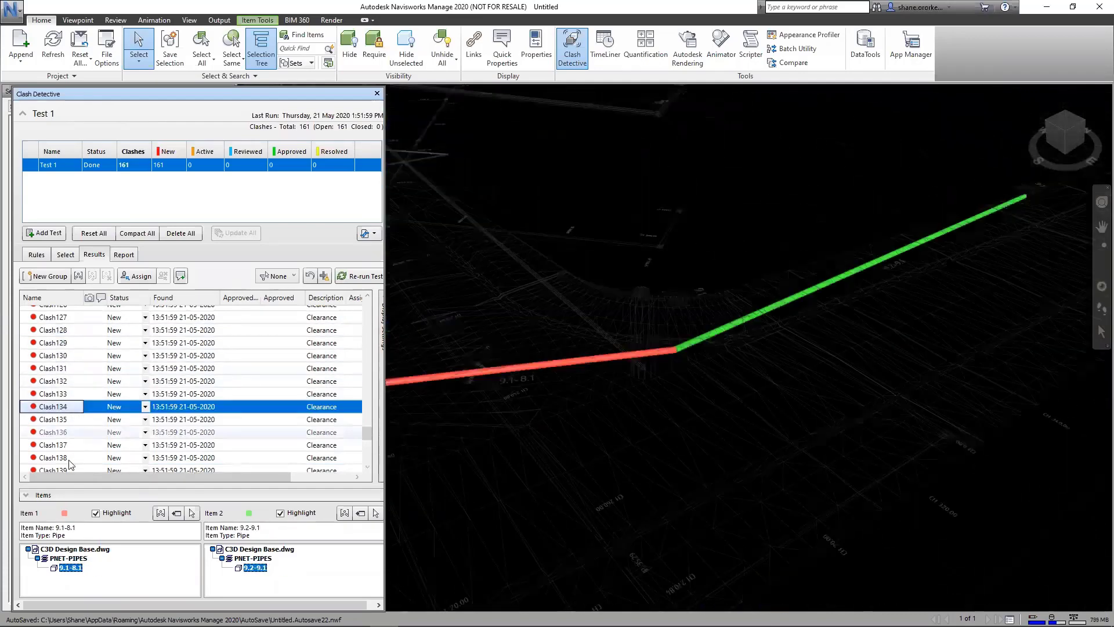
{"action": "key", "text": "Down"}
{"action": "key", "text": "Down"}
{"action": "key", "text": "Down"}
{"action": "key", "text": "Down"}
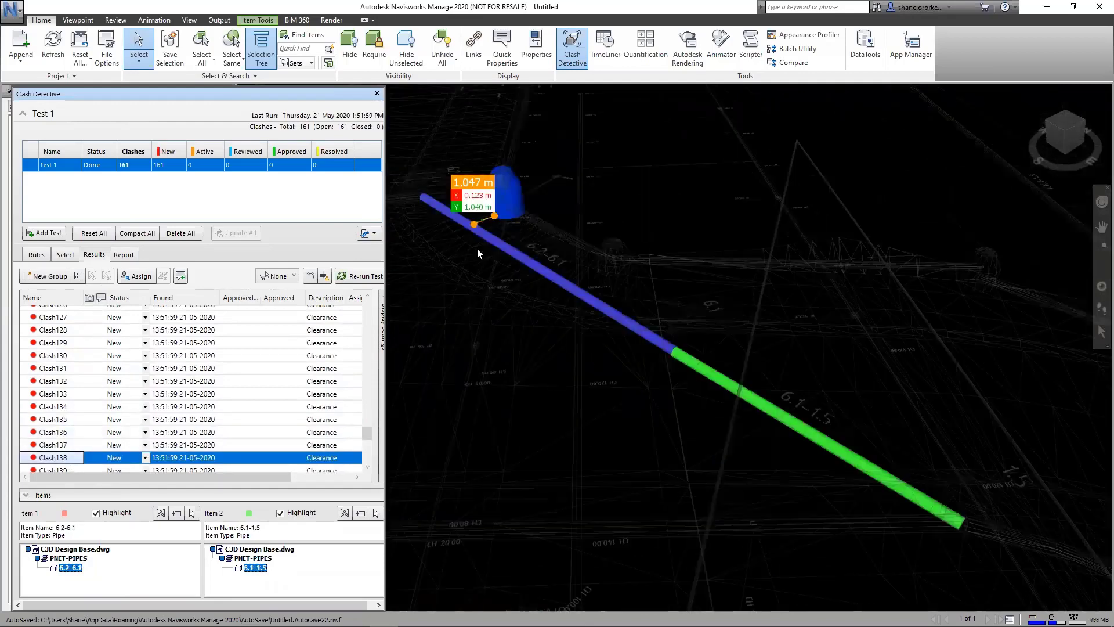
{"action": "left_click", "coordinate": [51, 432]}
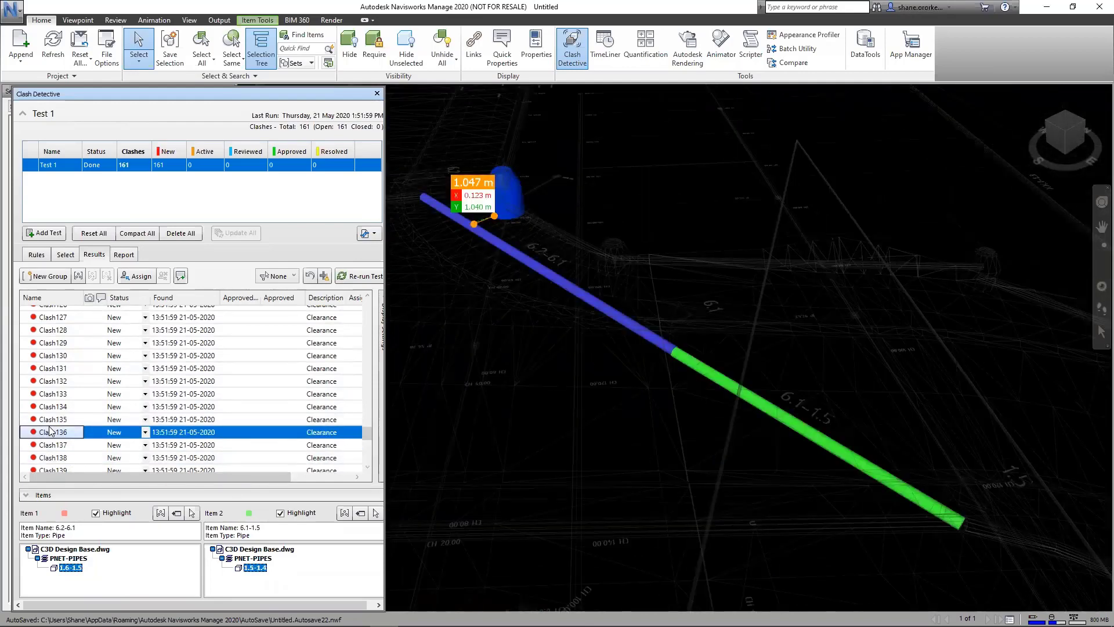
{"action": "scroll", "coordinate": [64, 439], "scroll_direction": "down", "scroll_amount": 8}
{"action": "left_click", "coordinate": [64, 439]}
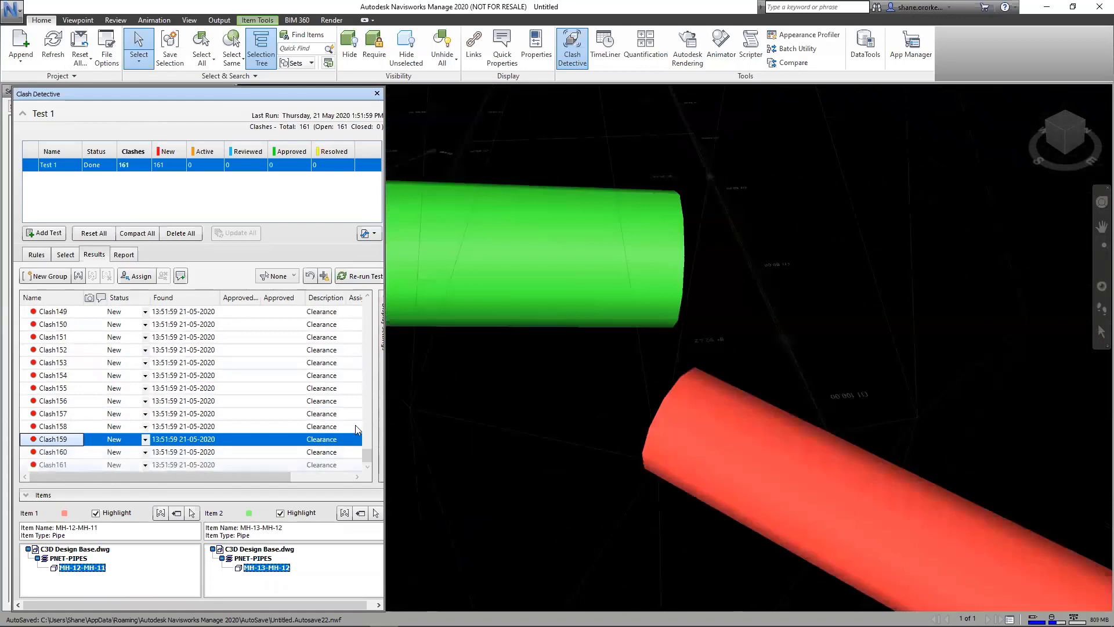
{"action": "left_click", "coordinate": [49, 465]}
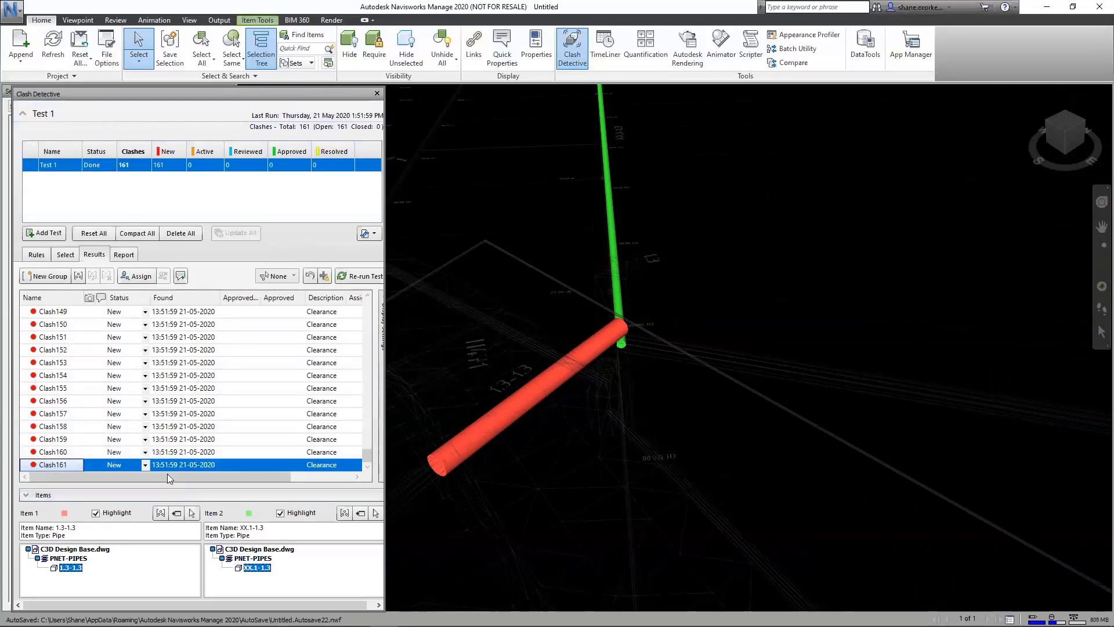
Step: Restrict both Selection A and Selection B to the PNET-PIPES layer and rerun the clash test
{"action": "left_click", "coordinate": [65, 254]}
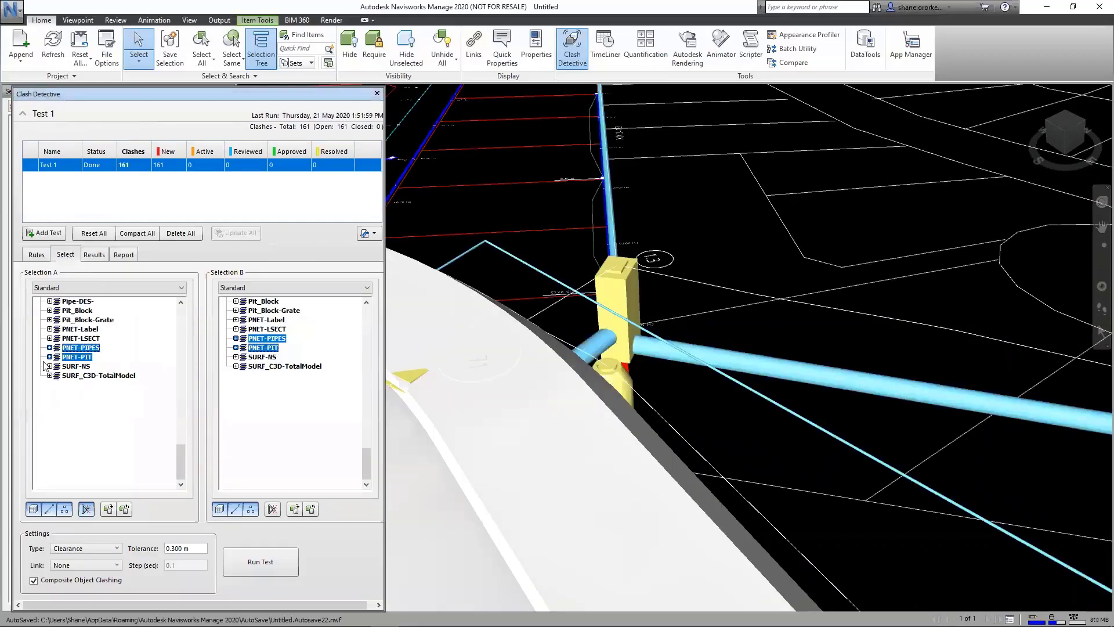
{"action": "left_click", "coordinate": [75, 357]}
{"action": "left_click", "coordinate": [266, 348]}
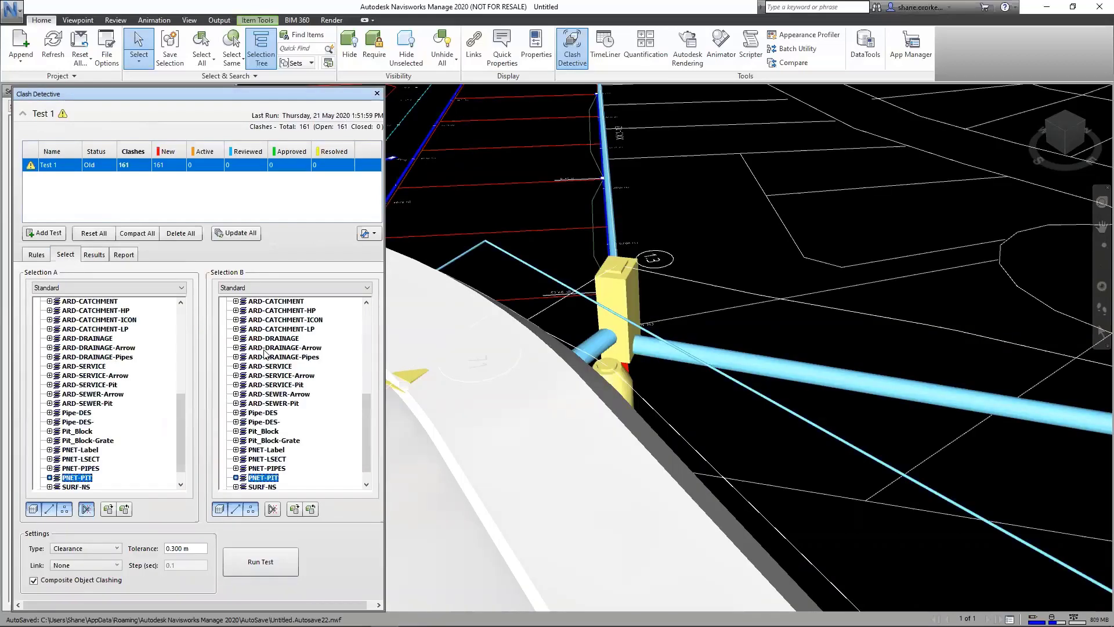
{"action": "left_click", "coordinate": [81, 468]}
{"action": "left_click", "coordinate": [265, 450]}
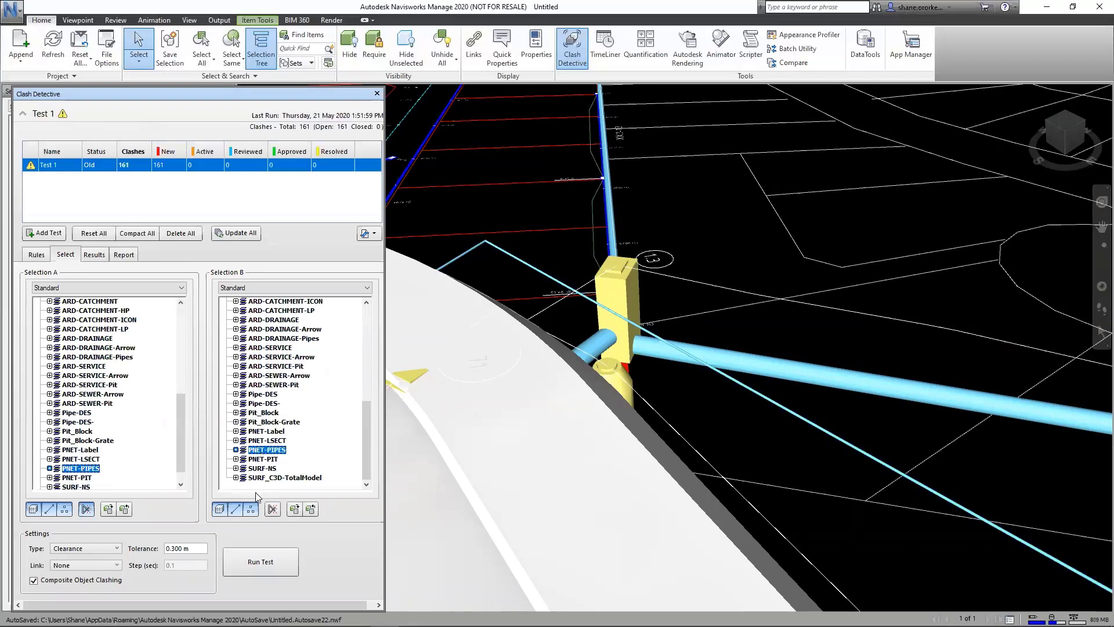
{"action": "left_click", "coordinate": [262, 572]}
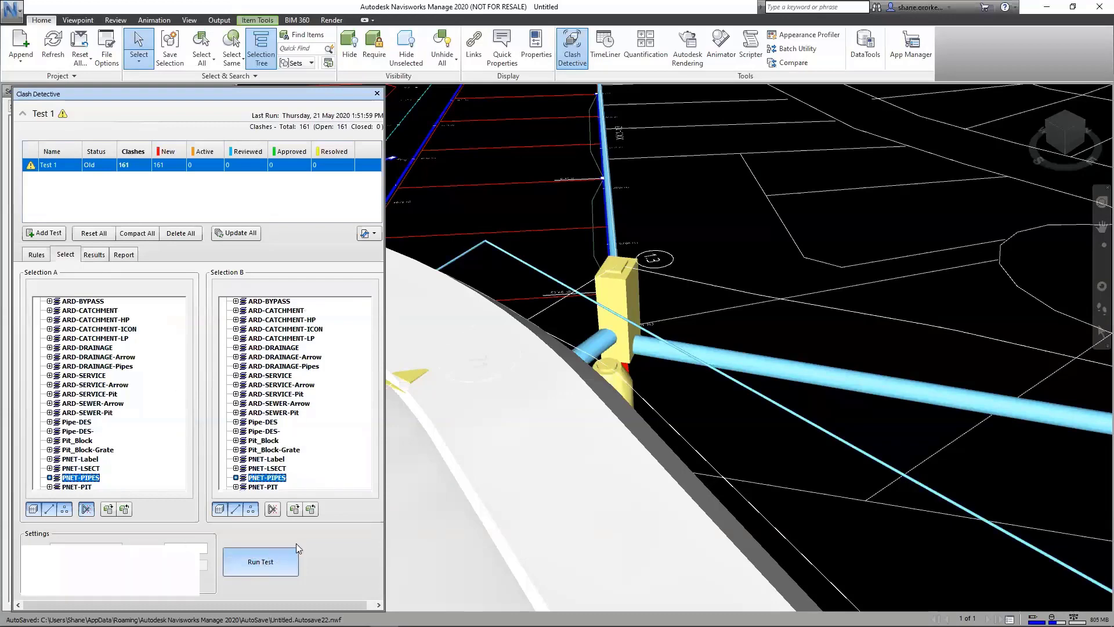
Step: Examine the active pipe-to-pipe clashes from Clash105 down to Clash131, checking which two pipes each one flags
{"action": "left_click", "coordinate": [113, 401]}
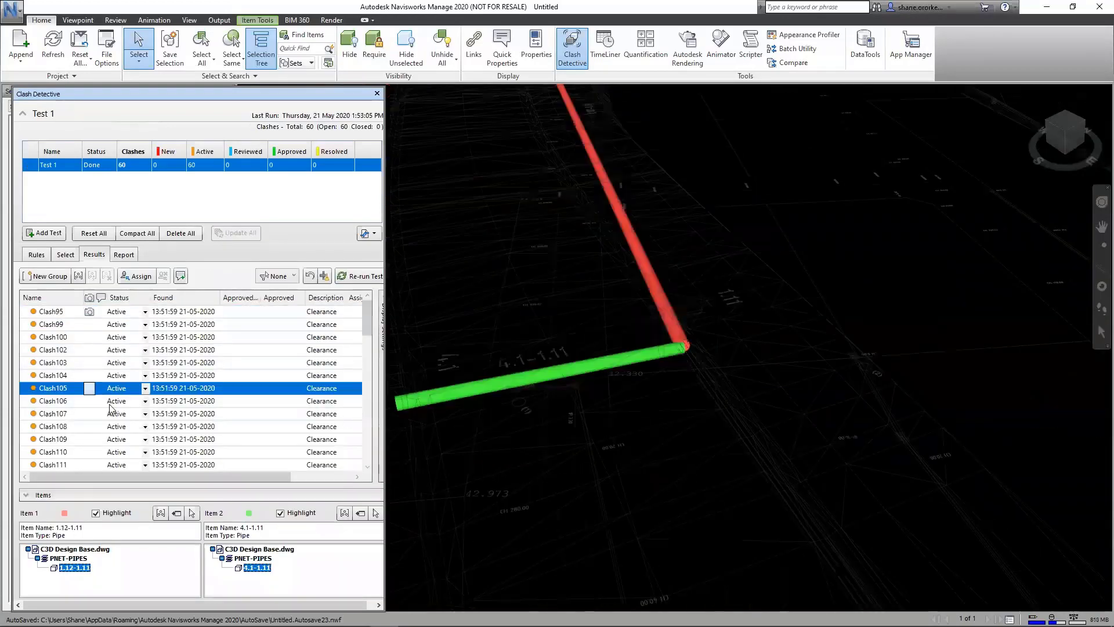
{"action": "key", "text": "Down"}
{"action": "key", "text": "Down"}
{"action": "key", "text": "Down"}
{"action": "key", "text": "Down"}
{"action": "key", "text": "Down"}
{"action": "key", "text": "Down"}
{"action": "key", "text": "Down"}
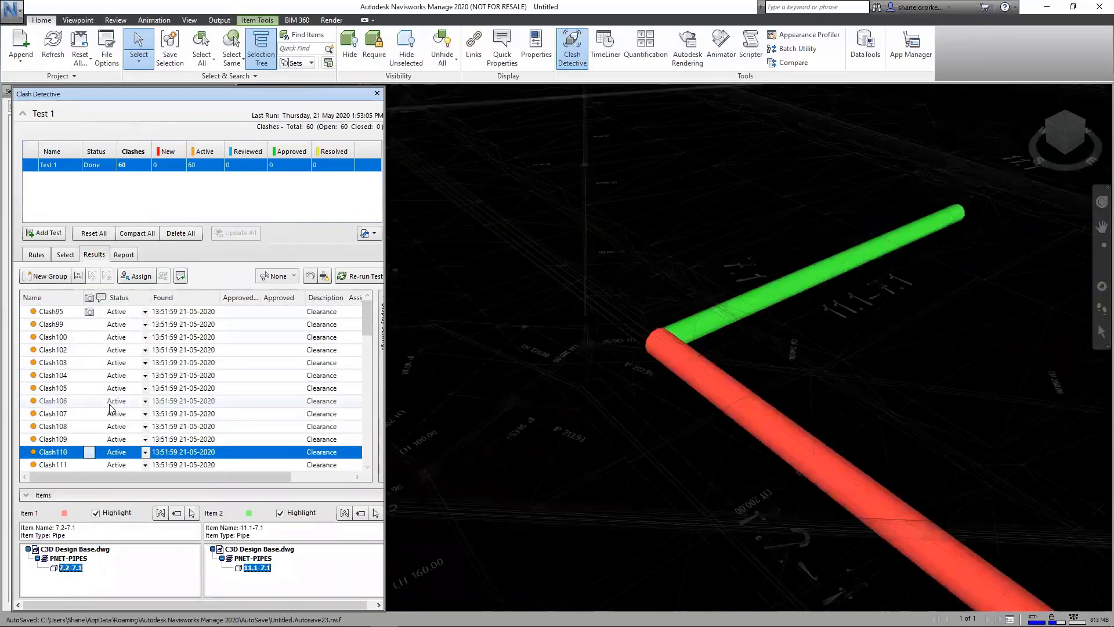
{"action": "key", "text": "Down"}
{"action": "key", "text": "Down"}
{"action": "key", "text": "Down"}
{"action": "key", "text": "Down"}
{"action": "key", "text": "Down"}
{"action": "key", "text": "Down"}
{"action": "key", "text": "Down"}
{"action": "key", "text": "Down"}
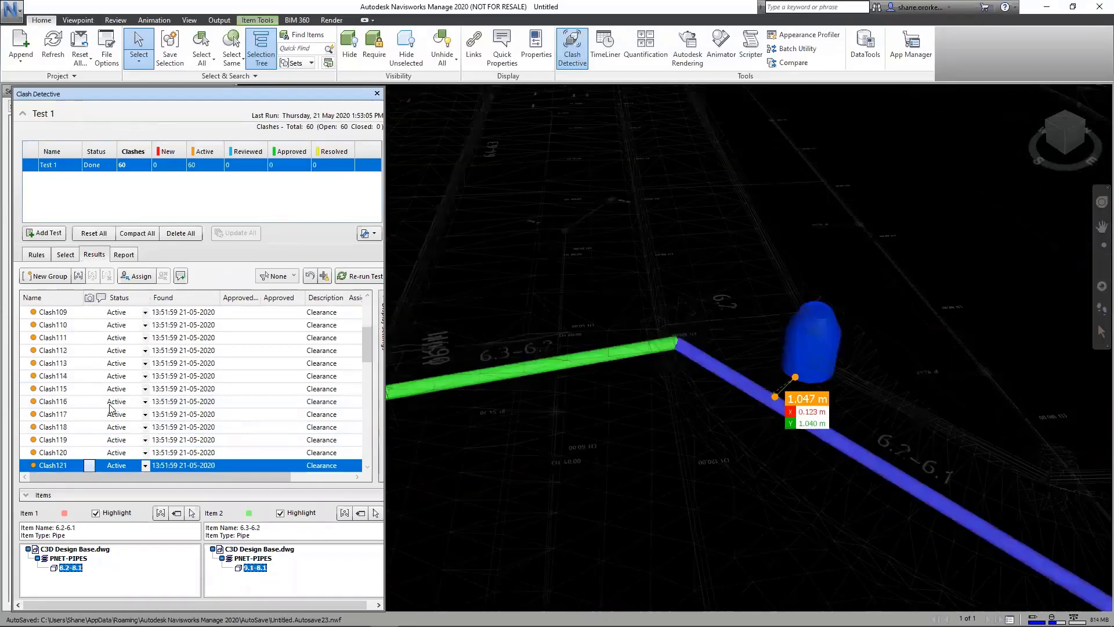
{"action": "key", "text": "Down"}
{"action": "key", "text": "Down"}
{"action": "key", "text": "Down"}
{"action": "key", "text": "Down"}
{"action": "key", "text": "Down"}
{"action": "key", "text": "Down"}
{"action": "key", "text": "Down"}
{"action": "key", "text": "Down"}
{"action": "key", "text": "Down"}
{"action": "key", "text": "Down"}
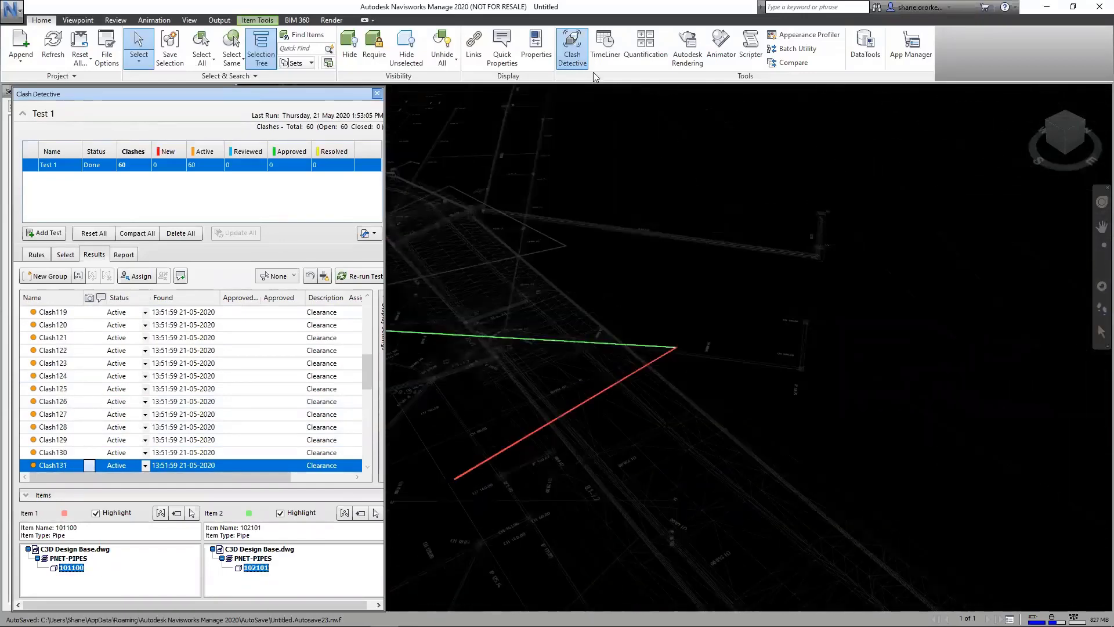
Step: Close the clash tool and exit Navisworks without saving Untitled.nwf, returning to the C3D Design Base drawing in Civil 3D
{"action": "left_click", "coordinate": [378, 93]}
{"action": "left_click", "coordinate": [1097, 10]}
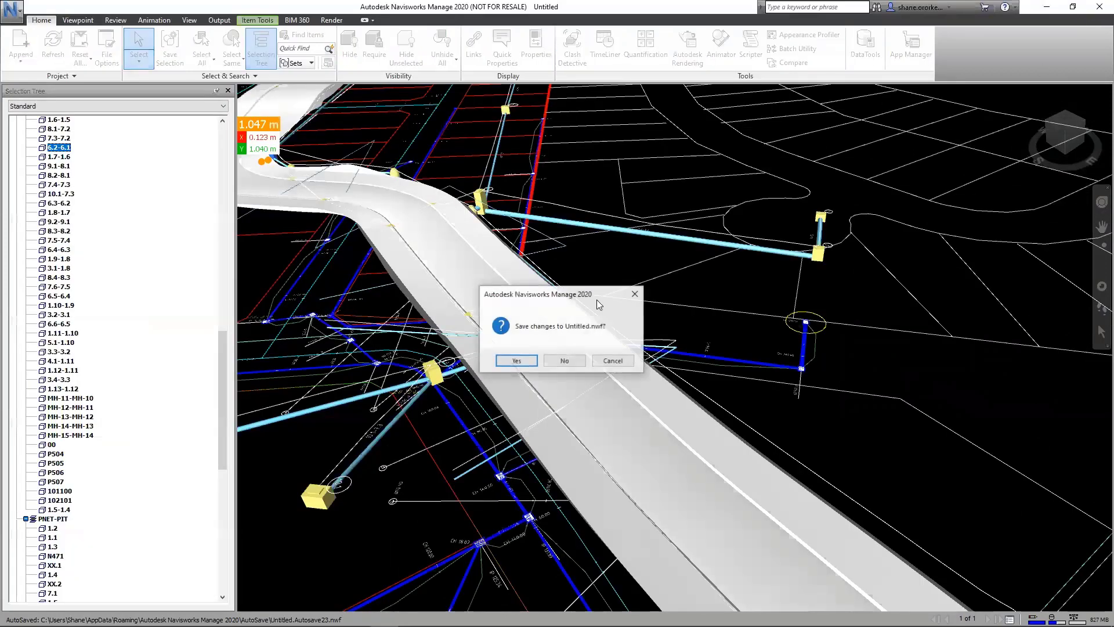
{"action": "left_click", "coordinate": [565, 361]}
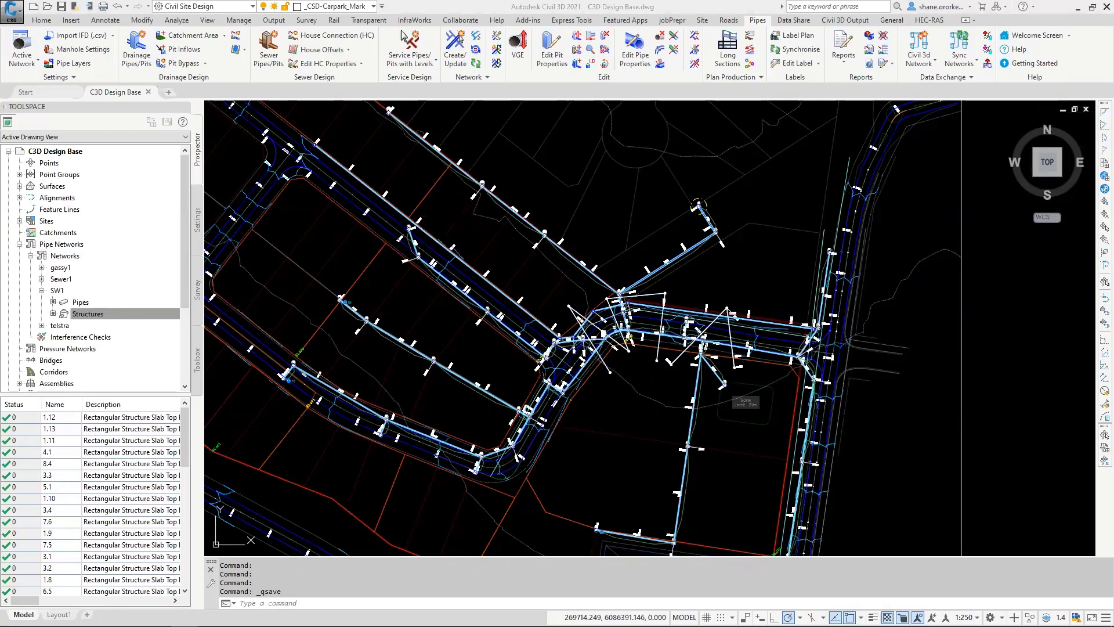
{"action": "key", "text": "Escape"}
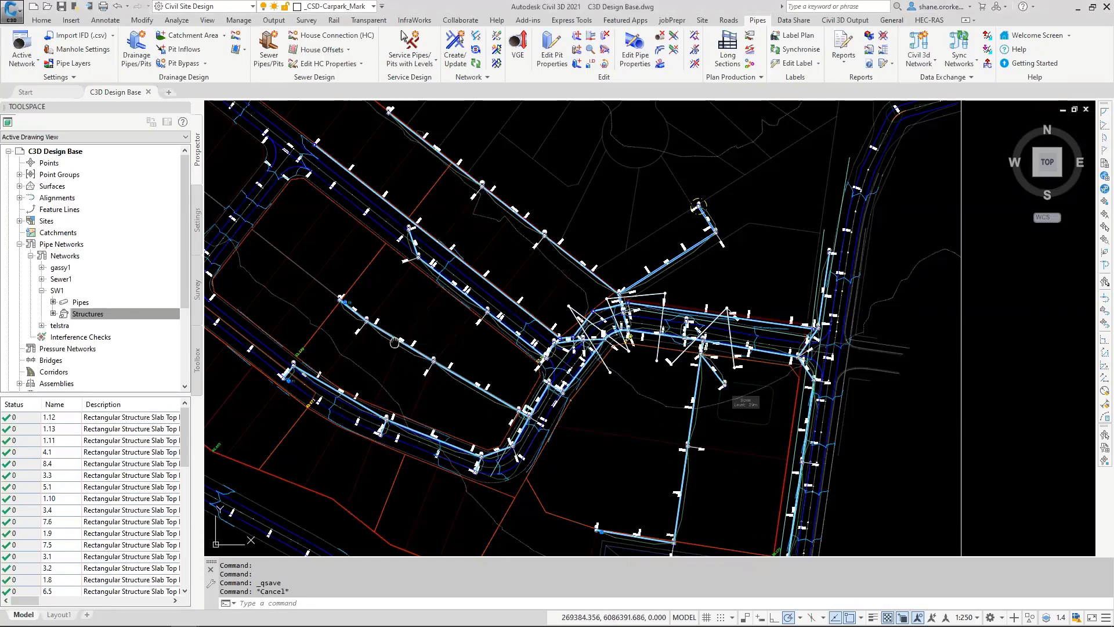
Step: Create drainage pipes on screen with the default pit and pipe types, starting at pit 1.12 and placing a road-edge pit that ignores the road
{"action": "mouse_move", "coordinate": [401, 340]}
{"action": "middle_mouse_down"}
{"action": "mouse_move", "coordinate": [549, 332]}
{"action": "mouse_move", "coordinate": [718, 380]}
{"action": "middle_mouse_up"}
{"action": "scroll", "coordinate": [549, 332], "scroll_direction": "up", "scroll_amount": 6}
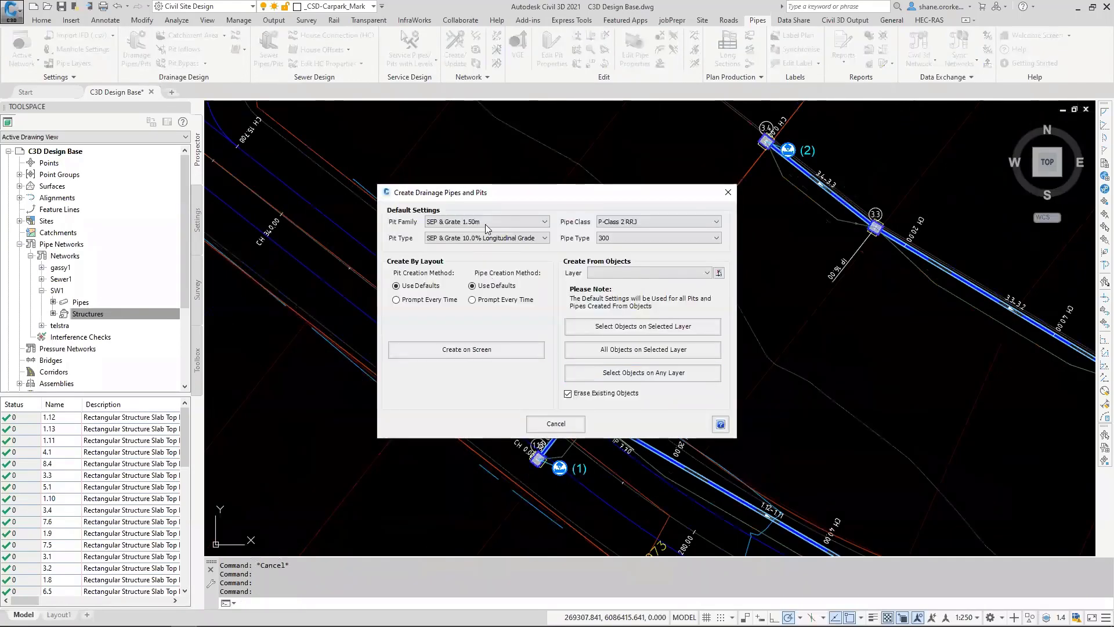
{"action": "left_click", "coordinate": [490, 351]}
{"action": "left_click", "coordinate": [580, 406]}
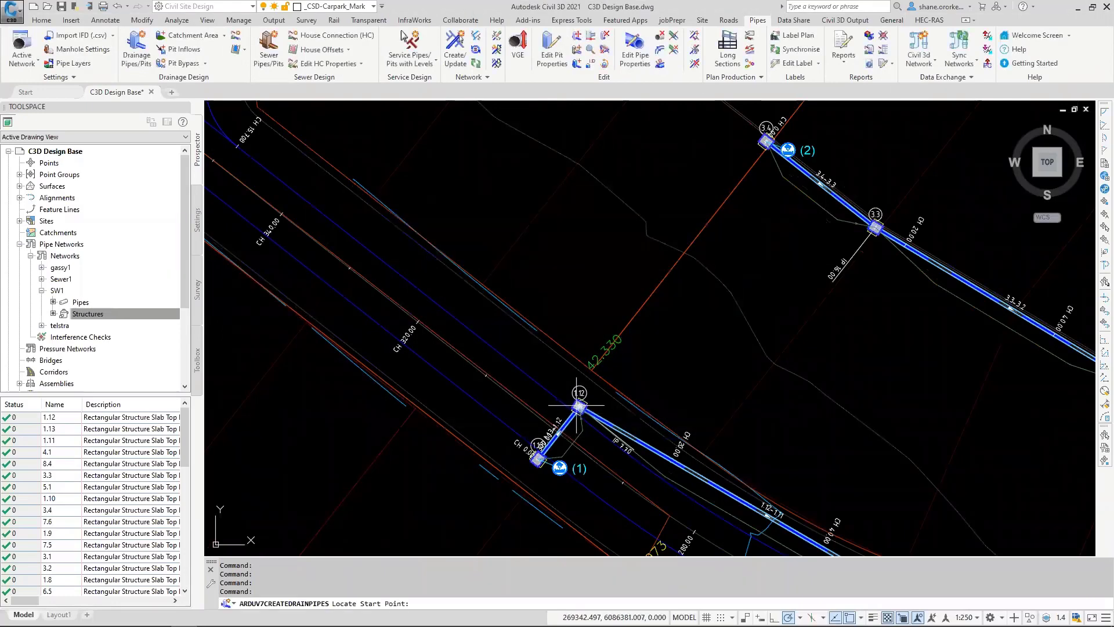
{"action": "left_click", "coordinate": [513, 332]}
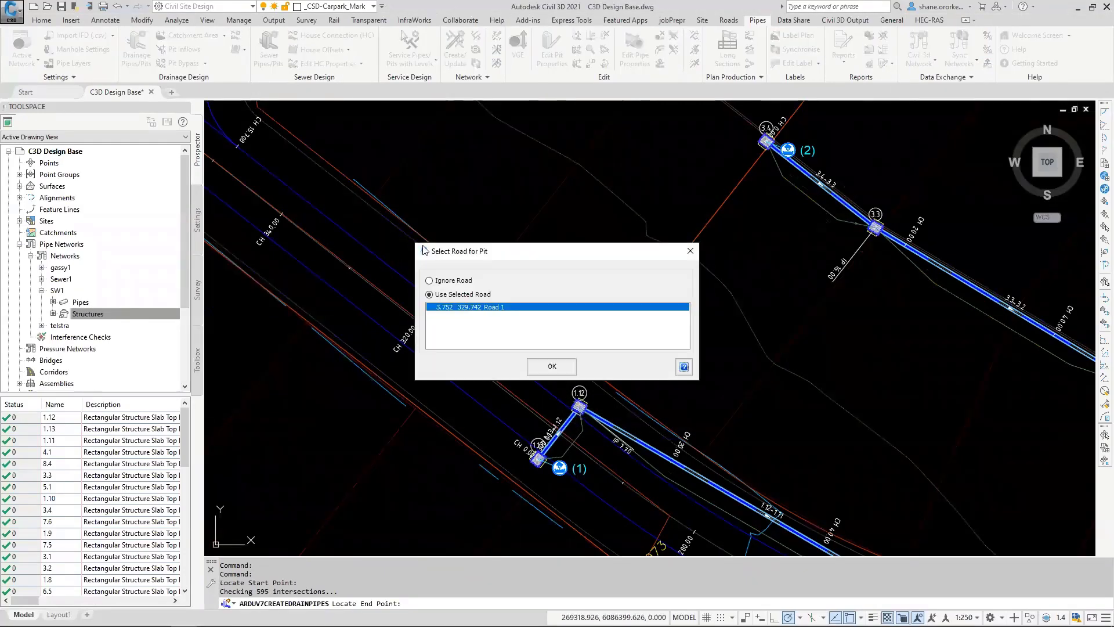
{"action": "left_click", "coordinate": [429, 280]}
{"action": "left_click", "coordinate": [572, 372]}
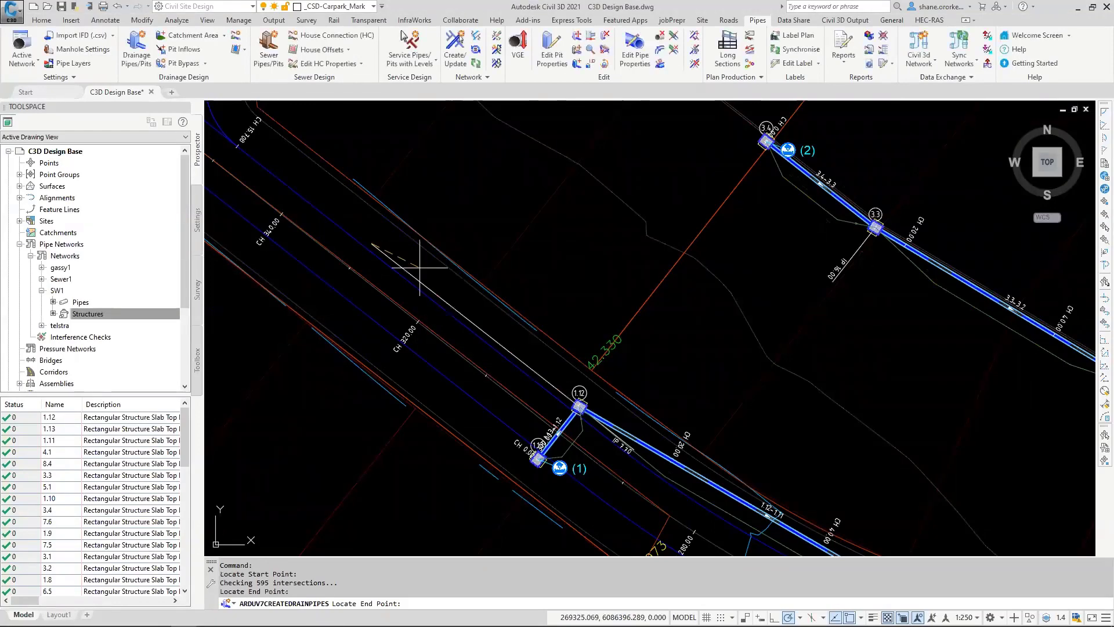
Step: Extend the new drainage run to a second pit beside the kerb return at the road intersection and finish the run
{"action": "scroll", "coordinate": [424, 261], "scroll_direction": "down", "scroll_amount": 2}
{"action": "mouse_move", "coordinate": [410, 249]}
{"action": "middle_mouse_down"}
{"action": "mouse_move", "coordinate": [428, 299]}
{"action": "mouse_move", "coordinate": [466, 284]}
{"action": "middle_mouse_up"}
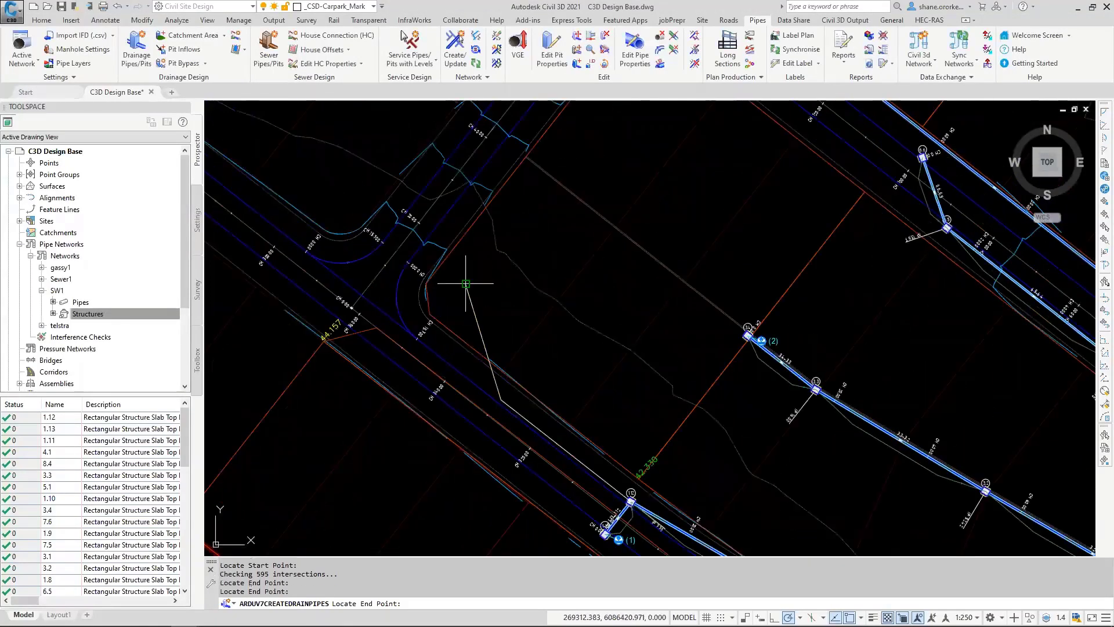
{"action": "left_click", "coordinate": [466, 284]}
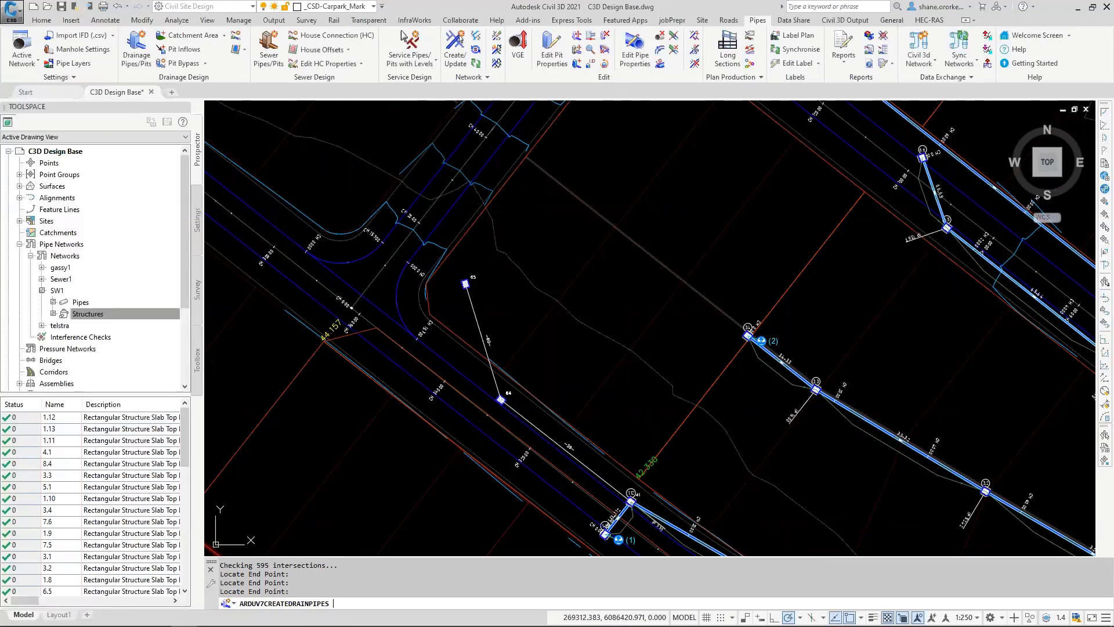
{"action": "key", "text": "Return"}
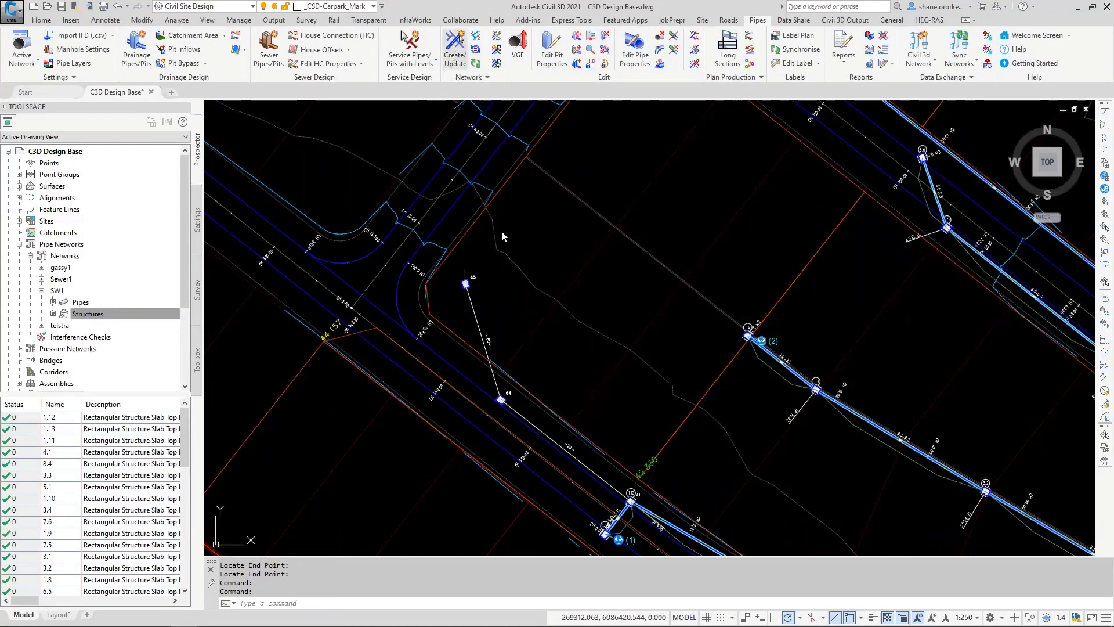
Step: Update the pipe network to end pit 1.1 with the downstream water level from Top of Pipe, and auto-sequence the branches
{"action": "scroll", "coordinate": [498, 297], "scroll_direction": "down", "scroll_amount": 8}
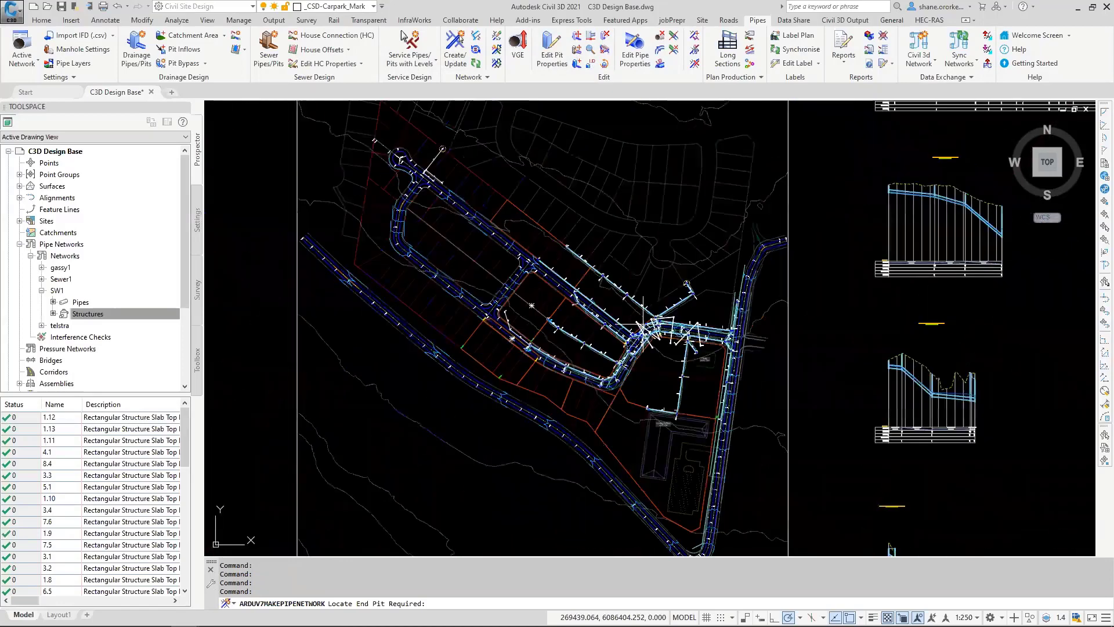
{"action": "scroll", "coordinate": [644, 326], "scroll_direction": "up", "scroll_amount": 10}
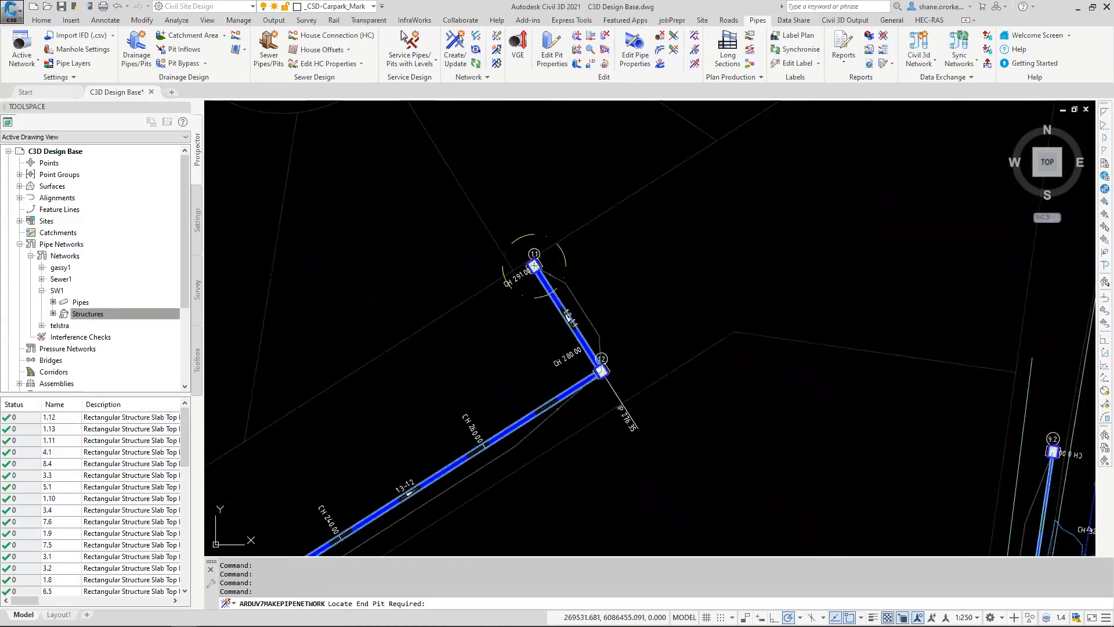
{"action": "left_click", "coordinate": [569, 315]}
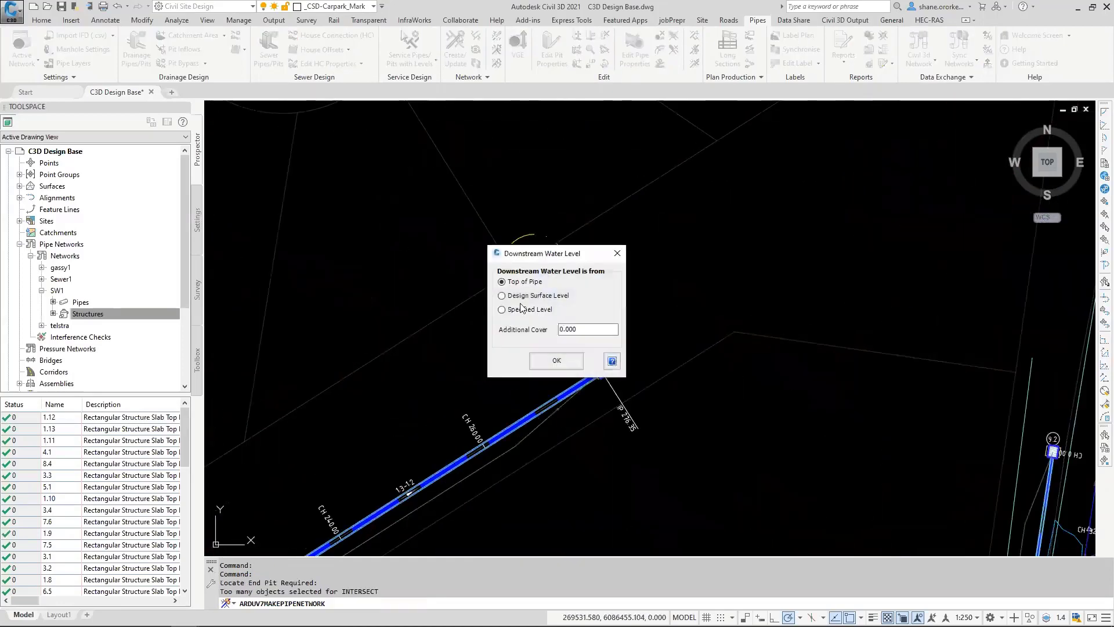
{"action": "left_click", "coordinate": [556, 361]}
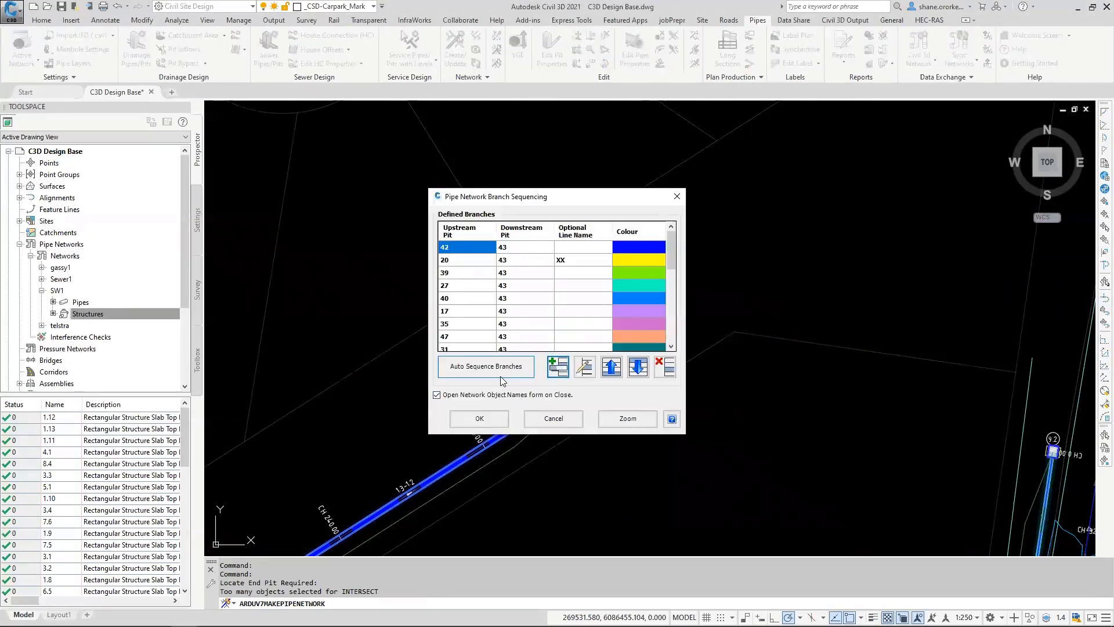
{"action": "left_click", "coordinate": [487, 367]}
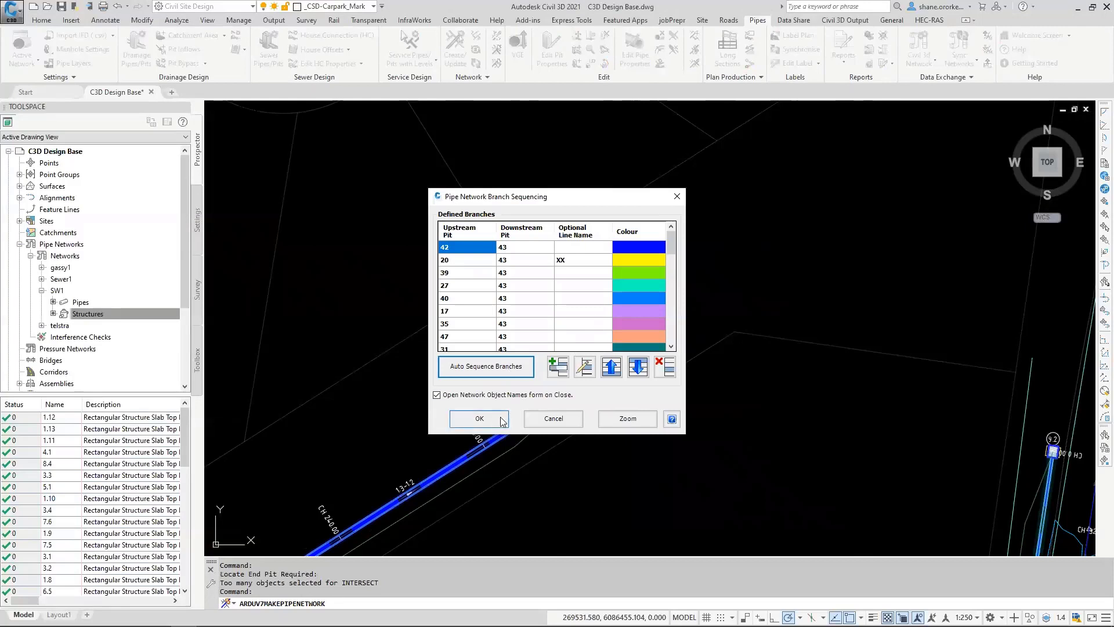
Step: Check the new branch from pit 65 in the drawing, accept the sequencing and auto-name the network with the Line Number.Pit Number style
{"action": "mouse_move", "coordinate": [671, 248]}
{"action": "left_mouse_down"}
{"action": "mouse_move", "coordinate": [670, 323]}
{"action": "mouse_move", "coordinate": [673, 268]}
{"action": "left_mouse_up"}
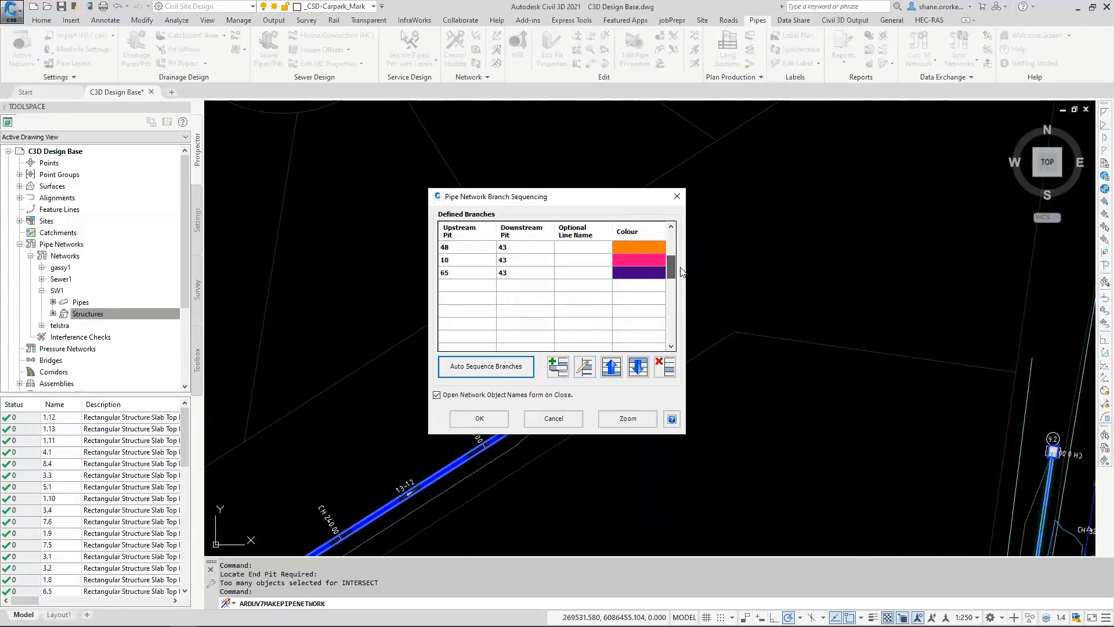
{"action": "left_click", "coordinate": [625, 420]}
{"action": "scroll", "coordinate": [474, 360], "scroll_direction": "down", "scroll_amount": 8}
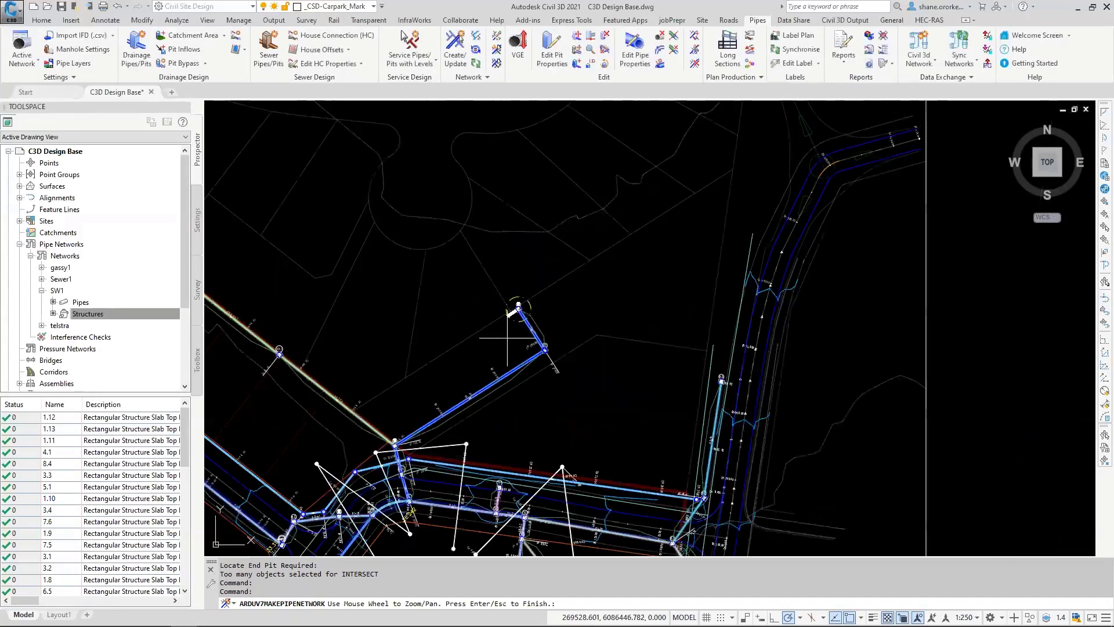
{"action": "scroll", "coordinate": [475, 361], "scroll_direction": "up", "scroll_amount": 7}
{"action": "scroll", "coordinate": [475, 360], "scroll_direction": "up", "scroll_amount": 7}
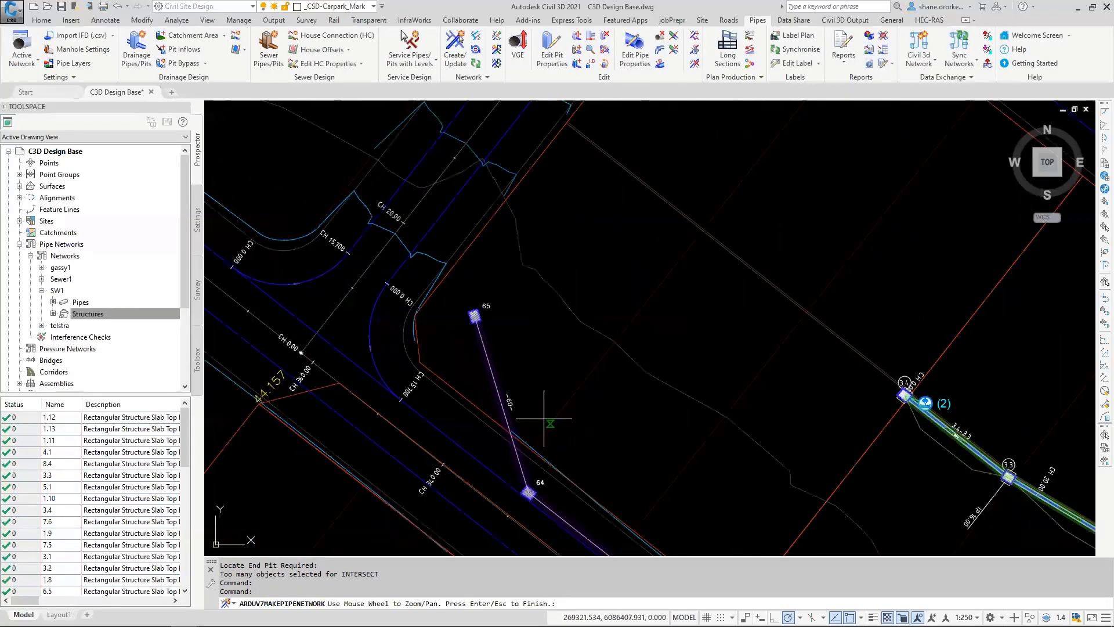
{"action": "key", "text": "Return"}
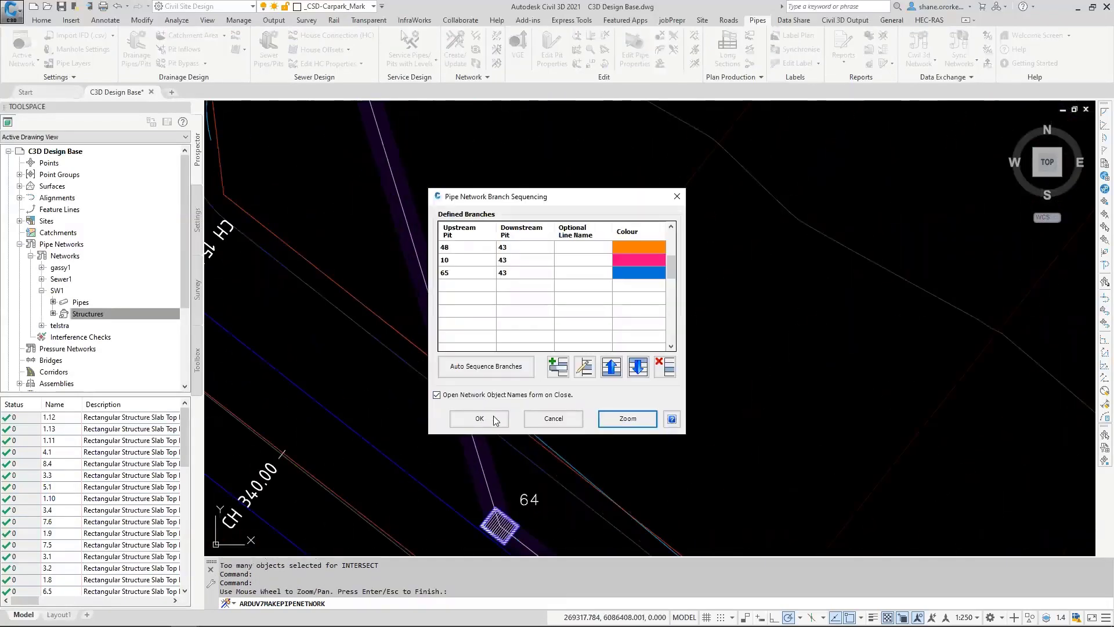
{"action": "left_click", "coordinate": [490, 418]}
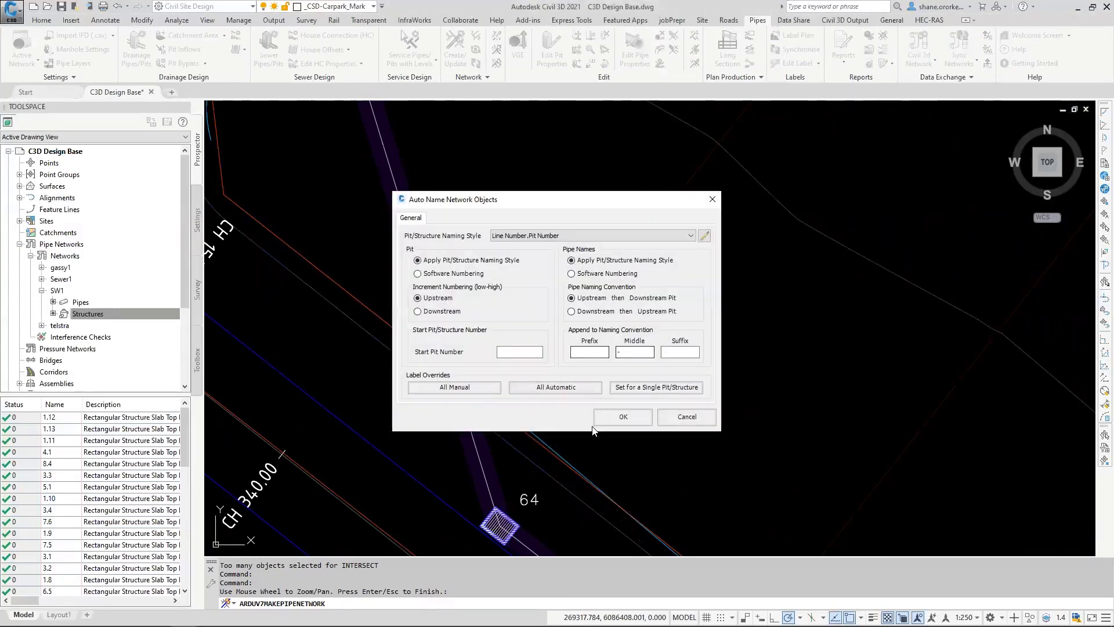
{"action": "left_click", "coordinate": [623, 417]}
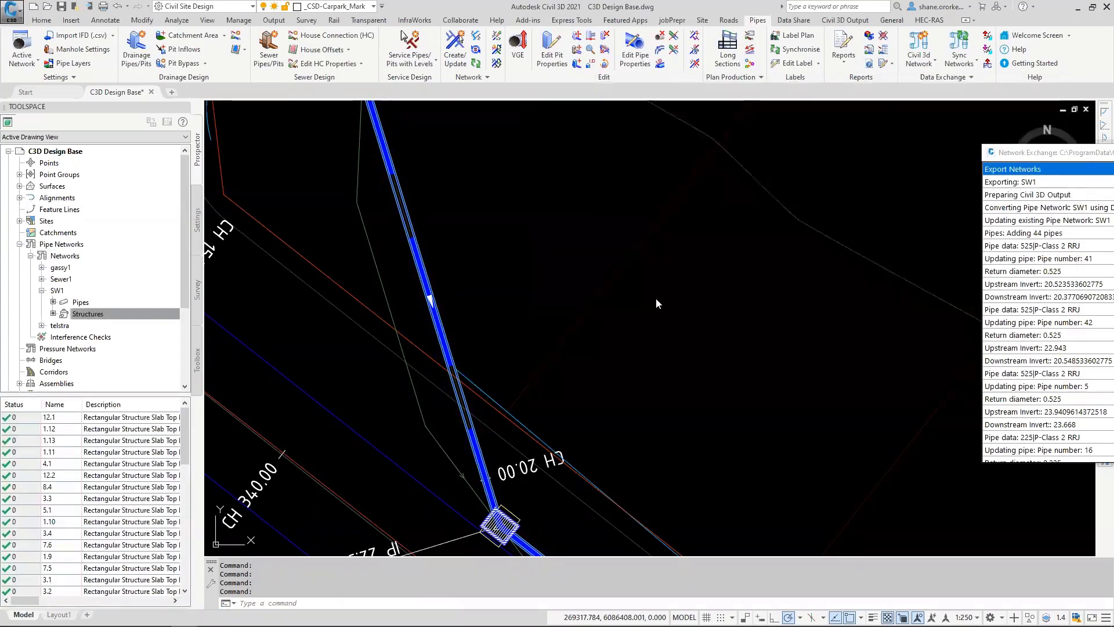
Step: Open the pipe properties of pipe 3.4-3.3 from the SW1 Line 3 longitudinal section
{"action": "scroll", "coordinate": [656, 303], "scroll_direction": "down", "scroll_amount": 3}
{"action": "scroll", "coordinate": [642, 303], "scroll_direction": "down", "scroll_amount": 2}
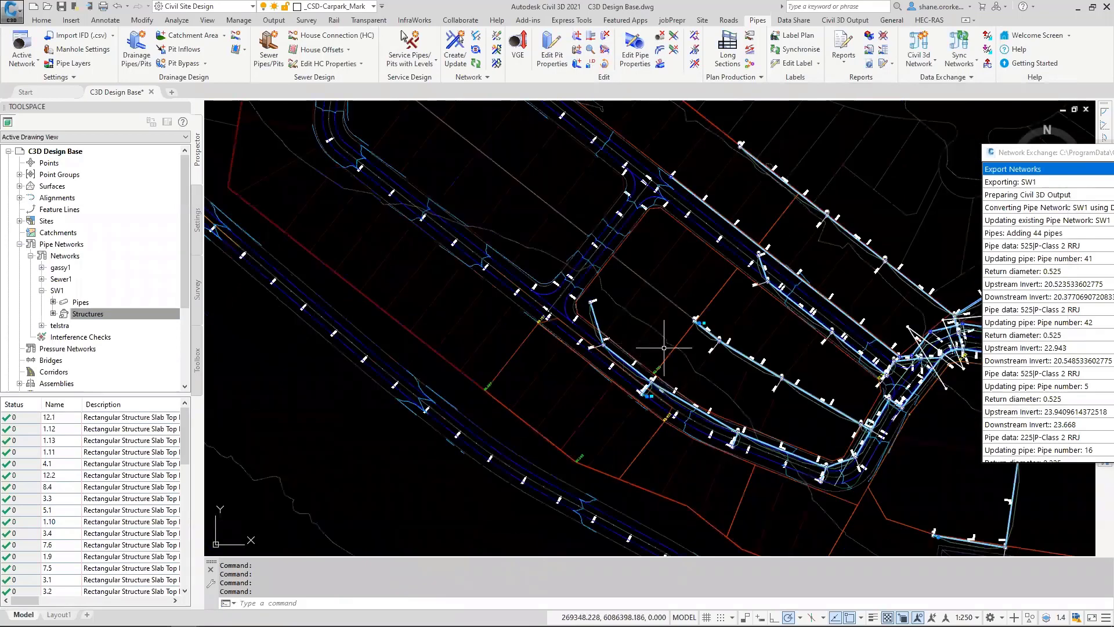
{"action": "middle_click_drag", "start_coordinate": [664, 348], "coordinate": [279, 313]}
{"action": "middle_click_drag", "start_coordinate": [874, 363], "coordinate": [240, 276]}
{"action": "scroll", "coordinate": [533, 301], "scroll_direction": "up", "scroll_amount": 6}
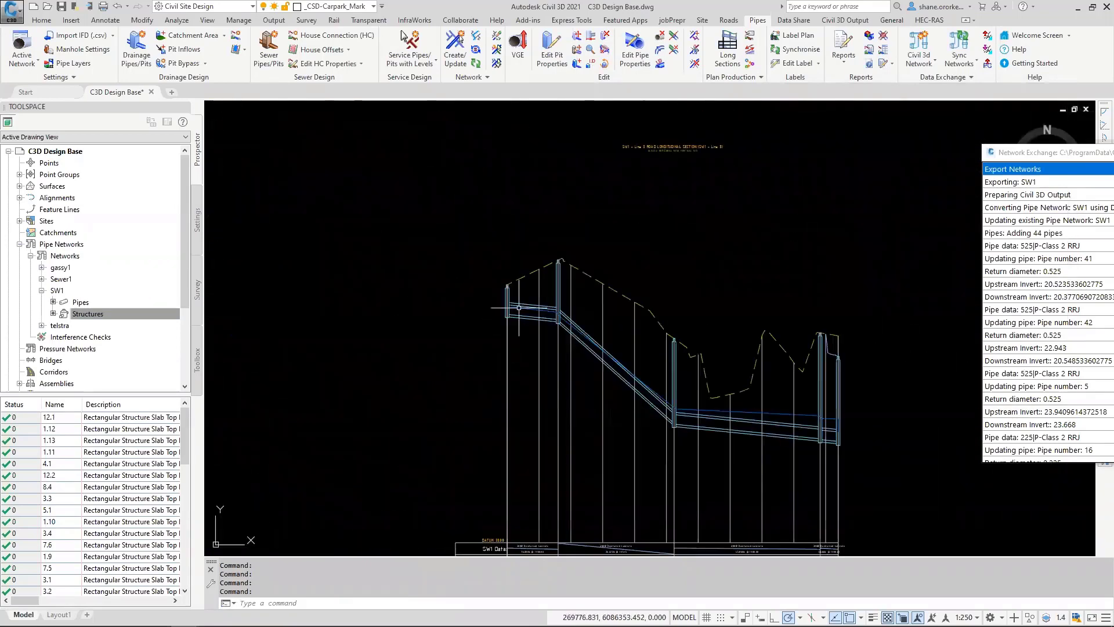
{"action": "middle_click_drag", "start_coordinate": [595, 346], "coordinate": [530, 328]}
{"action": "left_click", "coordinate": [531, 327]}
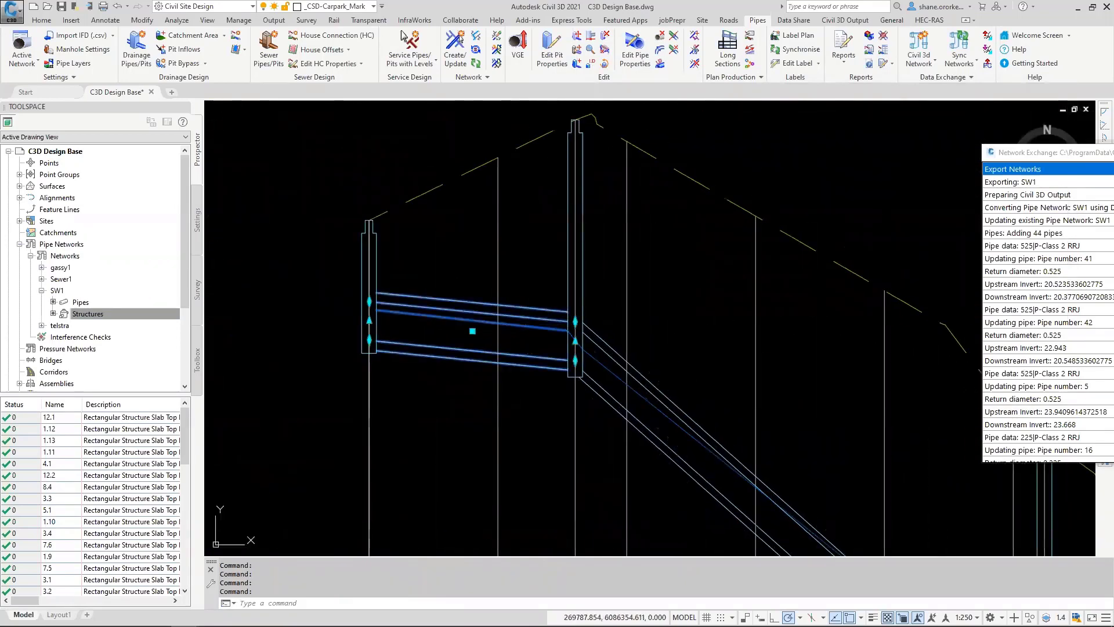
{"action": "right_click", "coordinate": [528, 333]}
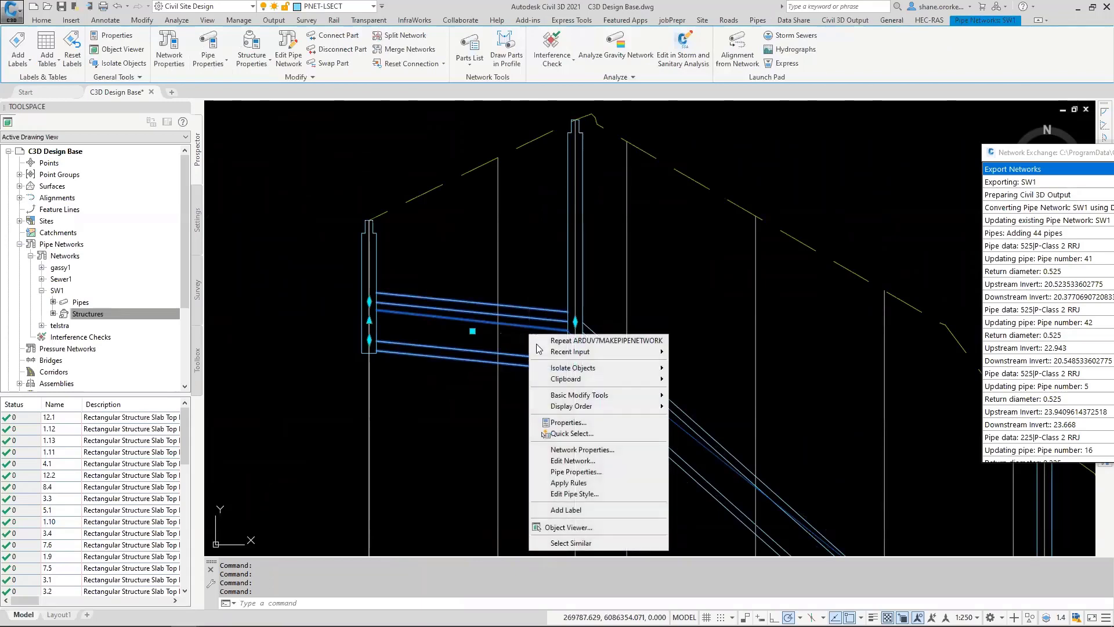
{"action": "left_click", "coordinate": [585, 476]}
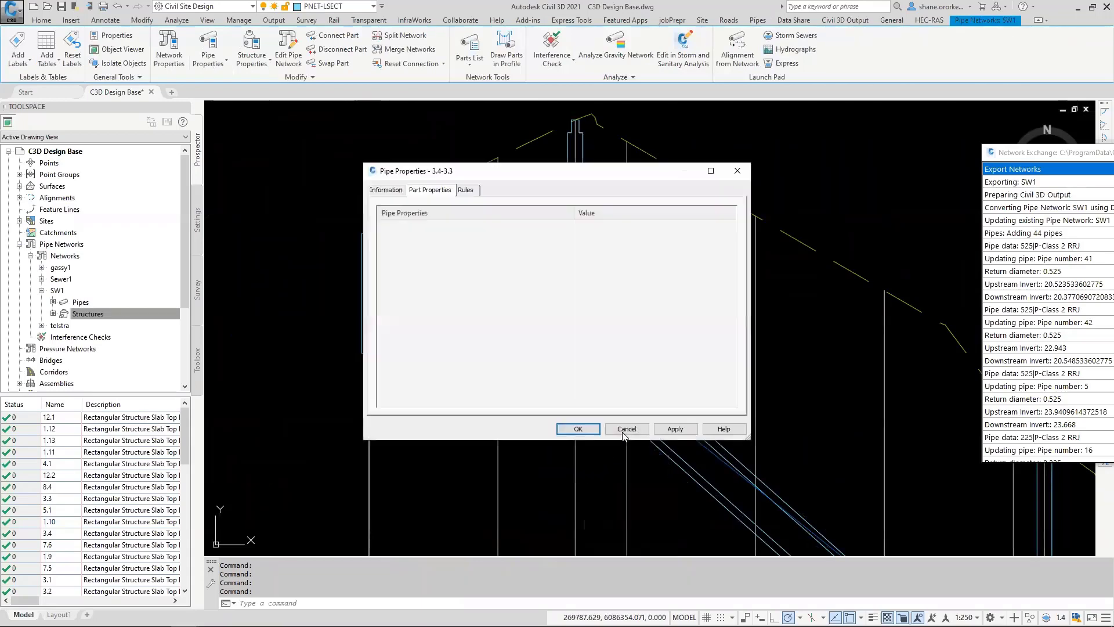
Step: Review the part properties of pipe 3.4-3.3 through to its upstream and downstream hydraulic gradient line levels, and close the properties
{"action": "left_click_drag", "start_coordinate": [529, 172], "coordinate": [870, 135]}
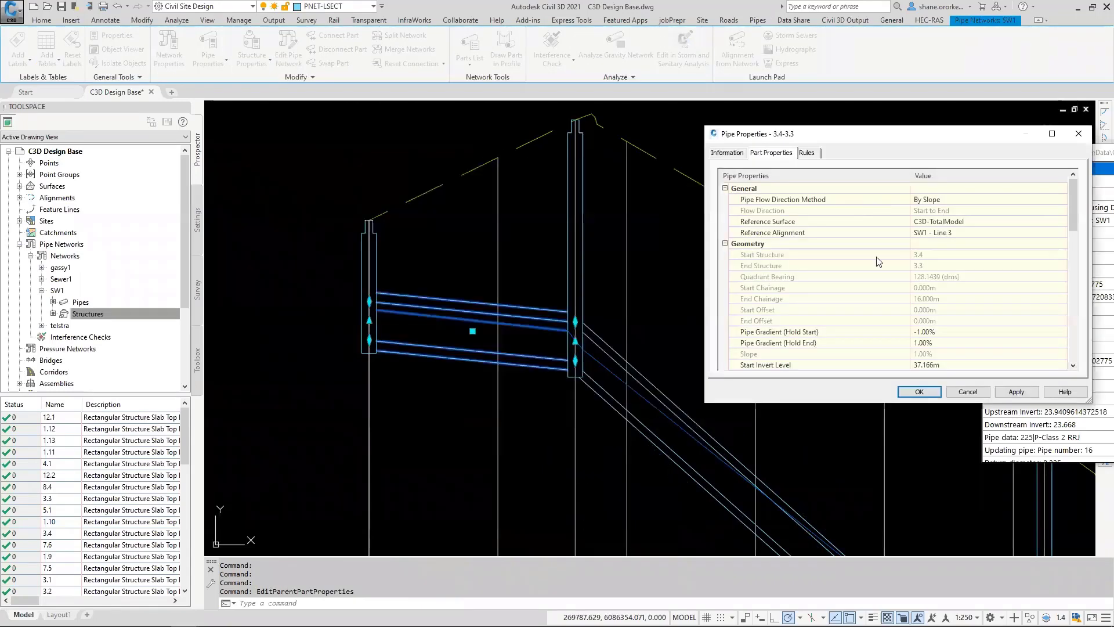
{"action": "scroll", "coordinate": [878, 314], "scroll_direction": "down", "scroll_amount": 5}
{"action": "scroll", "coordinate": [934, 282], "scroll_direction": "up", "scroll_amount": 1}
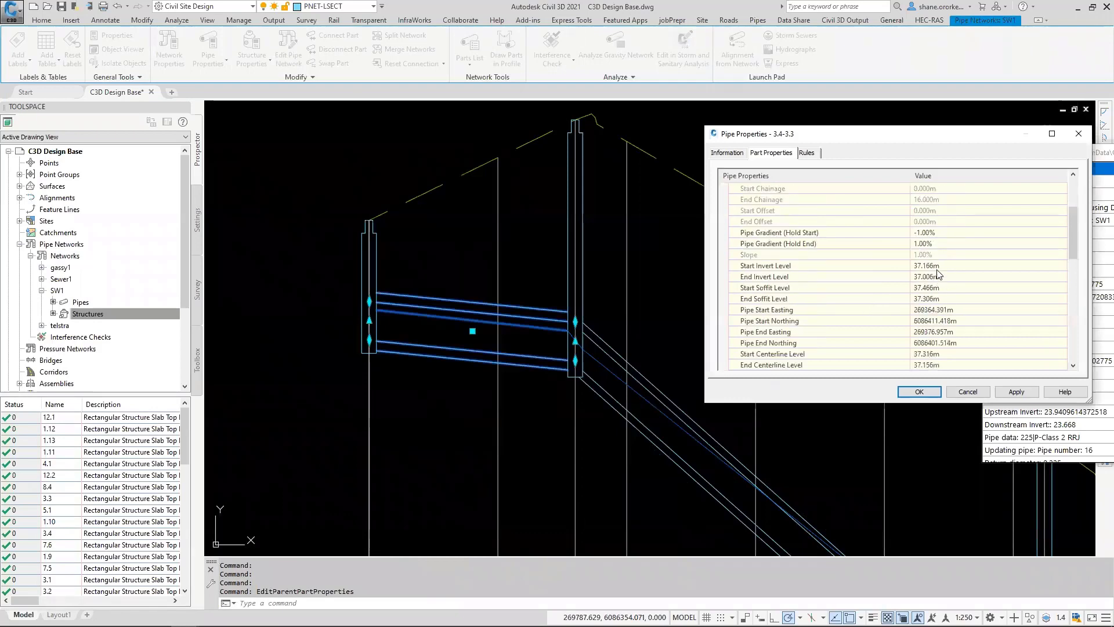
{"action": "scroll", "coordinate": [950, 302], "scroll_direction": "up", "scroll_amount": 3}
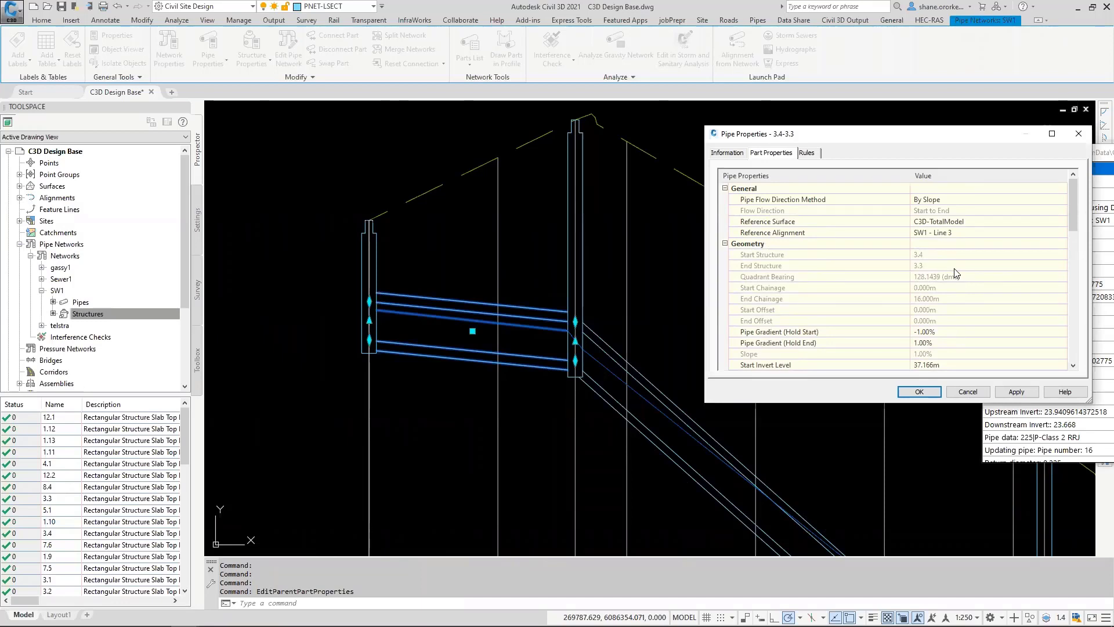
{"action": "scroll", "coordinate": [955, 268], "scroll_direction": "down", "scroll_amount": 5}
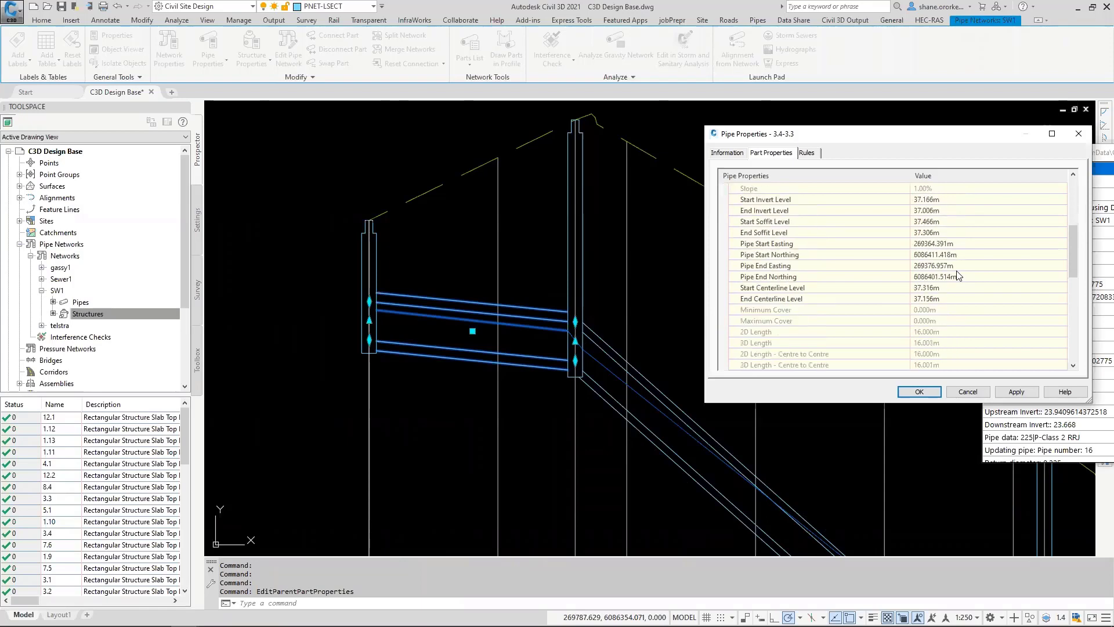
{"action": "scroll", "coordinate": [957, 275], "scroll_direction": "down", "scroll_amount": 5}
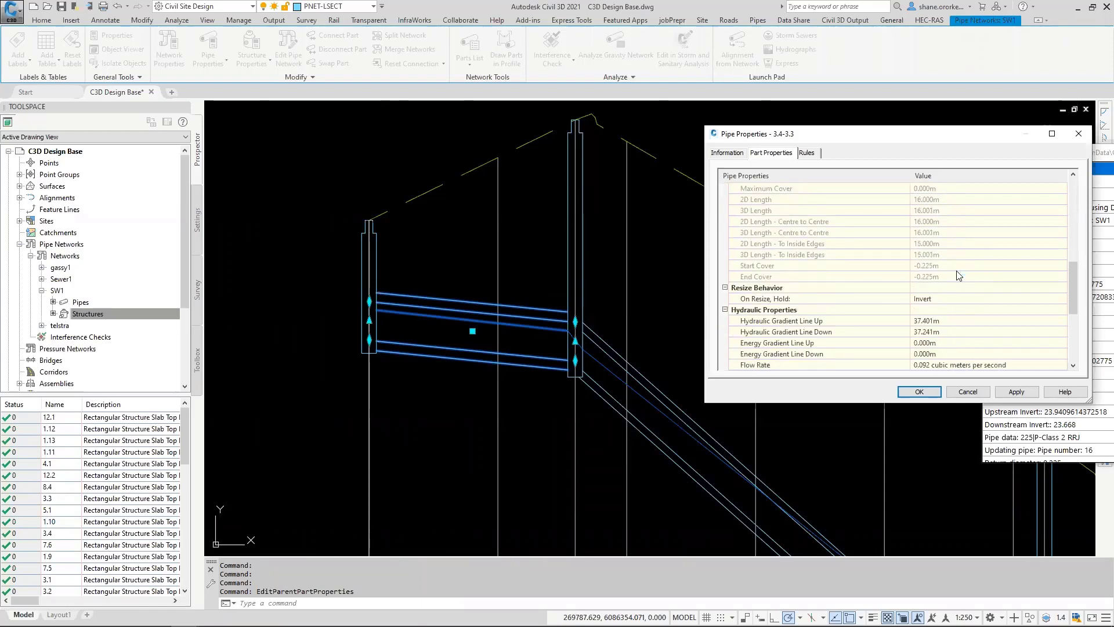
{"action": "left_click", "coordinate": [944, 288]}
{"action": "left_click", "coordinate": [941, 300]}
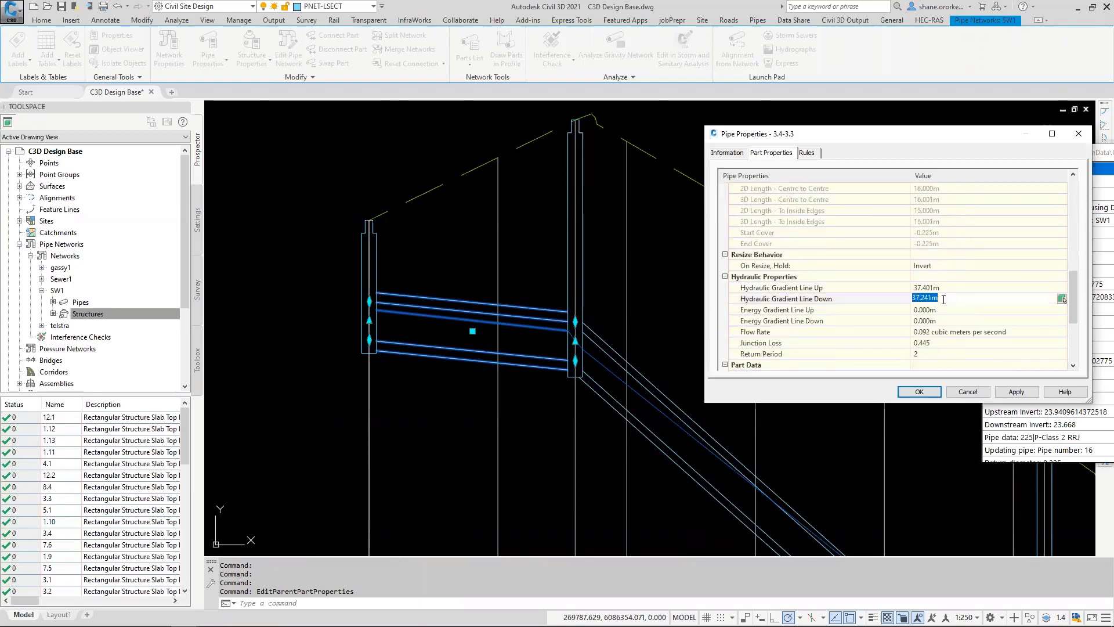
{"action": "left_click", "coordinate": [945, 289]}
{"action": "left_click", "coordinate": [940, 301]}
{"action": "left_click", "coordinate": [919, 391]}
Step: Look over the SW1 Line 3 longitudinal section and the other pipe network long sections in the drawing
{"action": "scroll", "coordinate": [572, 369], "scroll_direction": "down", "scroll_amount": 5}
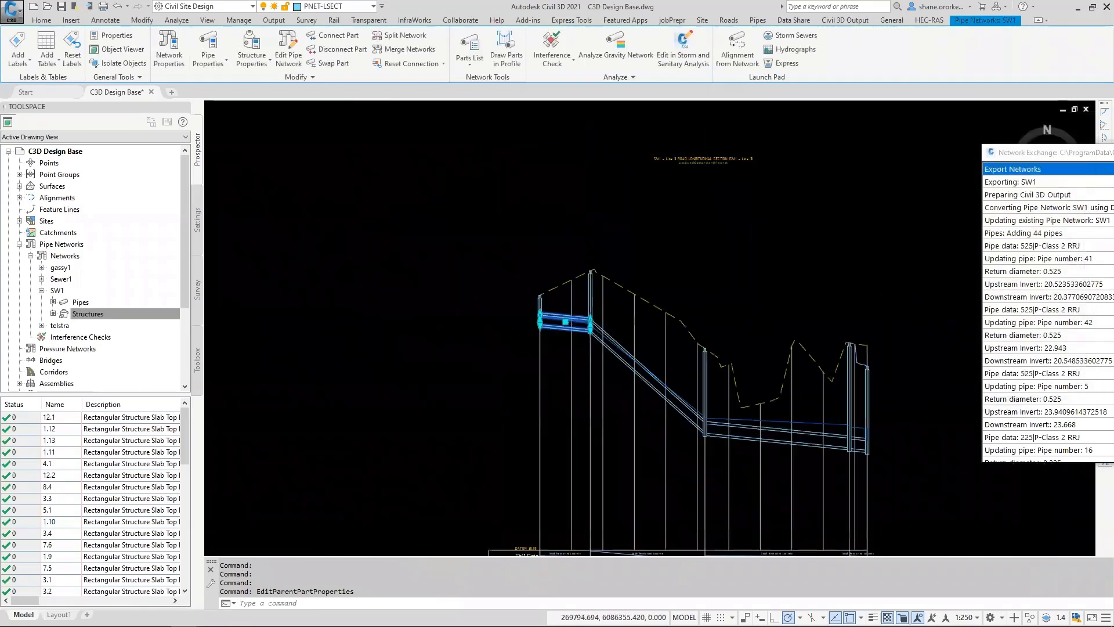
{"action": "middle_click_drag", "start_coordinate": [678, 379], "coordinate": [651, 361]}
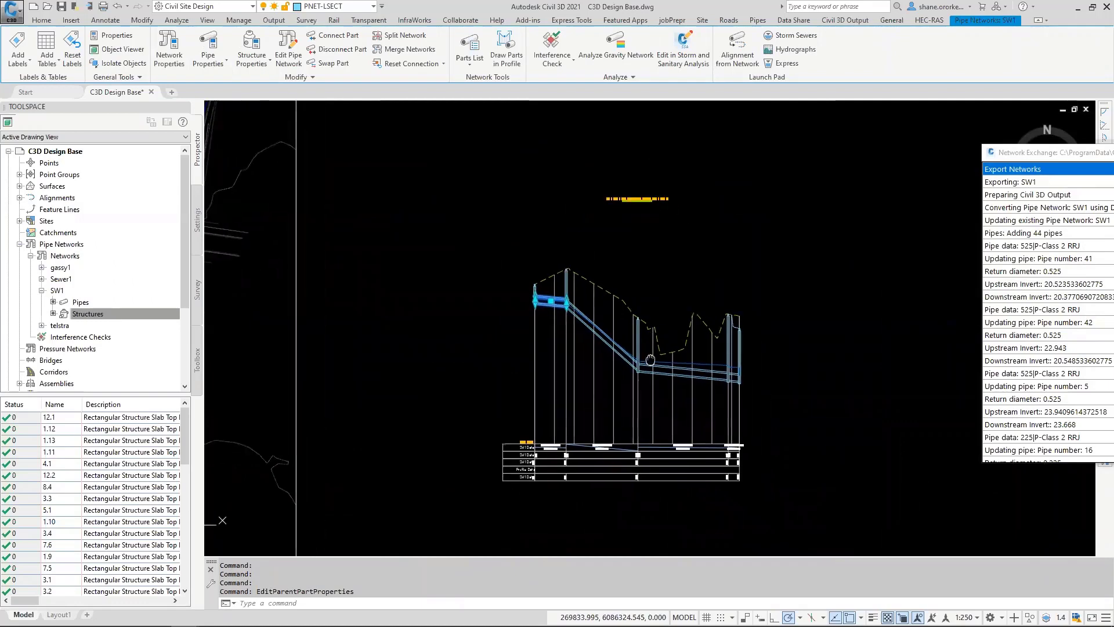
{"action": "scroll", "coordinate": [688, 400], "scroll_direction": "down", "scroll_amount": 4}
{"action": "scroll", "coordinate": [689, 401], "scroll_direction": "up", "scroll_amount": 6}
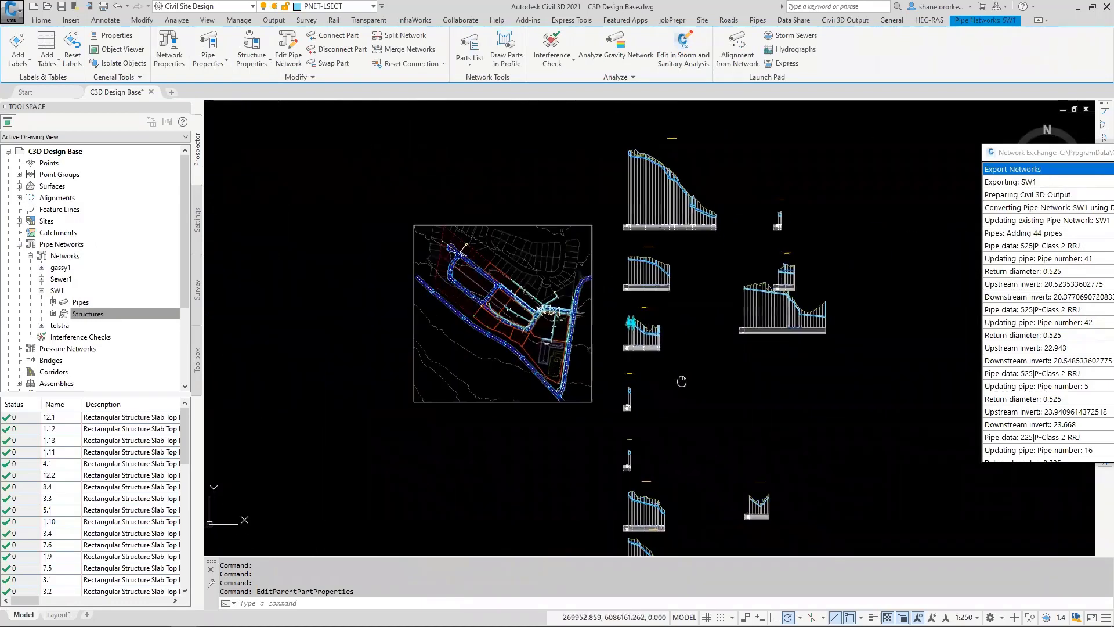
{"action": "scroll", "coordinate": [747, 298], "scroll_direction": "up", "scroll_amount": 4}
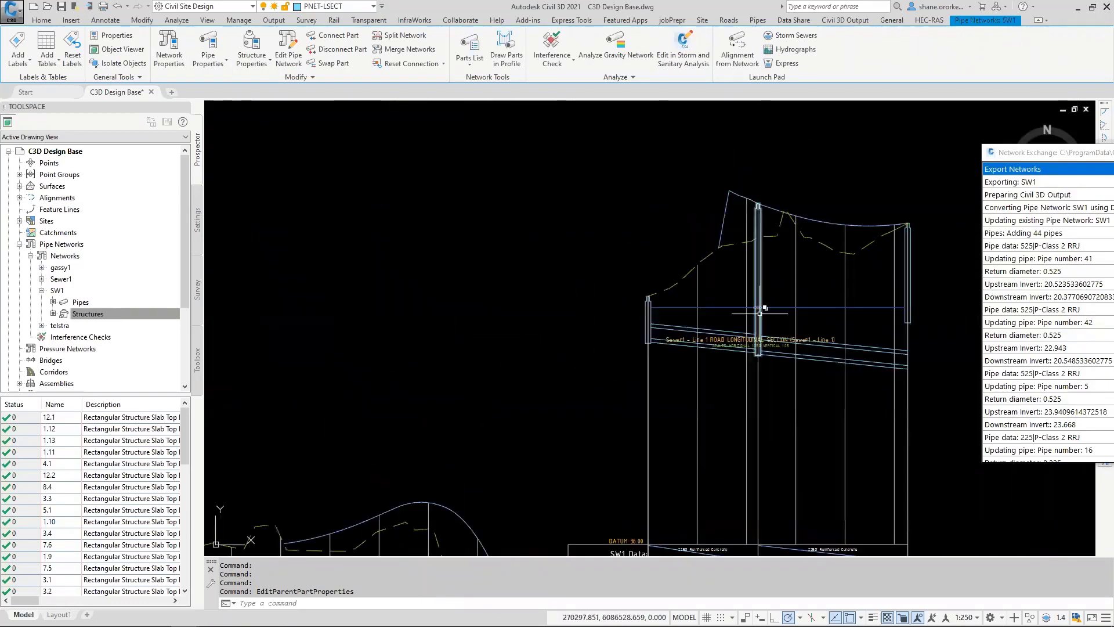
{"action": "scroll", "coordinate": [765, 312], "scroll_direction": "down", "scroll_amount": 4}
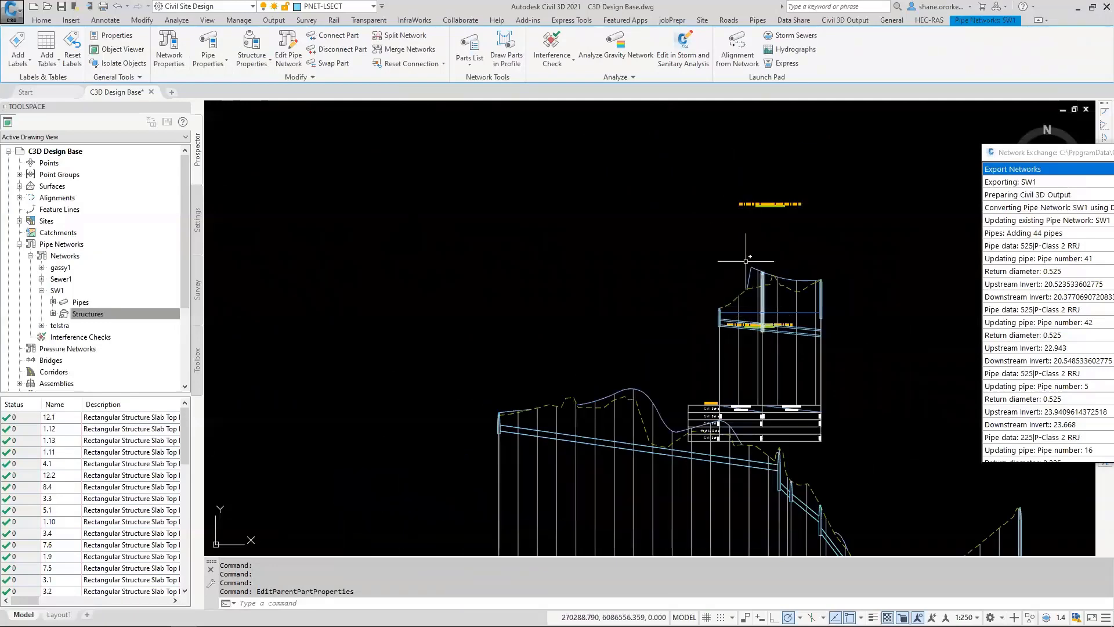
{"action": "scroll", "coordinate": [691, 269], "scroll_direction": "down", "scroll_amount": 4}
{"action": "scroll", "coordinate": [691, 269], "scroll_direction": "down", "scroll_amount": 3}
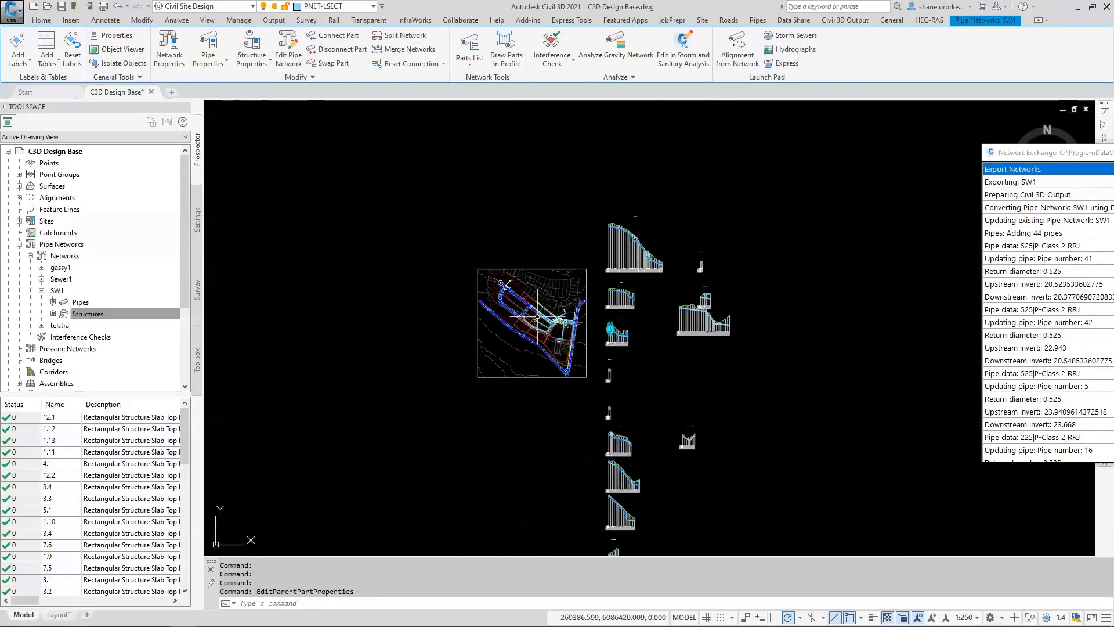
Step: Examine the drainage network in plan around pit 1.3 at the bend in the road
{"action": "scroll", "coordinate": [586, 325], "scroll_direction": "up", "scroll_amount": 5}
{"action": "scroll", "coordinate": [583, 331], "scroll_direction": "up", "scroll_amount": 4}
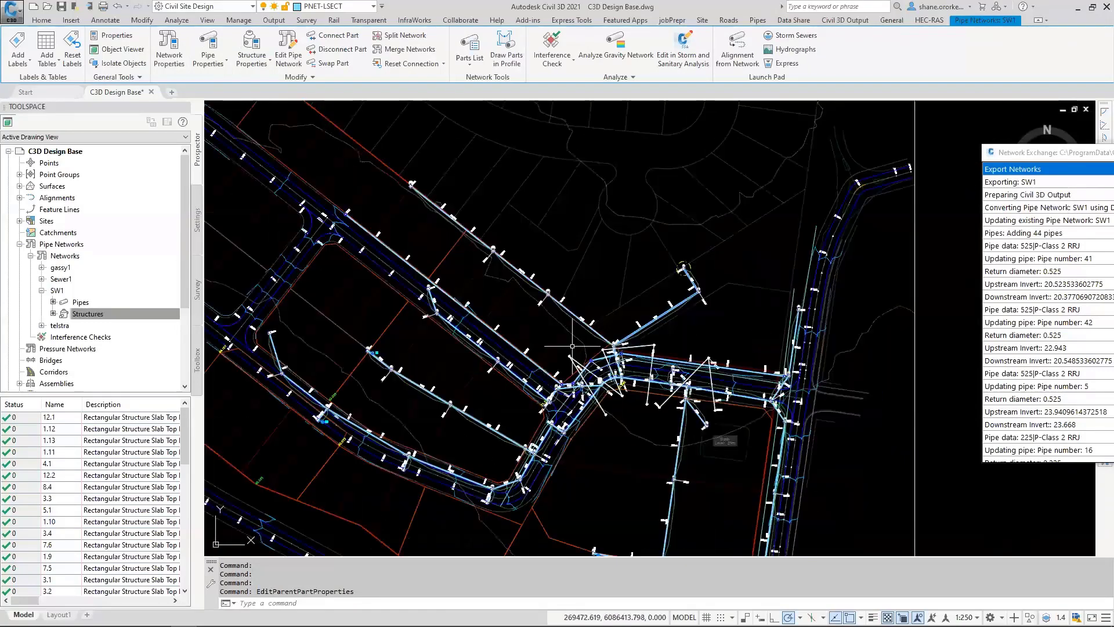
{"action": "scroll", "coordinate": [619, 305], "scroll_direction": "up", "scroll_amount": 2}
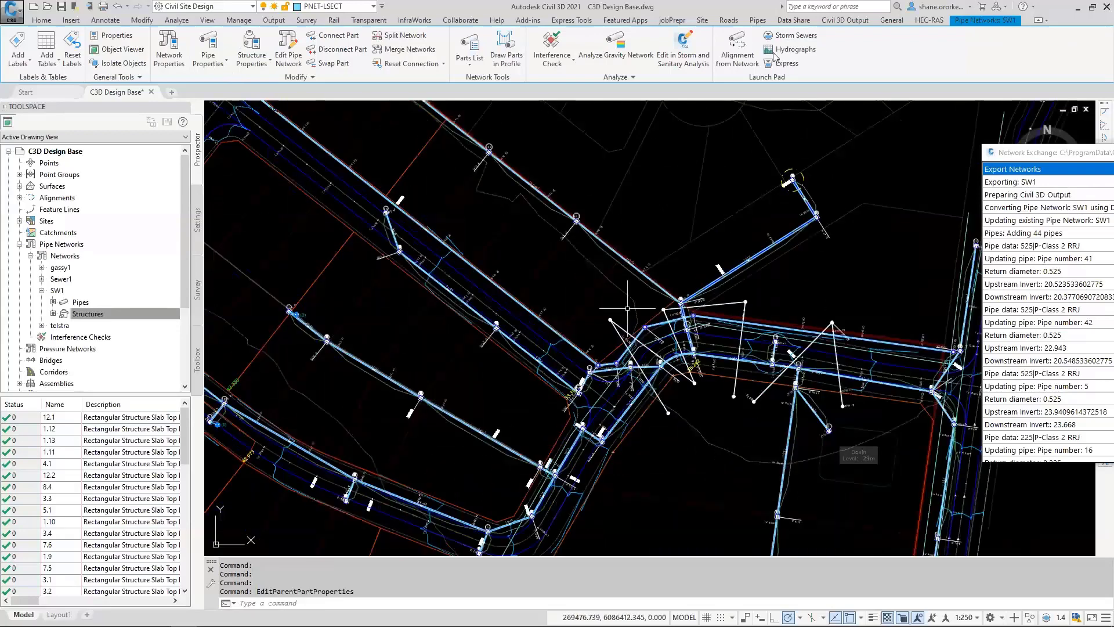
{"action": "left_click", "coordinate": [729, 20]}
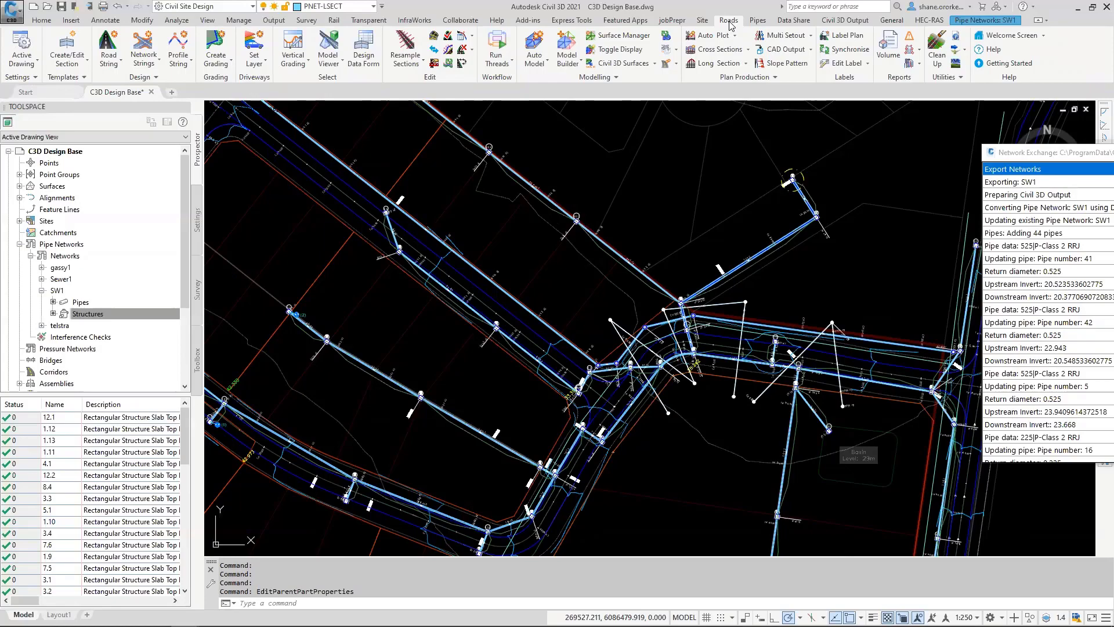
{"action": "scroll", "coordinate": [677, 302], "scroll_direction": "up", "scroll_amount": 2}
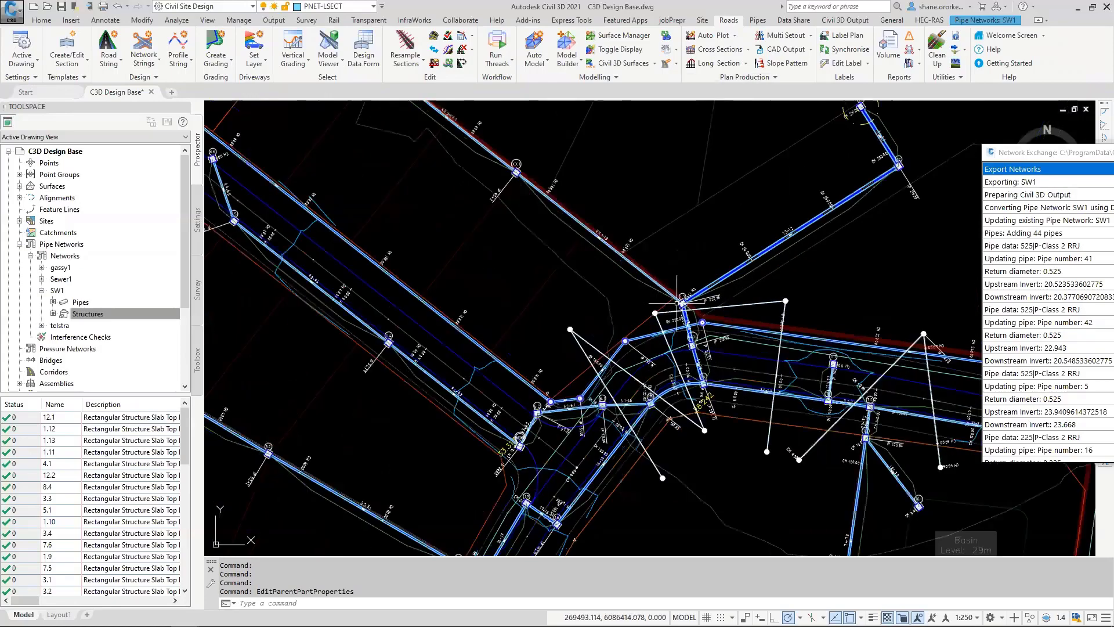
{"action": "scroll", "coordinate": [678, 302], "scroll_direction": "up", "scroll_amount": 6}
{"action": "scroll", "coordinate": [677, 302], "scroll_direction": "down", "scroll_amount": 4}
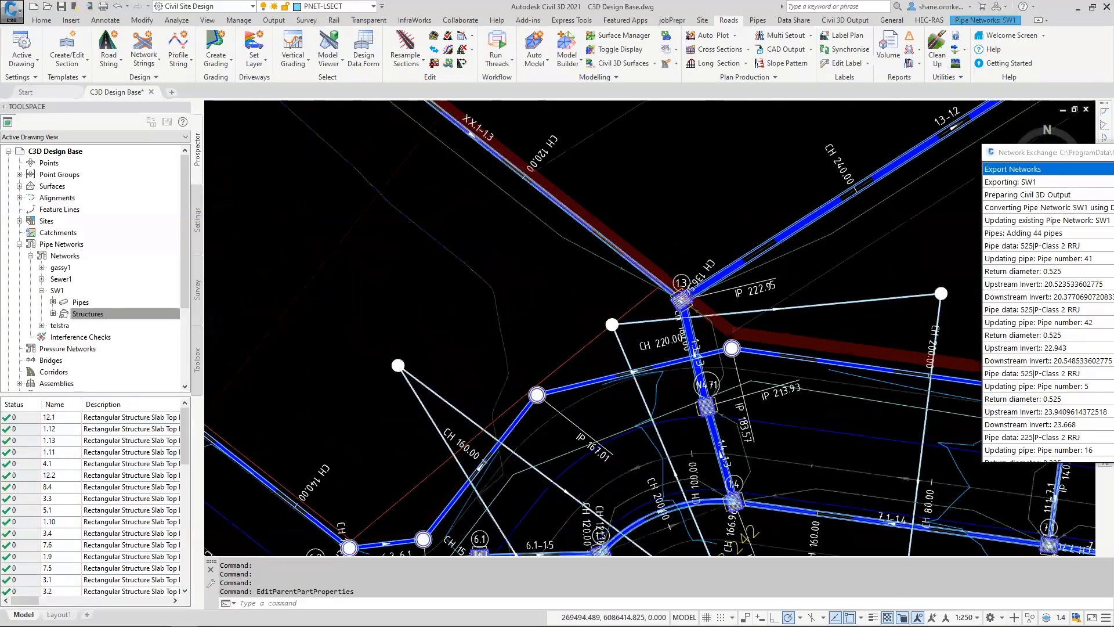
{"action": "scroll", "coordinate": [677, 303], "scroll_direction": "down", "scroll_amount": 5}
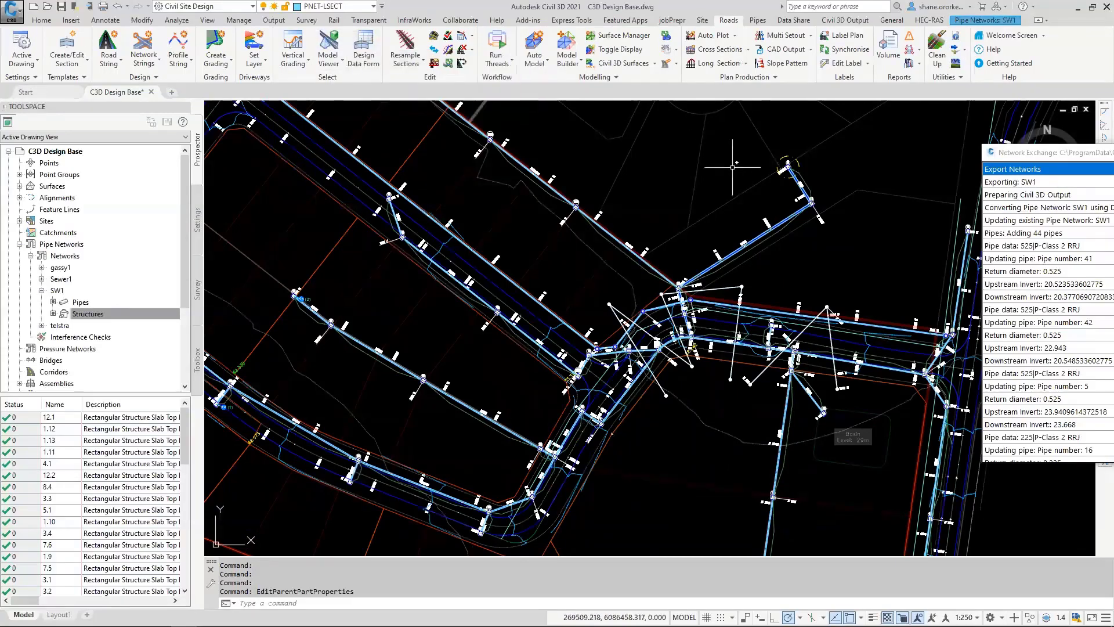
Step: Select pit 1.3 and its adjoining pipe, extend the selection to all similar objects, and copy them to the clipboard
{"action": "scroll", "coordinate": [698, 265], "scroll_direction": "up", "scroll_amount": 2}
{"action": "scroll", "coordinate": [672, 295], "scroll_direction": "up", "scroll_amount": 10}
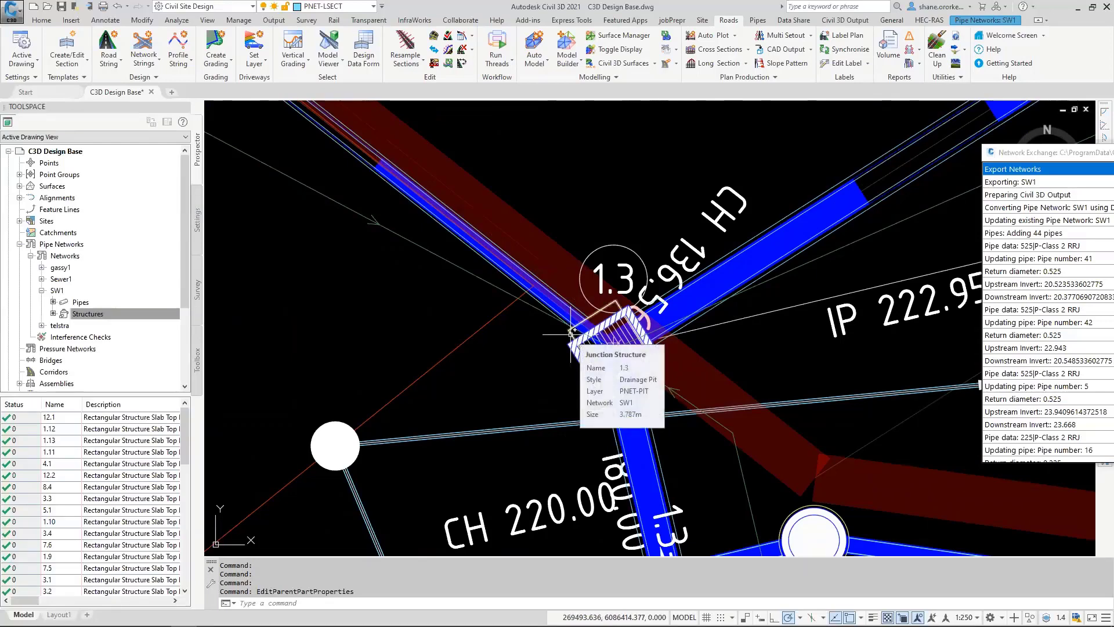
{"action": "left_click", "coordinate": [571, 332]}
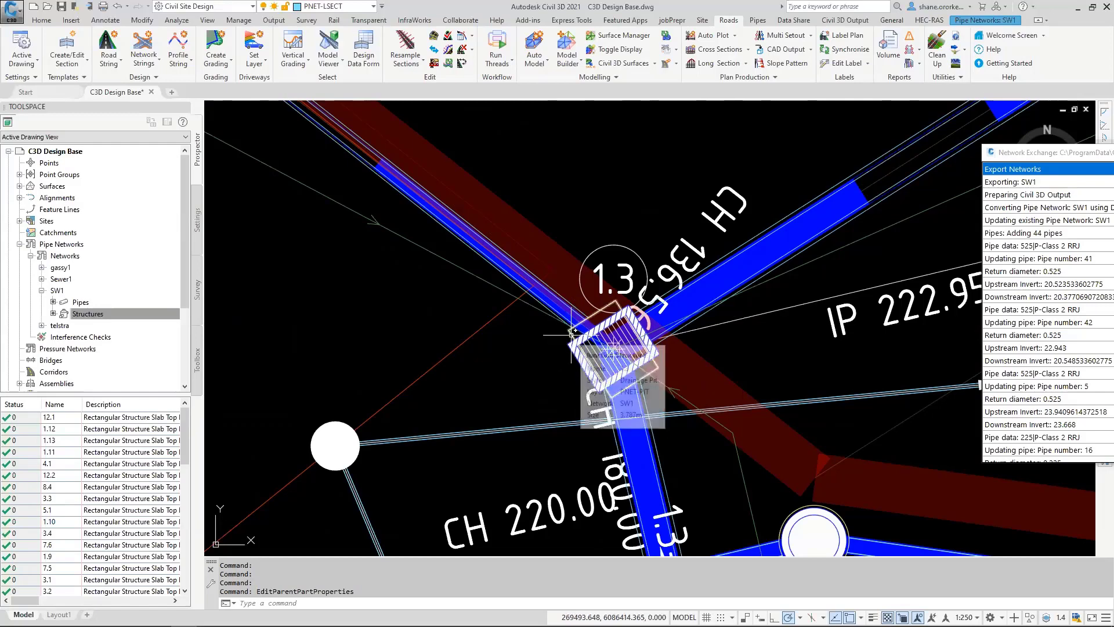
{"action": "left_click", "coordinate": [539, 303]}
{"action": "right_click", "coordinate": [355, 364]}
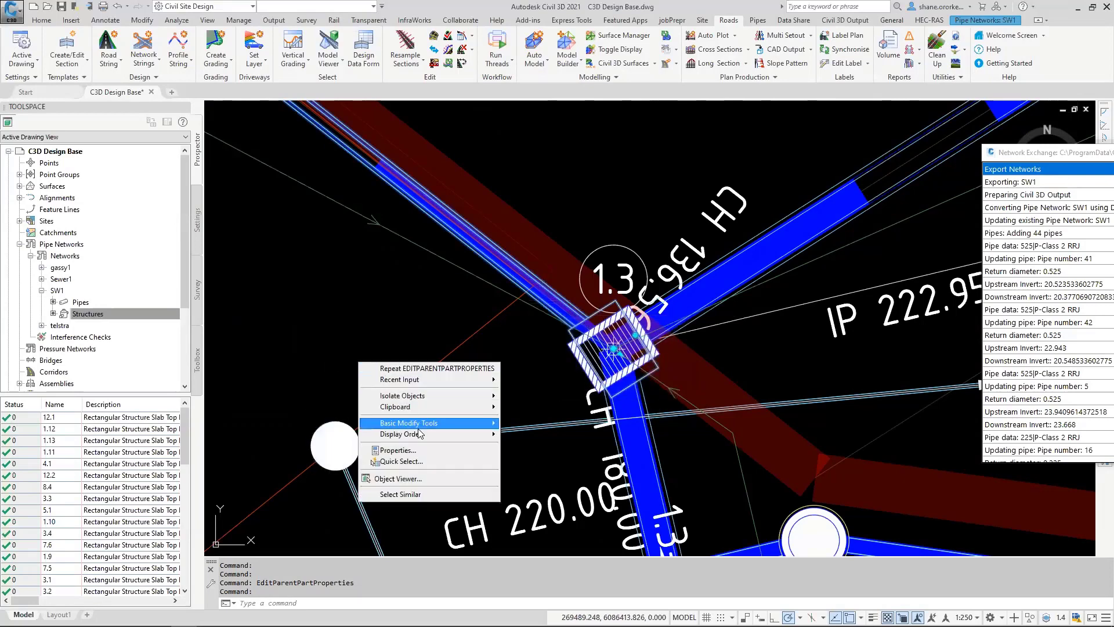
{"action": "left_click", "coordinate": [415, 498]}
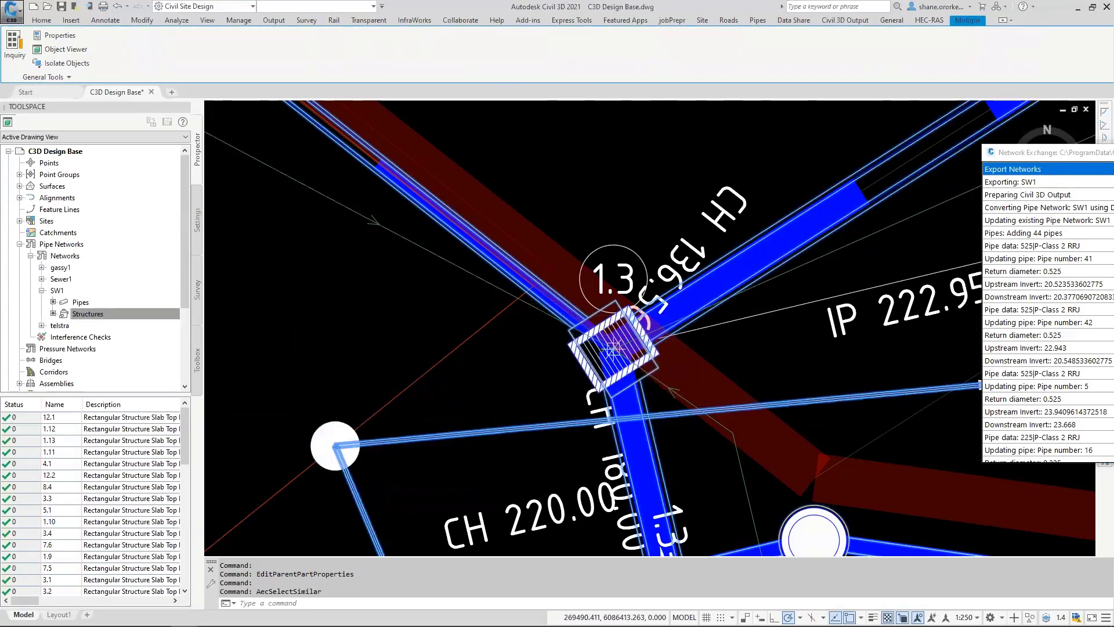
{"action": "scroll", "coordinate": [523, 386], "scroll_direction": "down", "scroll_amount": 8}
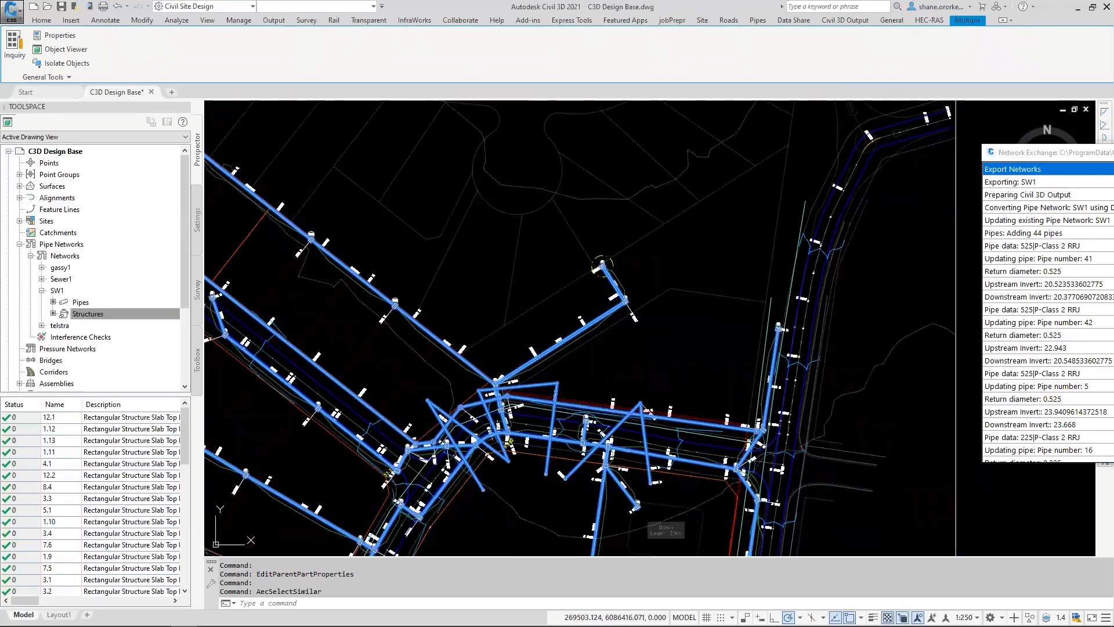
{"action": "key", "text": "ctrl+c"}
Step: Create a new drawing, paste the copied pipes and pits at their original coordinates, and bring the pasted network into view
{"action": "left_click", "coordinate": [33, 6]}
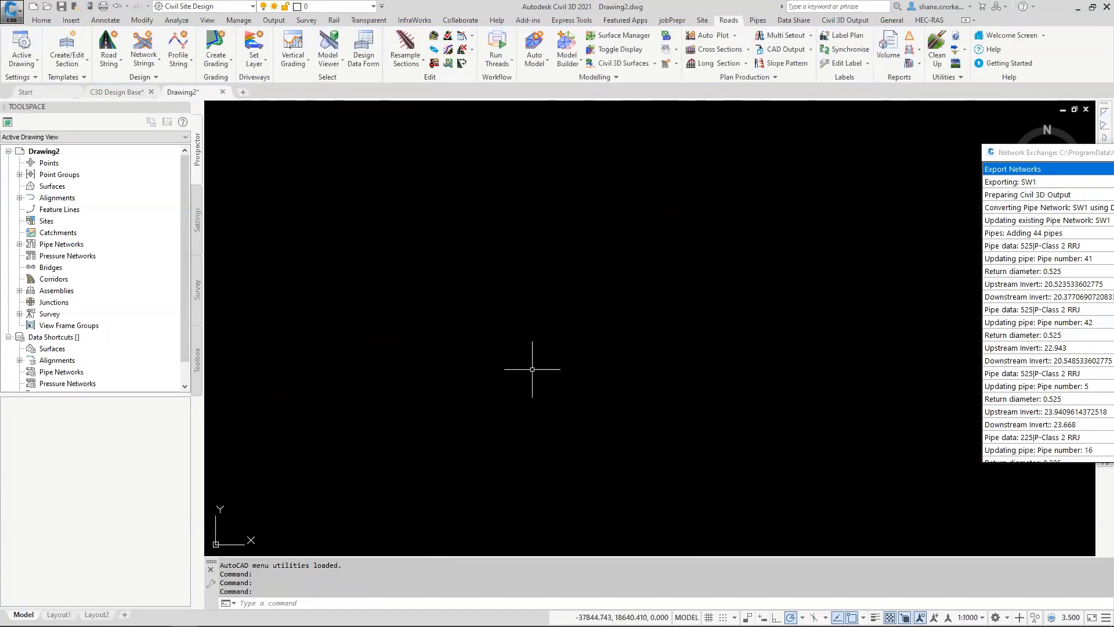
{"action": "right_click", "coordinate": [533, 369]}
{"action": "mouse_move", "coordinate": [588, 409]}
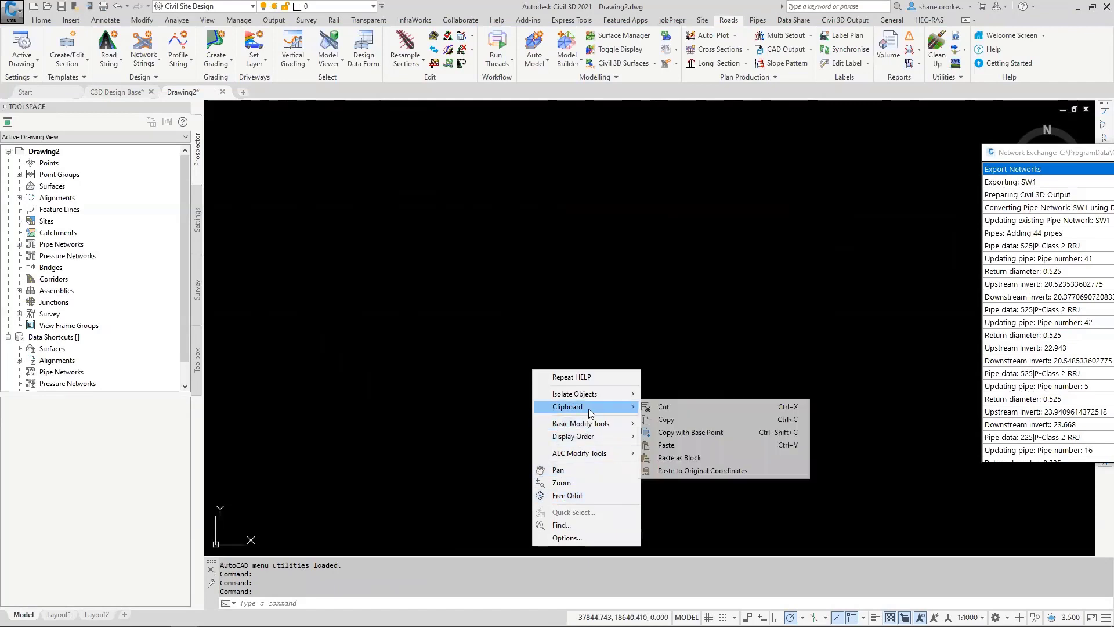
{"action": "left_click", "coordinate": [703, 471]}
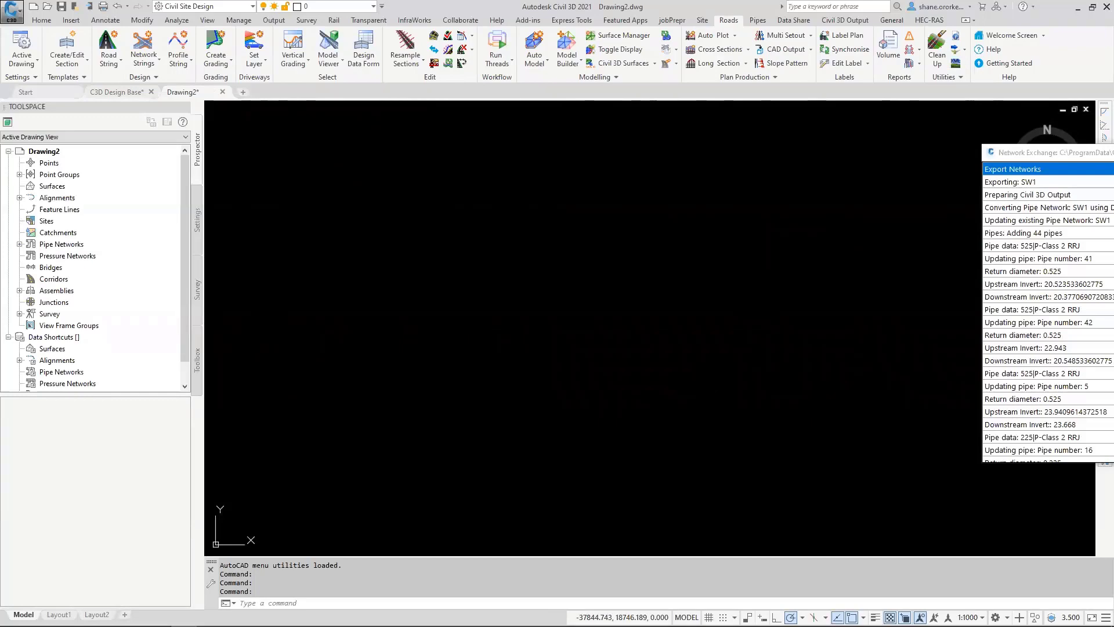
{"action": "middle_click", "coordinate": [368, 273]}
{"action": "middle_click", "coordinate": [368, 273]}
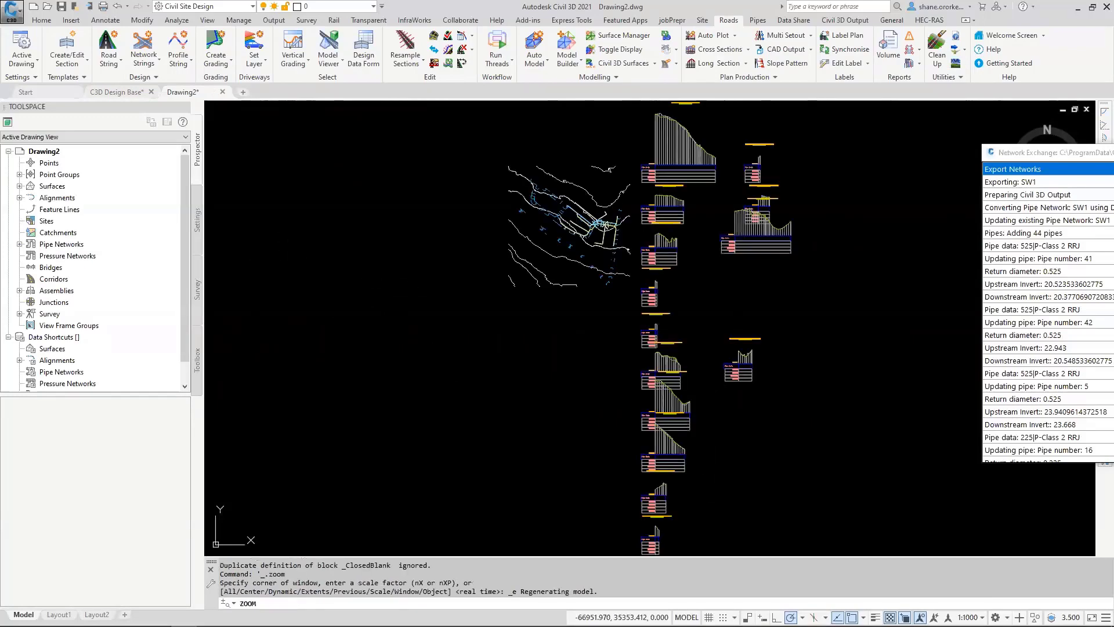
{"action": "scroll", "coordinate": [581, 232], "scroll_direction": "up", "scroll_amount": 6}
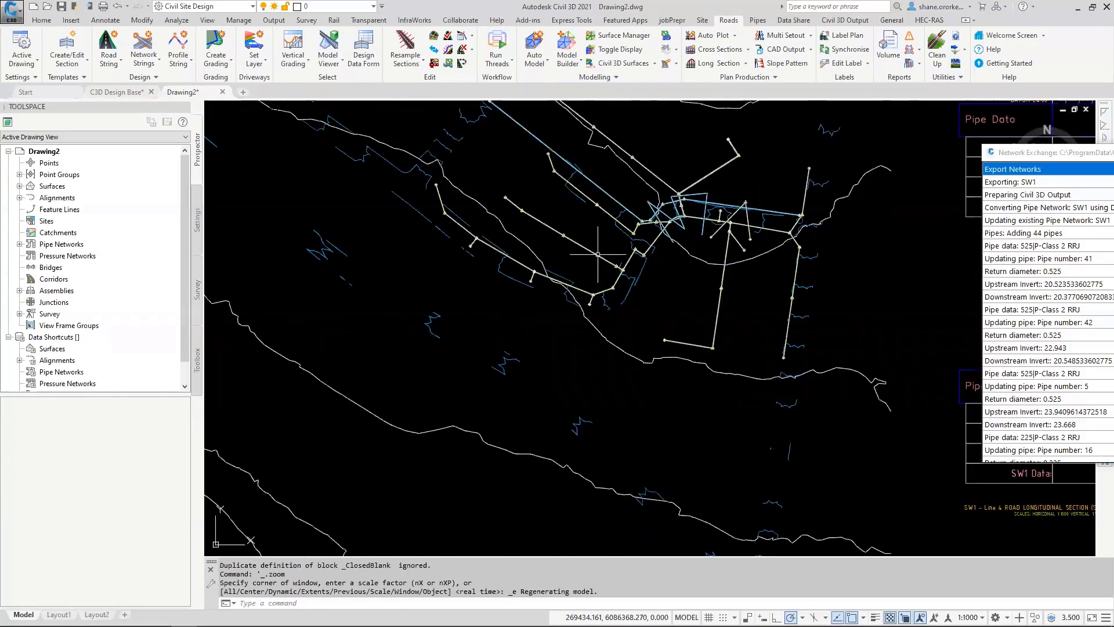
{"action": "scroll", "coordinate": [598, 254], "scroll_direction": "up", "scroll_amount": 2}
{"action": "scroll", "coordinate": [604, 252], "scroll_direction": "up", "scroll_amount": 2}
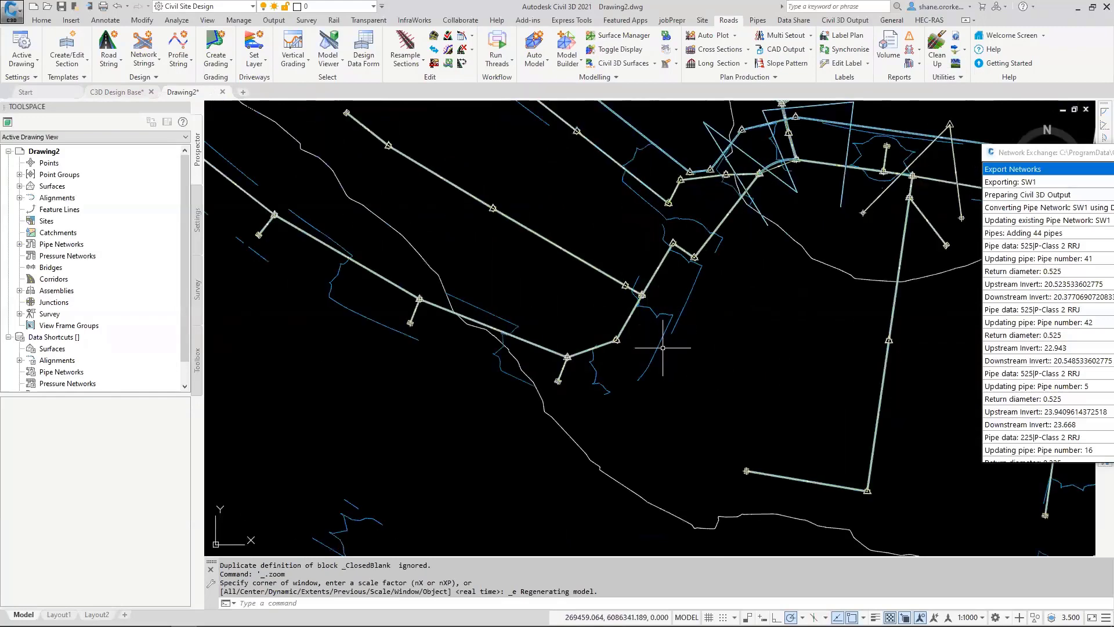
{"action": "left_click", "coordinate": [642, 361]}
{"action": "left_click", "coordinate": [642, 517]}
{"action": "left_click", "coordinate": [617, 475]}
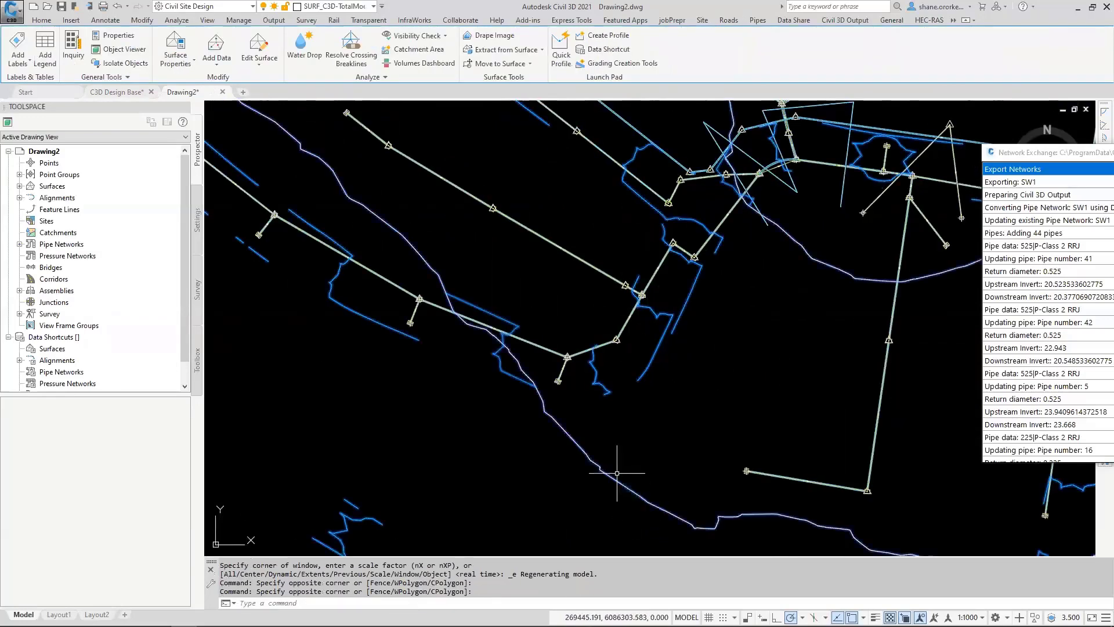
{"action": "scroll", "coordinate": [610, 457], "scroll_direction": "down", "scroll_amount": 6}
{"action": "scroll", "coordinate": [619, 454], "scroll_direction": "down", "scroll_amount": 5}
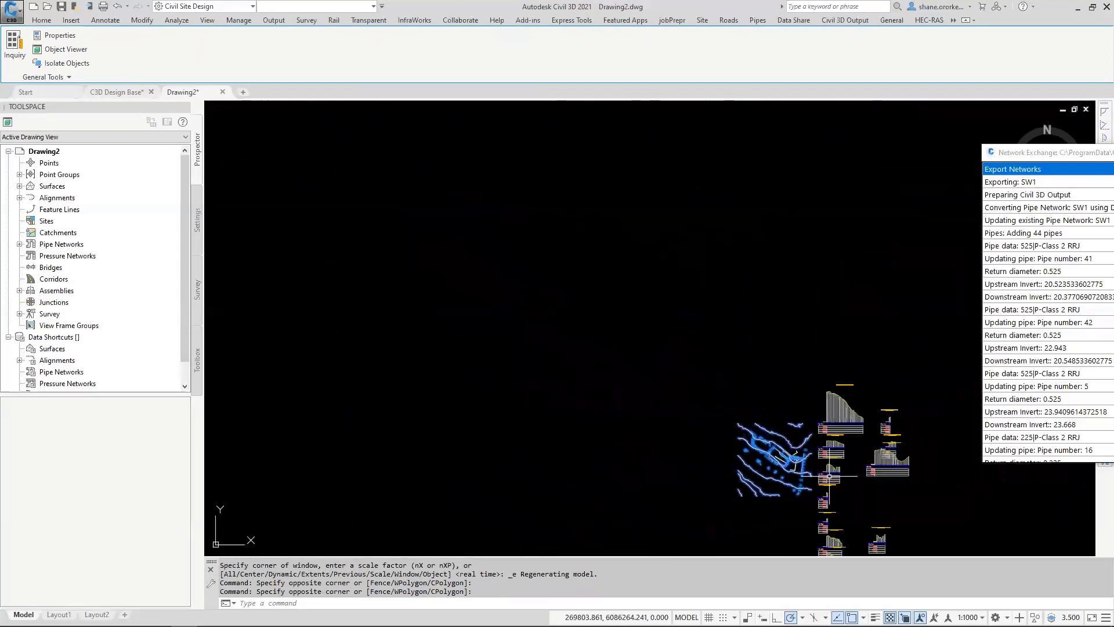
{"action": "left_click", "coordinate": [752, 508]}
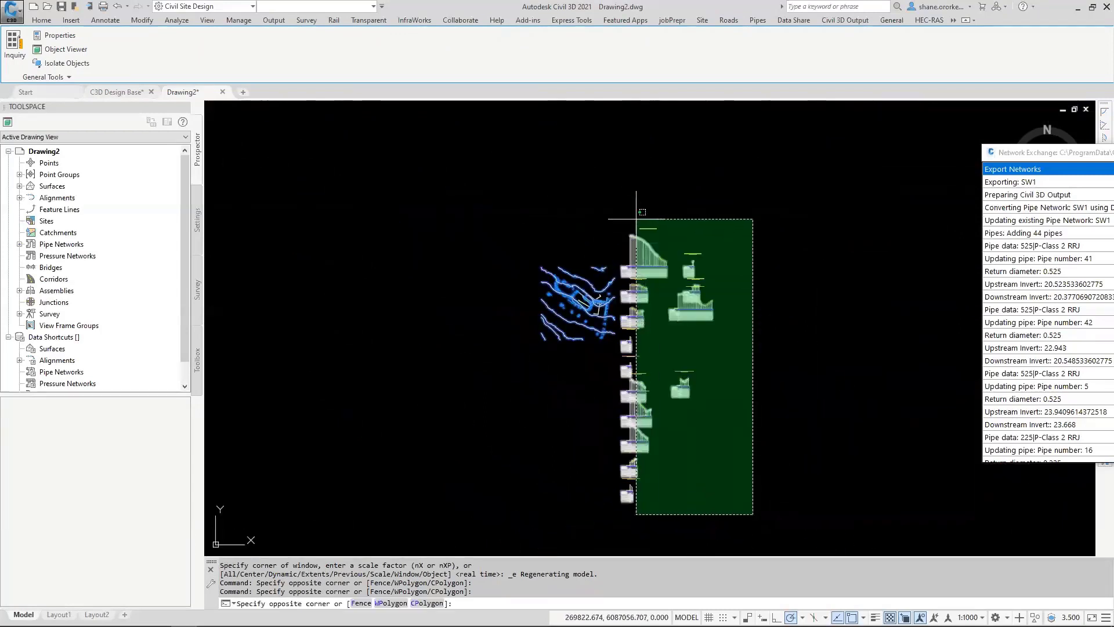
{"action": "left_click", "coordinate": [620, 209]}
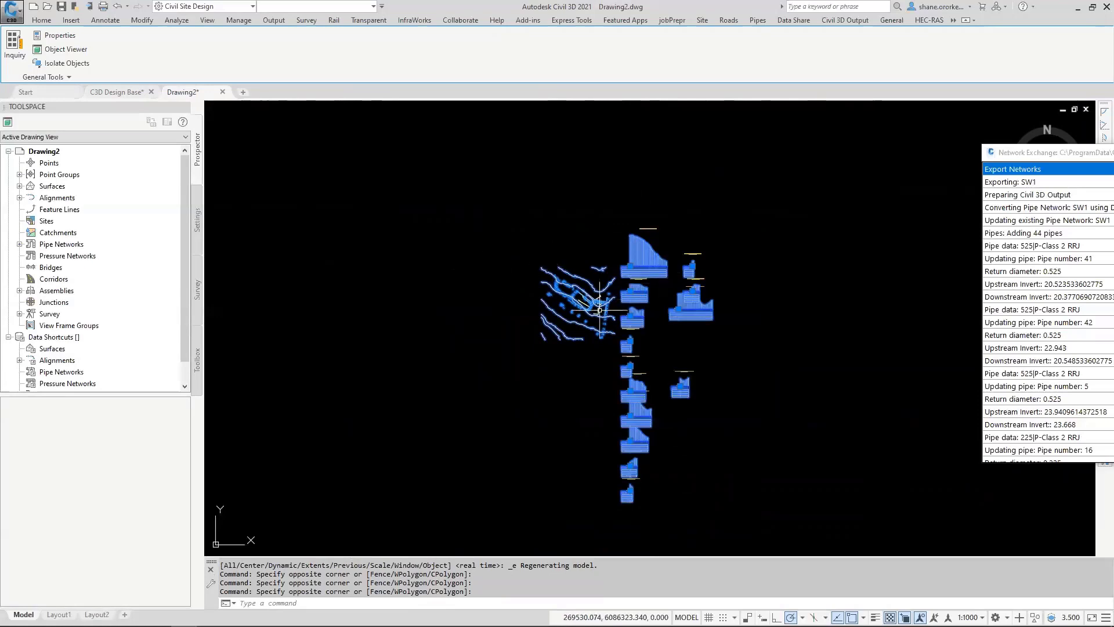
{"action": "scroll", "coordinate": [581, 298], "scroll_direction": "up", "scroll_amount": 5}
{"action": "key", "text": "Escape"}
{"action": "key", "text": "Escape"}
Step: Freeze the layer of the blue TotalModel surface linework around the pipe network using LAYFRZ
{"action": "scroll", "coordinate": [579, 297], "scroll_direction": "up", "scroll_amount": 8}
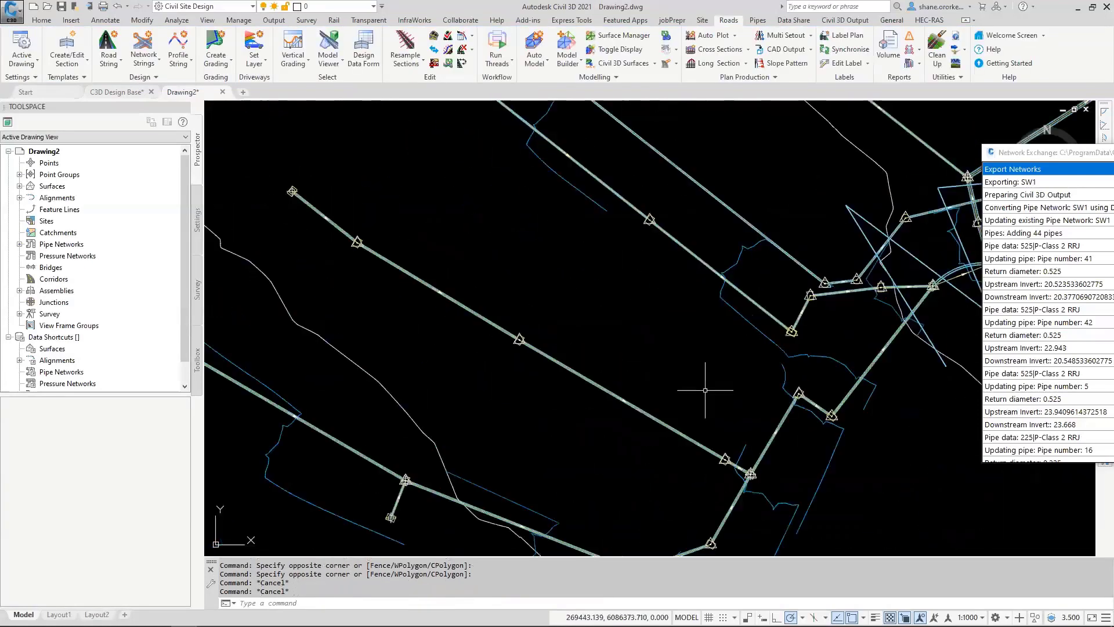
{"action": "scroll", "coordinate": [607, 371], "scroll_direction": "up", "scroll_amount": 2}
{"action": "key", "text": "Escape"}
{"action": "type", "text": "LA"}
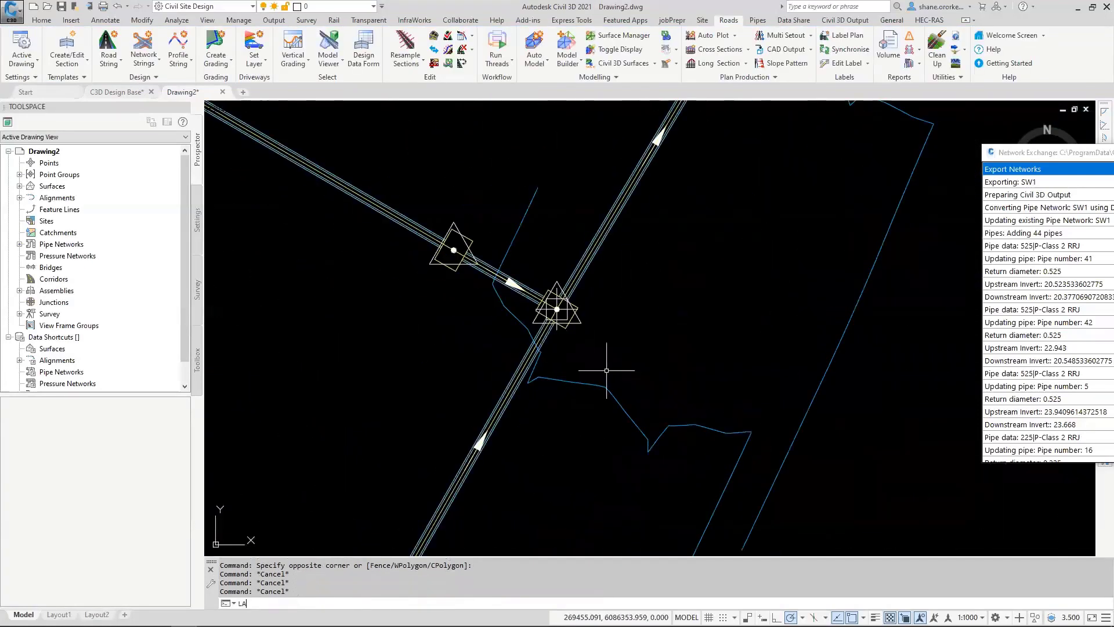
{"action": "type", "text": "YFRZ"}
{"action": "key", "text": "Return"}
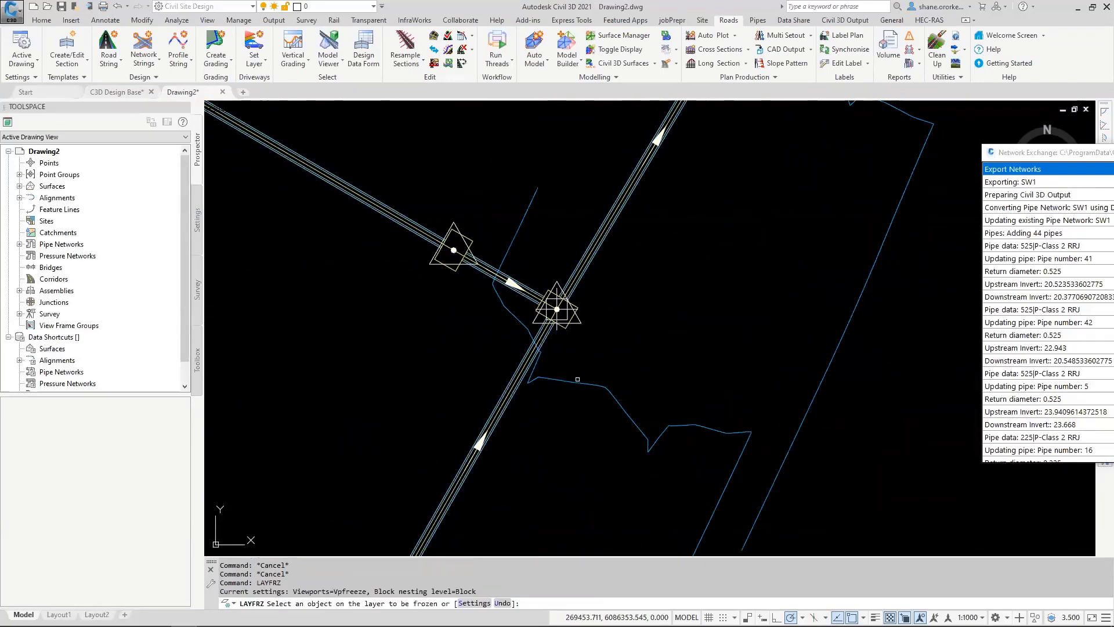
{"action": "left_click", "coordinate": [574, 383]}
{"action": "scroll", "coordinate": [577, 393], "scroll_direction": "down", "scroll_amount": 15}
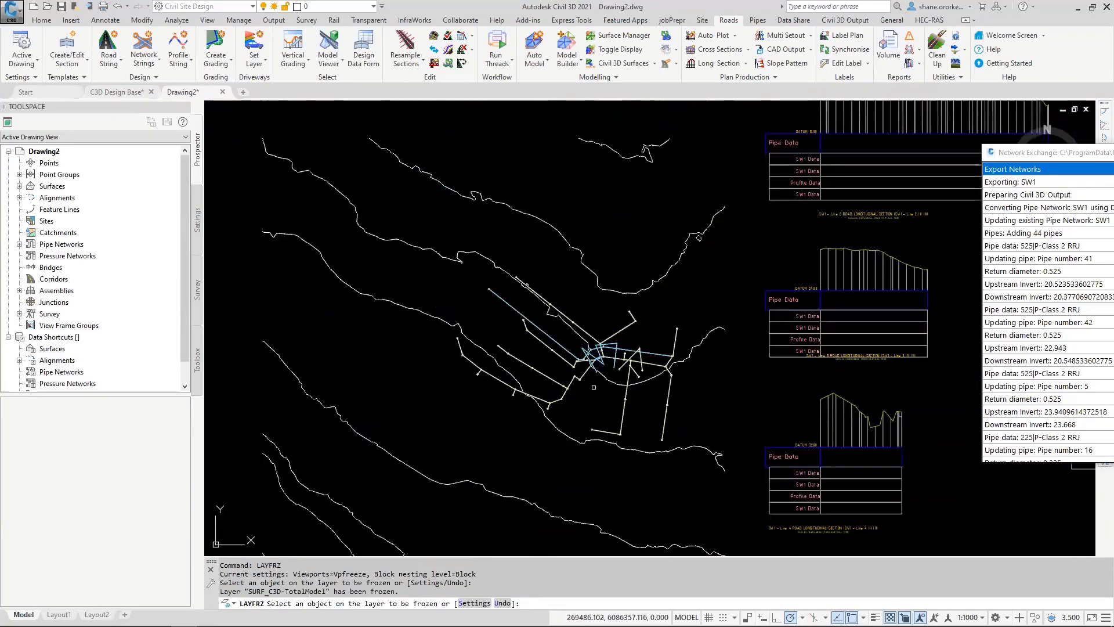
Step: Try to freeze the layers of other pasted linework around the contours and long sections, and end the layer freeze command
{"action": "left_click", "coordinate": [727, 370]}
{"action": "left_click", "coordinate": [726, 370]}
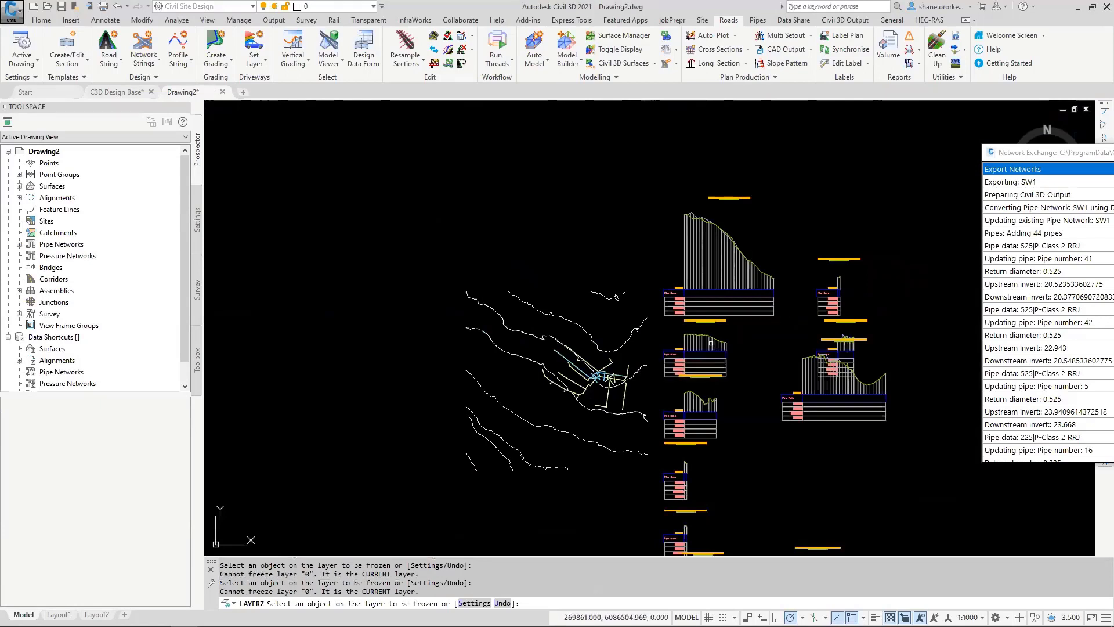
{"action": "left_click", "coordinate": [701, 336]}
{"action": "key", "text": "Escape"}
{"action": "key", "text": "Escape"}
{"action": "key", "text": "Escape"}
{"action": "key", "text": "Escape"}
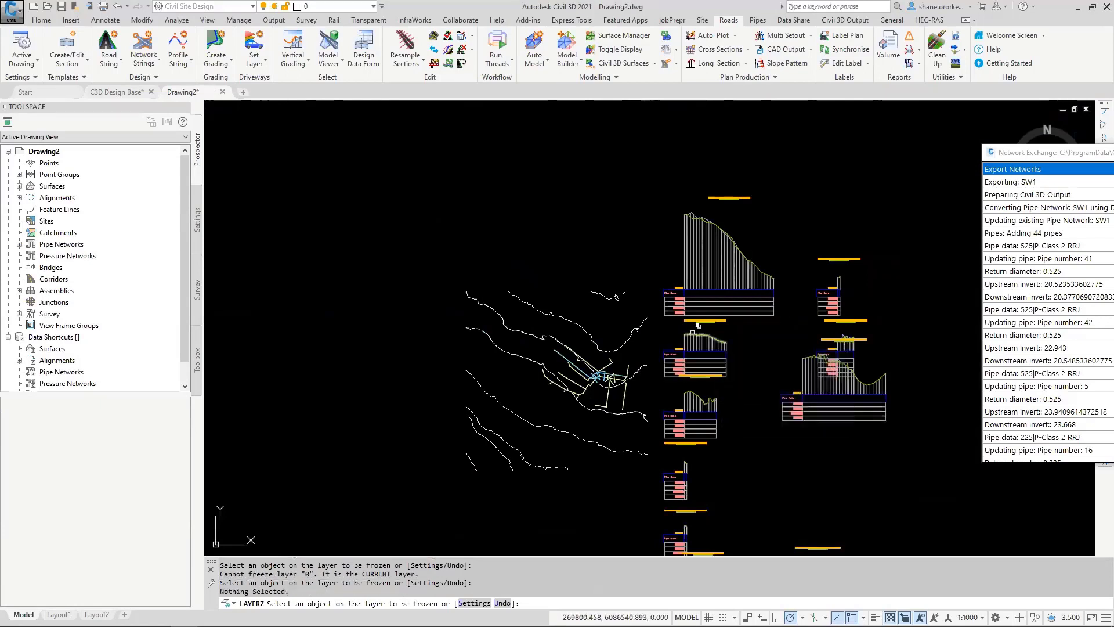
Step: Delete all the pasted long sections beside the plan view of the network
{"action": "scroll", "coordinate": [692, 384], "scroll_direction": "down", "scroll_amount": 6}
{"action": "left_click", "coordinate": [769, 543]}
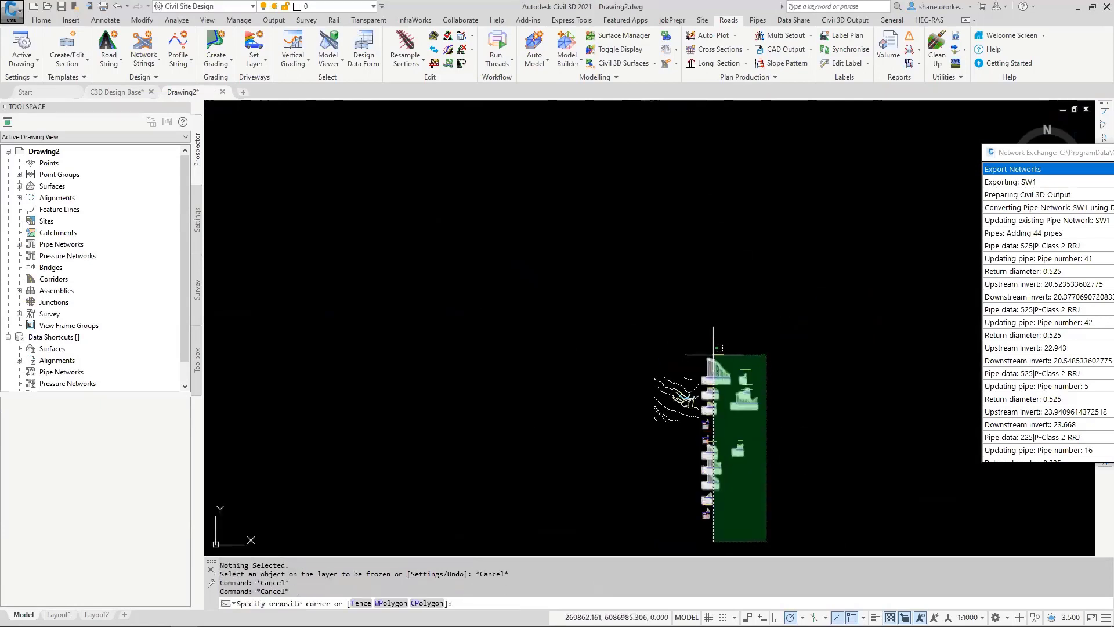
{"action": "left_click", "coordinate": [682, 328]}
{"action": "key", "text": "Delete"}
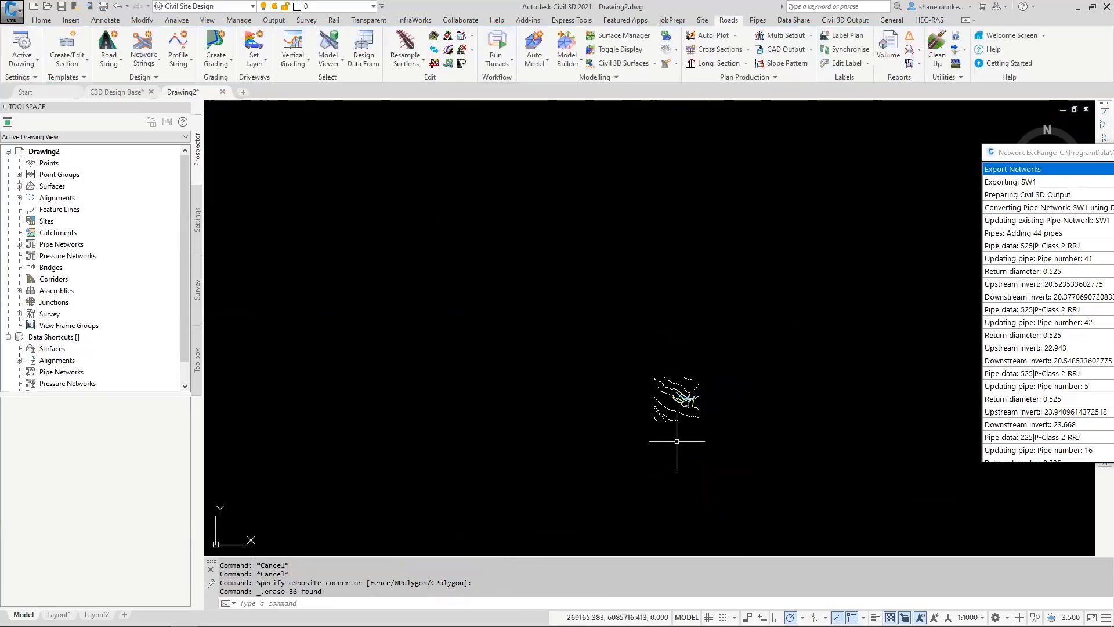
Step: Delete the natural surface contours so that only the pipe network linework is left in the plan
{"action": "scroll", "coordinate": [668, 447], "scroll_direction": "up", "scroll_amount": 8}
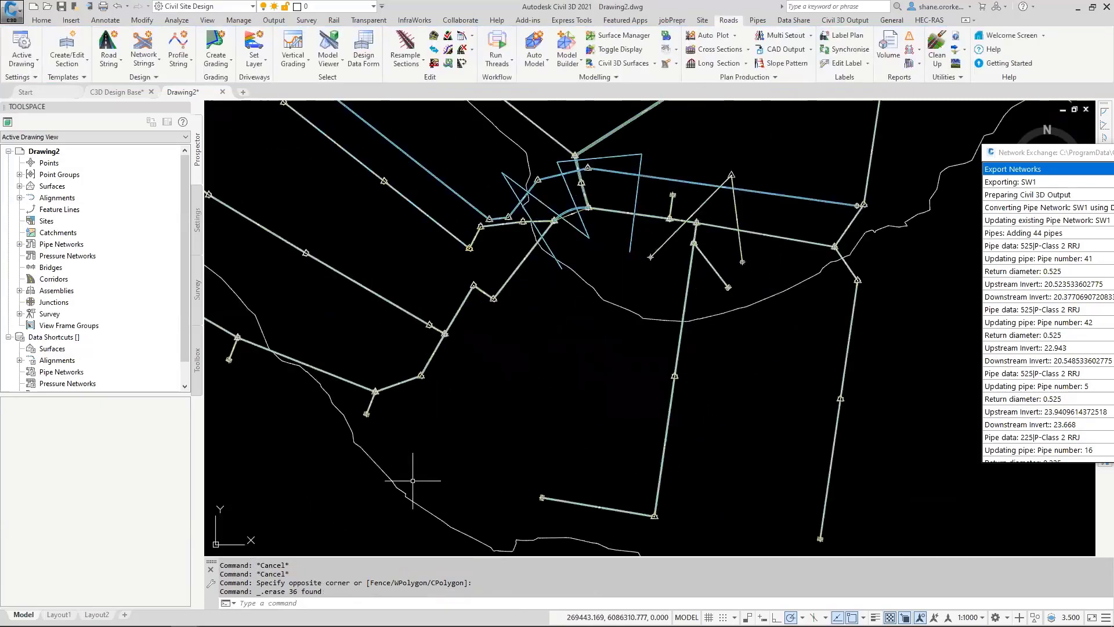
{"action": "left_click", "coordinate": [391, 485]}
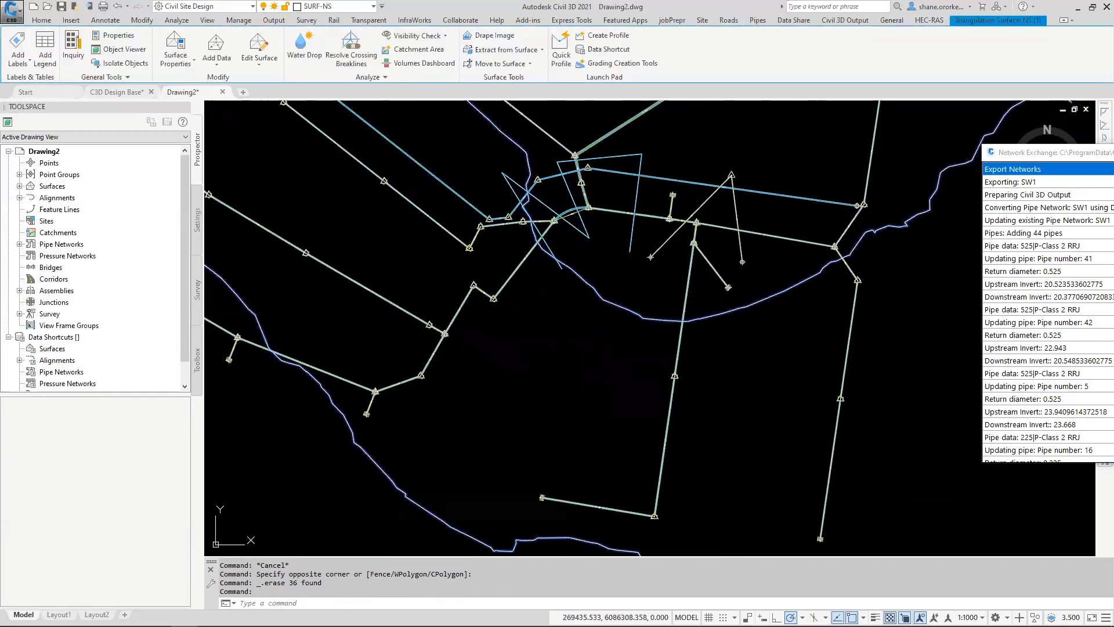
{"action": "key", "text": "Delete"}
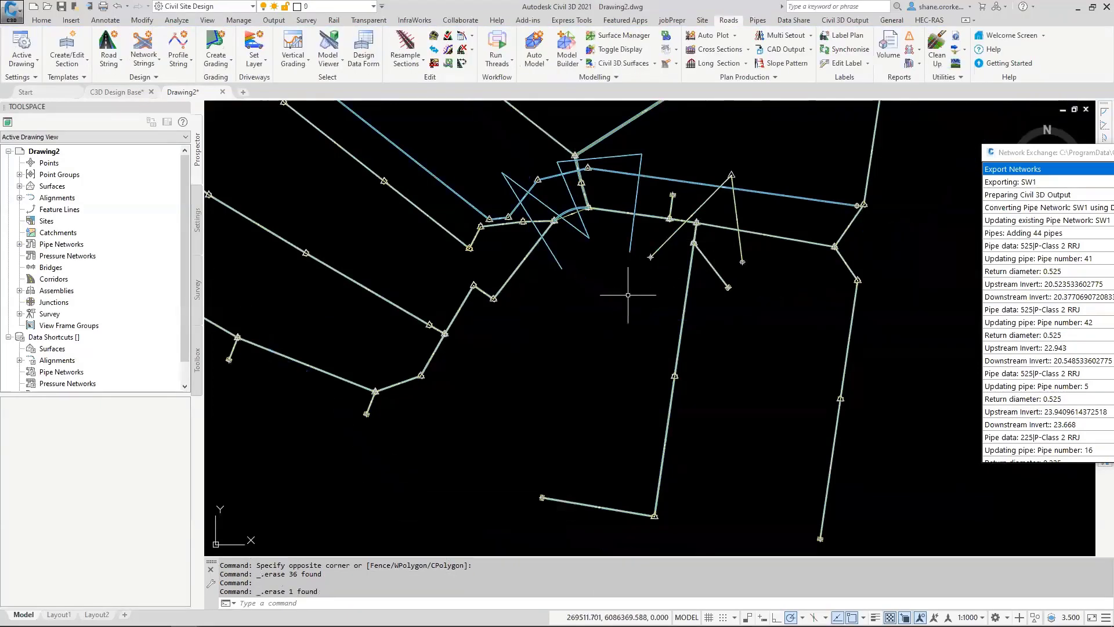
Step: Save the drawing as PipeSolids in the Civil 3D Pipe Export folder, in AutoCAD 2018 Drawing format
{"action": "scroll", "coordinate": [635, 338], "scroll_direction": "down", "scroll_amount": 5}
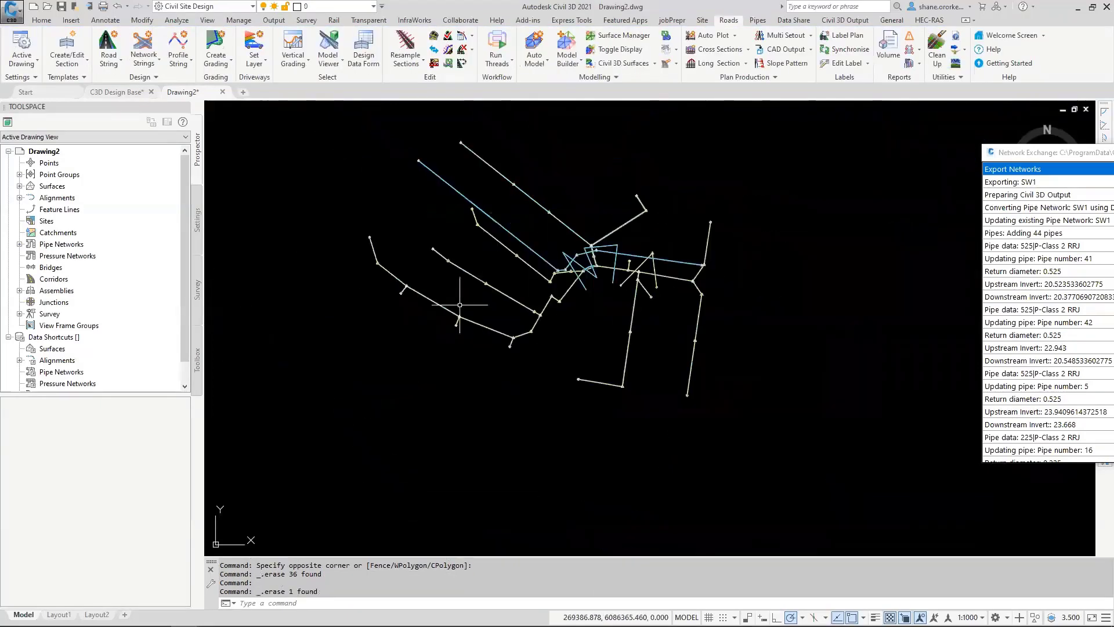
{"action": "left_click", "coordinate": [13, 14]}
{"action": "left_click", "coordinate": [44, 149]}
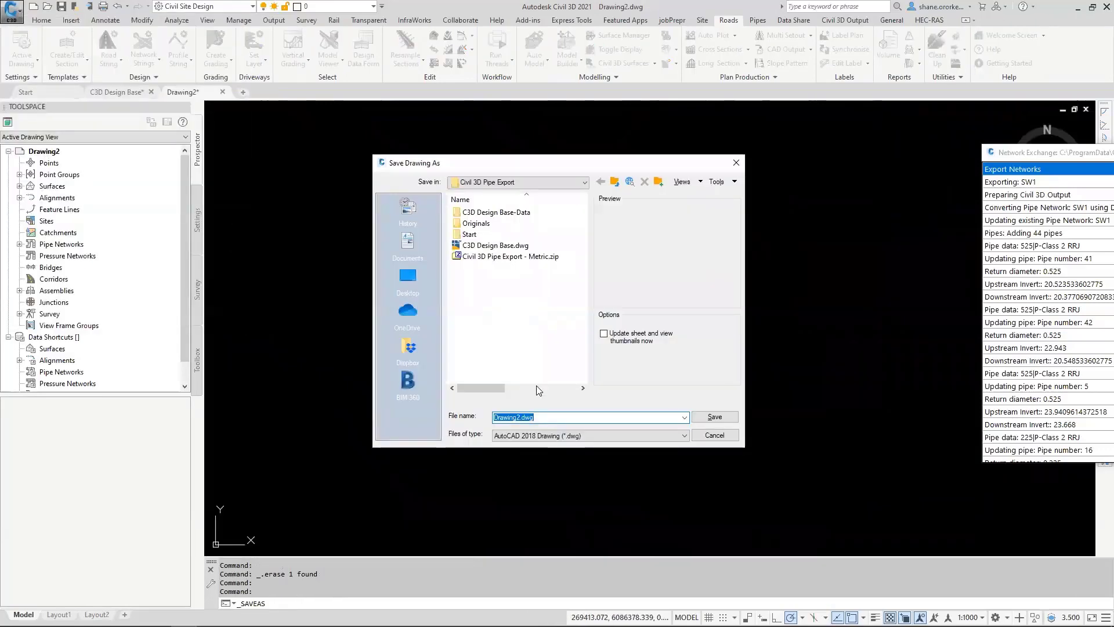
{"action": "type", "text": "pl"}
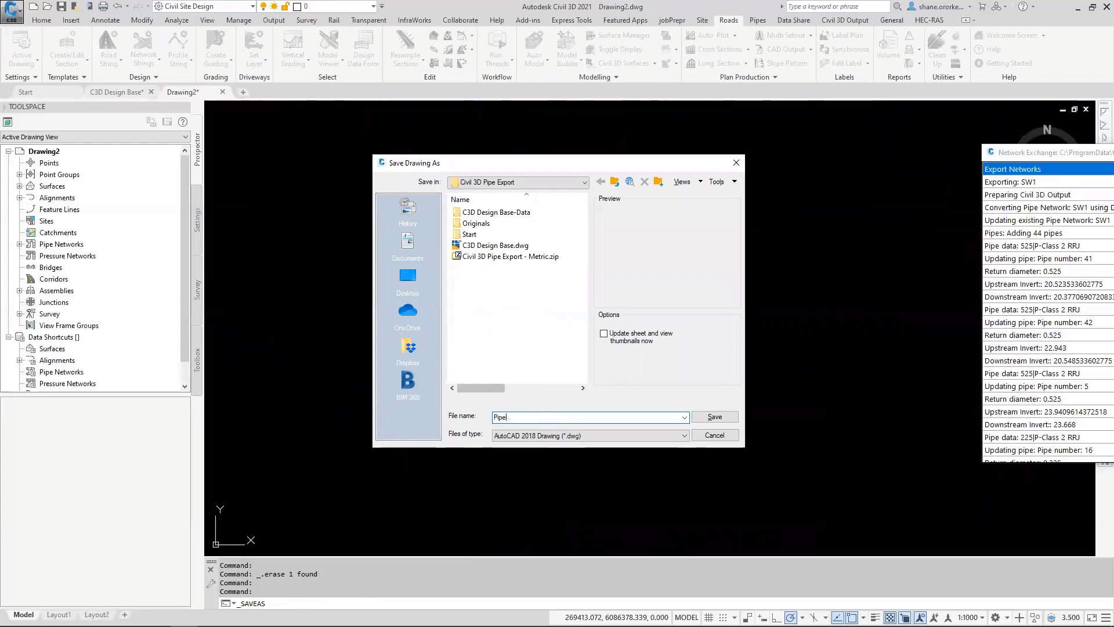
{"action": "type", "text": "peSolids"}
{"action": "key", "text": "Return"}
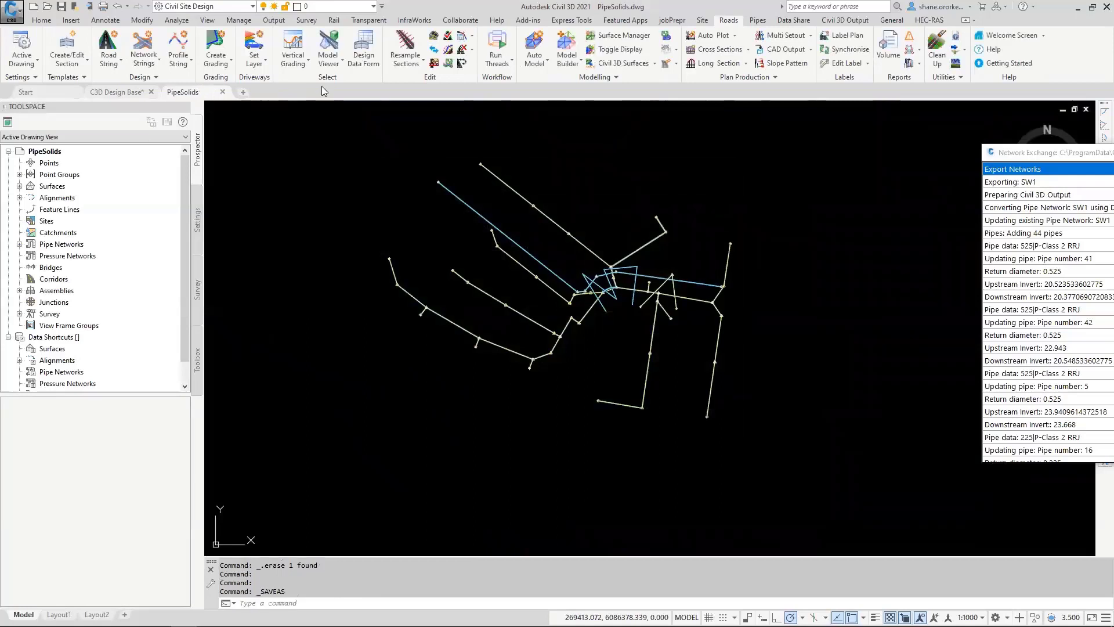
Step: In the C3D Design Base drawing, examine the band settings of the SW1 - Line 1 profile view without changing them
{"action": "mouse_move", "coordinate": [123, 94]}
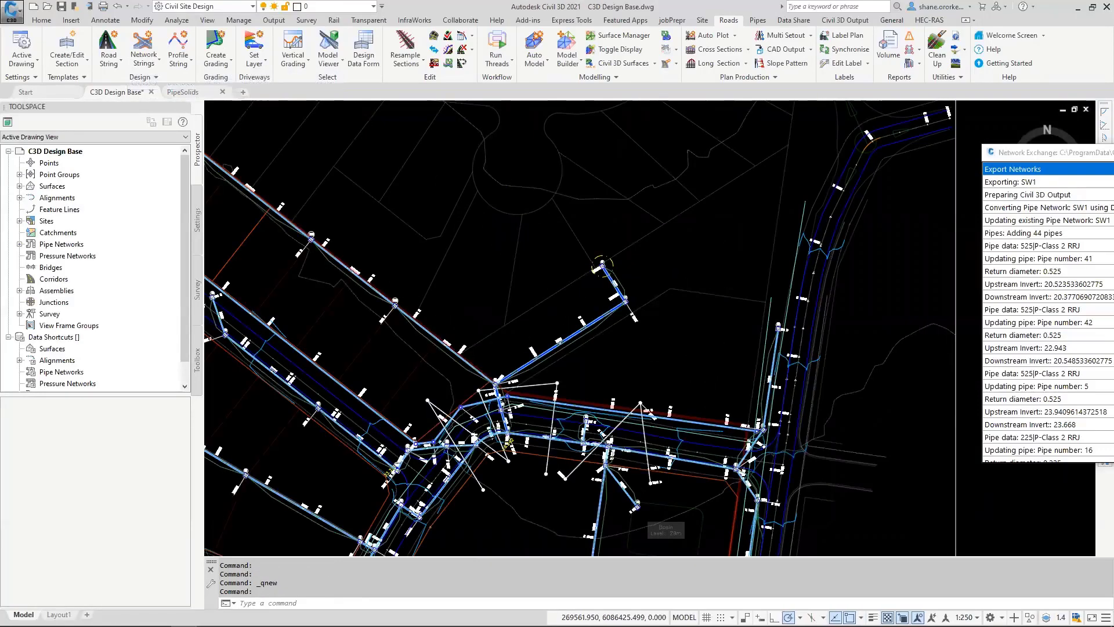
{"action": "scroll", "coordinate": [656, 316], "scroll_direction": "down", "scroll_amount": 8}
{"action": "middle_click_drag", "start_coordinate": [652, 265], "coordinate": [576, 329]}
{"action": "scroll", "coordinate": [650, 213], "scroll_direction": "up", "scroll_amount": 6}
{"action": "middle_click_drag", "start_coordinate": [693, 187], "coordinate": [671, 211]}
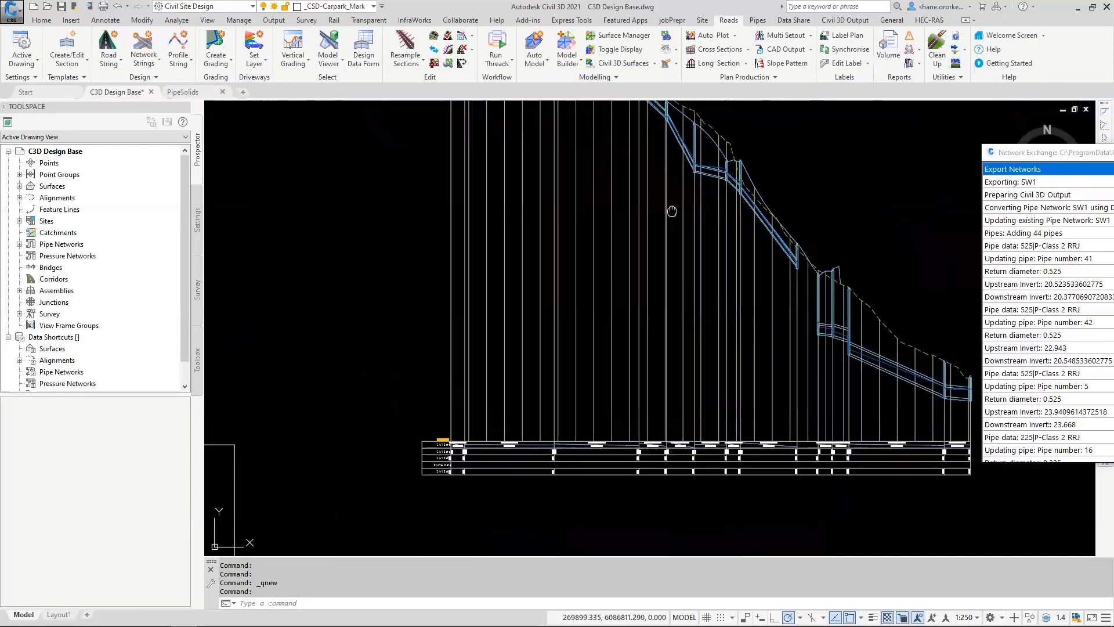
{"action": "scroll", "coordinate": [671, 211], "scroll_direction": "up", "scroll_amount": 2}
{"action": "left_click", "coordinate": [633, 290]}
{"action": "right_click", "coordinate": [632, 289]}
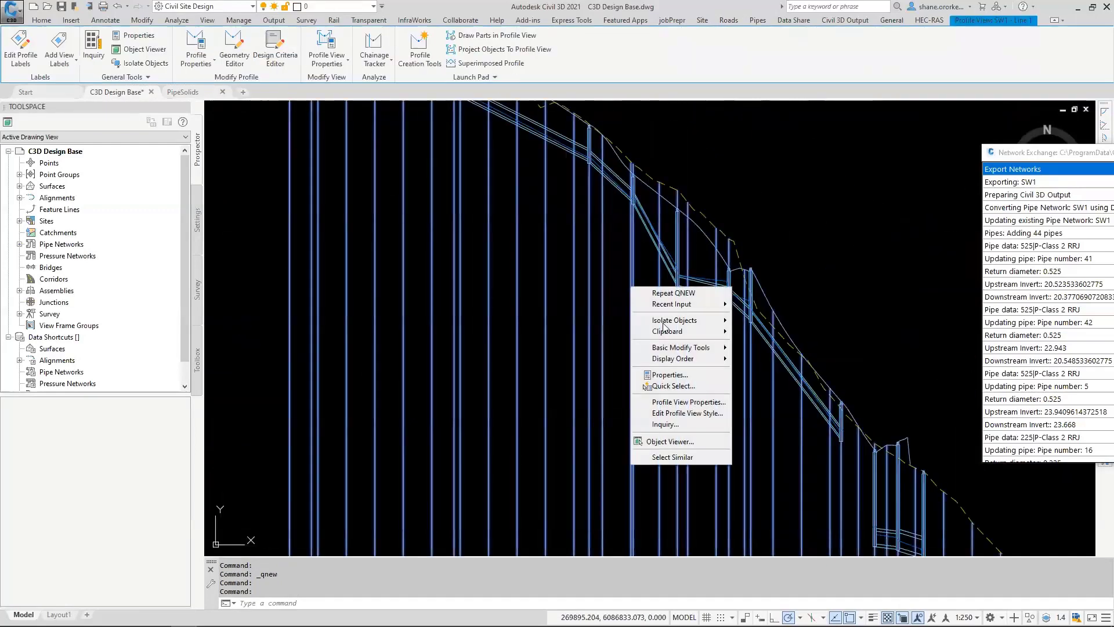
{"action": "left_click", "coordinate": [700, 407]}
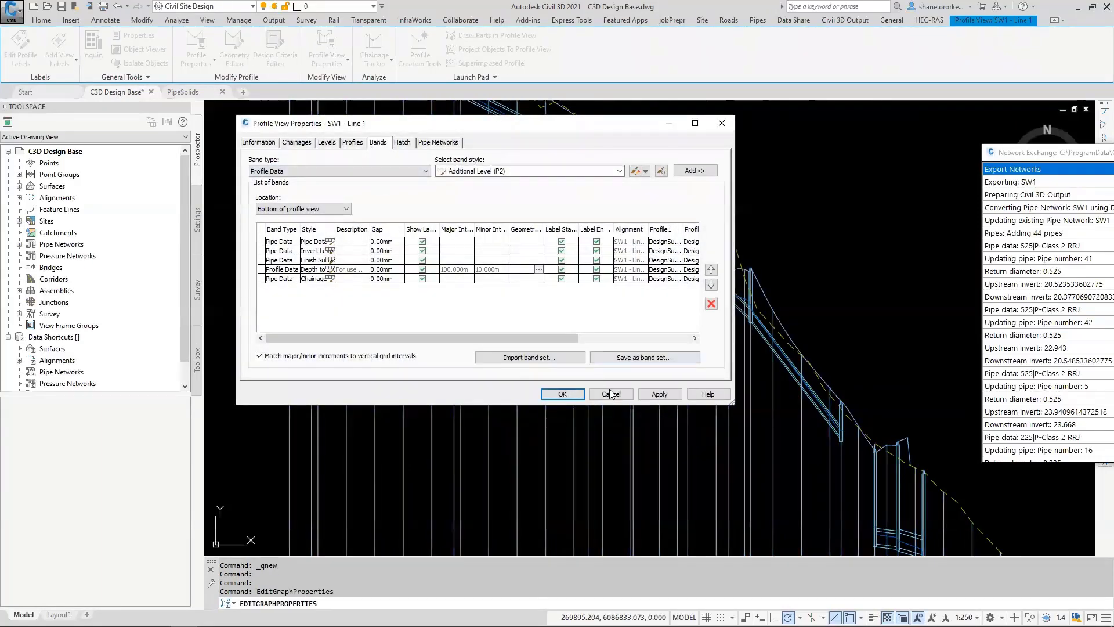
{"action": "left_click", "coordinate": [611, 395]}
{"action": "scroll", "coordinate": [579, 334], "scroll_direction": "down", "scroll_amount": 8}
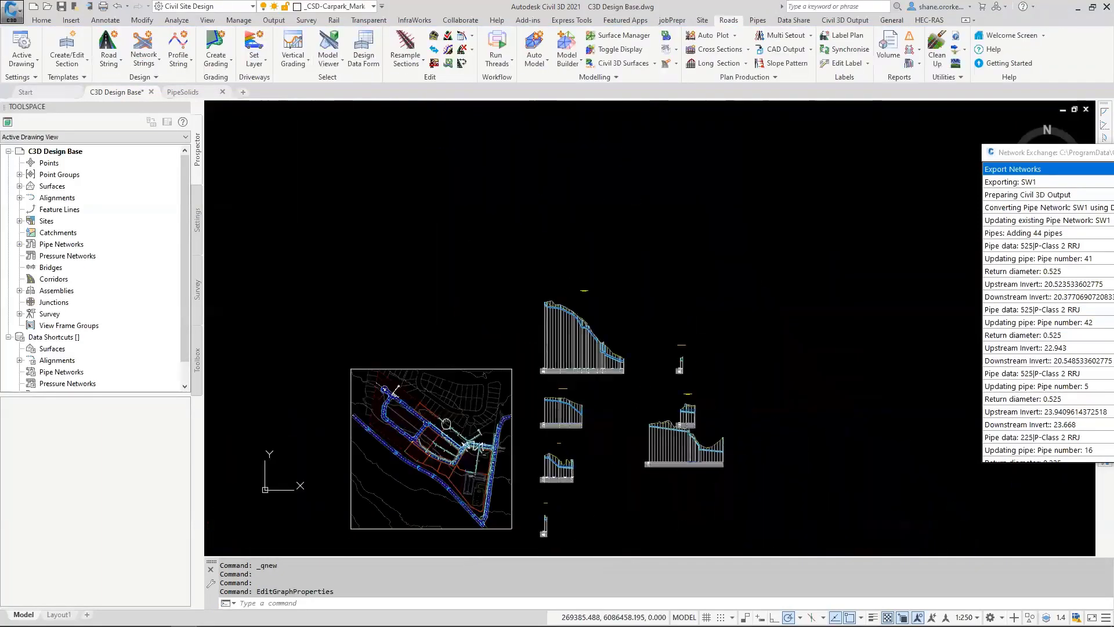
{"action": "middle_click_drag", "start_coordinate": [446, 423], "coordinate": [478, 402]}
{"action": "left_click", "coordinate": [615, 317]}
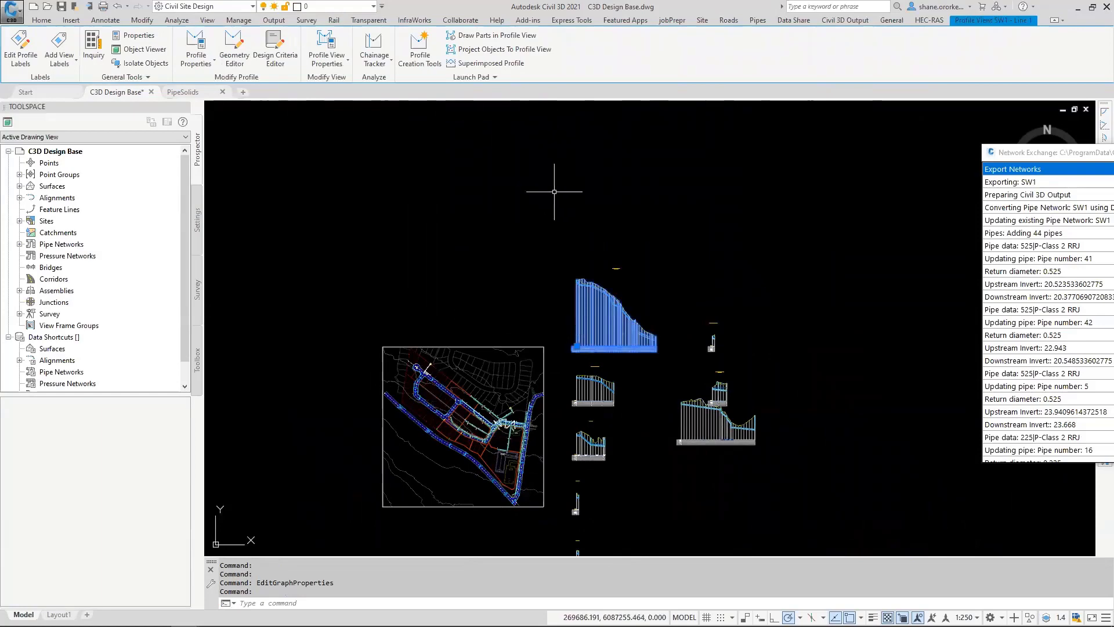
{"action": "key", "text": "Escape"}
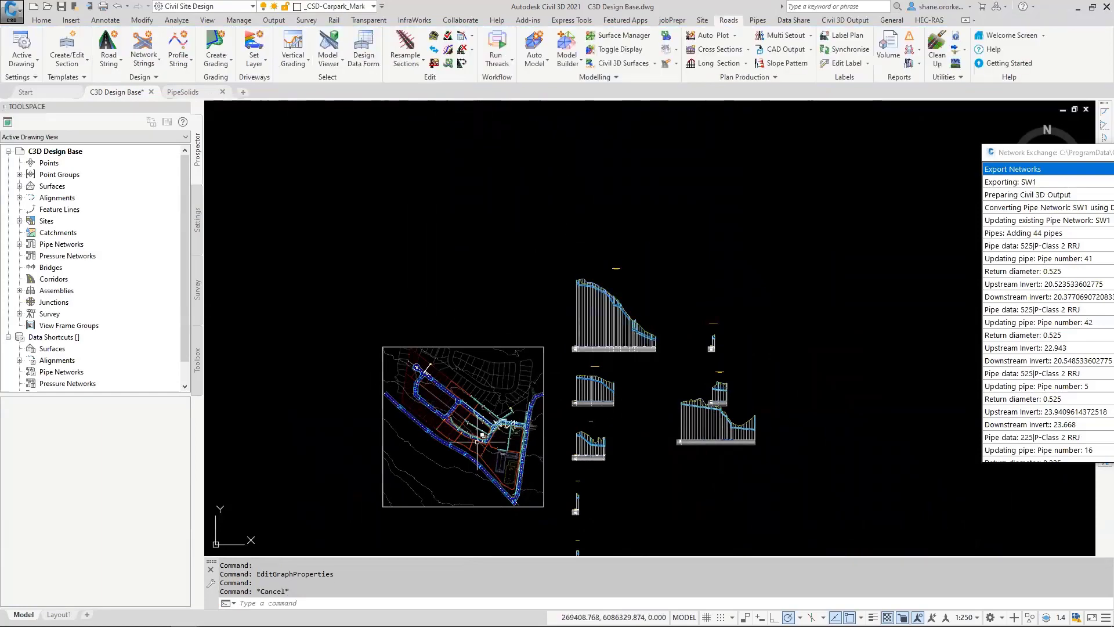
Step: Select the diagonal pipe crossing pipe 6.1-1.5, choosing the pipe over the overlapping line and polyline, to inspect it in the surrounding network
{"action": "scroll", "coordinate": [477, 442], "scroll_direction": "up", "scroll_amount": 8}
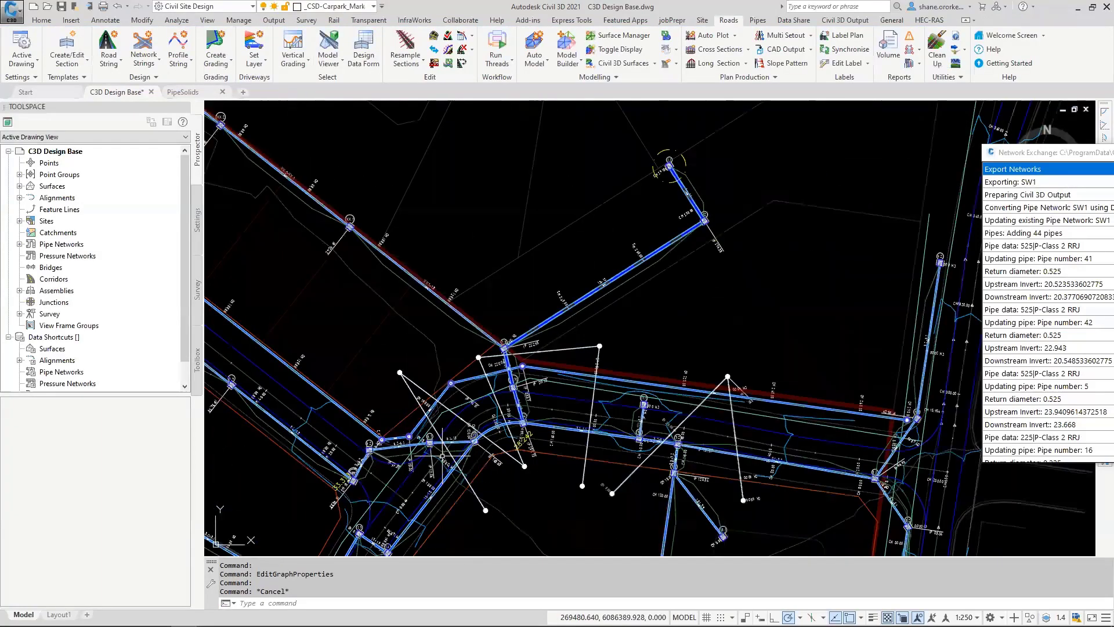
{"action": "scroll", "coordinate": [442, 456], "scroll_direction": "up", "scroll_amount": 5}
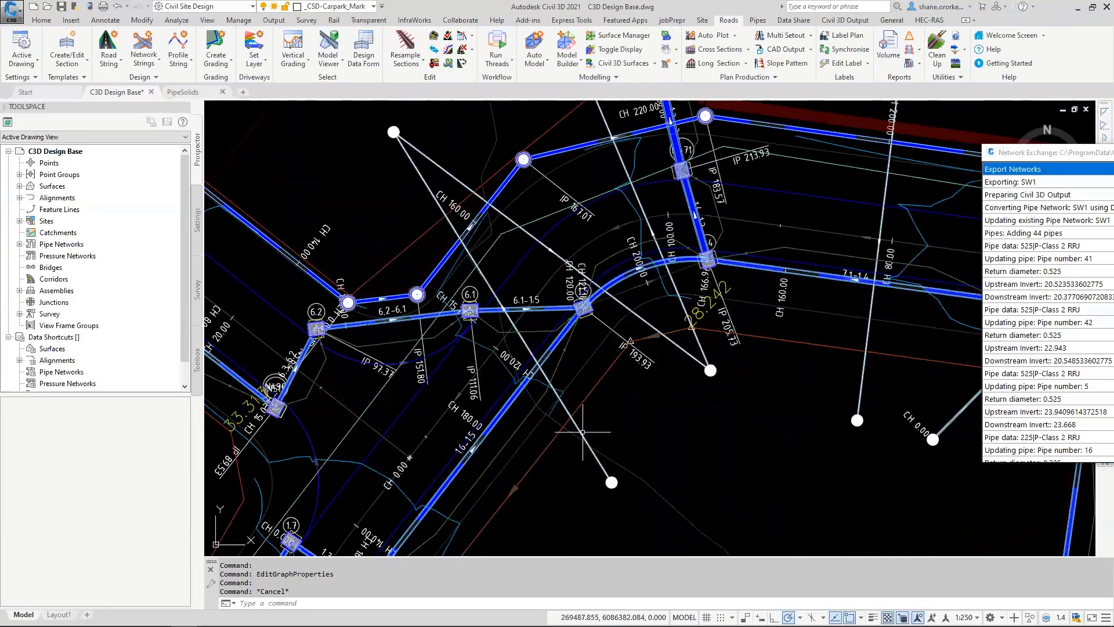
{"action": "left_click", "coordinate": [570, 425]}
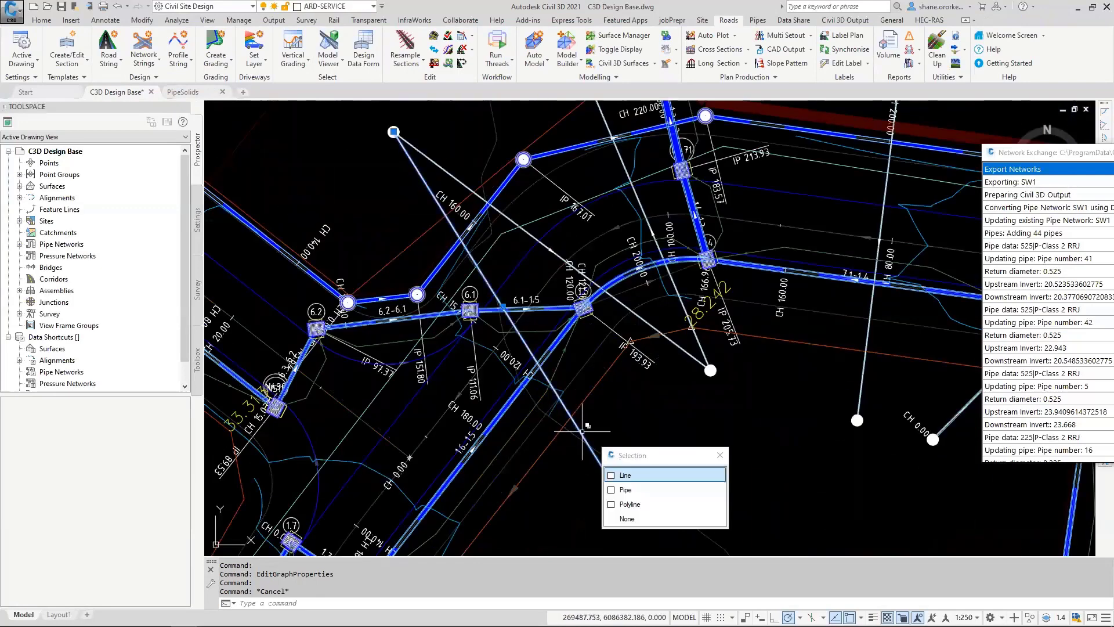
{"action": "left_click", "coordinate": [626, 490]}
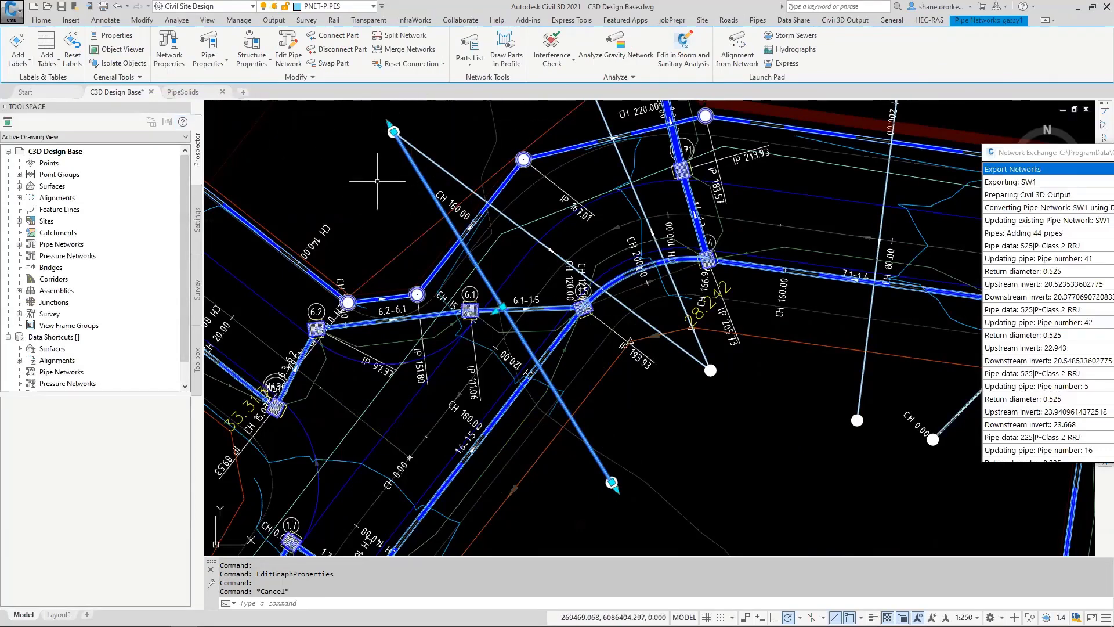
{"action": "scroll", "coordinate": [386, 180], "scroll_direction": "down", "scroll_amount": 1}
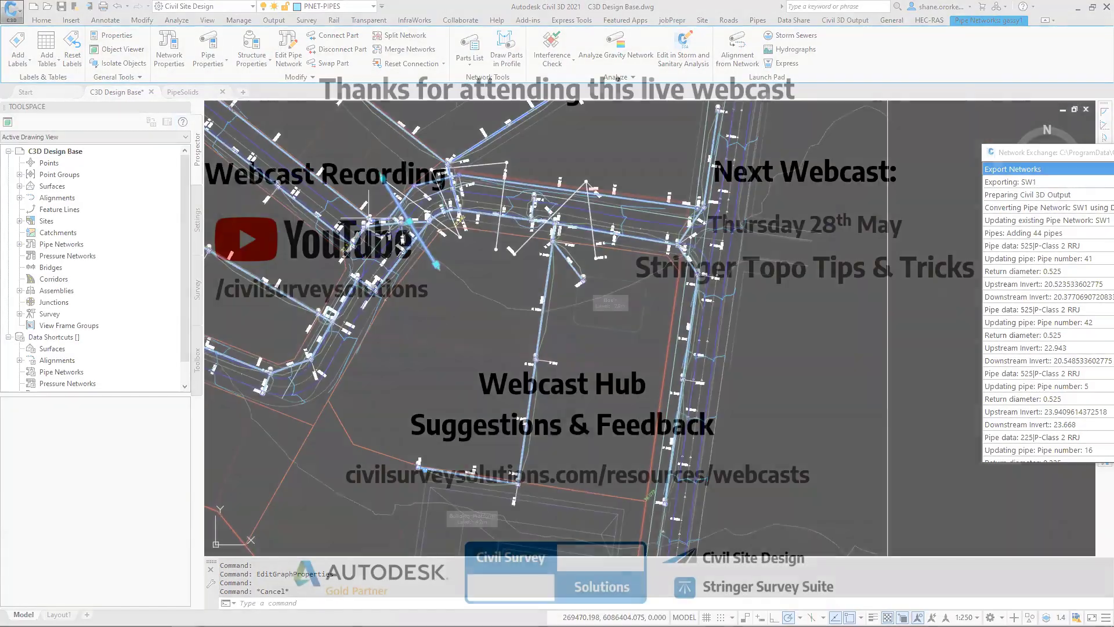